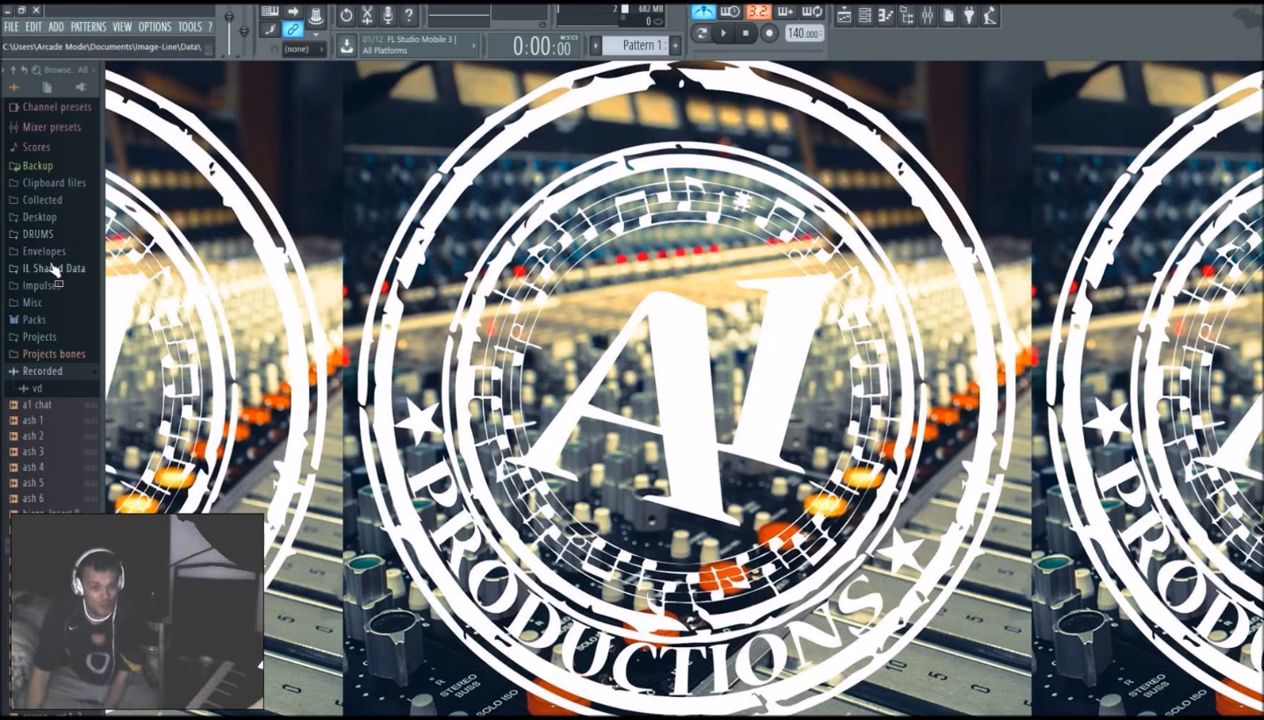
Step: Add the CUSTOM SAMPLES folder from the desktop as an extra search folder for the browser
click(15, 71)
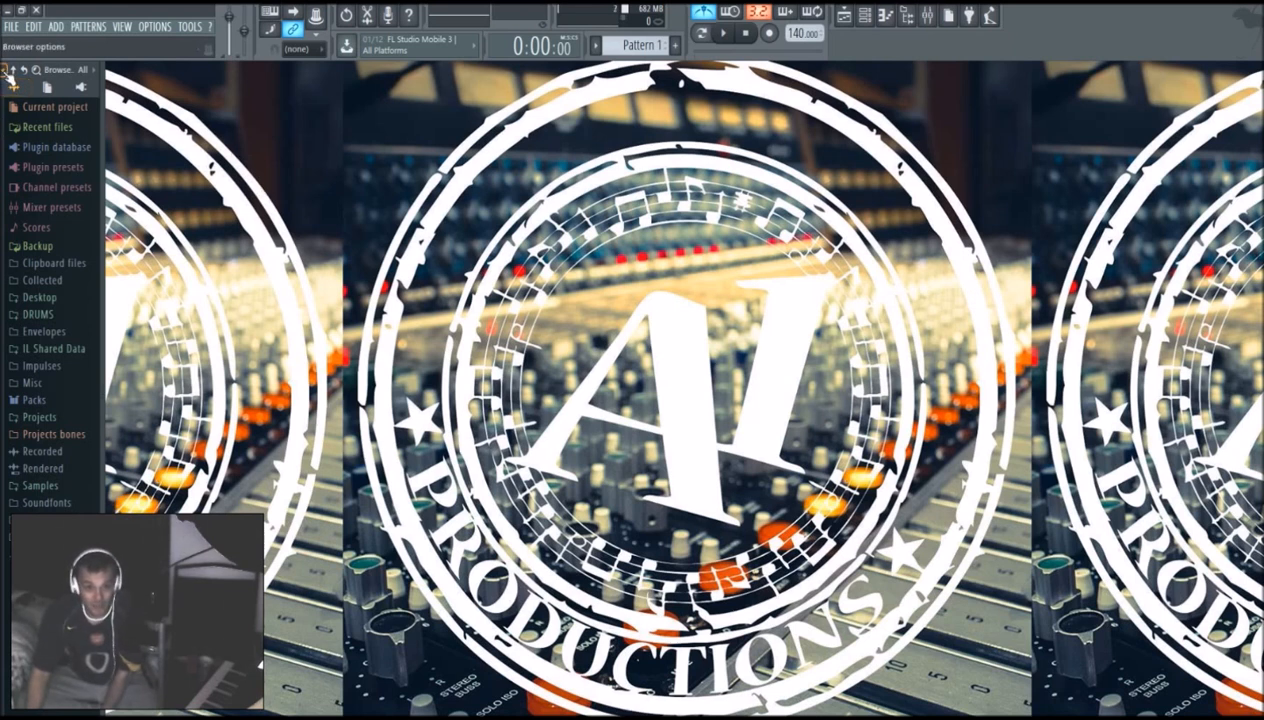
click(6, 70)
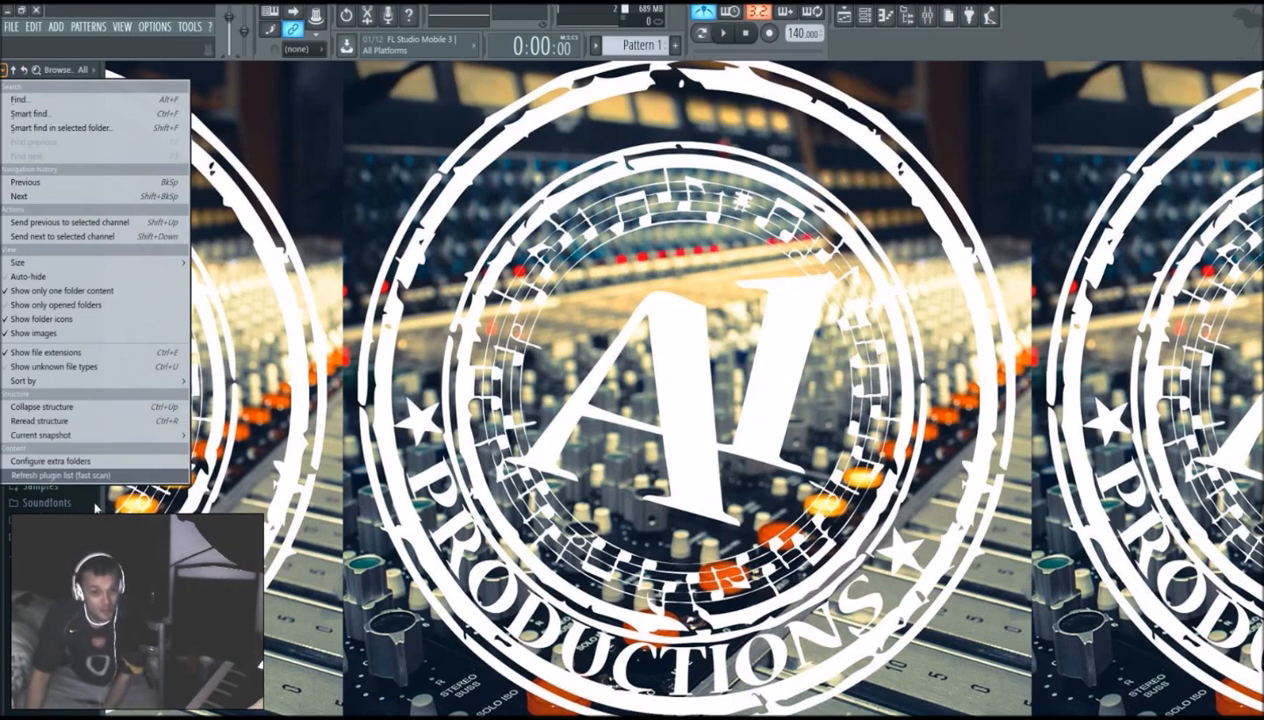
click(50, 461)
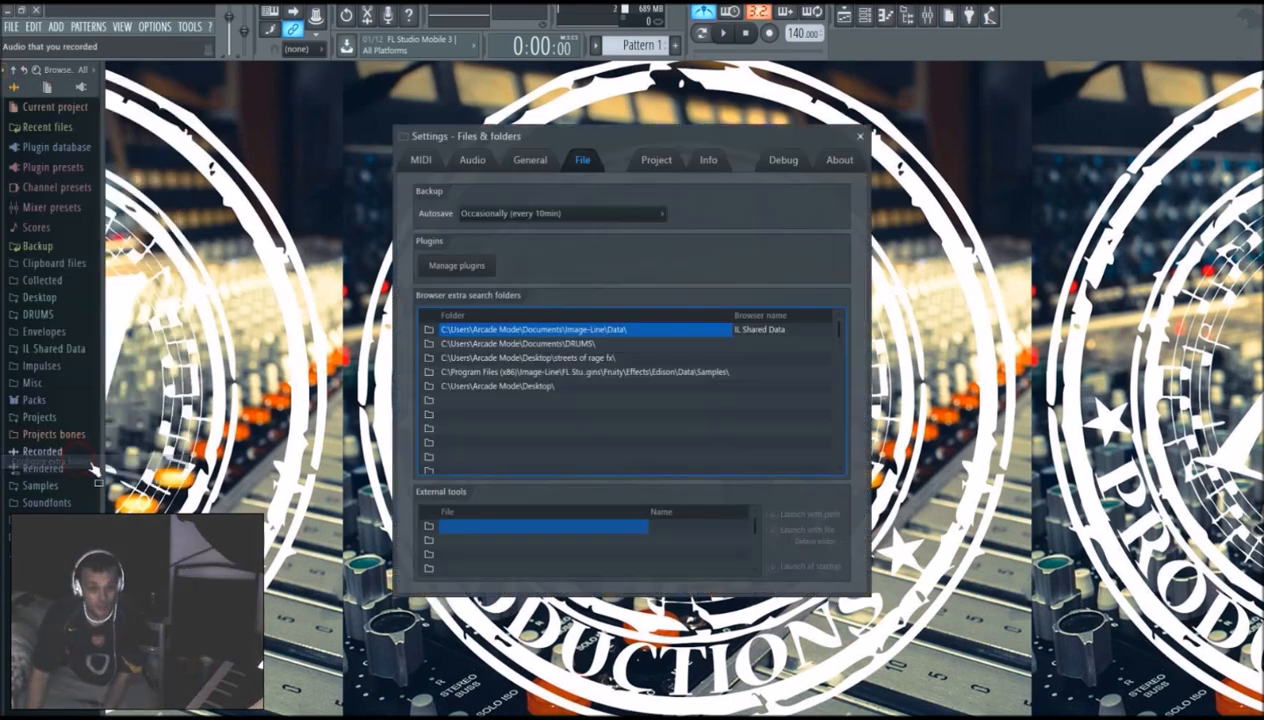
click(430, 401)
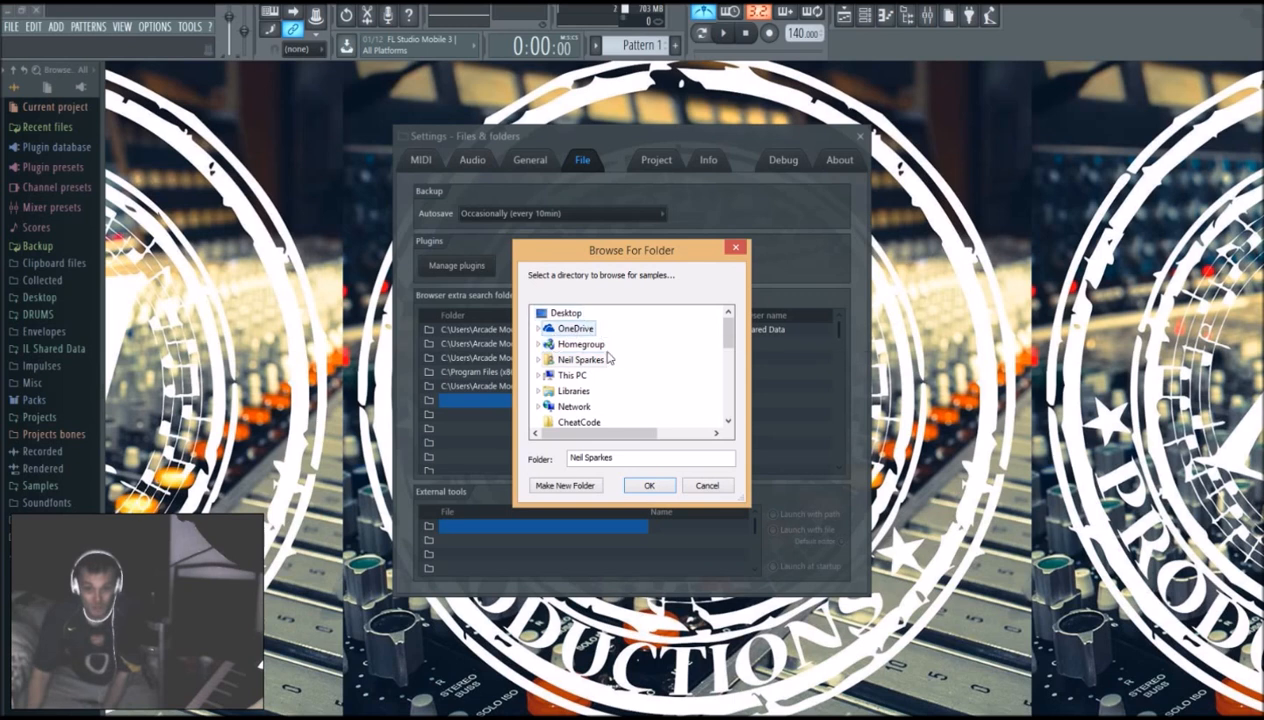
click(588, 392)
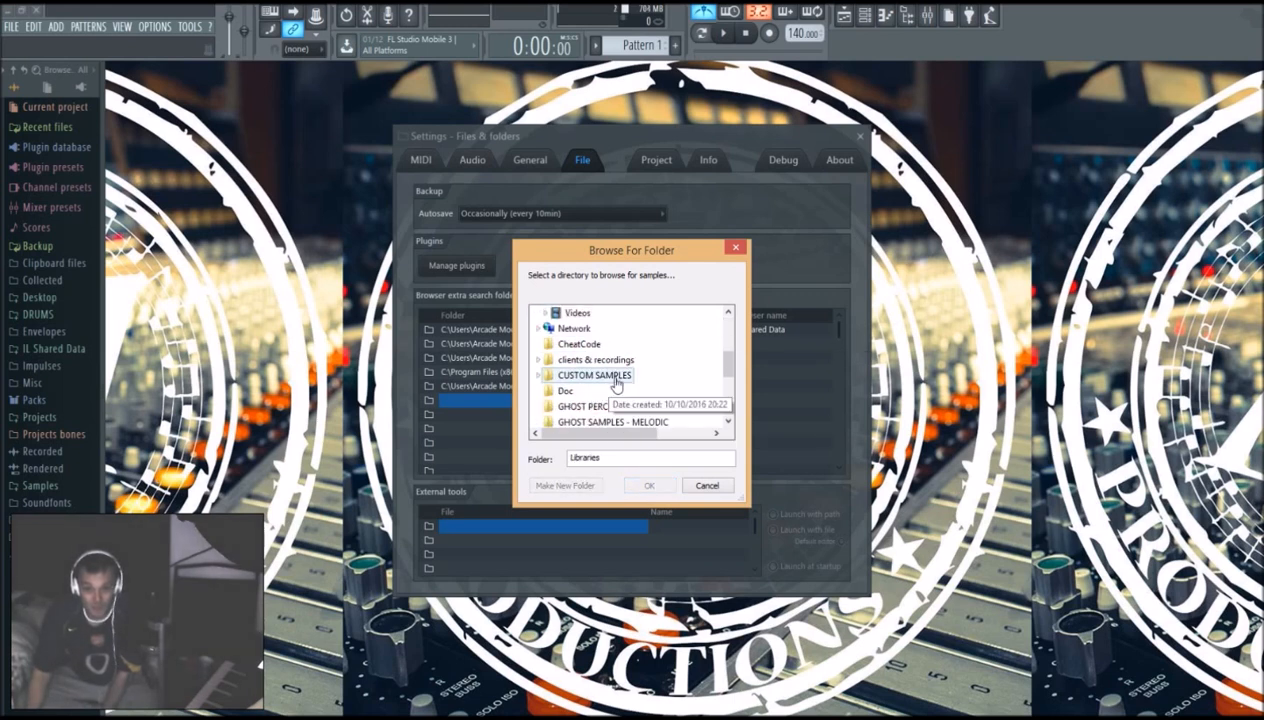
click(606, 375)
click(640, 487)
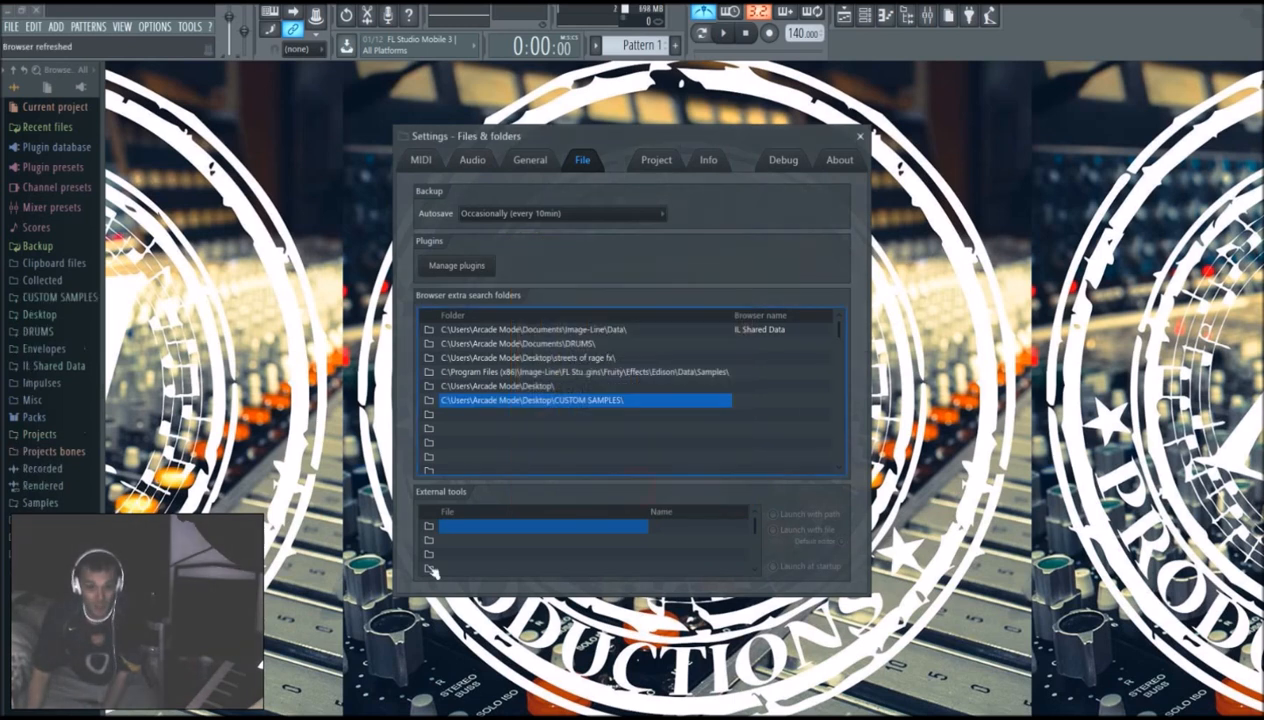
Step: Examine the contents of the CUSTOM SAMPLES folder in the browser, collapse it and close the settings
click(62, 298)
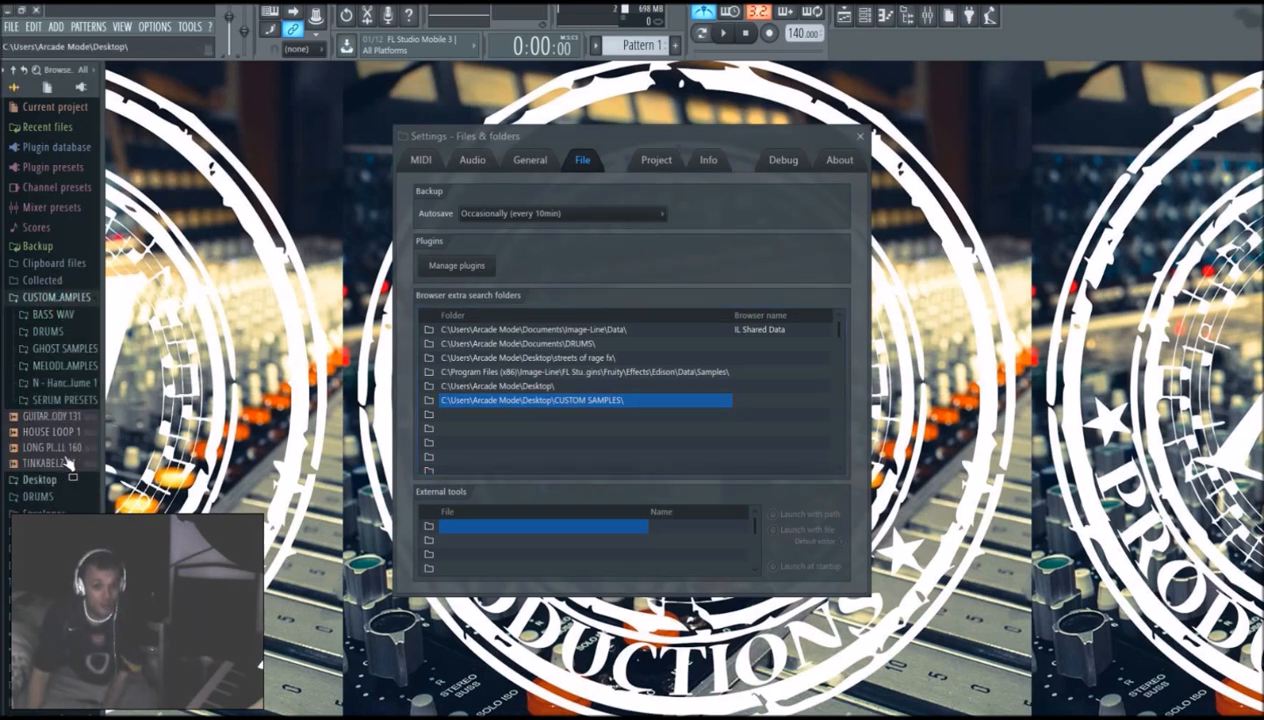
click(68, 299)
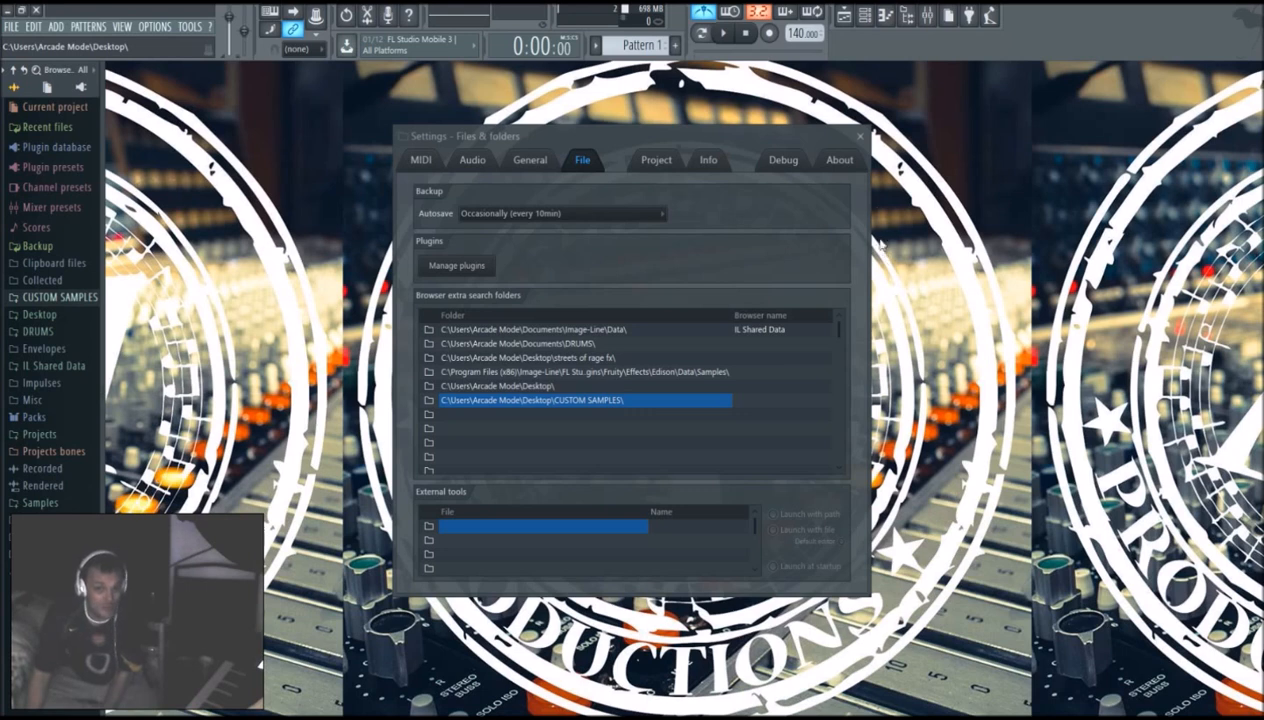
click(862, 138)
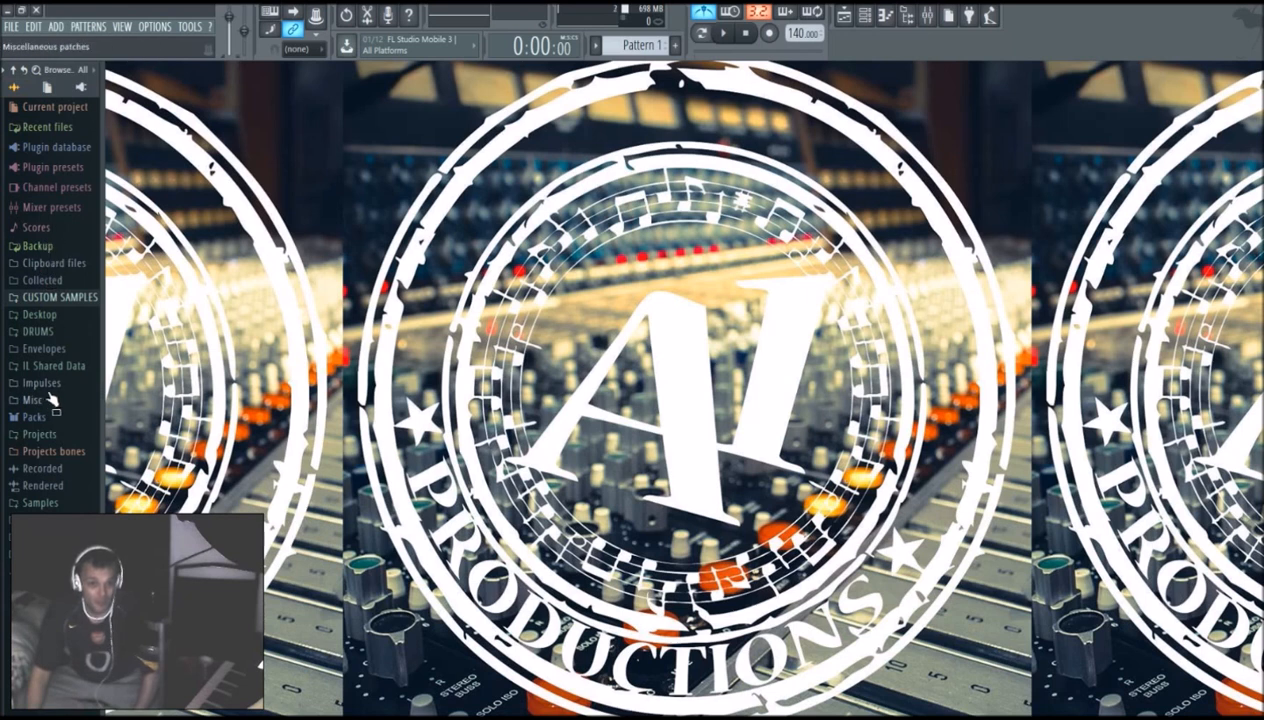
Step: Open the DRUMS > DRUMZ > Vengeance Dubstep Vol 2 folder and widen the browser so full names are readable
click(40, 331)
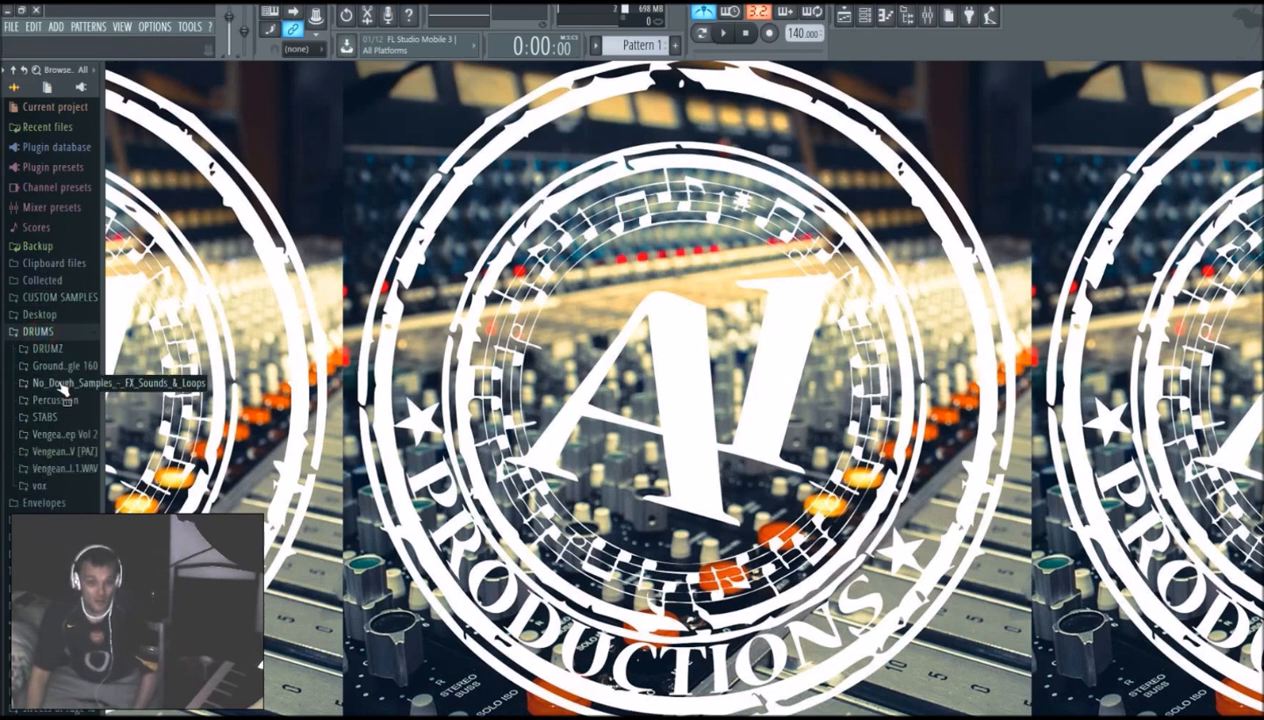
click(47, 348)
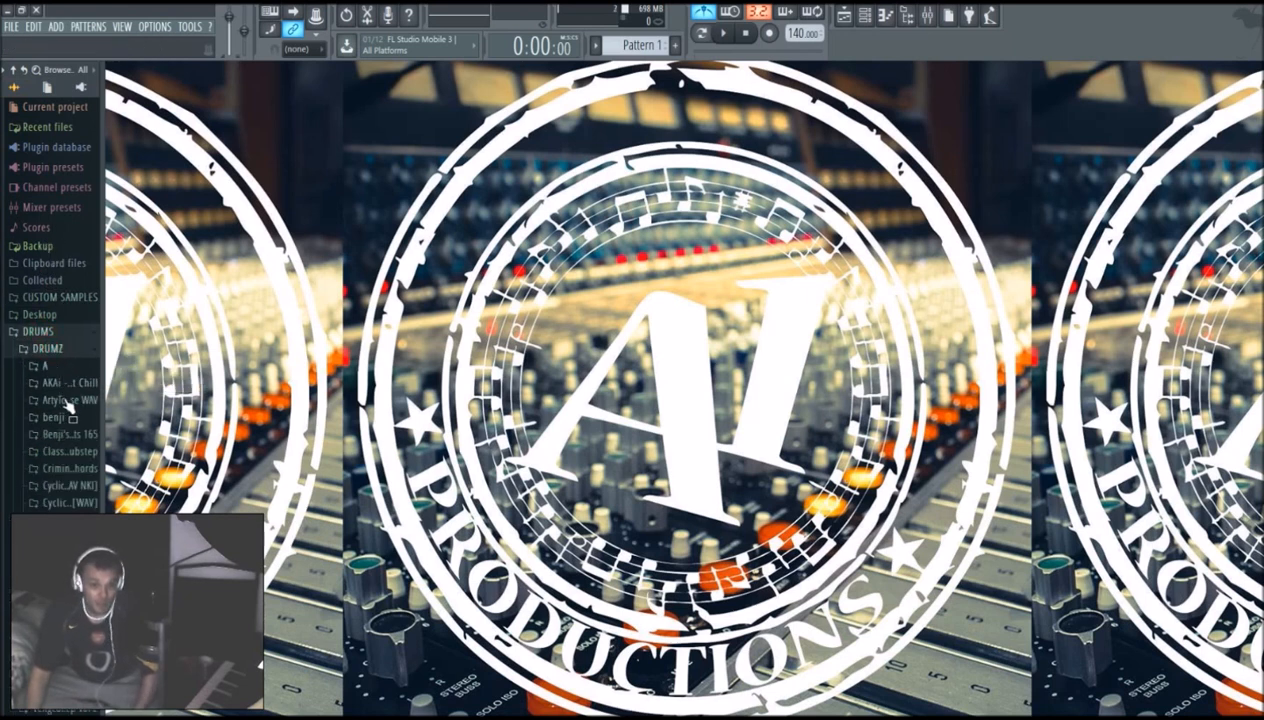
scroll(52, 300, down, 2)
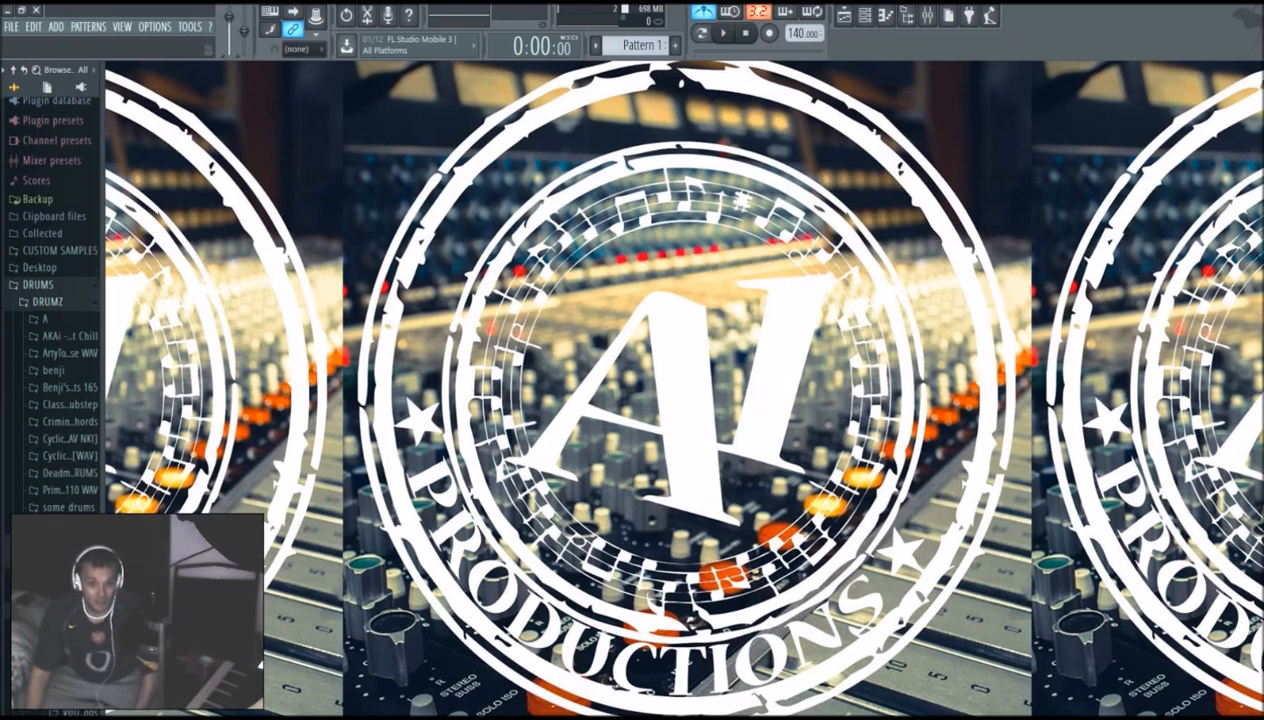
scroll(55, 400, down, 4)
drag(104, 555, 307, 557)
click(112, 371)
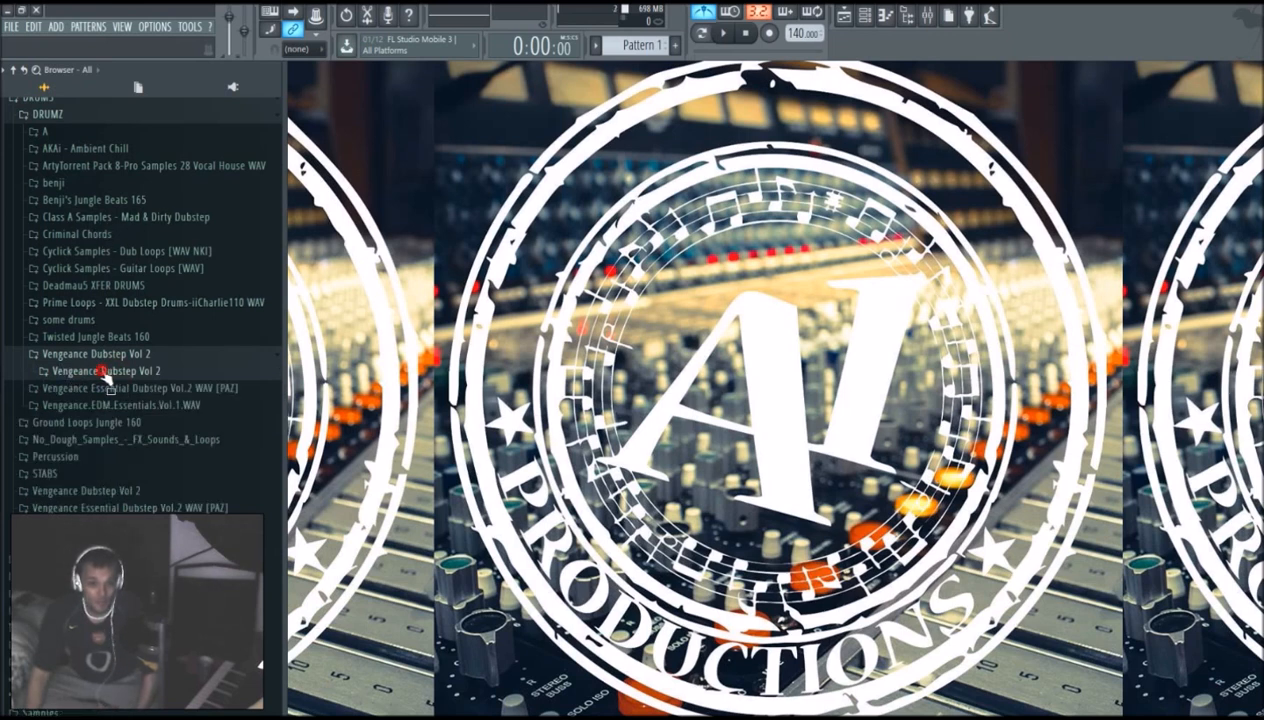
Step: Audition VDUB2 Downlifter 05 and 19 from the VDUB2 Effects folder, and collapse the VDUB2 Downlifter folder
click(101, 371)
click(112, 424)
click(131, 423)
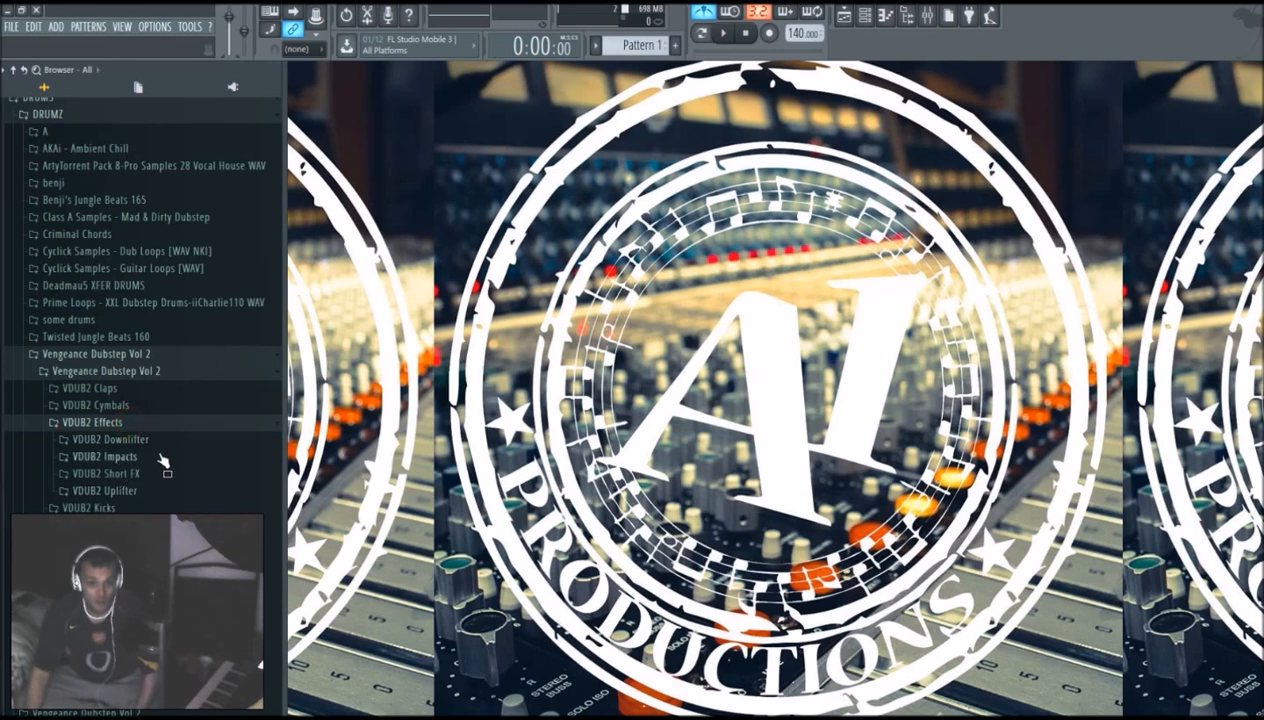
click(142, 444)
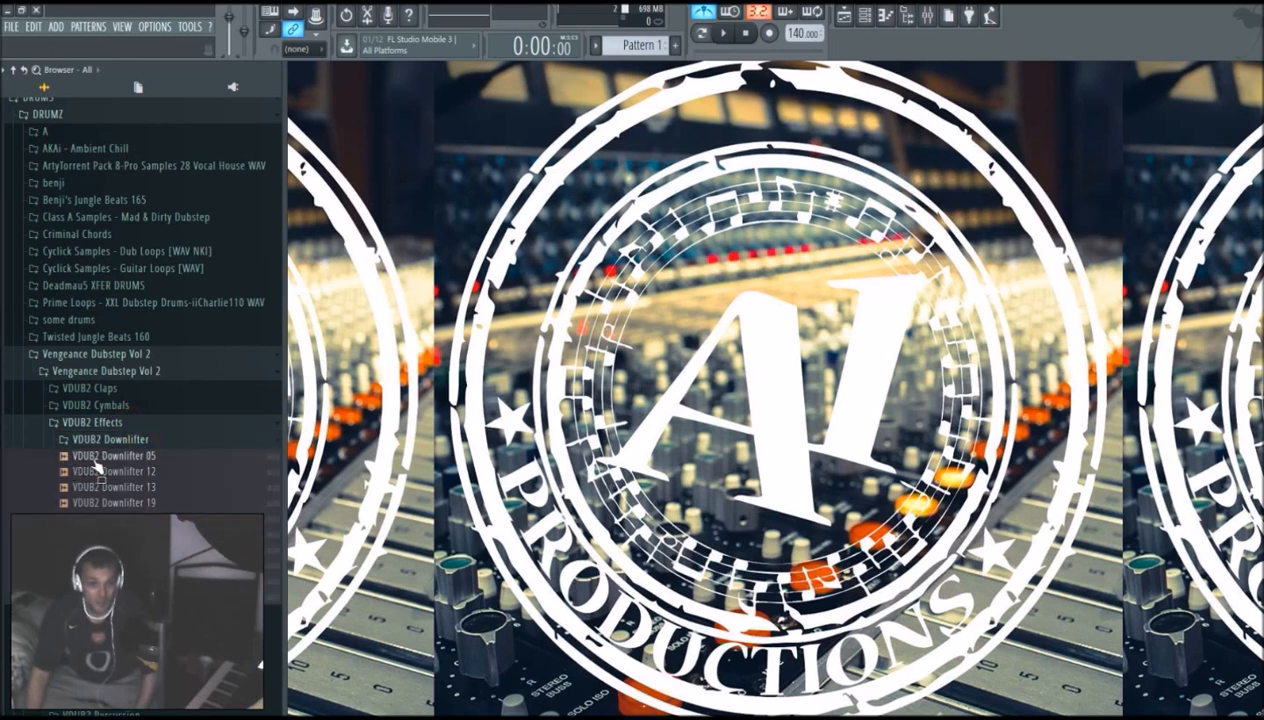
click(84, 458)
click(107, 503)
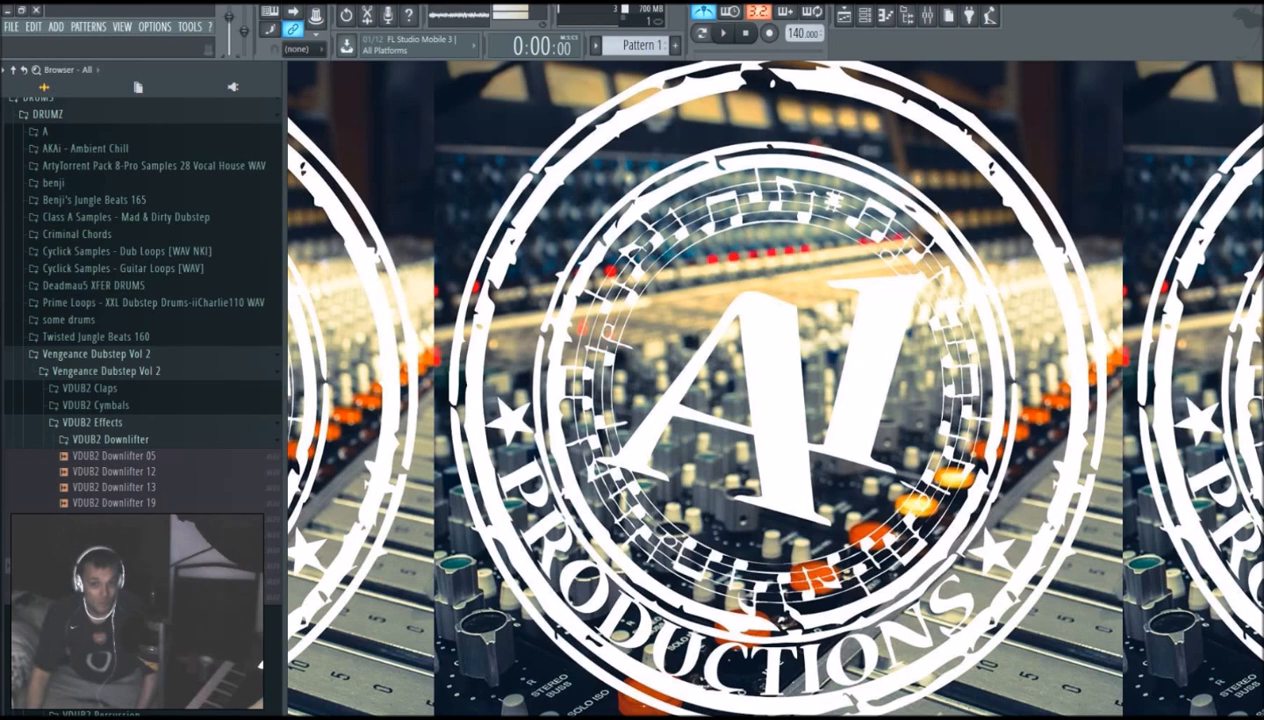
click(110, 440)
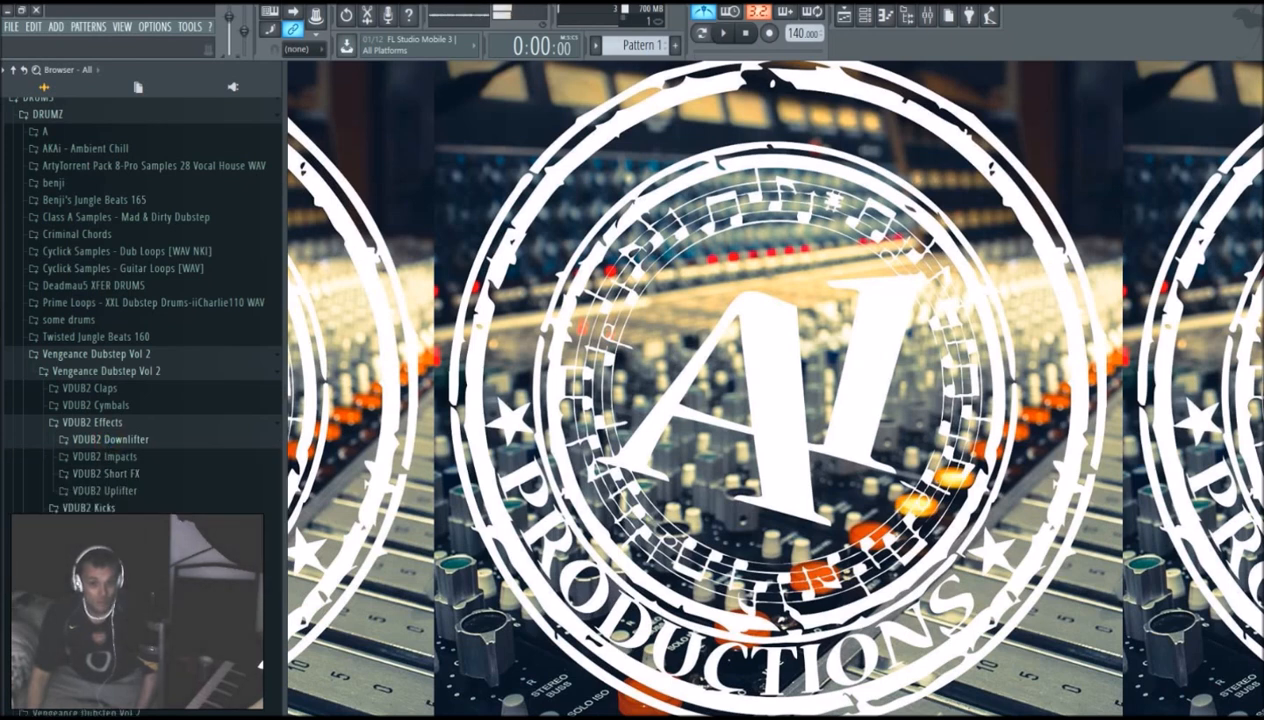
Step: Open the VDUB2 Kicks folder and audition several of its kick samples, ending with VDUB2 Kick 002
click(113, 508)
click(103, 328)
click(98, 372)
click(86, 452)
click(85, 279)
click(80, 247)
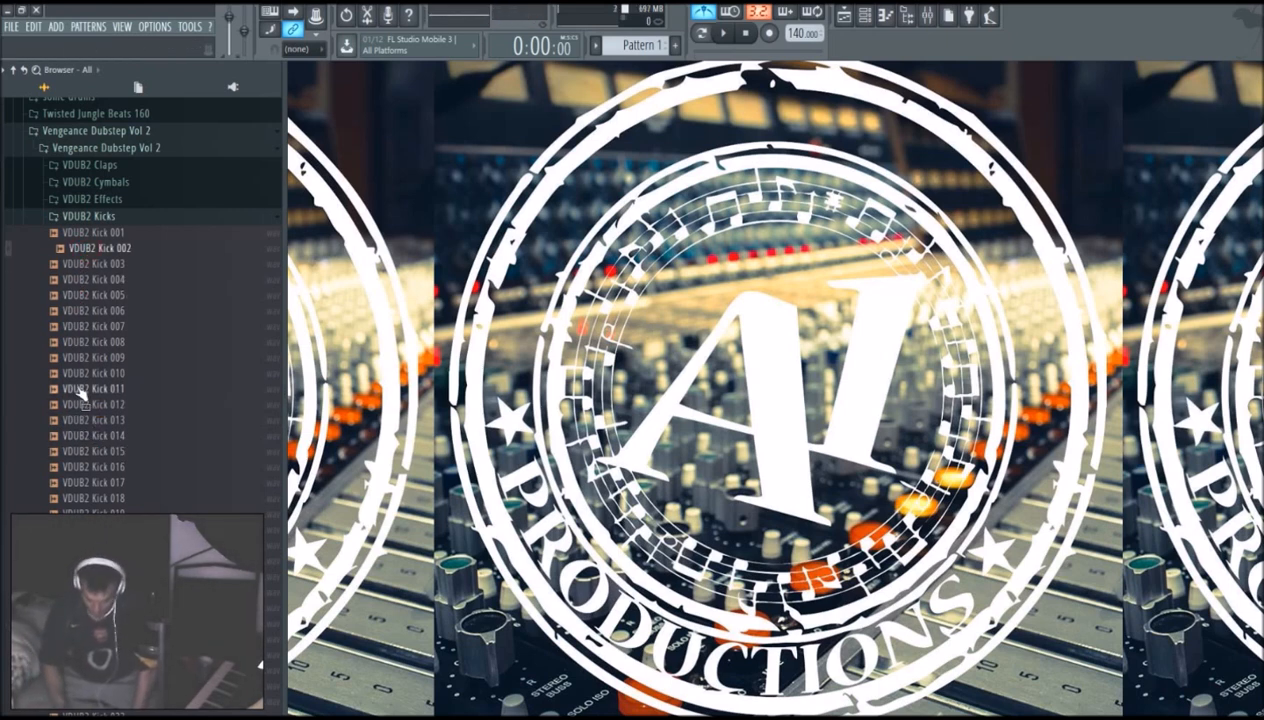
Step: Audition the kick samples in sequence from VDUB2 Kick 003 to VDUB2 Kick 009
key(Down)
key(Down)
key(Down)
key(Down)
key(Down)
key(Down)
key(Down)
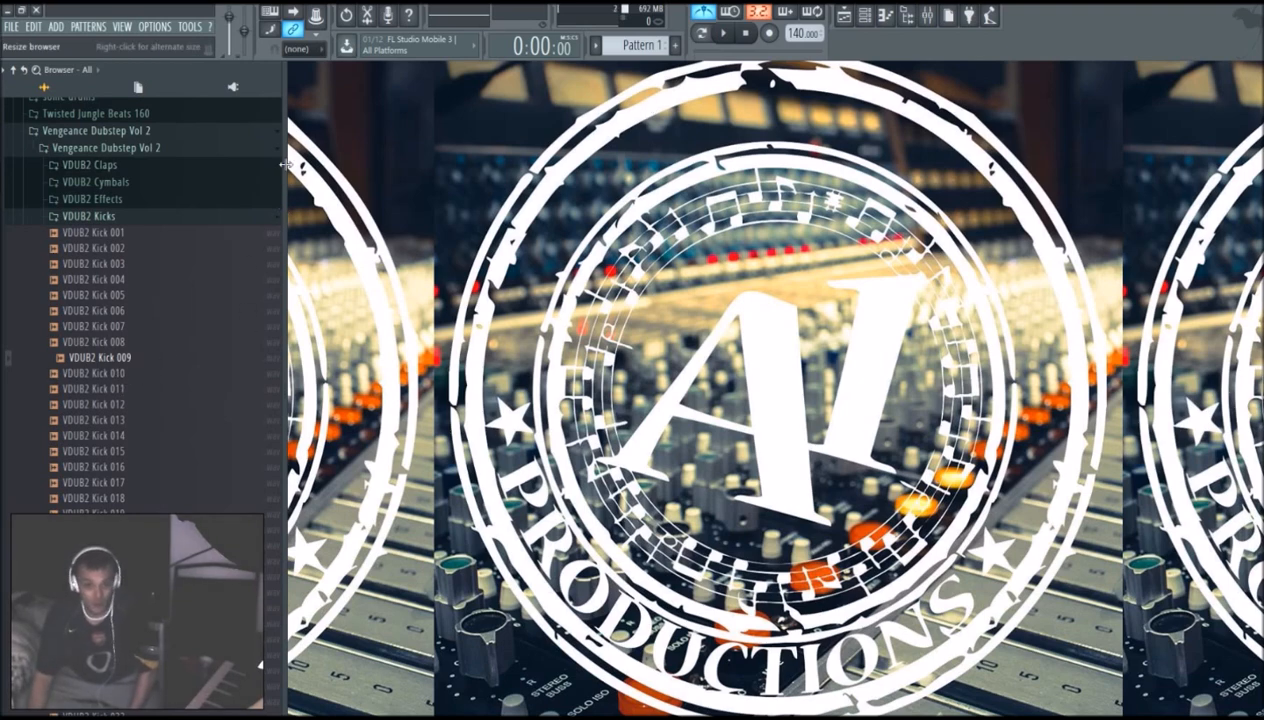
Step: Narrow the browser, show the channel rack and place it directly against the browser's edge
drag(285, 163, 178, 222)
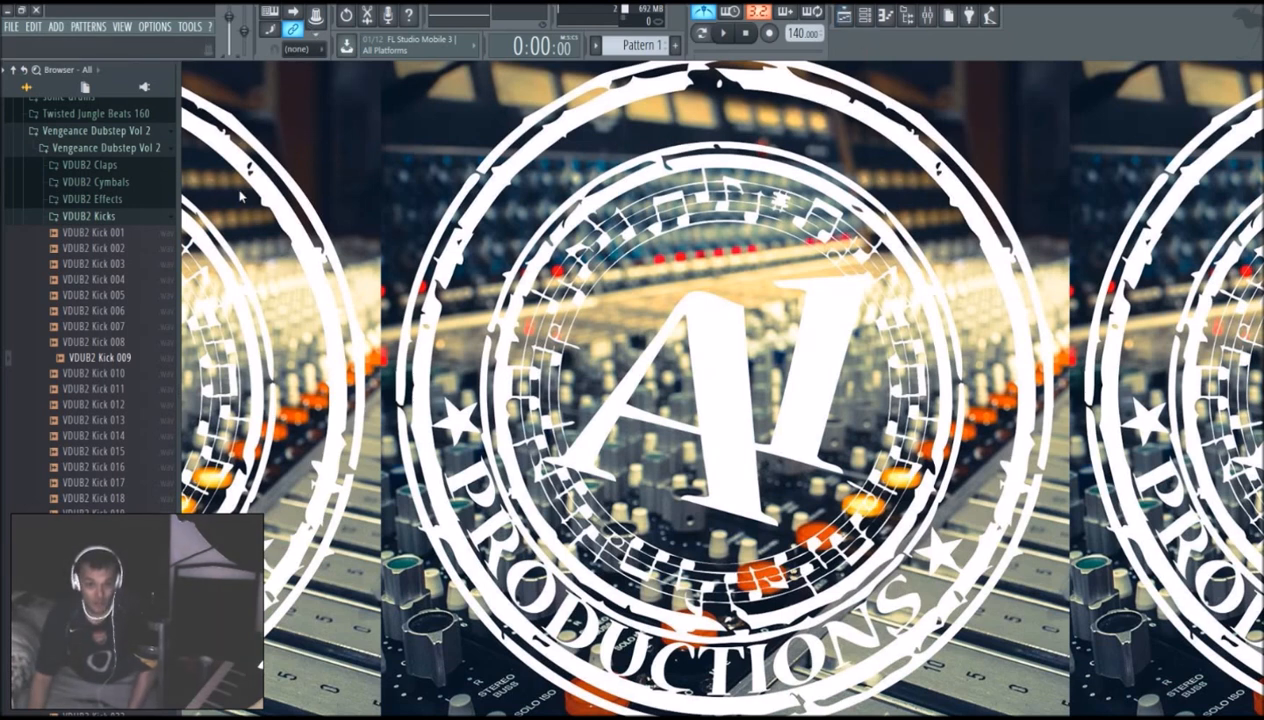
click(865, 16)
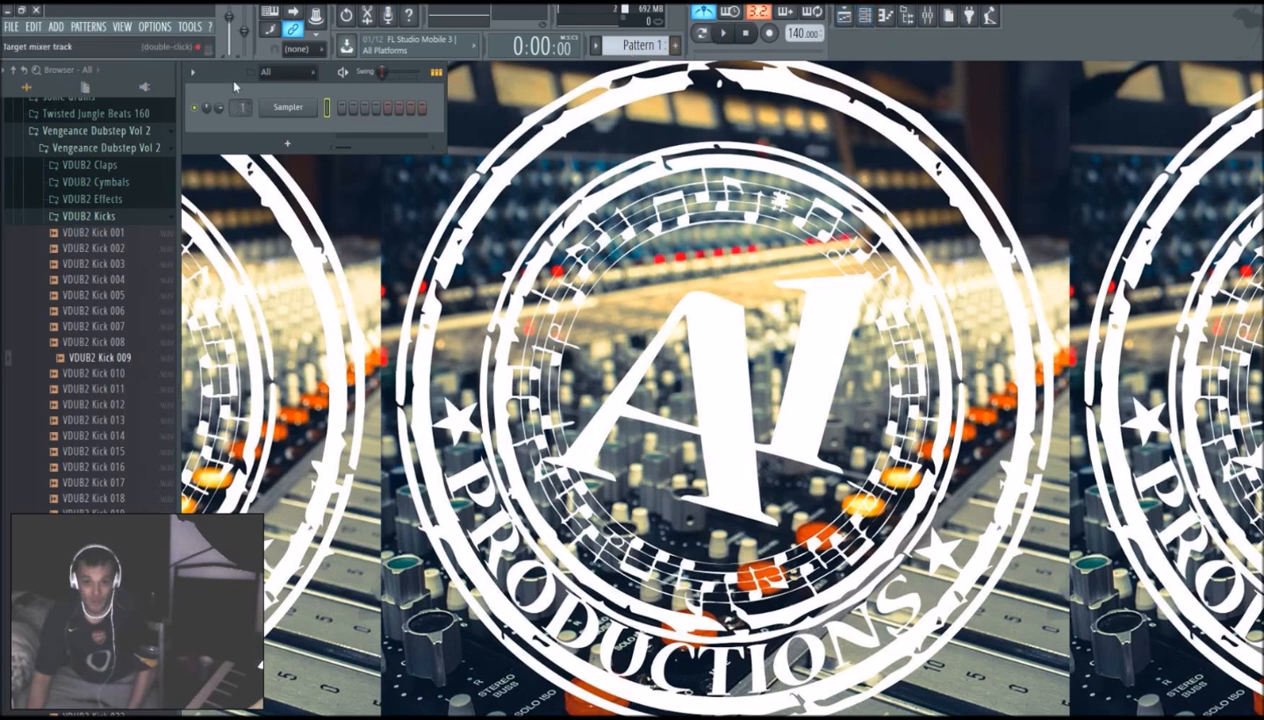
drag(228, 78, 282, 82)
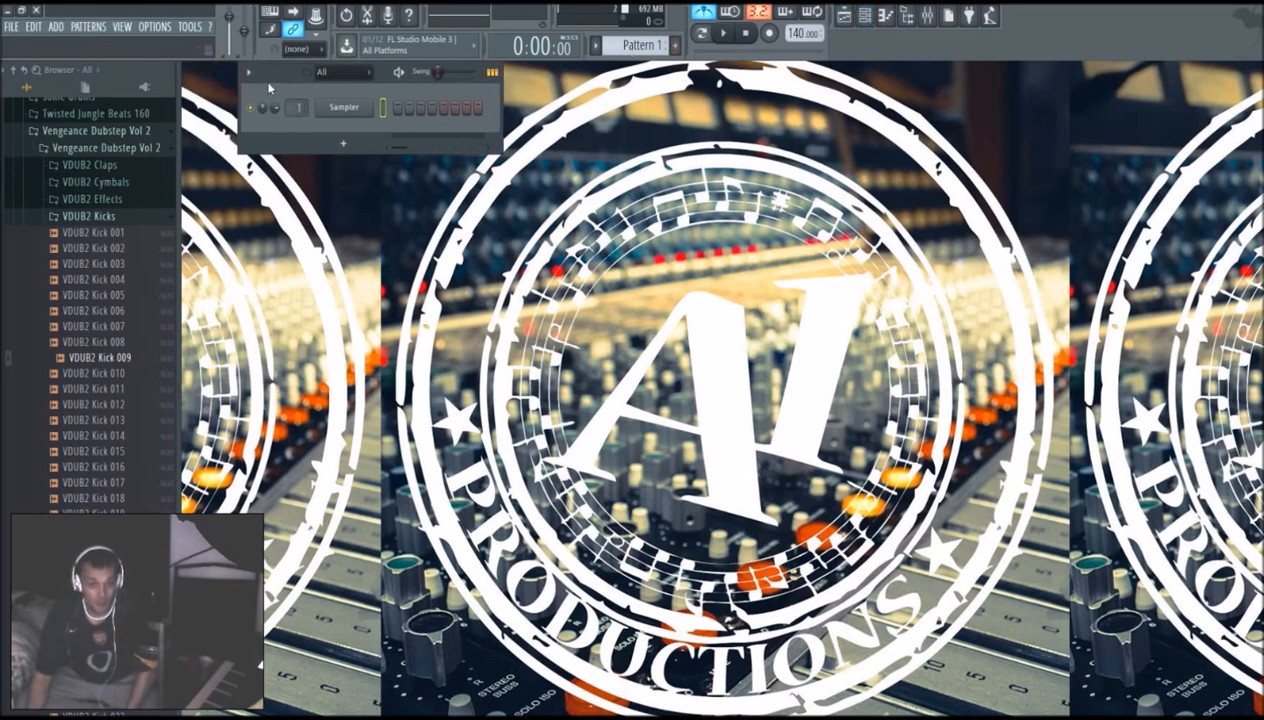
drag(274, 74, 218, 74)
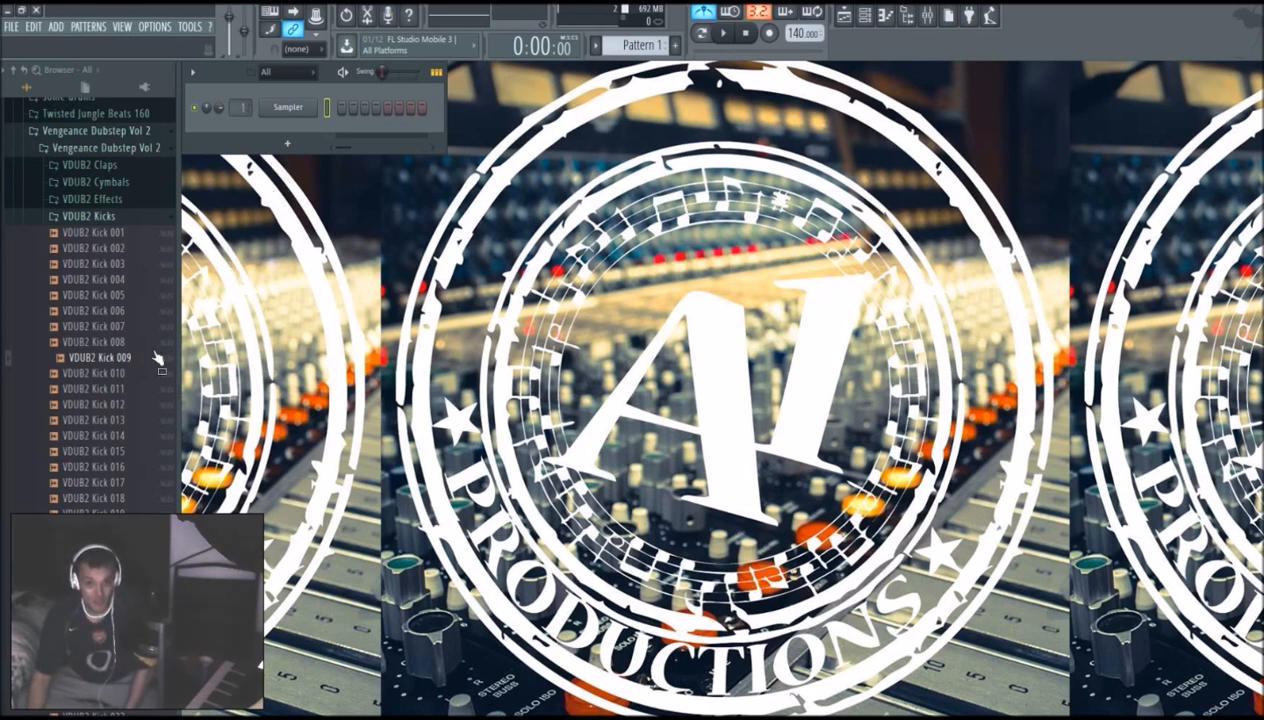
Step: Add a Harmor channel to the channel rack and move its plugin window clear of the rack
drag(120, 368, 288, 145)
click(288, 145)
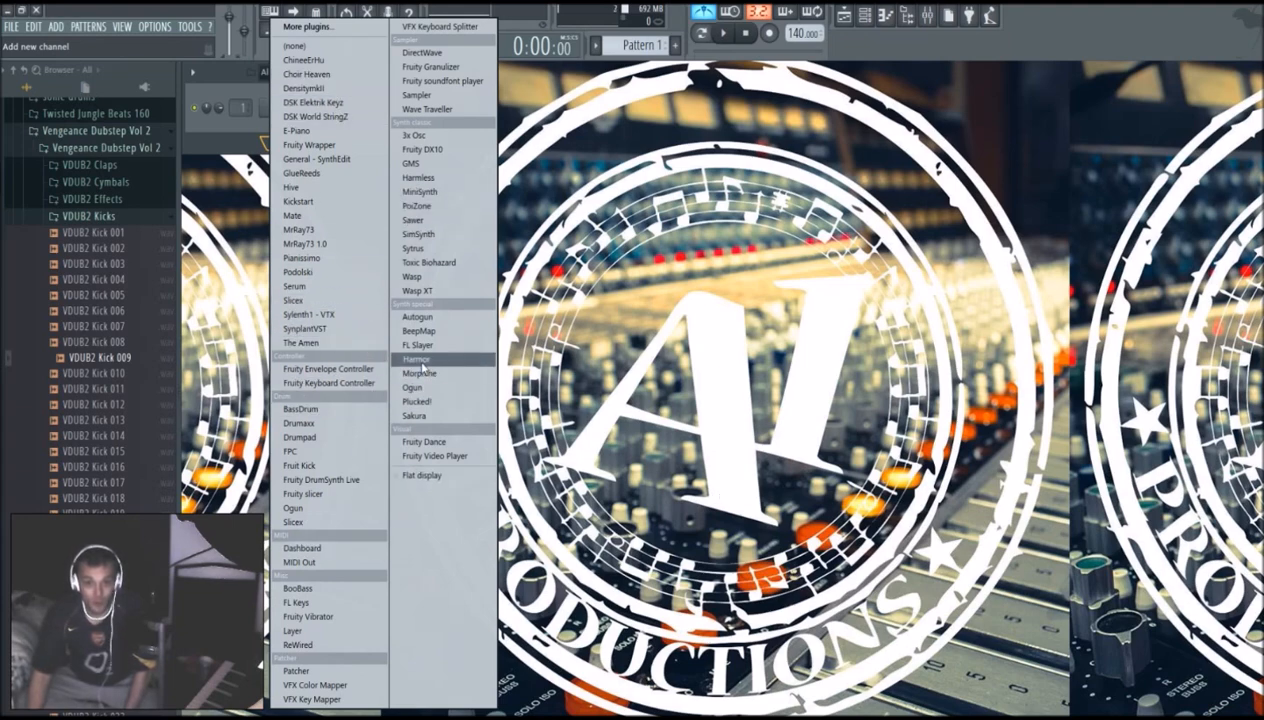
click(417, 359)
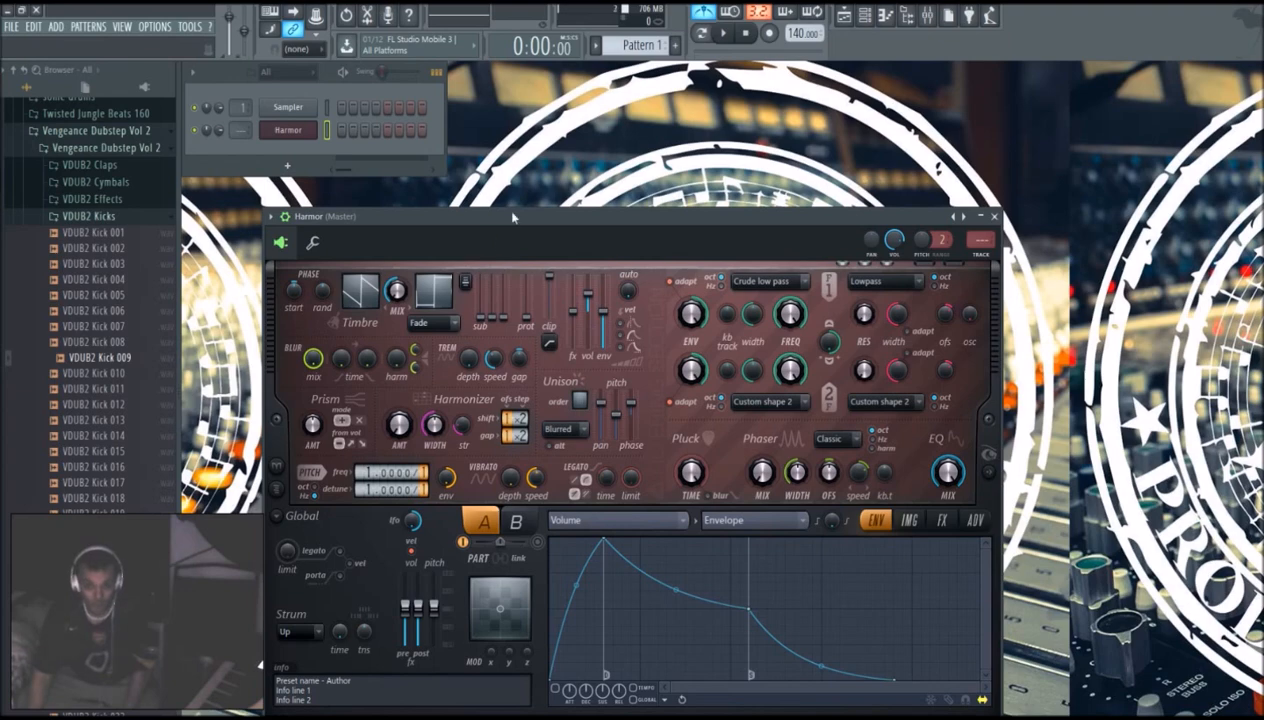
drag(513, 219, 697, 71)
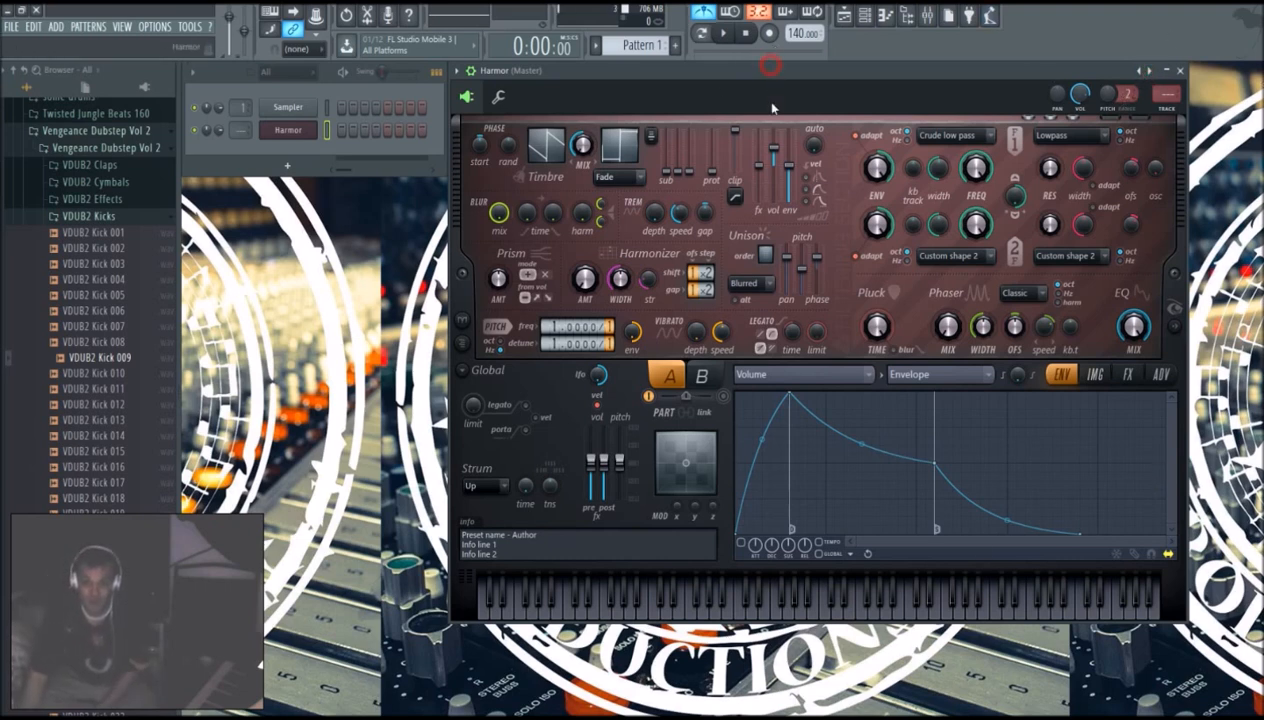
drag(772, 107, 772, 169)
Step: Add a second Harmor channel and switch between the two Harmor channels, ending with the first one open
click(287, 166)
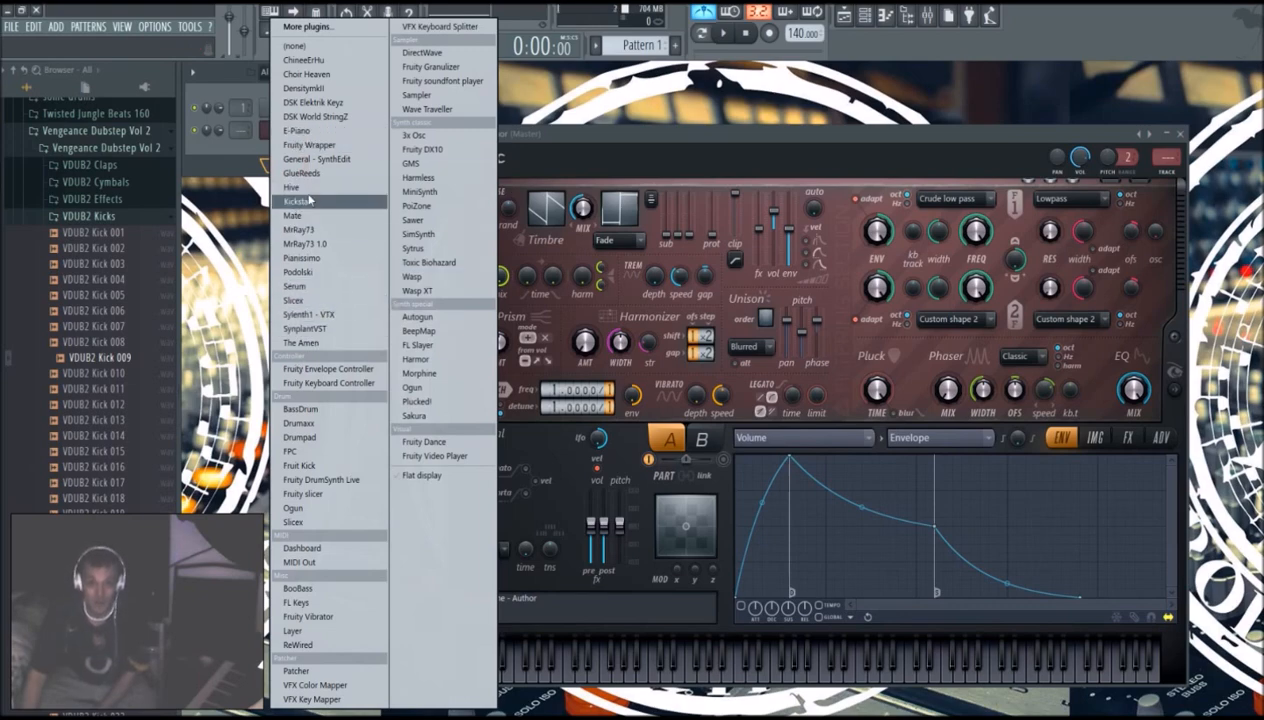
click(434, 359)
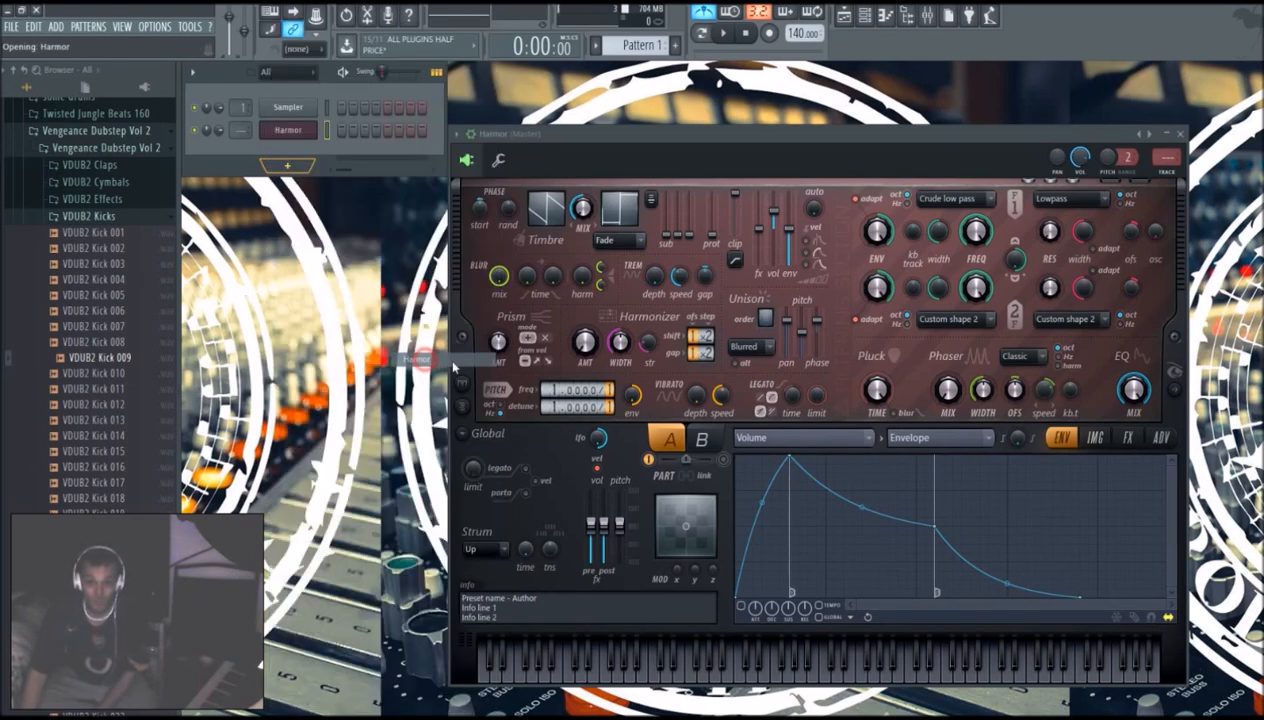
click(295, 134)
click(299, 154)
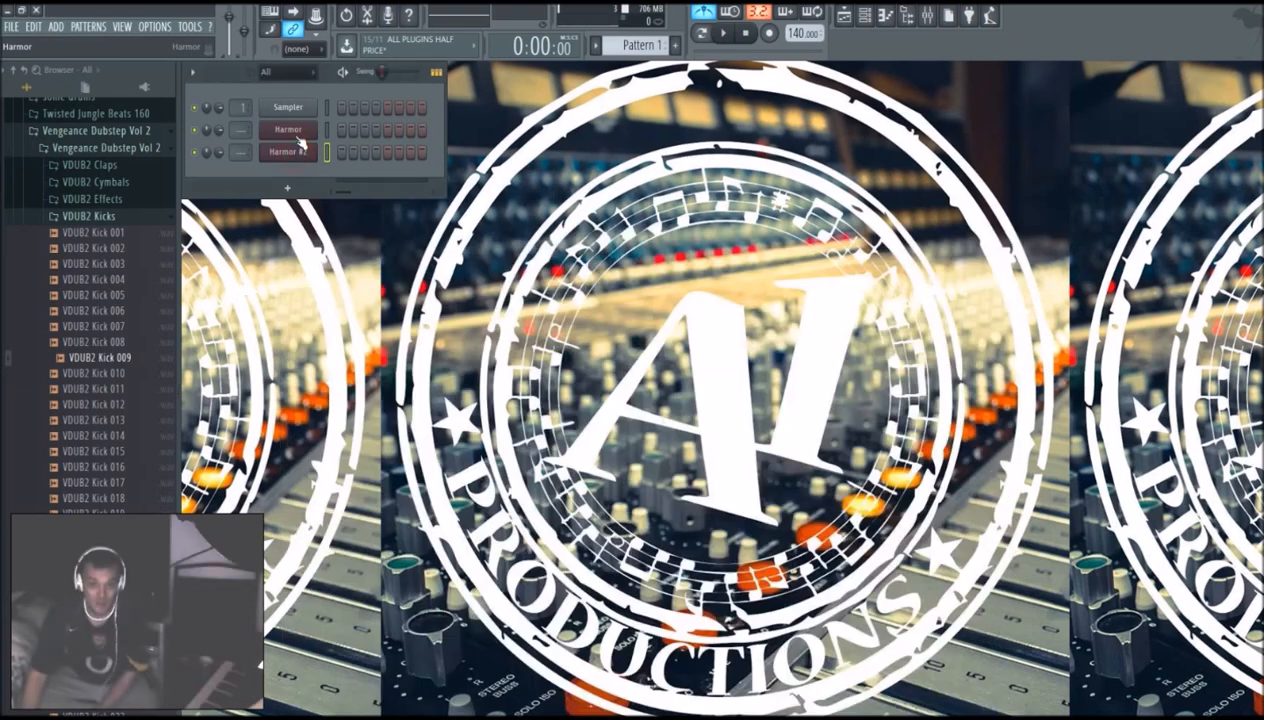
click(297, 135)
click(289, 151)
click(294, 135)
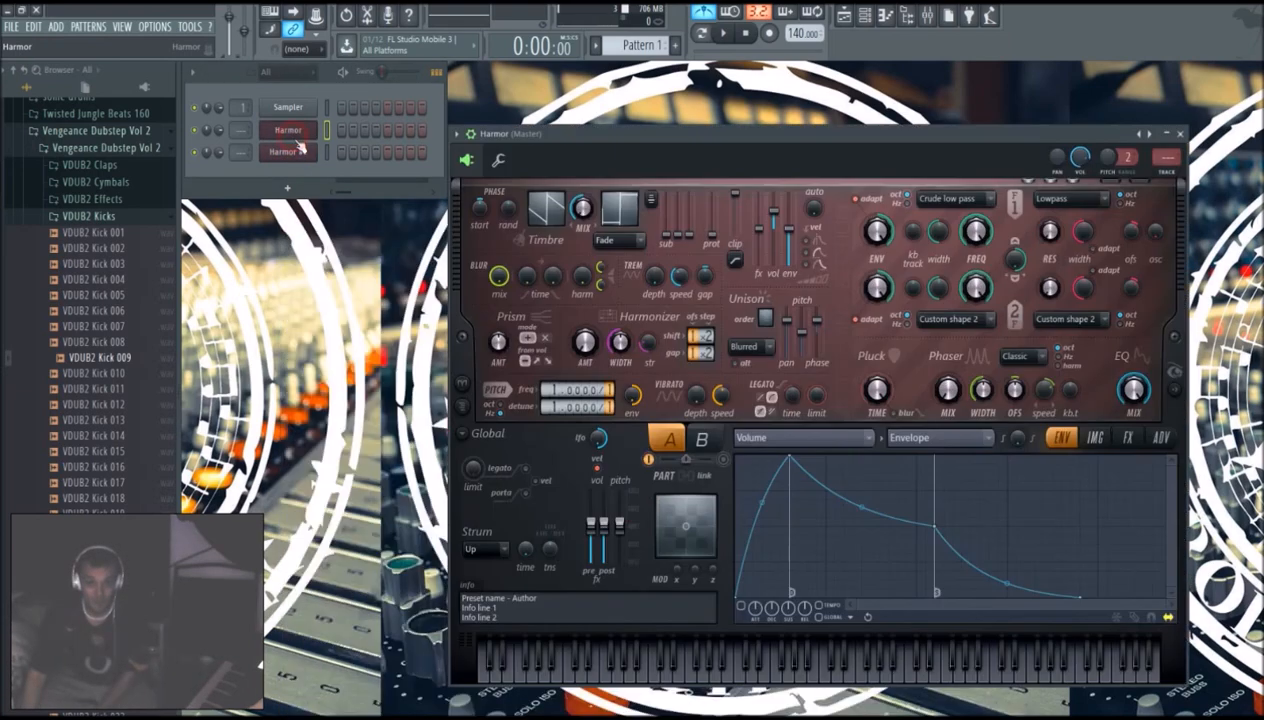
Step: Rename the first Harmor channel to "bass 1" and colour it purple
right_click(289, 130)
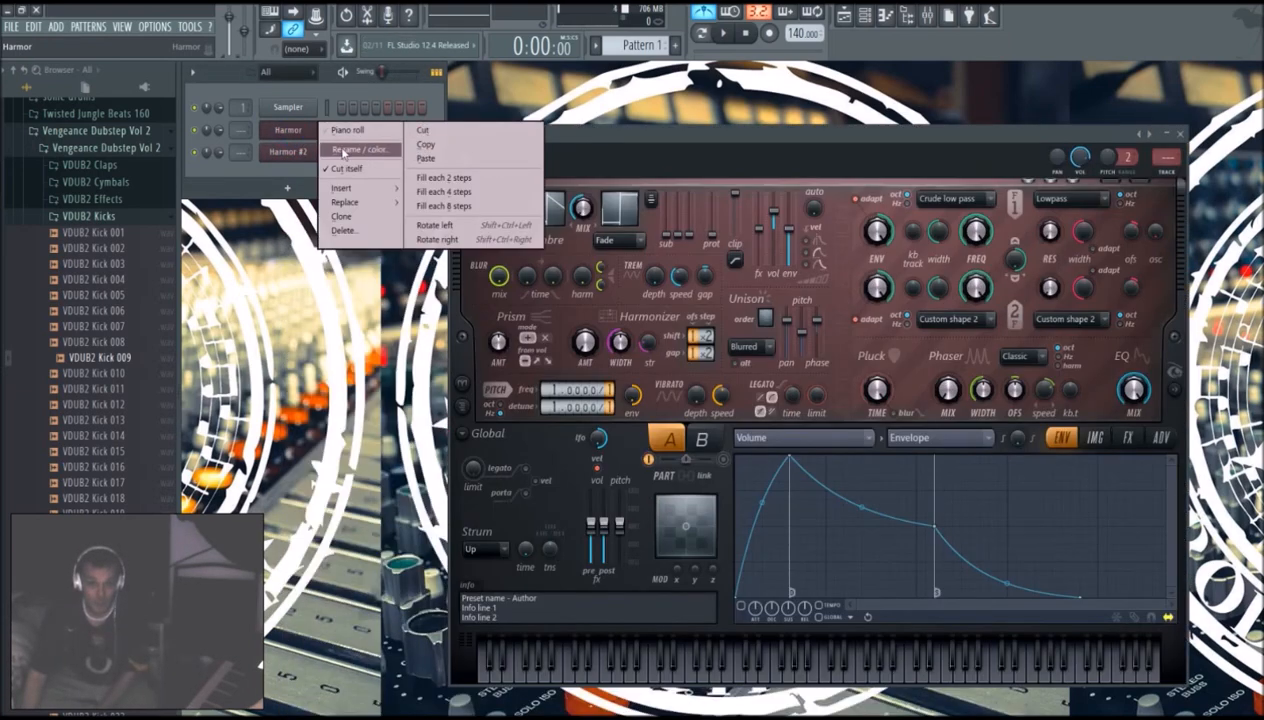
click(395, 155)
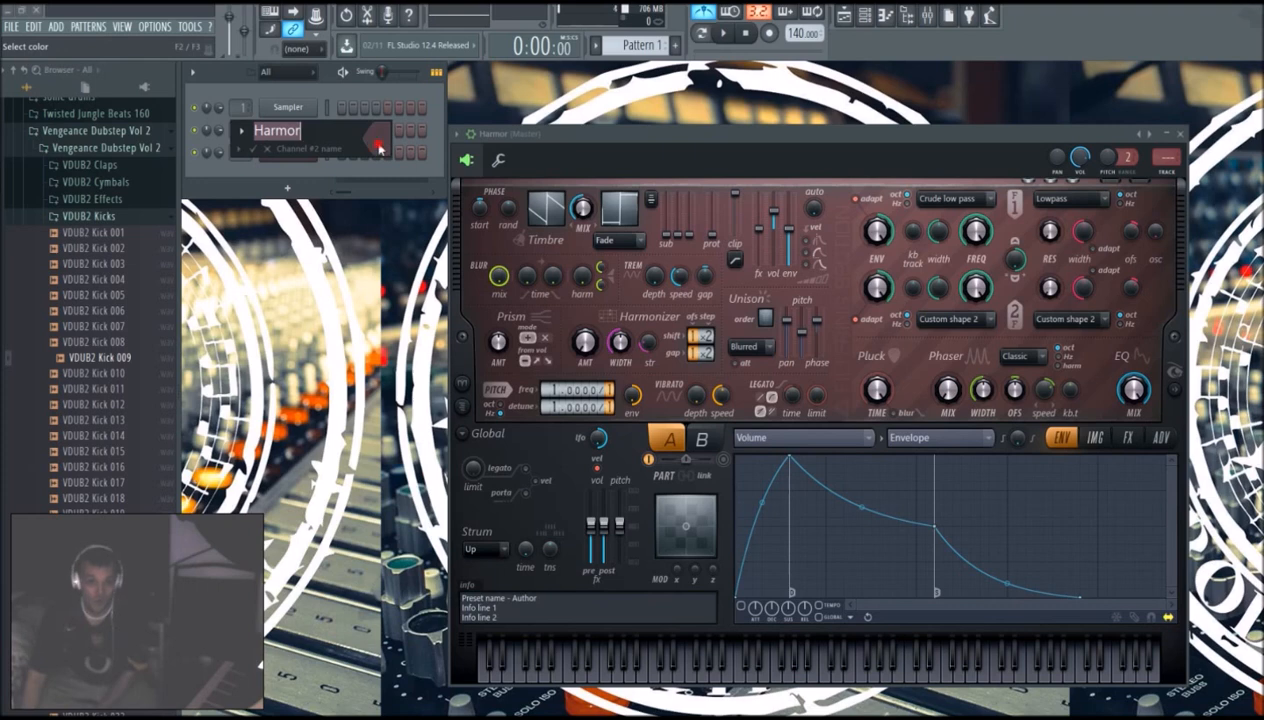
click(378, 145)
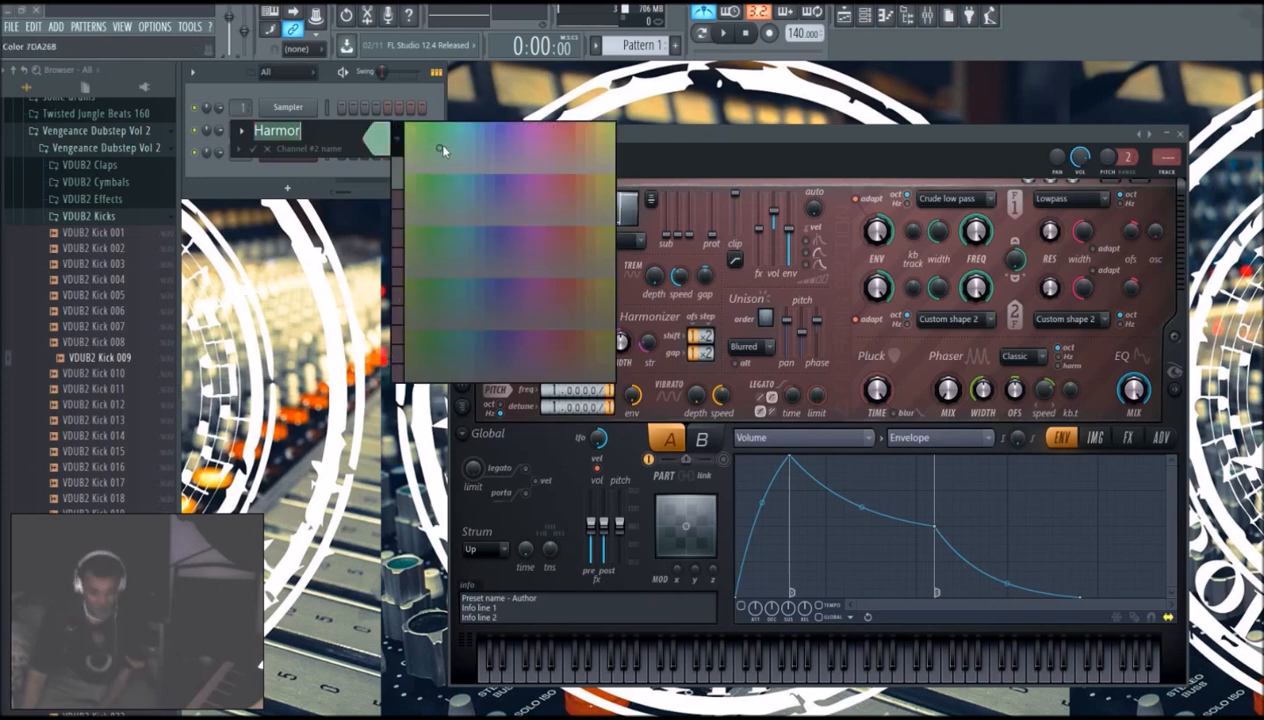
click(496, 232)
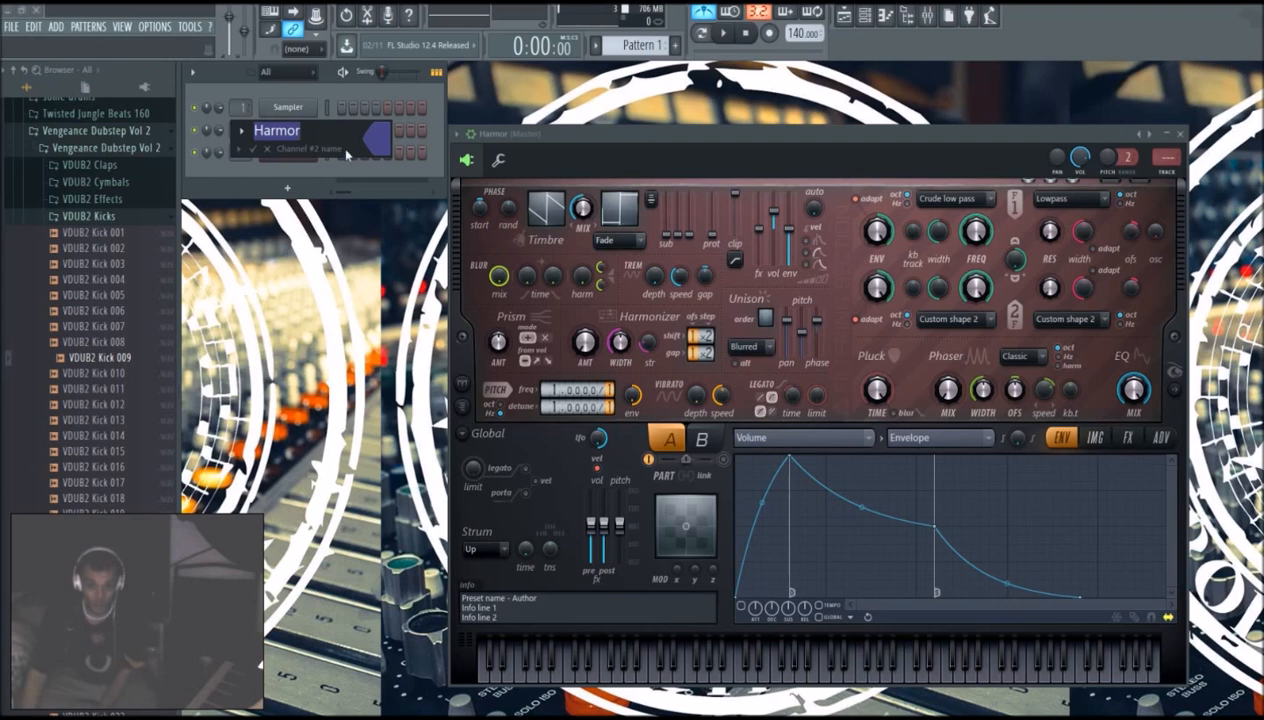
text(bass 1)
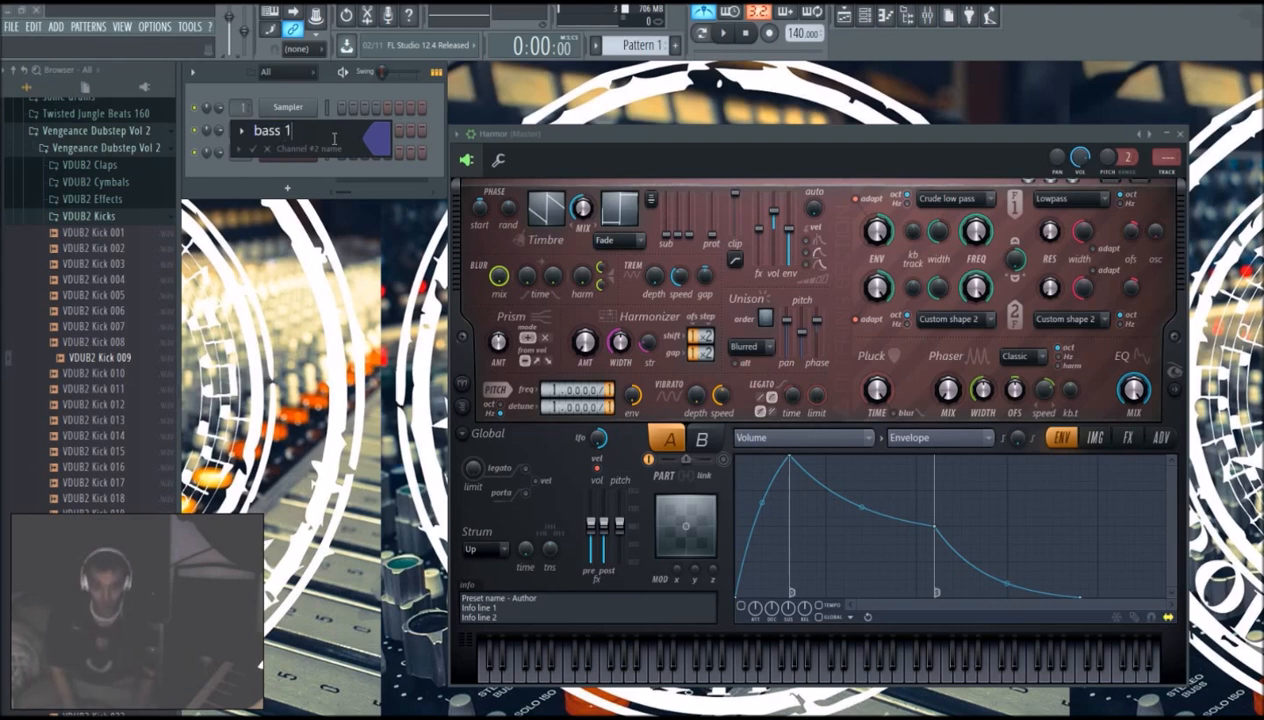
key(Return)
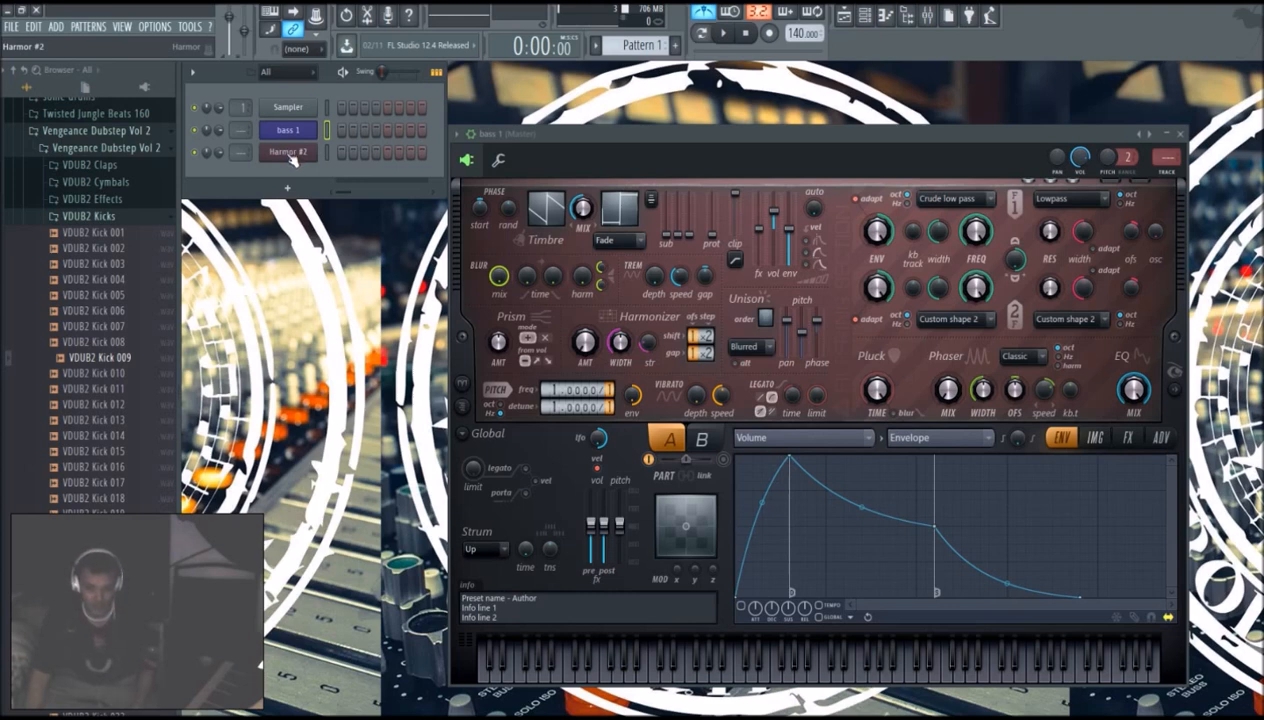
Step: Rename the Harmor #2 channel to "flute 1" and colour it yellow
right_click(291, 160)
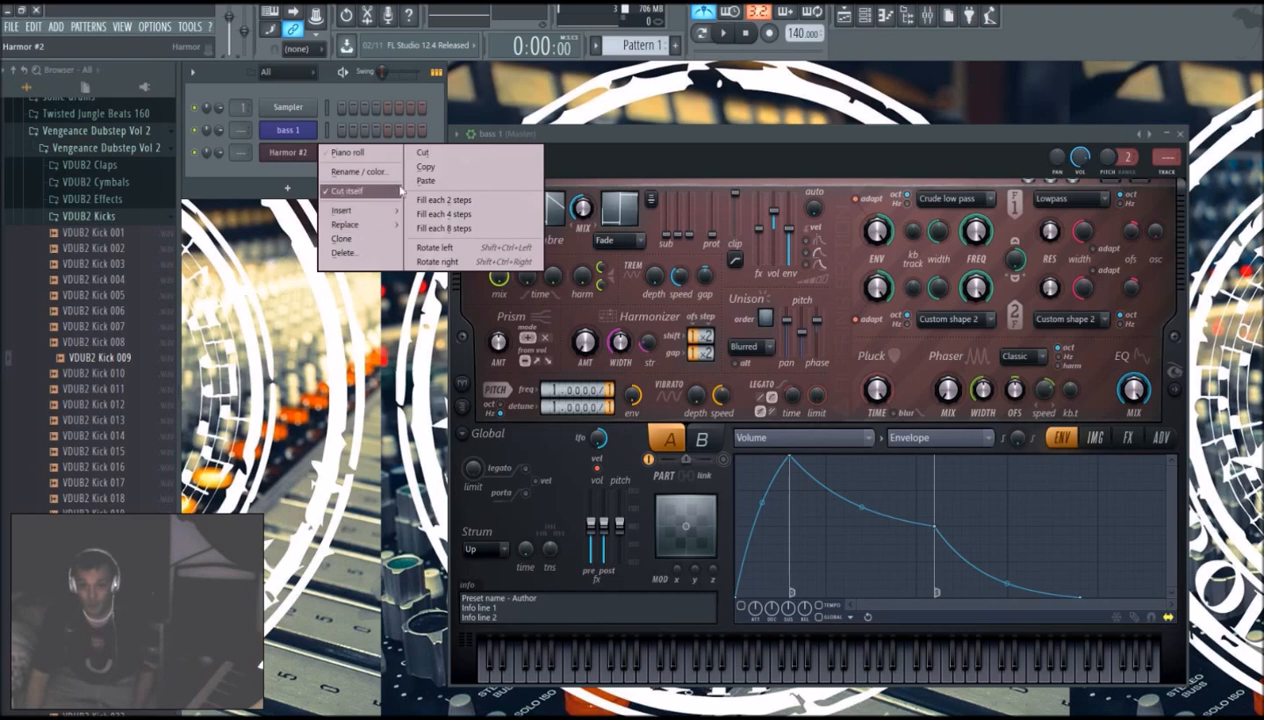
click(391, 172)
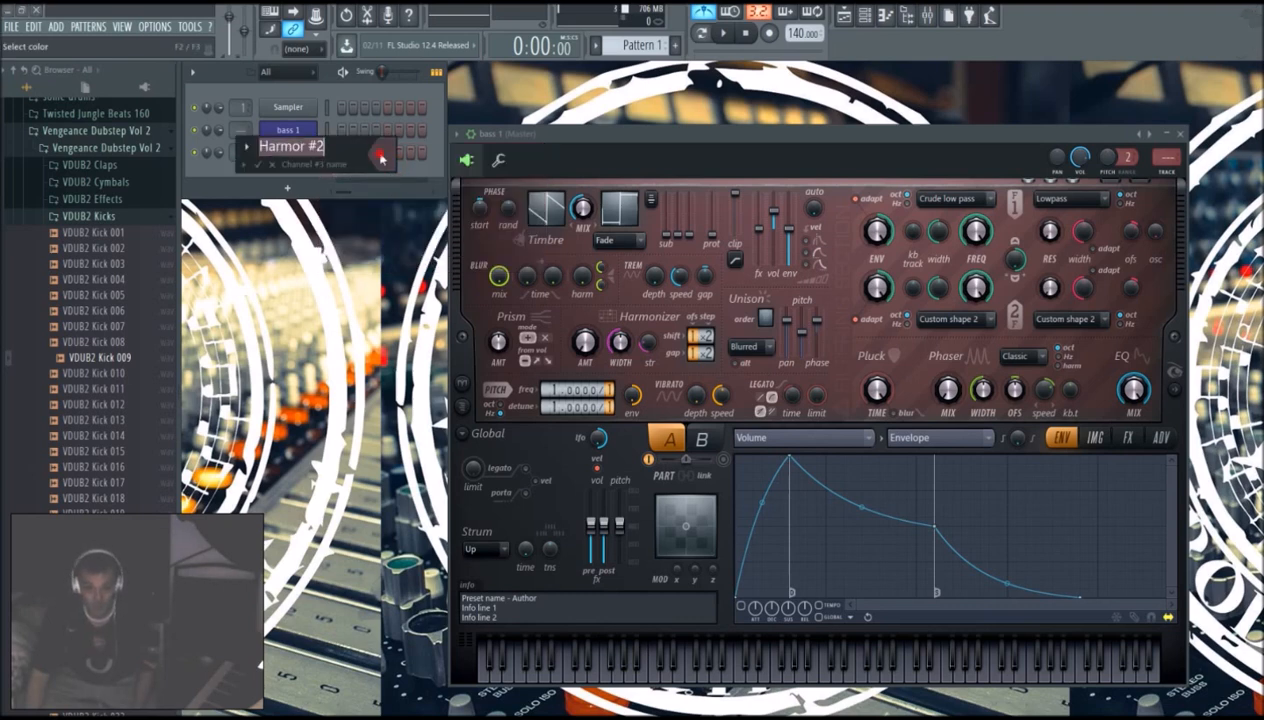
click(379, 154)
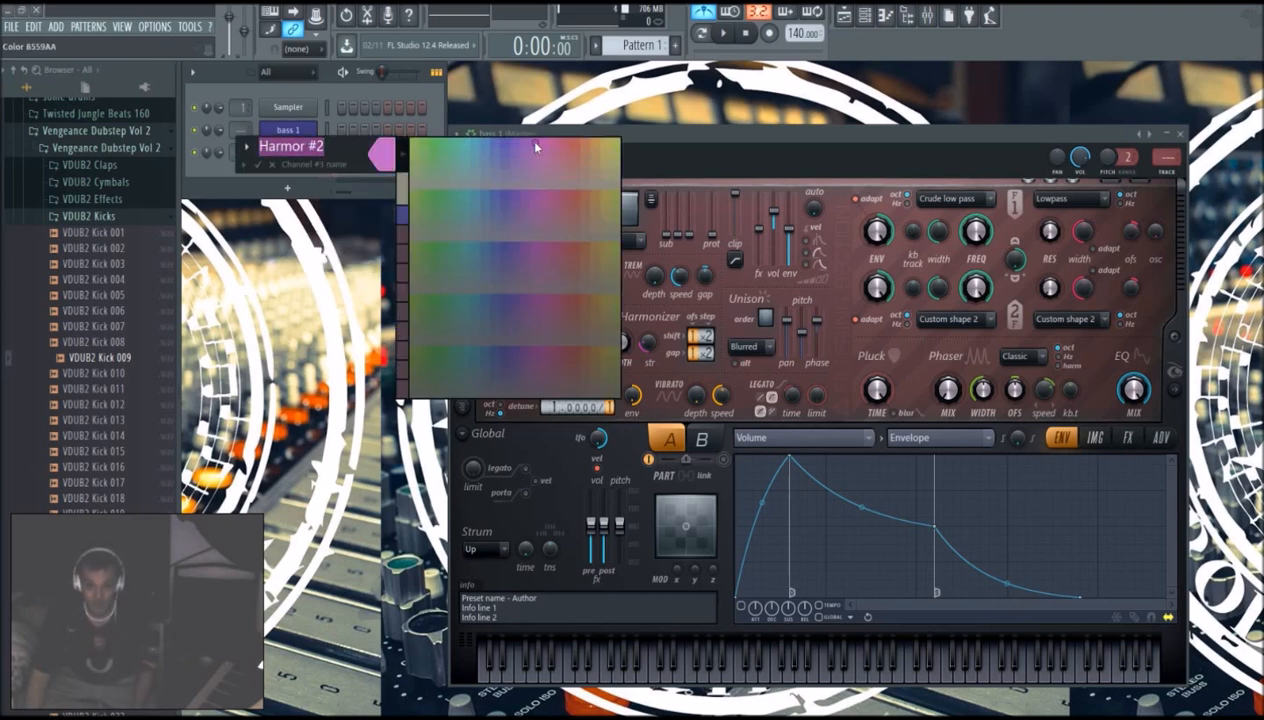
click(598, 144)
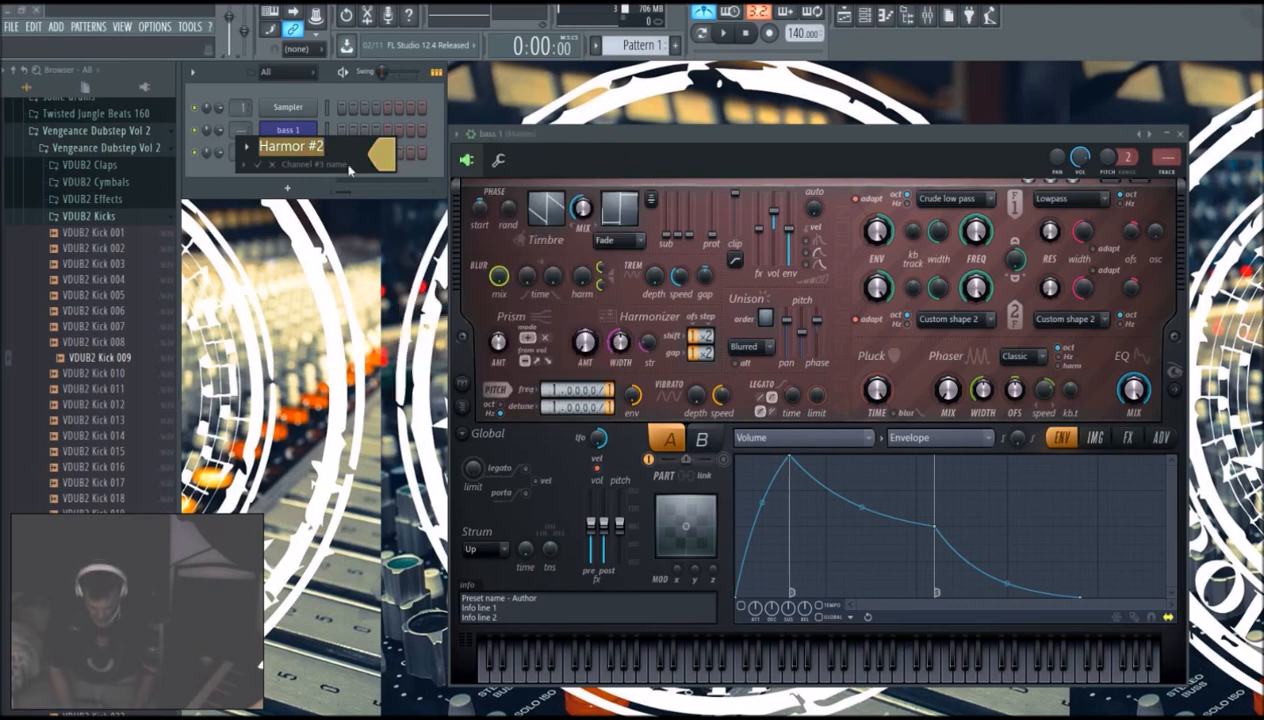
text(flute)
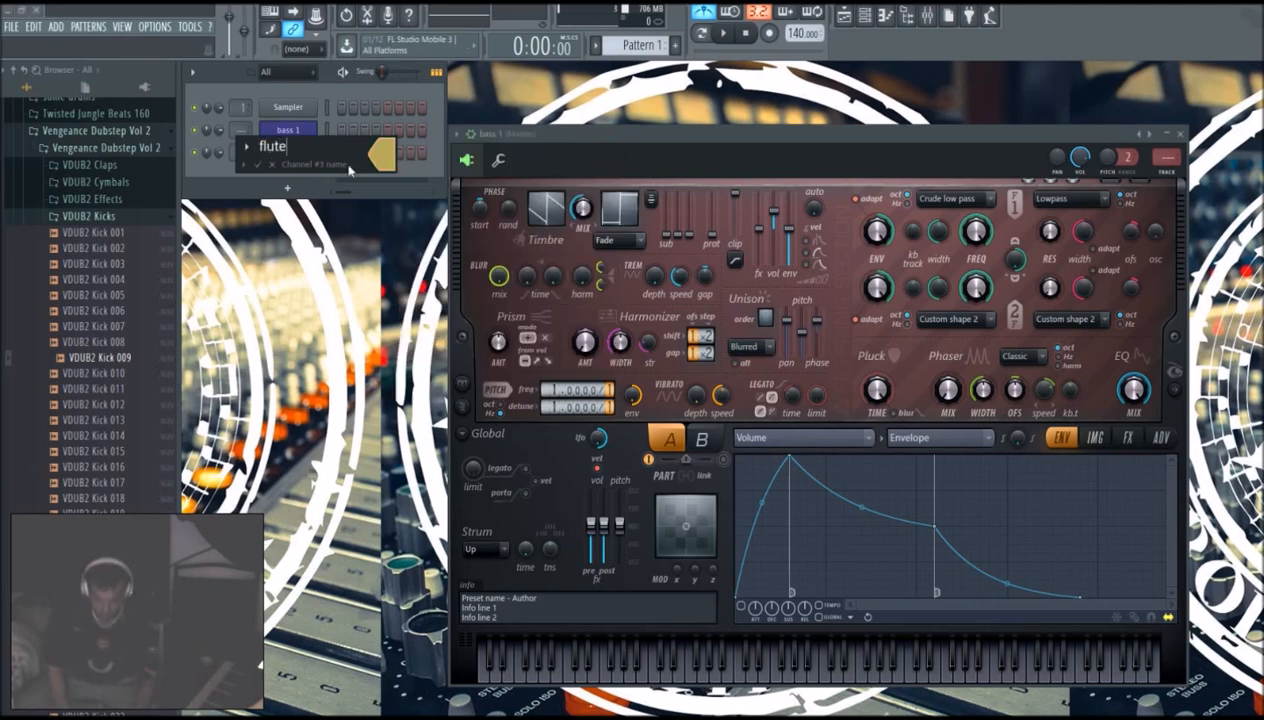
text( 1)
key(Return)
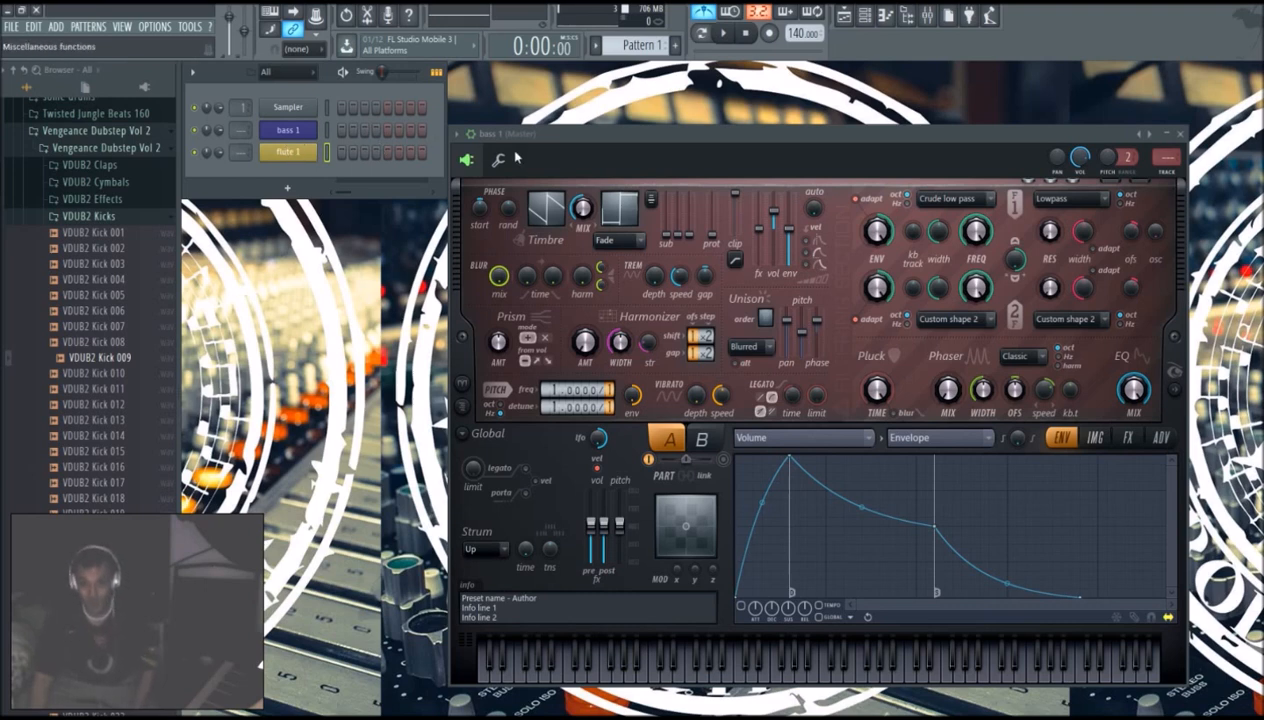
Step: Delete the Sampler channel from the channel rack and close the bass 1 plugin window
drag(616, 165, 630, 265)
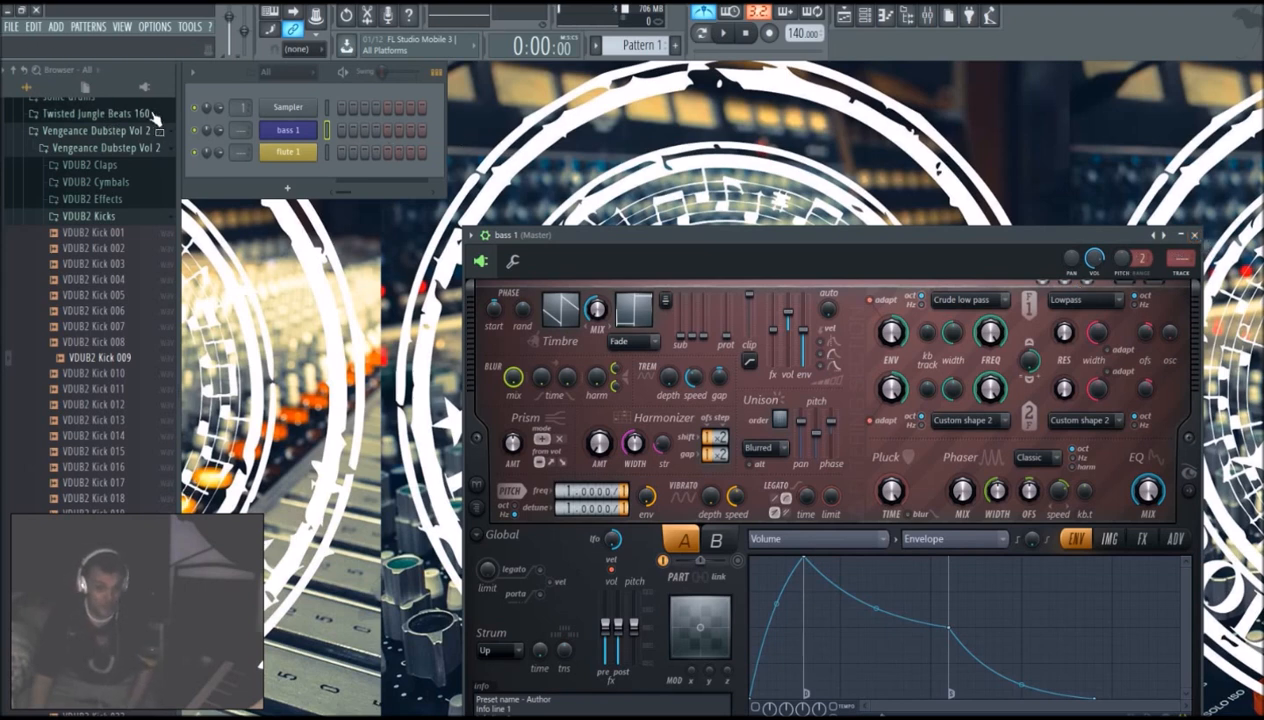
right_click(292, 120)
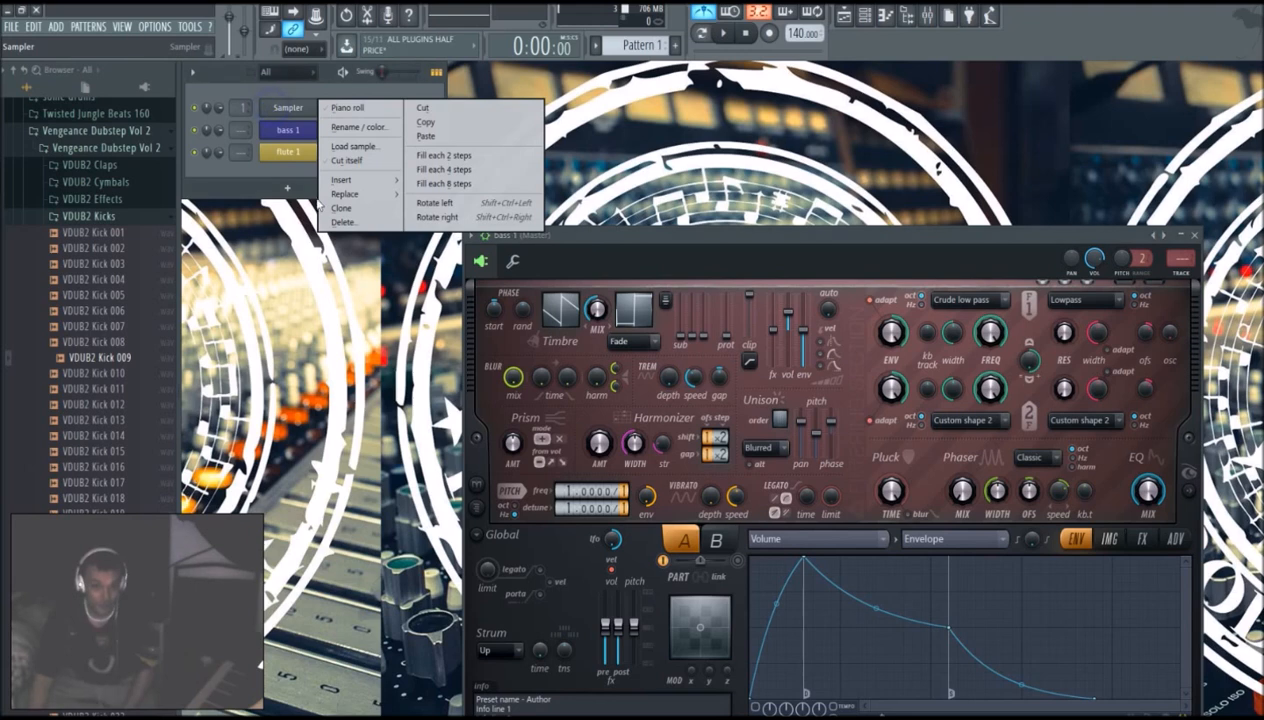
click(340, 224)
click(702, 408)
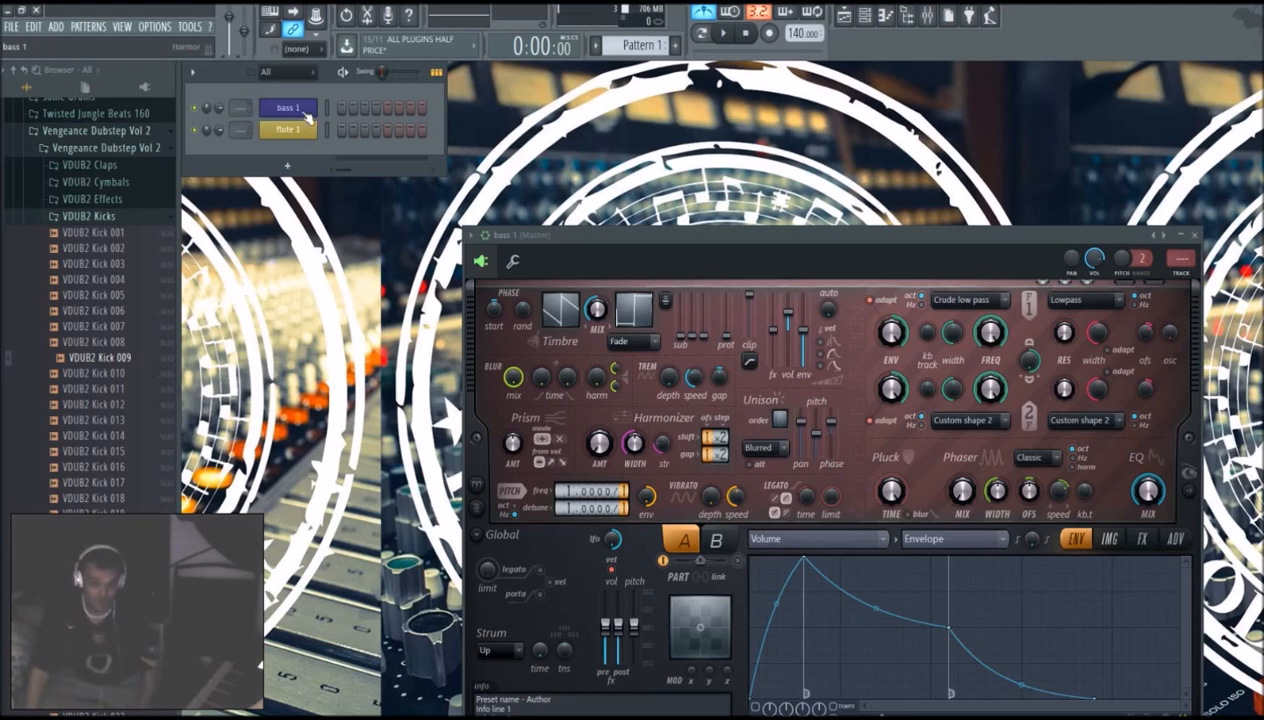
drag(651, 245, 369, 241)
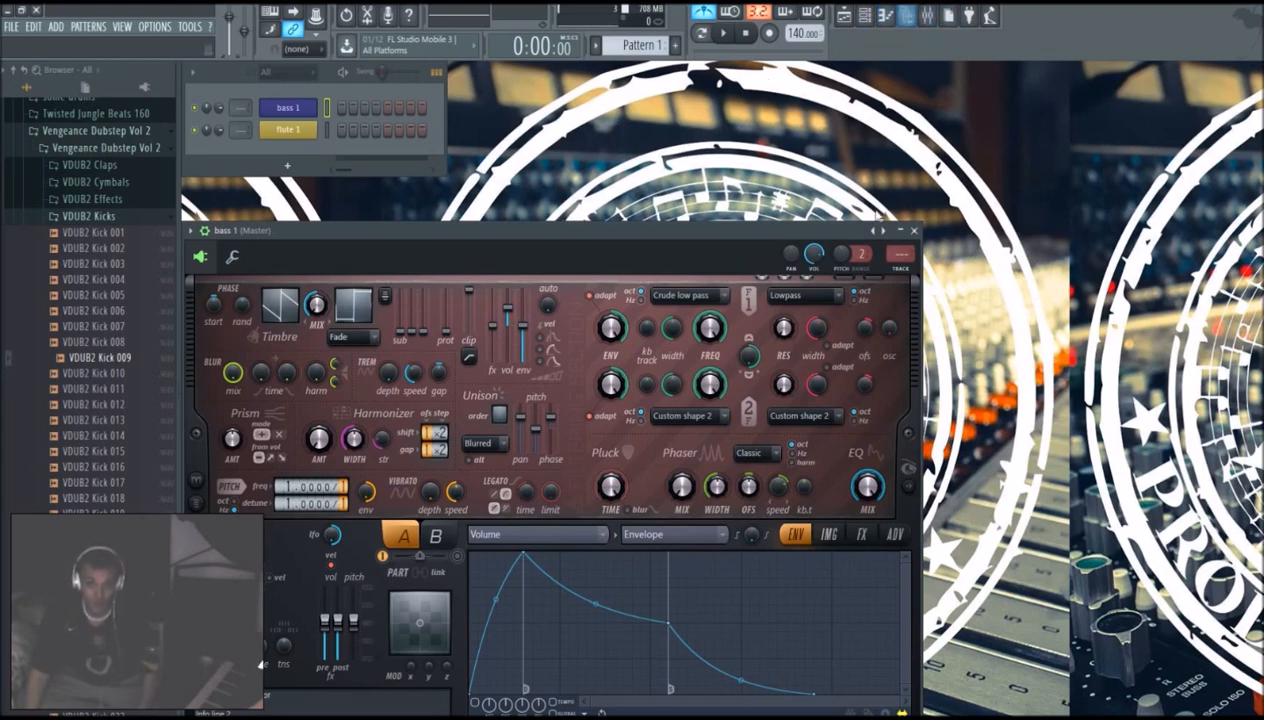
click(913, 231)
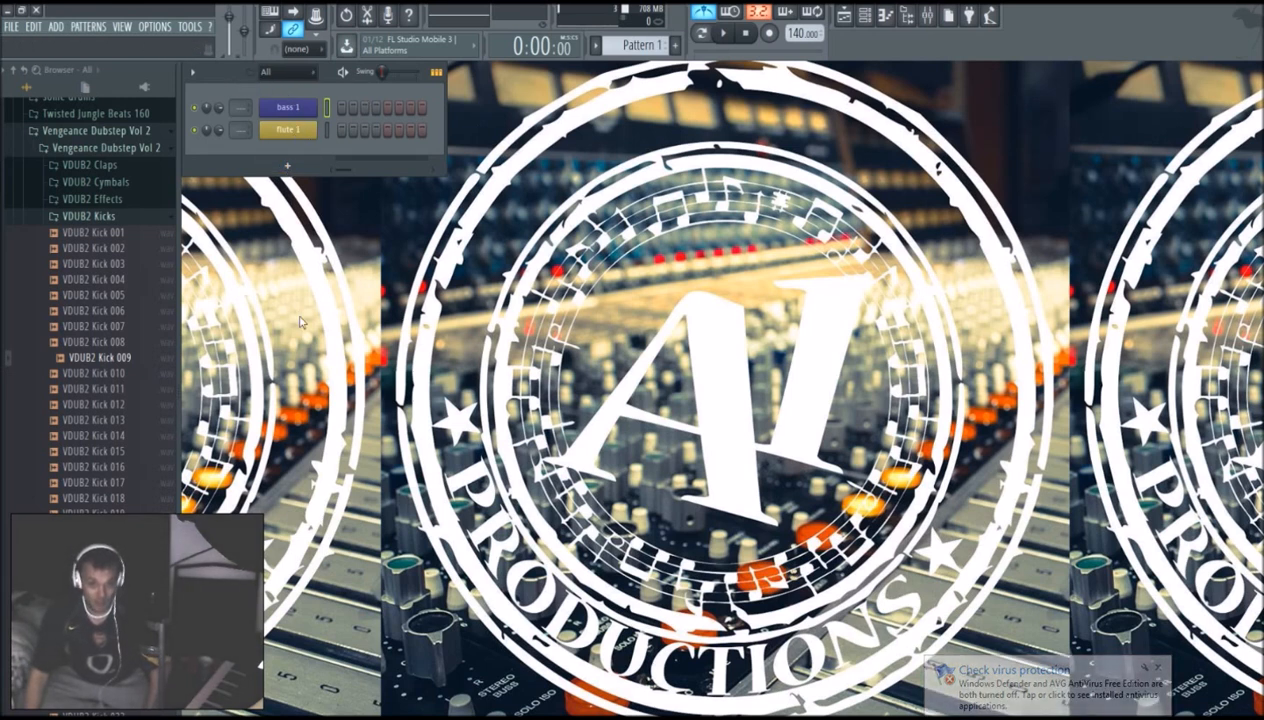
Step: Show the mixer, restore it from full size and dock it in the workspace's lower-right corner at a reduced height
click(928, 20)
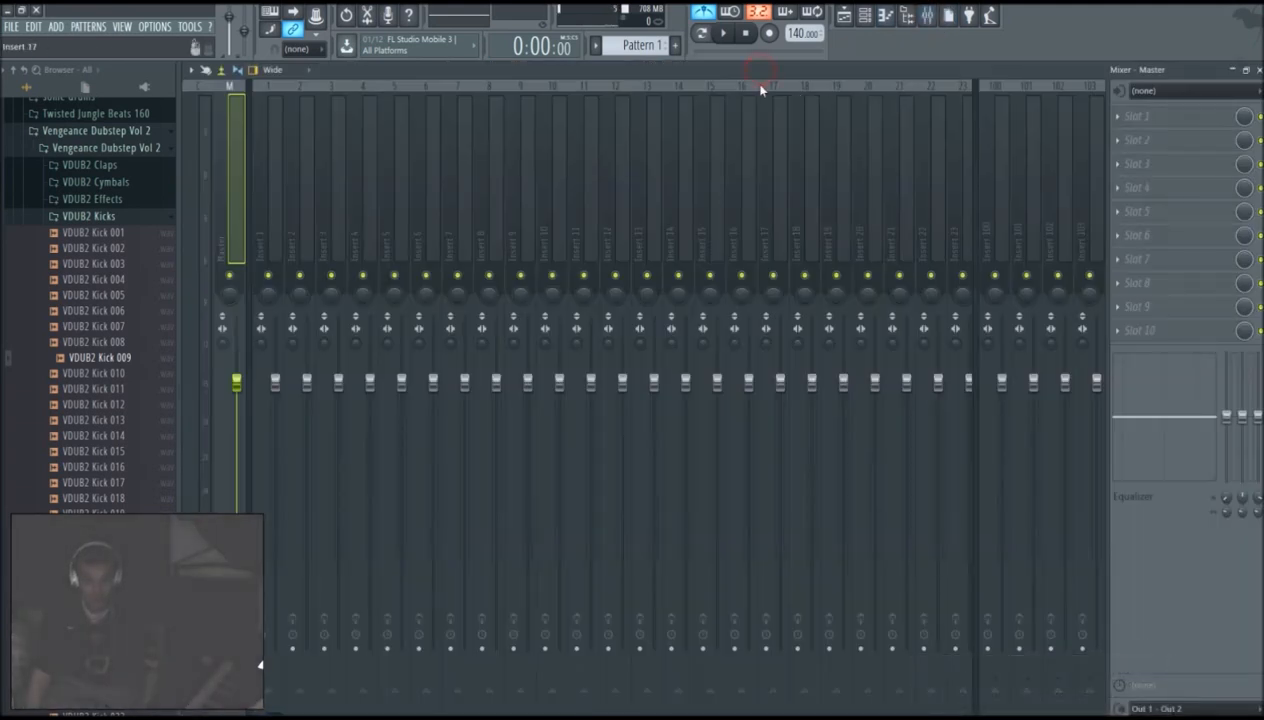
double_click(680, 76)
drag(778, 316, 1084, 360)
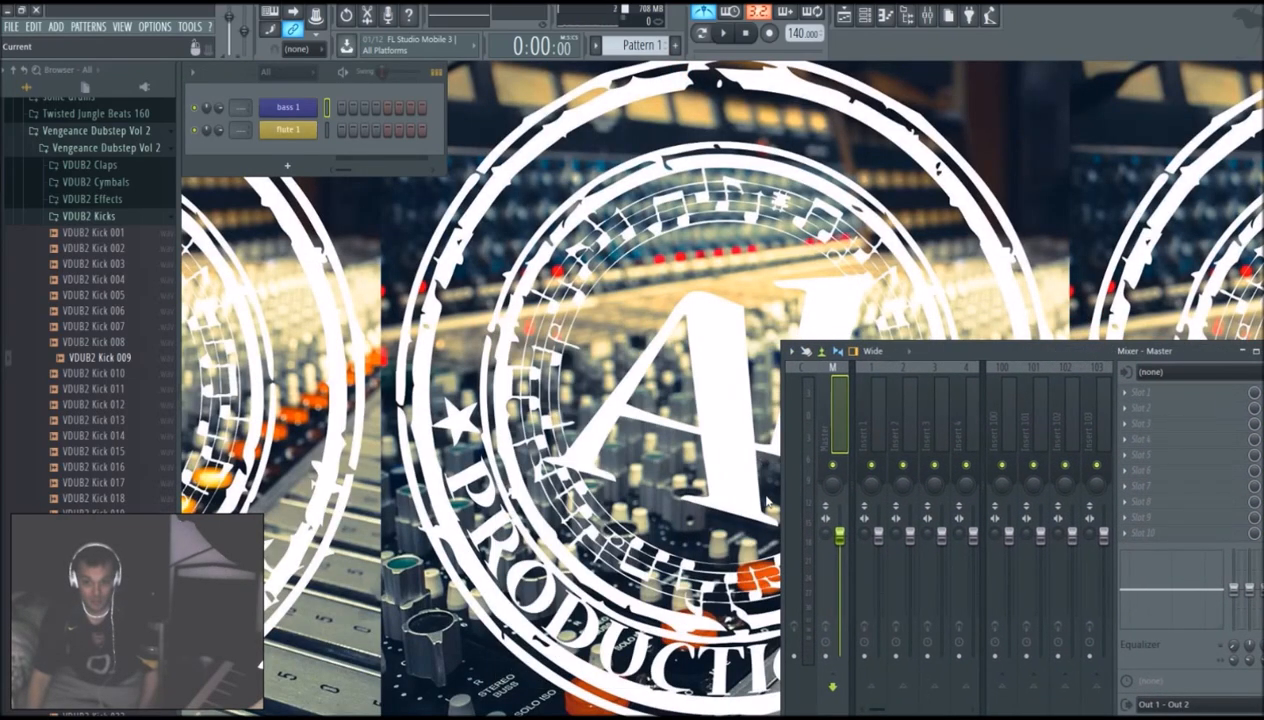
drag(943, 345, 932, 384)
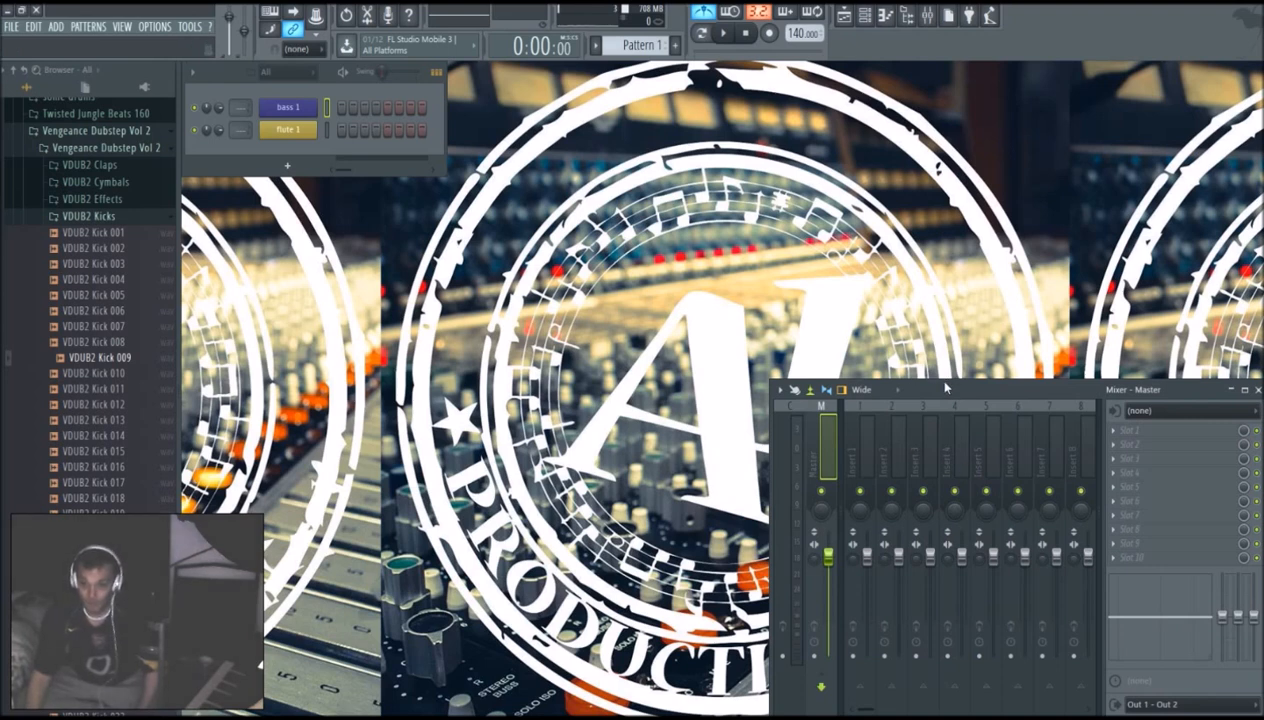
drag(945, 380, 944, 440)
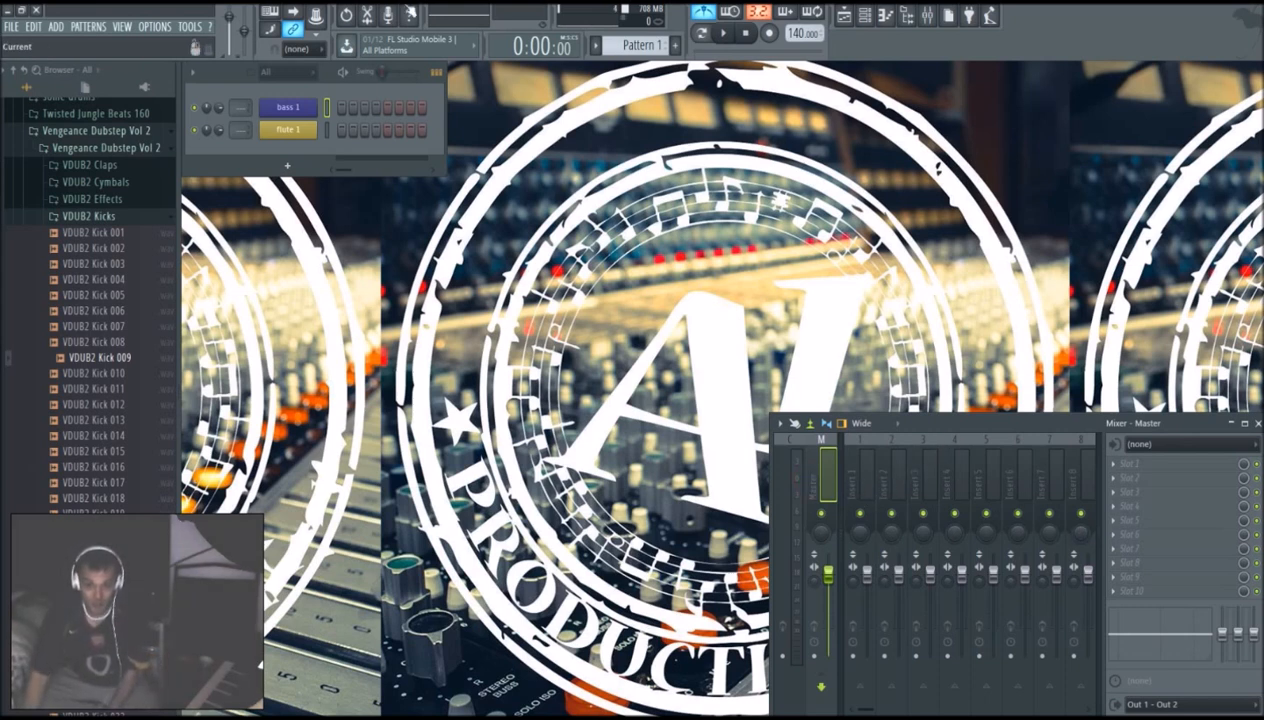
Step: Play Pattern 1 while toggling the metronome, leaving it on, and stop playback
click(700, 12)
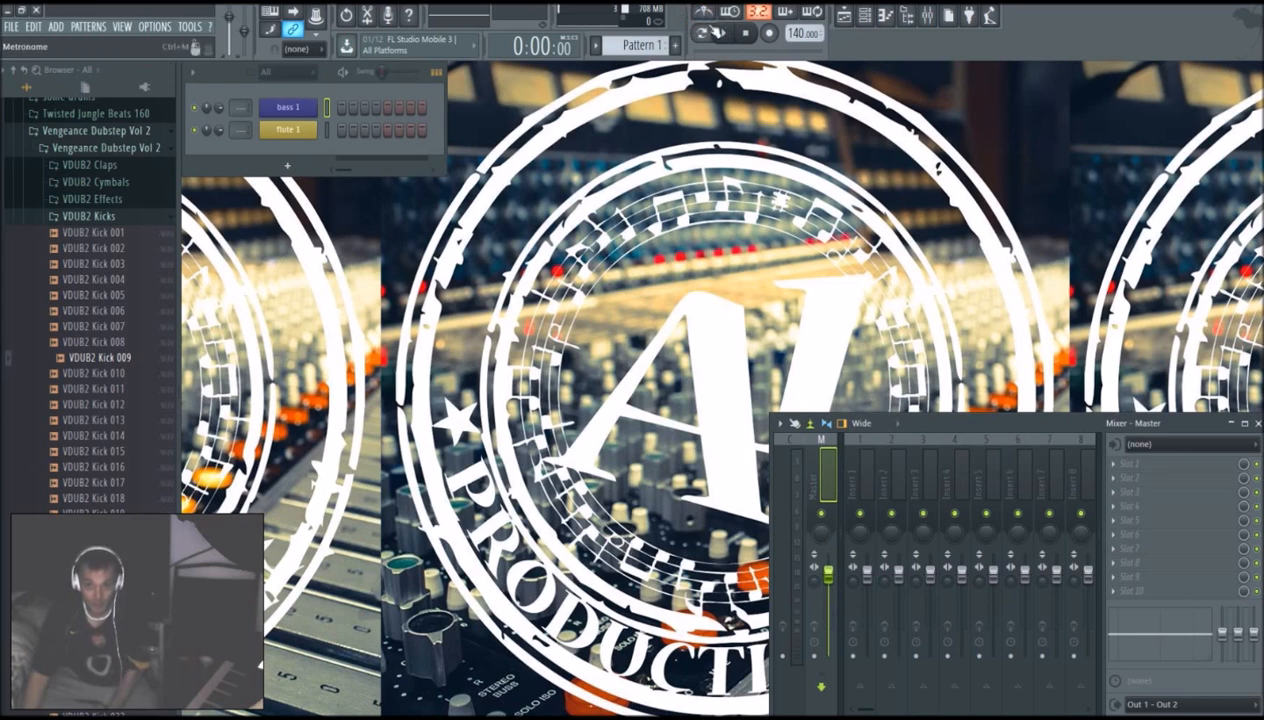
click(722, 33)
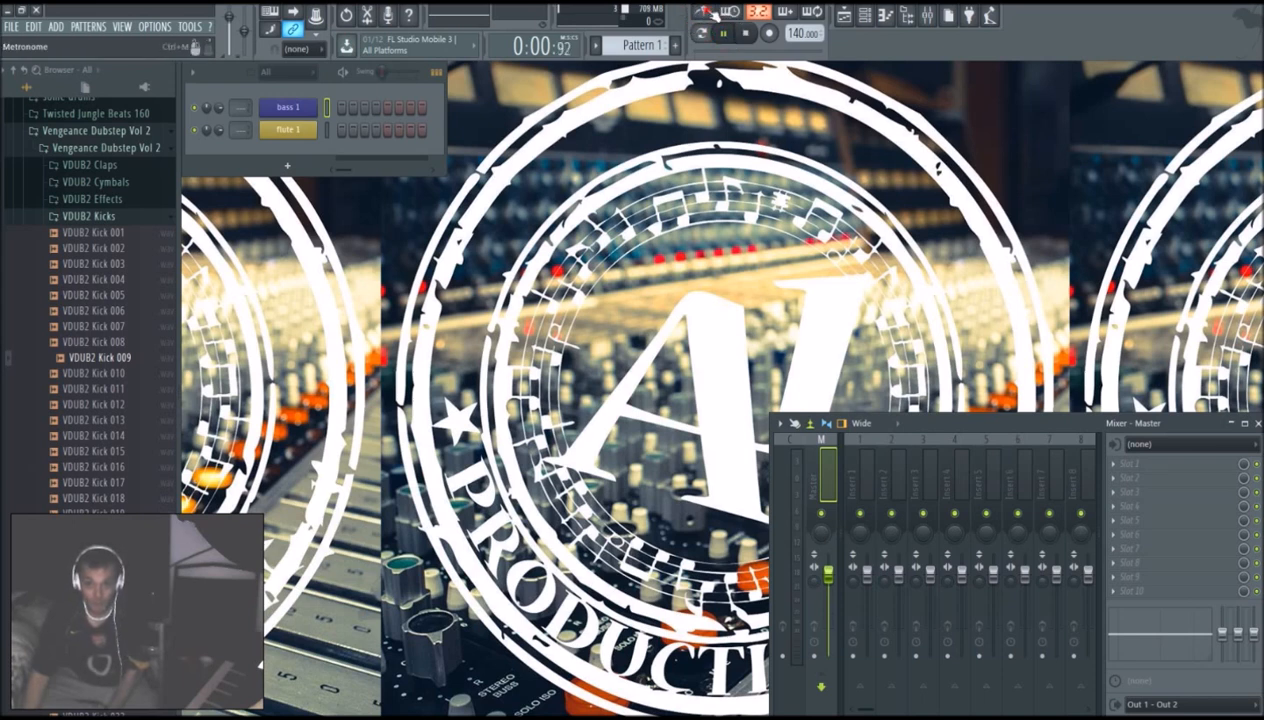
click(705, 12)
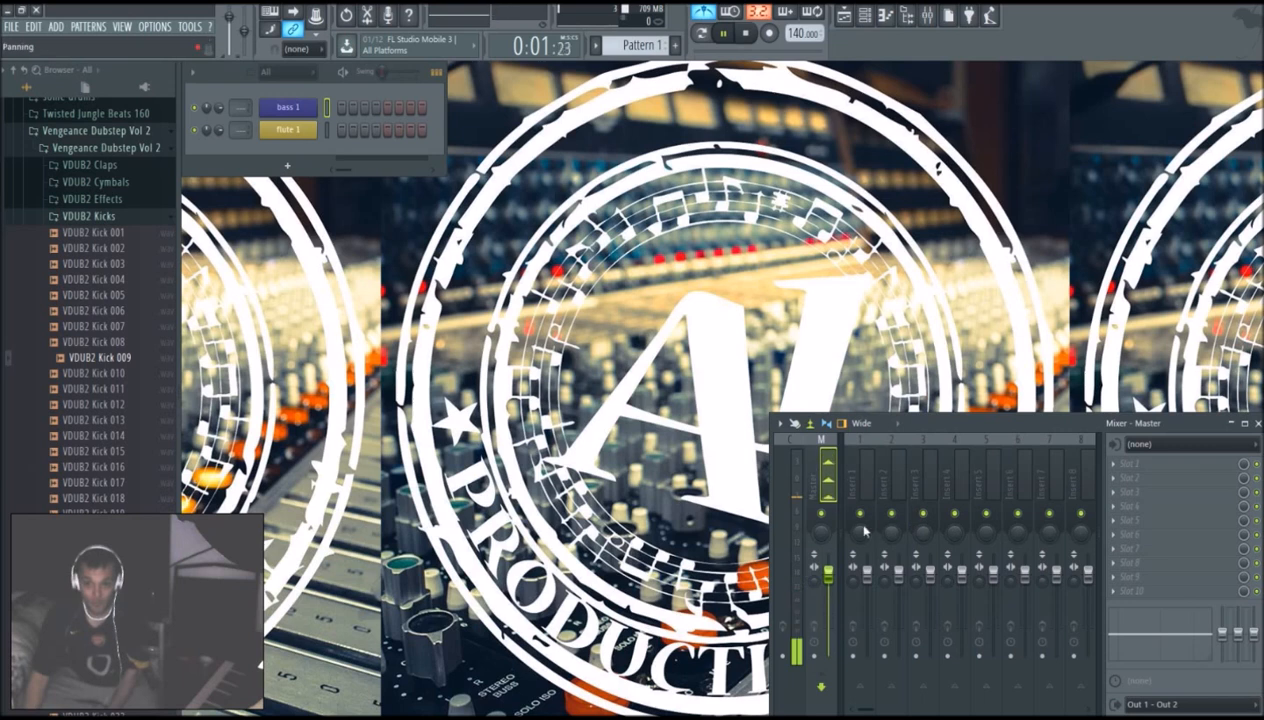
key(space)
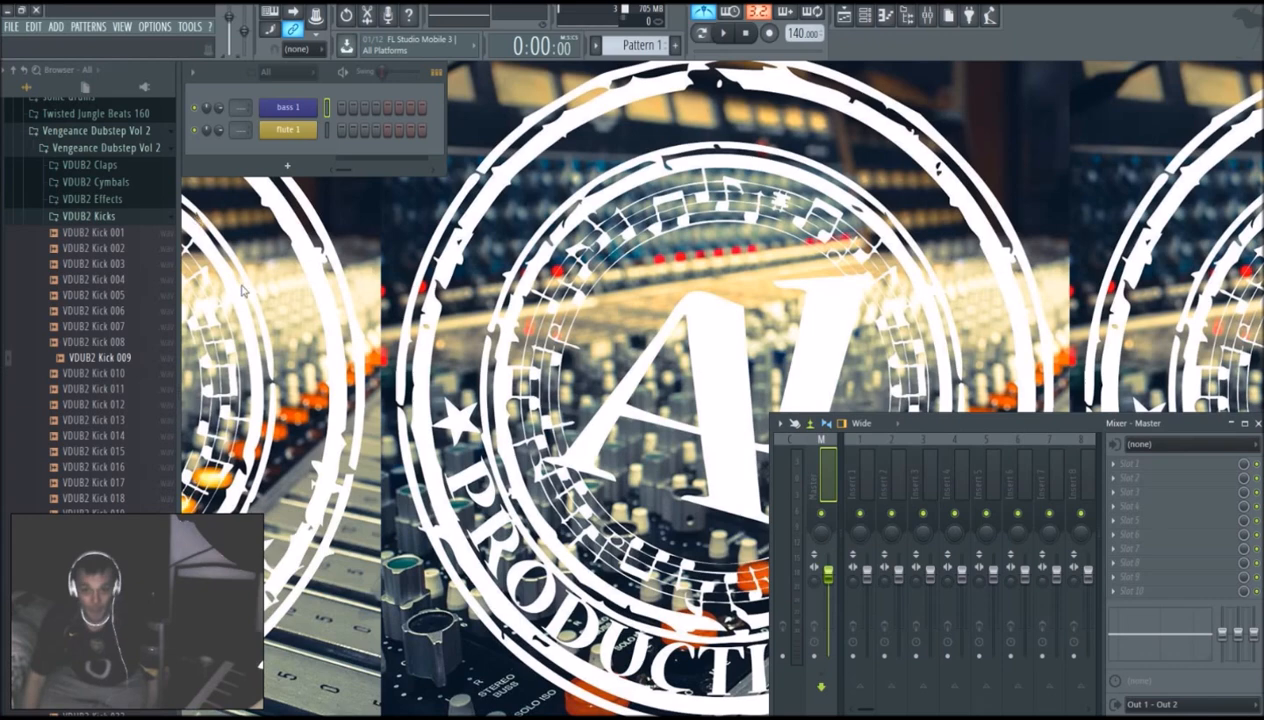
Step: Open the bass 1 channel's Harmor window and move it below the channel rack, clear of the mixer
click(268, 110)
drag(653, 248, 349, 210)
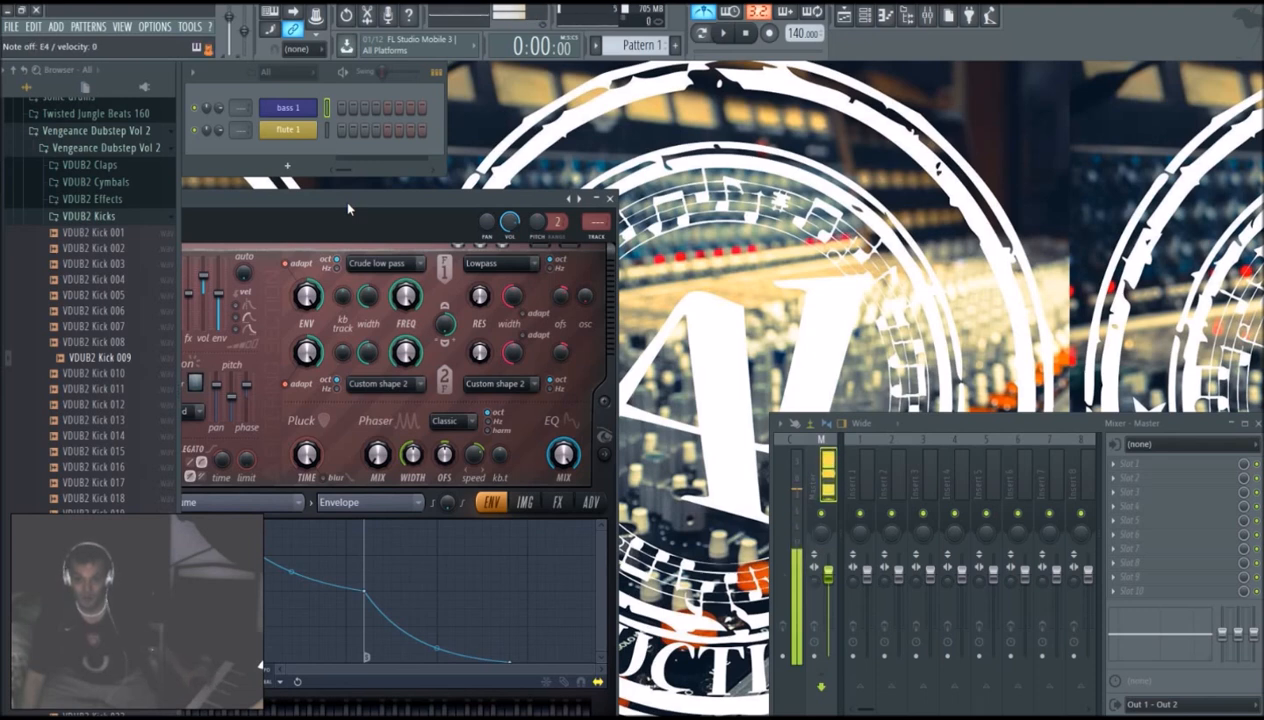
drag(386, 199, 533, 202)
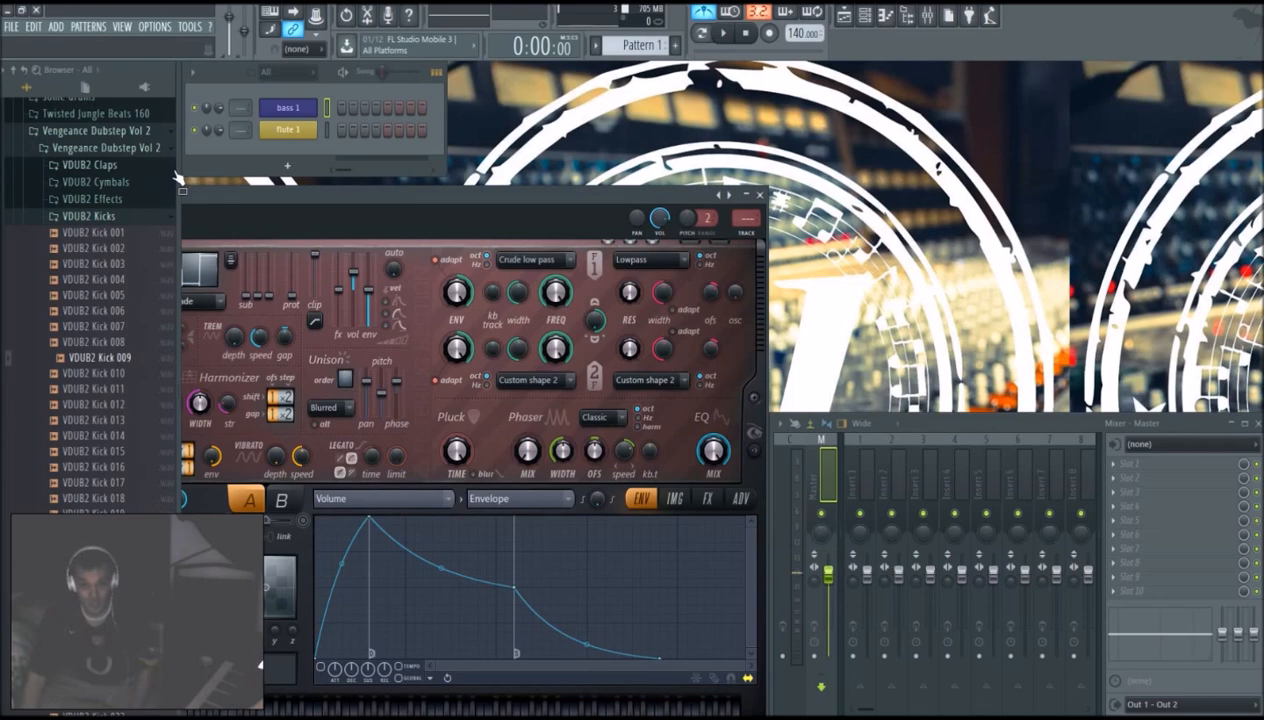
Step: Collapse the browser and rearrange the Harmor window and a narrowed mixer so they fit side by side
drag(172, 180, 4, 178)
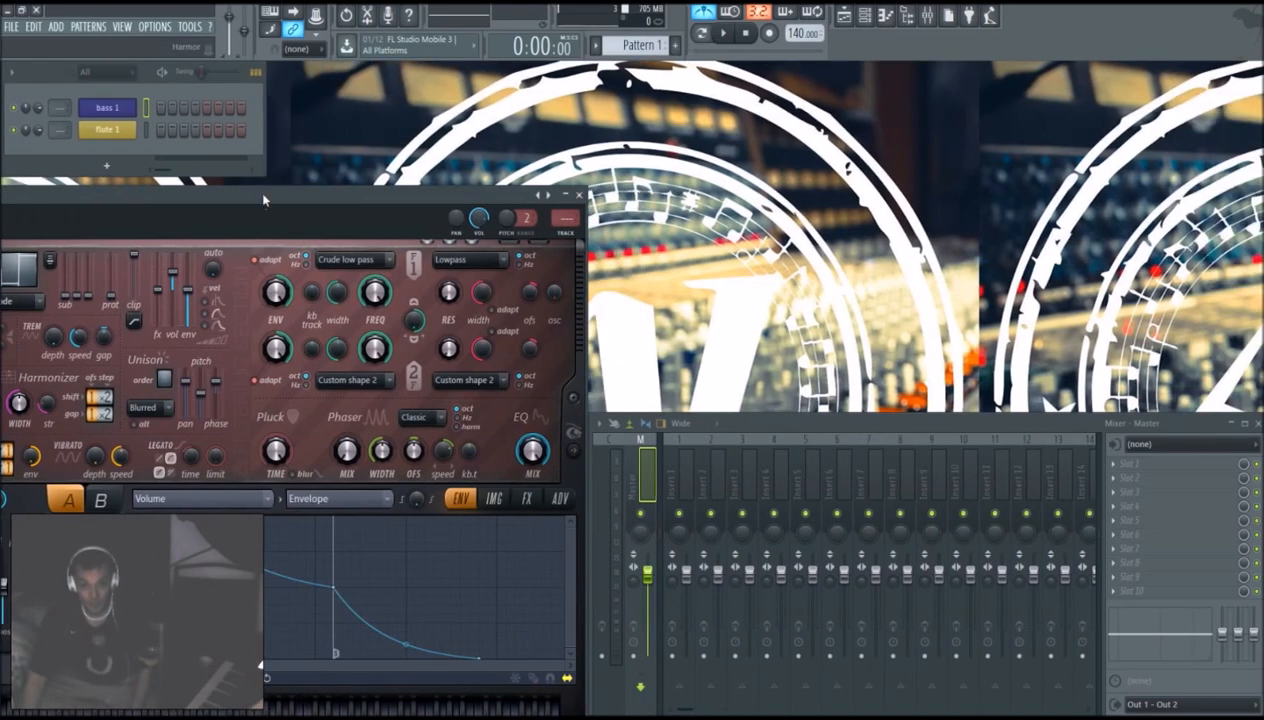
drag(262, 196, 334, 188)
drag(133, 191, 281, 105)
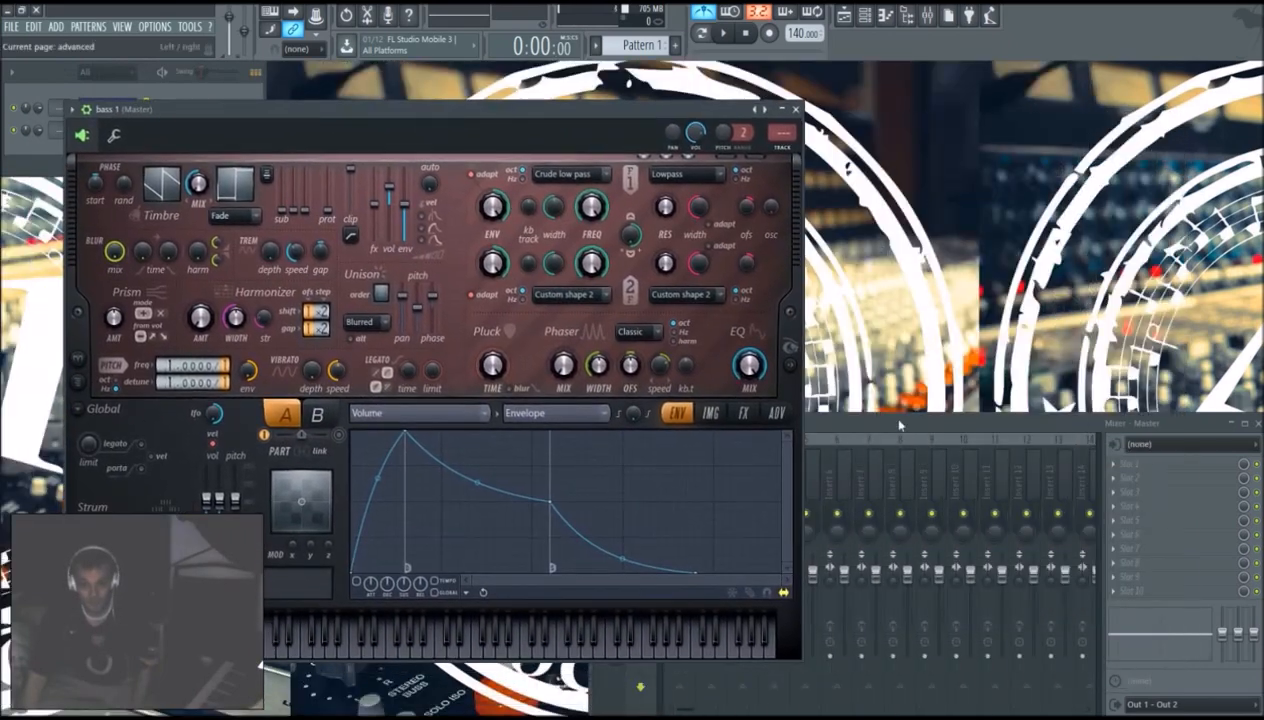
click(887, 418)
drag(592, 614, 857, 611)
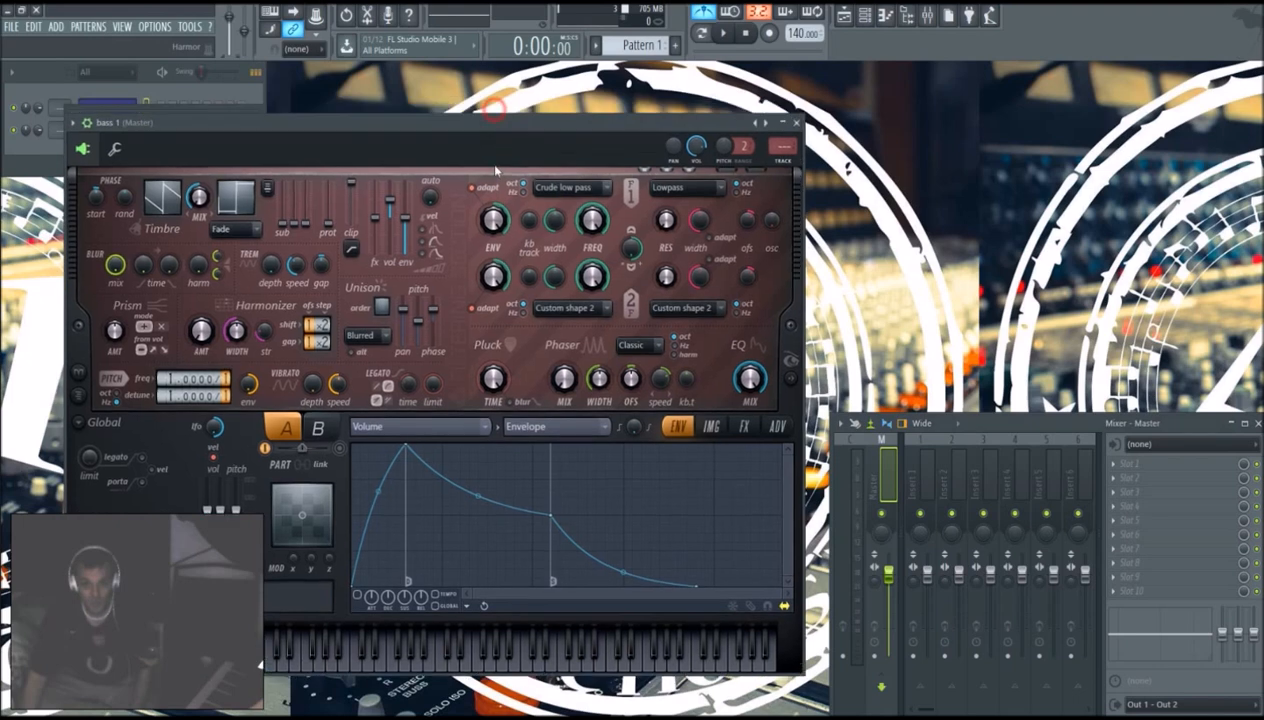
Step: Place the bass 1 plugin window just below the channel rack and assign its channel to free mixer track 2
drag(506, 110, 520, 195)
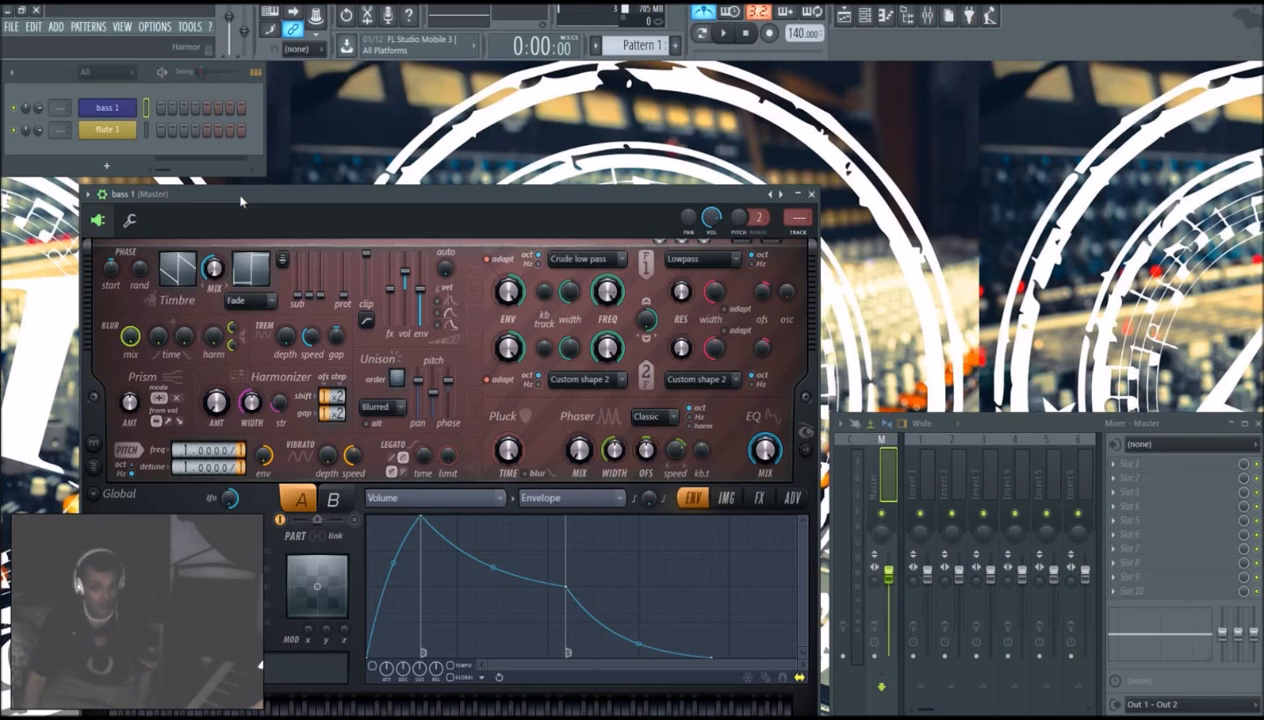
drag(251, 200, 254, 203)
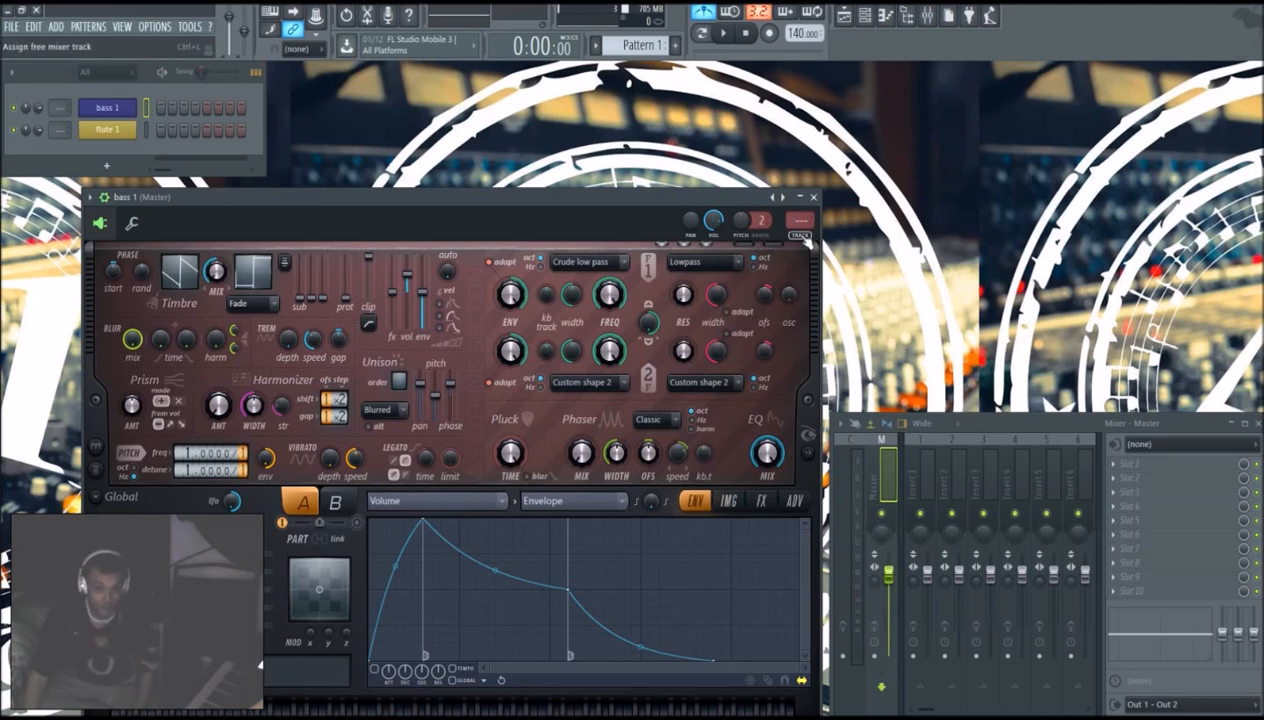
click(801, 234)
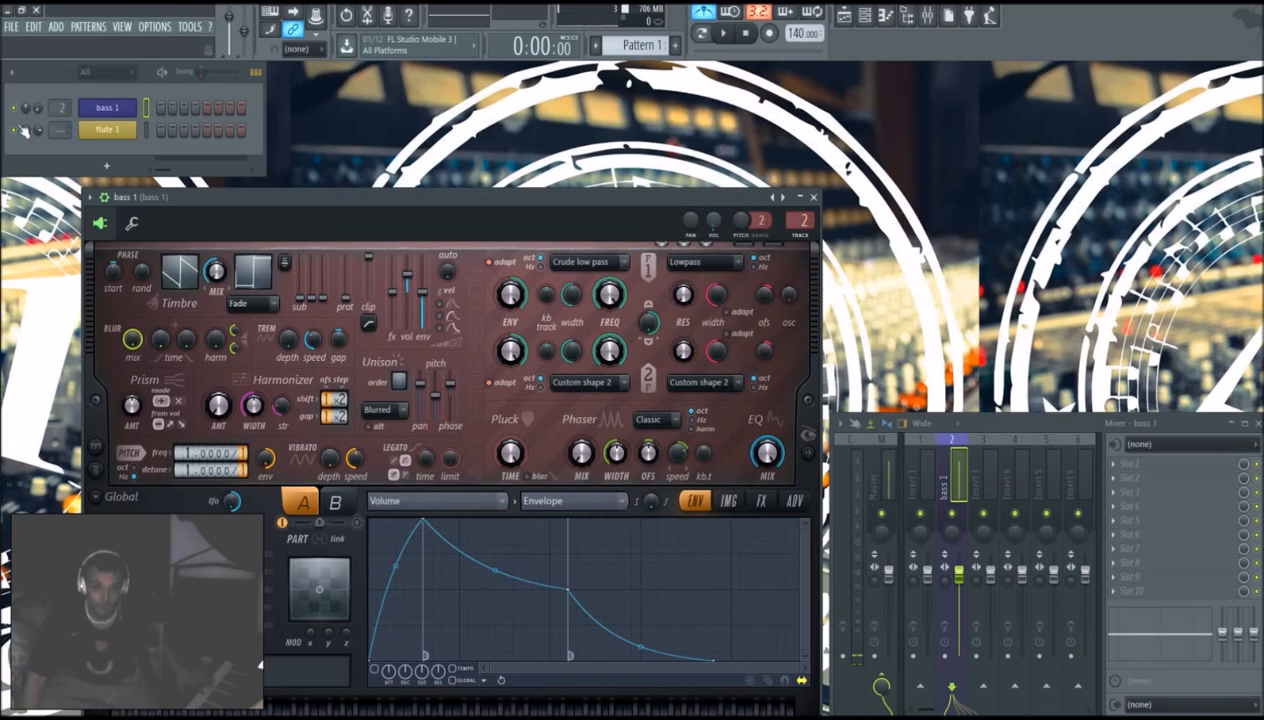
Step: Open the flute 1 channel's Harmor window below the channel rack and assign its channel to free mixer track 3
click(100, 132)
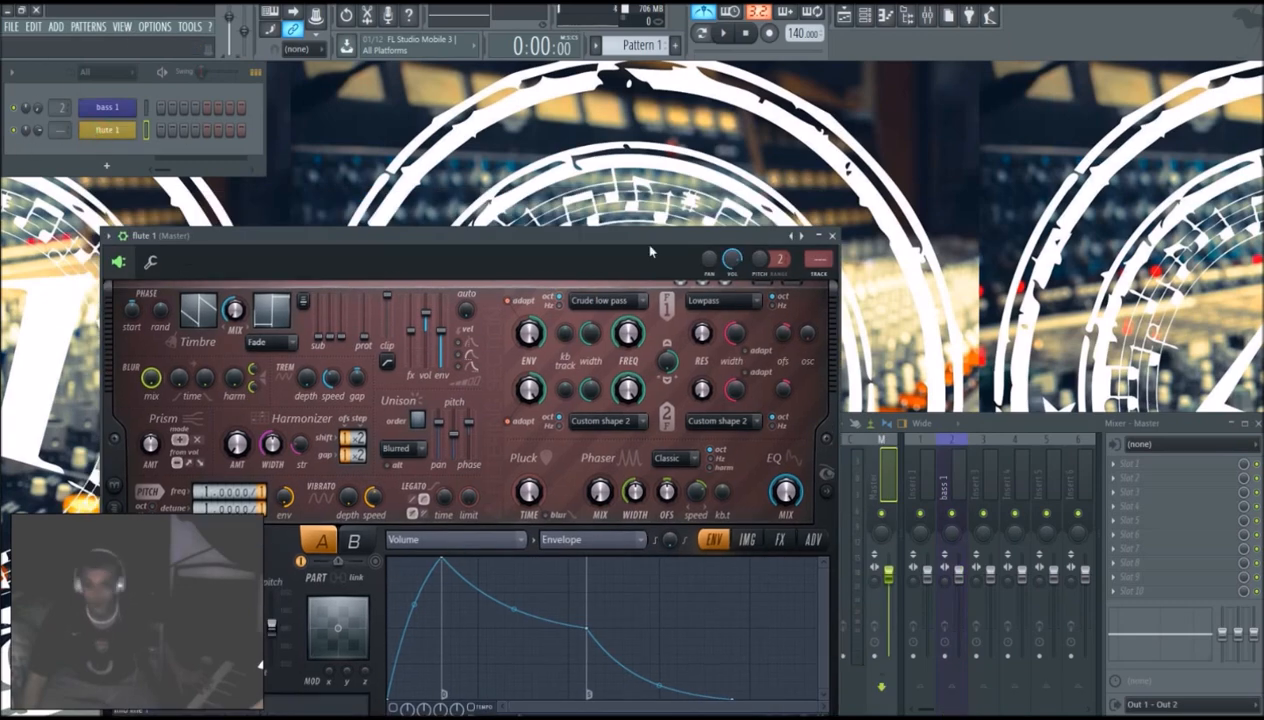
mouse_move(642, 243)
mouse_down()
mouse_move(604, 217)
mouse_move(636, 232)
mouse_up()
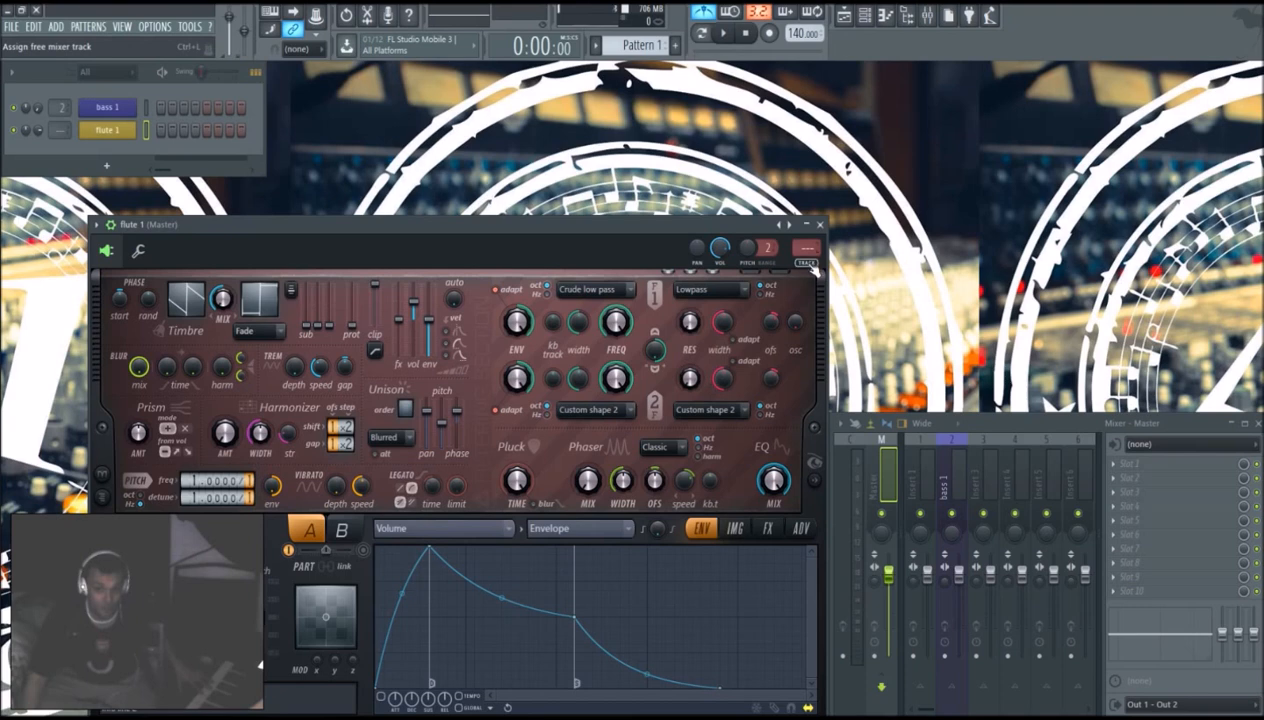
click(808, 264)
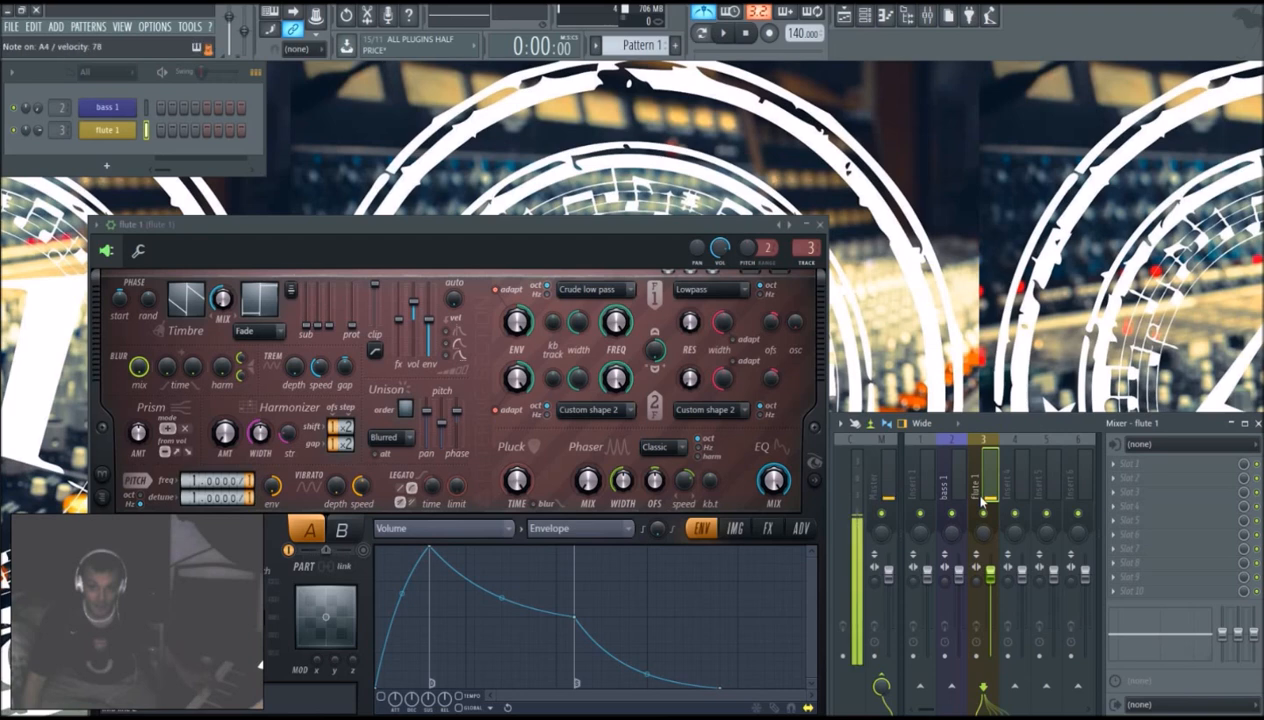
Step: Reopen the bass 1 channel's Harmor window and select the Master and bass 1 mixer tracks in turn
click(128, 112)
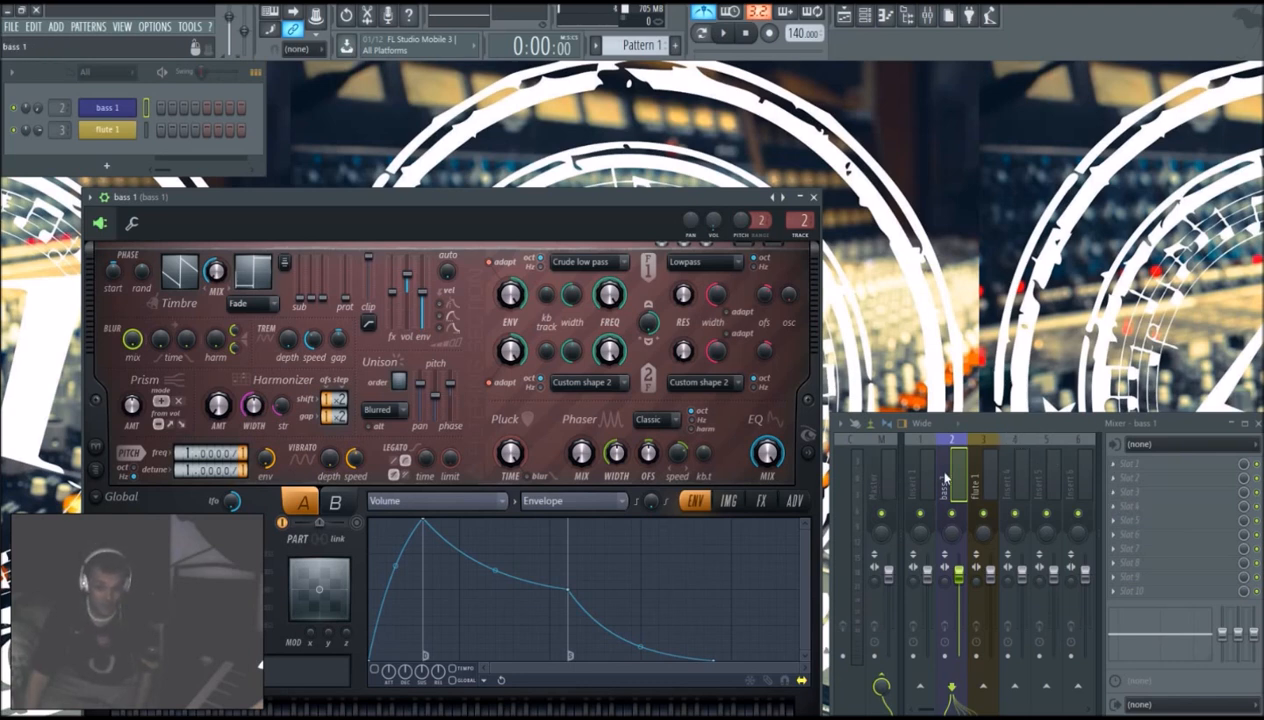
click(872, 487)
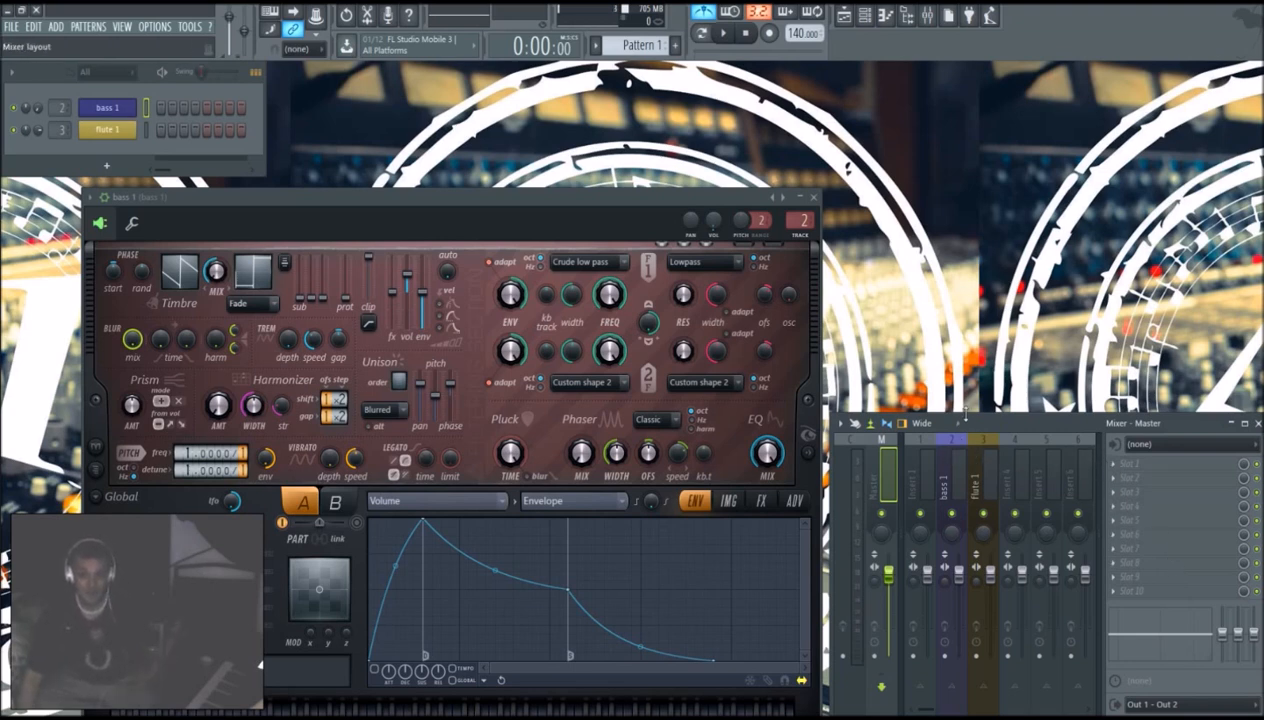
mouse_move(1005, 420)
mouse_down()
mouse_move(1000, 398)
mouse_move(1005, 419)
mouse_up()
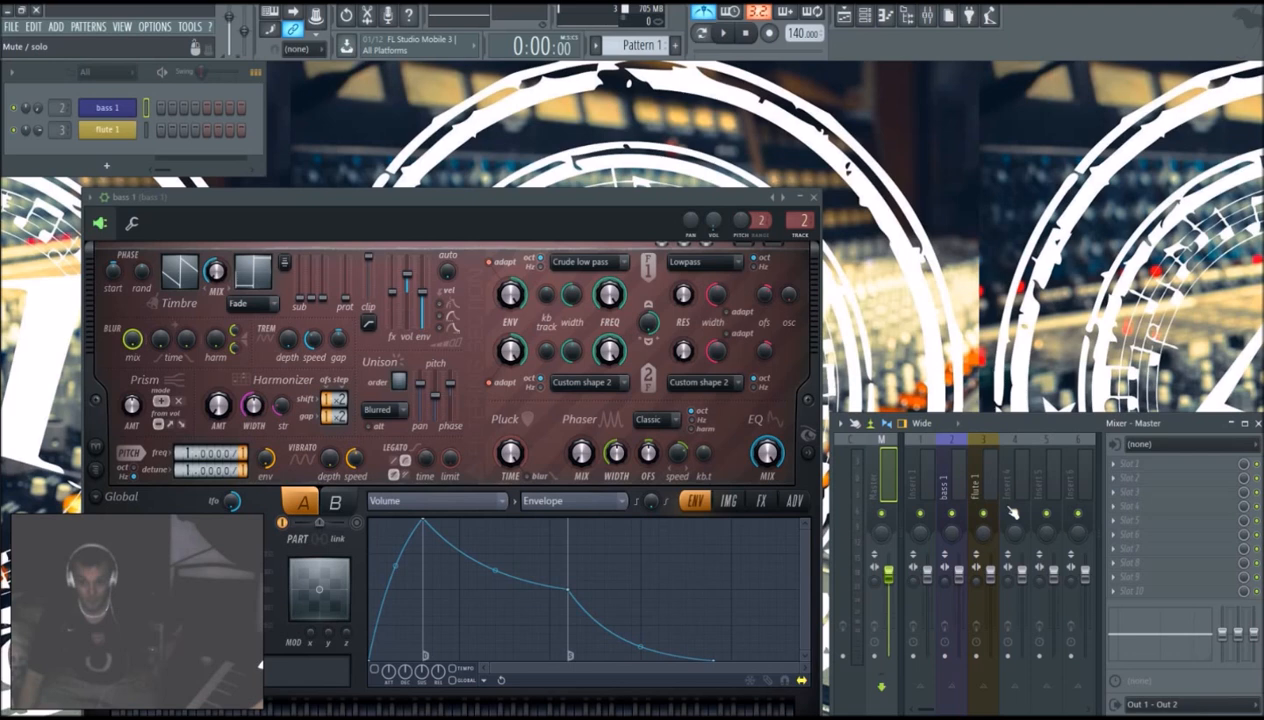
click(938, 472)
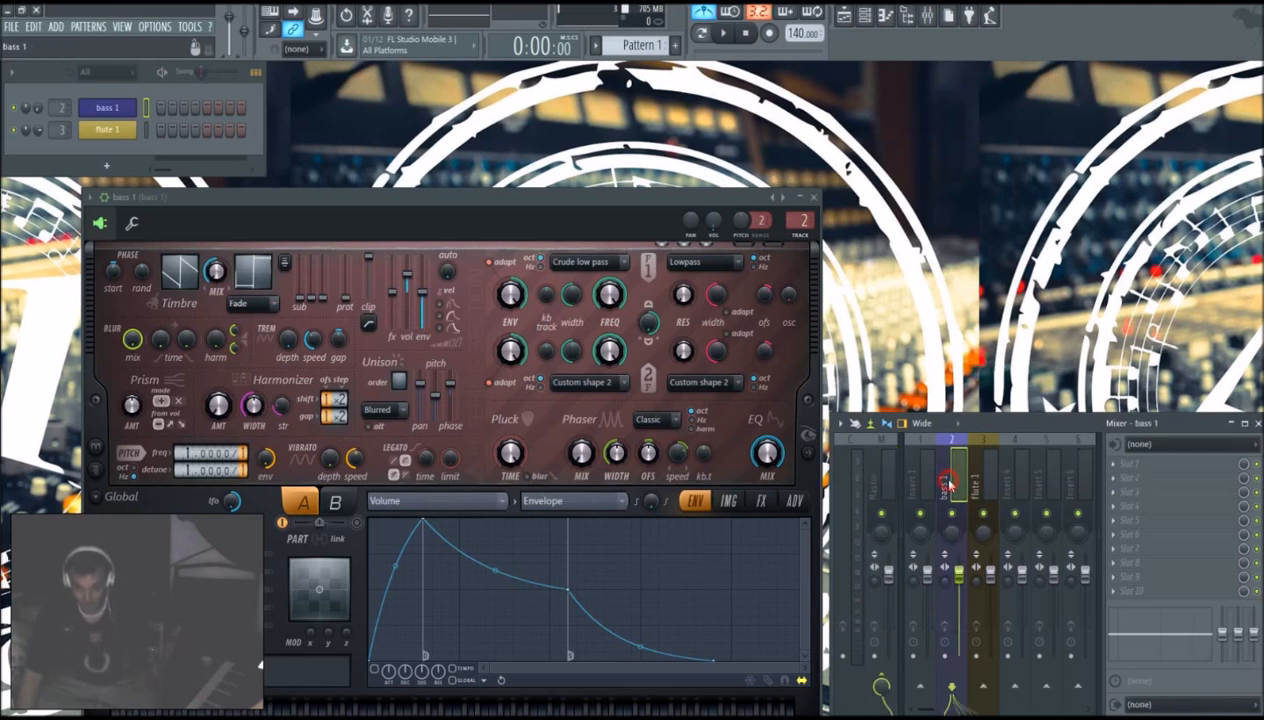
Step: Set the bass 1 Harmor window just below the channel rack and load its Greasy wobble preset
drag(556, 197, 563, 188)
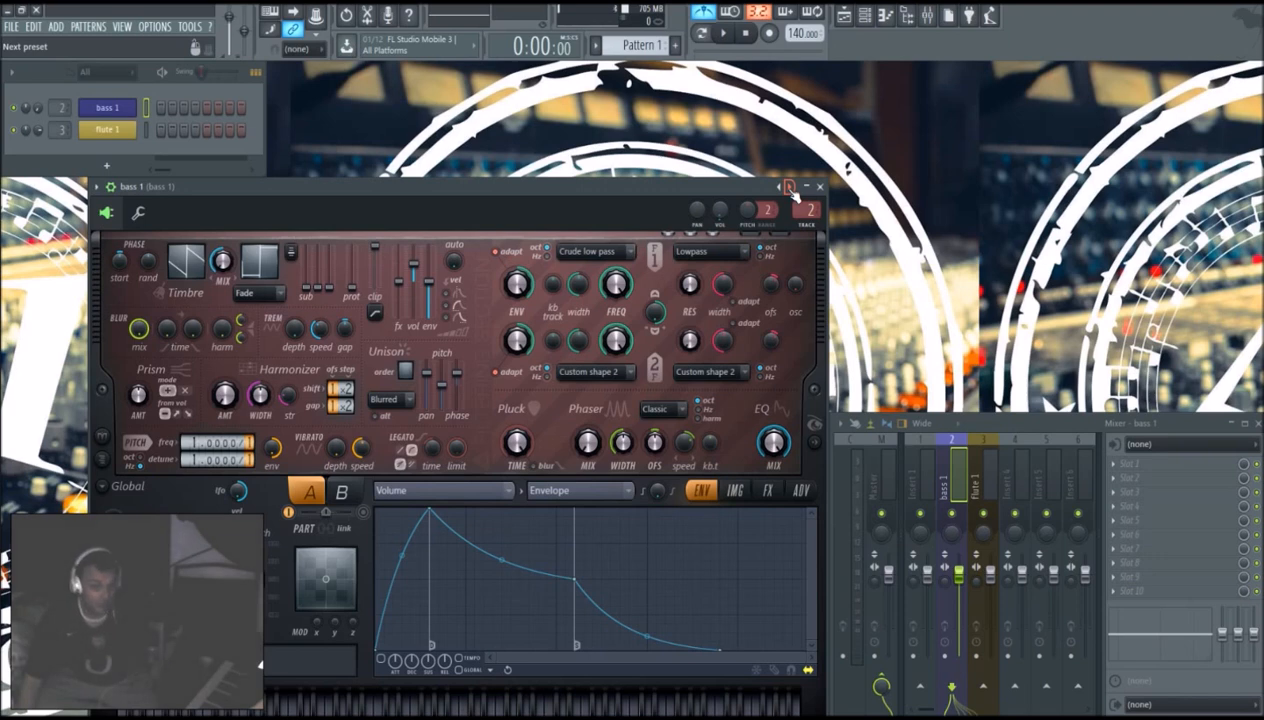
click(790, 187)
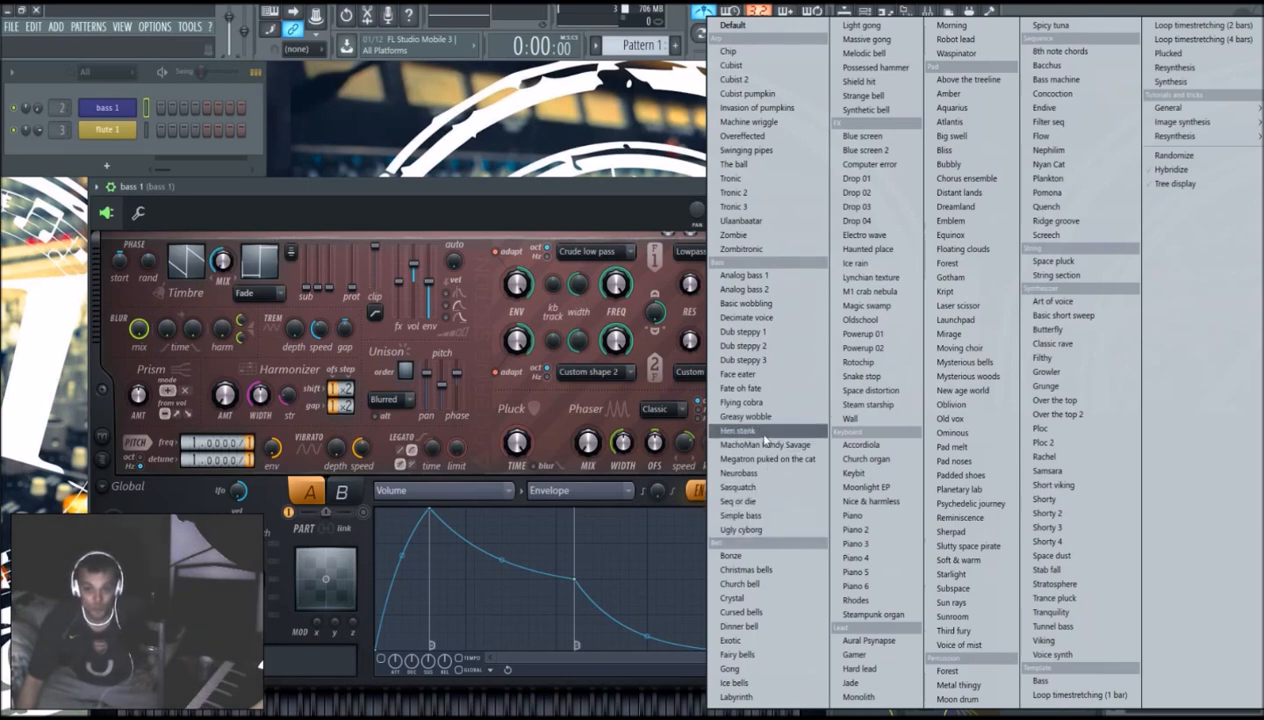
click(787, 416)
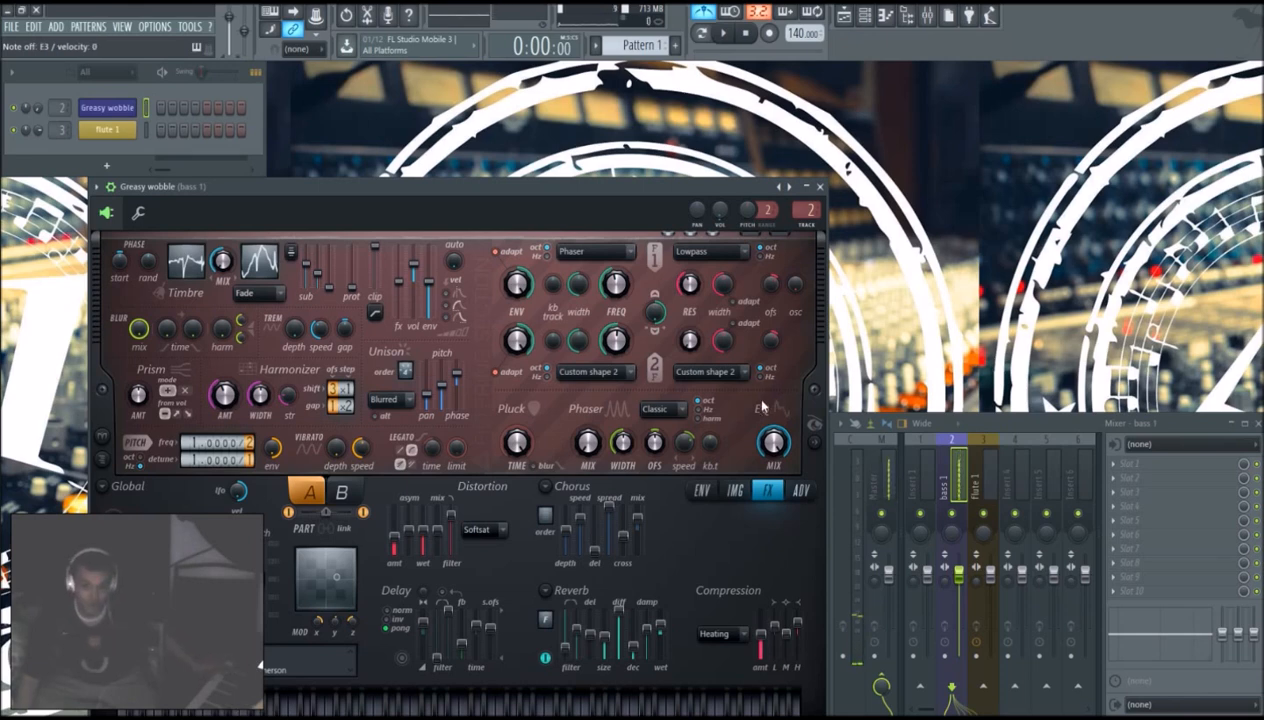
drag(636, 187, 626, 81)
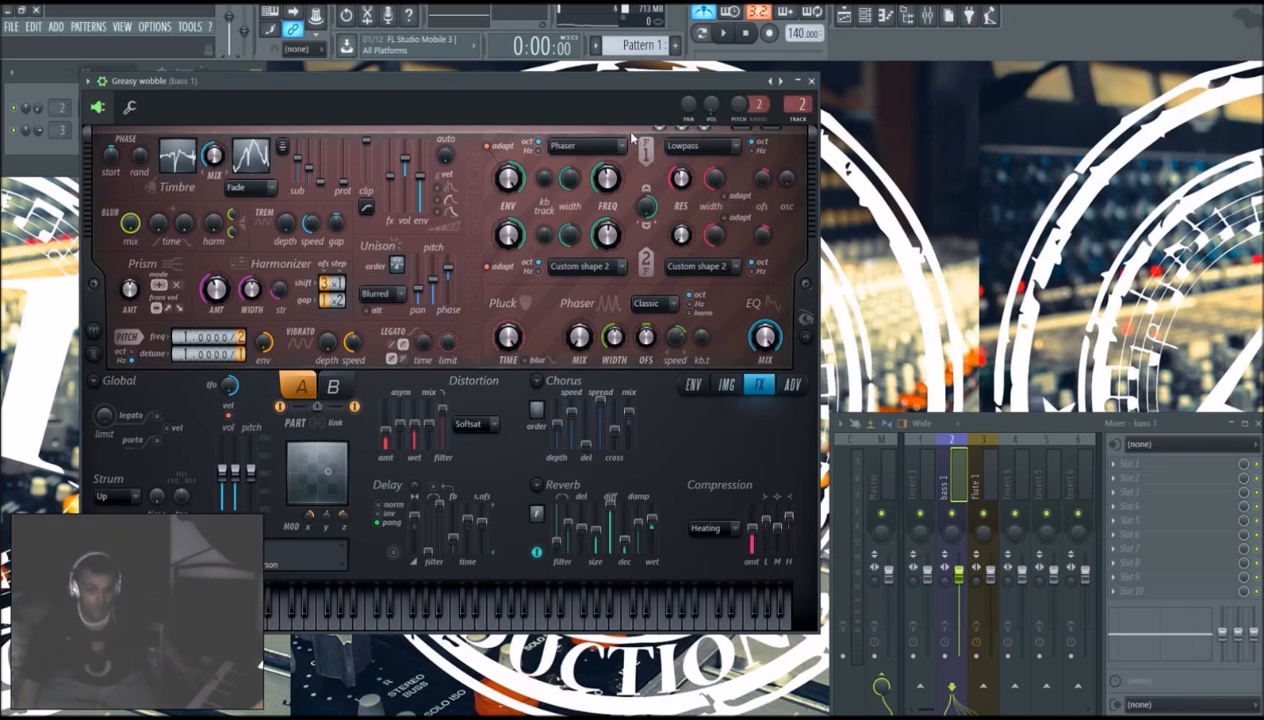
drag(633, 85, 672, 84)
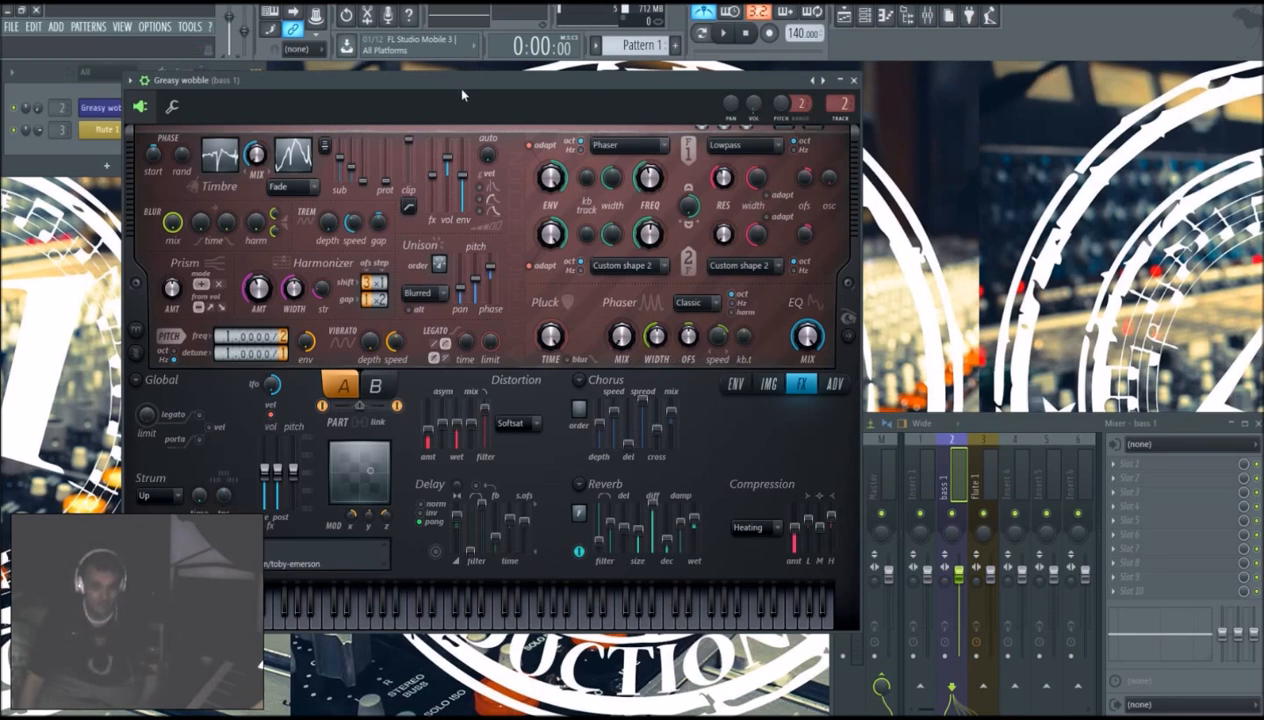
drag(462, 95, 432, 174)
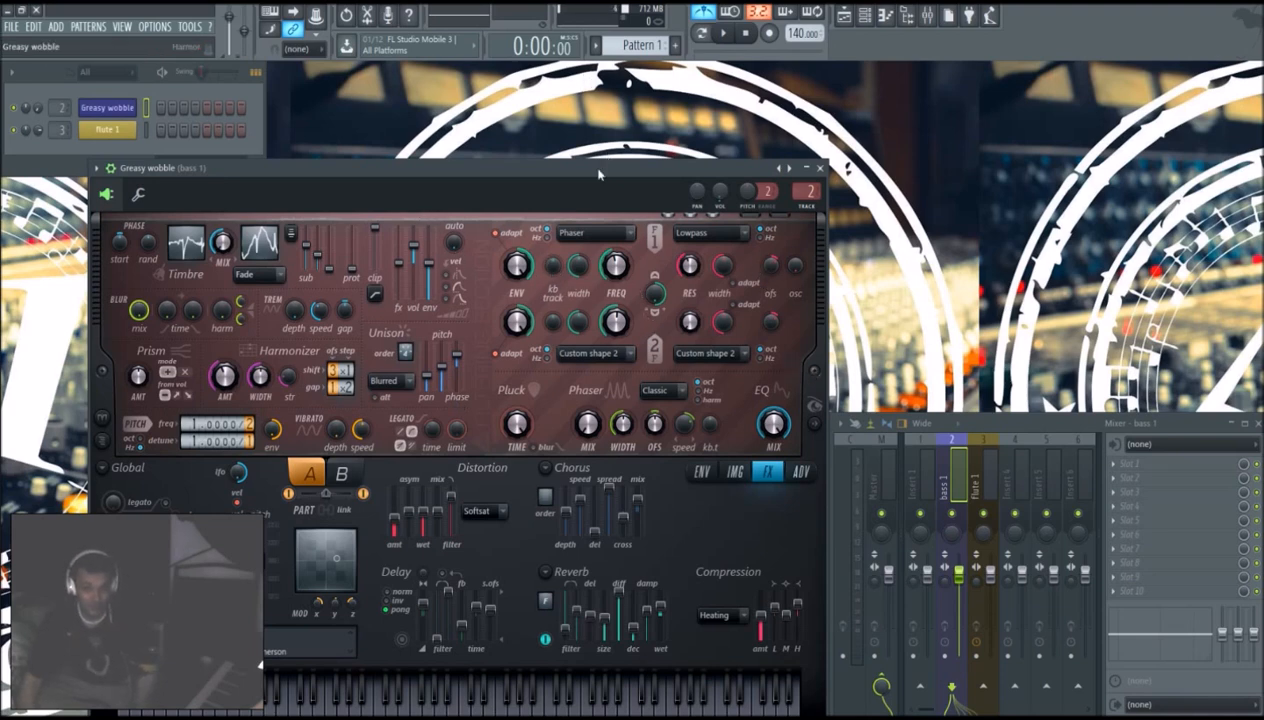
click(12, 27)
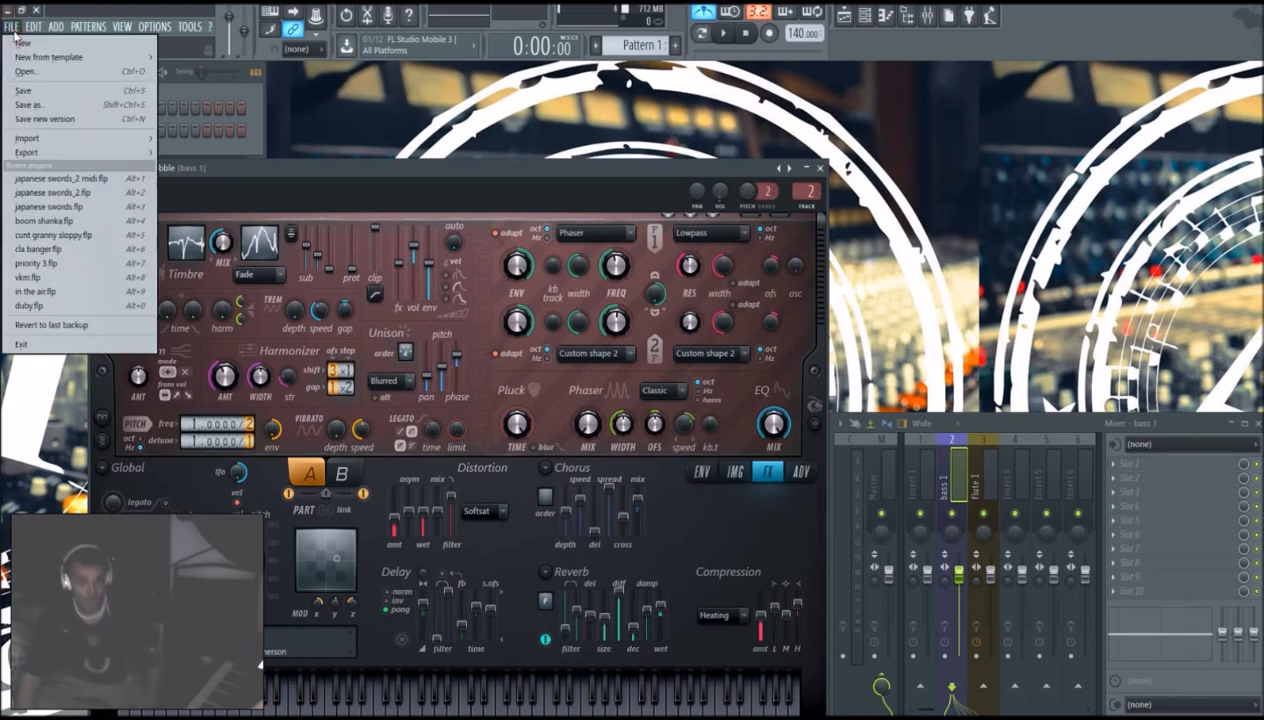
mouse_move(113, 137)
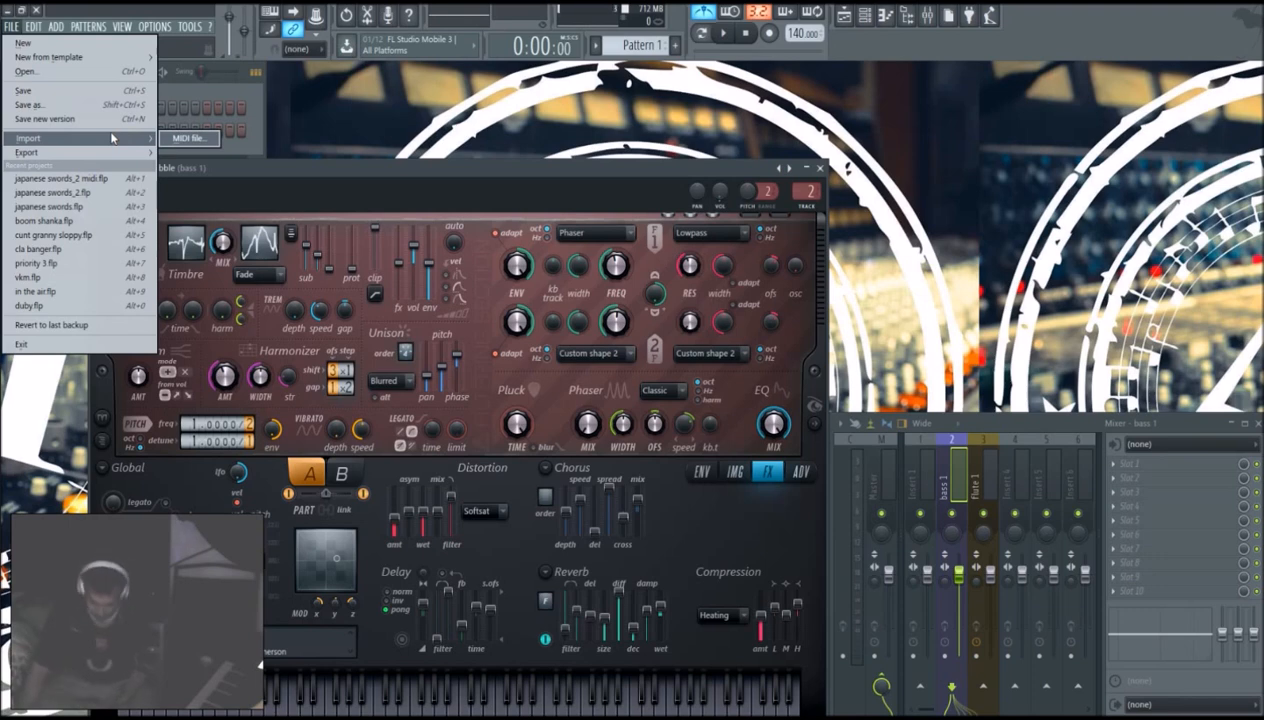
click(579, 102)
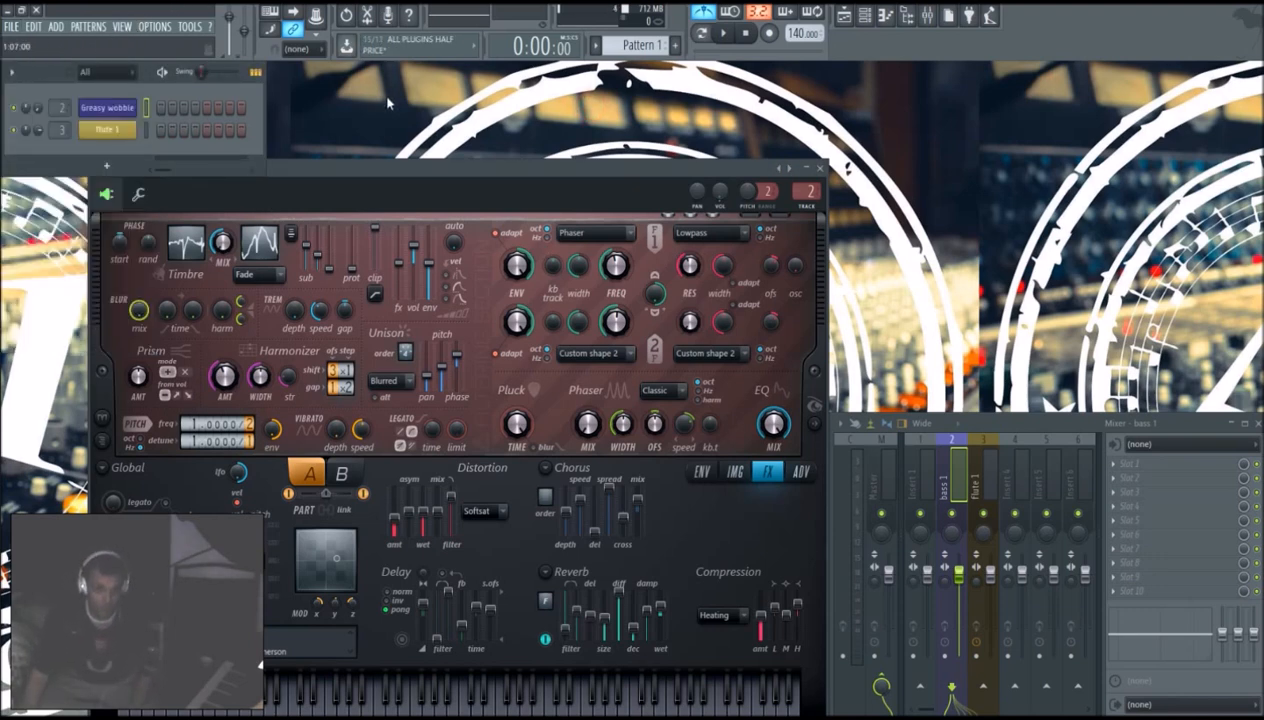
Step: Save the project as demo 1 in the Projects folder and reopen it from the recent projects
key(ctrl+shift+s)
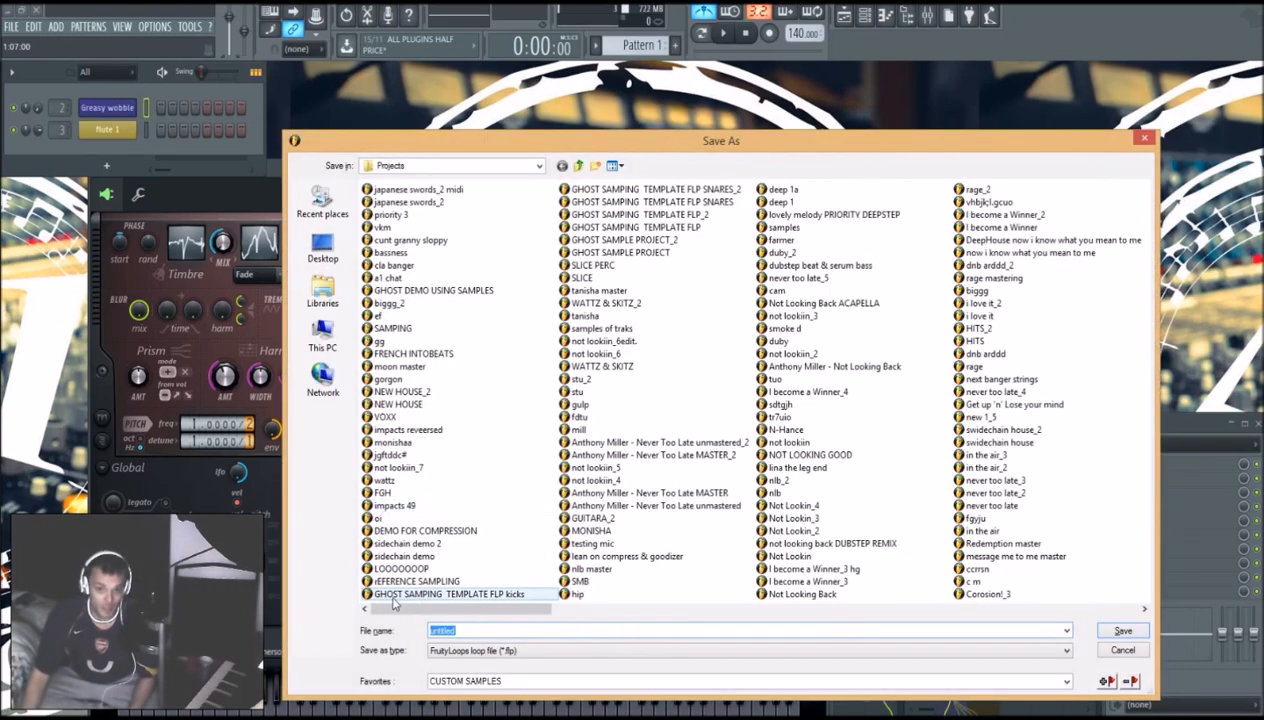
text(demo 1)
key(Return)
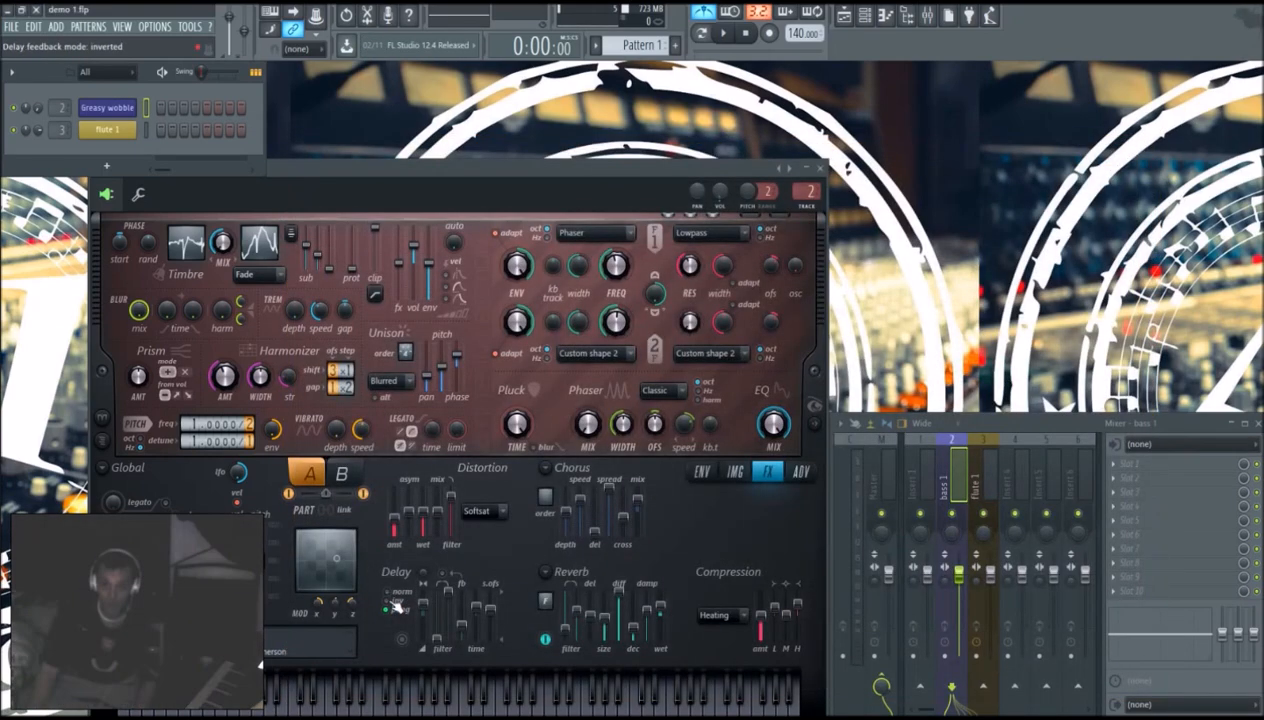
click(12, 28)
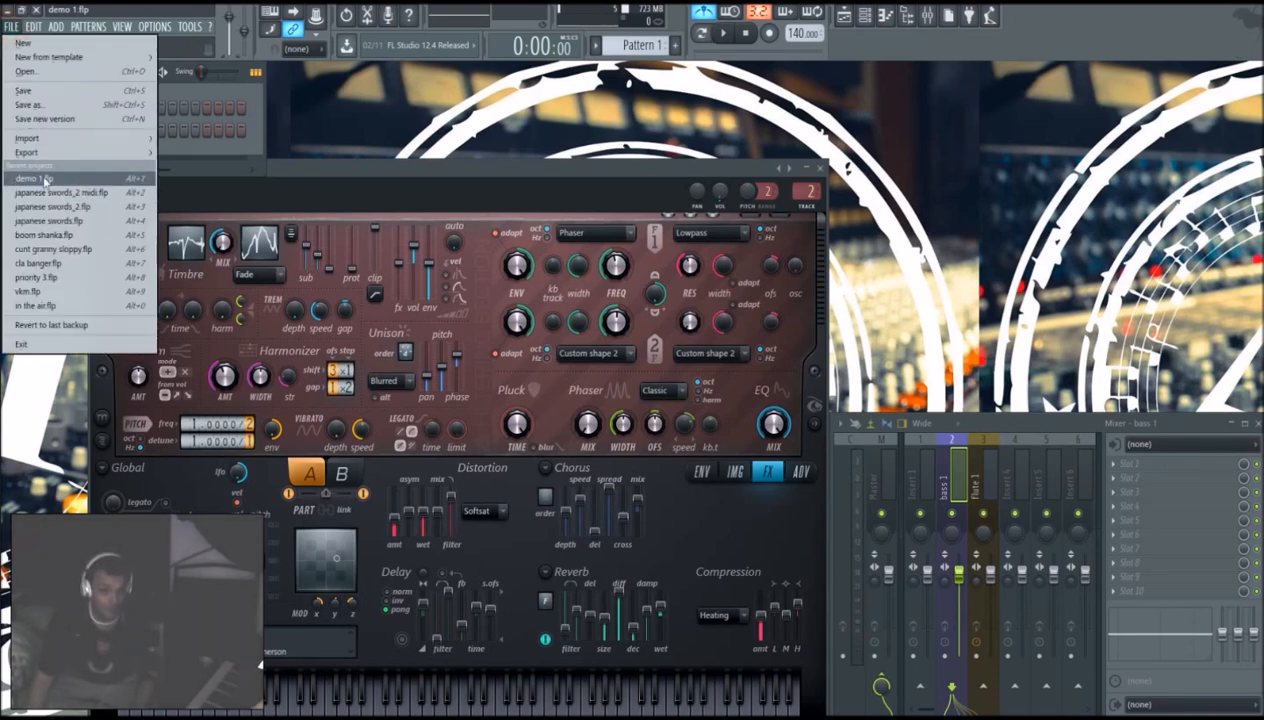
click(45, 181)
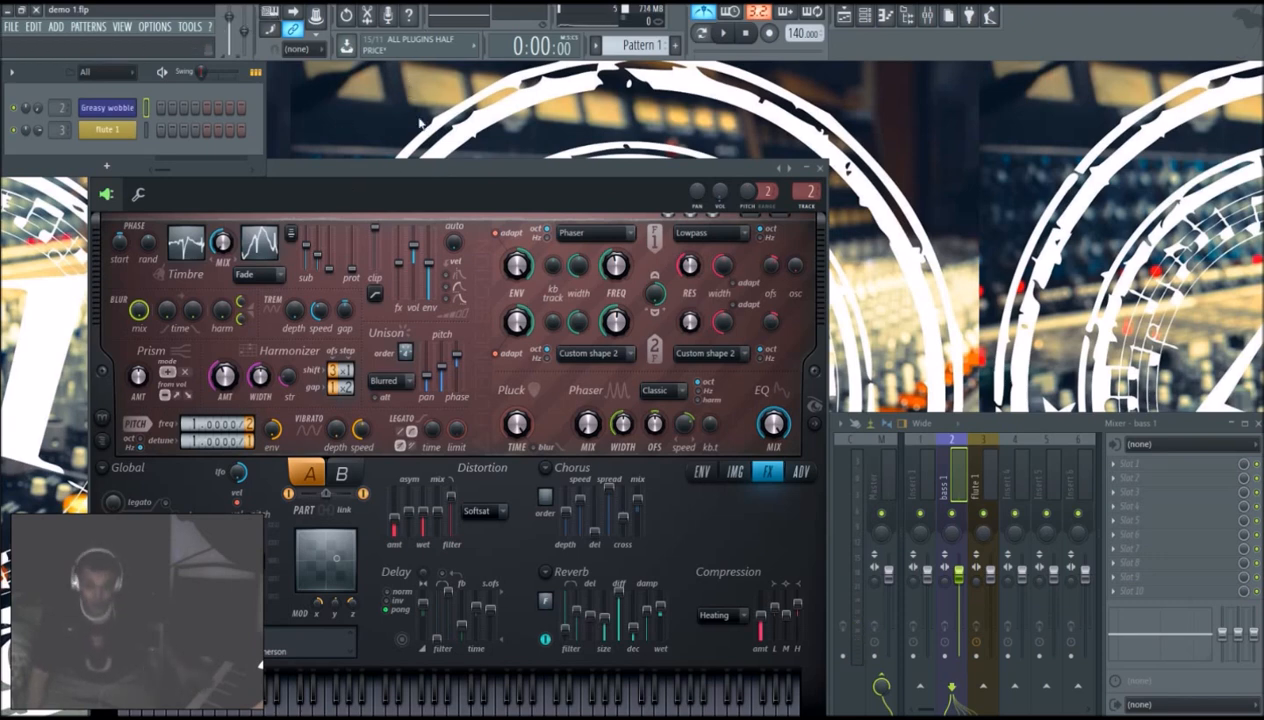
Step: Move the Greasy wobble plugin window below the channel rack, leaving a gap between it and the mixer
drag(512, 170, 556, 66)
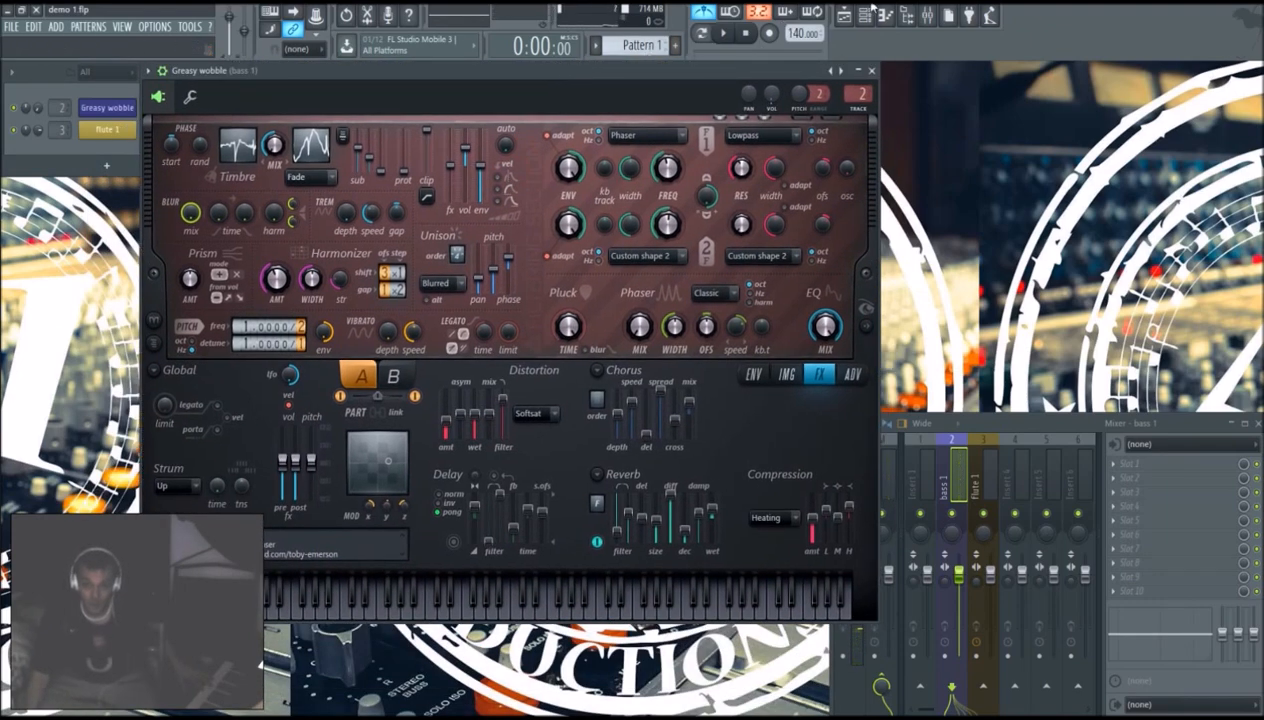
drag(478, 120, 360, 213)
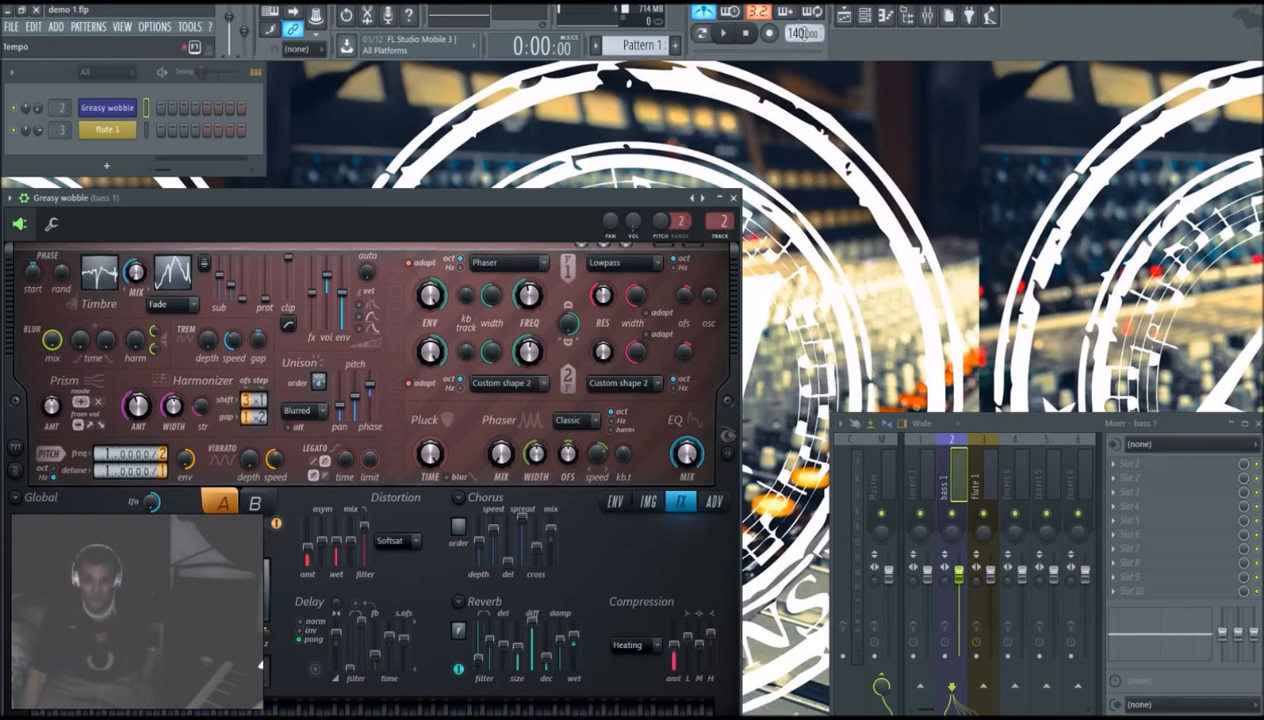
Step: Lower the project tempo to 98.8 BPM while Pattern 1 plays, stop playback, and reduce the tempo further to 87.8 BPM
key(space)
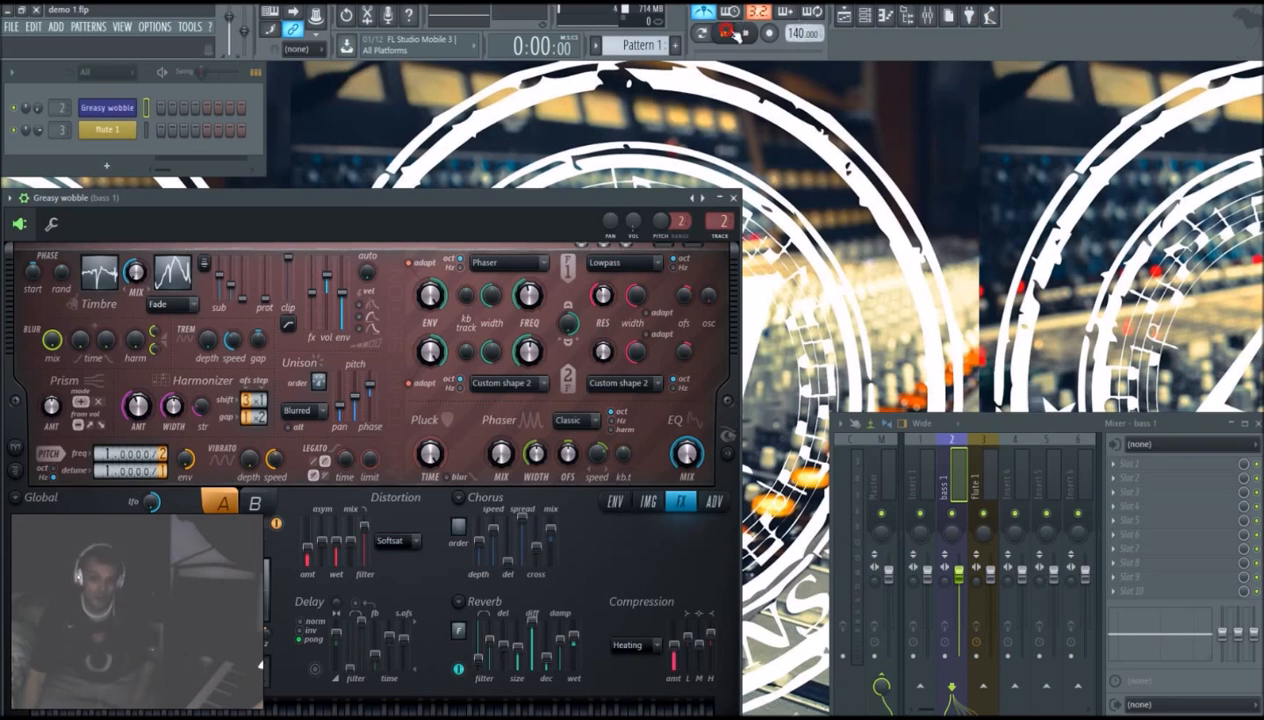
scroll(795, 33, up, 5)
drag(801, 33, 801, 71)
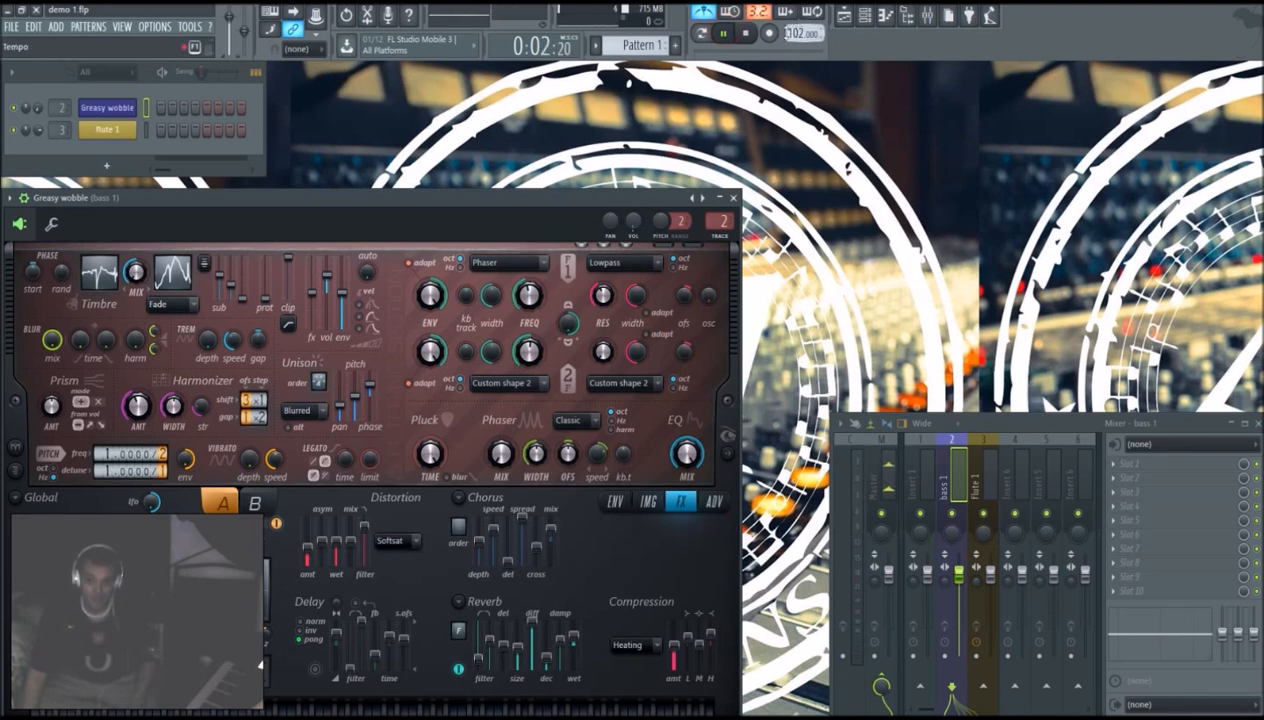
drag(808, 33, 808, 44)
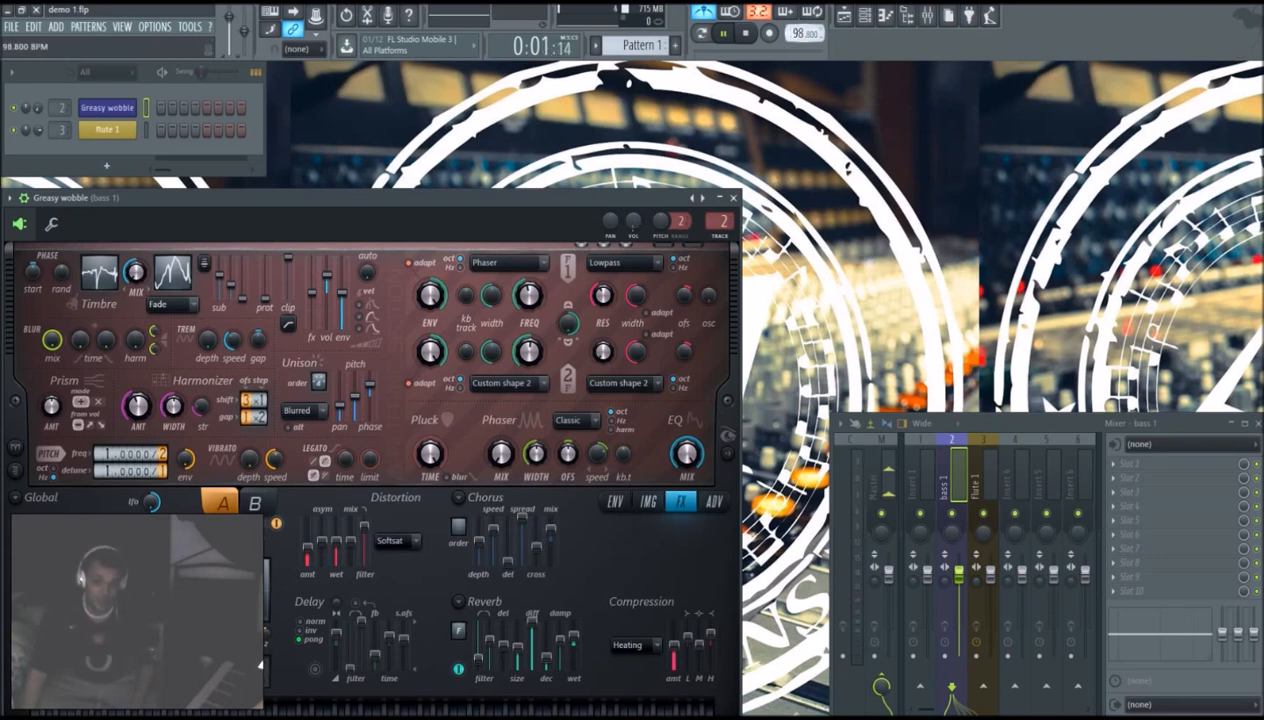
click(750, 32)
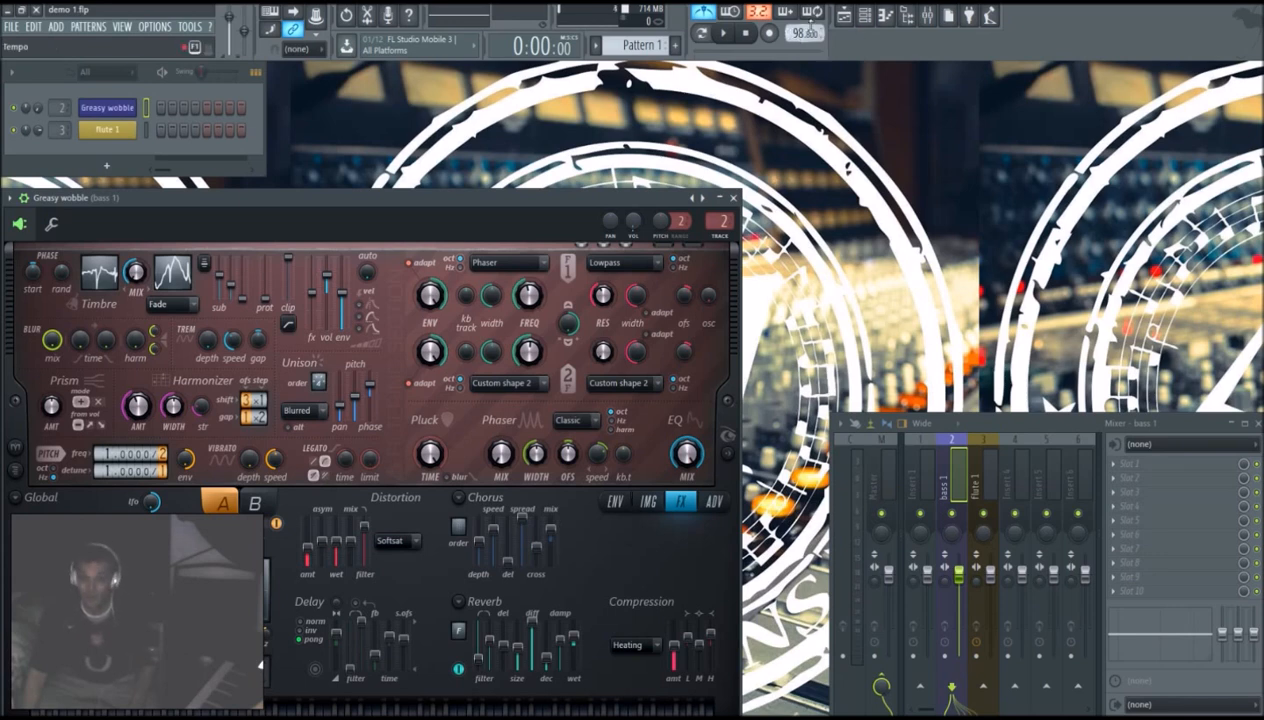
drag(793, 34, 793, 47)
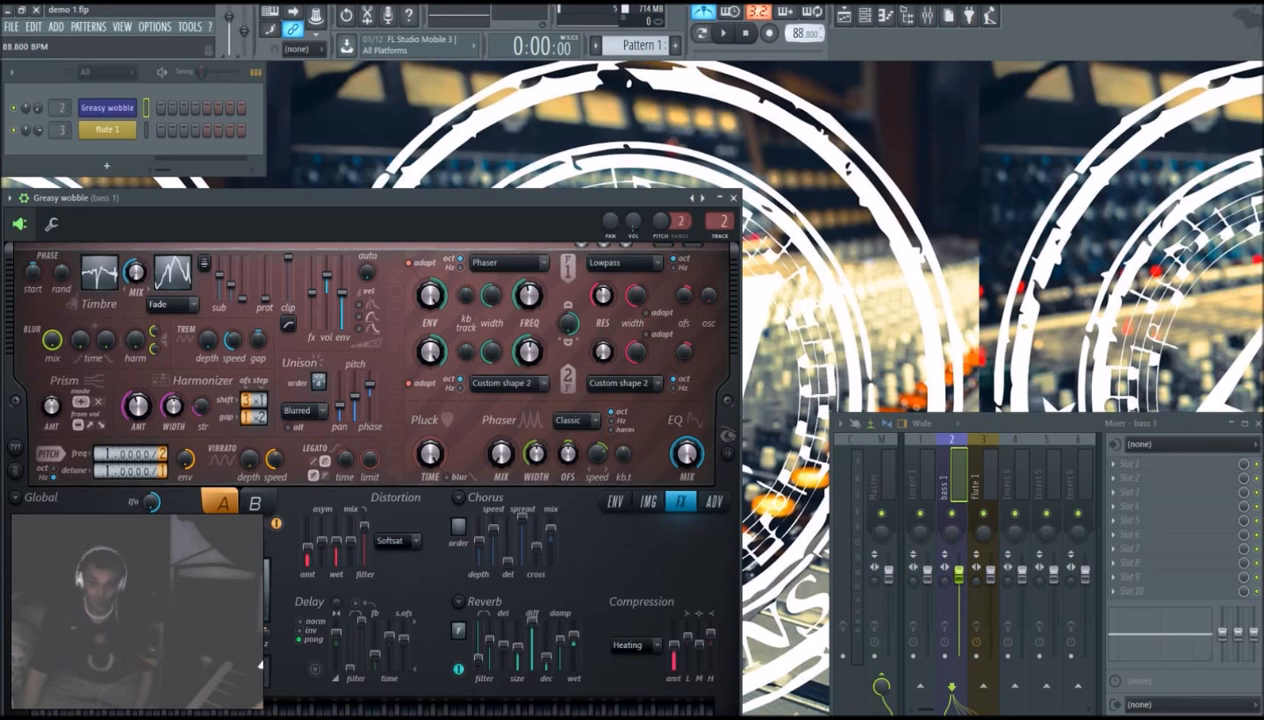
drag(793, 34, 793, 36)
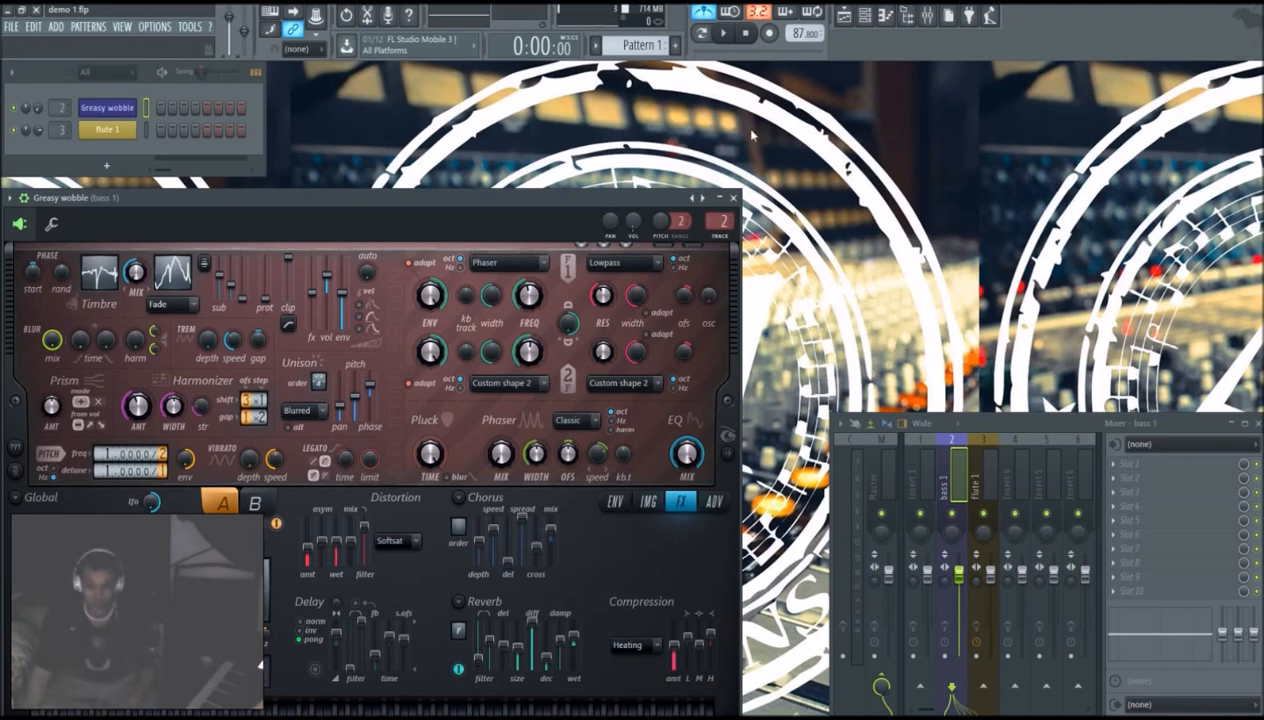
Step: Tap in a project tempo of 102 BPM with the Tempo tapper and close the tapper
mouse_move(648, 203)
mouse_down()
mouse_move(652, 185)
mouse_move(630, 192)
mouse_move(642, 192)
mouse_up()
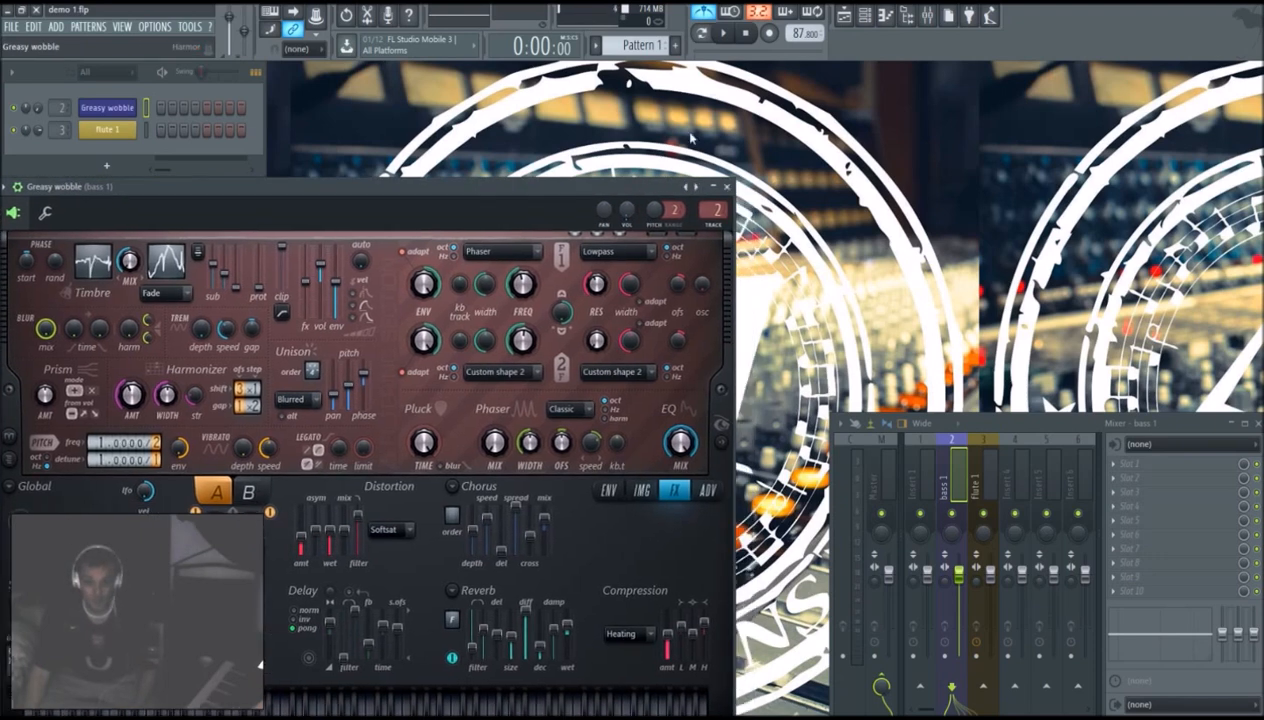
right_click(796, 36)
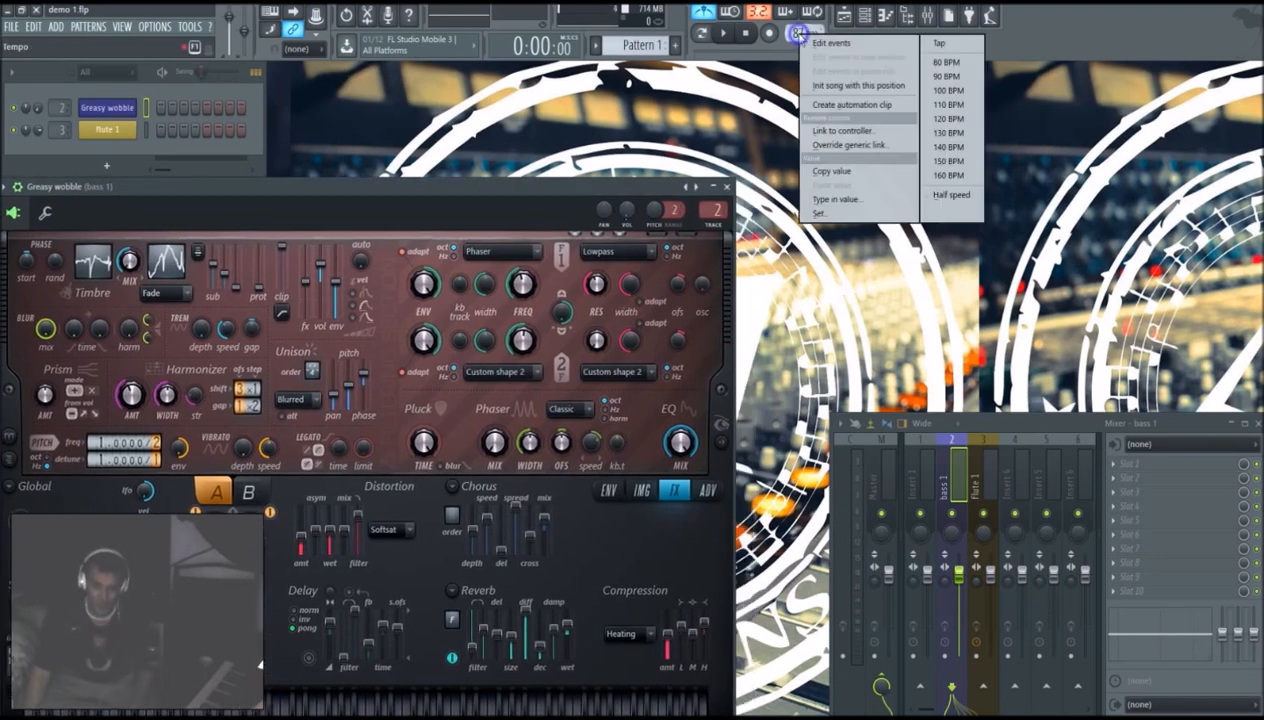
click(969, 49)
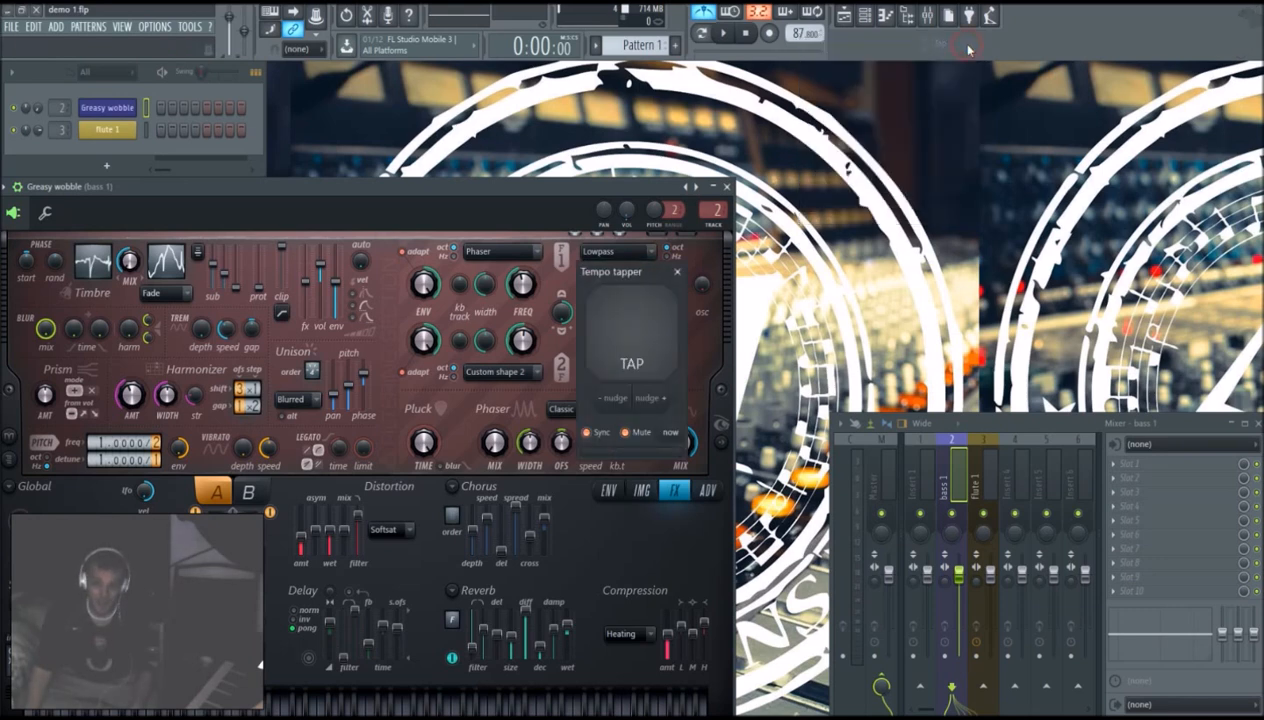
click(636, 344)
click(636, 344)
click(635, 342)
click(633, 341)
click(633, 340)
click(631, 339)
click(630, 338)
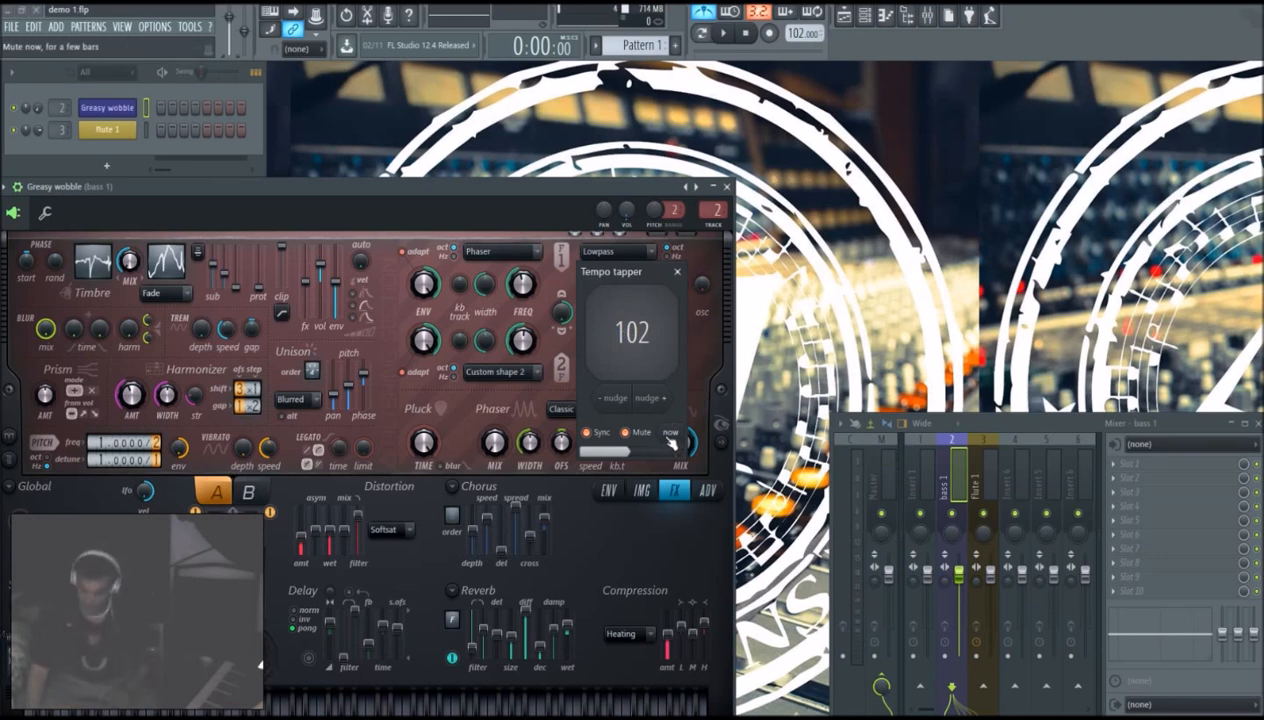
click(676, 275)
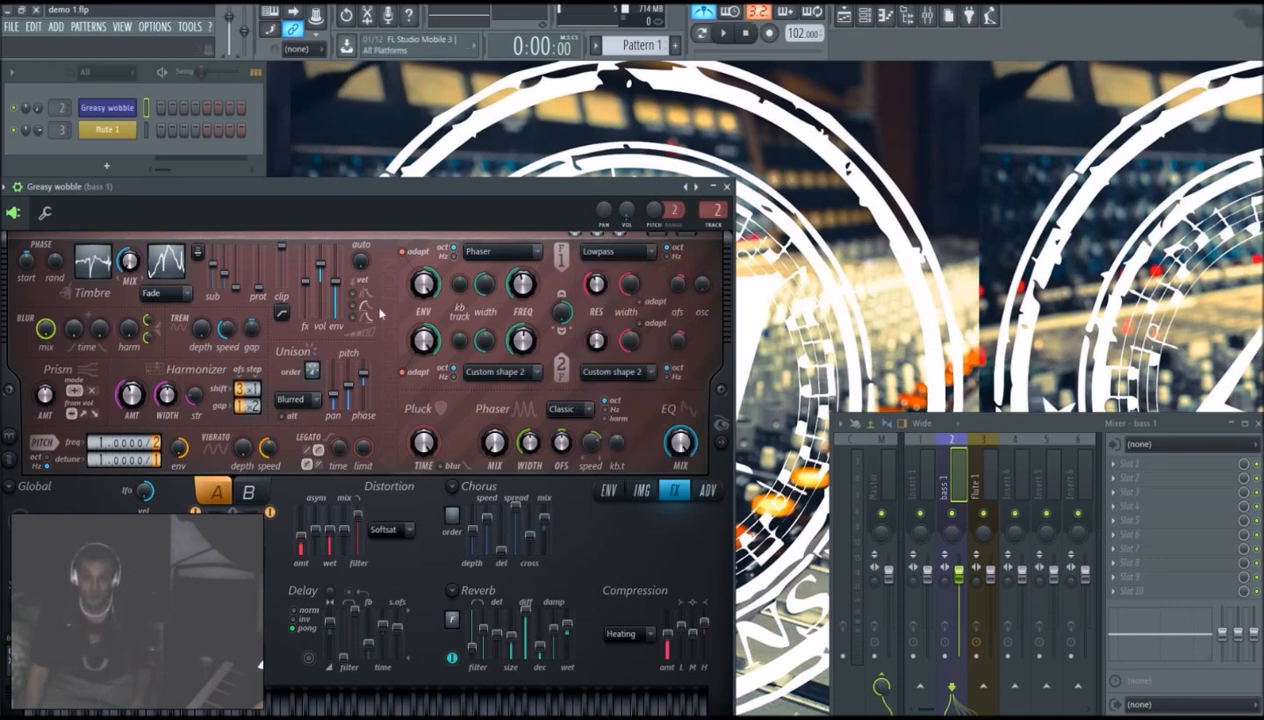
Step: Fit the Greasy wobble plugin window directly below the channel rack and edge to edge with the mixer
drag(433, 190, 528, 168)
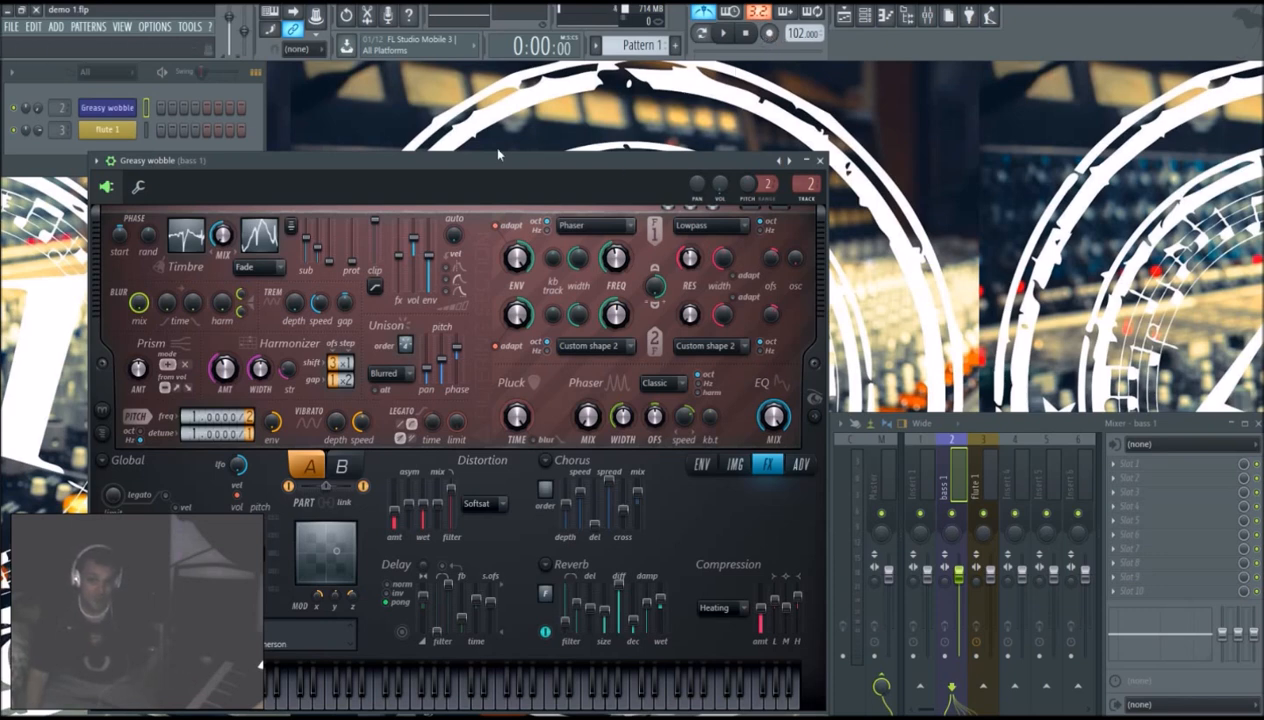
click(303, 162)
drag(309, 168, 306, 187)
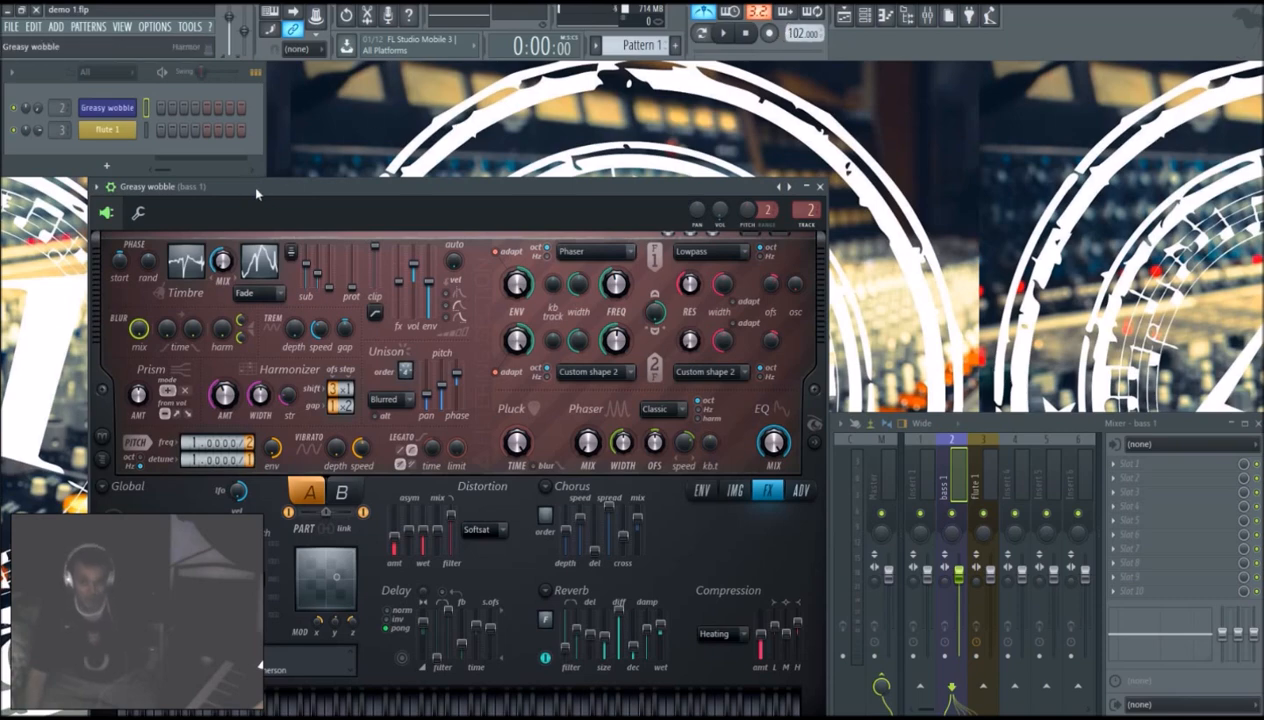
Step: Reopen the Greasy wobble plugin window and open that channel's piano roll
click(122, 110)
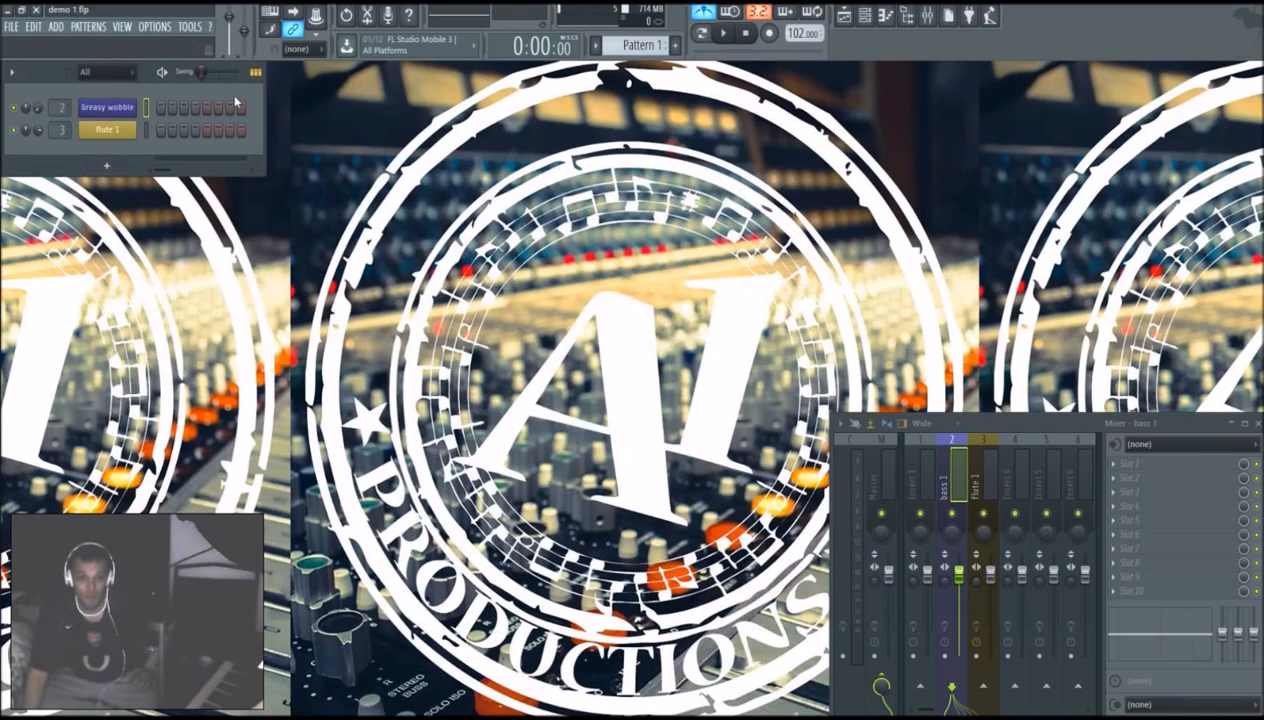
click(115, 112)
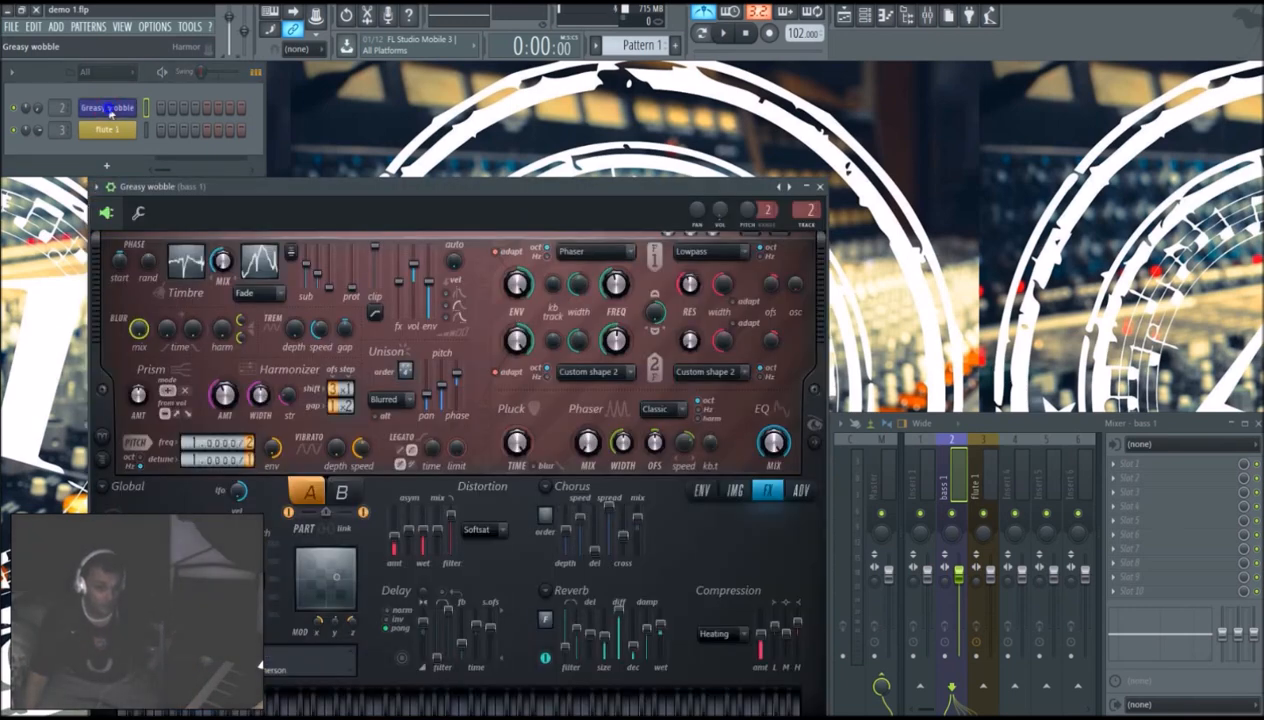
right_click(111, 113)
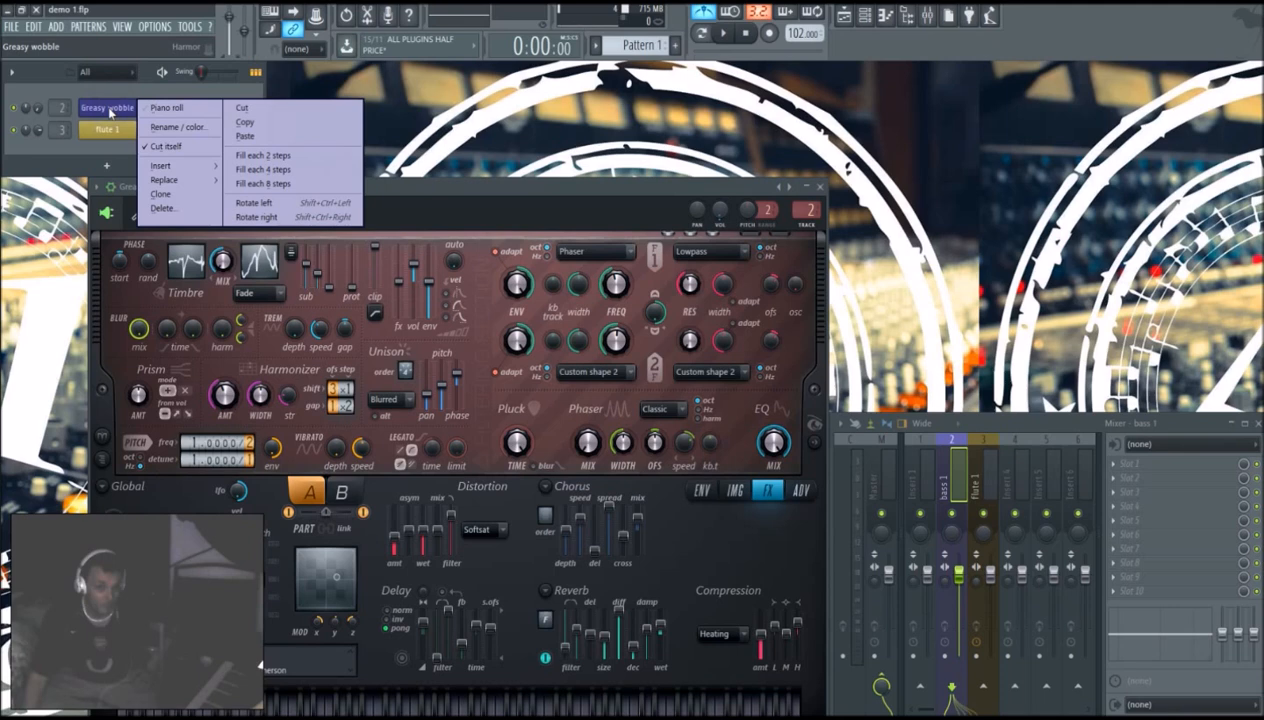
click(189, 113)
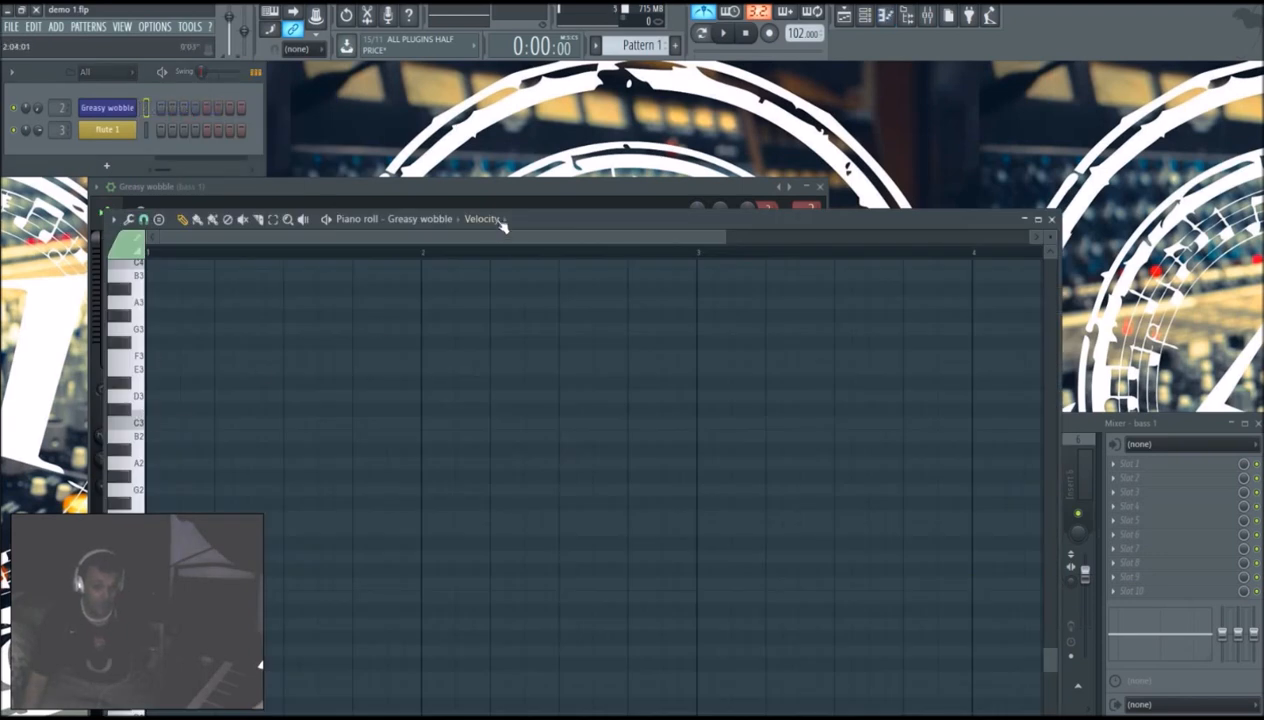
Step: Move the piano roll window up beneath the toolbar, maximize it, and restore it to a floating window
drag(545, 220, 573, 104)
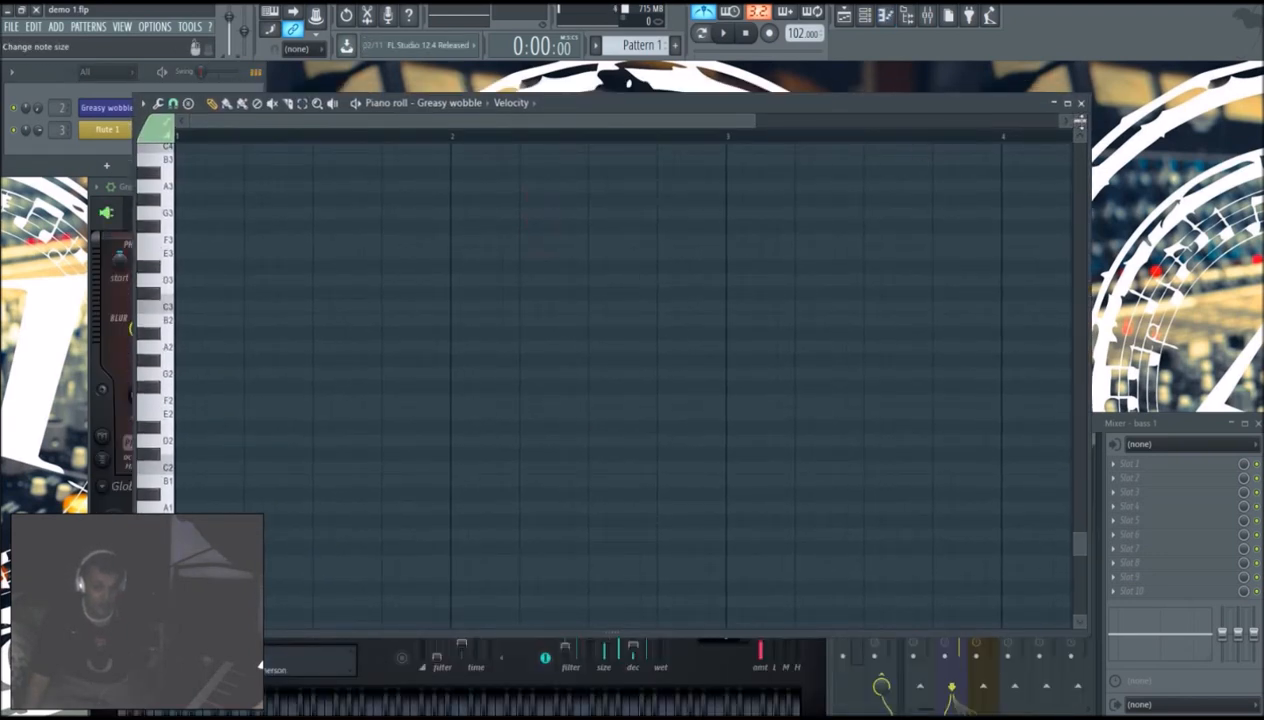
drag(1080, 121, 1080, 121)
drag(714, 104, 780, 94)
double_click(995, 95)
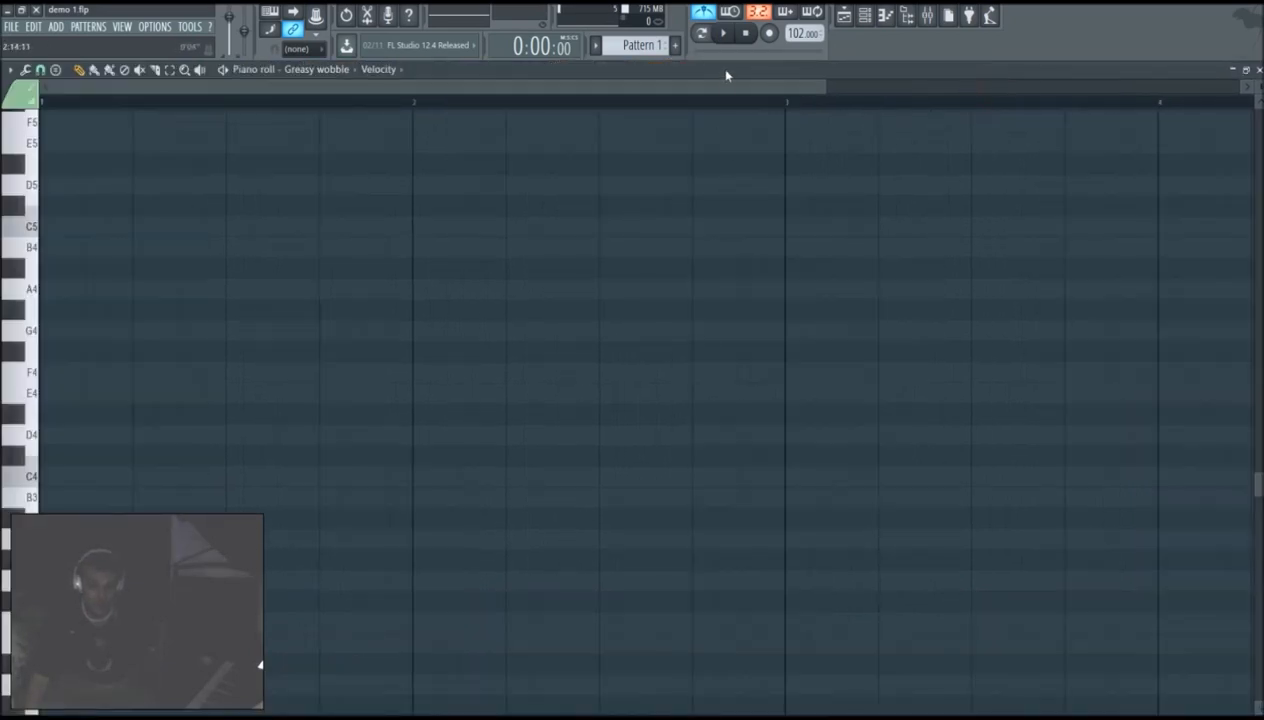
double_click(727, 72)
Step: Audition several Greasy wobble notes on the piano roll keyboard and lower the channel's volume
click(228, 457)
click(227, 417)
click(222, 376)
click(226, 514)
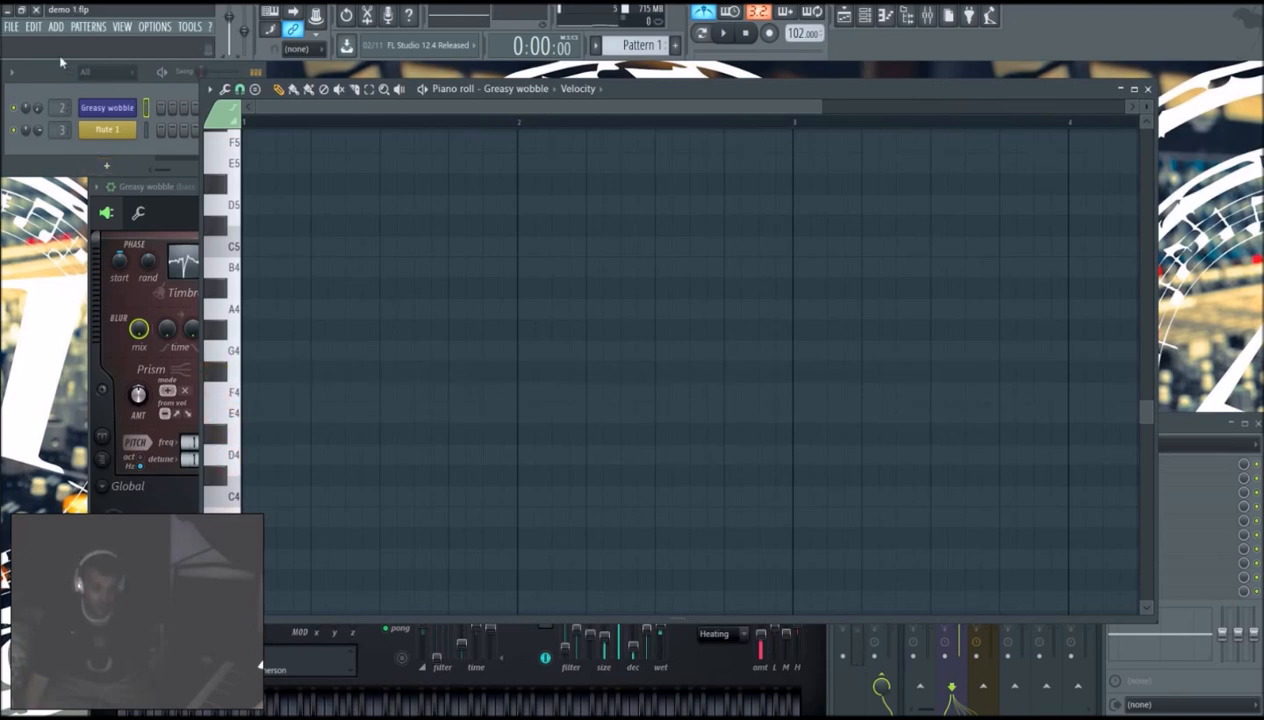
drag(38, 108, 38, 138)
Step: Play a few more piano roll keys to check the bass level and close the piano roll
click(222, 476)
click(226, 425)
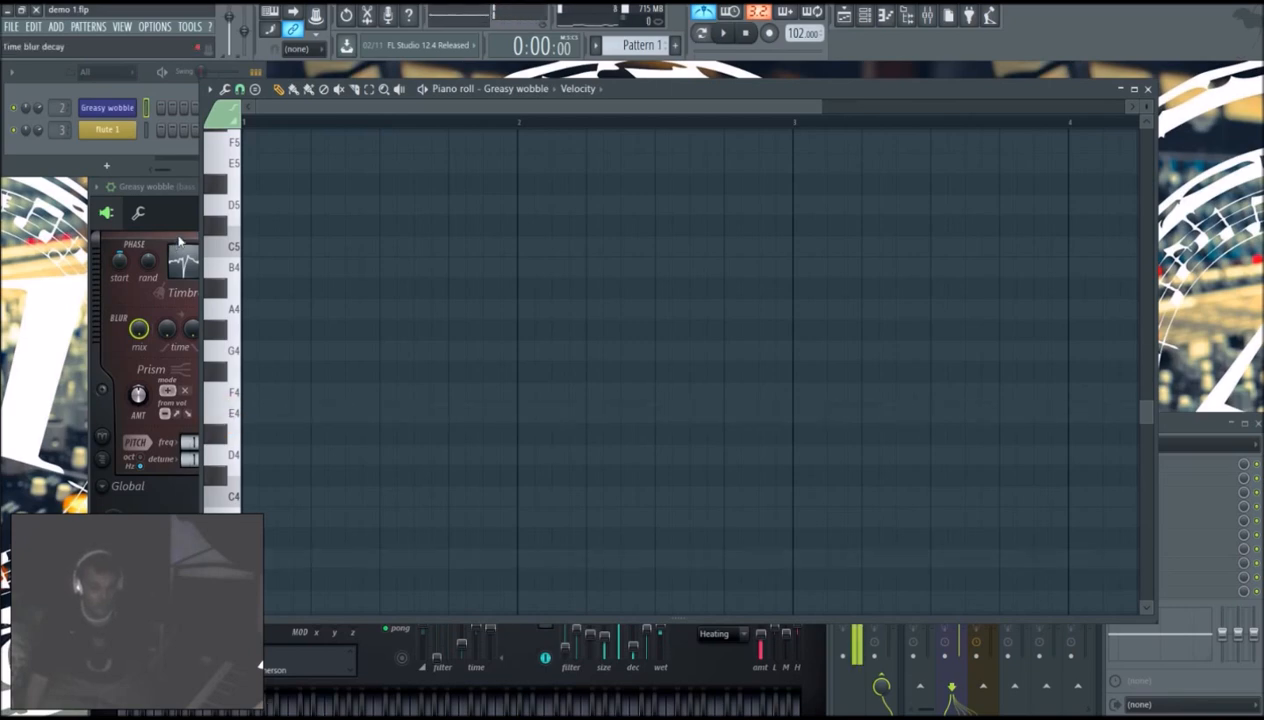
click(234, 496)
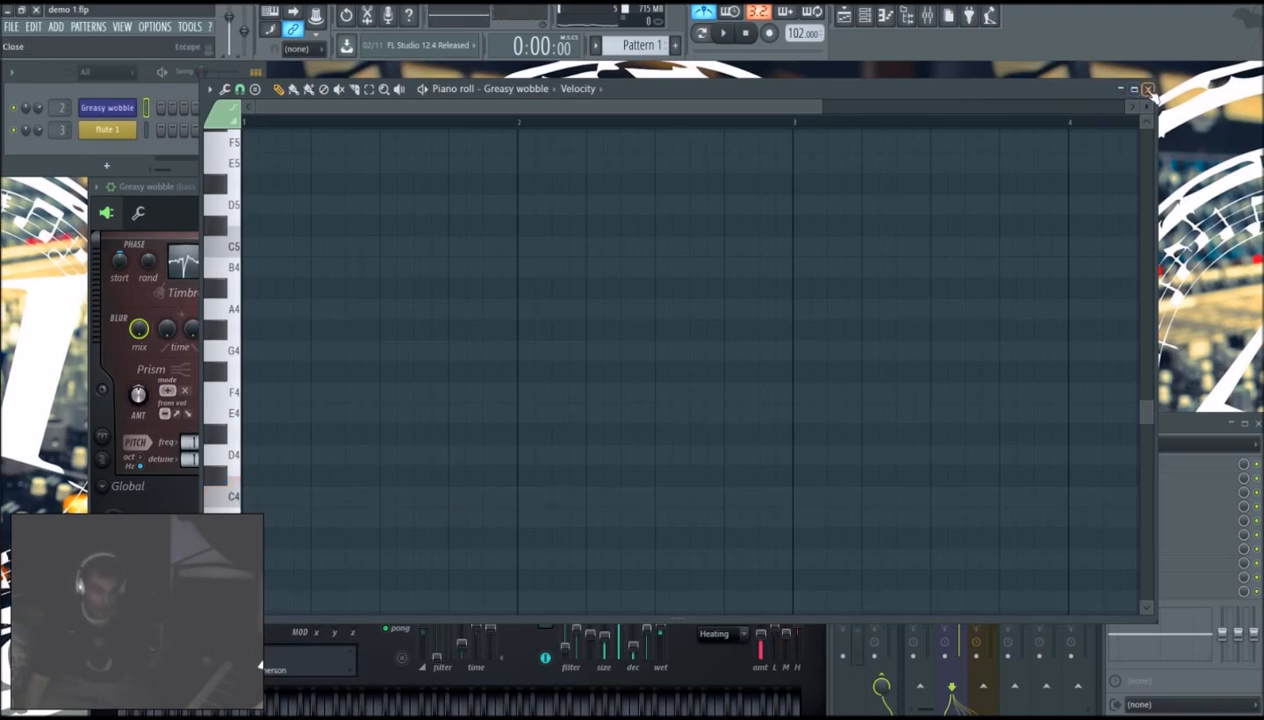
click(1147, 89)
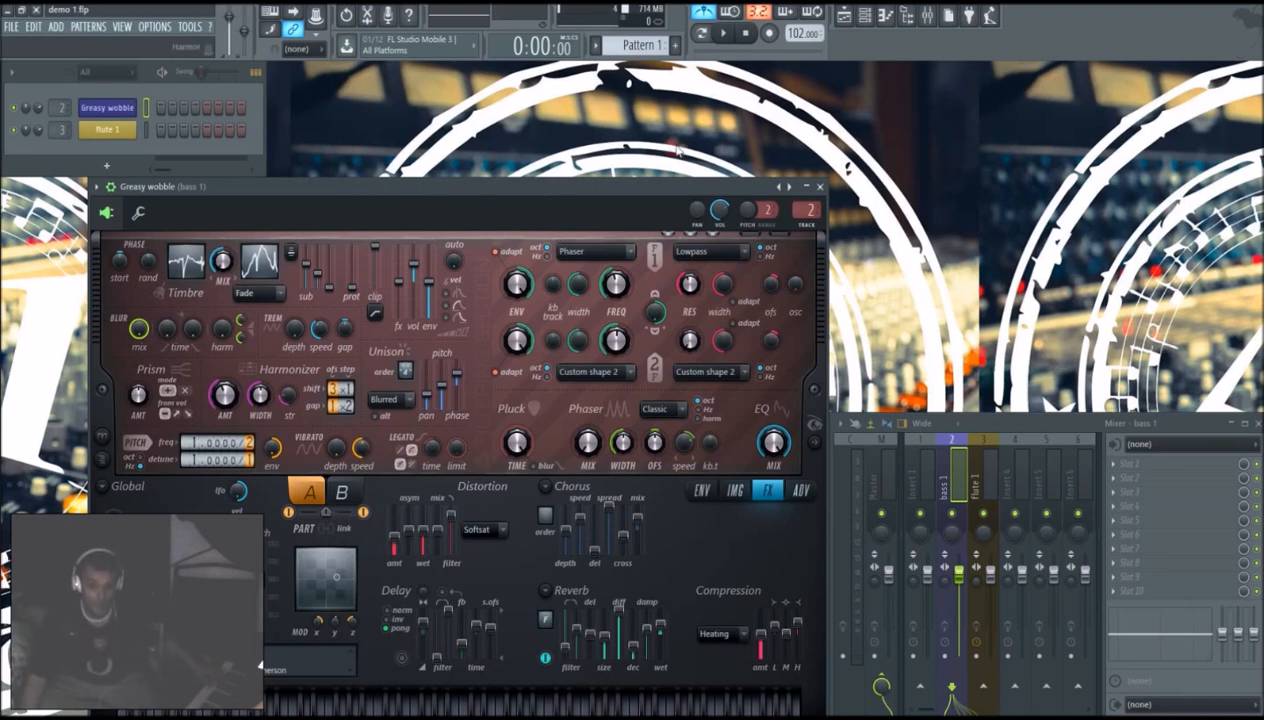
Step: Record a Greasy wobble bass line of C4, E4 and A3 notes into Pattern 1, stop, and disarm recording
click(768, 33)
key(space)
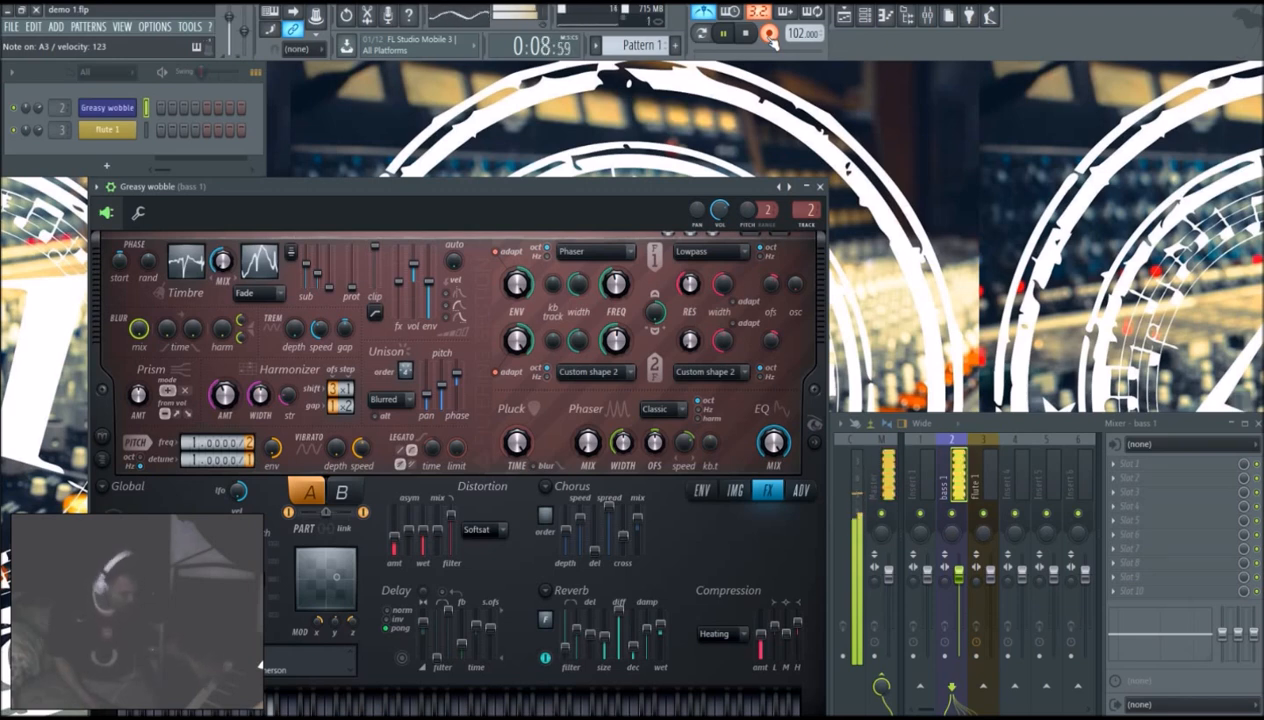
key(space)
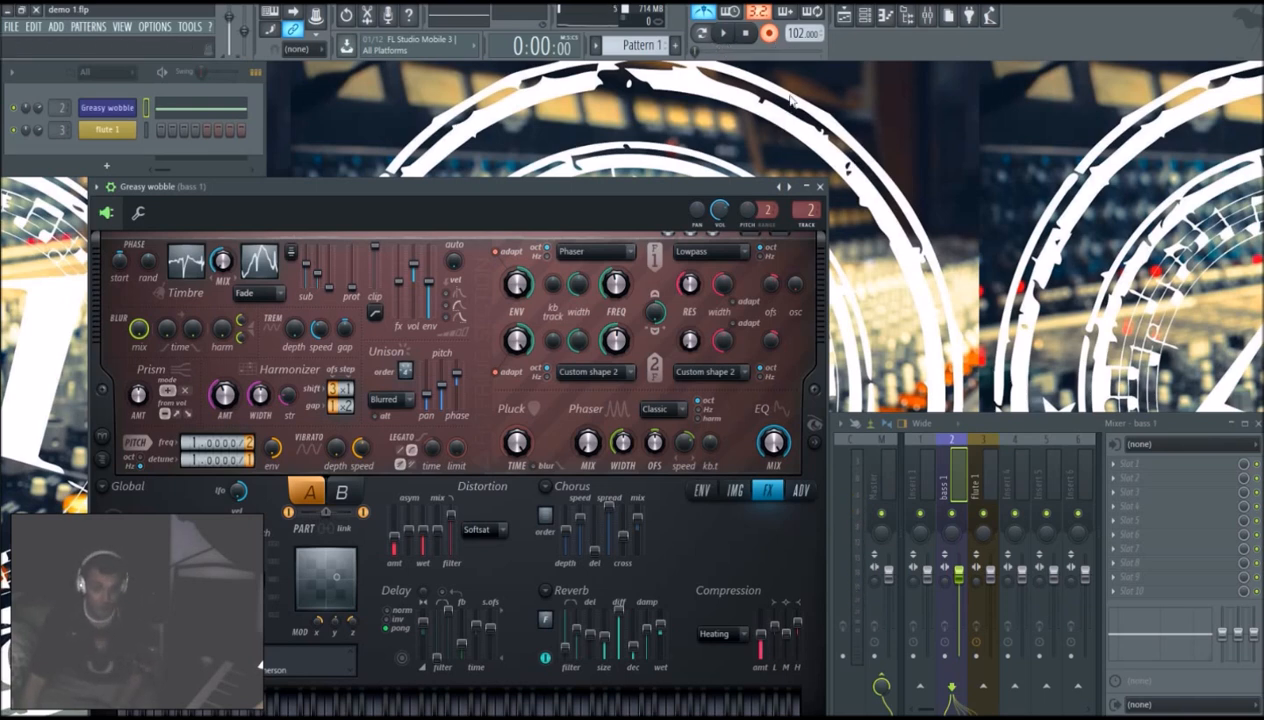
click(773, 35)
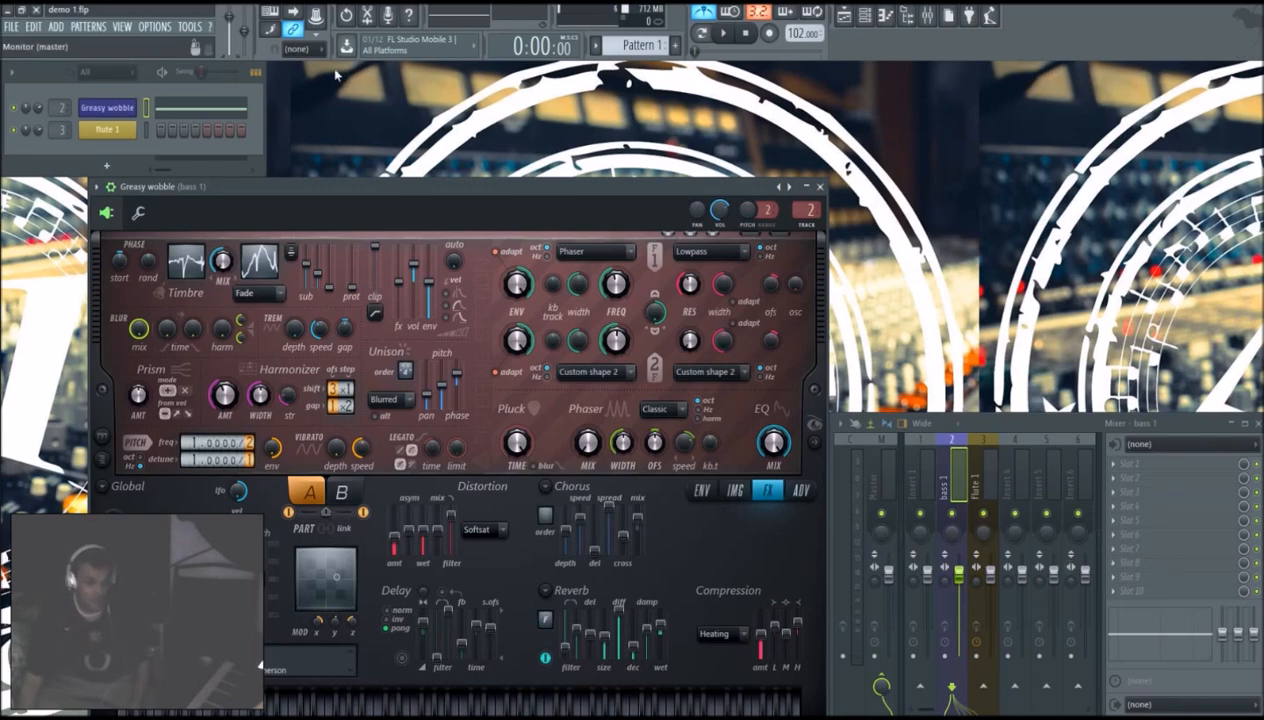
Step: Open the recorded bass notes in the piano roll and examine how their starts align with the bar lines
click(190, 112)
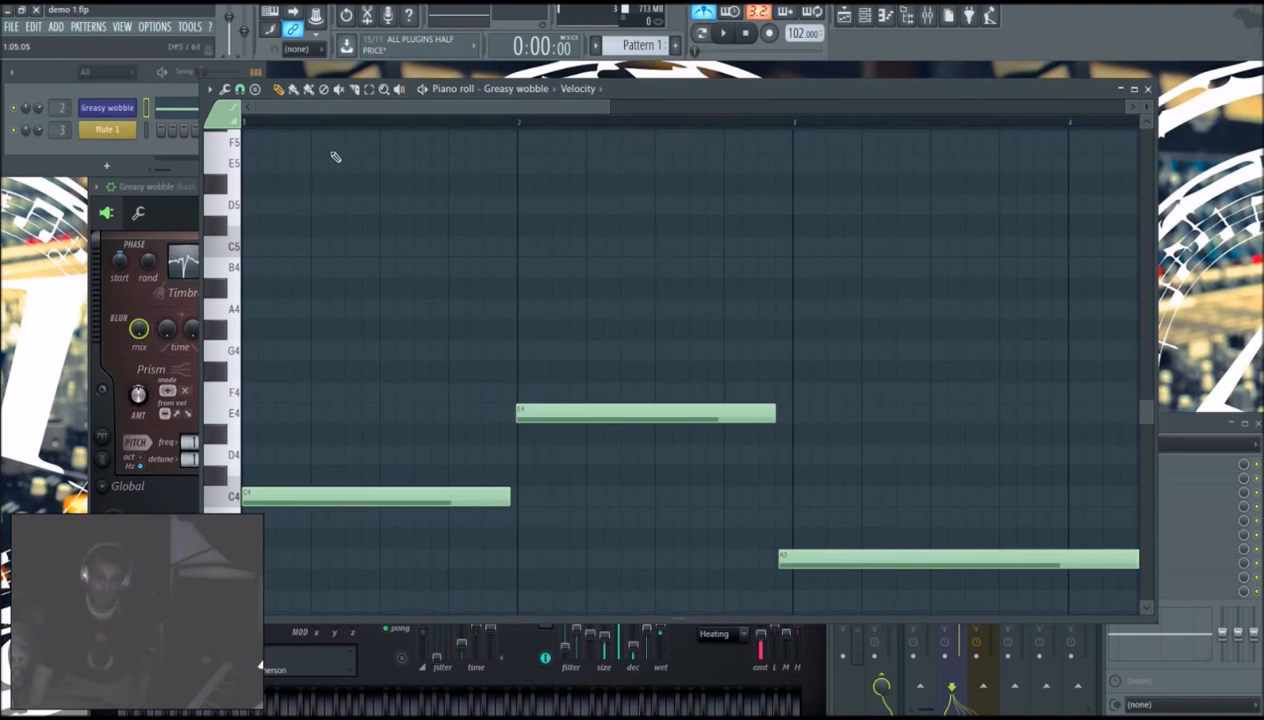
drag(353, 108, 454, 112)
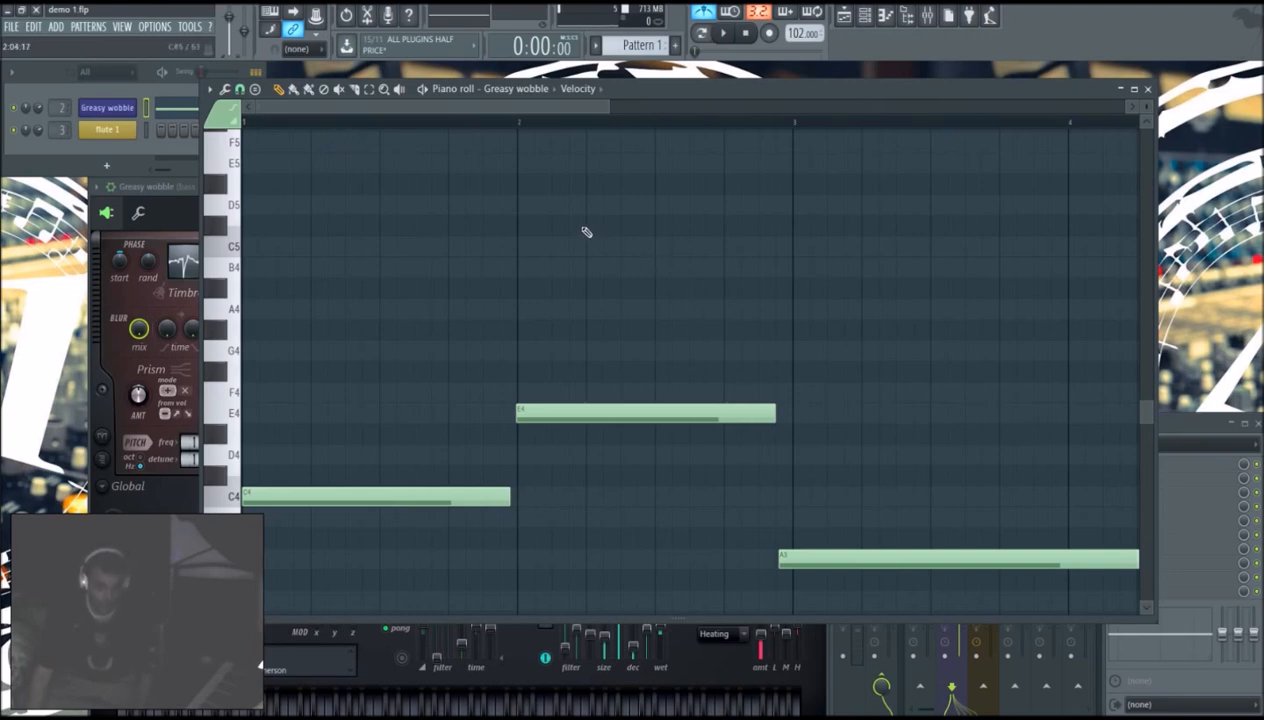
scroll(588, 232, down, 2)
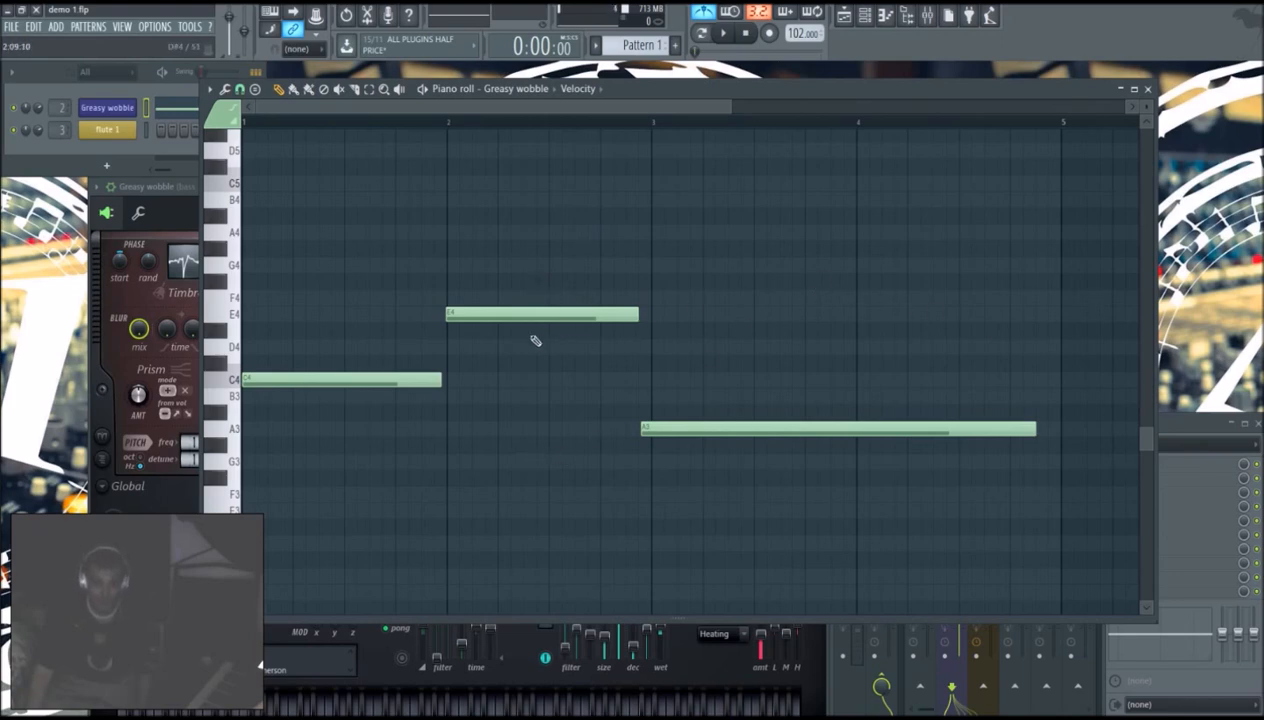
scroll(482, 372, up, 2)
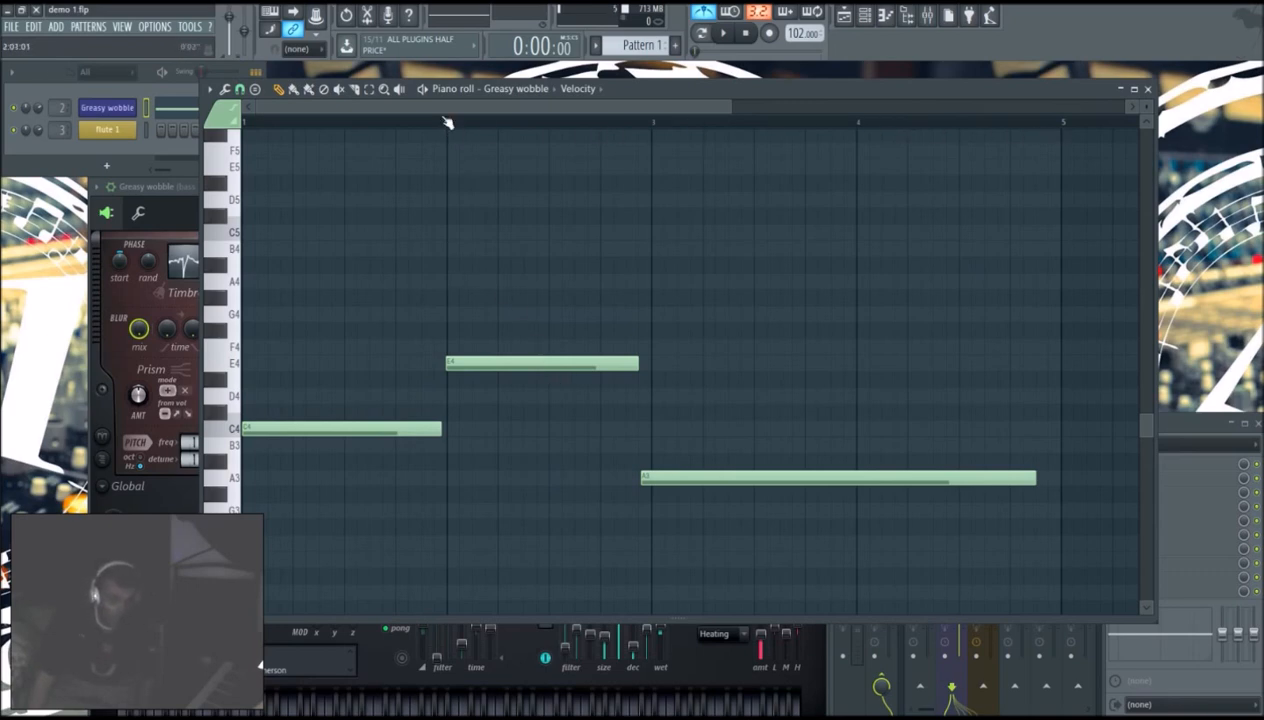
scroll(452, 130, up, 4)
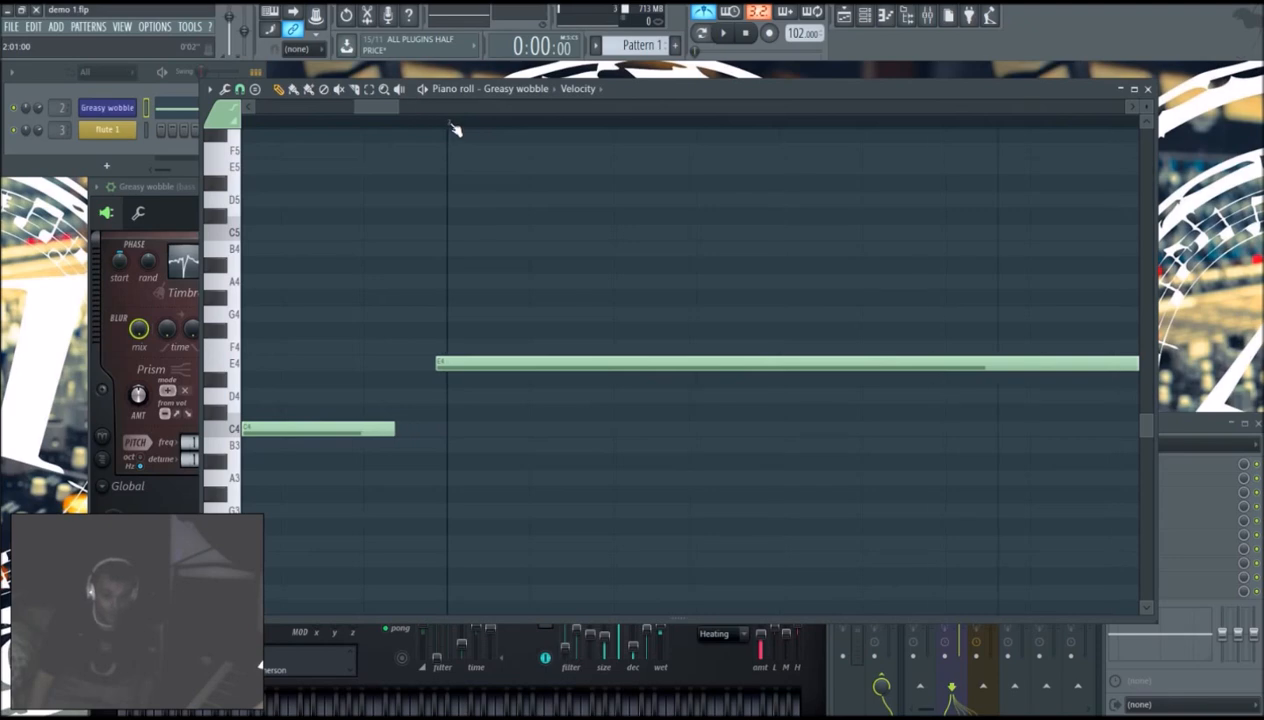
scroll(455, 127, down, 5)
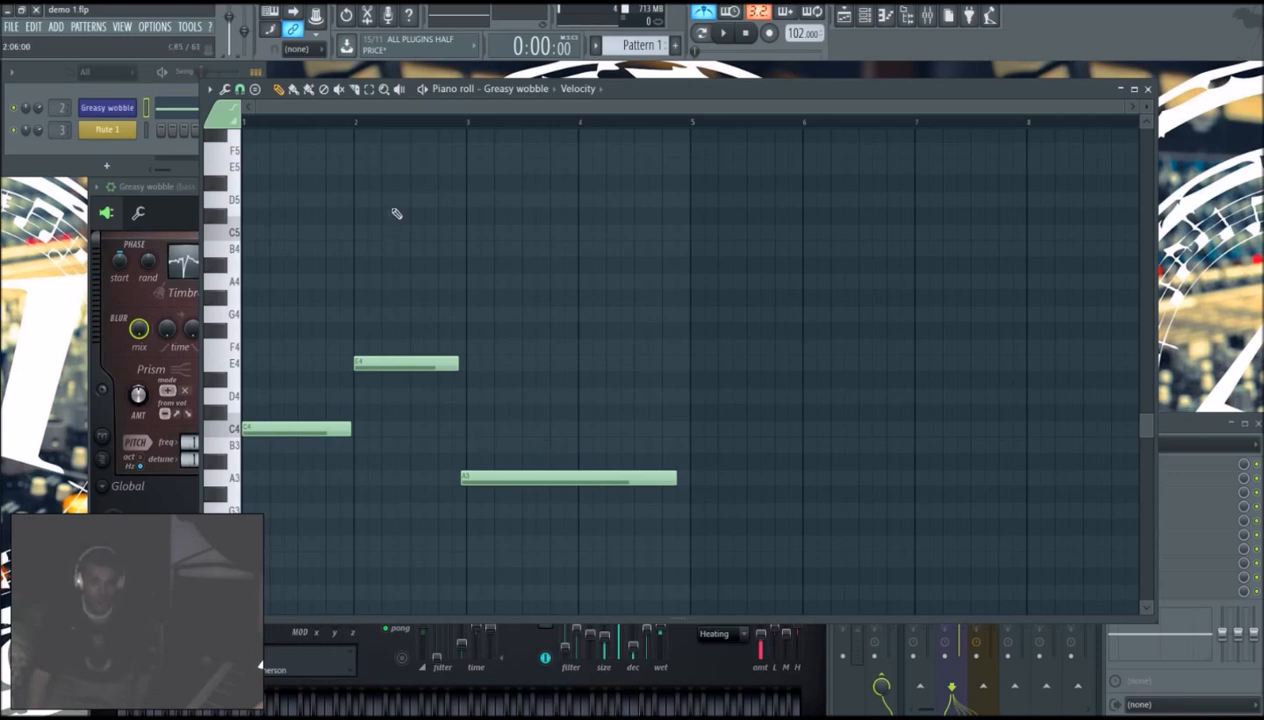
Step: Set the piano roll snap to Cell and quantize all the recorded bass notes
click(240, 90)
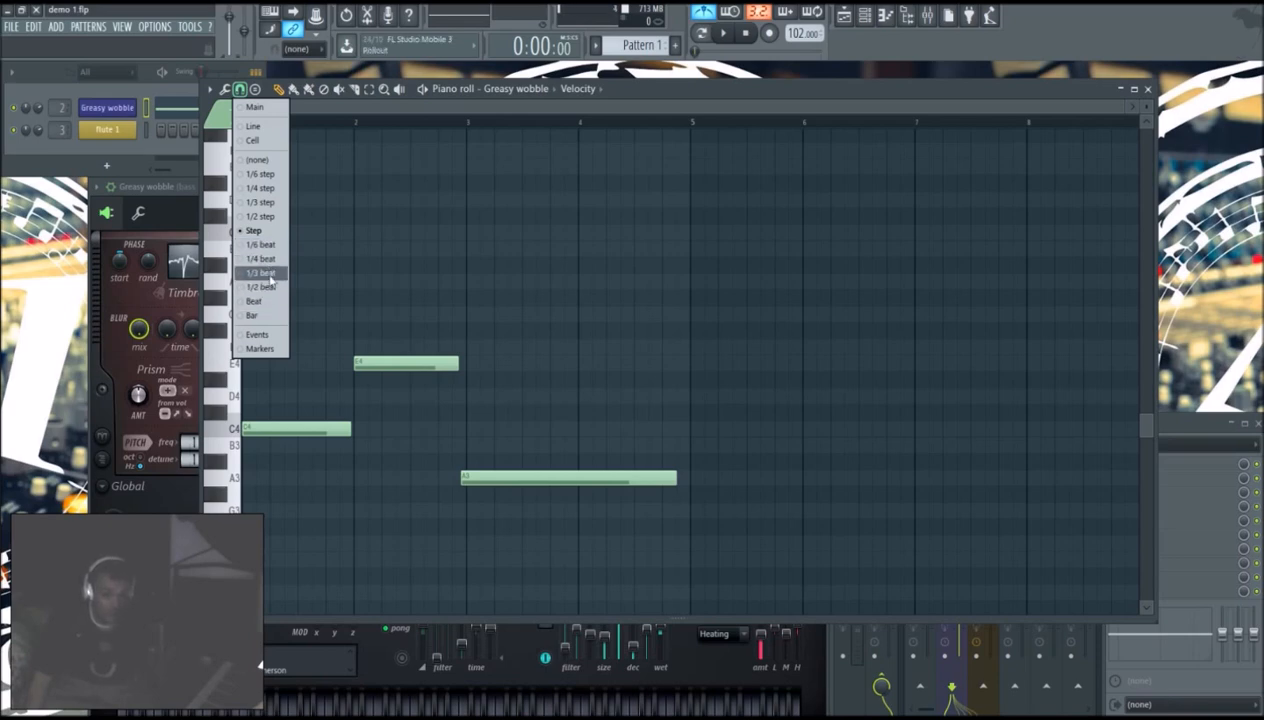
click(252, 142)
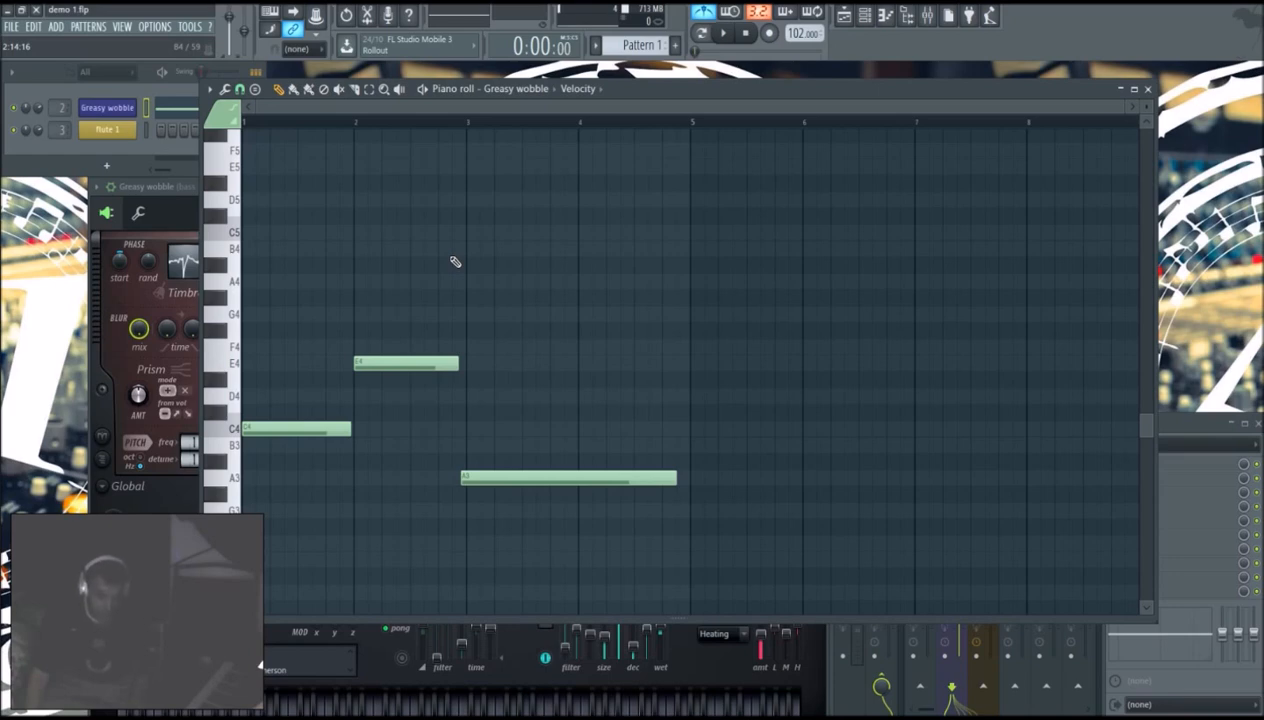
key(ctrl+a)
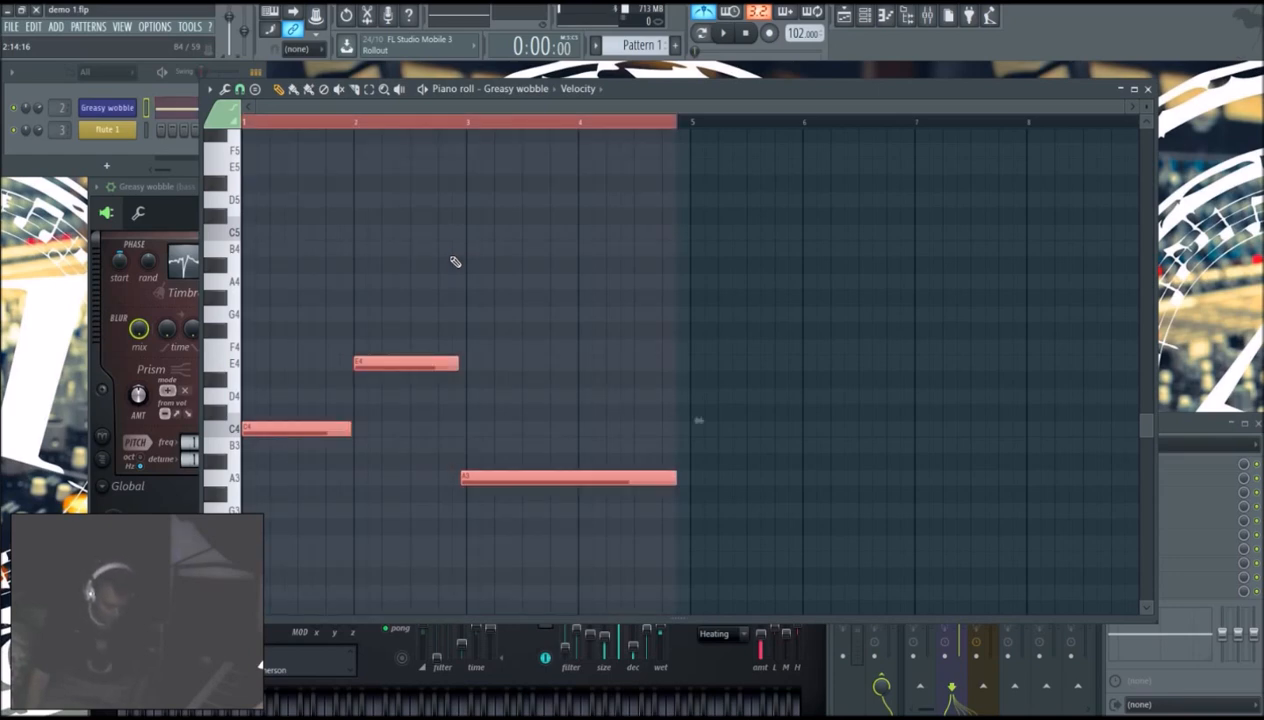
key(ctrl+q)
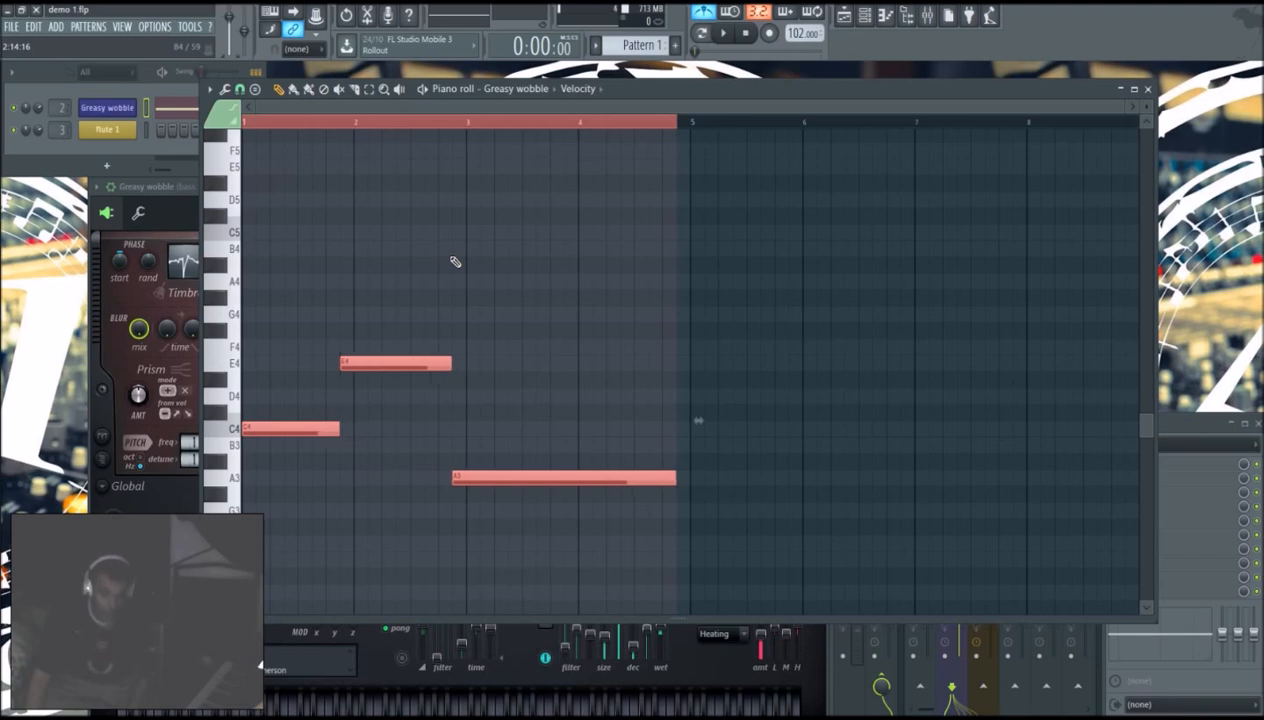
Step: Move the E4 note to bar 2, extend the time selection to bar 5, and shift all notes so A3 starts at bar 3
click(403, 347)
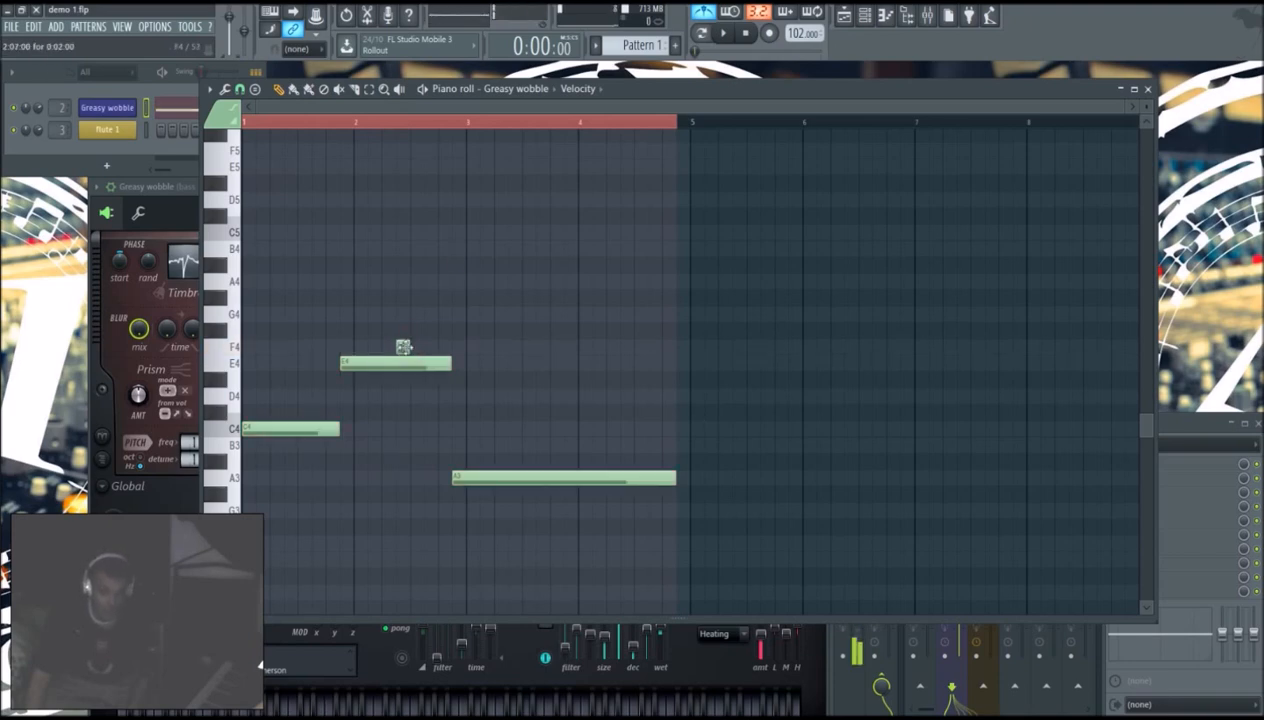
drag(368, 363, 382, 366)
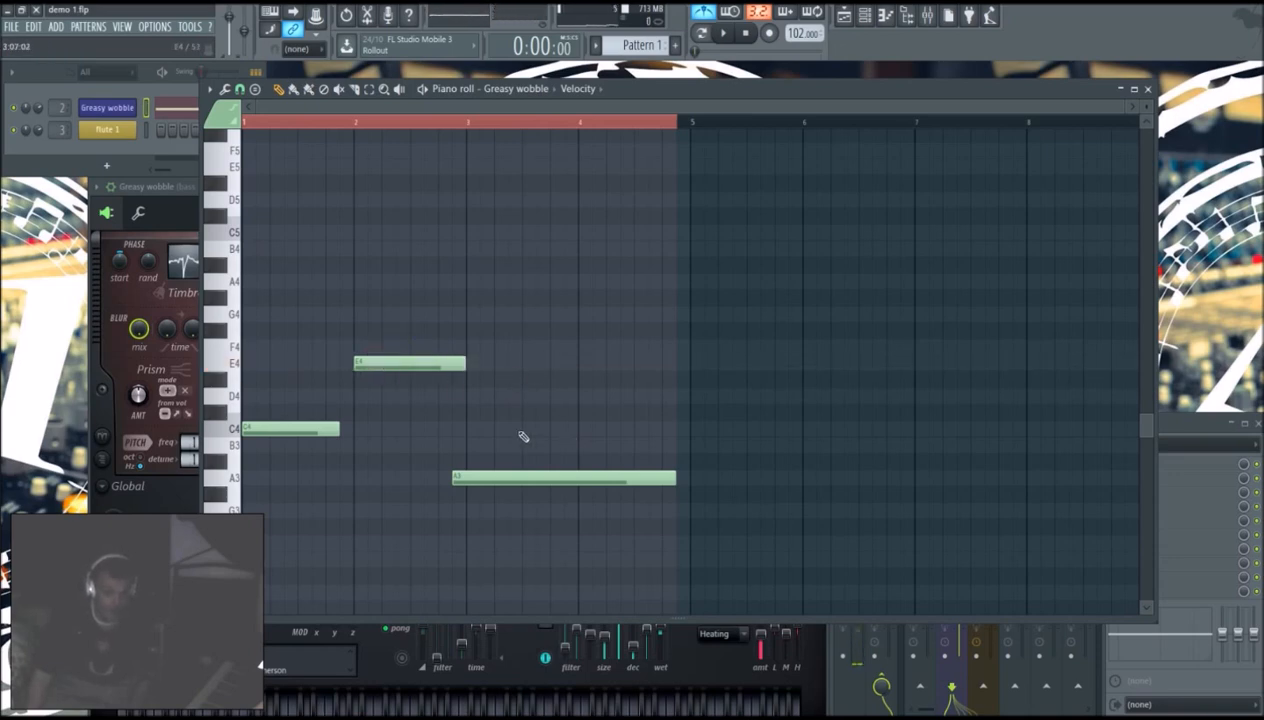
click(670, 119)
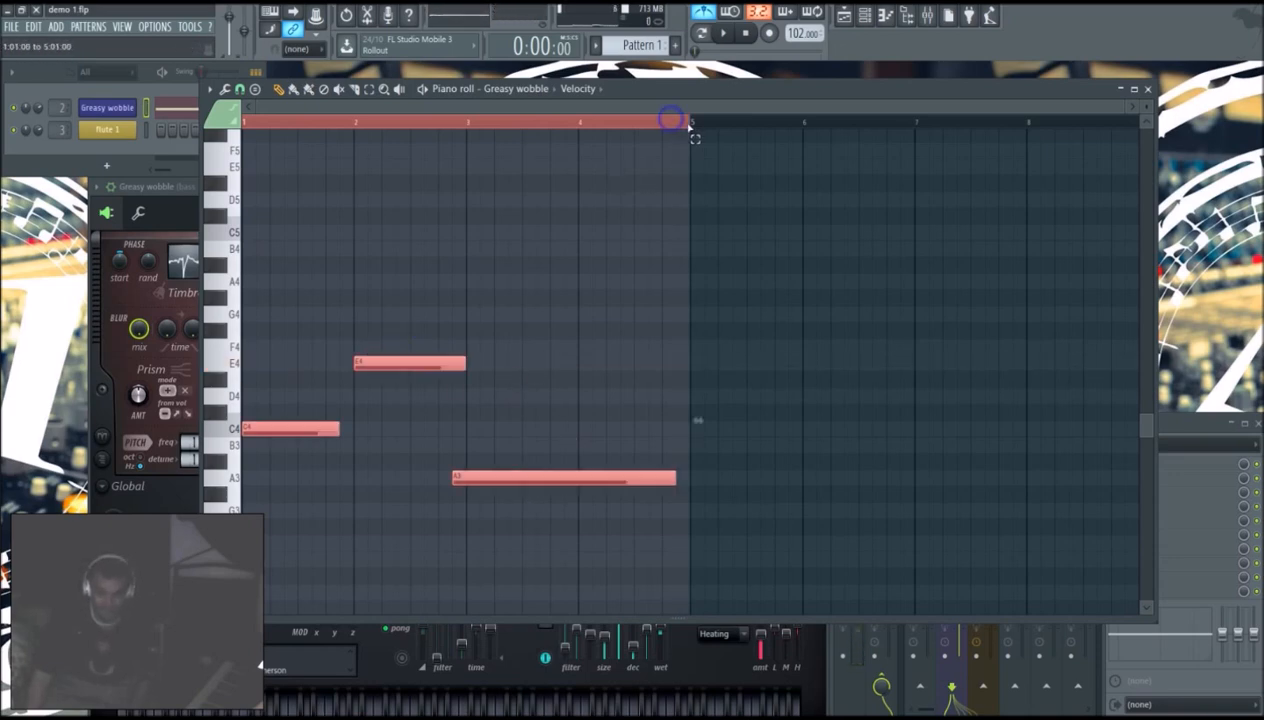
drag(561, 483, 575, 481)
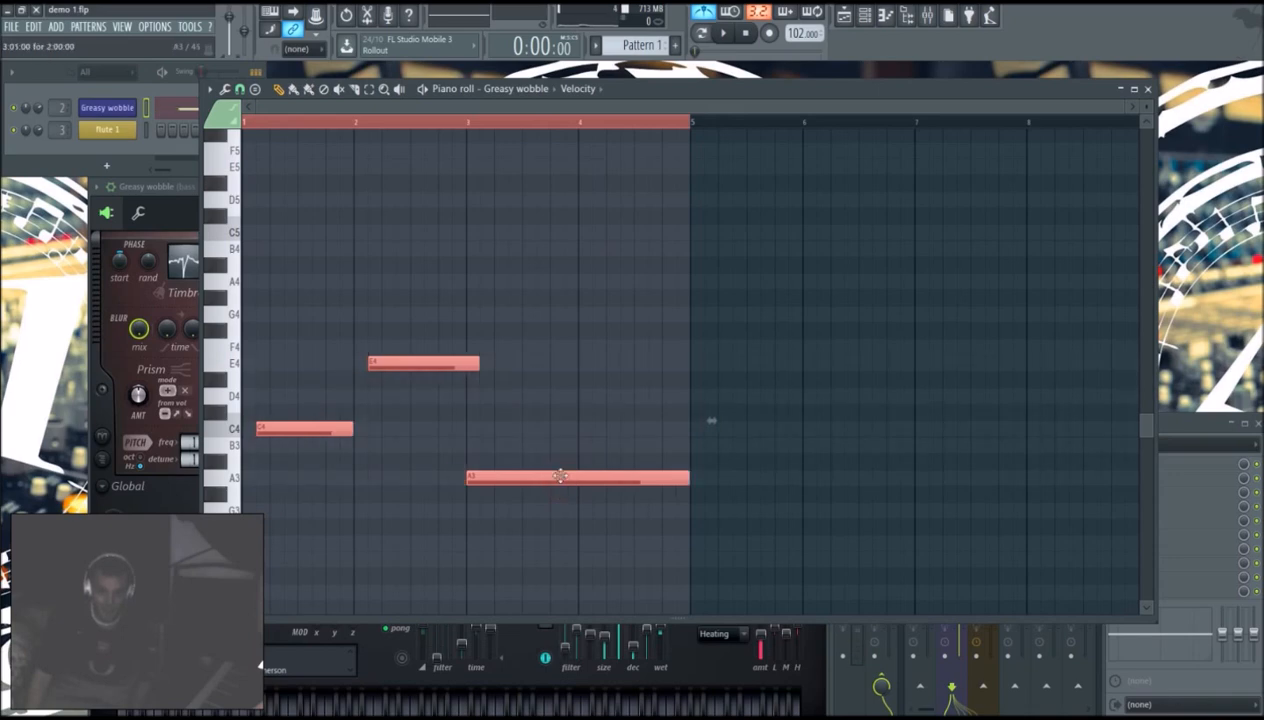
Step: Move the C4 note back to bar 1 and E4 back to bar 2, and lengthen C4 to end at bar 2
click(505, 408)
drag(305, 426, 292, 426)
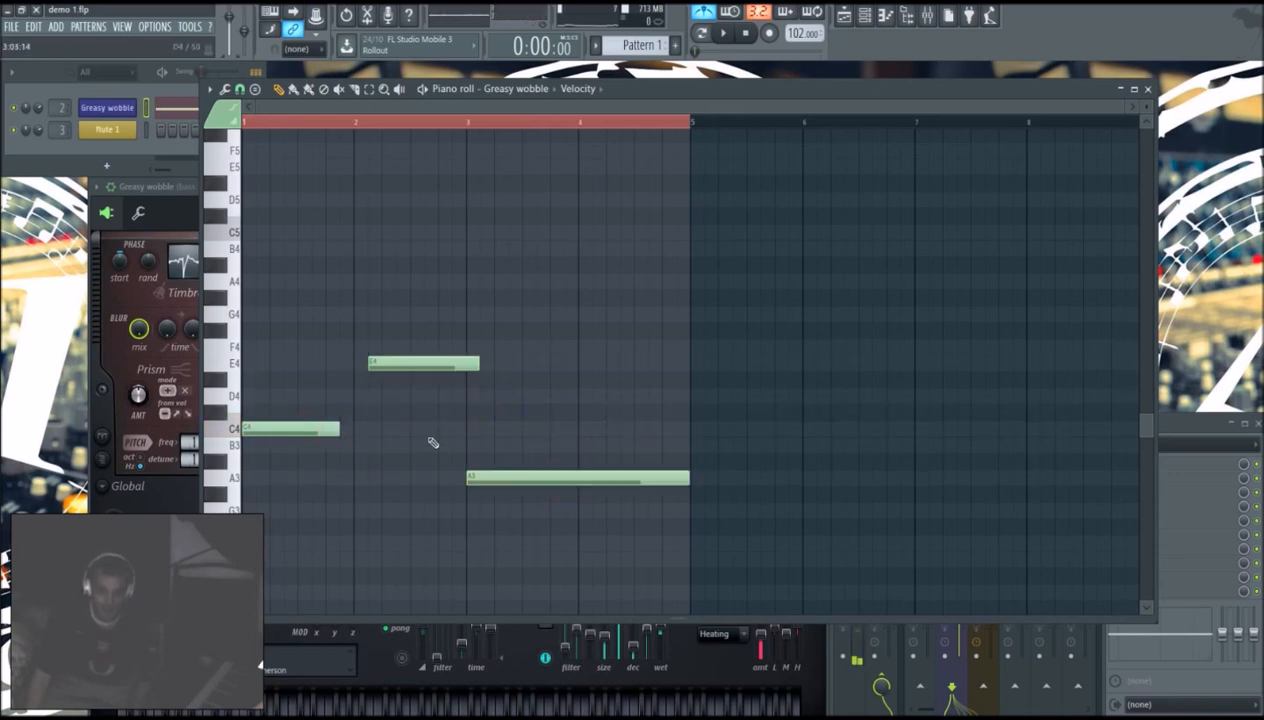
drag(389, 367, 382, 369)
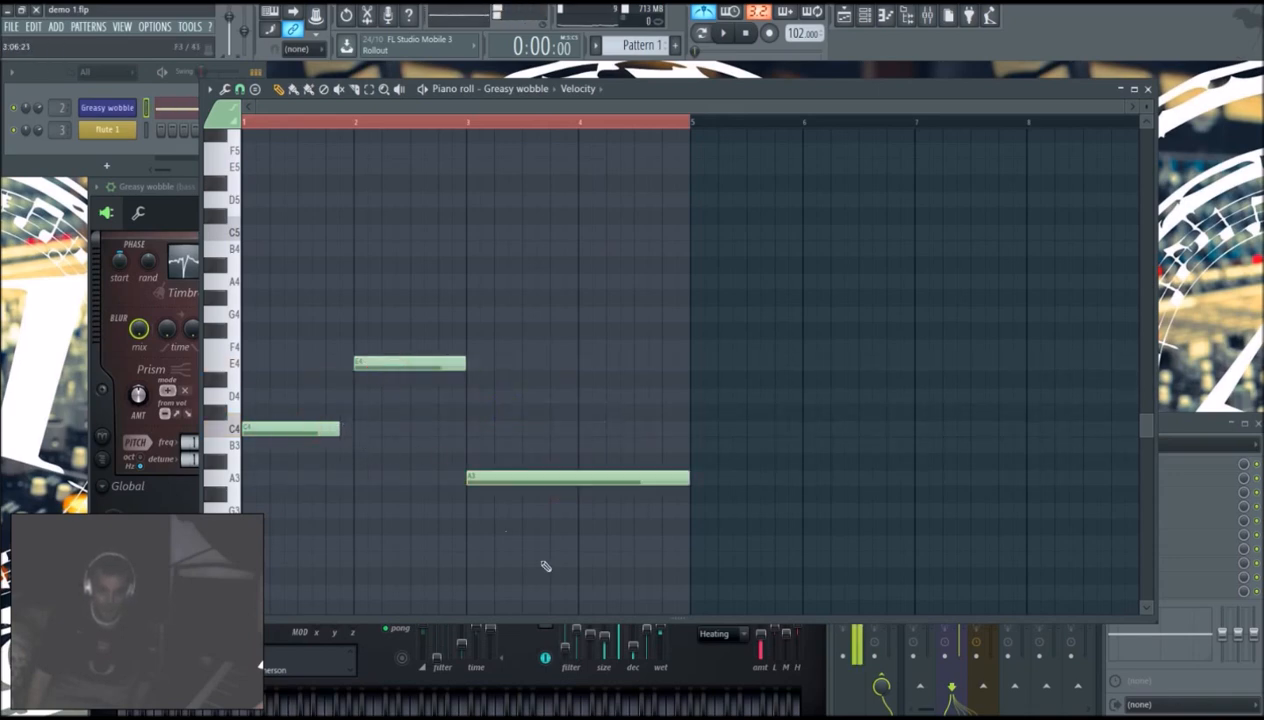
drag(337, 429, 353, 431)
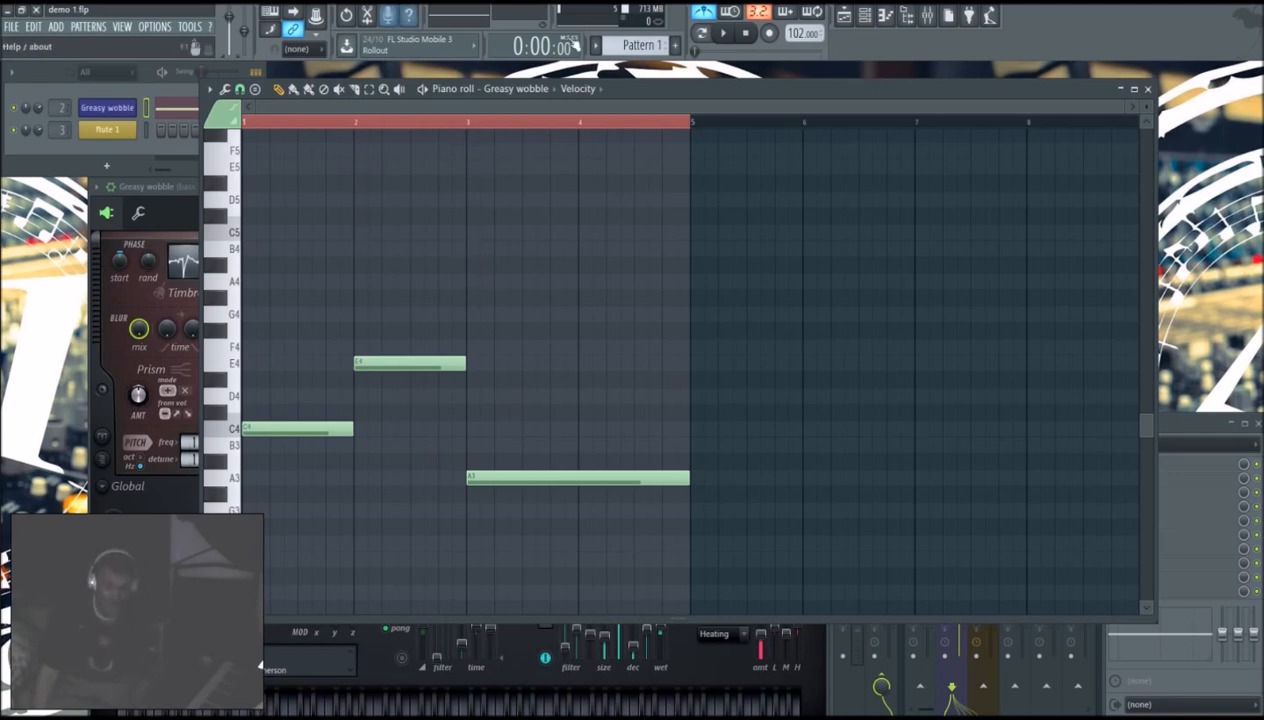
Step: Play back the corrected pattern briefly, stop it, and load the Seq or die bass preset in the bass channel's plugin
click(727, 34)
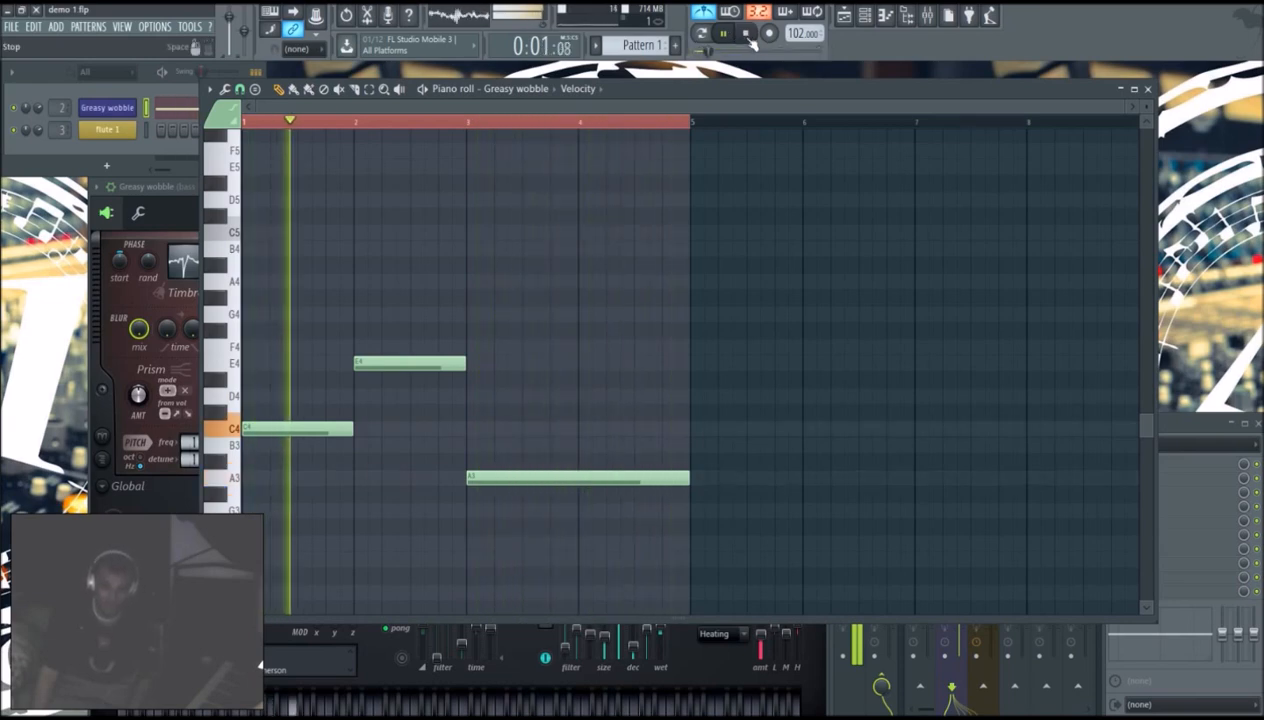
click(749, 40)
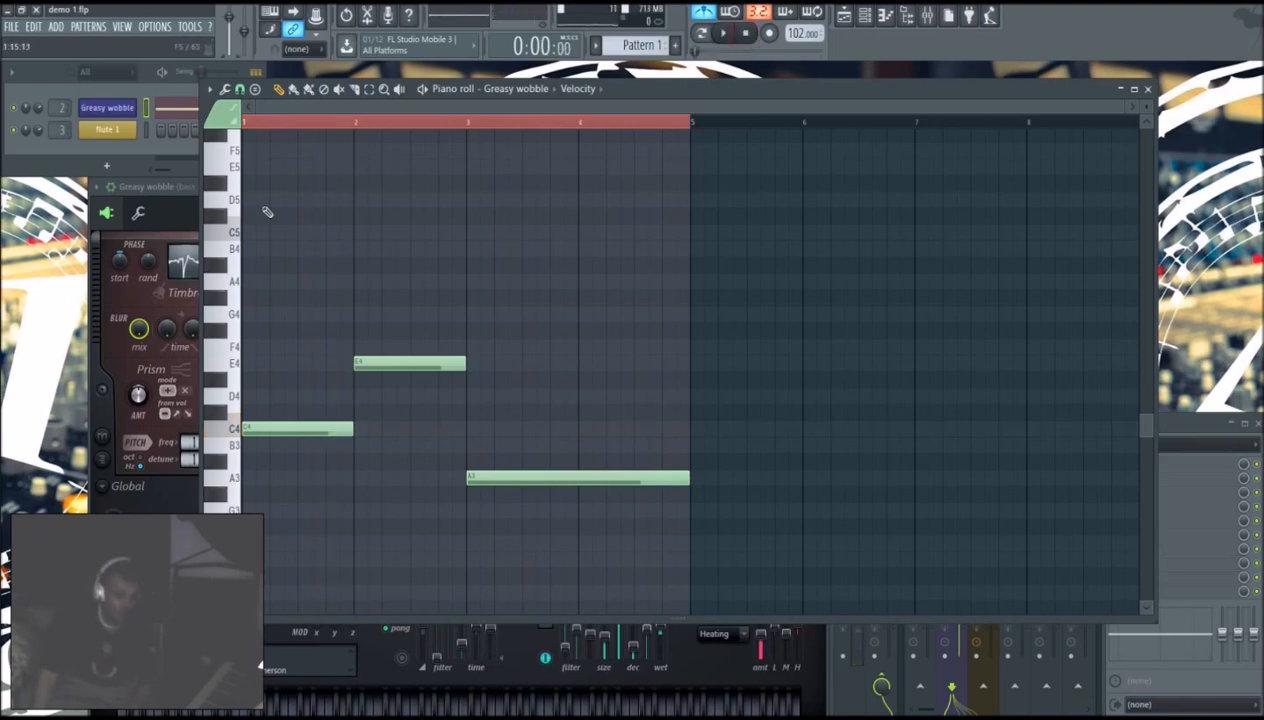
click(158, 187)
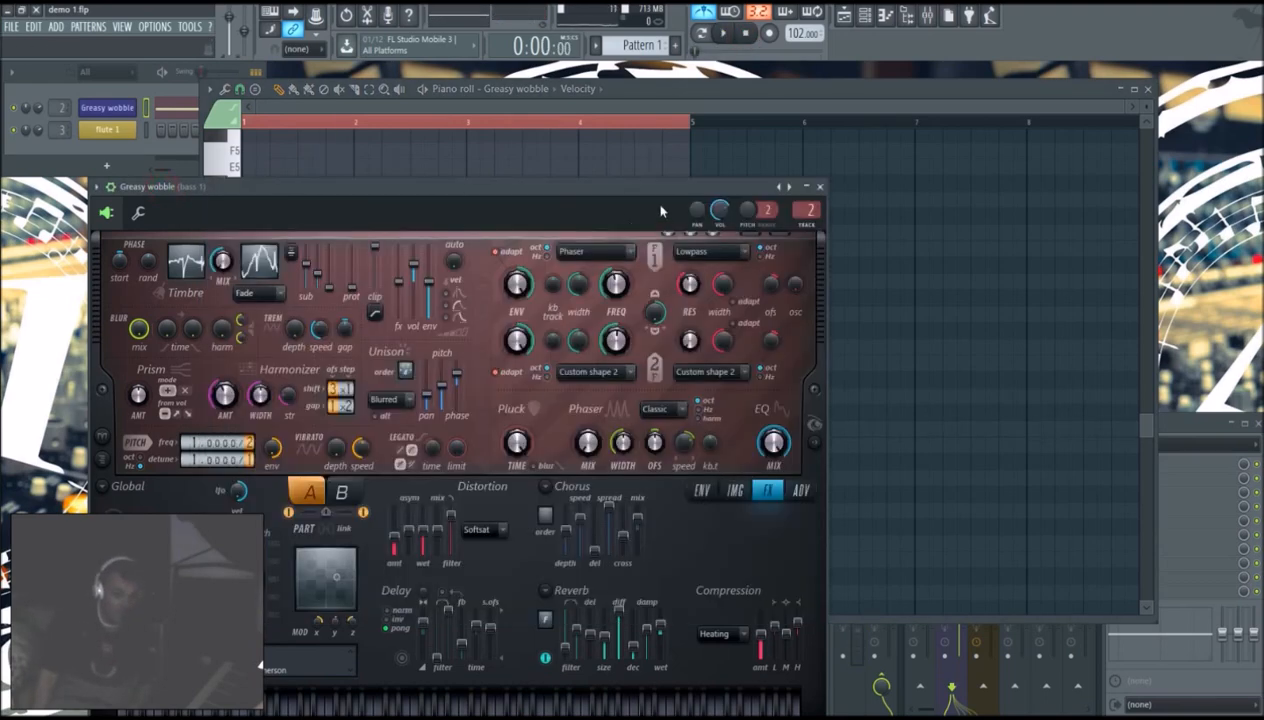
click(782, 187)
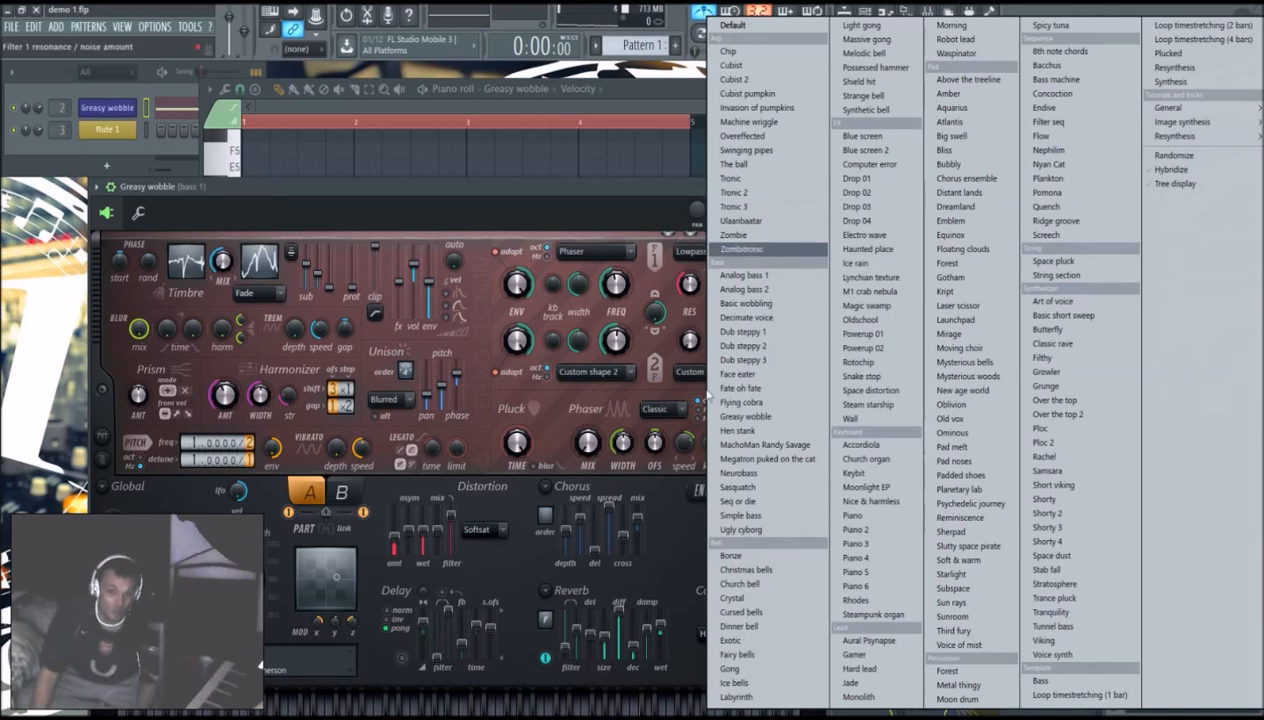
click(745, 501)
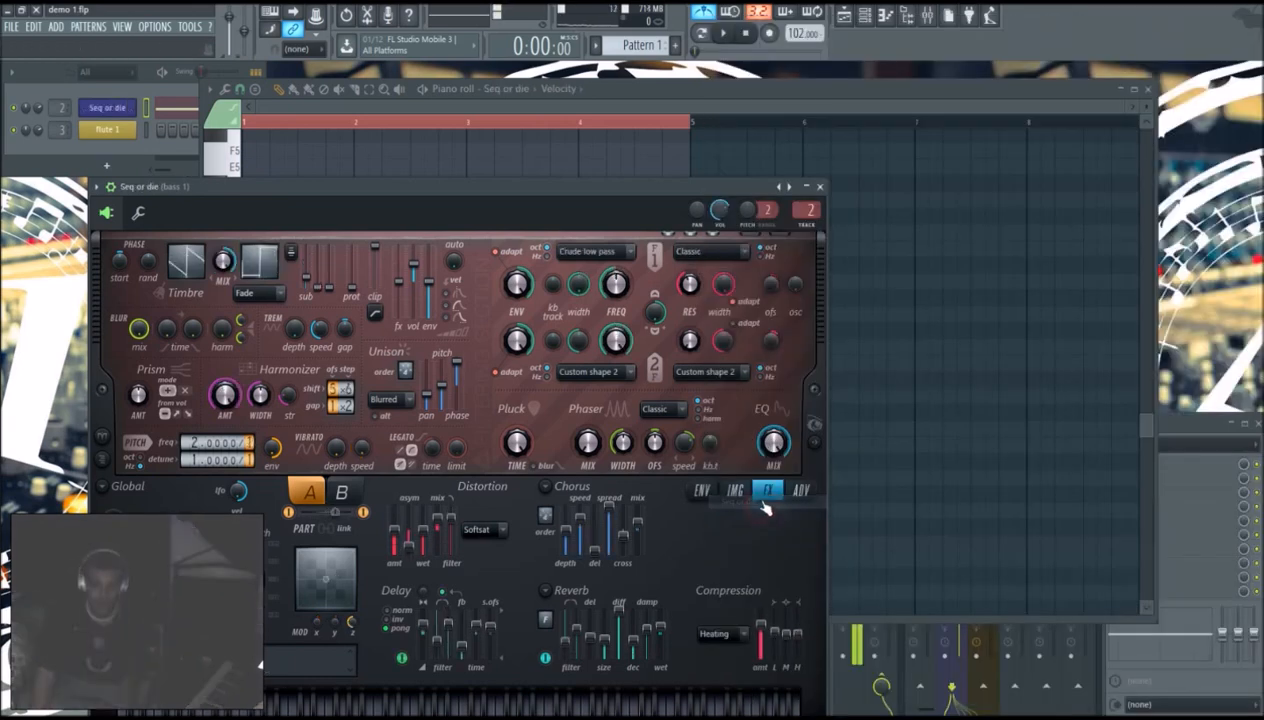
Step: Audition other bass presets against the looping pattern, stepping back from Ugly cyborg through Sasquatch, Neurobass and Greasy wobble, and load Dub steppy 1
click(779, 187)
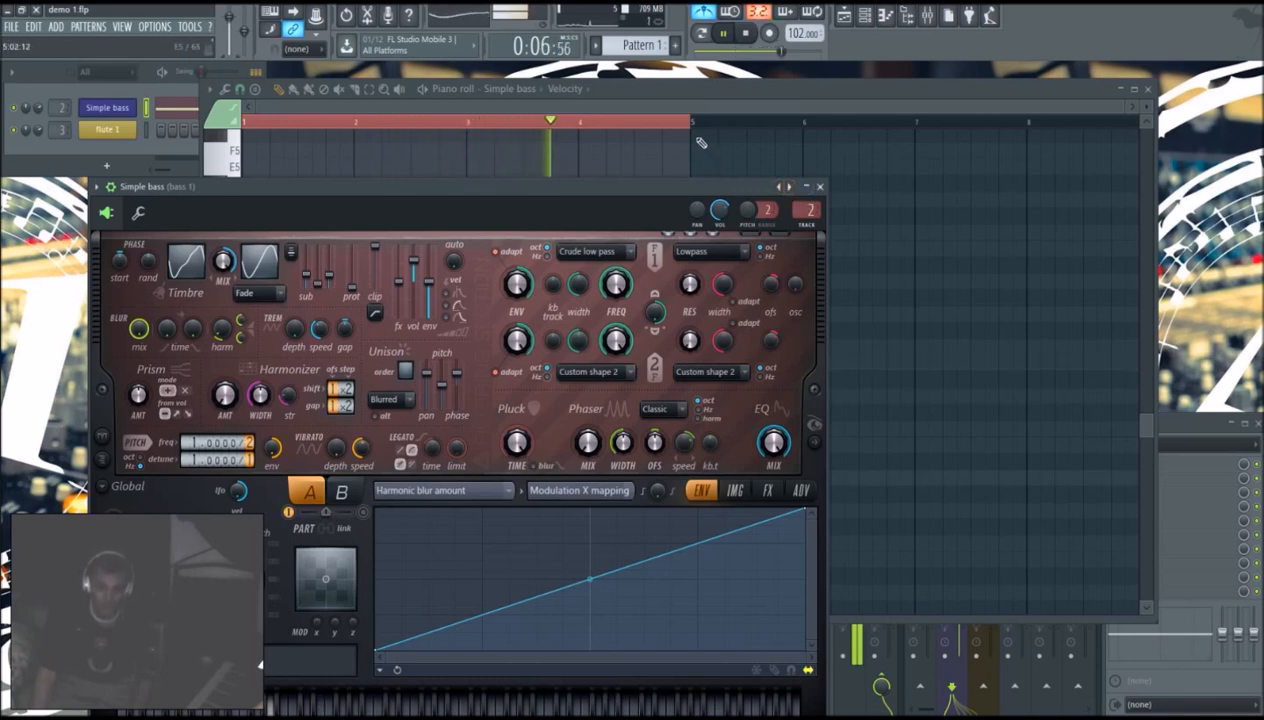
click(789, 187)
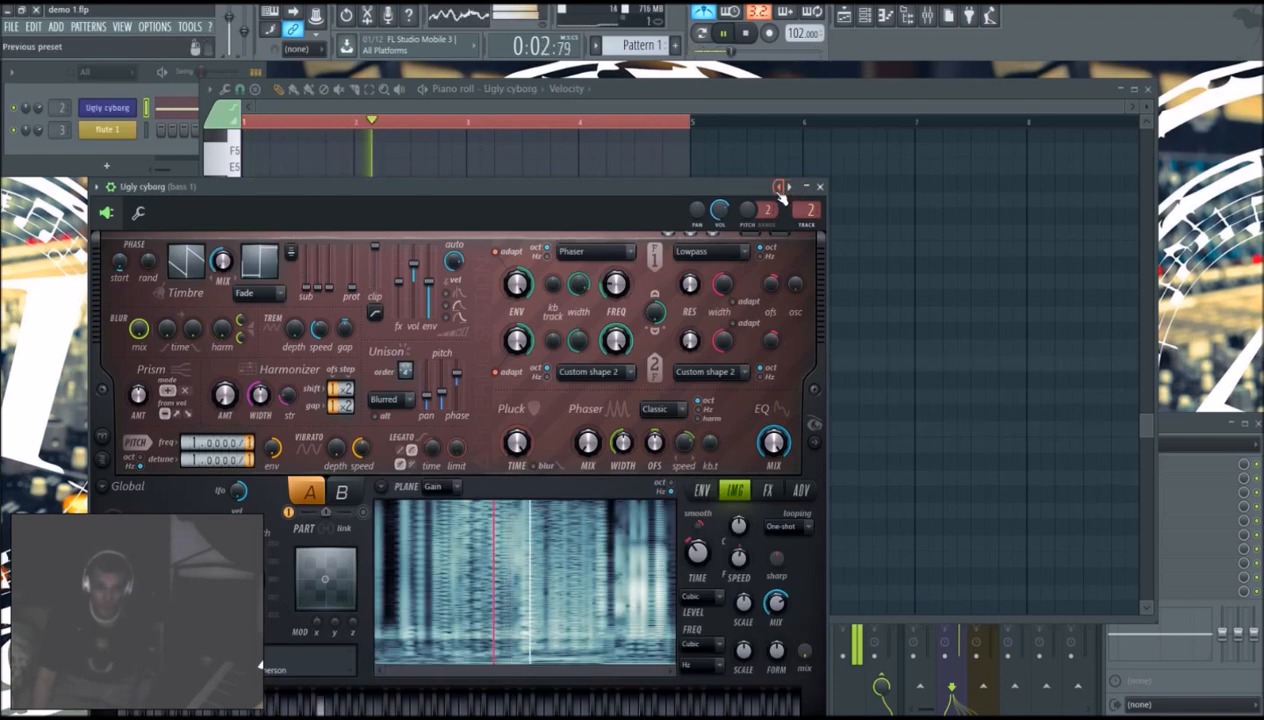
click(778, 187)
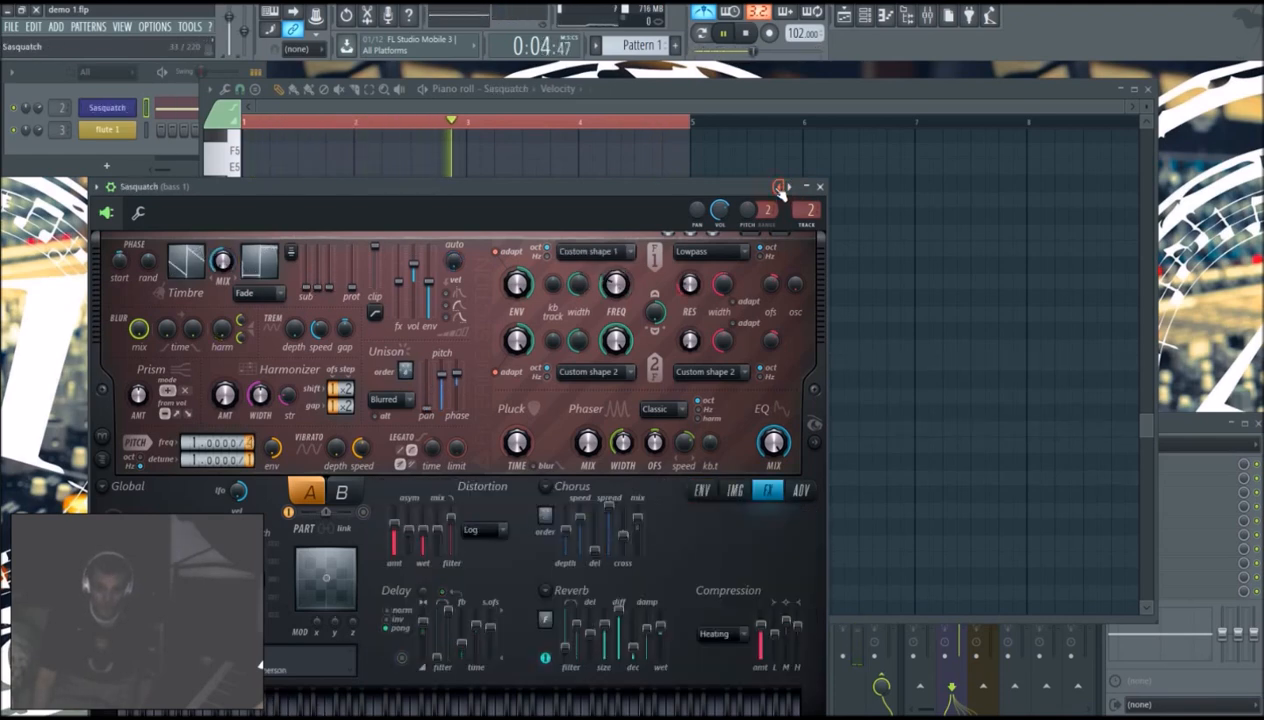
click(781, 189)
key(space)
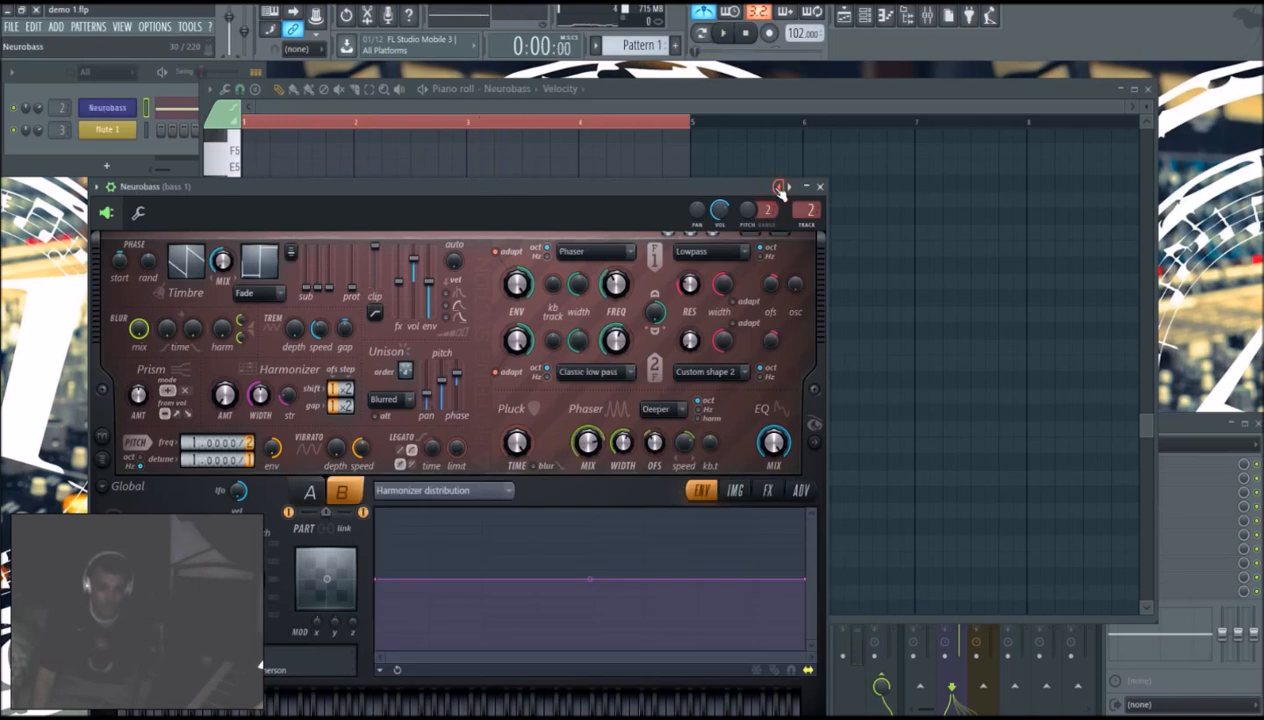
key(space)
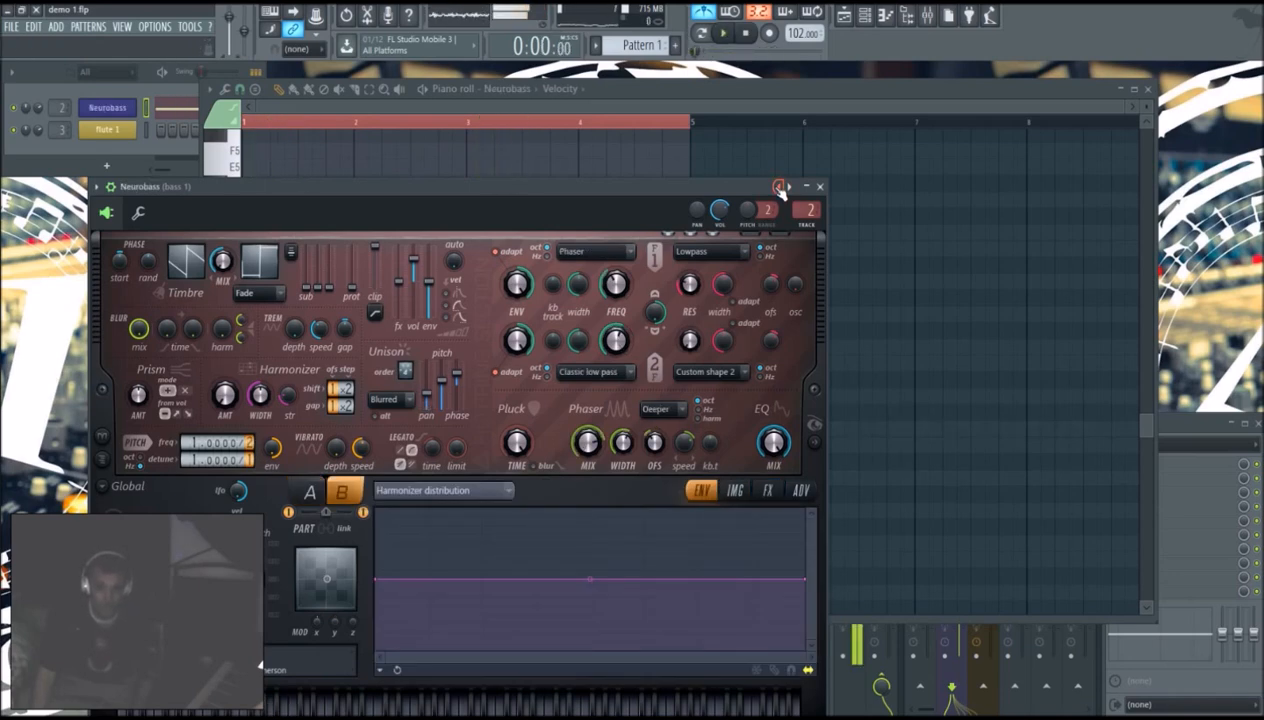
click(779, 188)
click(779, 188)
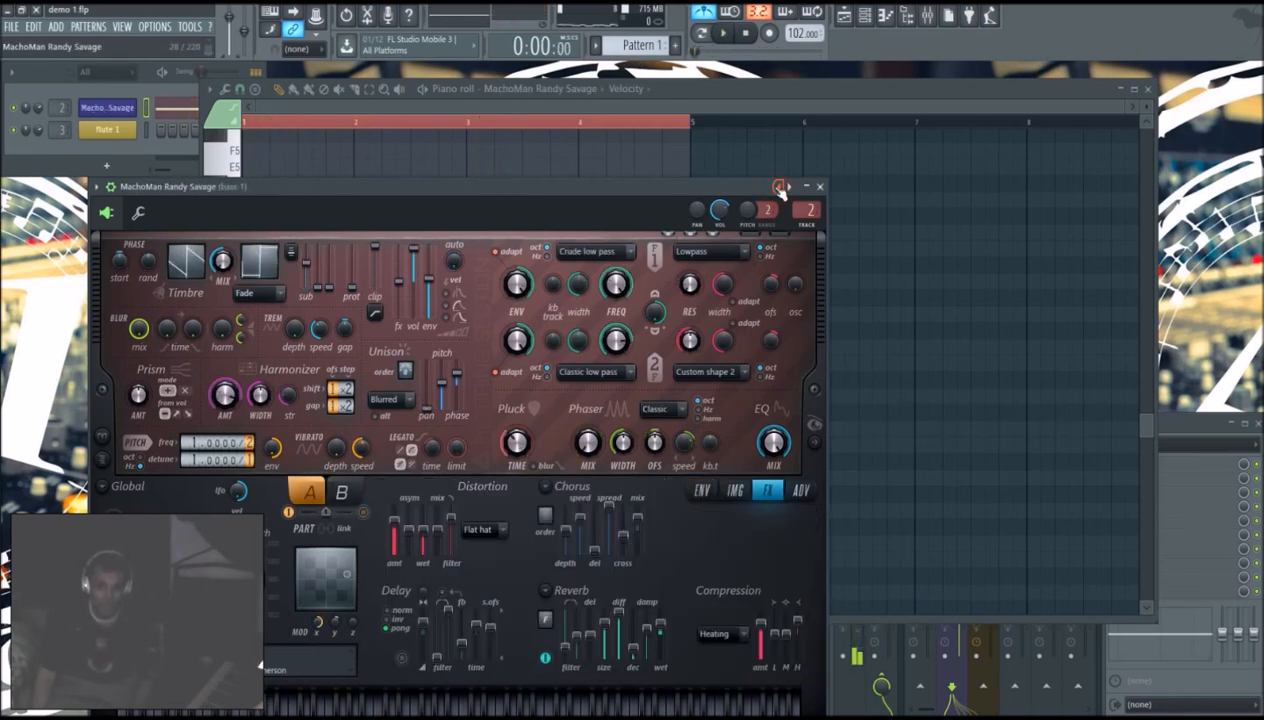
click(779, 188)
key(space)
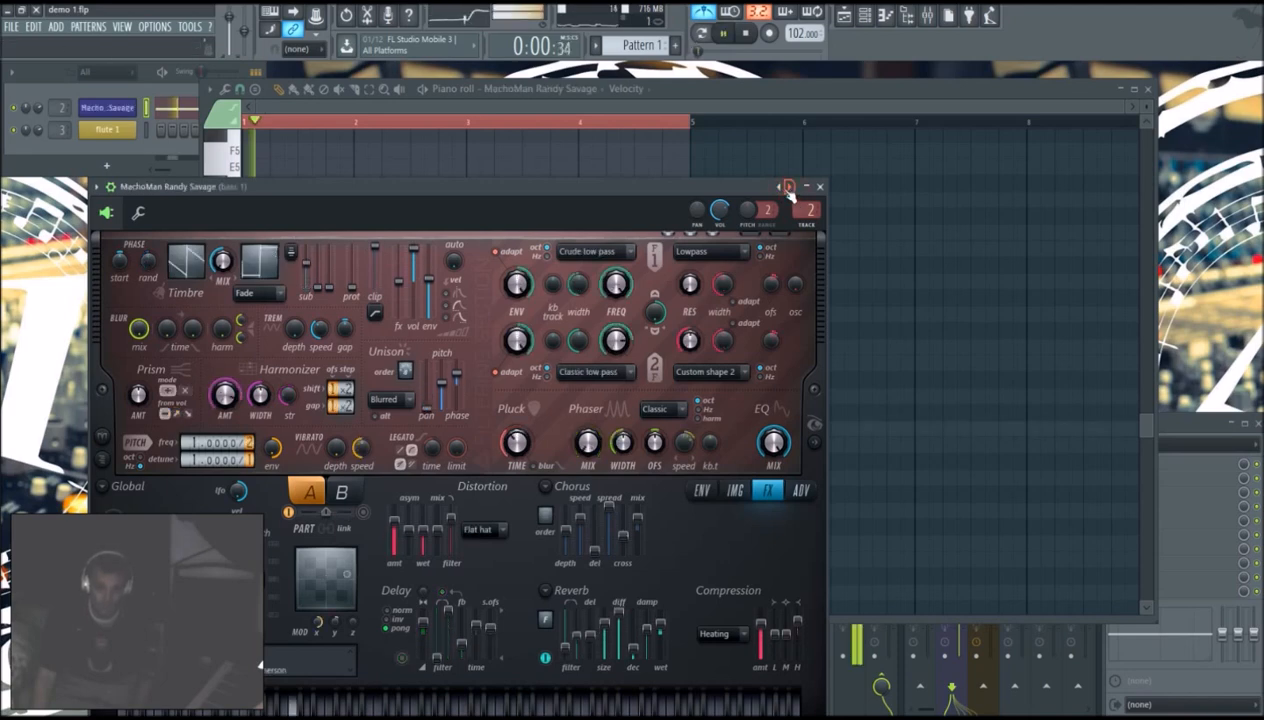
click(779, 188)
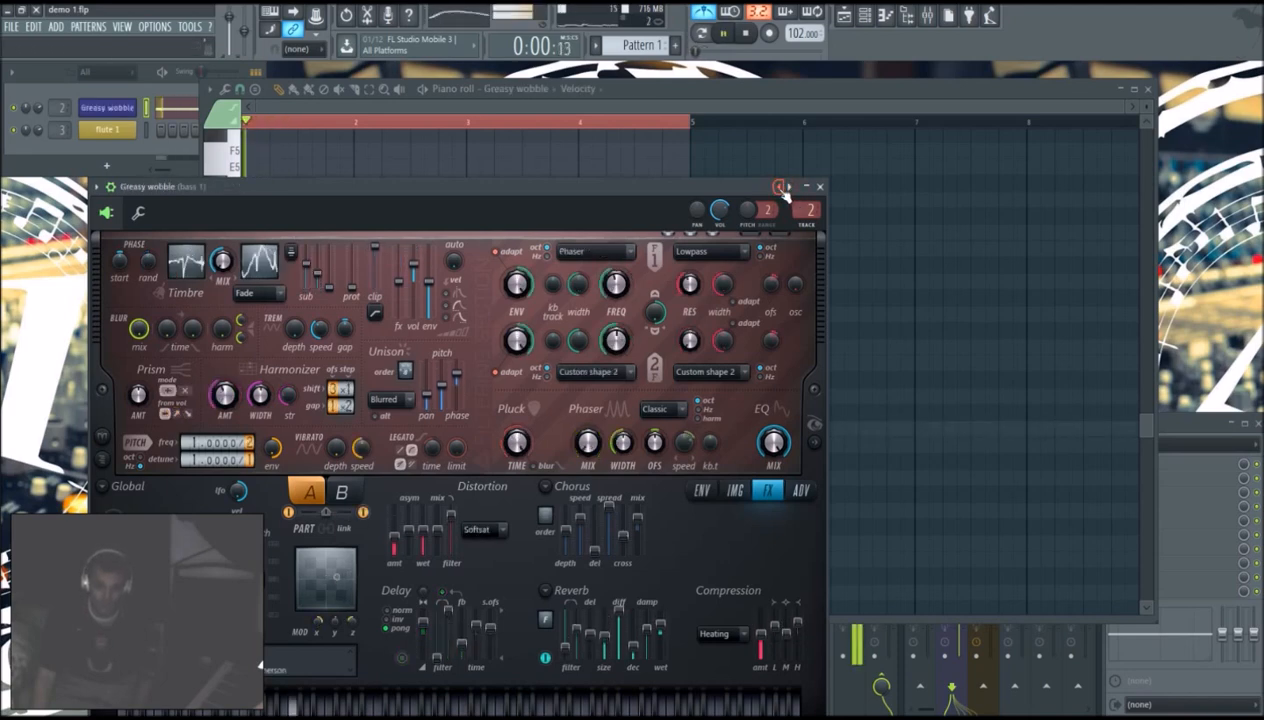
click(780, 188)
click(780, 188)
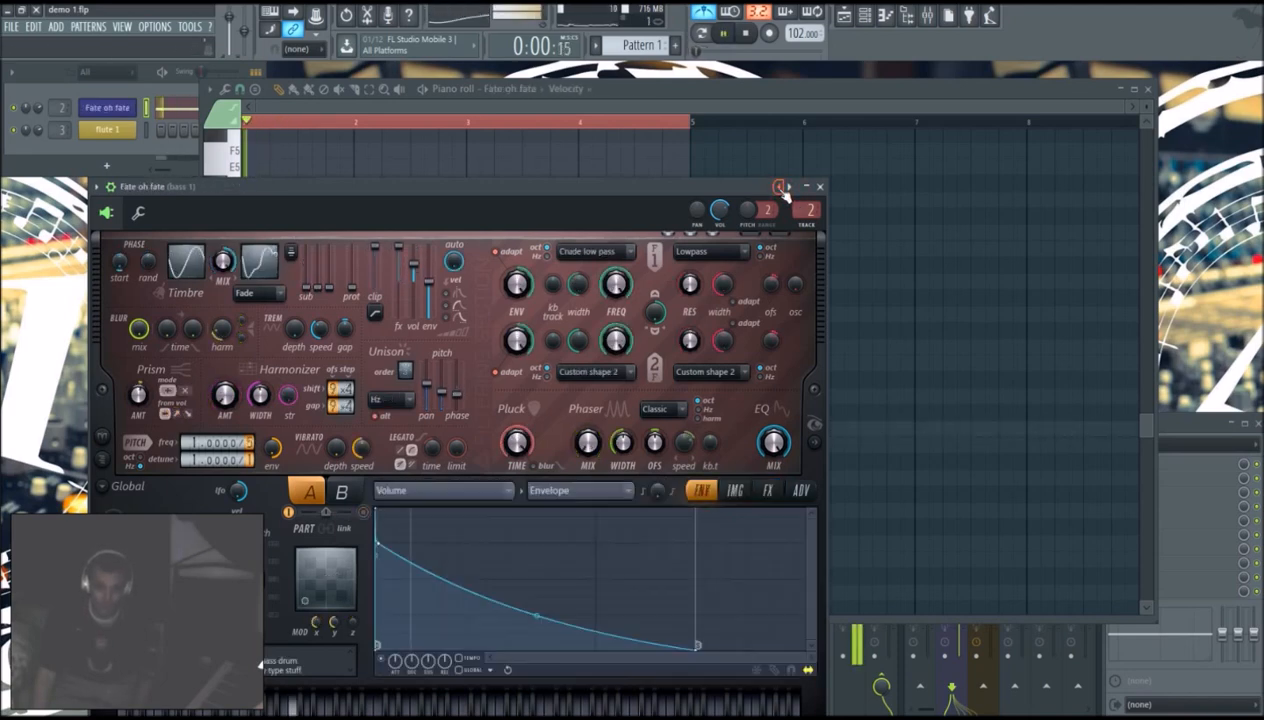
click(780, 188)
click(780, 188)
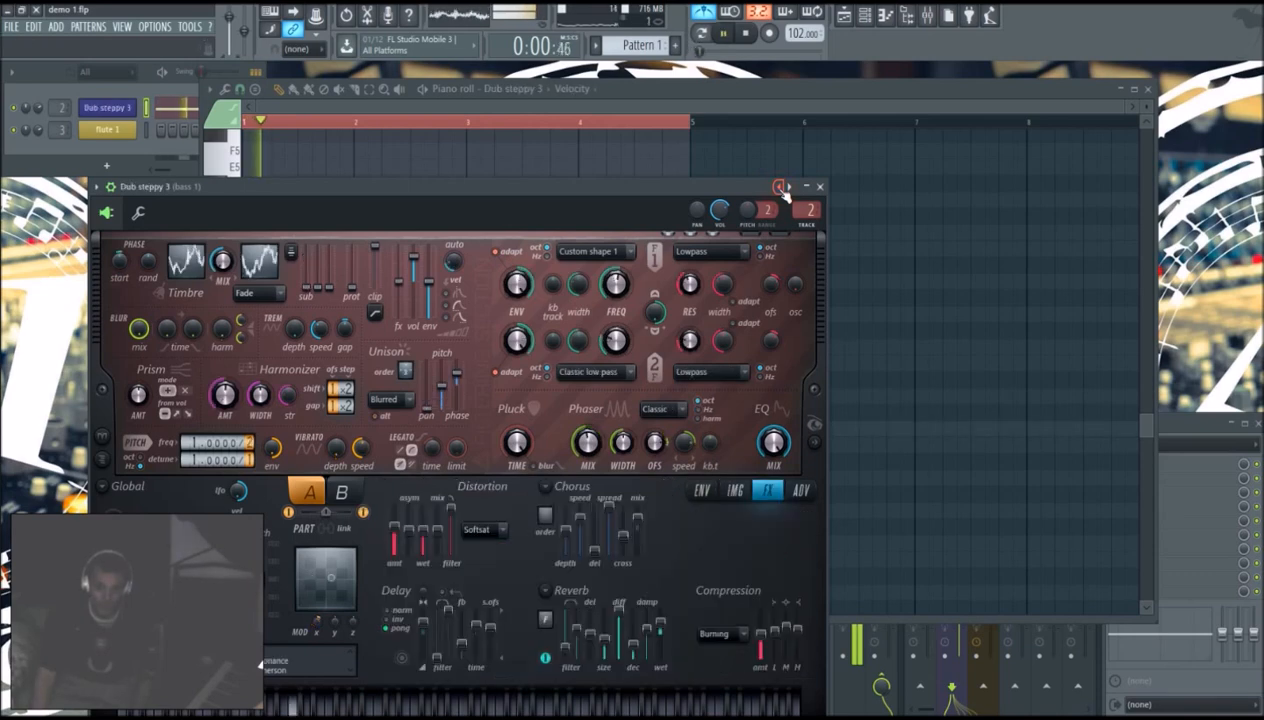
click(780, 188)
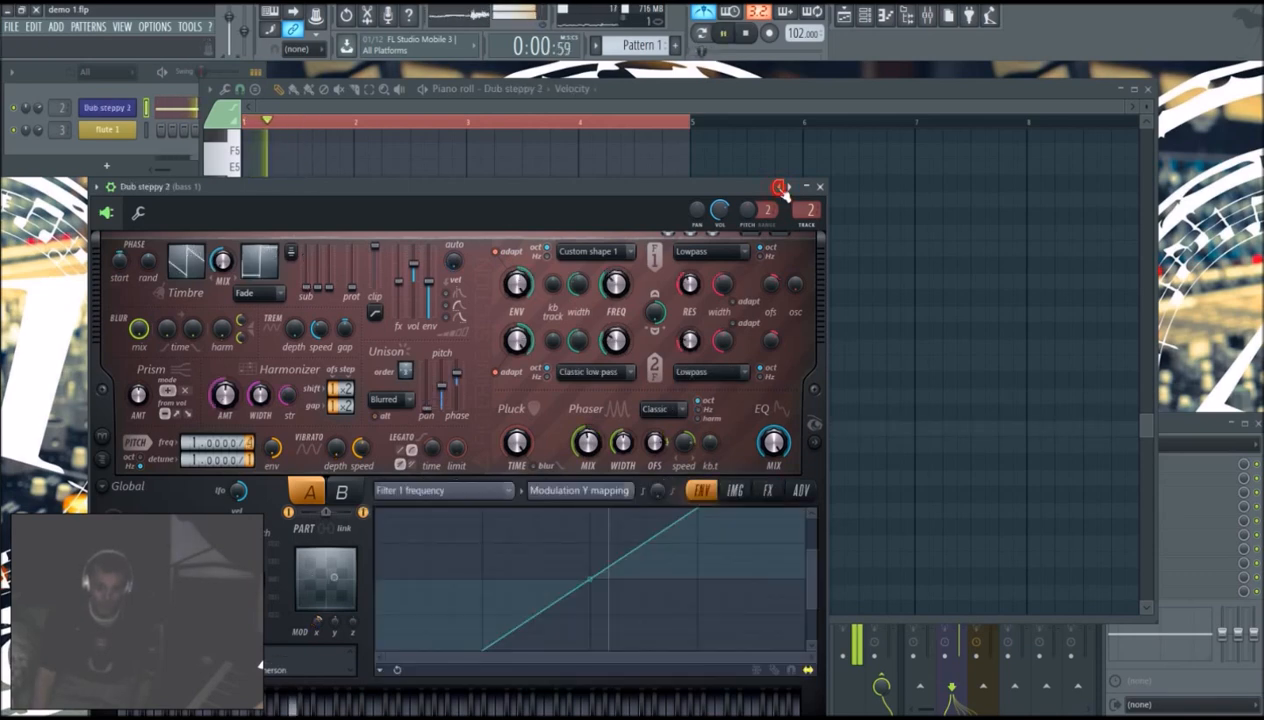
click(780, 188)
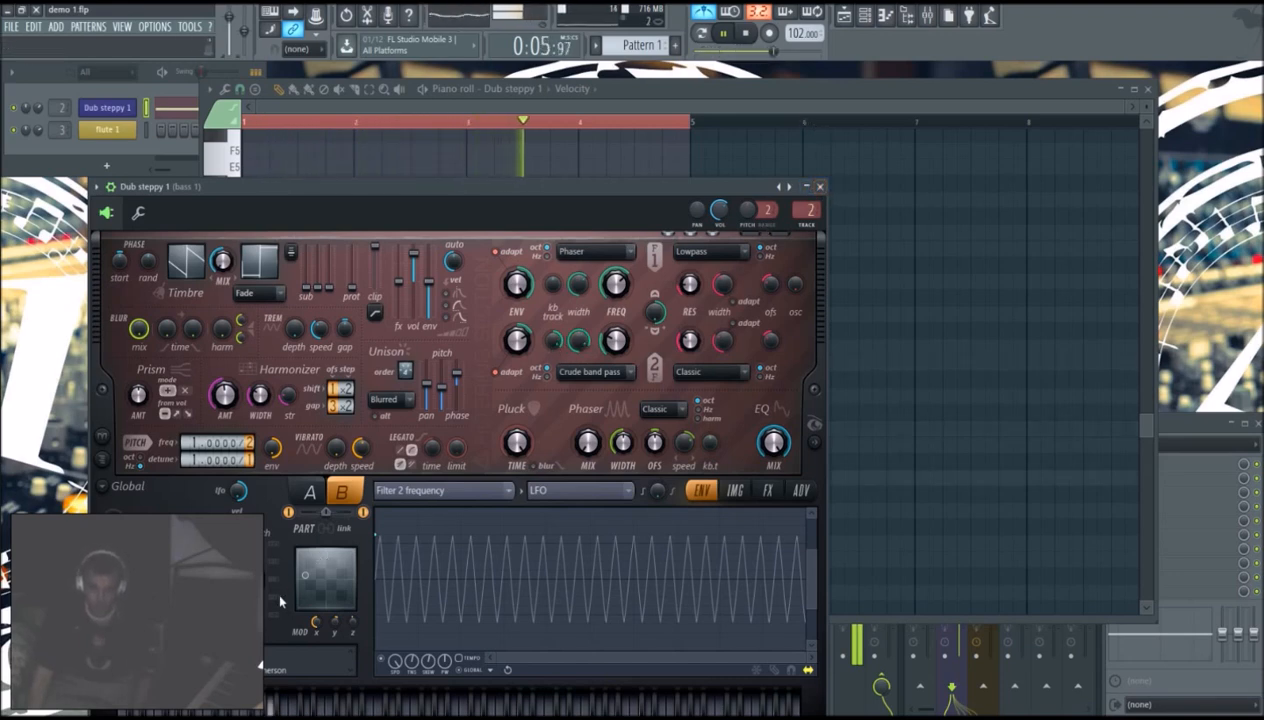
Step: Move the XY modulation point of the Dub steppy 1 preset toward the pad's lower-left corner, stop playback and close the plugin
mouse_move(305, 575)
mouse_down()
mouse_move(320, 573)
mouse_move(303, 591)
mouse_up()
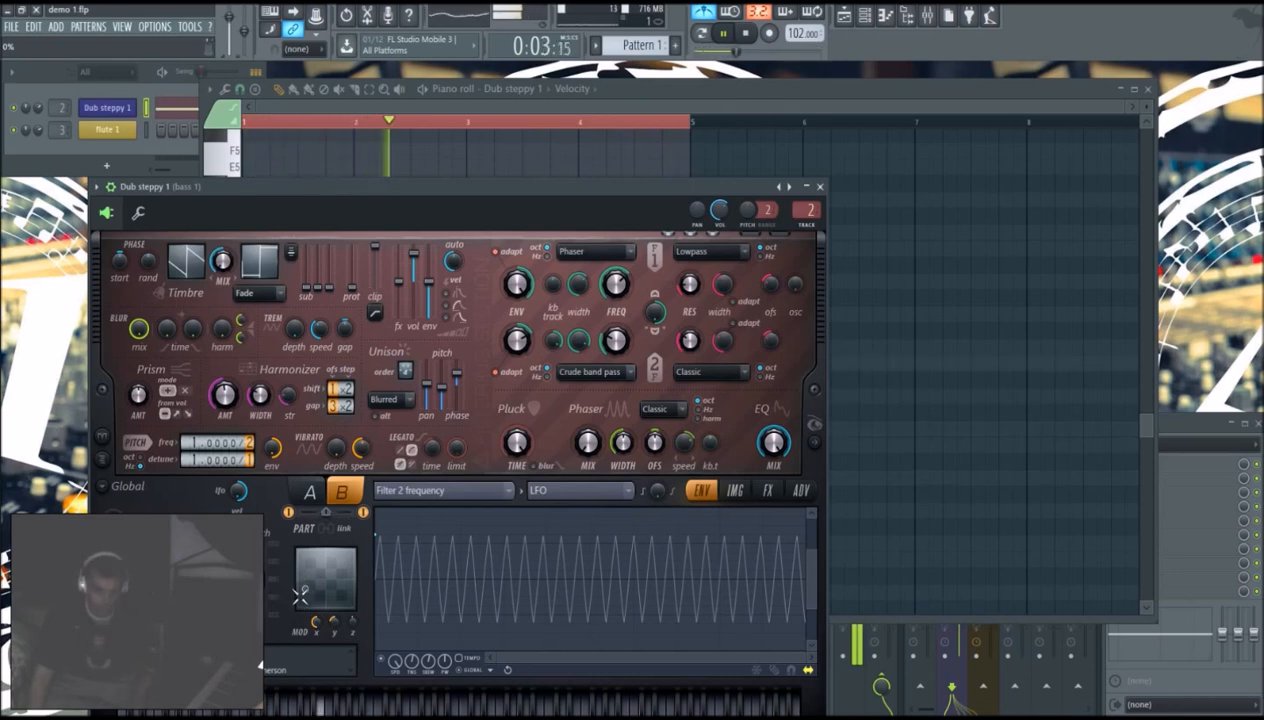
drag(309, 583, 306, 594)
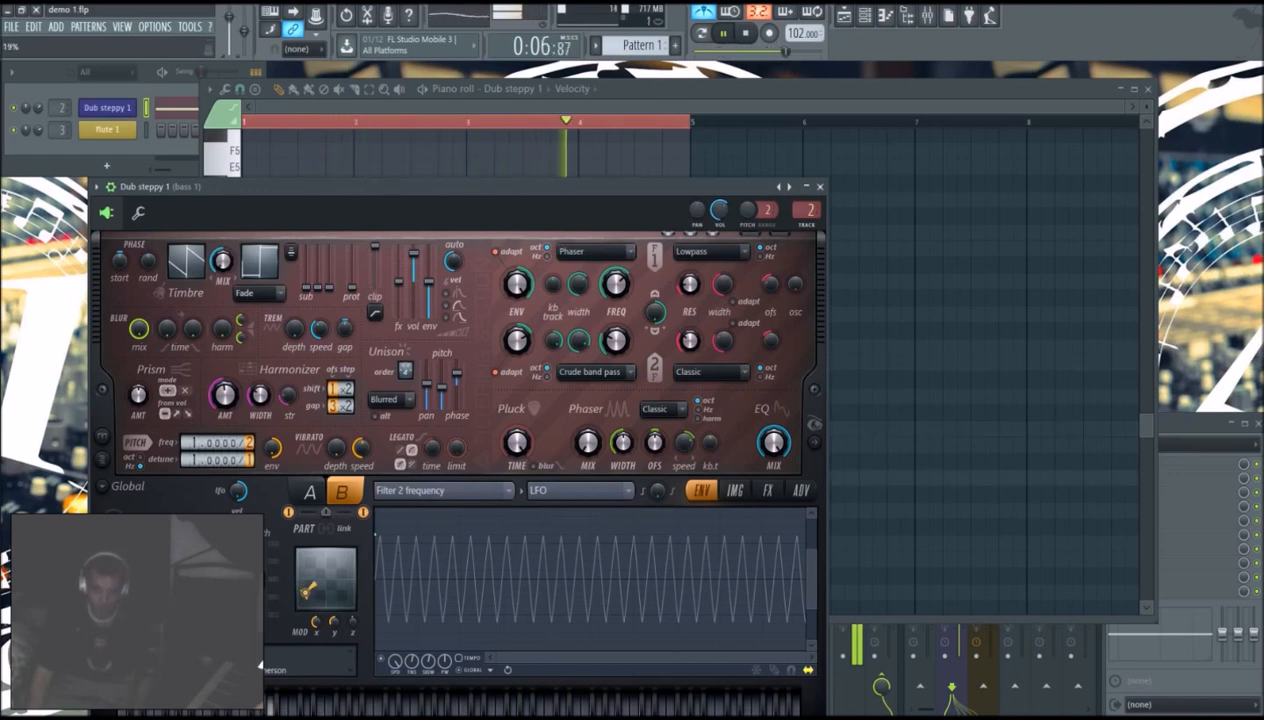
key(space)
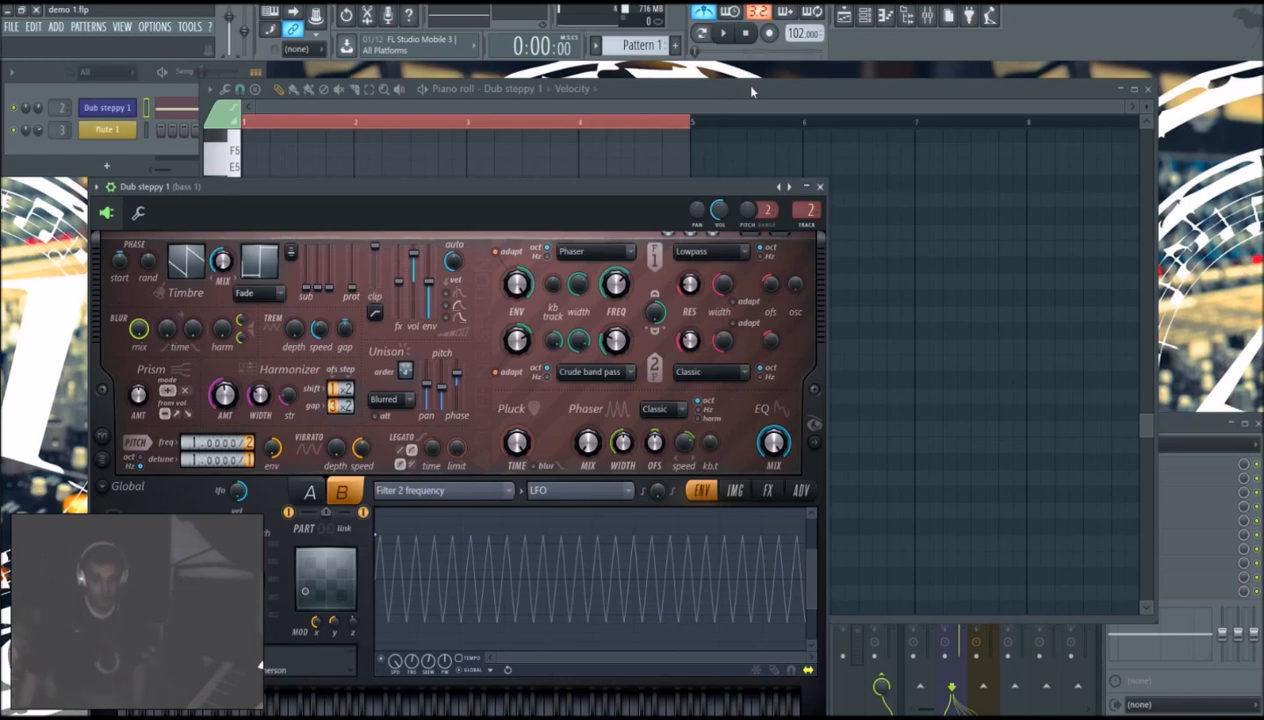
click(820, 187)
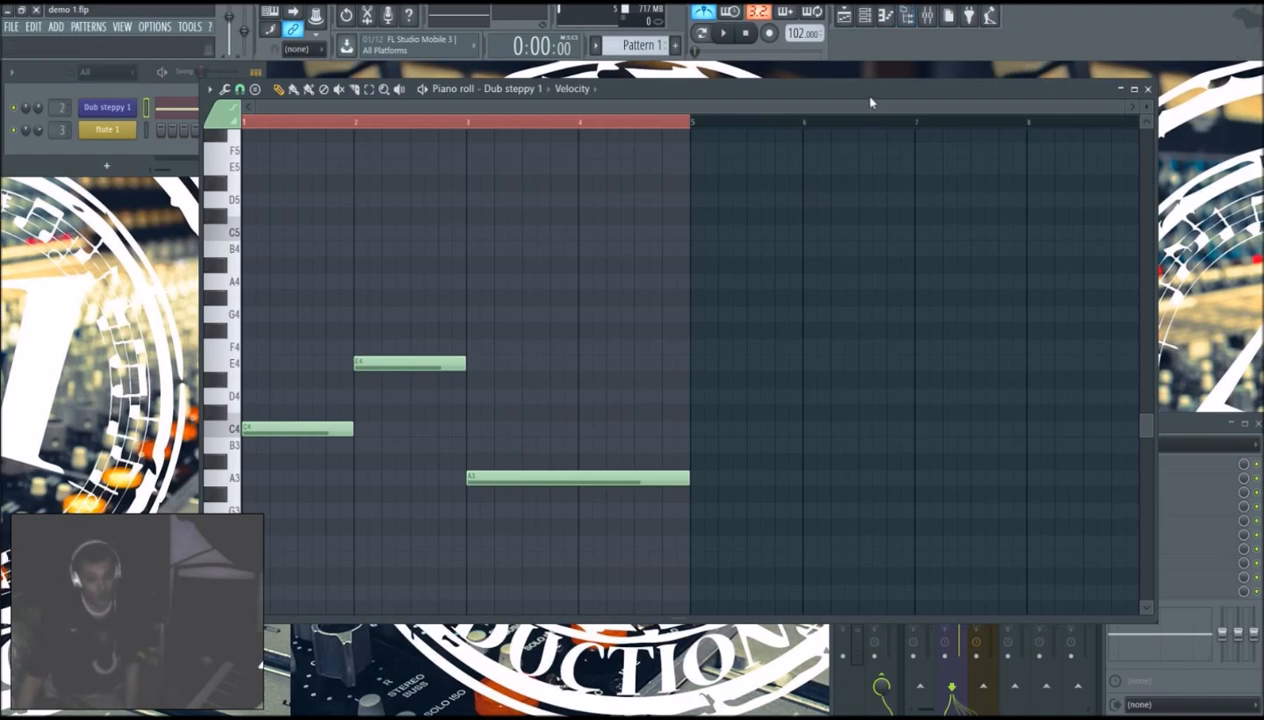
Step: Close the piano roll, show the playlist and move the Pattern 1 clip to the start of Track 1
click(1148, 91)
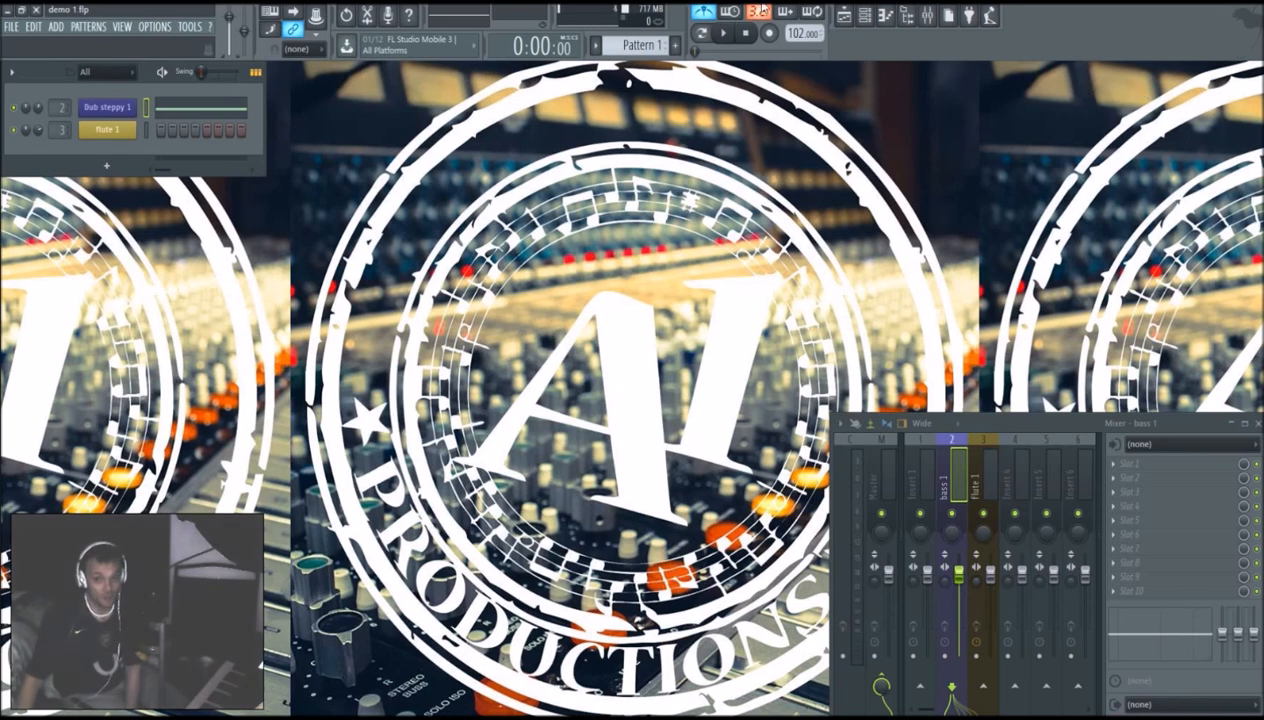
click(846, 17)
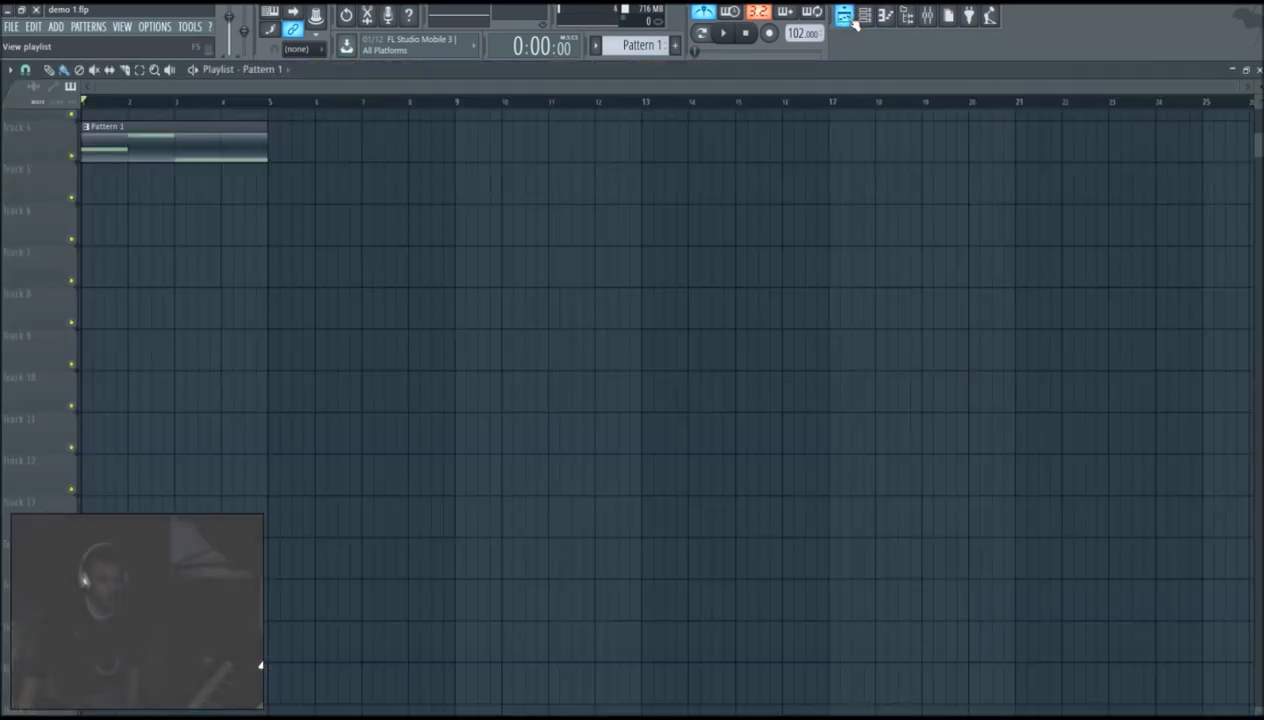
scroll(366, 365, up, 3)
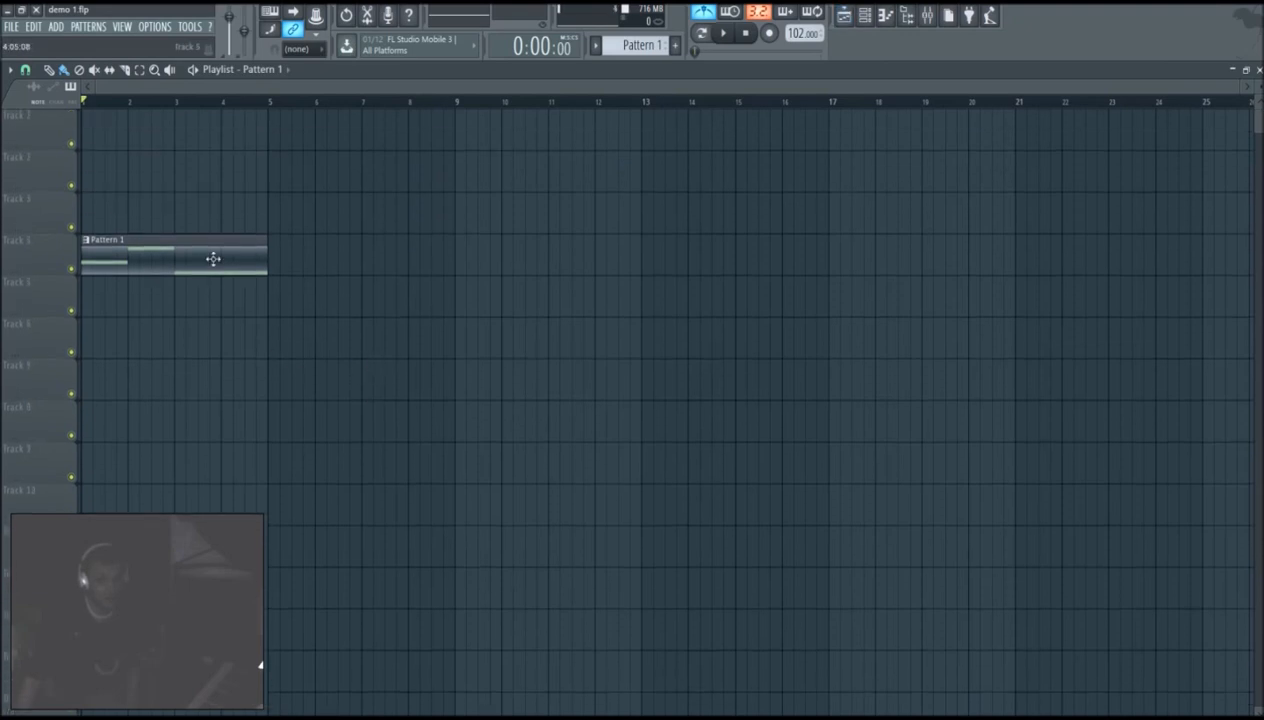
drag(166, 246, 166, 123)
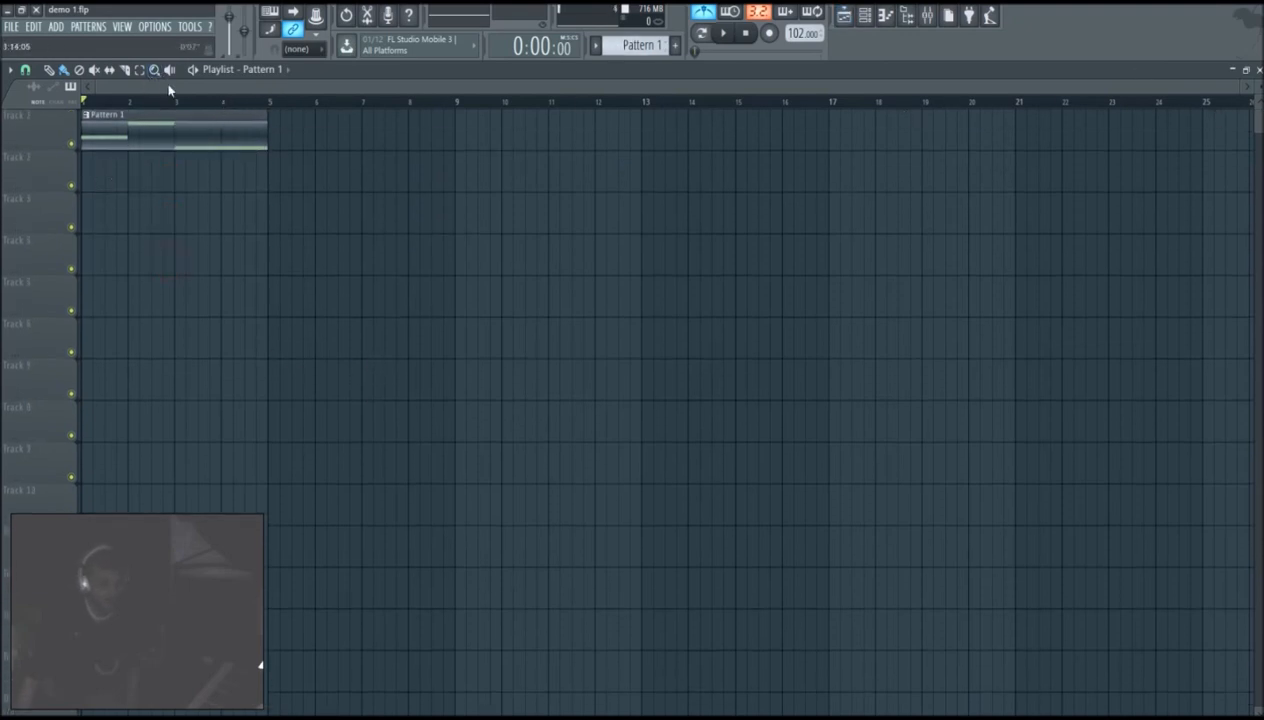
Step: Restore the maximized playlist and resize it to fill the space beside the channel rack and above the mixer
double_click(372, 79)
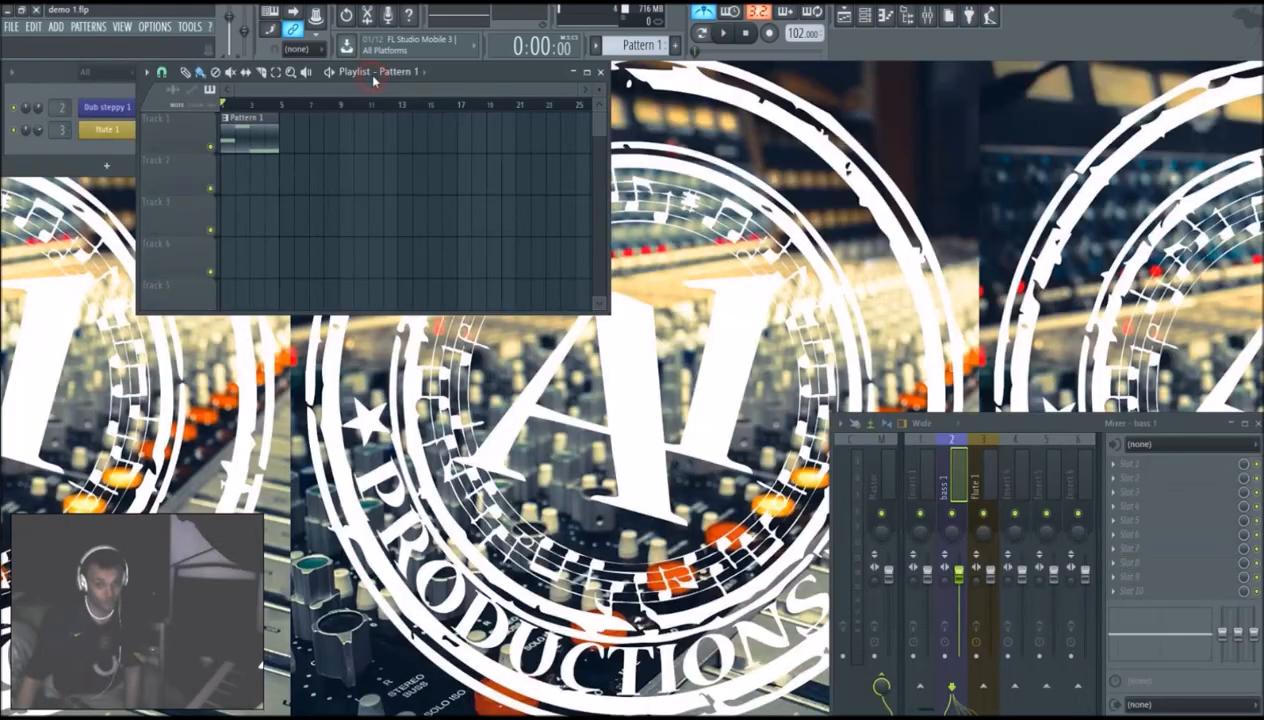
drag(458, 82, 1078, 91)
drag(795, 313, 288, 410)
Step: Rename playlist Track 1 as bass 1 and give it the bass channel's blue-purple color
right_click(322, 142)
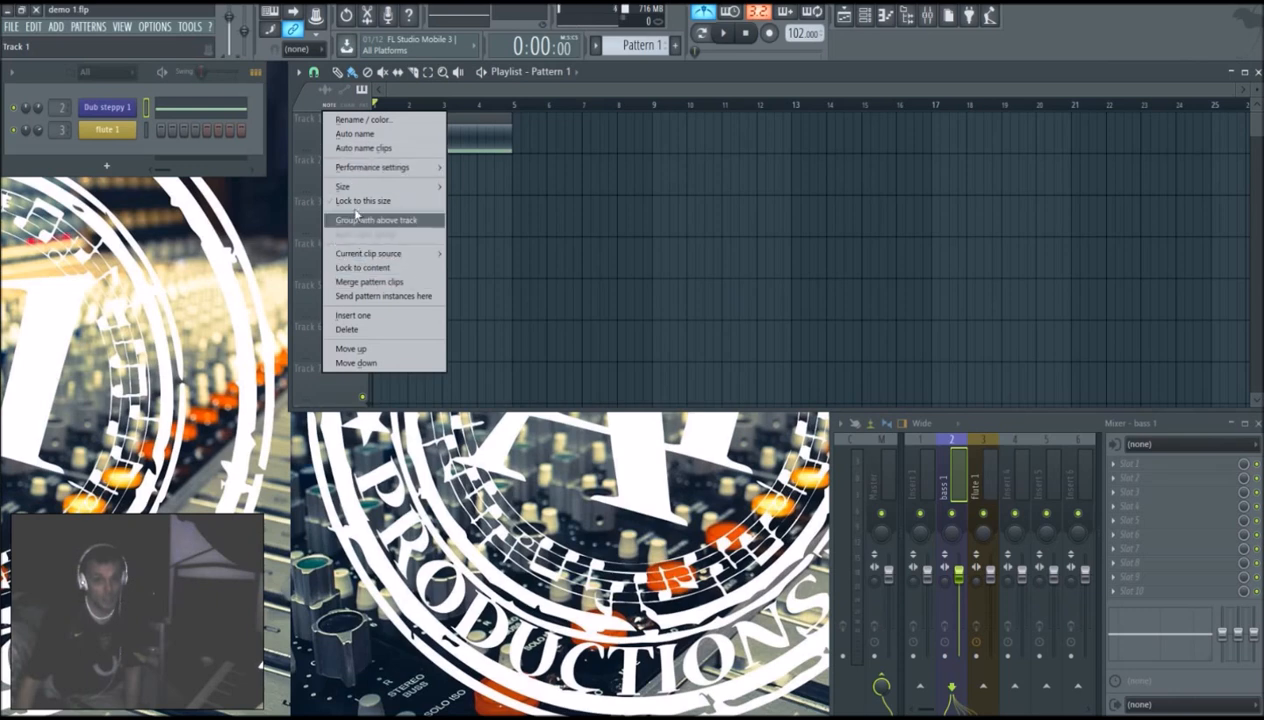
click(384, 121)
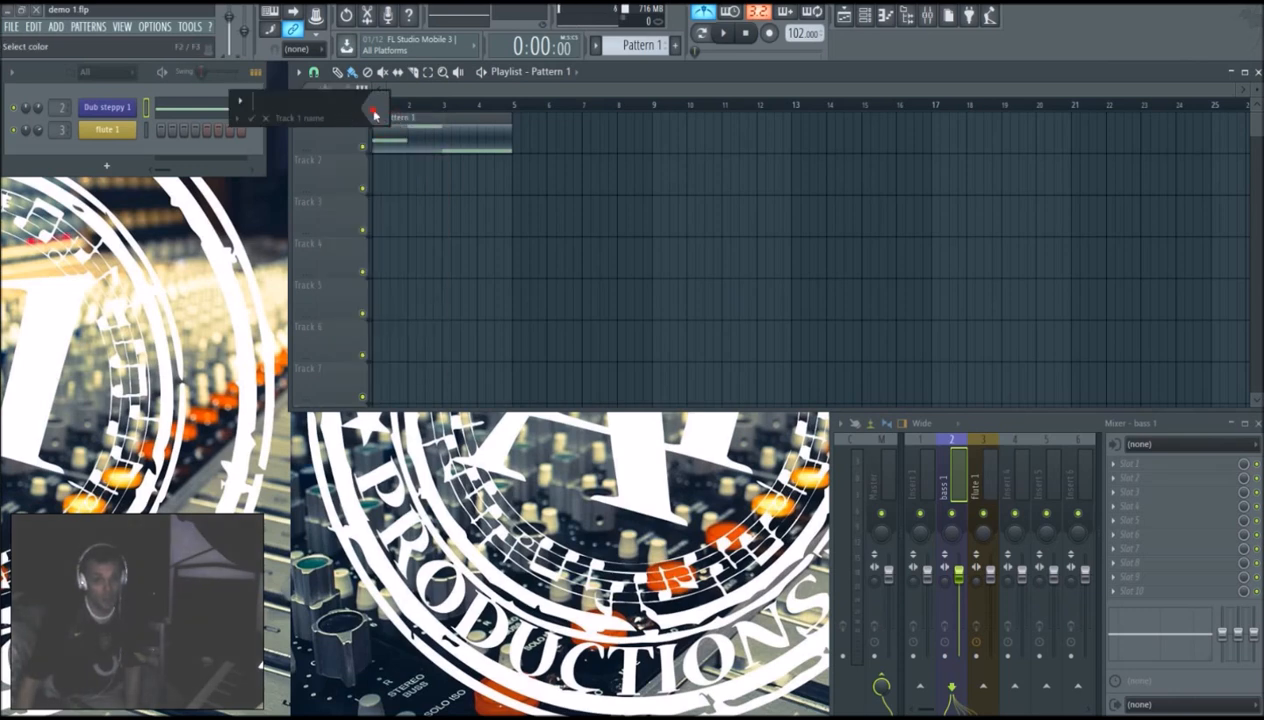
click(379, 118)
click(395, 168)
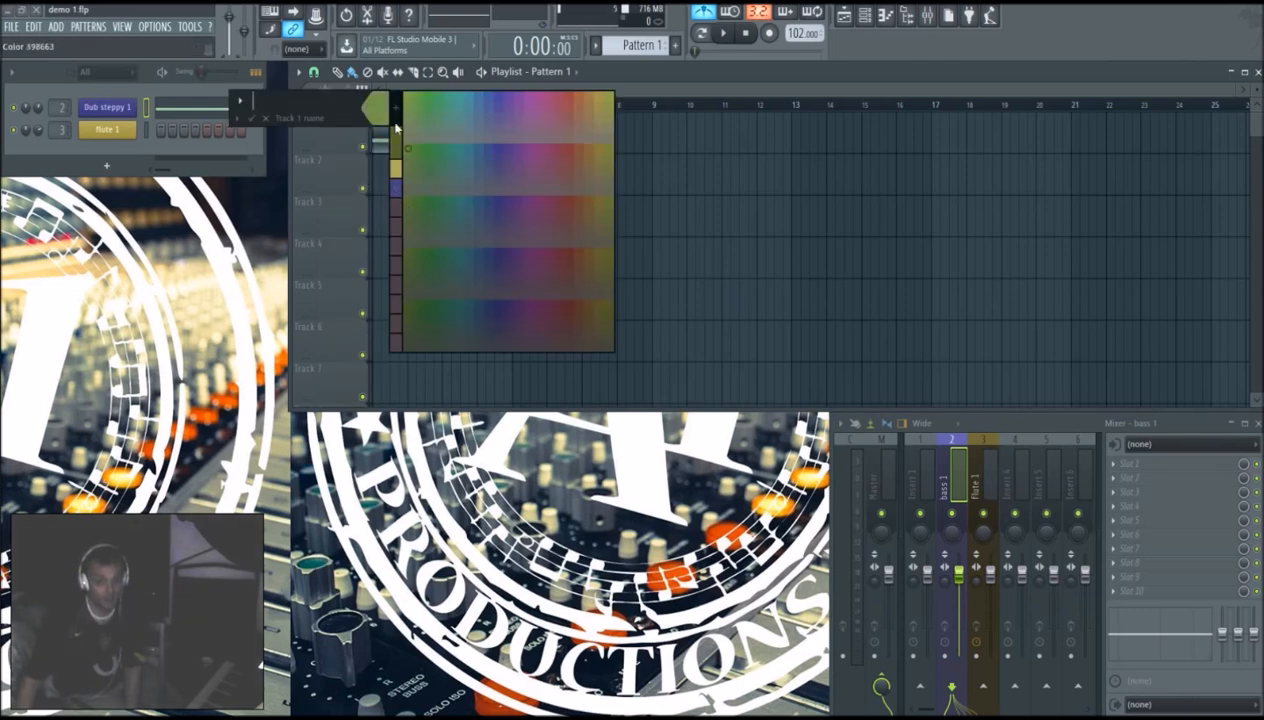
click(398, 190)
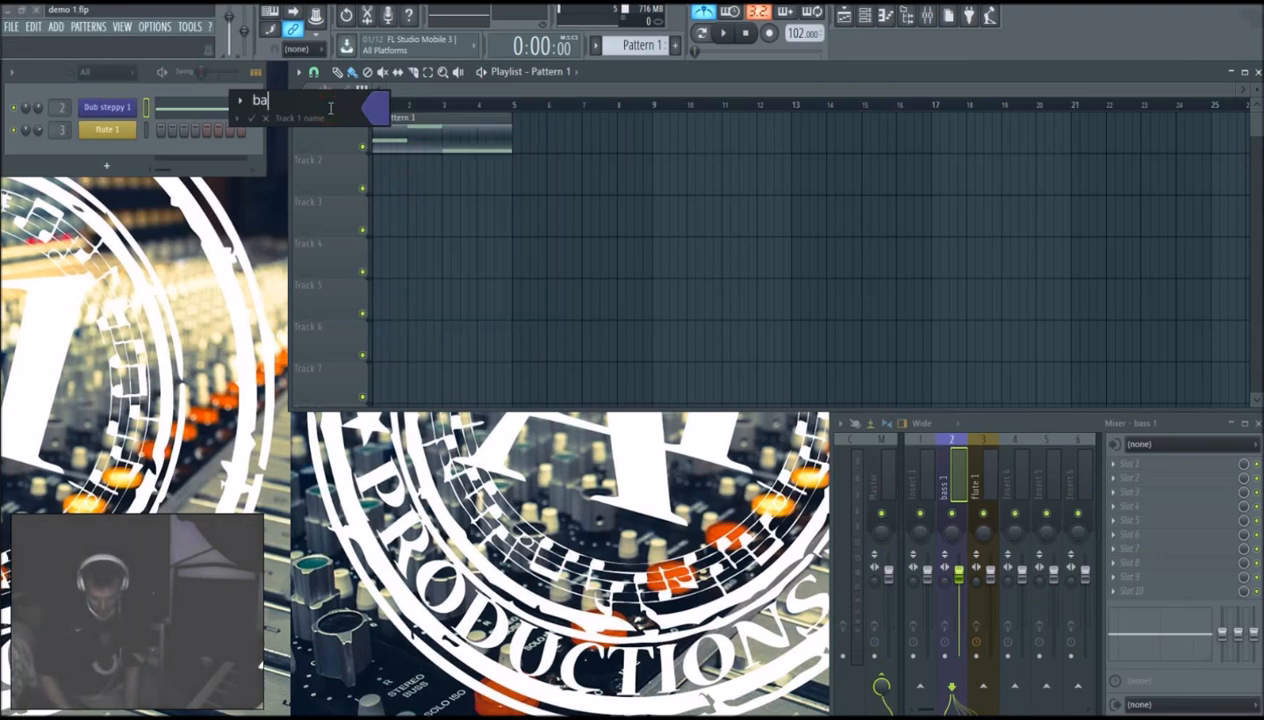
text(1)
key(Return)
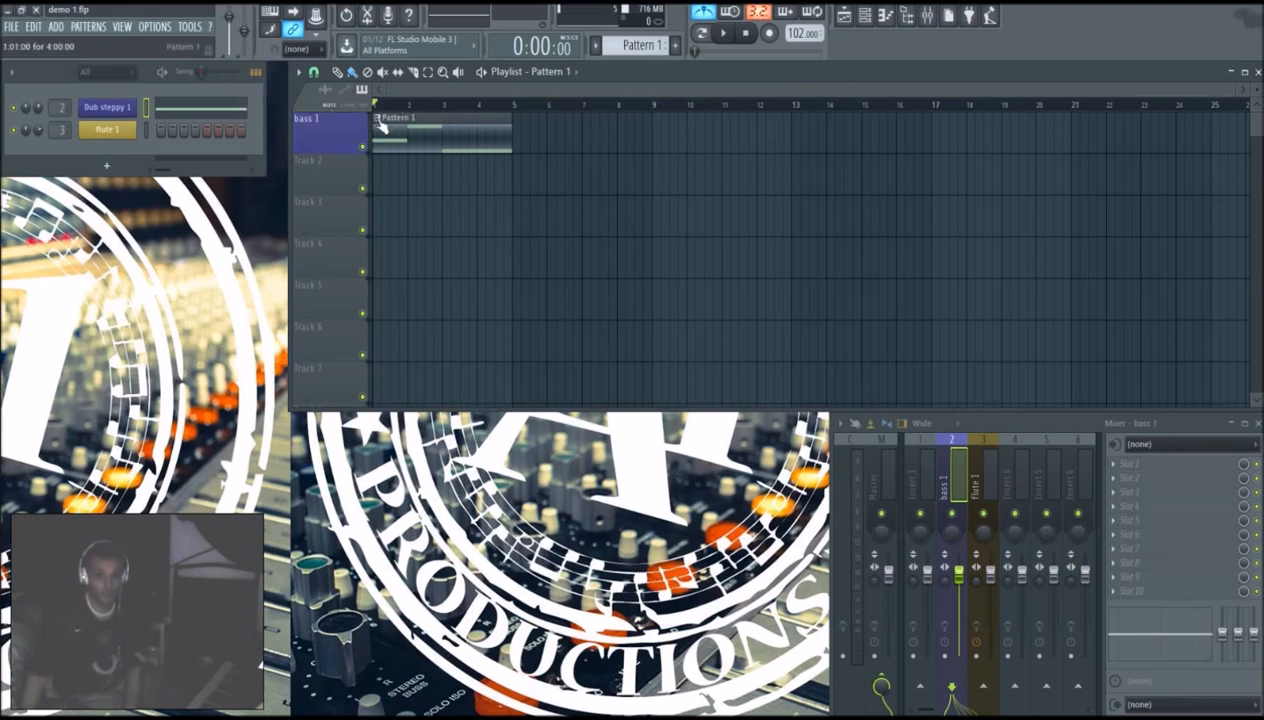
Step: Rename the Pattern 1 clip as bass 1 and color it the same blue-purple as its track
right_click(379, 124)
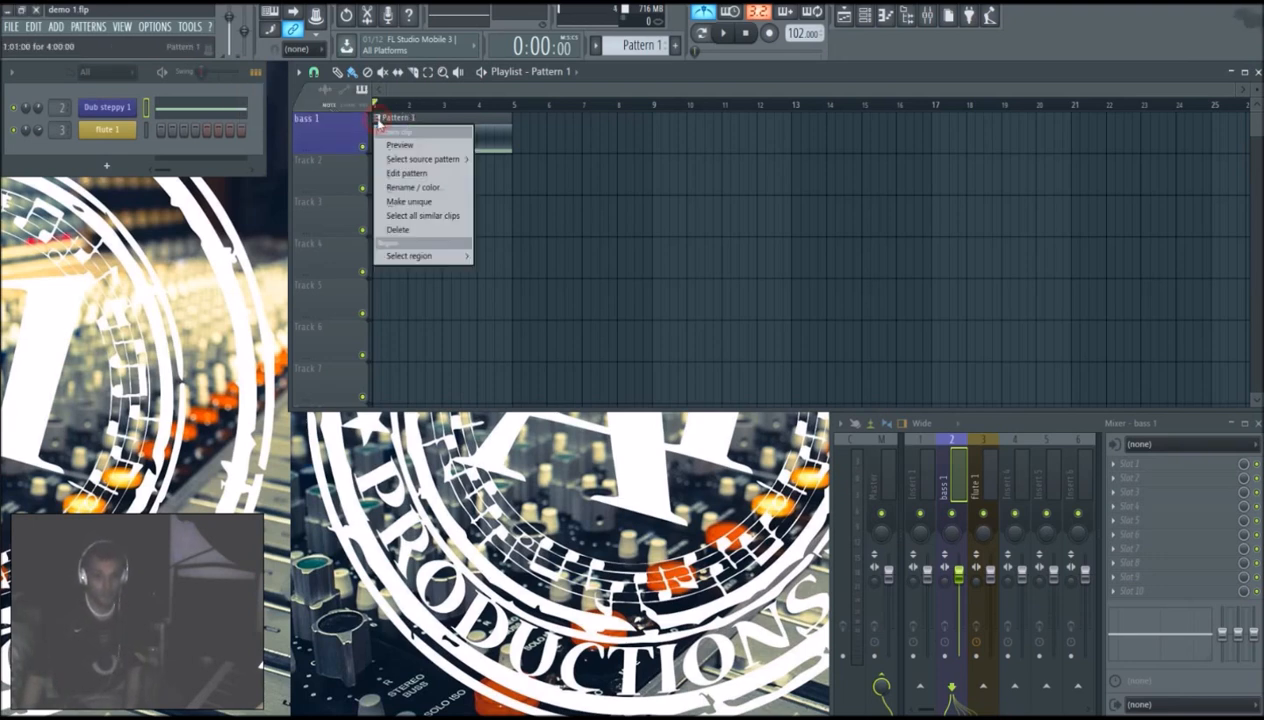
click(418, 189)
click(413, 189)
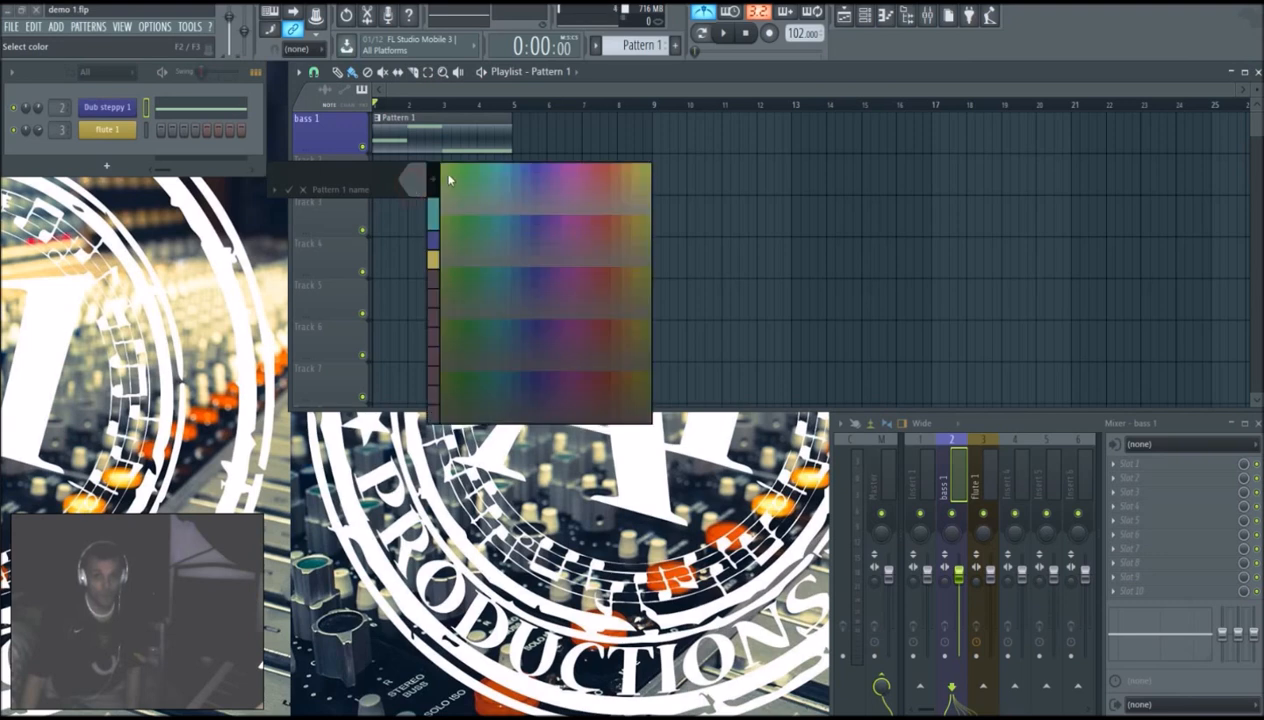
click(434, 243)
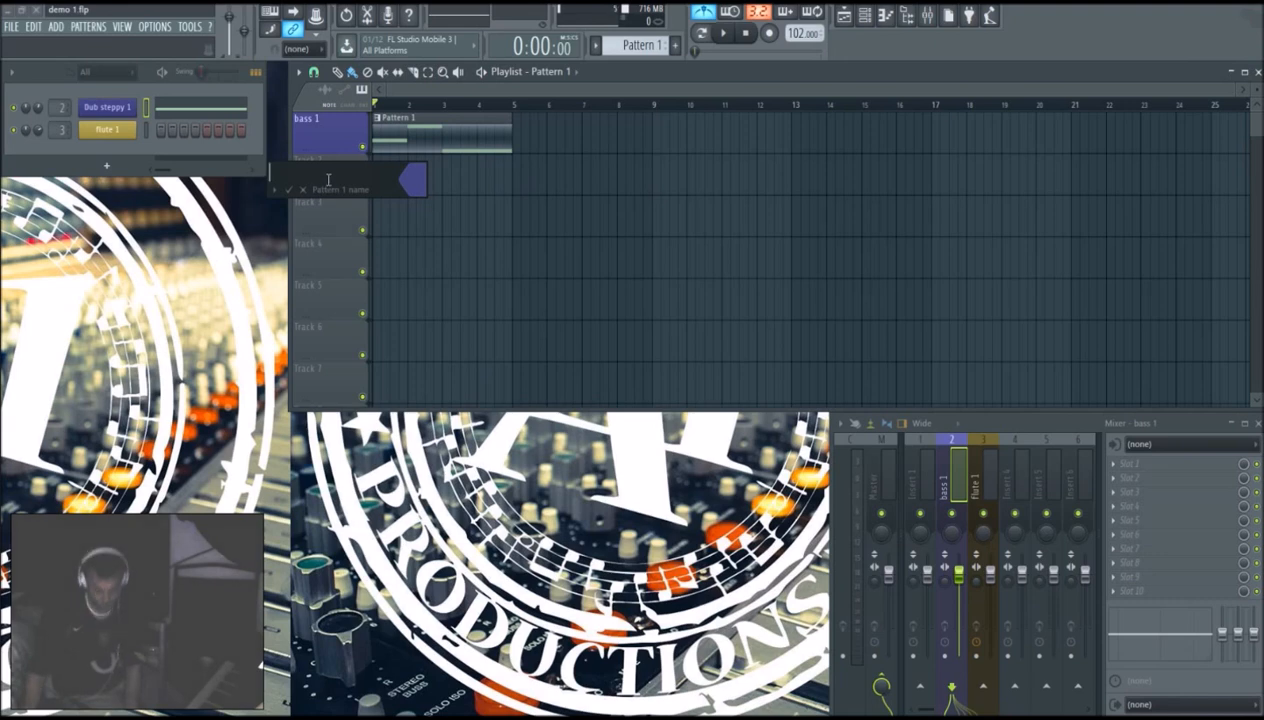
text(ss 1)
key(Return)
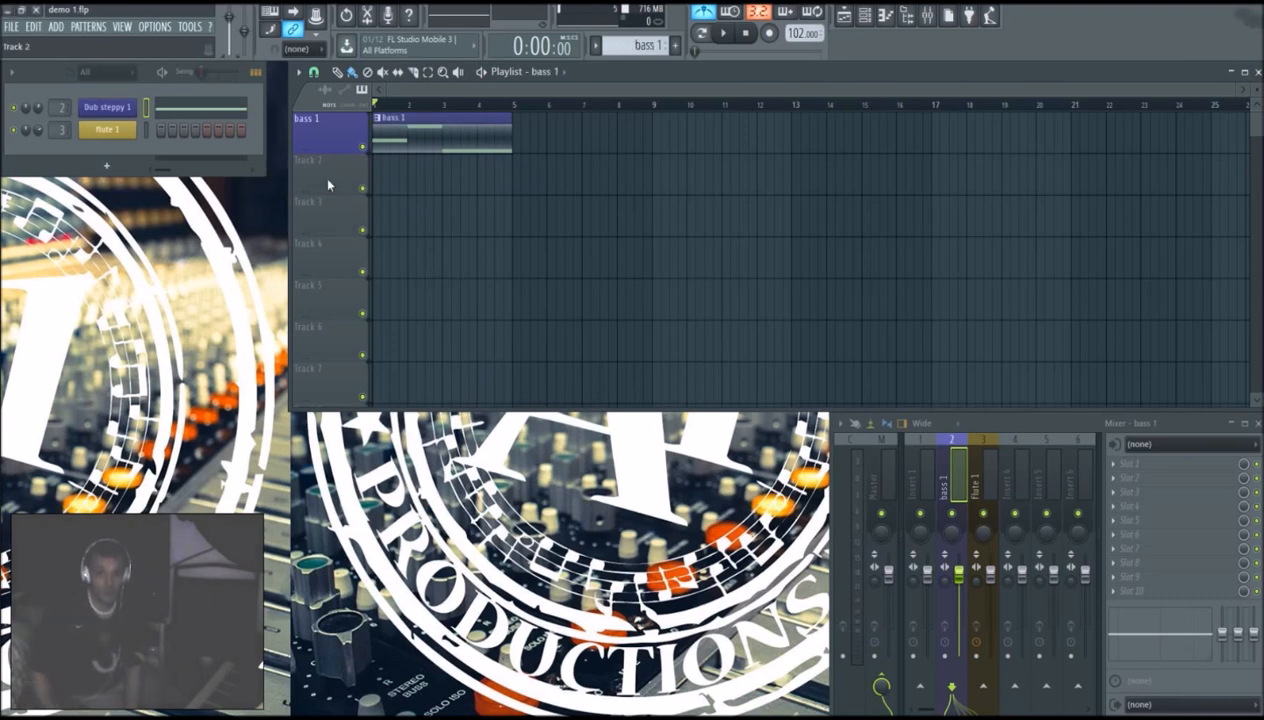
Step: Add three more bass 1 clips on the bass 1 track at bars 5, 9 and 13, and play the arrangement in song mode
click(522, 135)
click(662, 135)
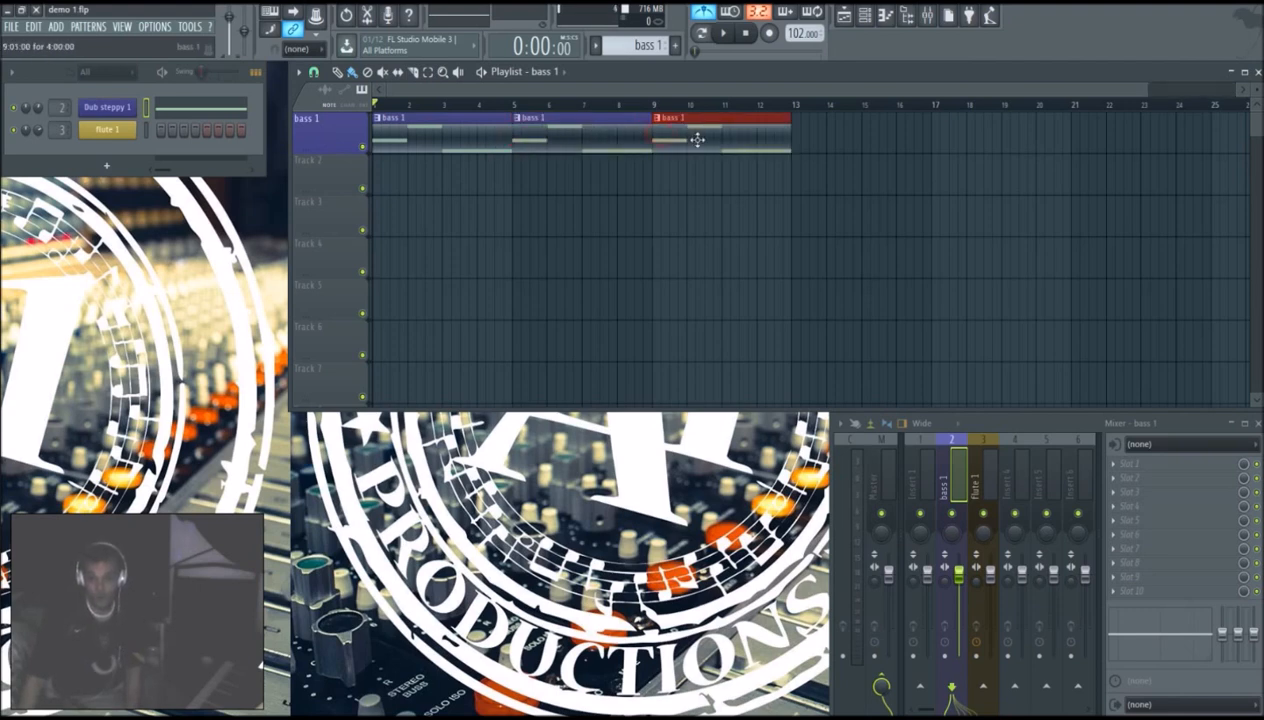
click(809, 128)
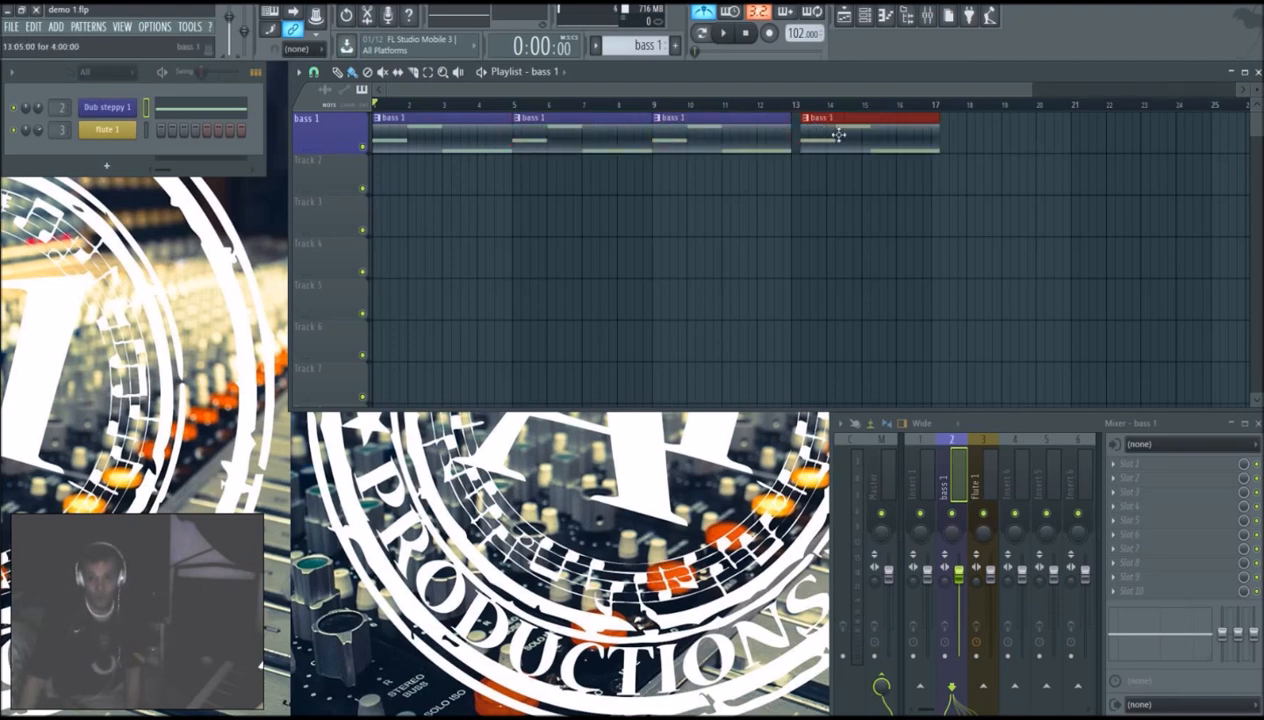
drag(846, 133, 838, 135)
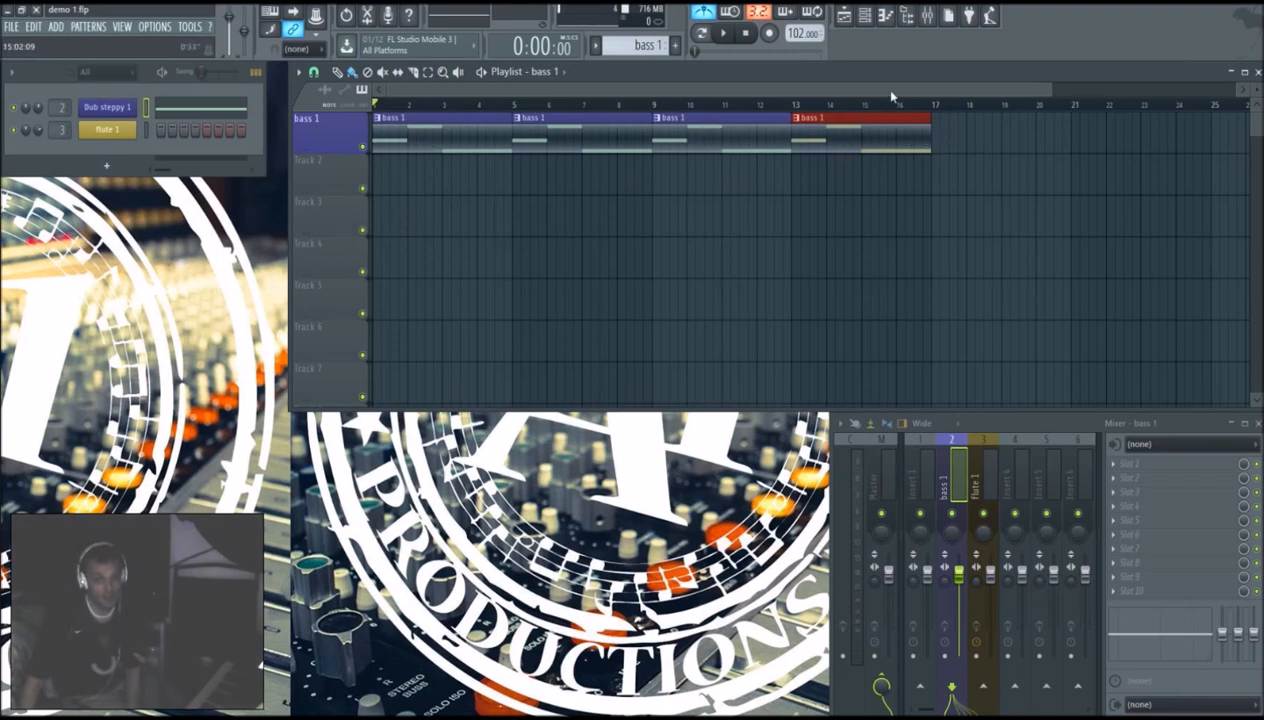
drag(1048, 88, 1229, 124)
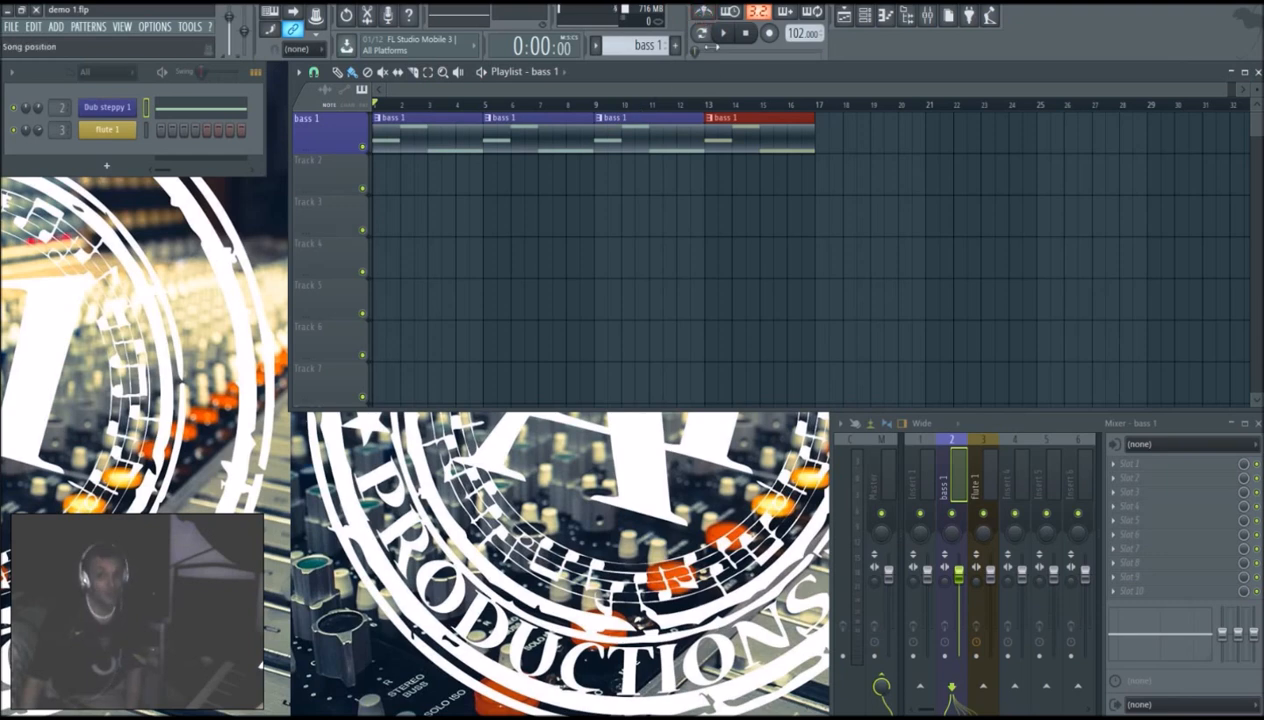
click(723, 33)
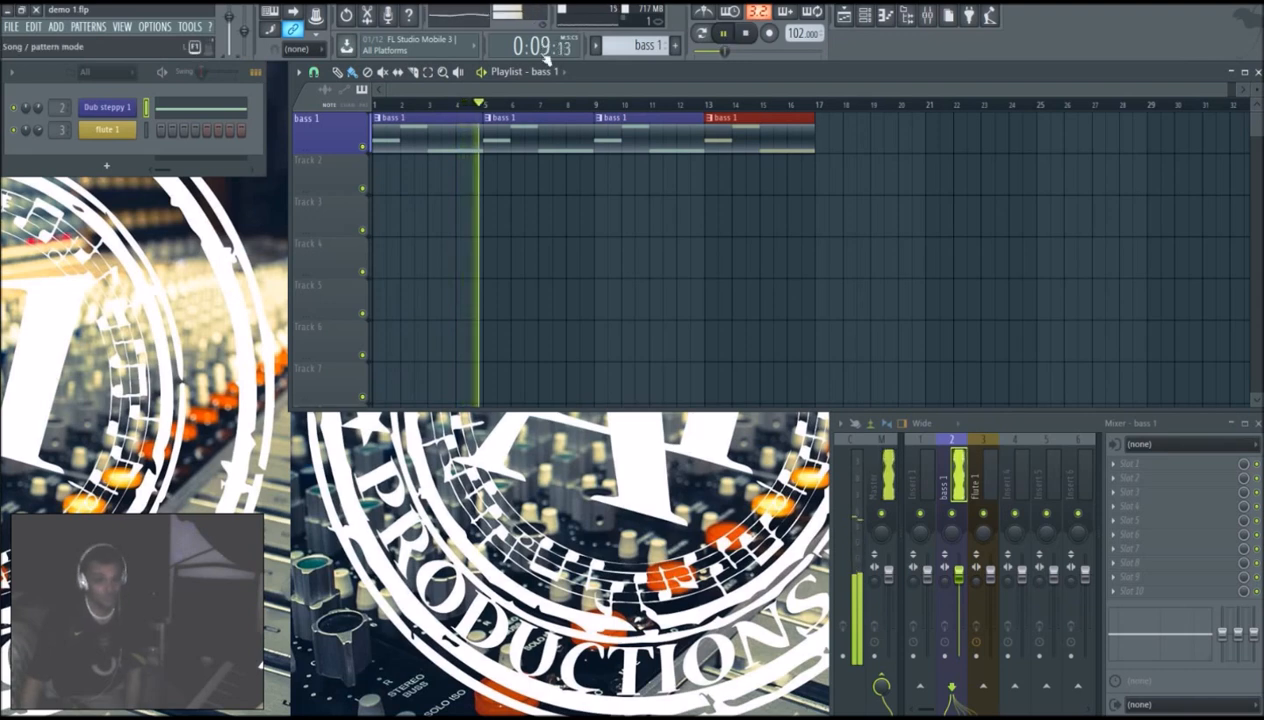
Step: Stop playback, open the flute 1 channel's Harmor instrument and look through its preset list without loading one
click(746, 34)
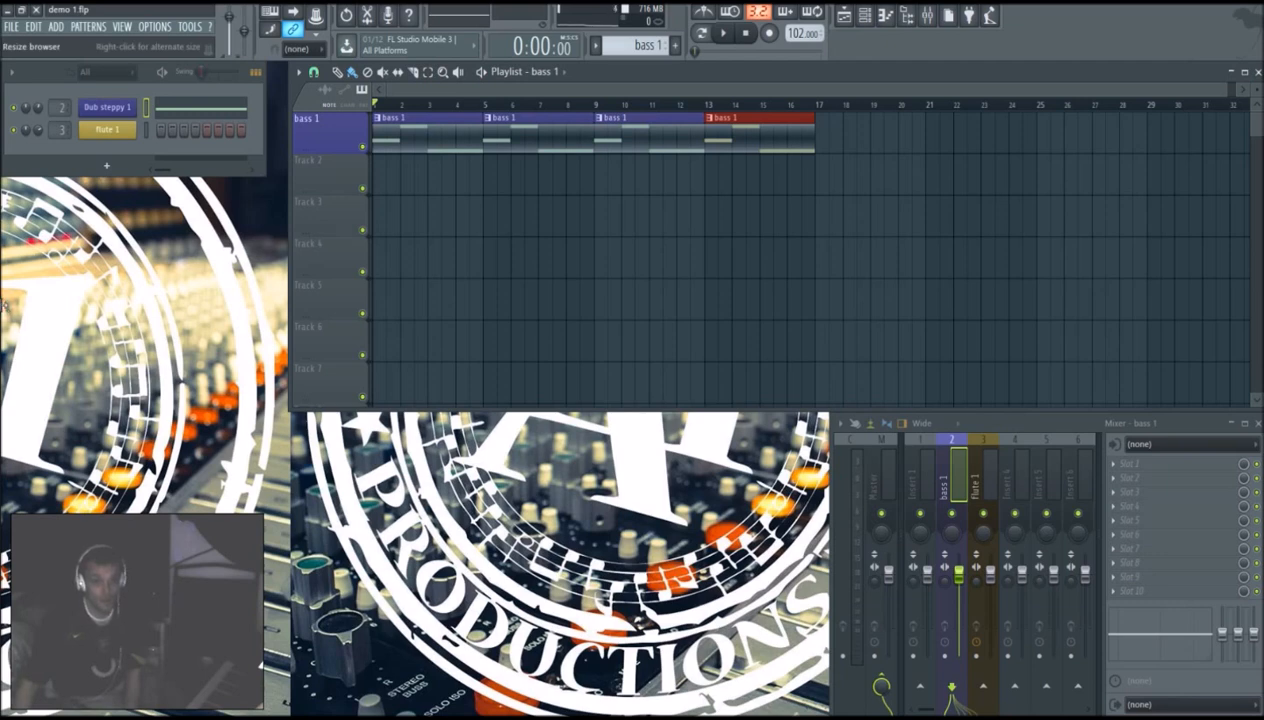
click(108, 131)
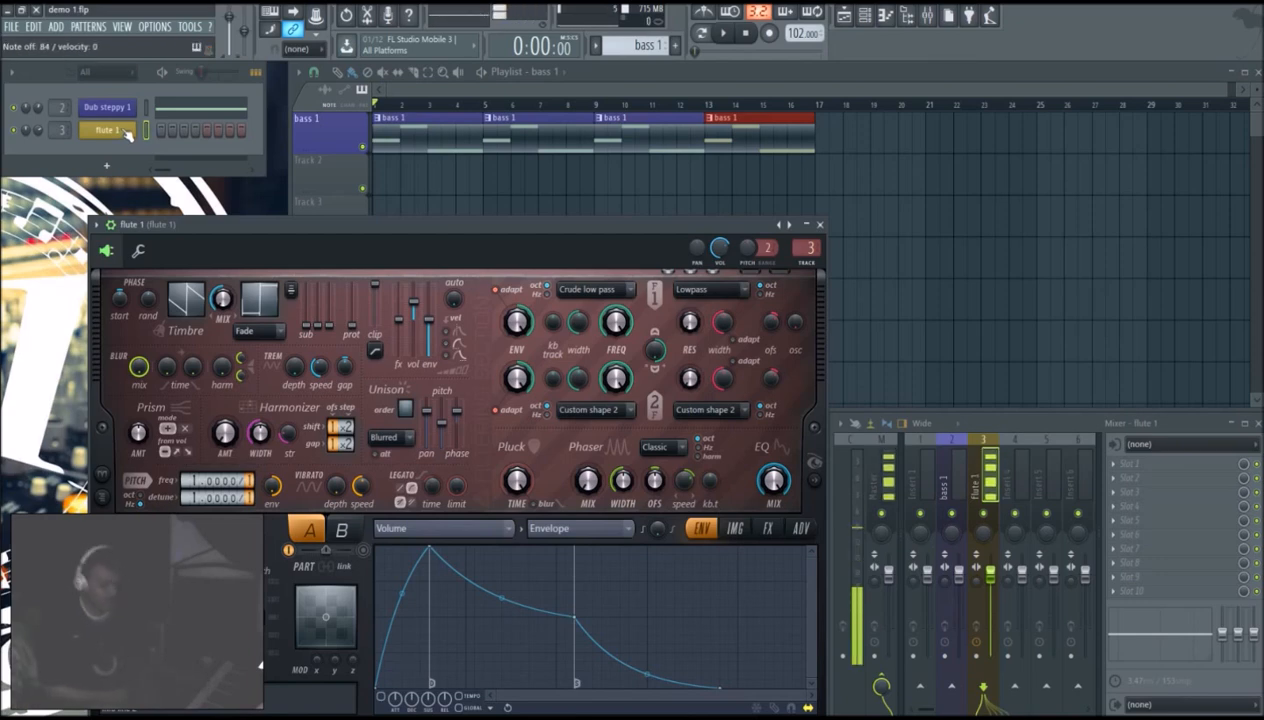
right_click(788, 226)
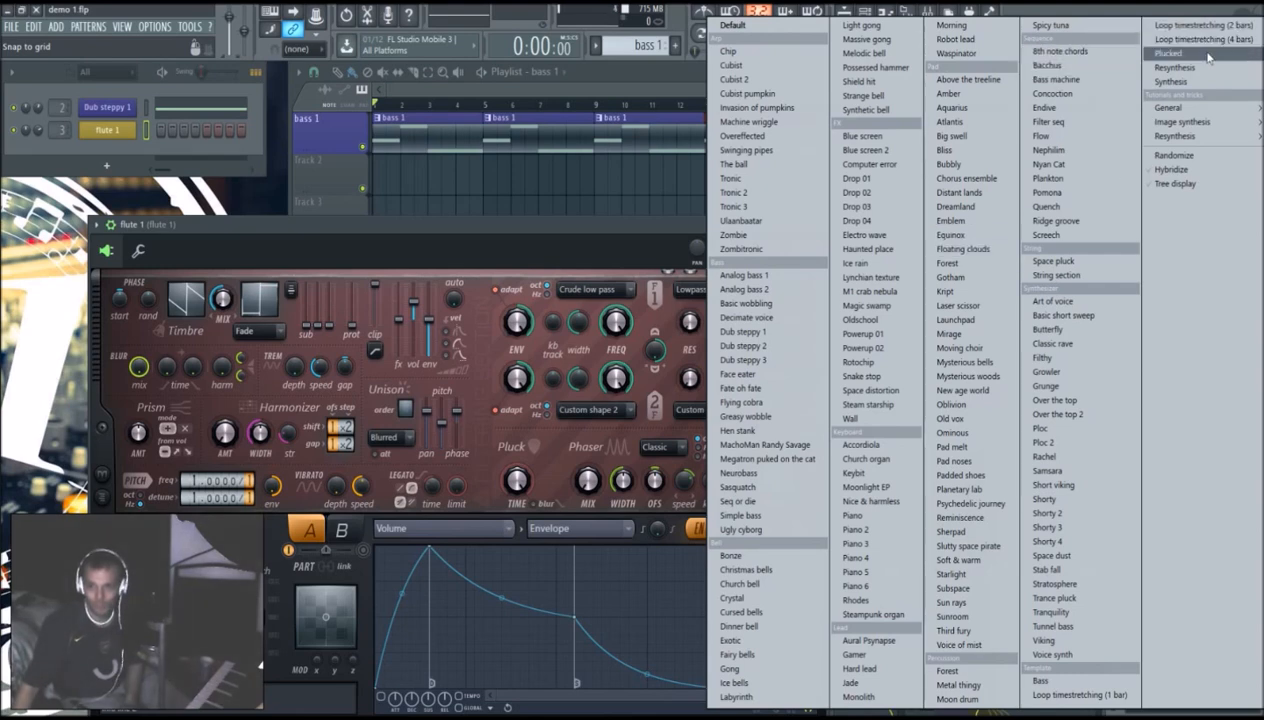
mouse_move(1200, 108)
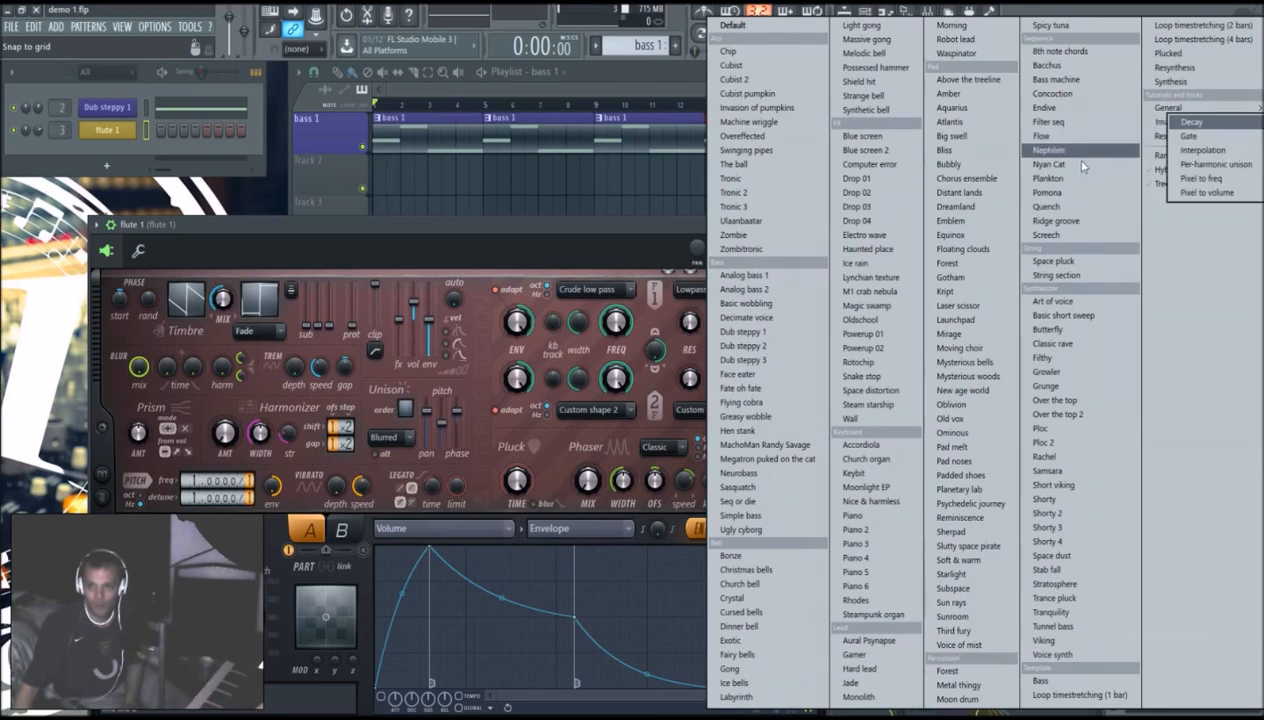
mouse_move(1166, 138)
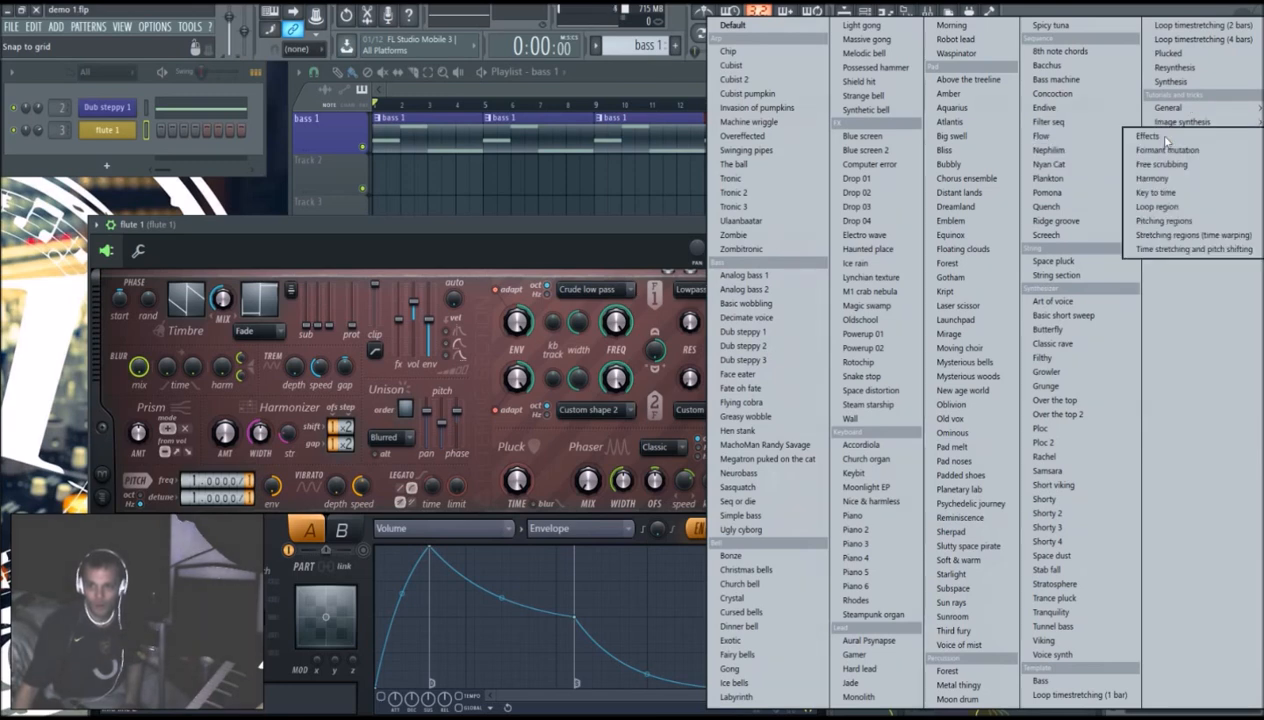
click(465, 230)
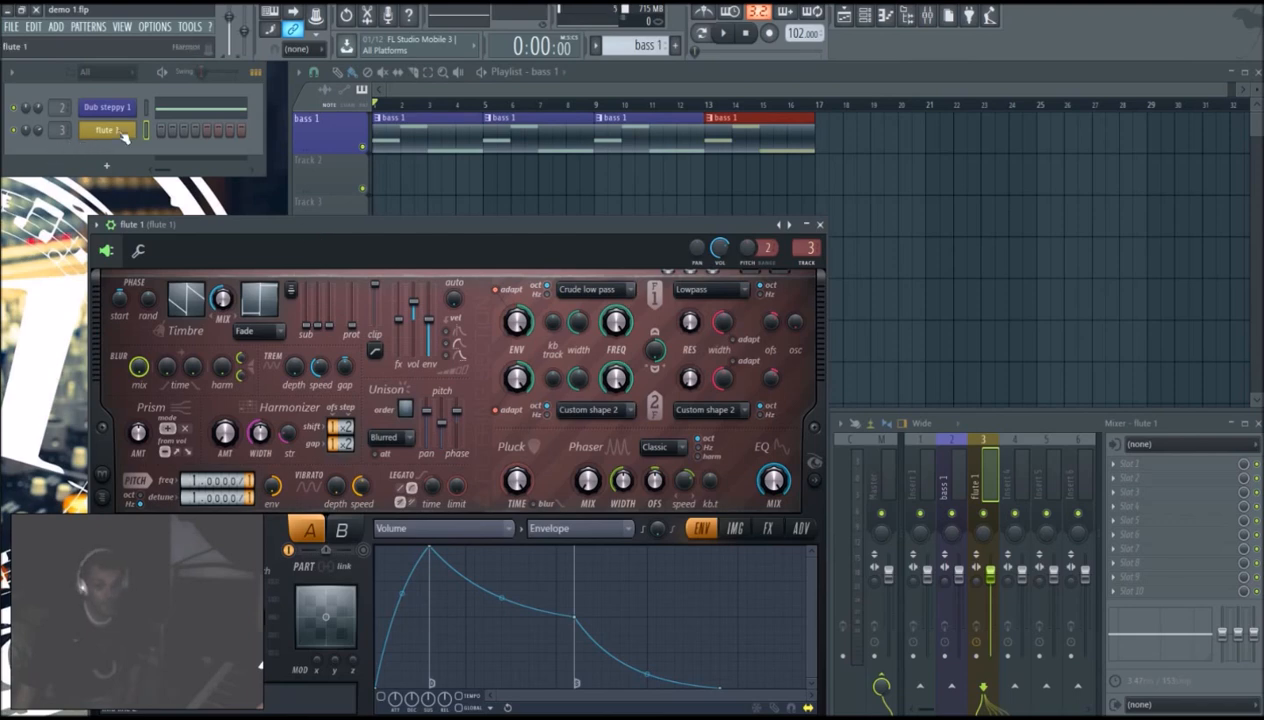
Step: Replace the flute 1 channel's instrument with Pianissimo and move the plugin window clear of the channel rack
right_click(125, 136)
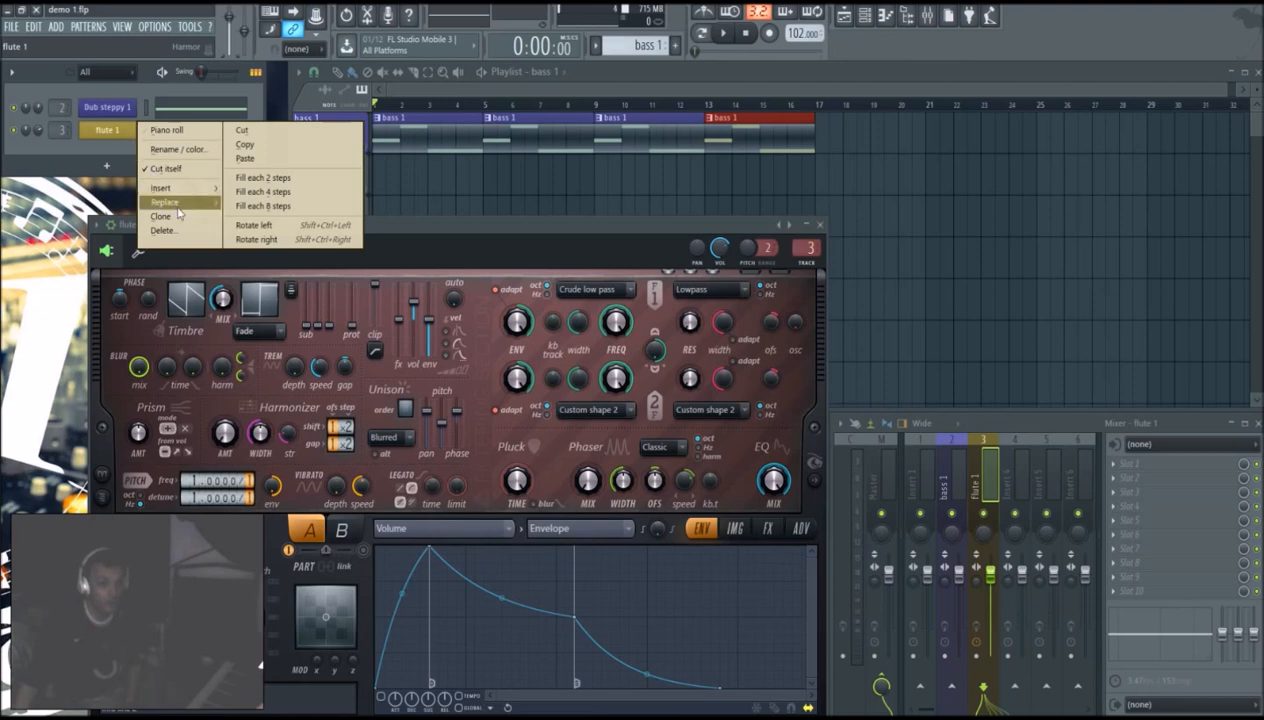
mouse_move(183, 205)
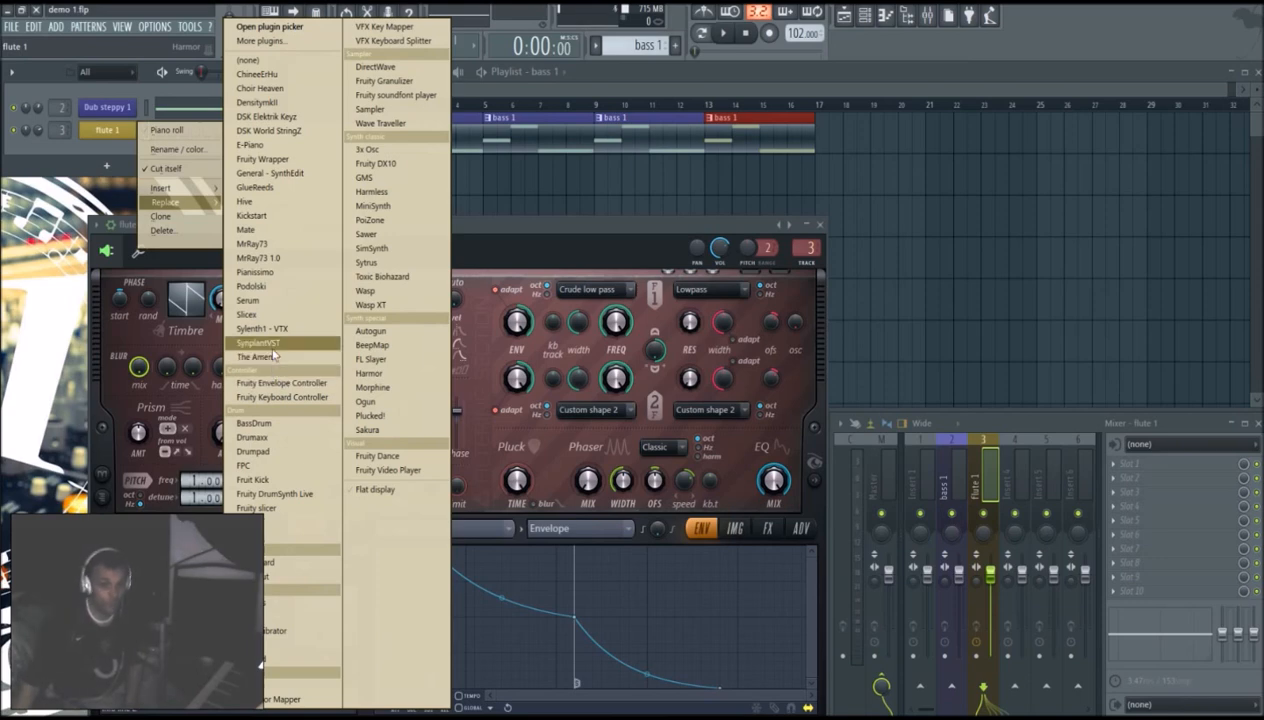
click(287, 273)
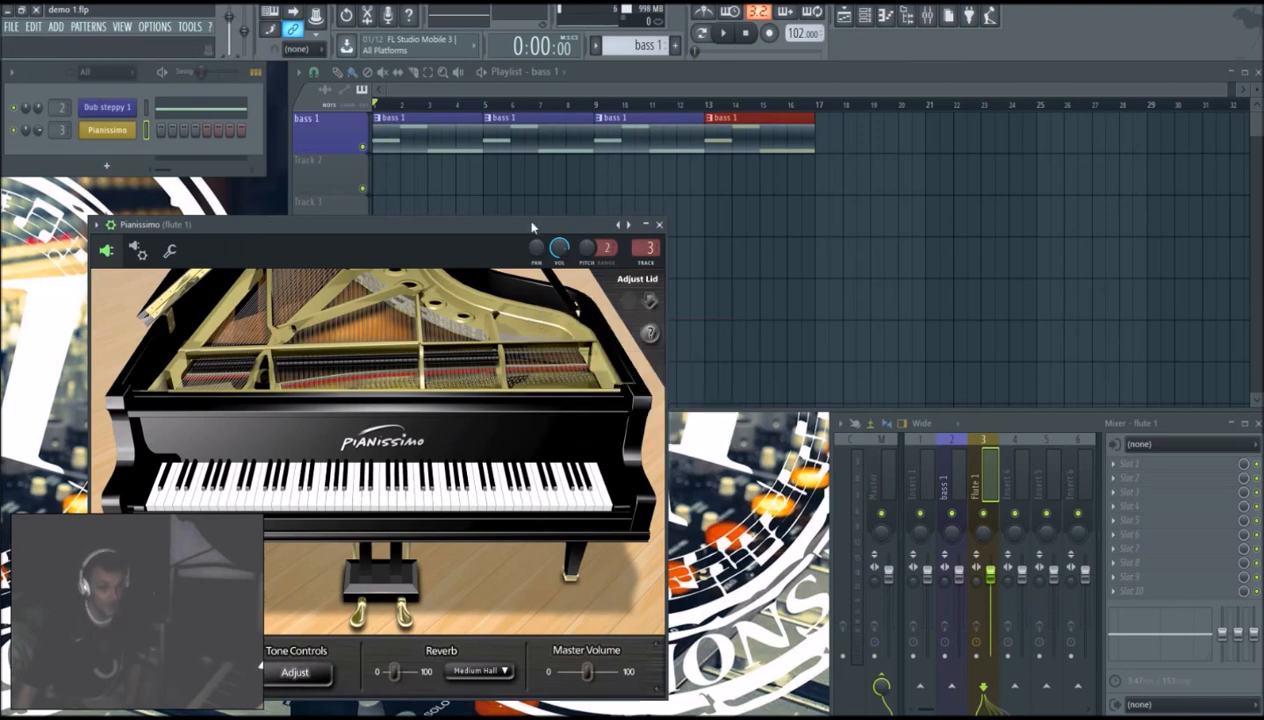
drag(531, 227, 680, 188)
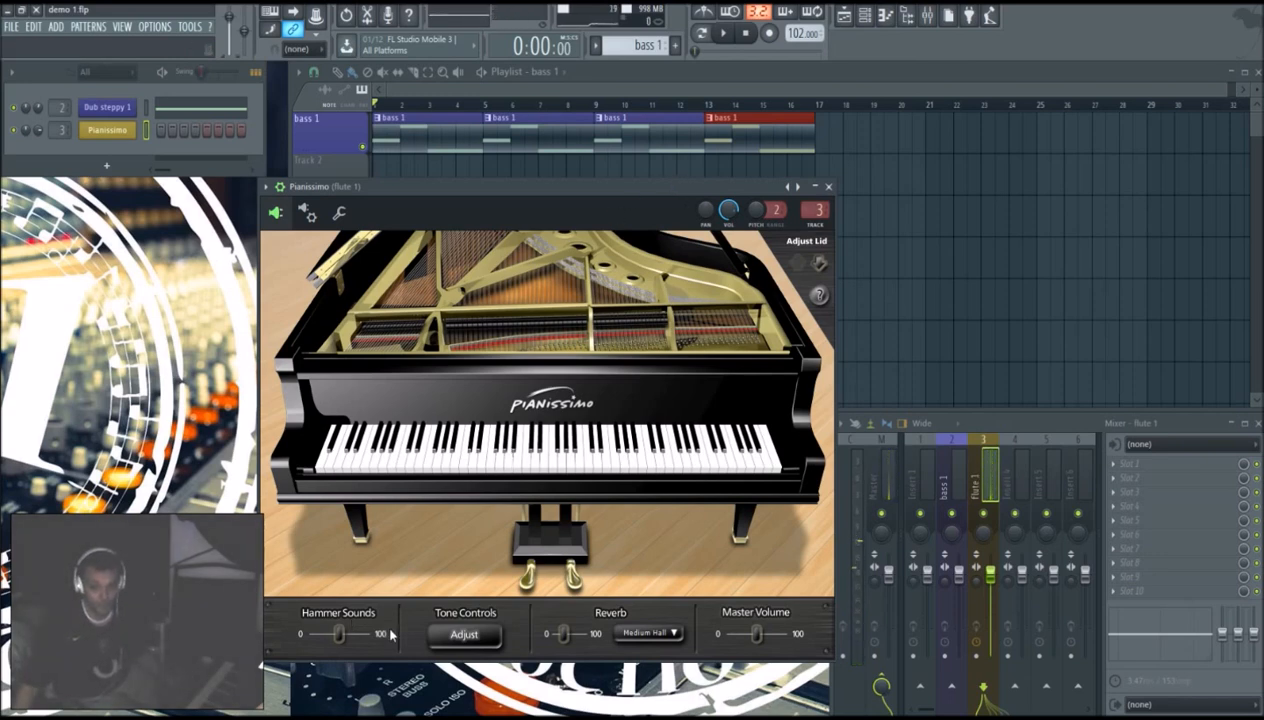
Step: In Pianissimo's tone controls, set Sympathetic Resonance to 0 and the Velocity Curve to Heavy
click(484, 636)
drag(615, 368, 587, 362)
click(609, 318)
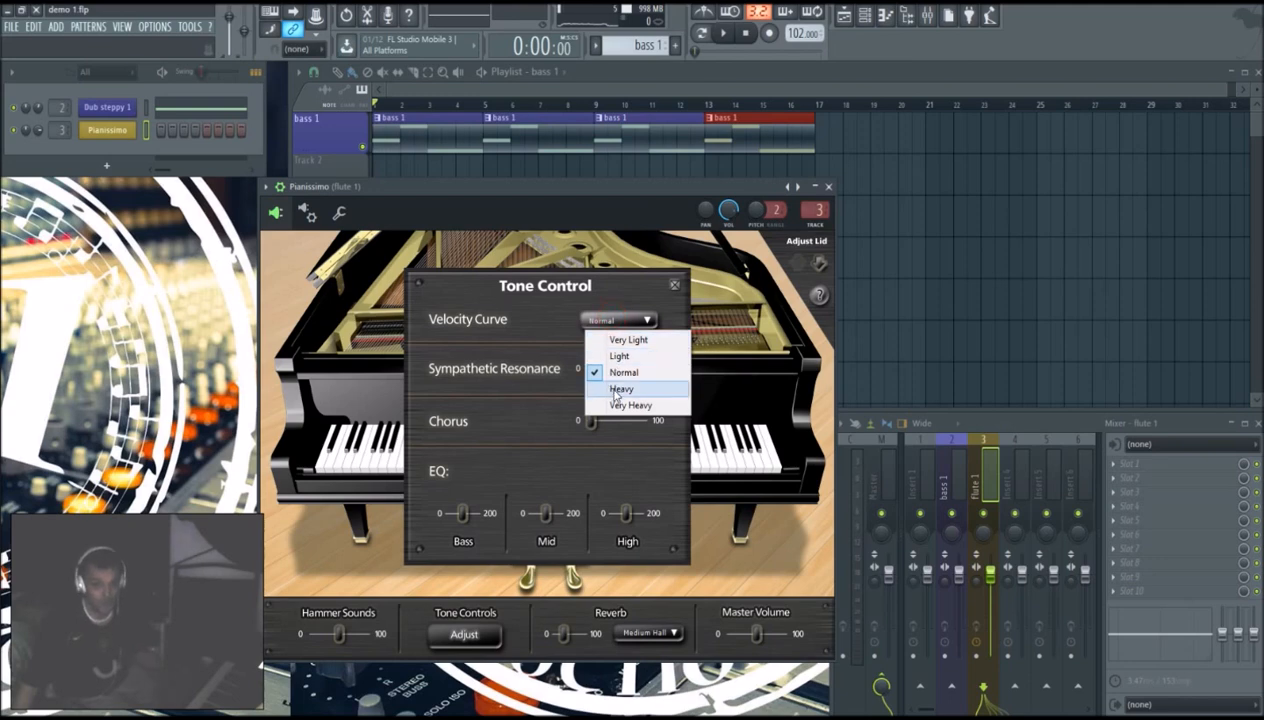
click(617, 390)
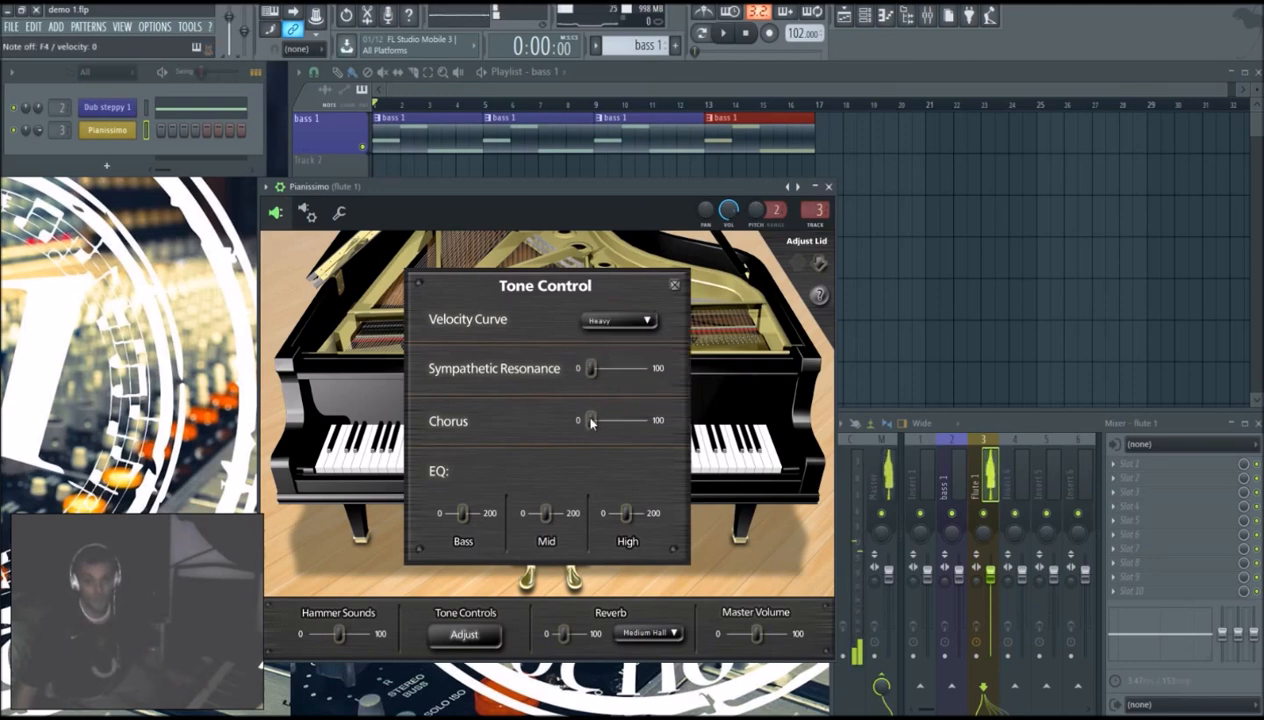
Step: Raise Pianissimo's Sympathetic Resonance slightly, try different Chorus amounts, and set Chorus to 4%
drag(589, 370, 593, 371)
drag(590, 422, 588, 433)
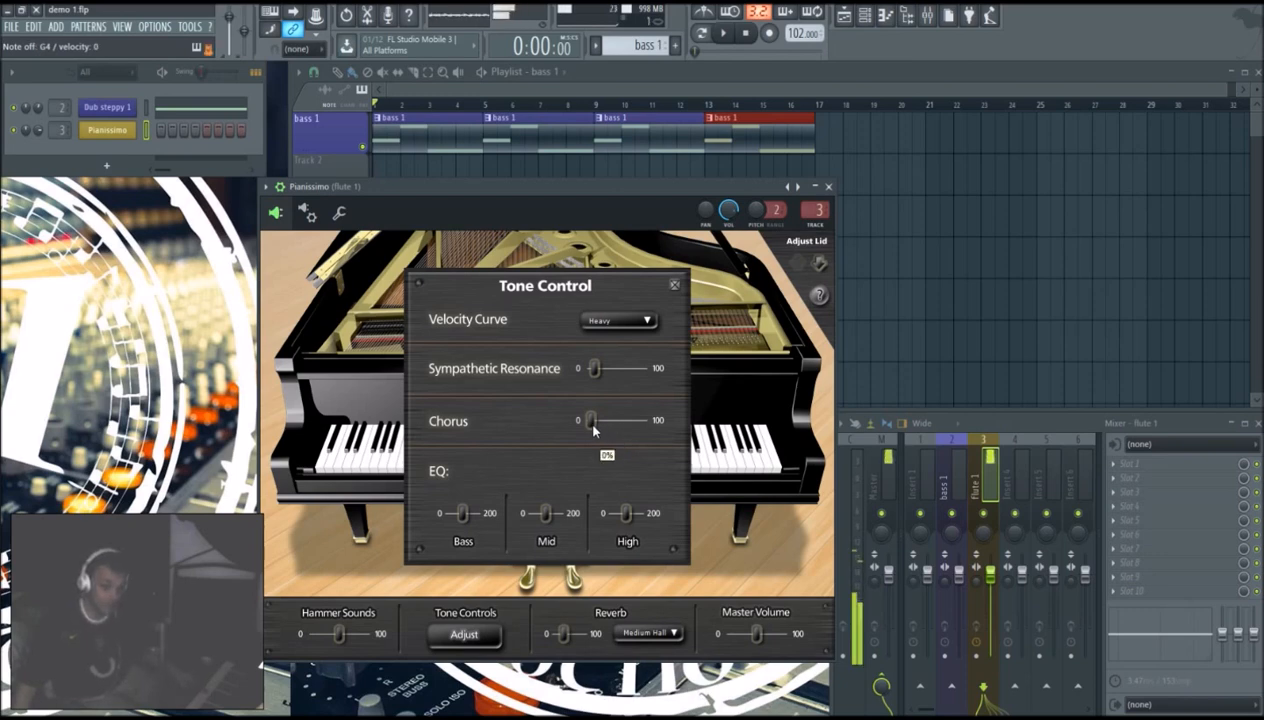
drag(585, 420, 621, 423)
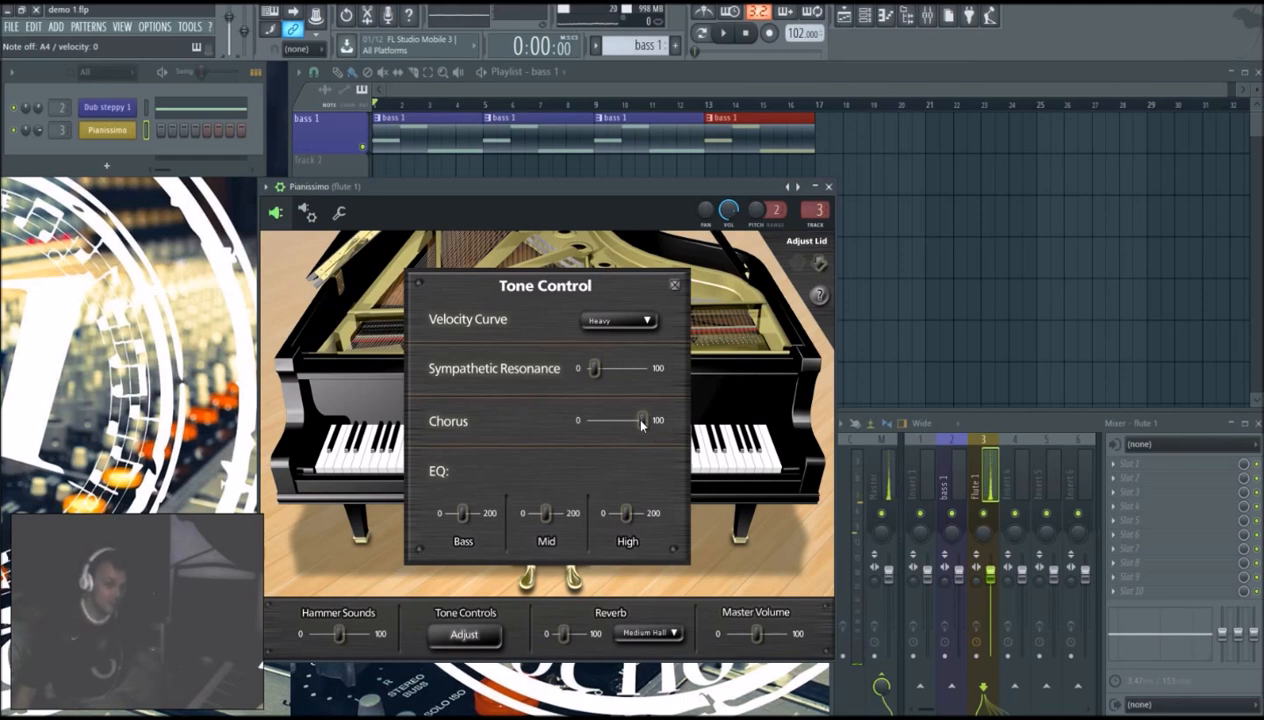
drag(643, 426, 626, 429)
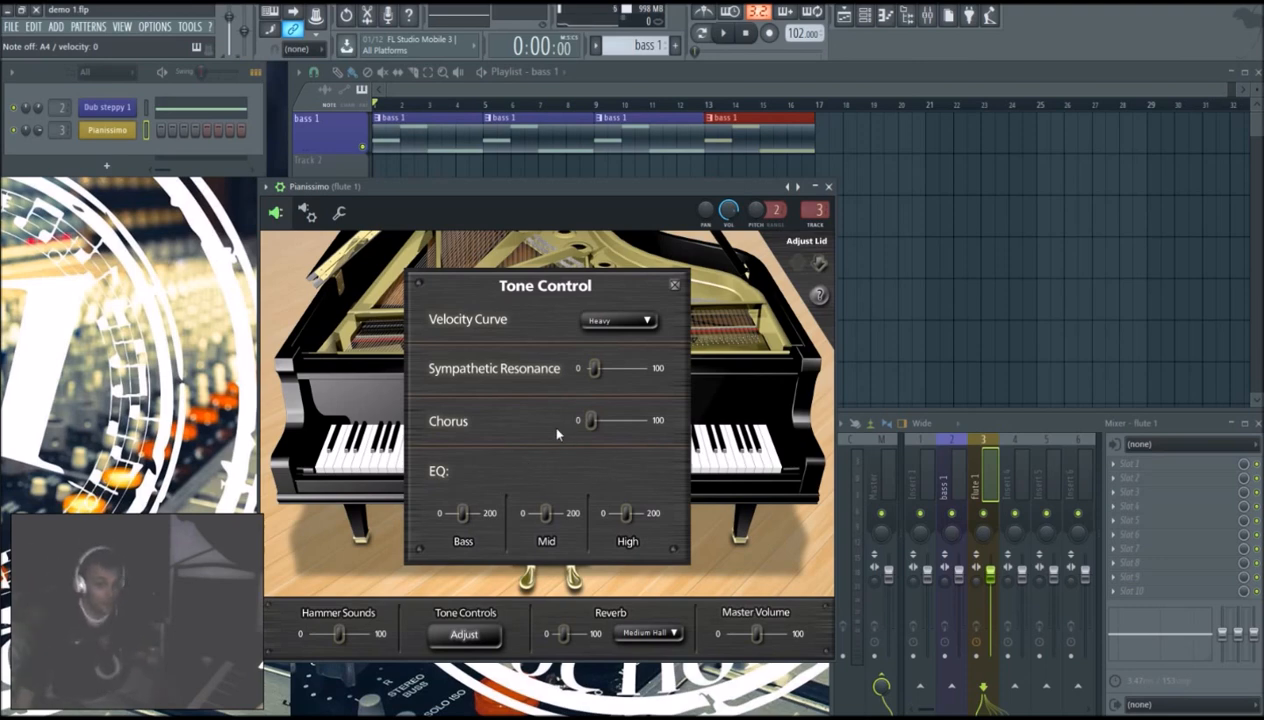
click(590, 424)
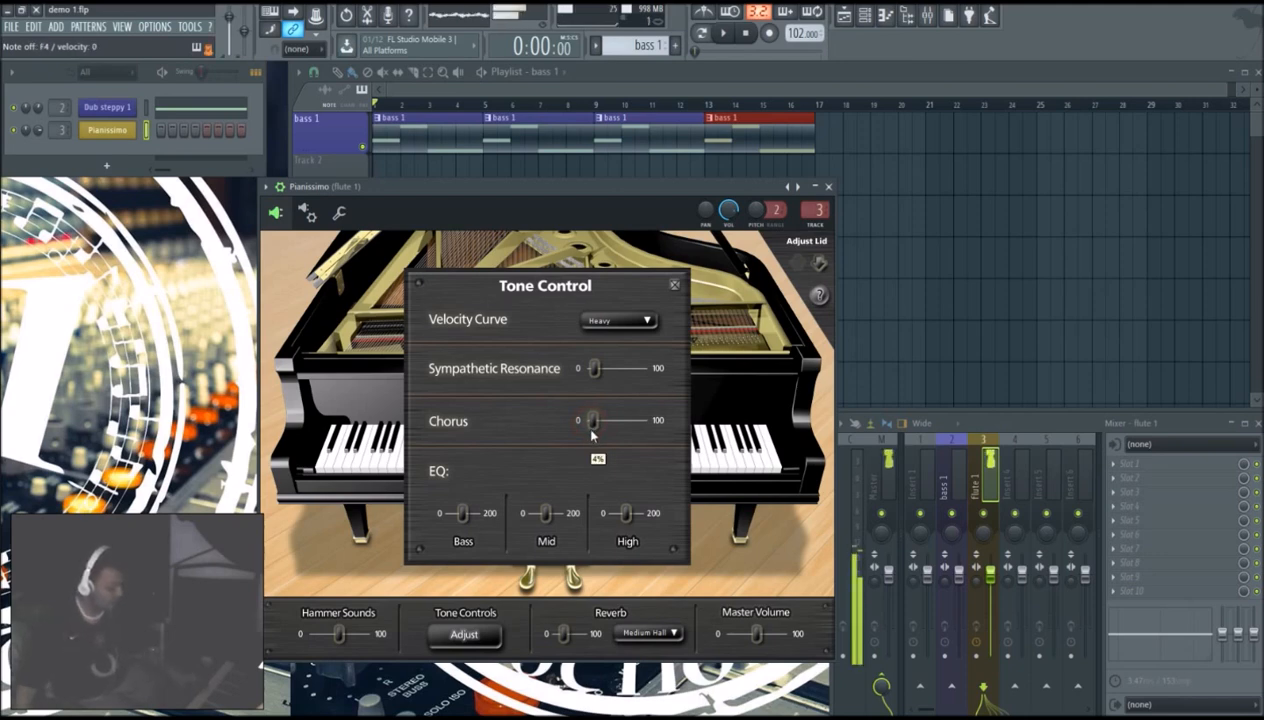
Step: Lower the piano's Bass EQ slightly, set Mid to about 84%, raise High slightly, and close the tone controls
click(461, 516)
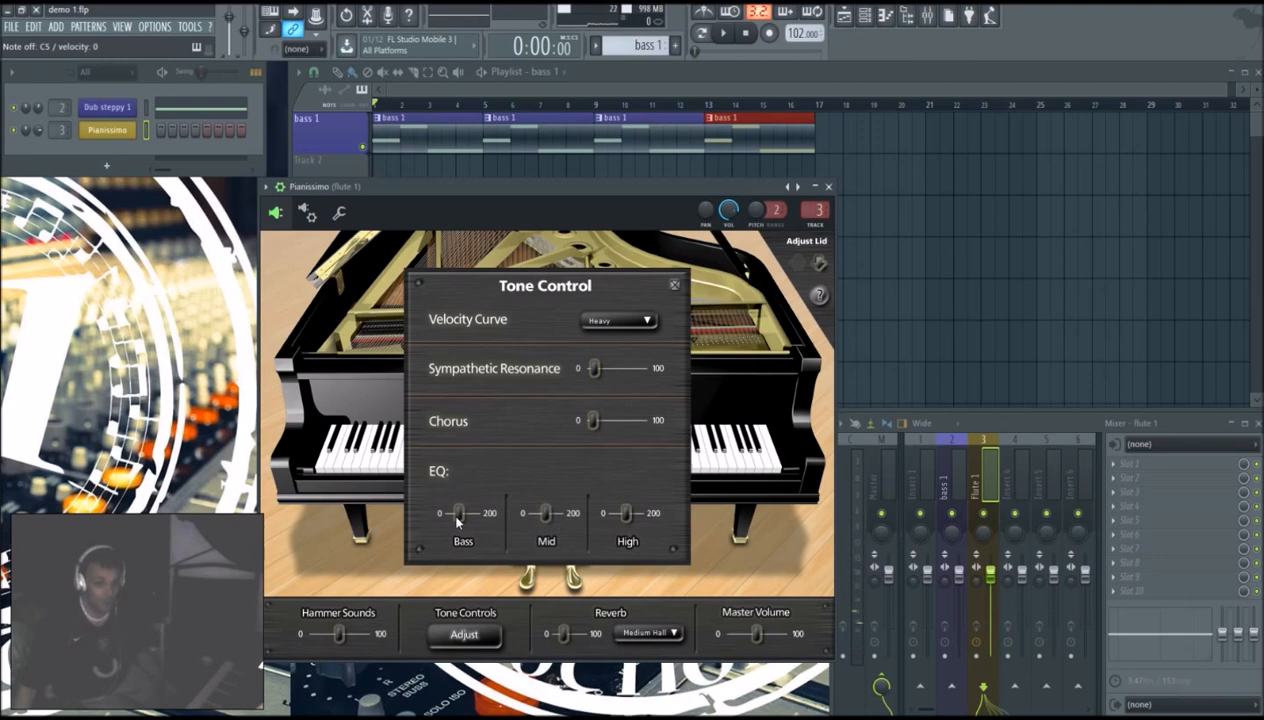
drag(457, 519, 461, 520)
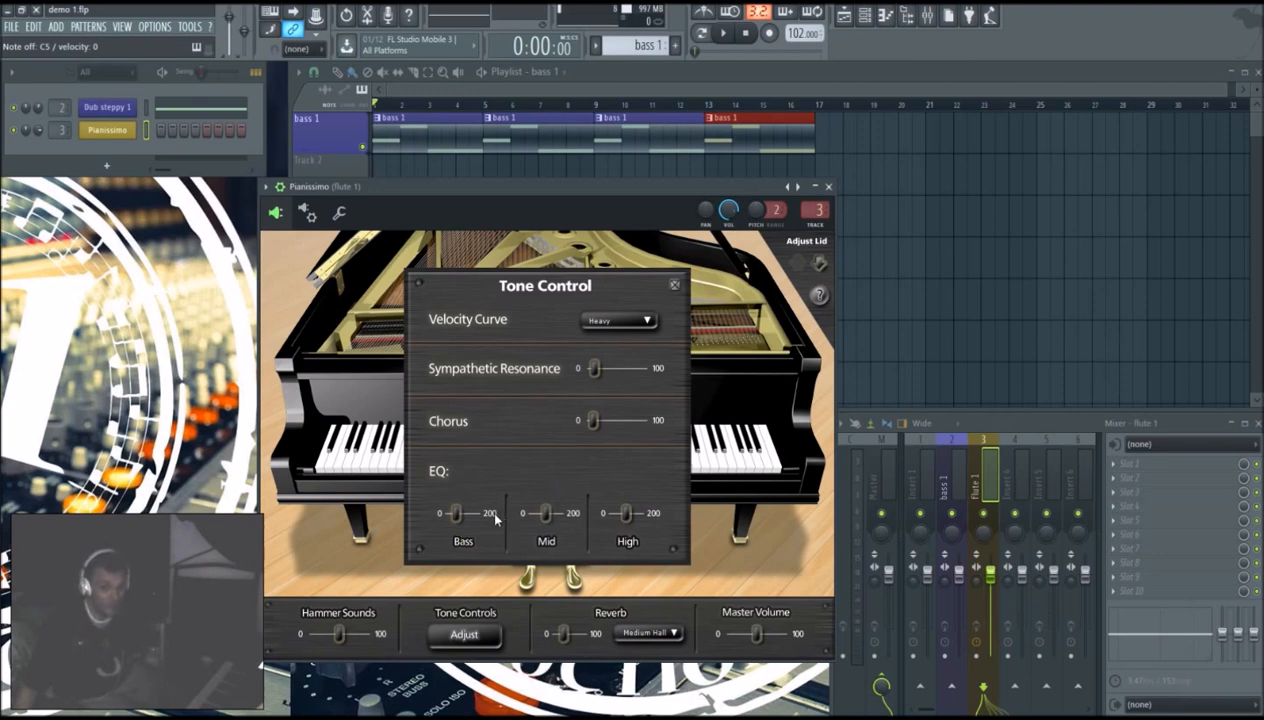
drag(458, 518, 454, 521)
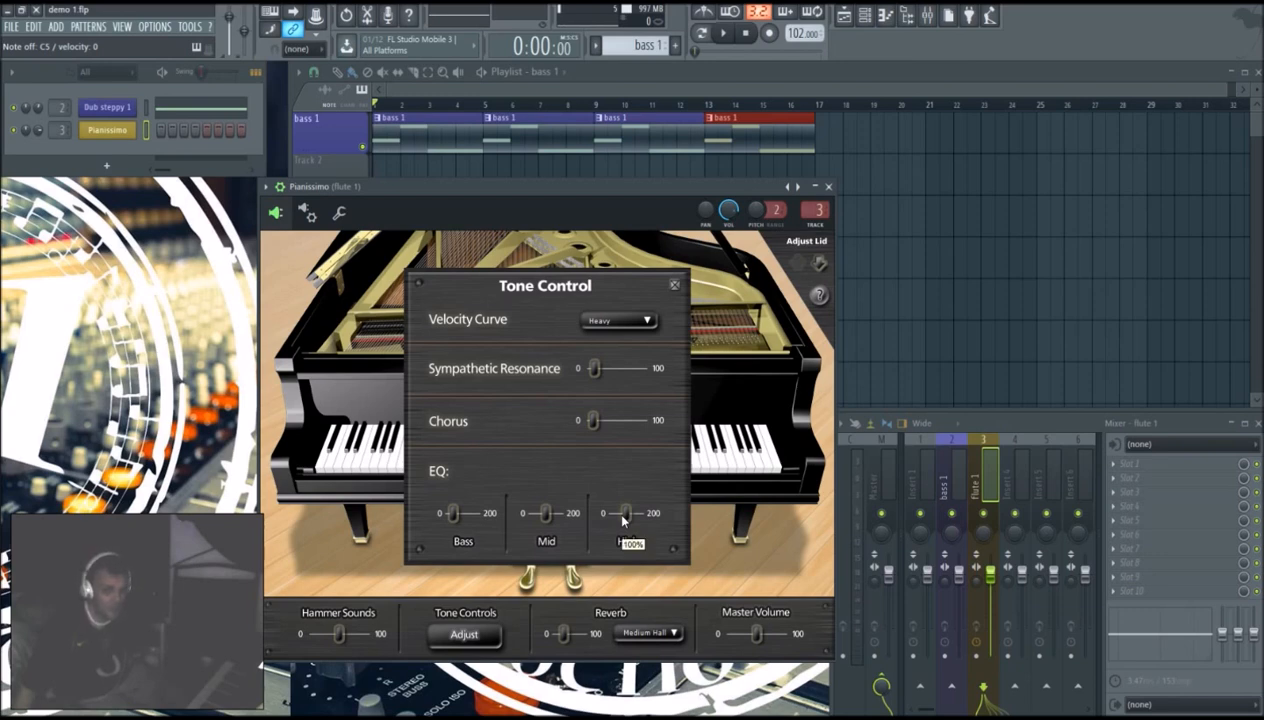
drag(549, 518, 545, 520)
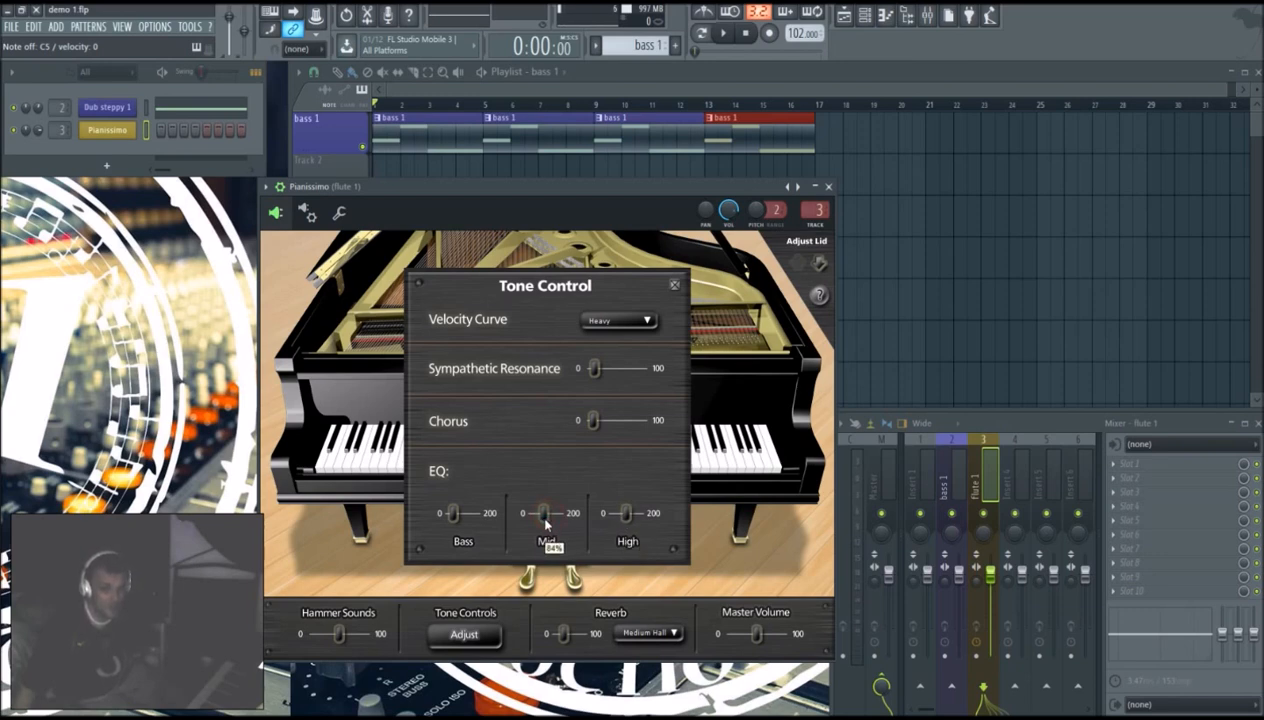
drag(627, 525, 629, 527)
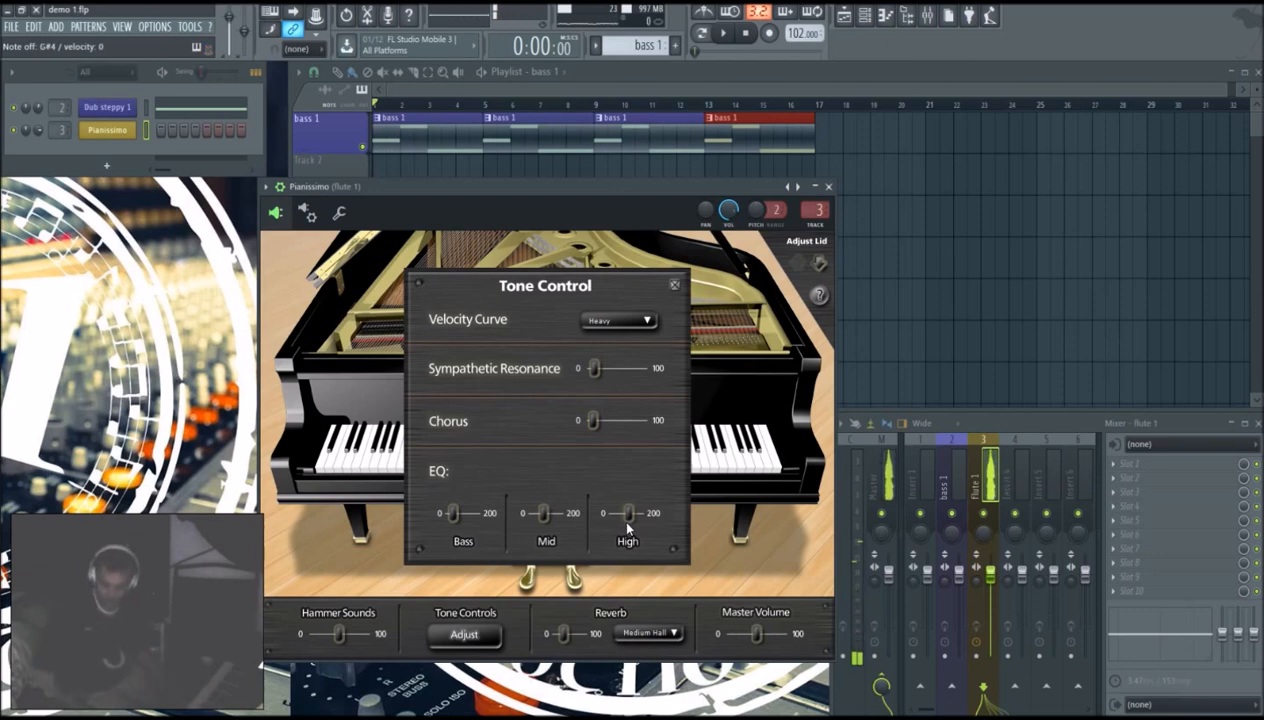
click(675, 286)
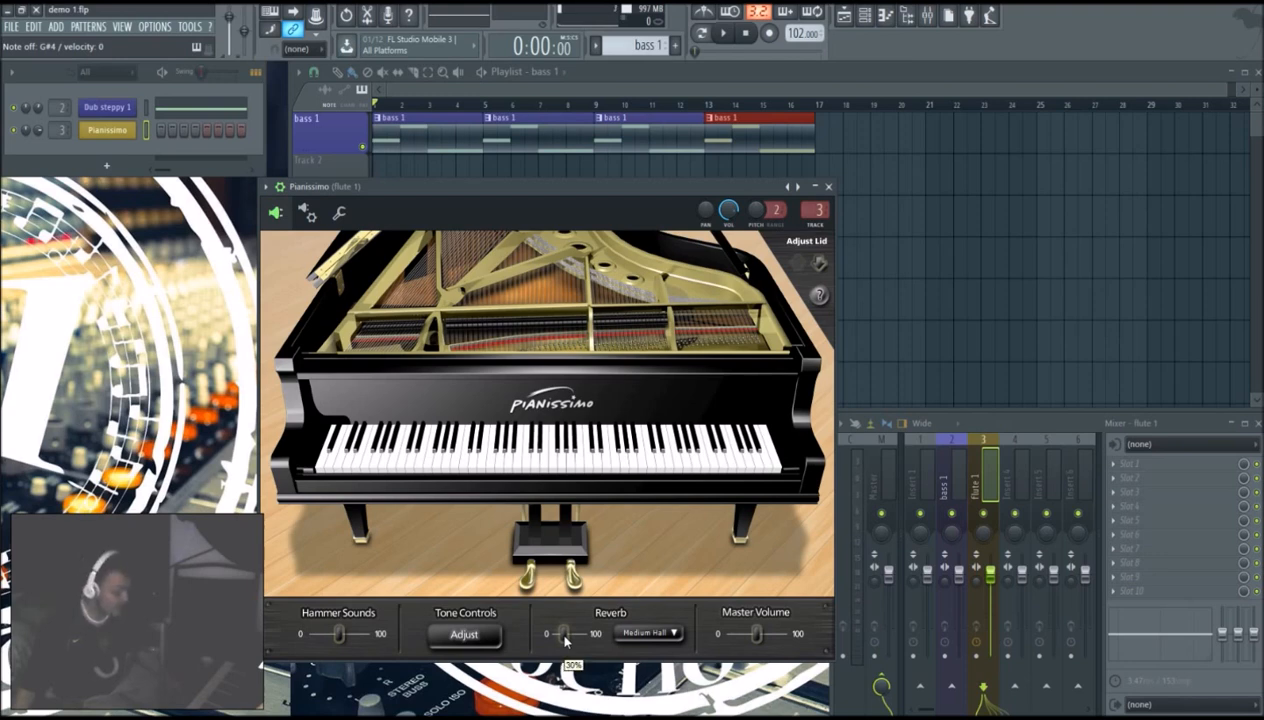
Step: Turn Pianissimo's built-in Reverb amount down to 0%
mouse_move(566, 641)
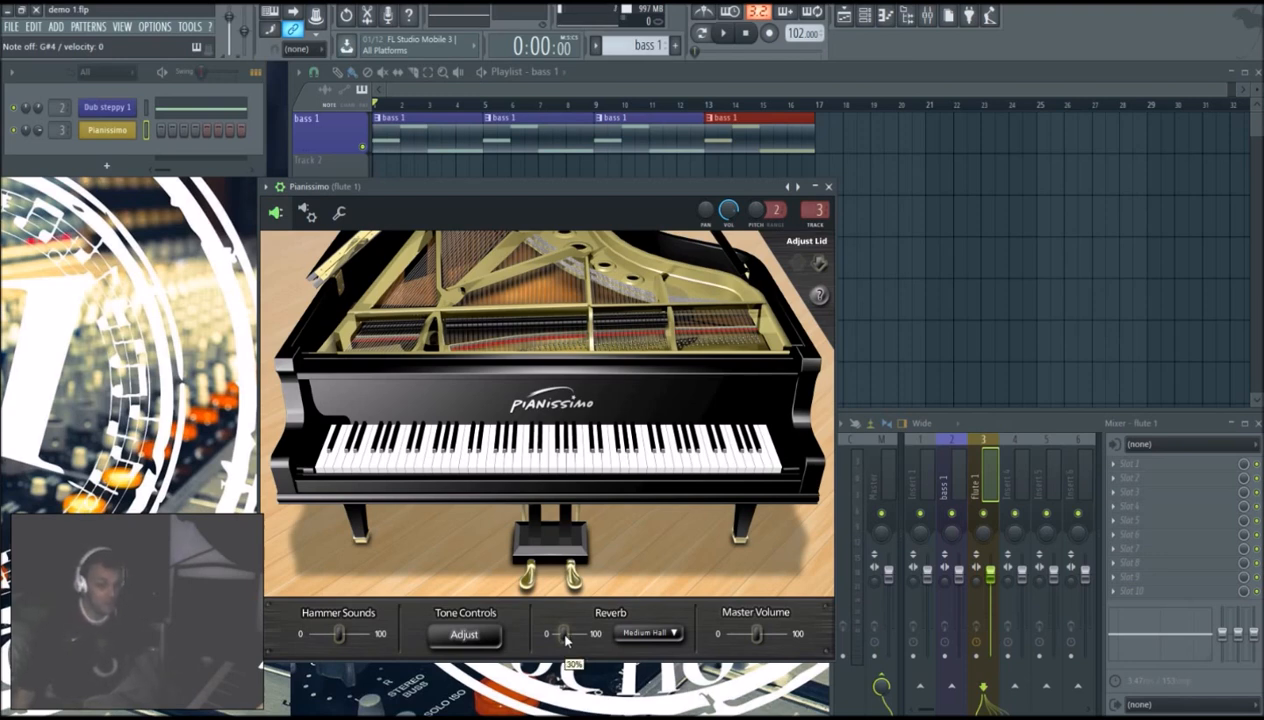
drag(566, 633, 550, 658)
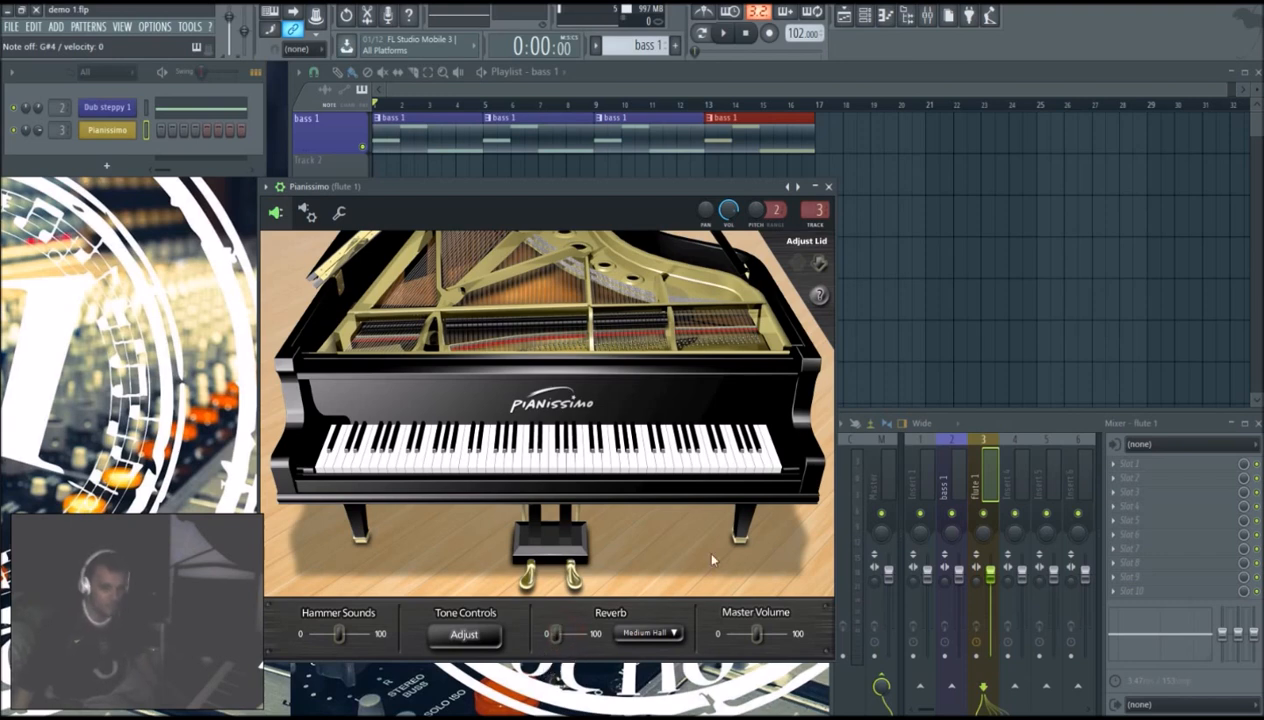
mouse_move(576, 637)
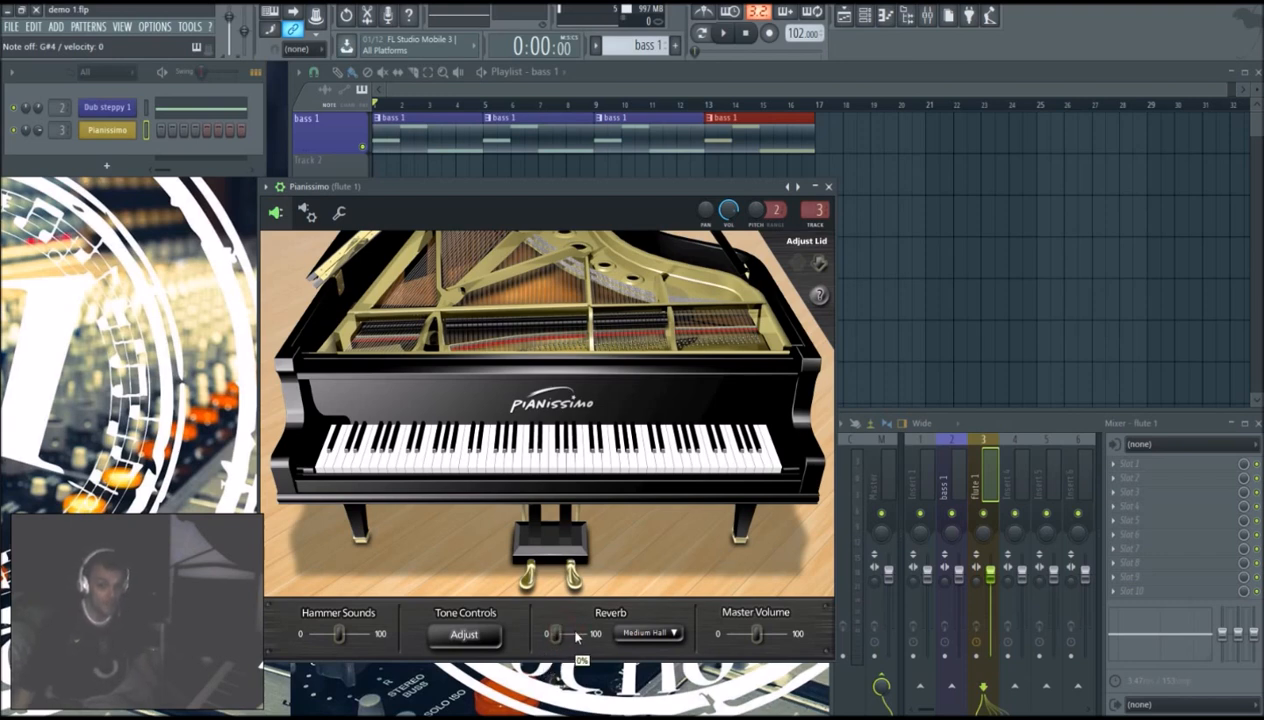
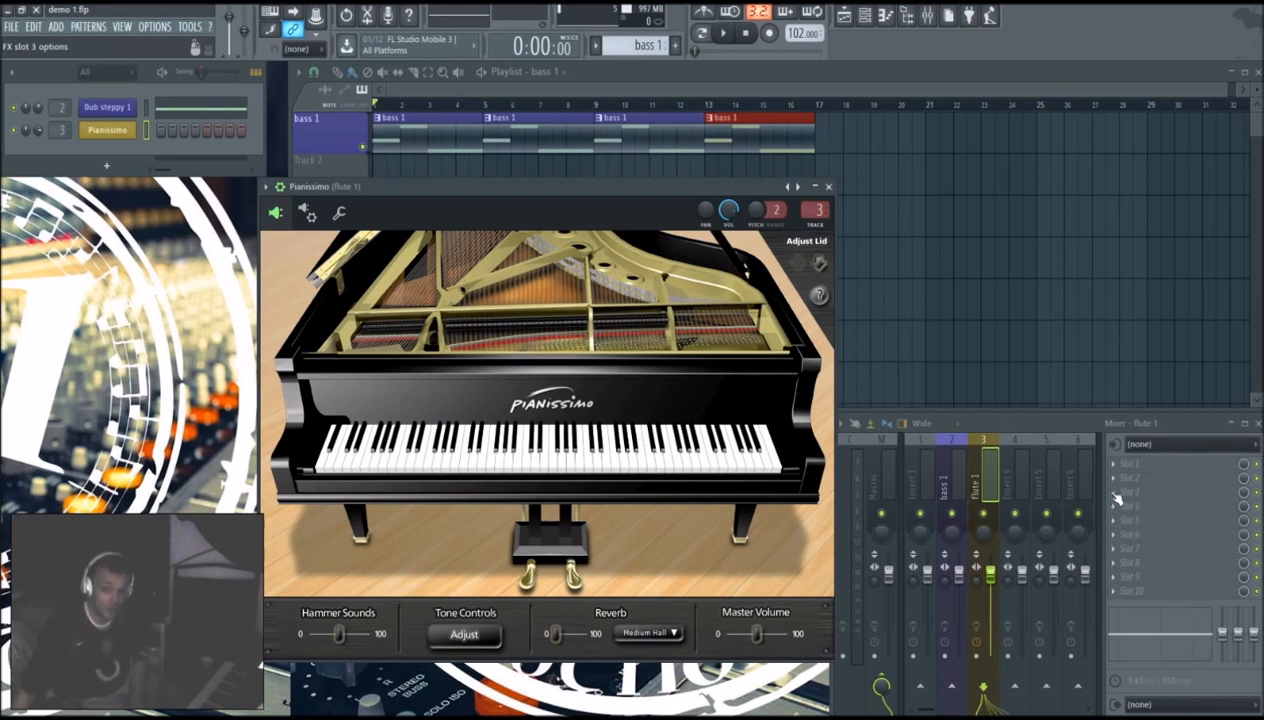
Step: Load Fruity Convolver into effect slot 3 of the flute 1 mixer track
click(1117, 498)
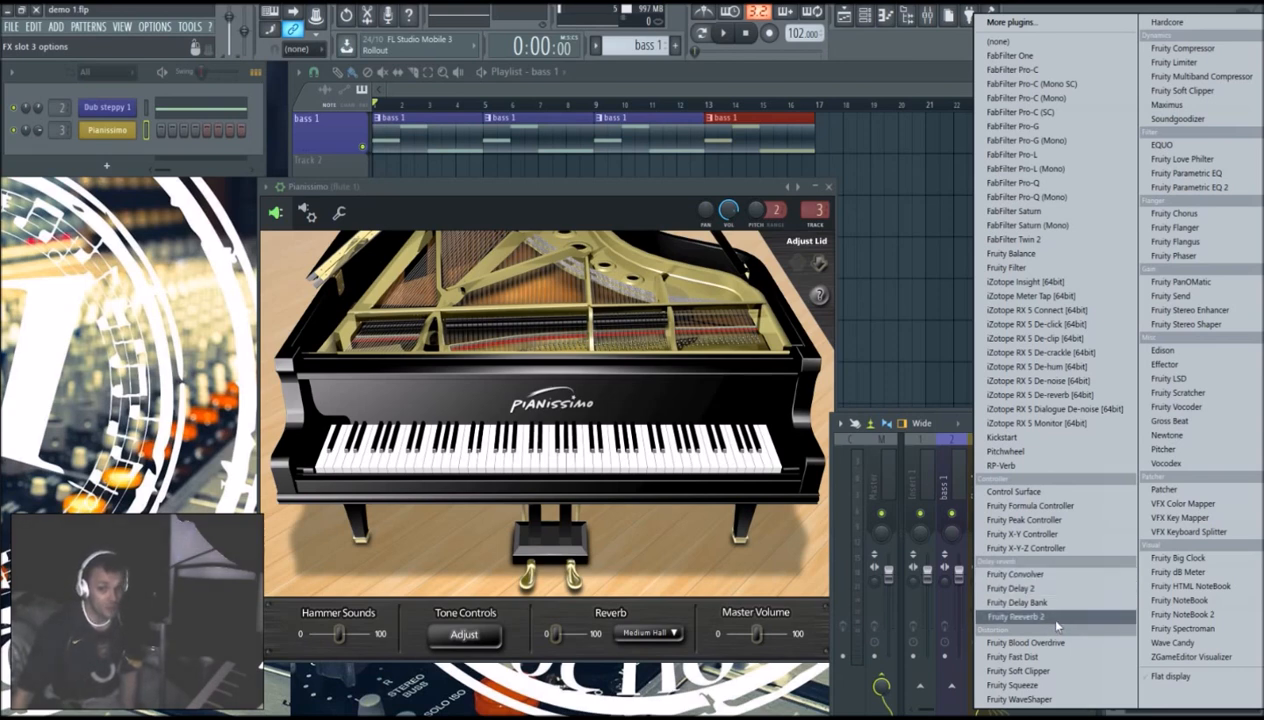
click(1081, 577)
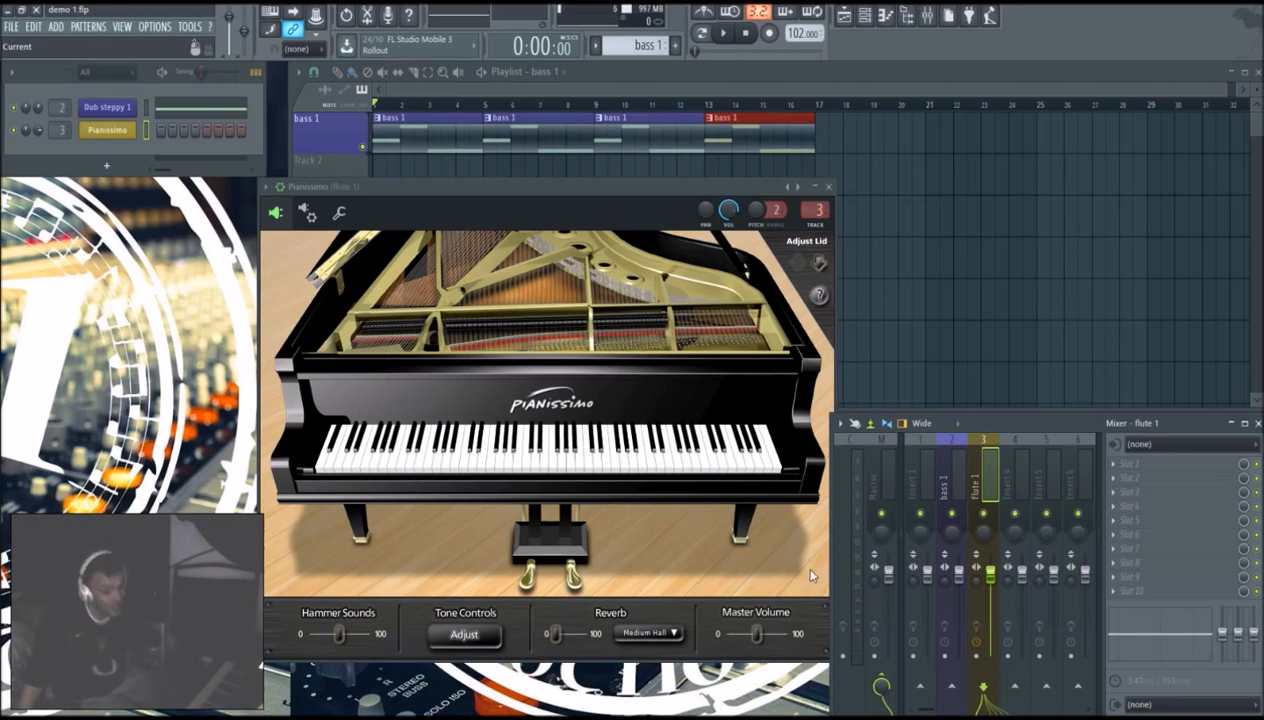
click(1104, 493)
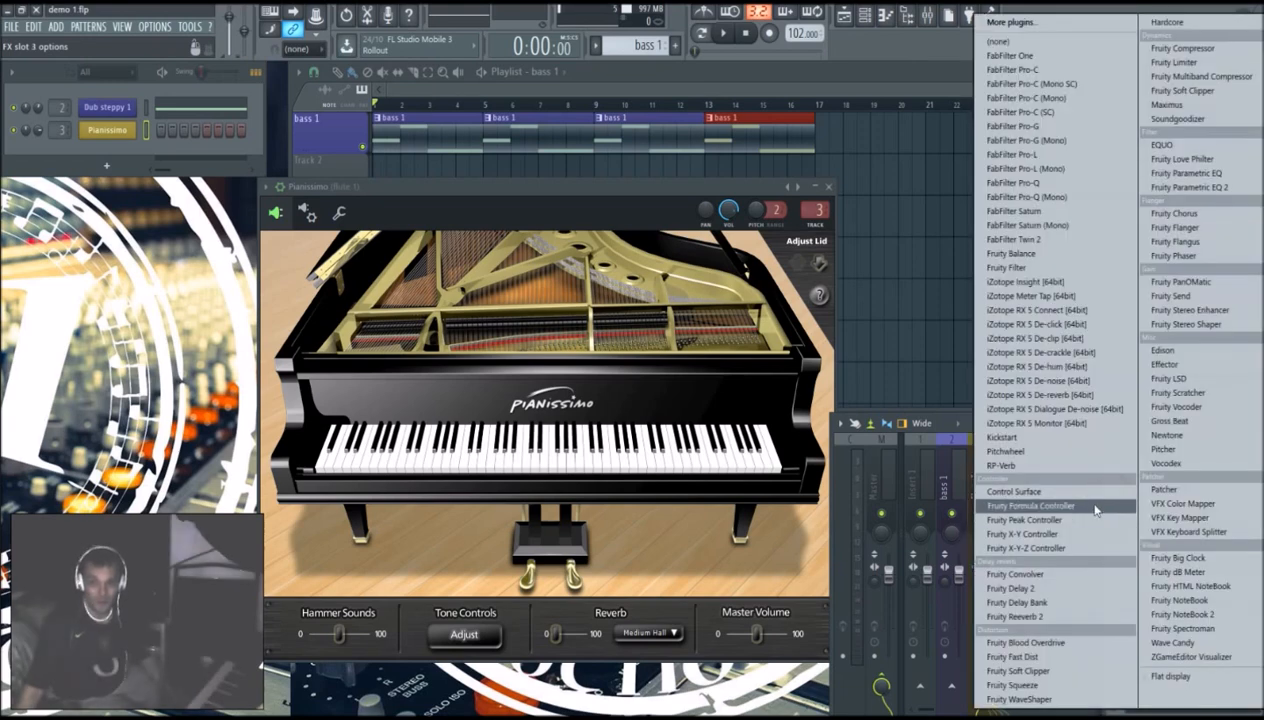
click(1040, 574)
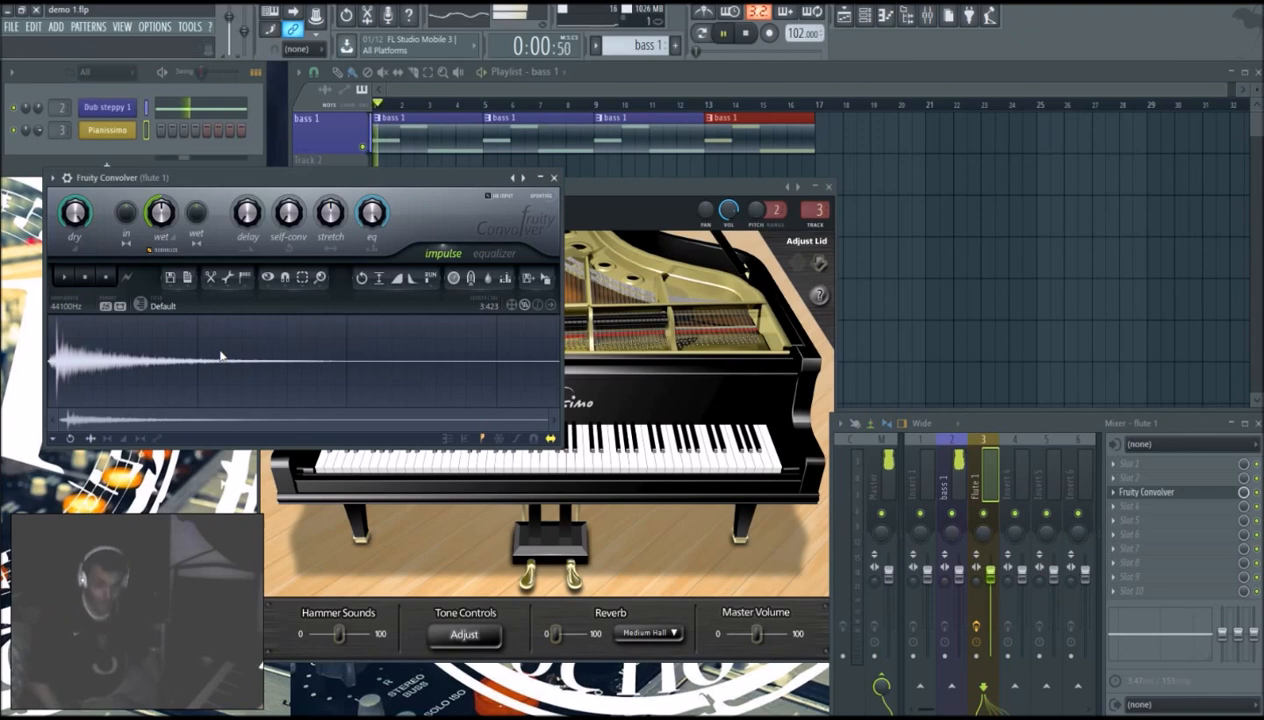
Step: Move the Fruity Convolver window over the piano plugin and select the first part of its impulse waveform, from about 0:005 to 1:150
drag(300, 184, 303, 186)
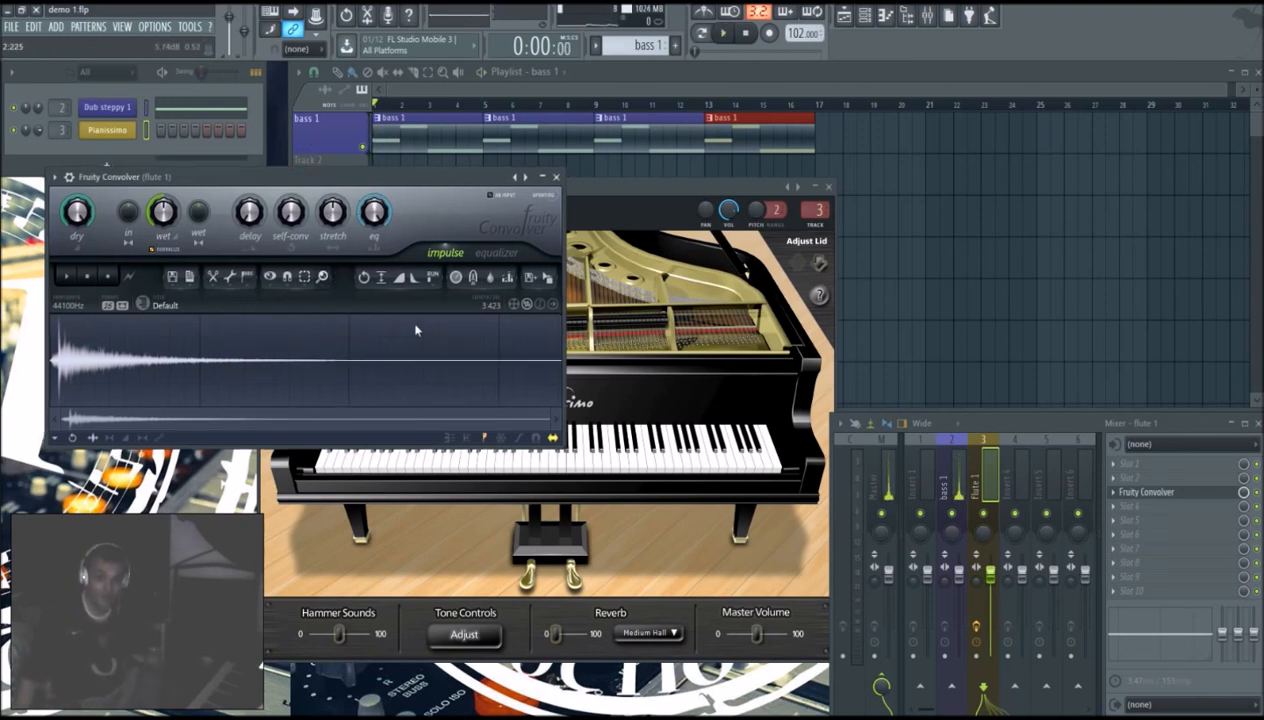
click(222, 400)
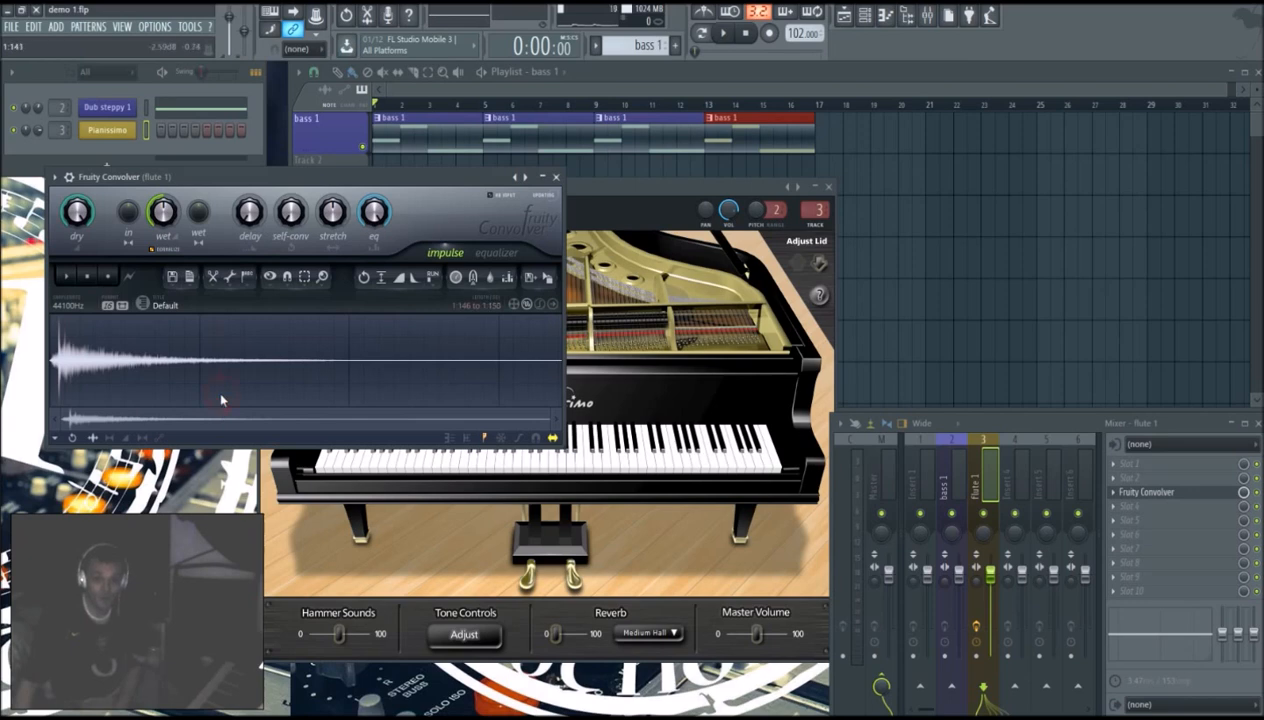
drag(468, 190, 842, 285)
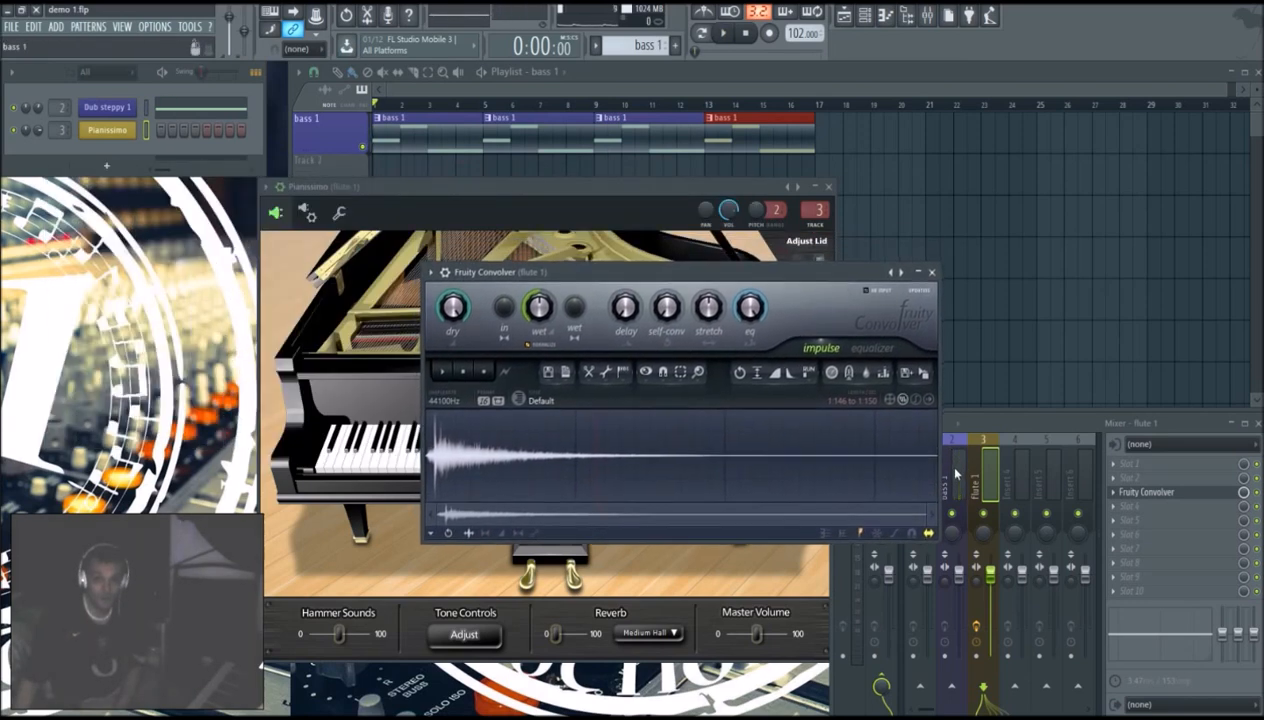
click(875, 347)
click(828, 350)
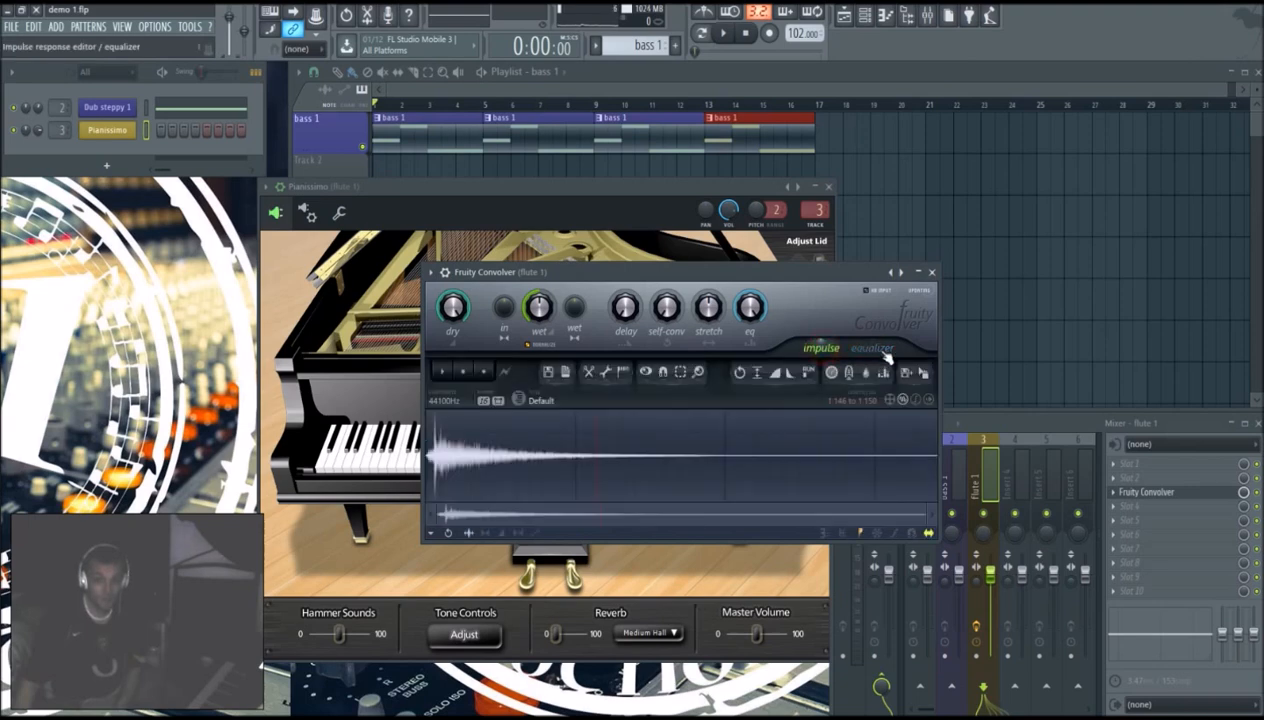
drag(482, 468, 598, 490)
drag(400, 482, 393, 475)
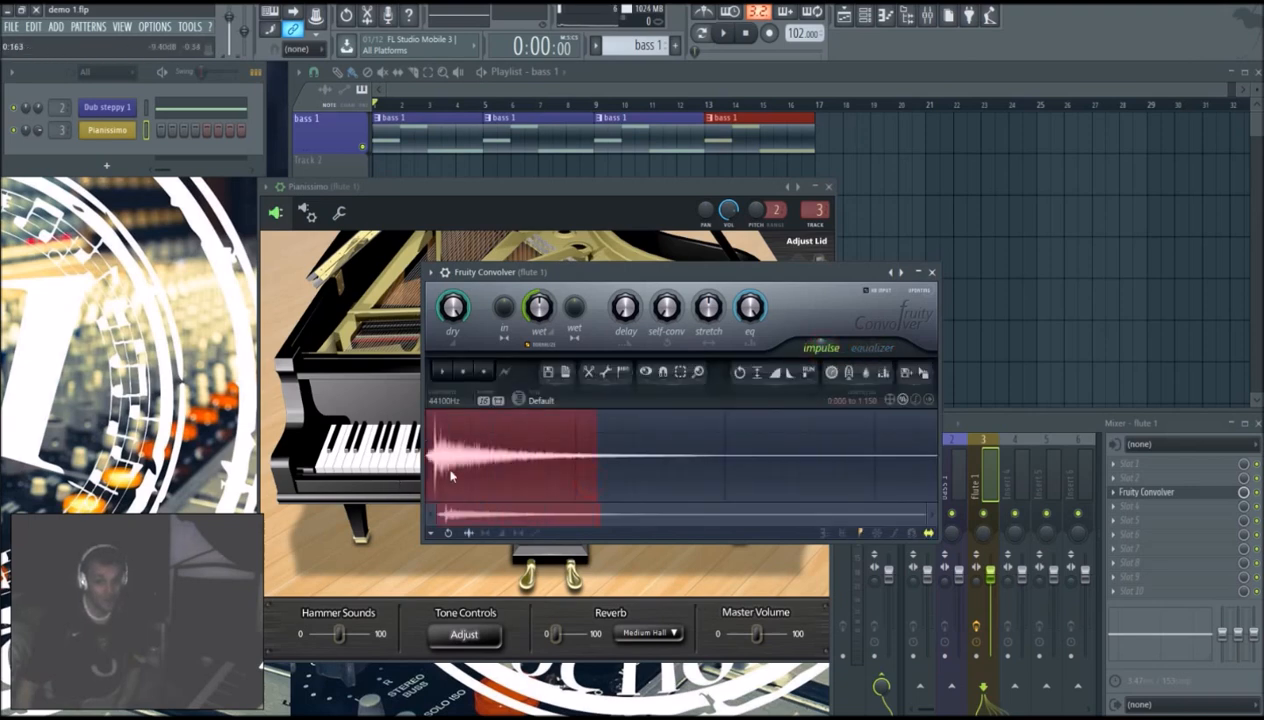
Step: Select Fruity Convolver's entire impulse waveform and move the Pianissimo window clear of the effect
click(443, 371)
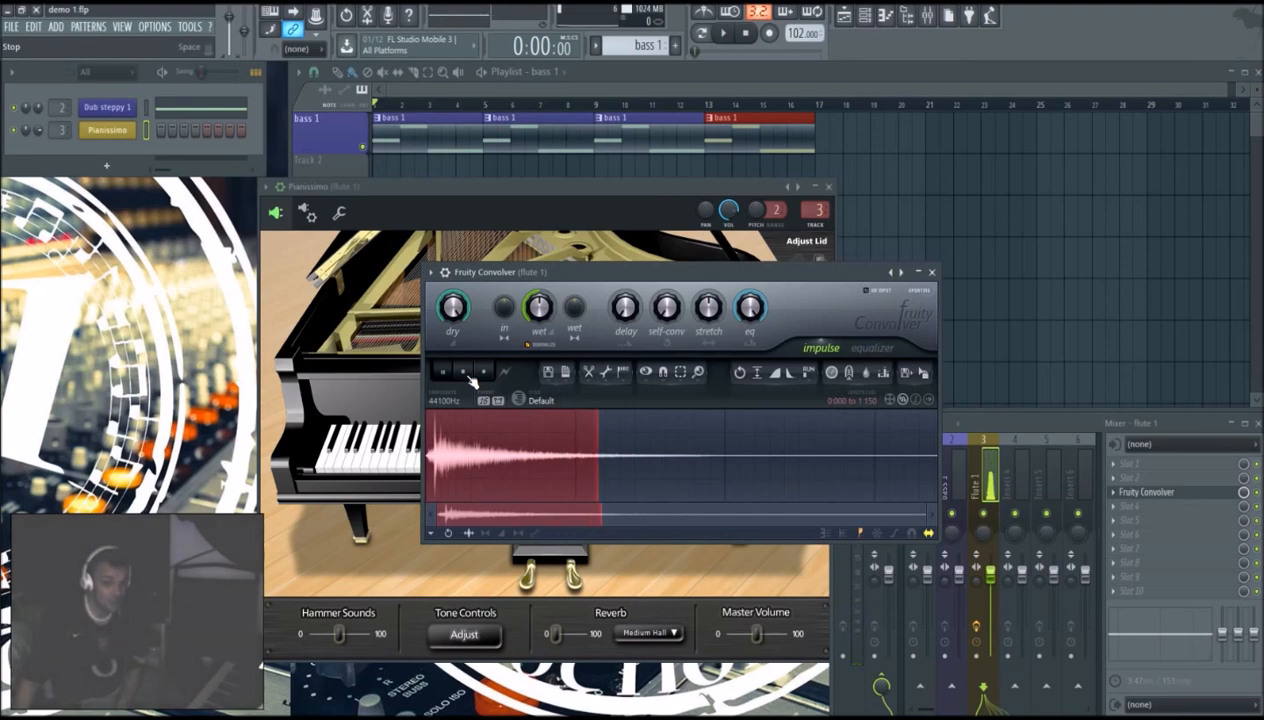
double_click(598, 485)
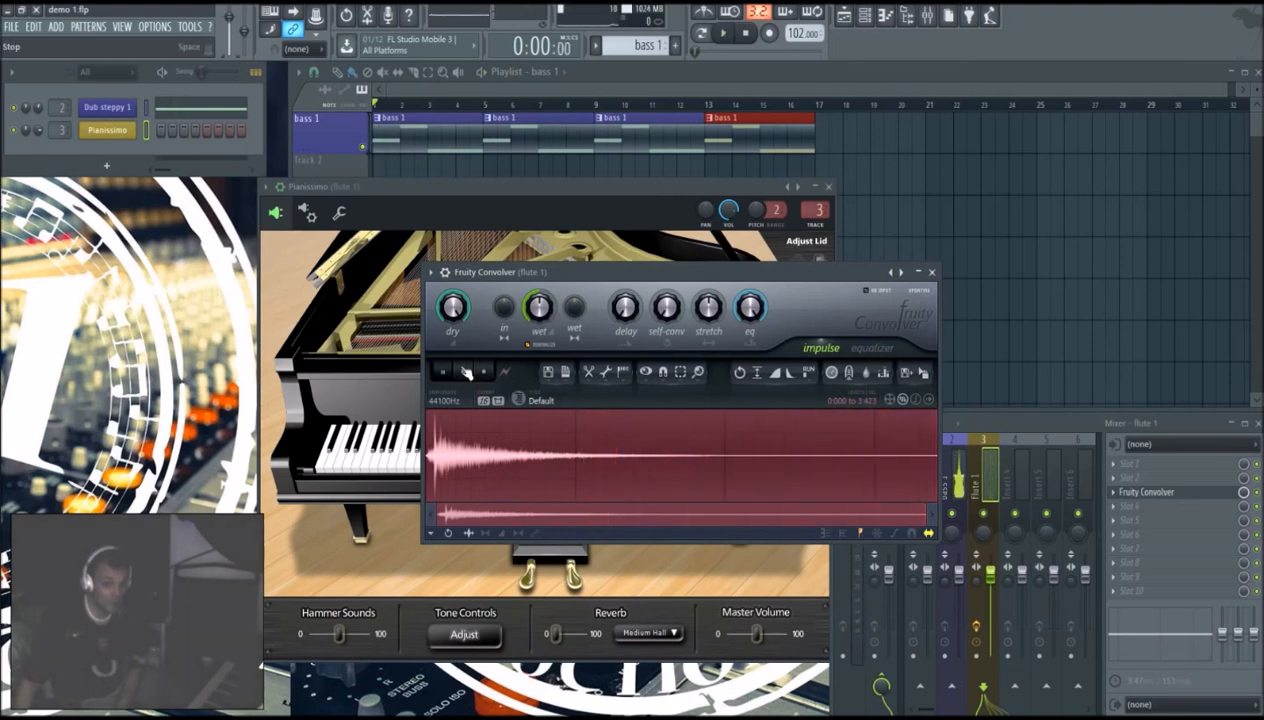
click(122, 131)
click(124, 131)
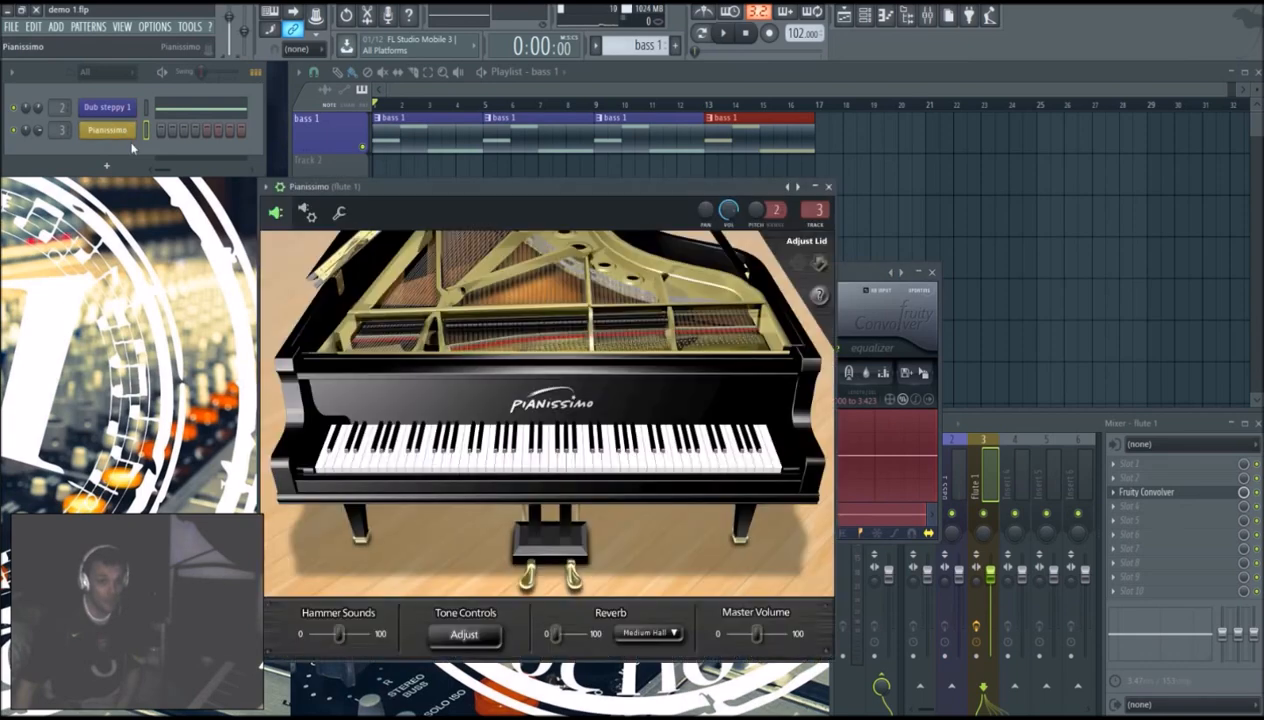
drag(565, 189, 955, 170)
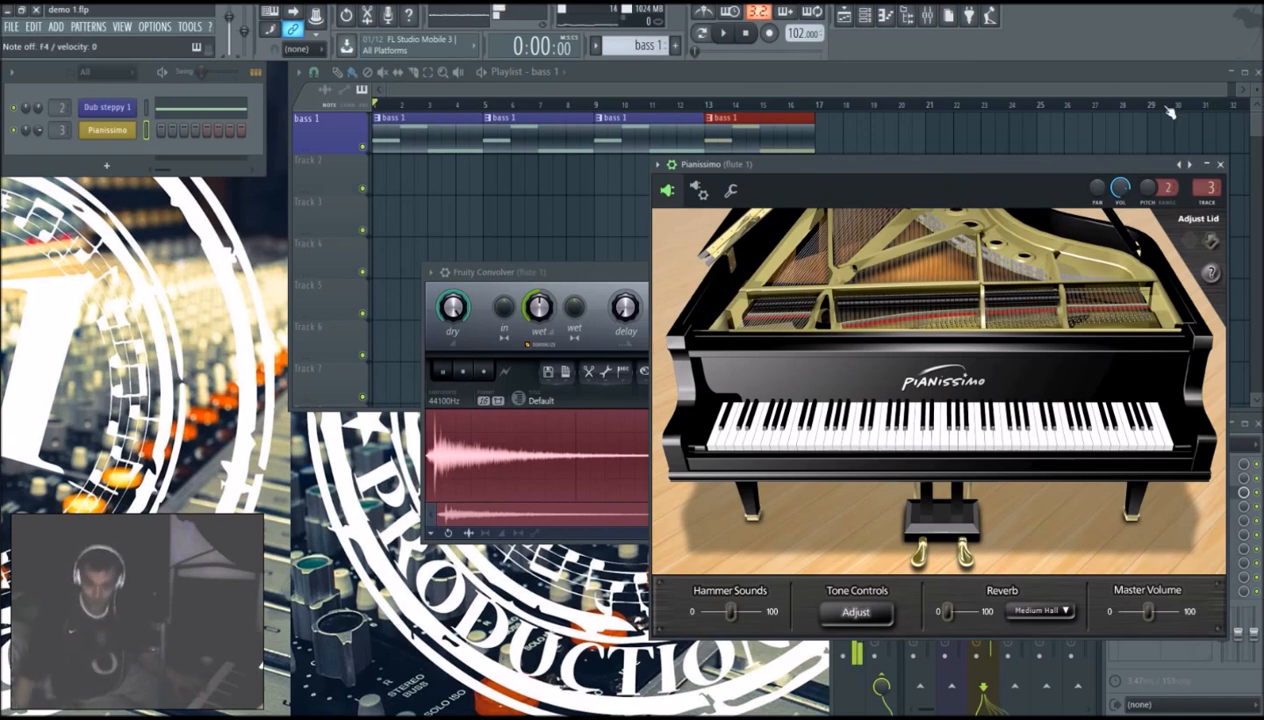
Step: Show and widen the sample browser, and expand the Reverb Devices folder inside Impulses
click(3, 210)
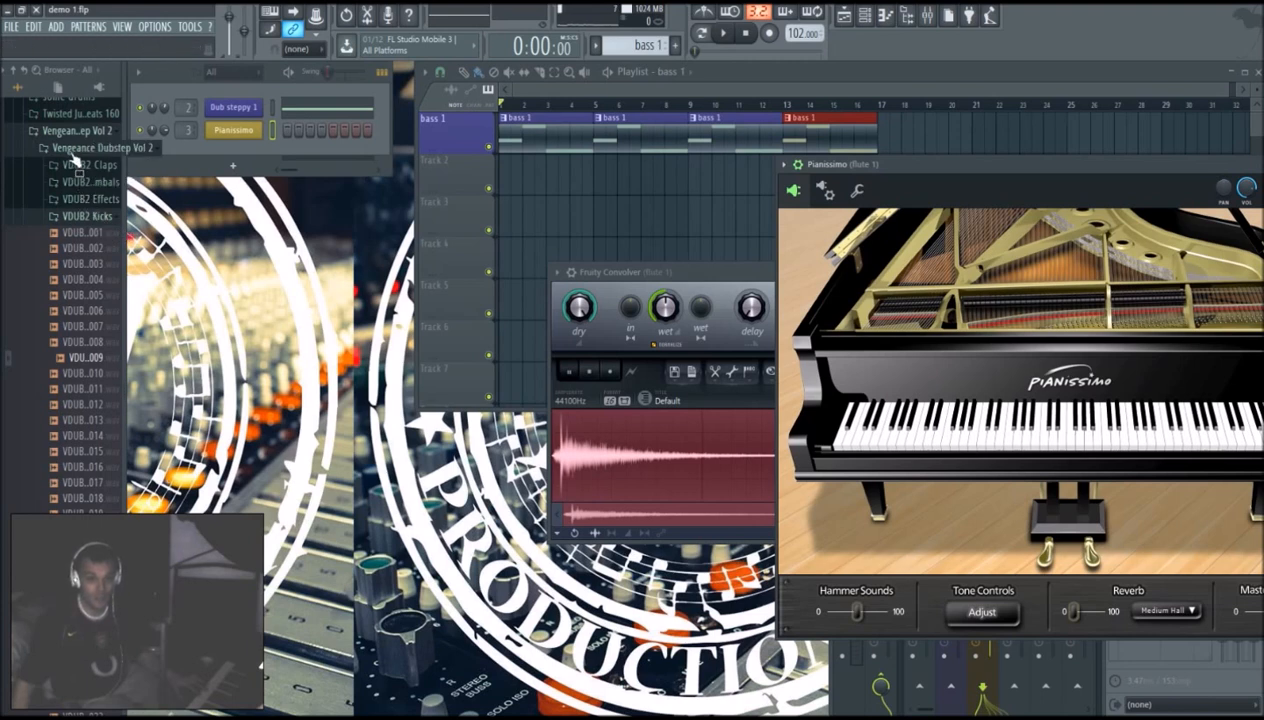
drag(125, 198, 195, 196)
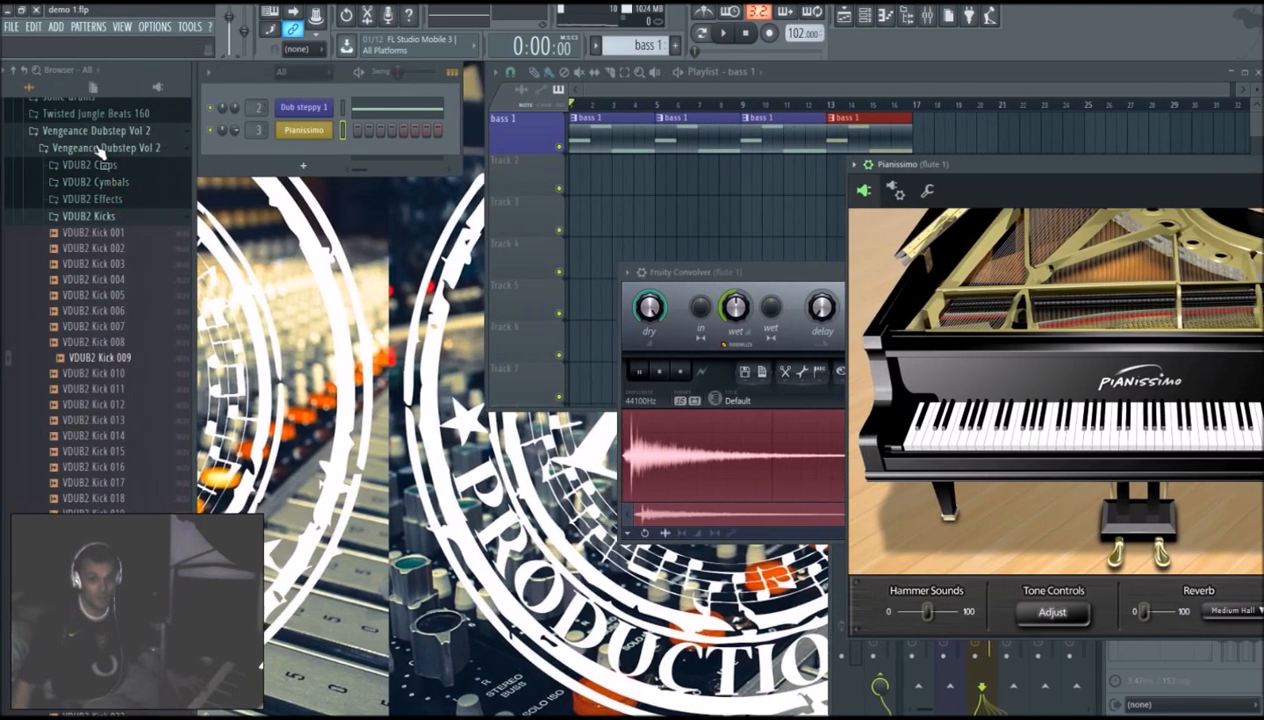
click(100, 148)
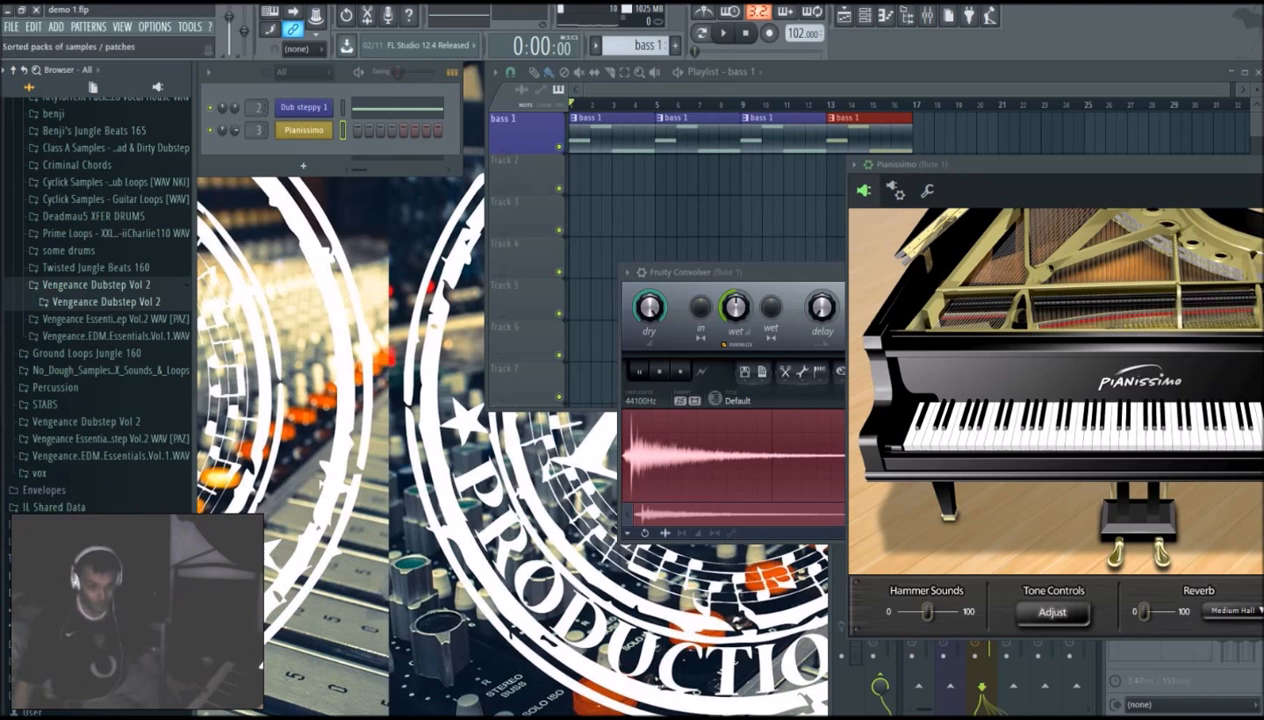
click(96, 524)
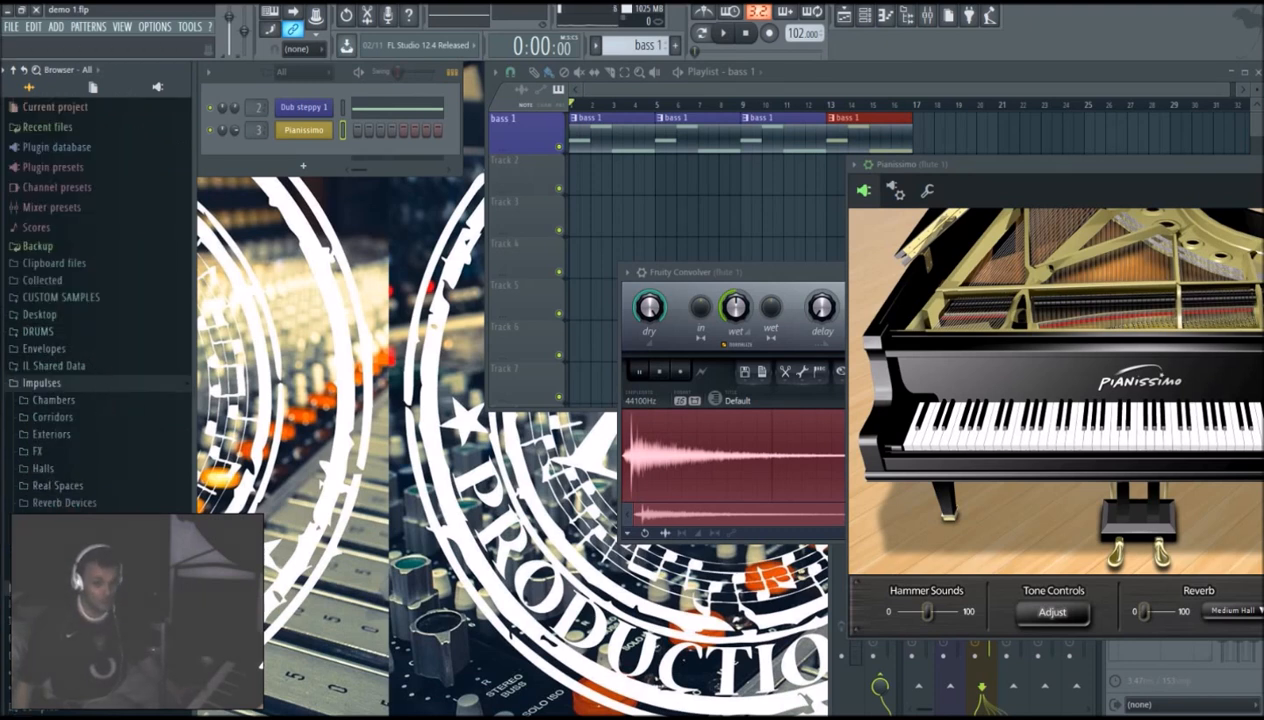
click(98, 503)
click(97, 520)
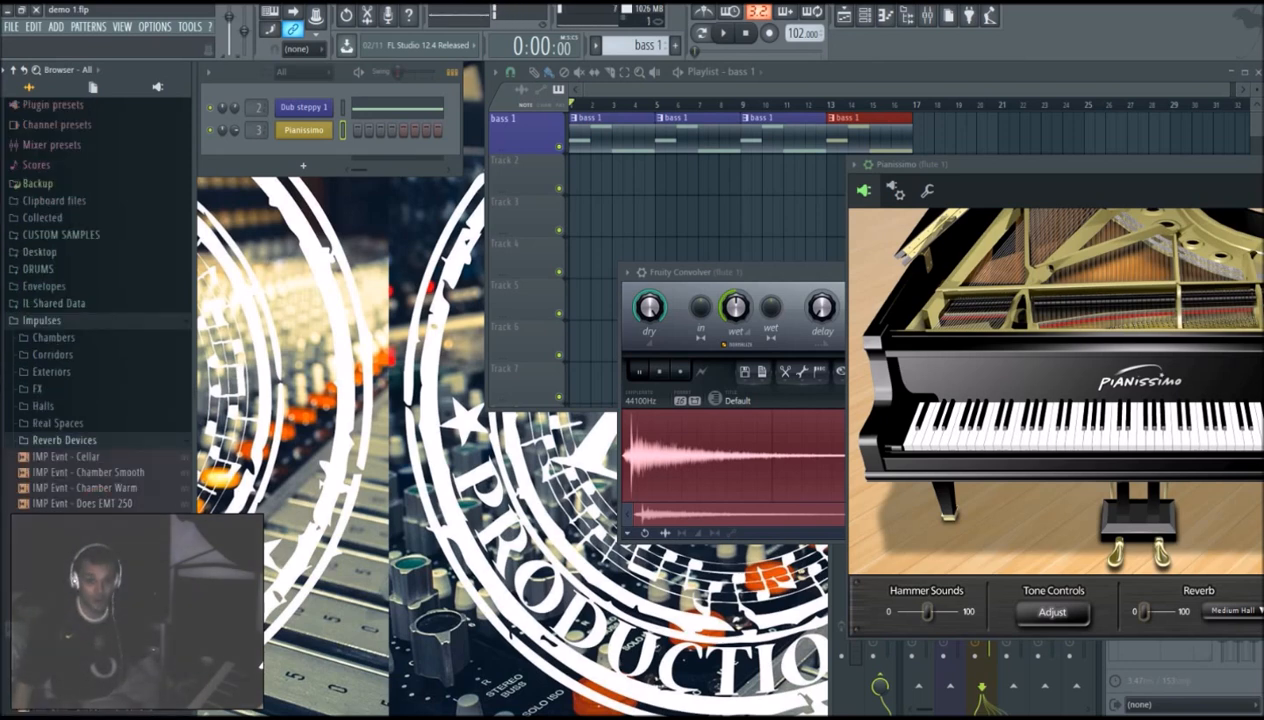
Step: Try the IMP Evnt Hall Warm, Room Warm and Hall Slapback impulses in Fruity Convolver
click(97, 551)
click(97, 566)
drag(97, 566, 786, 440)
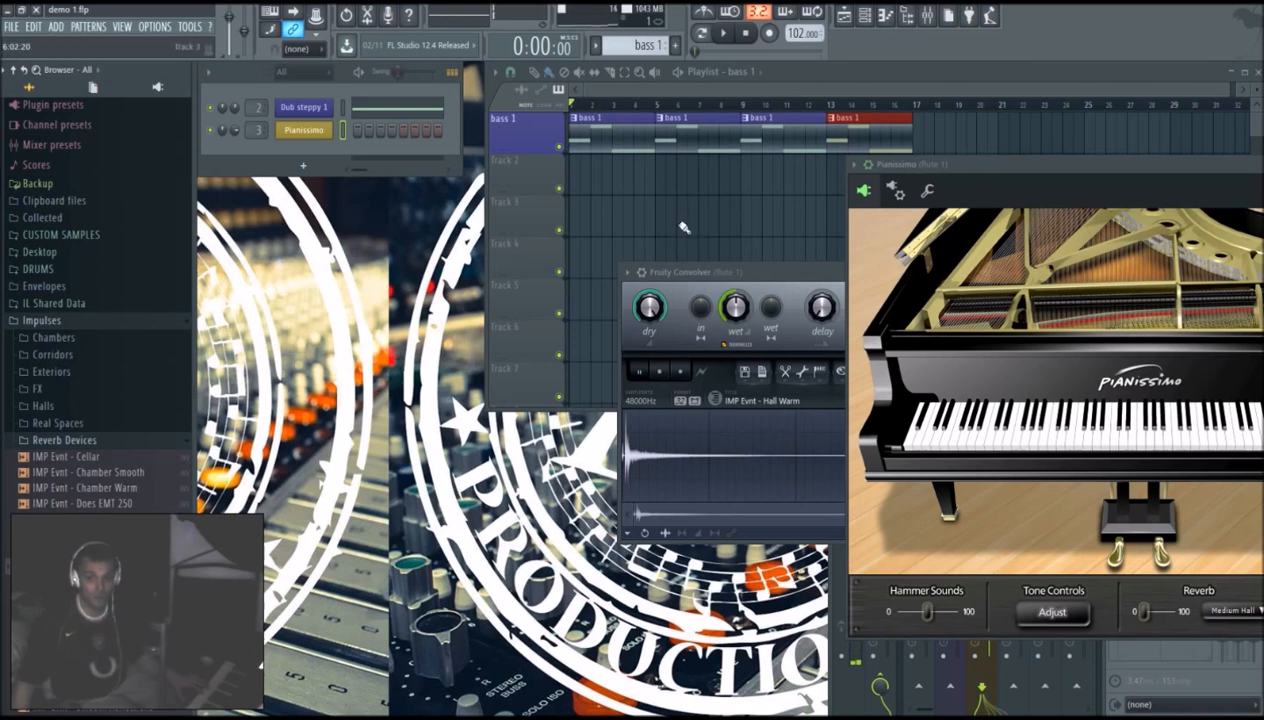
drag(100, 630, 706, 440)
drag(105, 620, 136, 470)
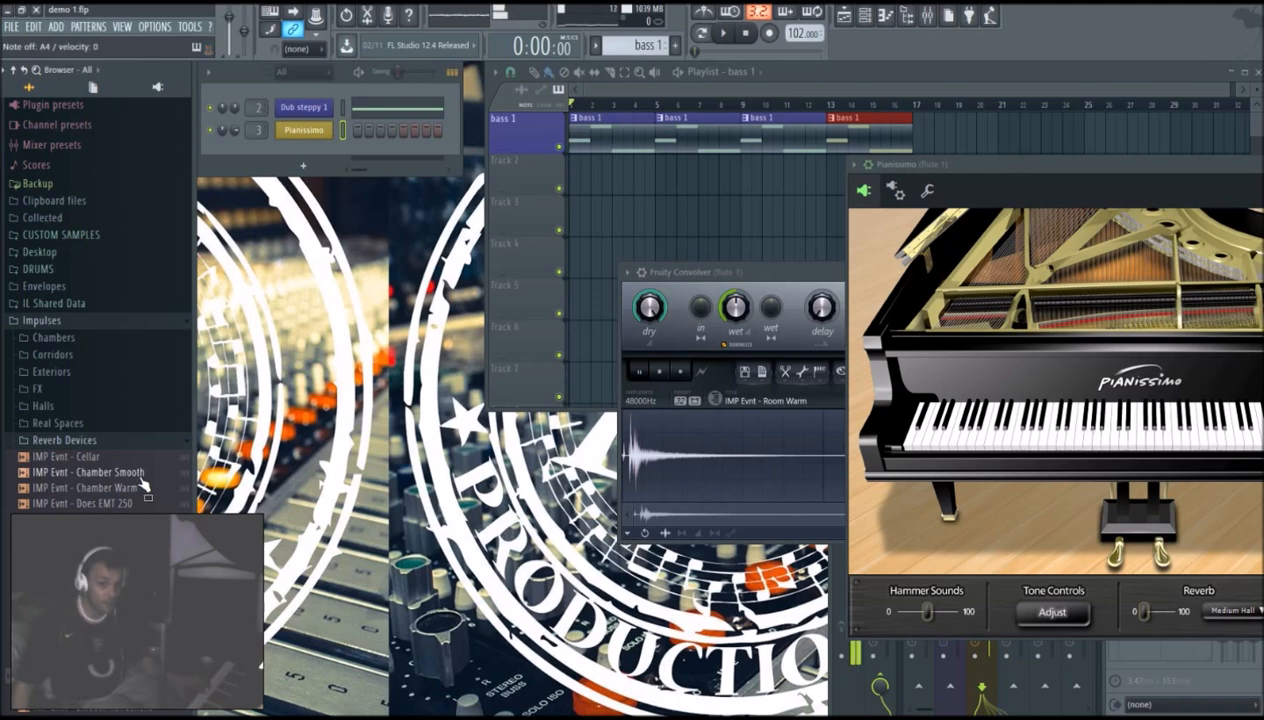
drag(110, 566, 778, 460)
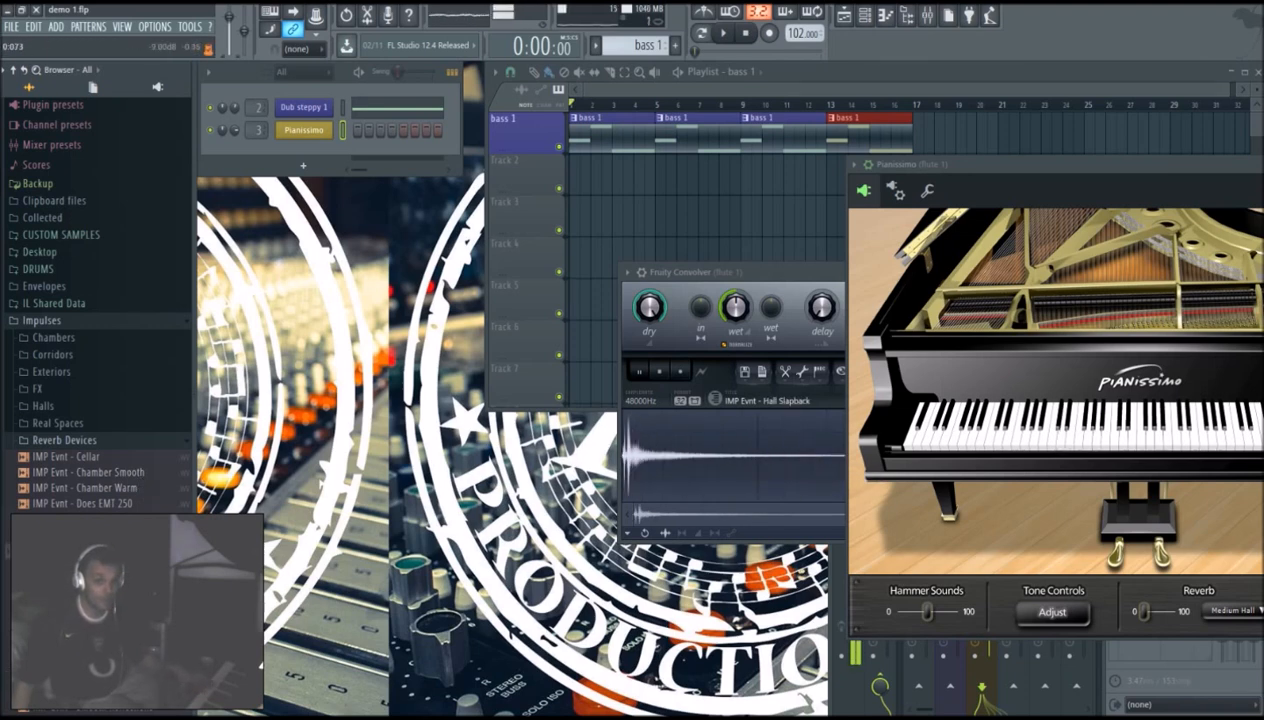
Step: Try the IMP Lex Dense Rich Room and Large Bright Hall impulses in Fruity Convolver
drag(122, 645, 706, 471)
scroll(130, 670, down, 6)
drag(124, 648, 690, 460)
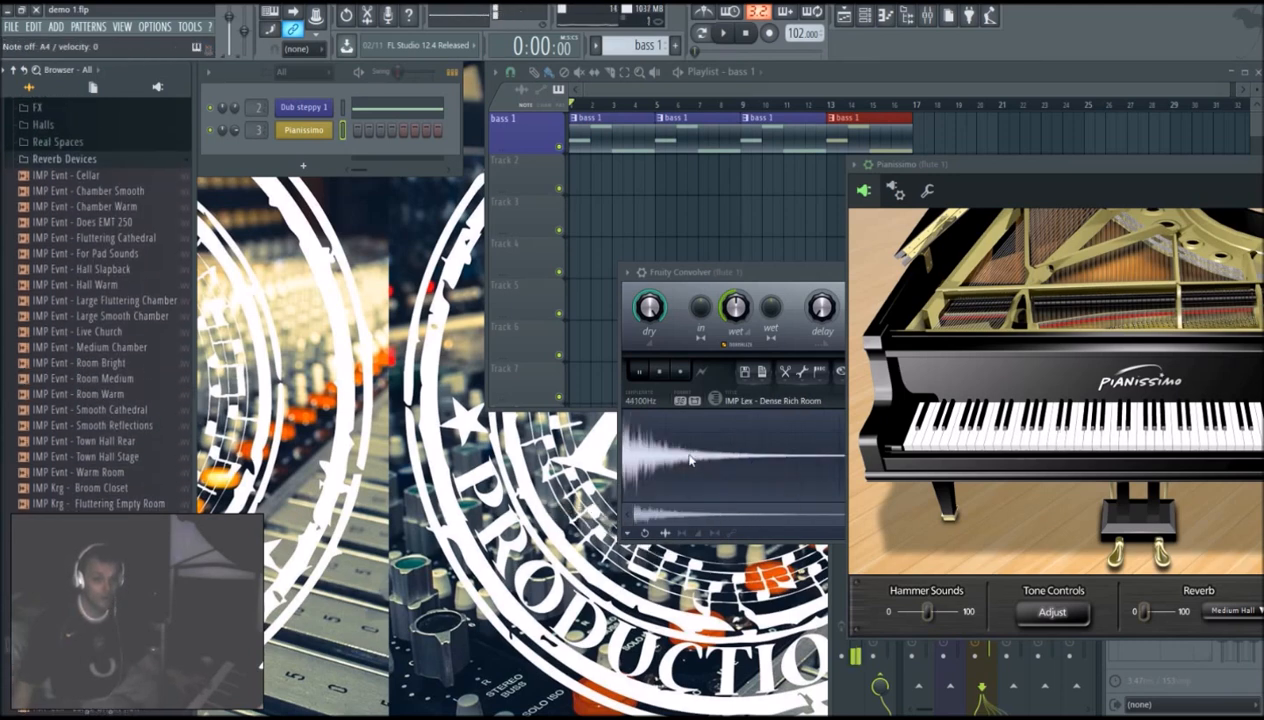
drag(124, 680, 711, 461)
Step: Audition further impulse samples in the Reverb Devices folder to compare their reverb character
scroll(126, 660, down, 5)
scroll(115, 580, down, 3)
click(84, 411)
drag(92, 425, 99, 444)
click(101, 441)
click(115, 379)
click(115, 394)
click(117, 312)
click(117, 269)
click(117, 238)
click(117, 222)
click(117, 206)
click(115, 176)
click(114, 191)
click(107, 145)
Step: Load the IMP Evnt - Large Fluttering Chamber impulse into Fruity Convolver
scroll(107, 145, up, 6)
click(115, 222)
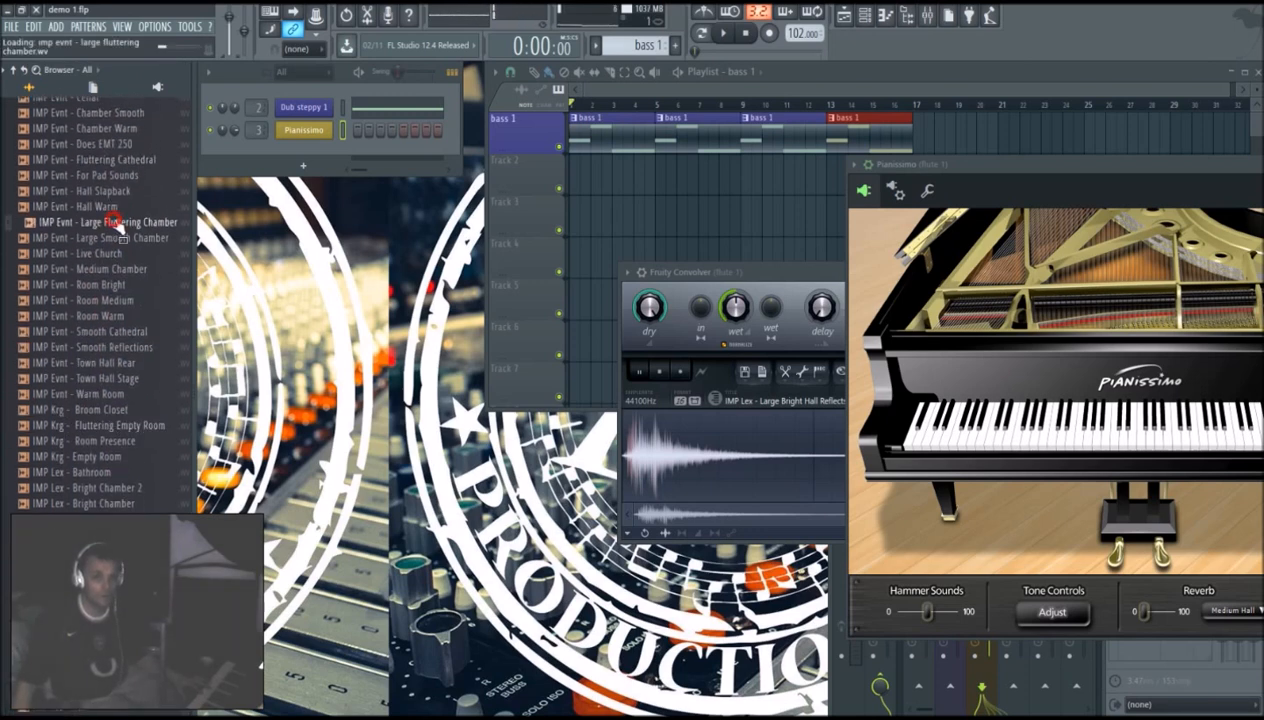
drag(100, 232, 700, 465)
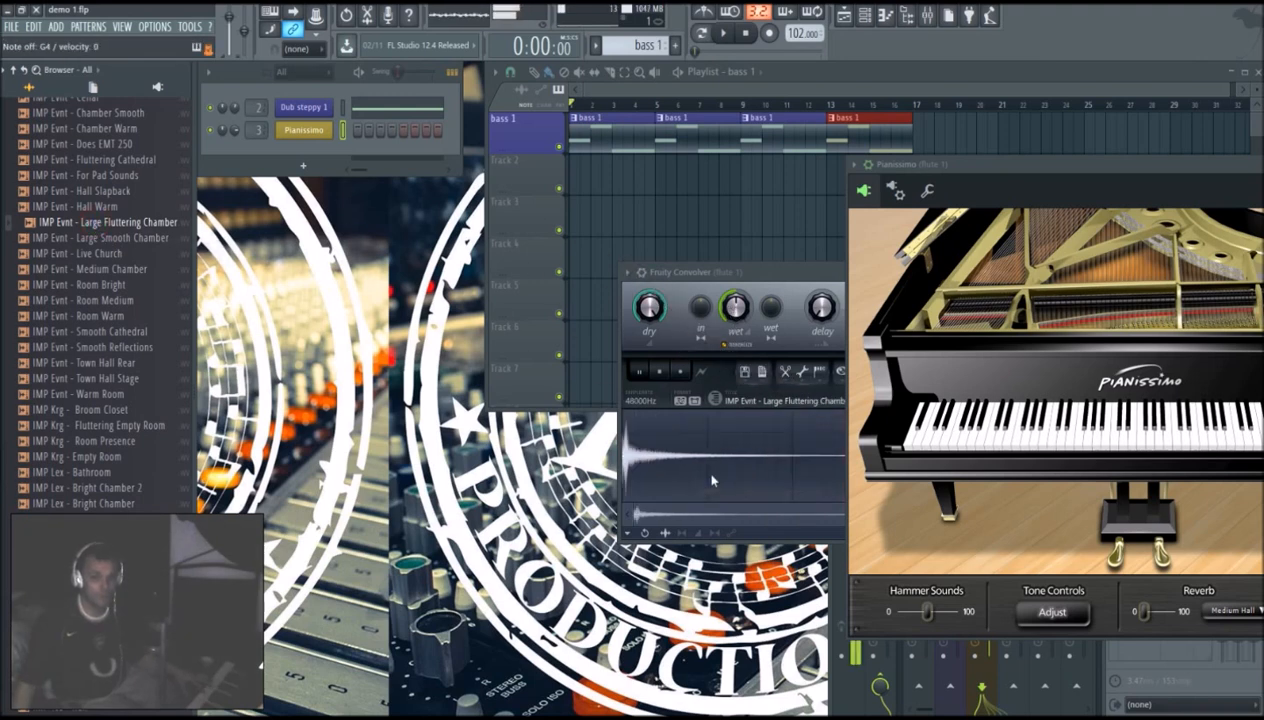
Step: In Fruity Convolver's equalizer, pull the curve's low-frequency end to the bottom and raise its high-frequency end slightly
drag(785, 283, 441, 222)
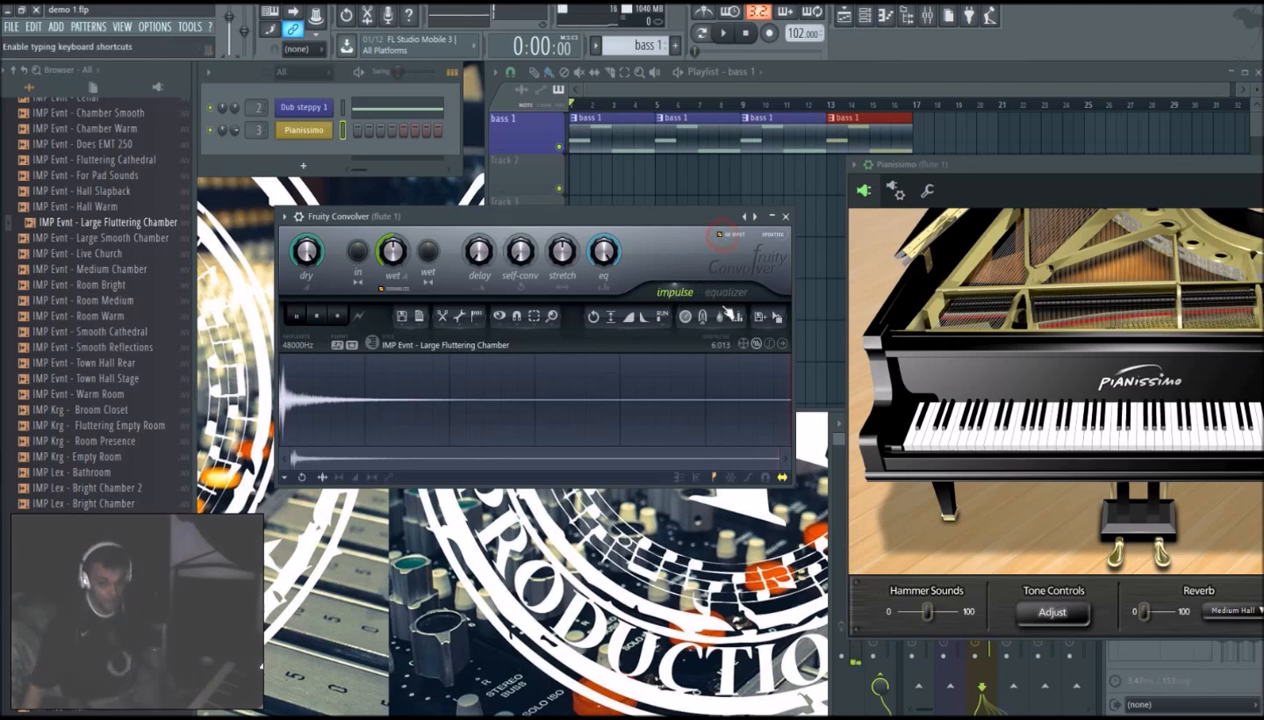
click(741, 297)
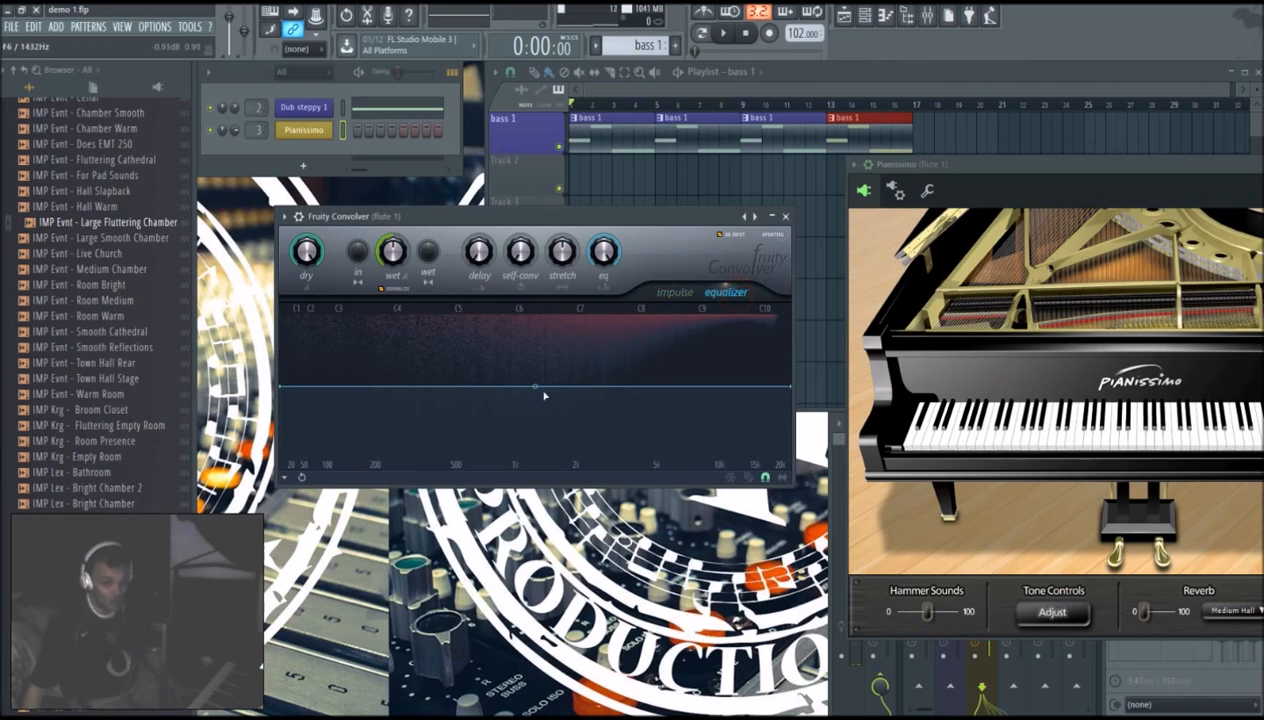
drag(282, 385, 307, 333)
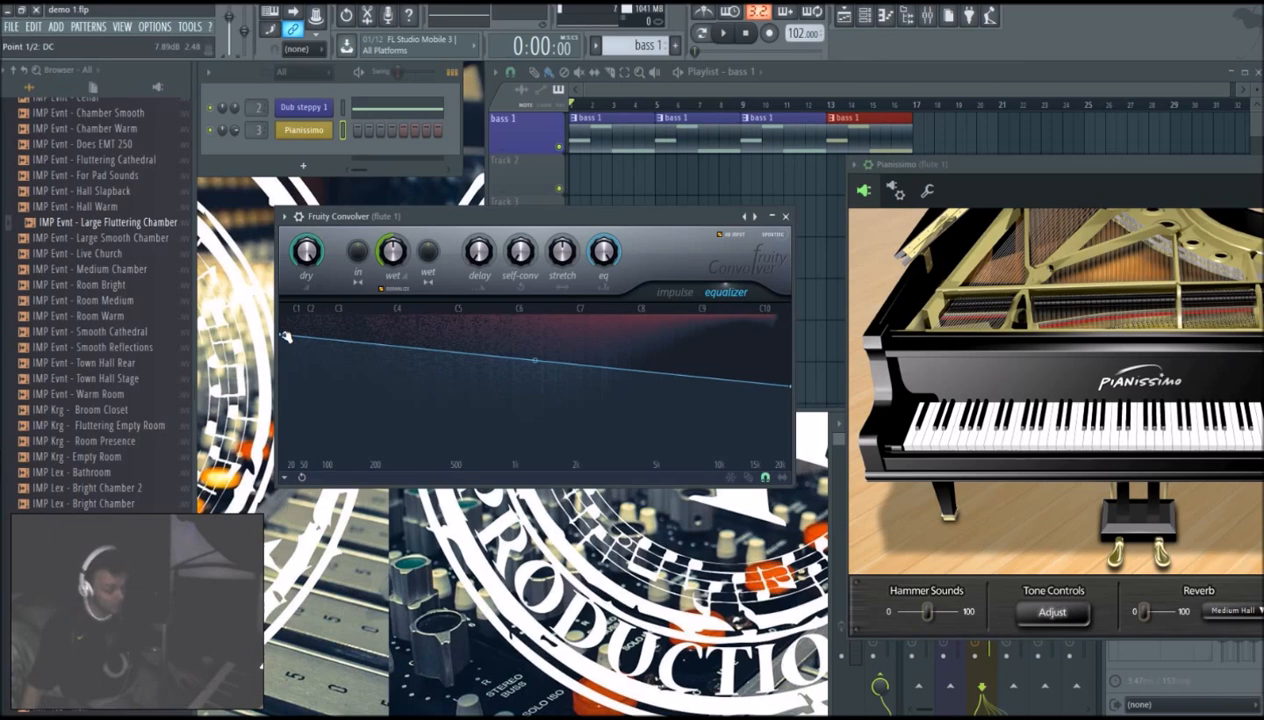
drag(287, 350, 282, 467)
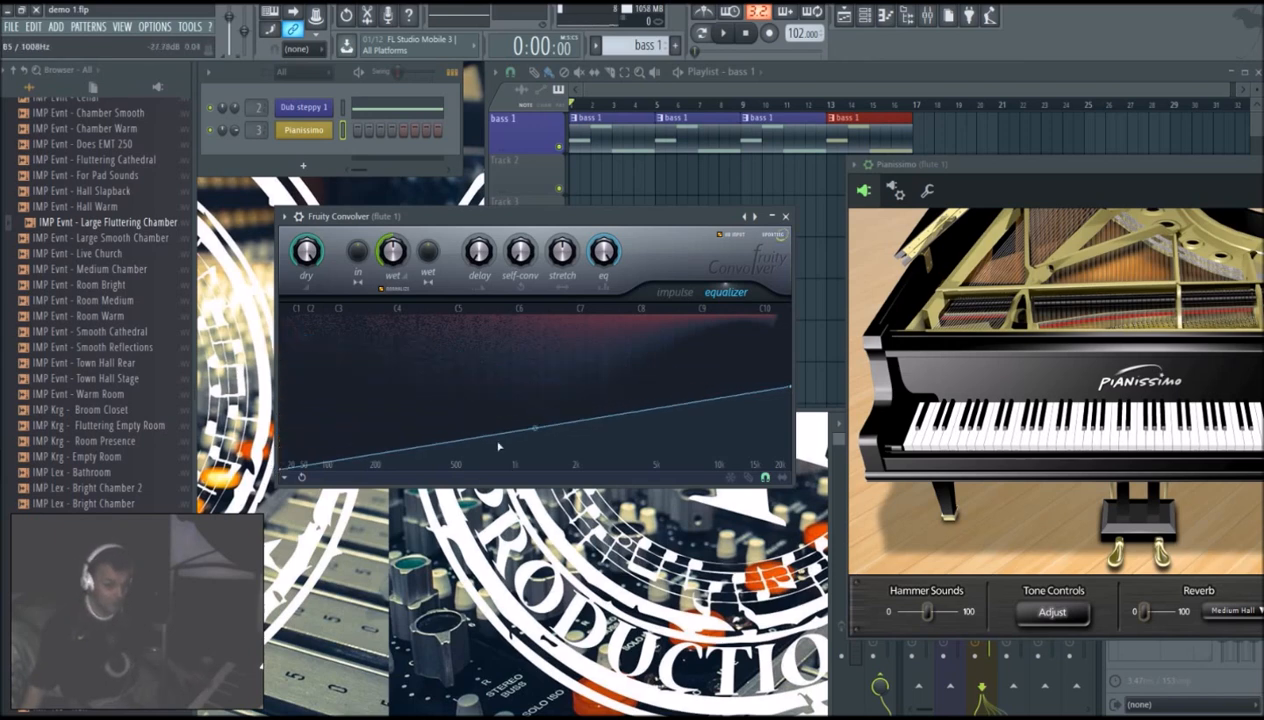
drag(789, 387, 553, 353)
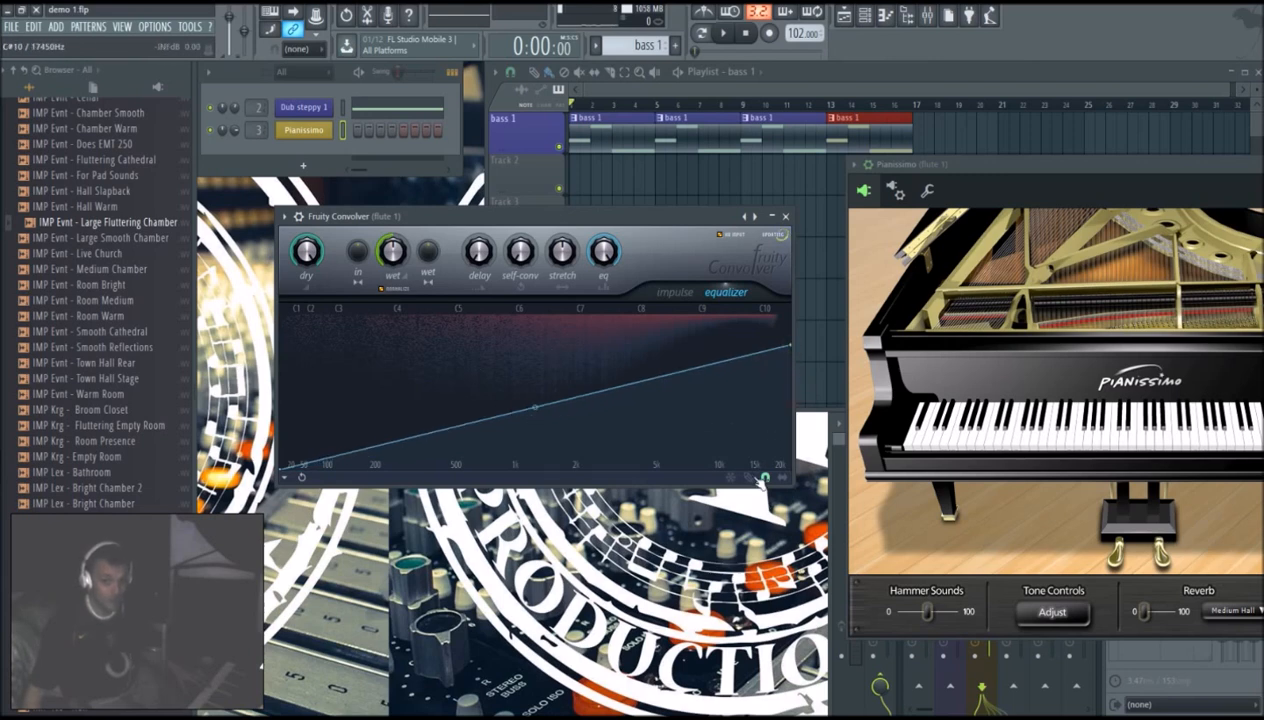
Step: Add a middle point to the reverb EQ curve at about 1465 Hz and bow the segment above it upward
right_click(586, 438)
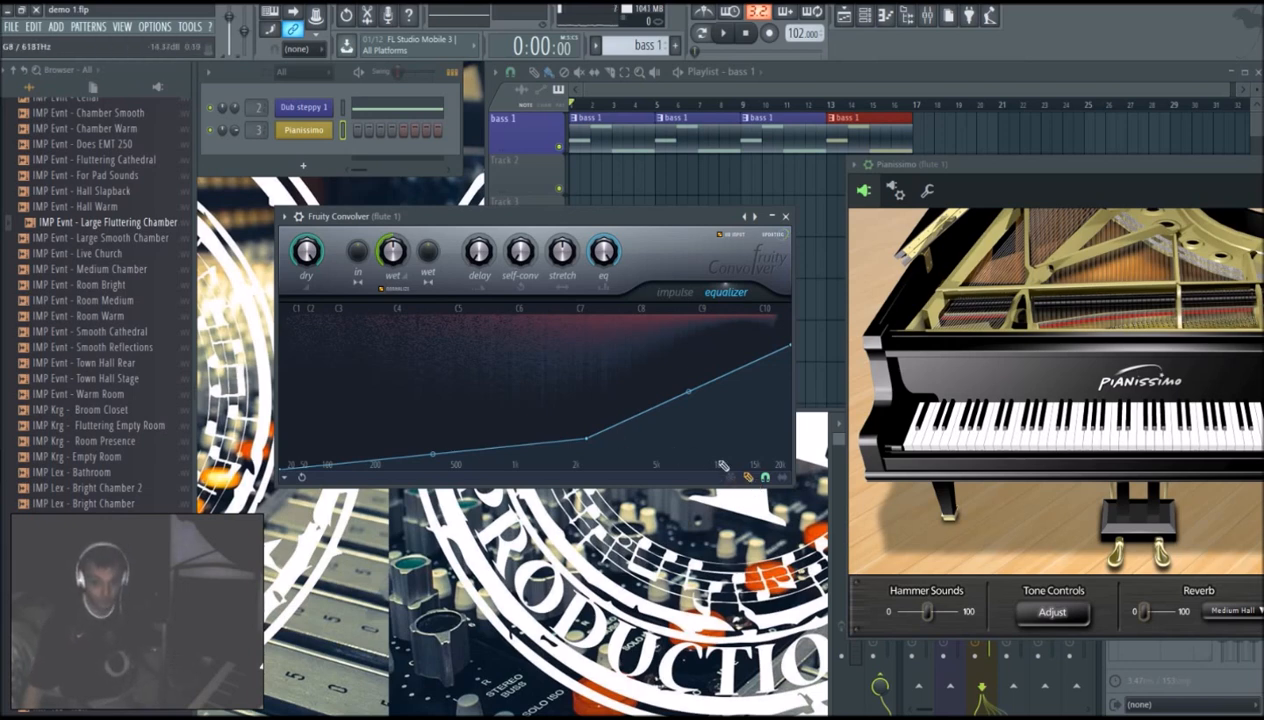
drag(586, 438, 549, 452)
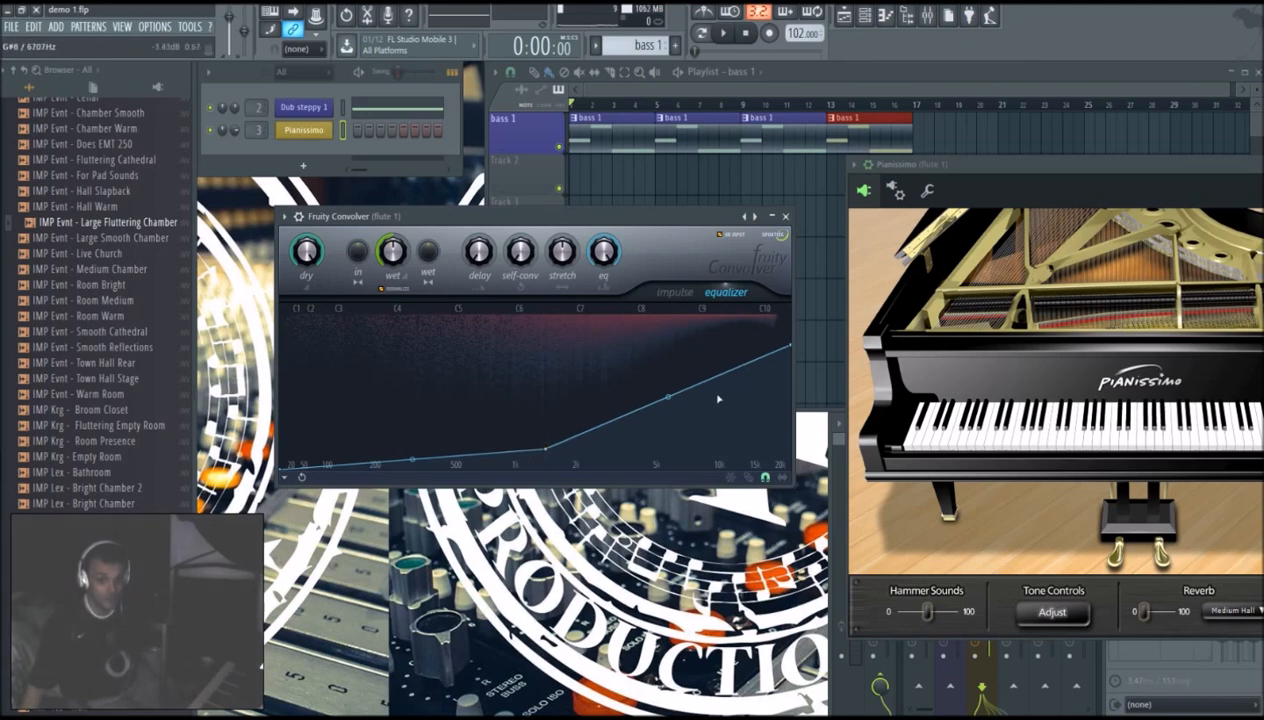
drag(663, 403, 668, 362)
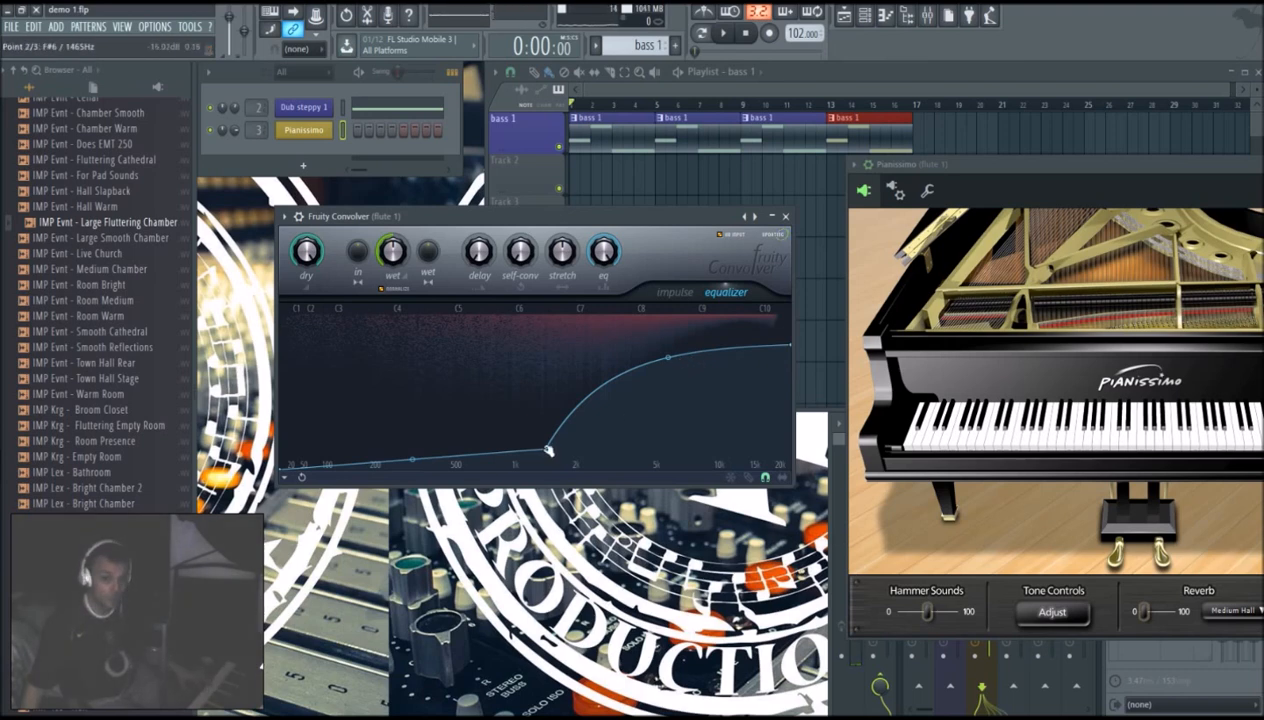
Step: Shift the middle EQ point down to about 514 Hz and flatten the bowed segment above it slightly
drag(545, 450, 484, 442)
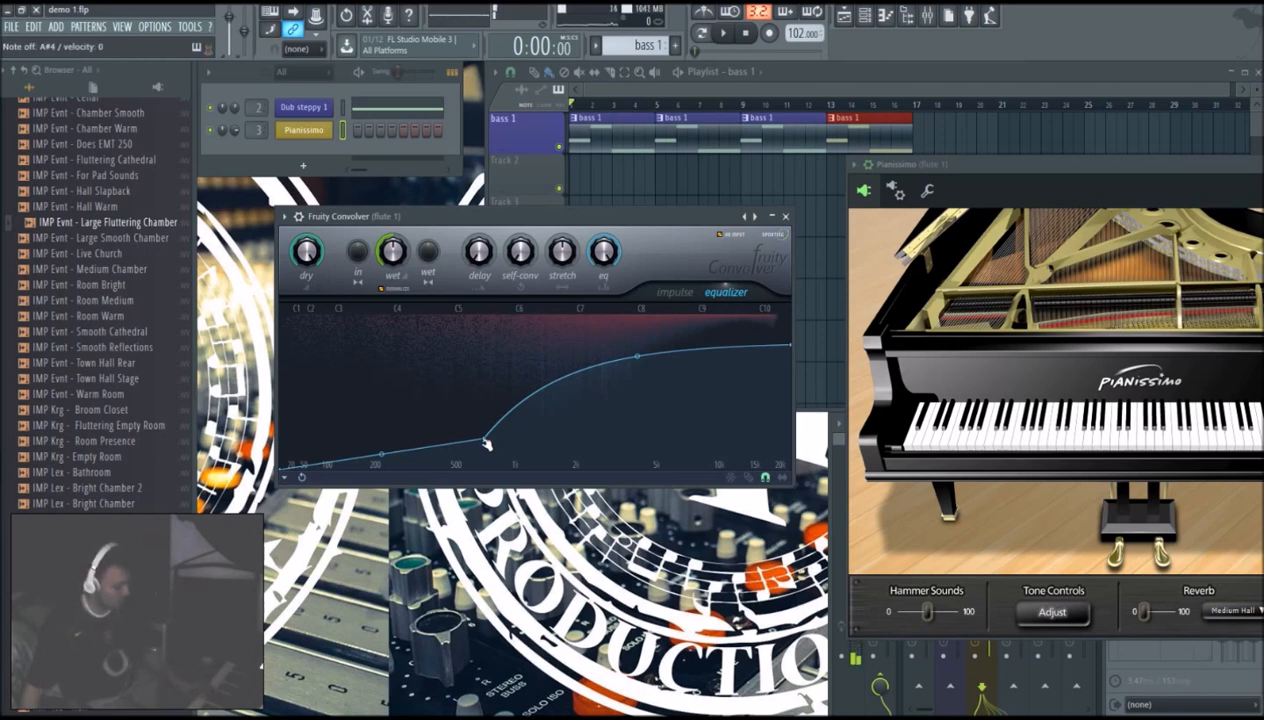
drag(486, 444, 454, 430)
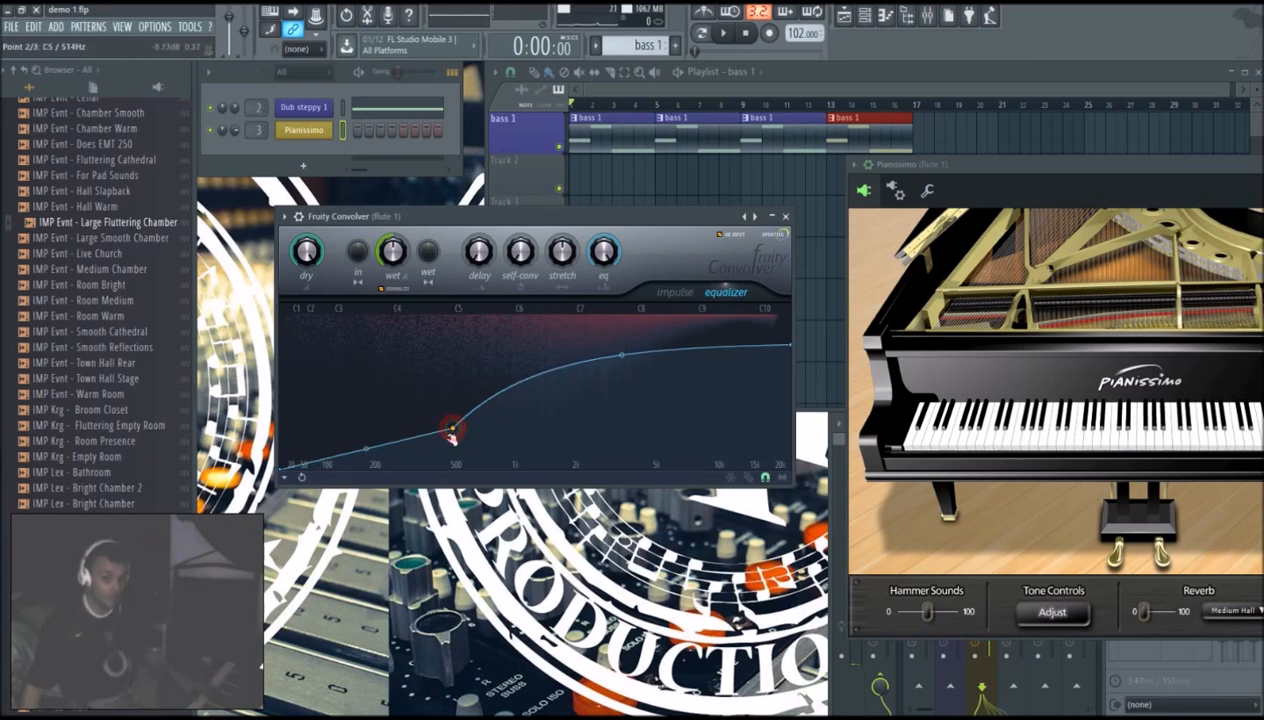
drag(645, 365, 621, 369)
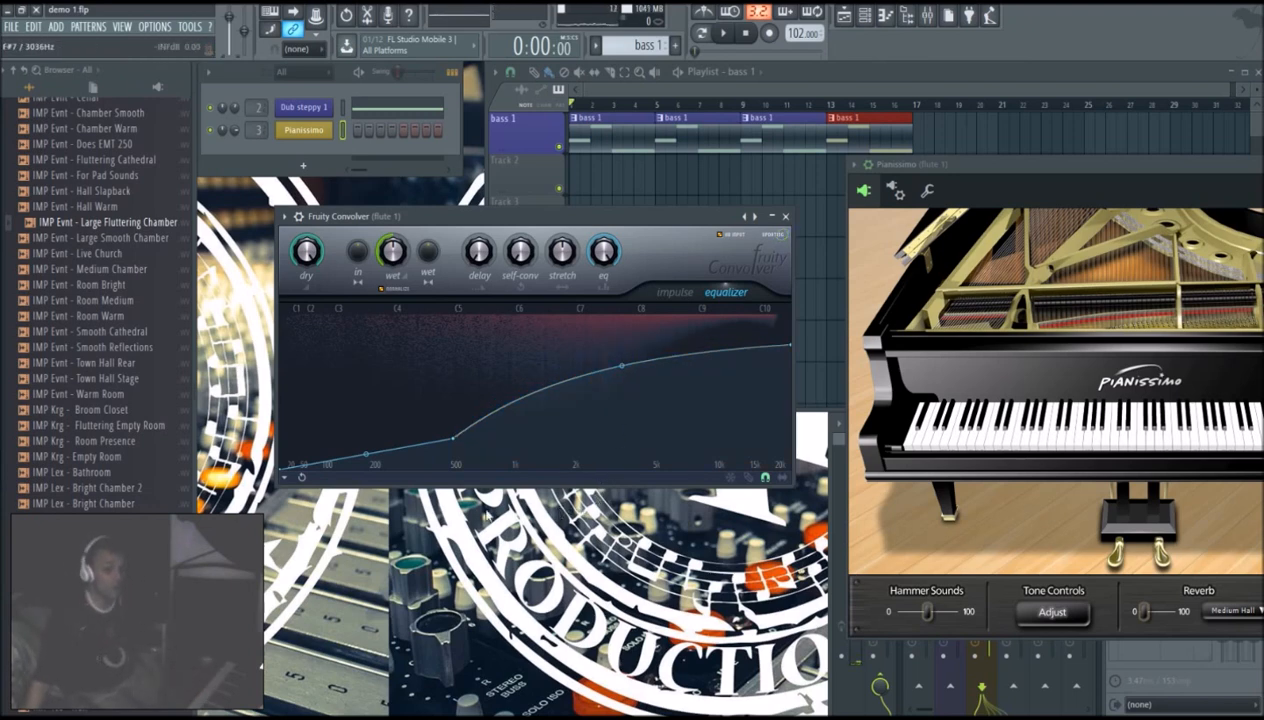
Step: Sweep the middle EQ point through the lows, settle it between 200 and 500 Hz, and close Fruity Convolver
drag(455, 448, 252, 316)
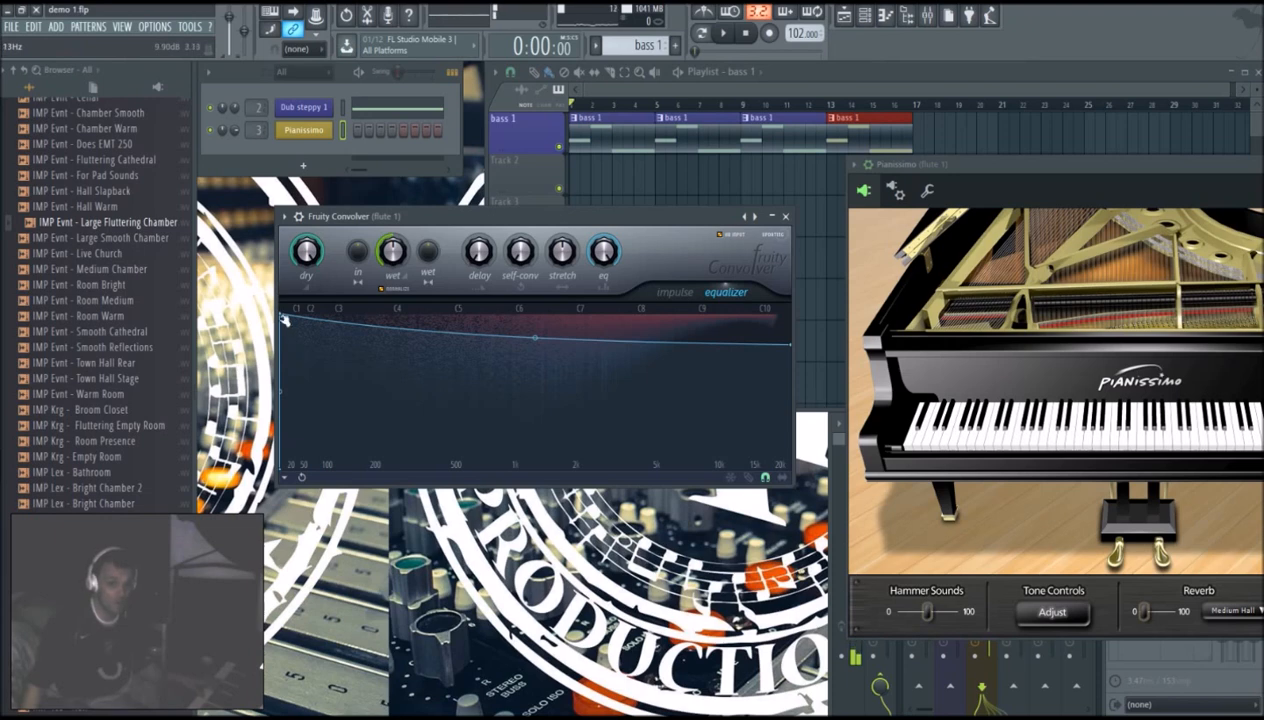
drag(285, 316, 423, 433)
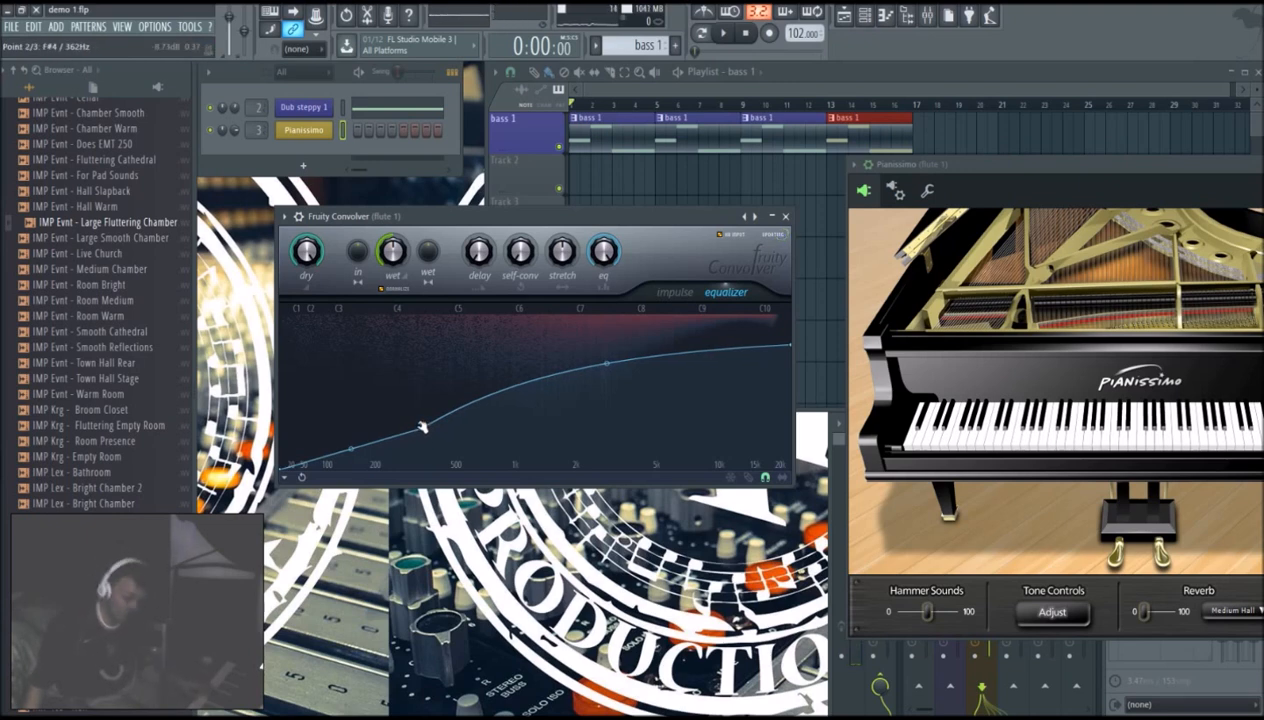
drag(425, 430, 405, 418)
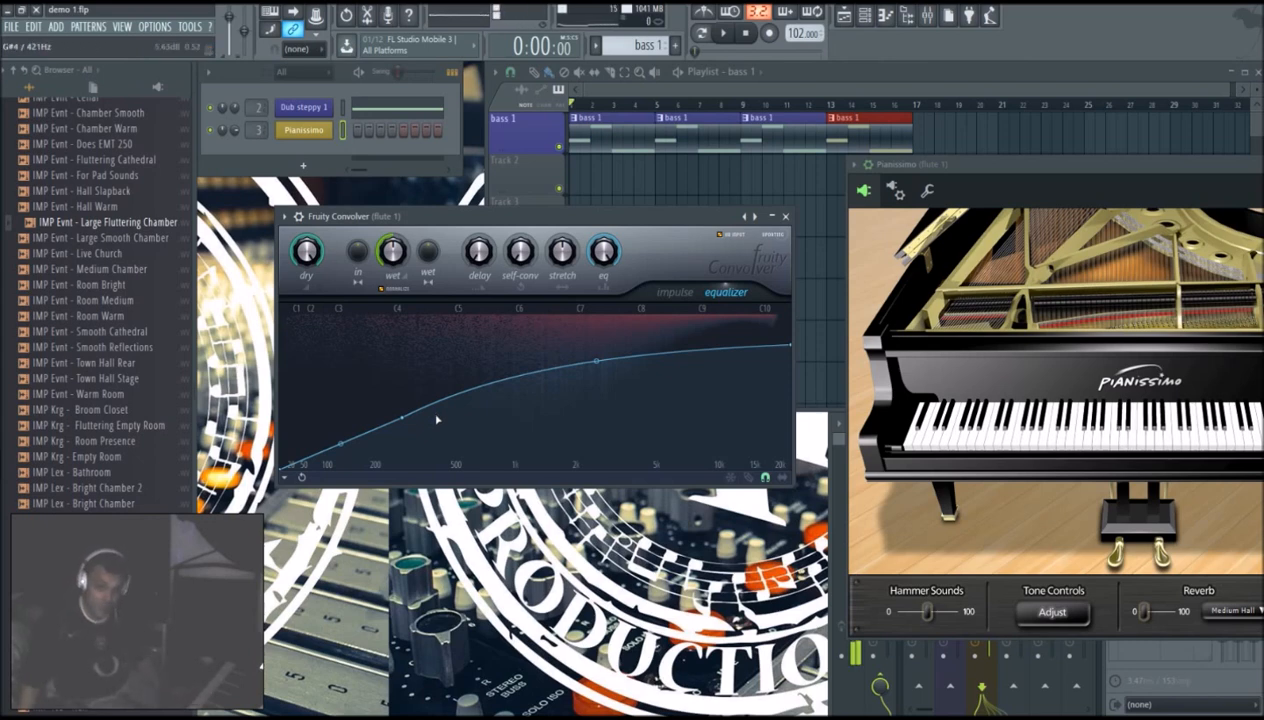
click(787, 218)
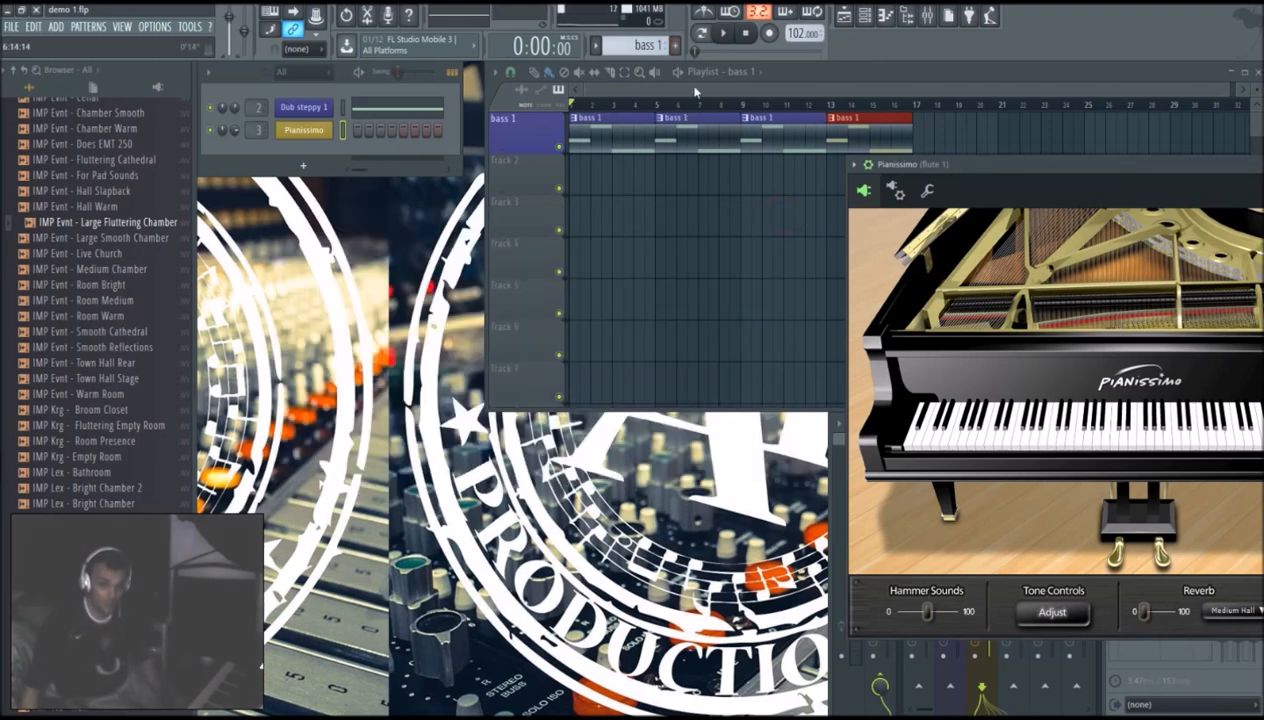
Step: Play the bass arrangement from the start while trying out piano notes over it, and stop playback
click(724, 33)
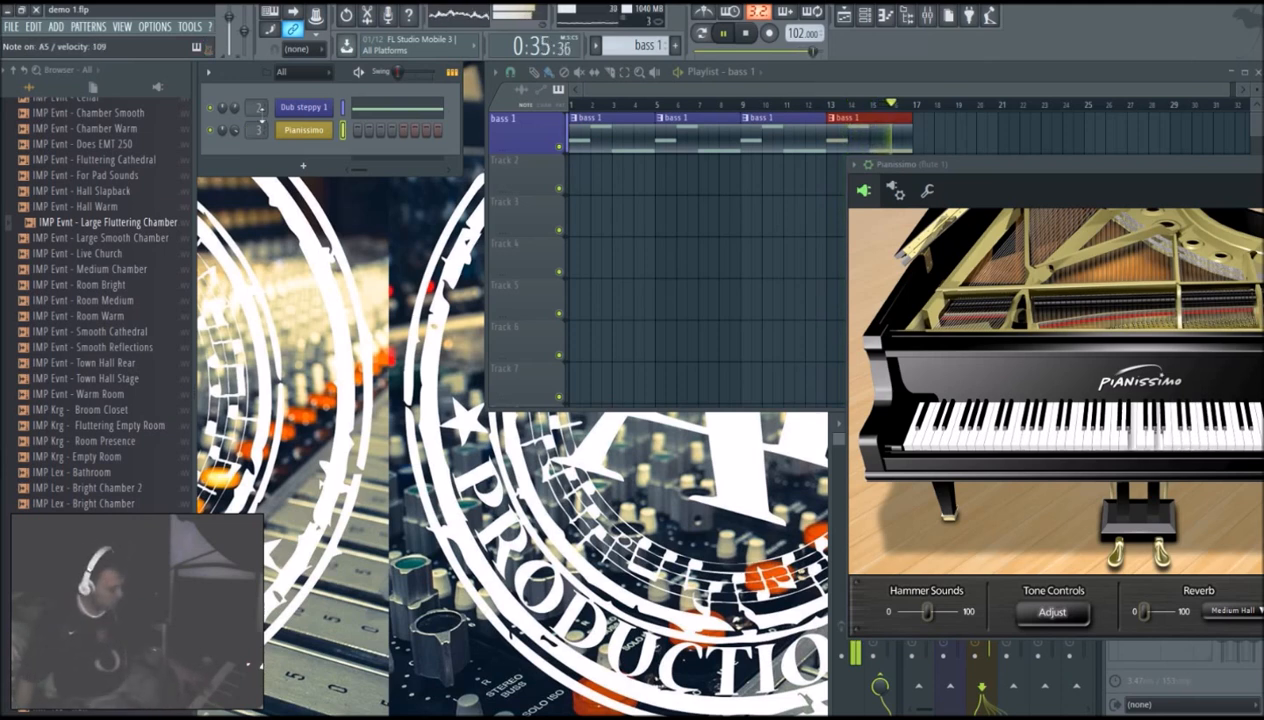
click(745, 33)
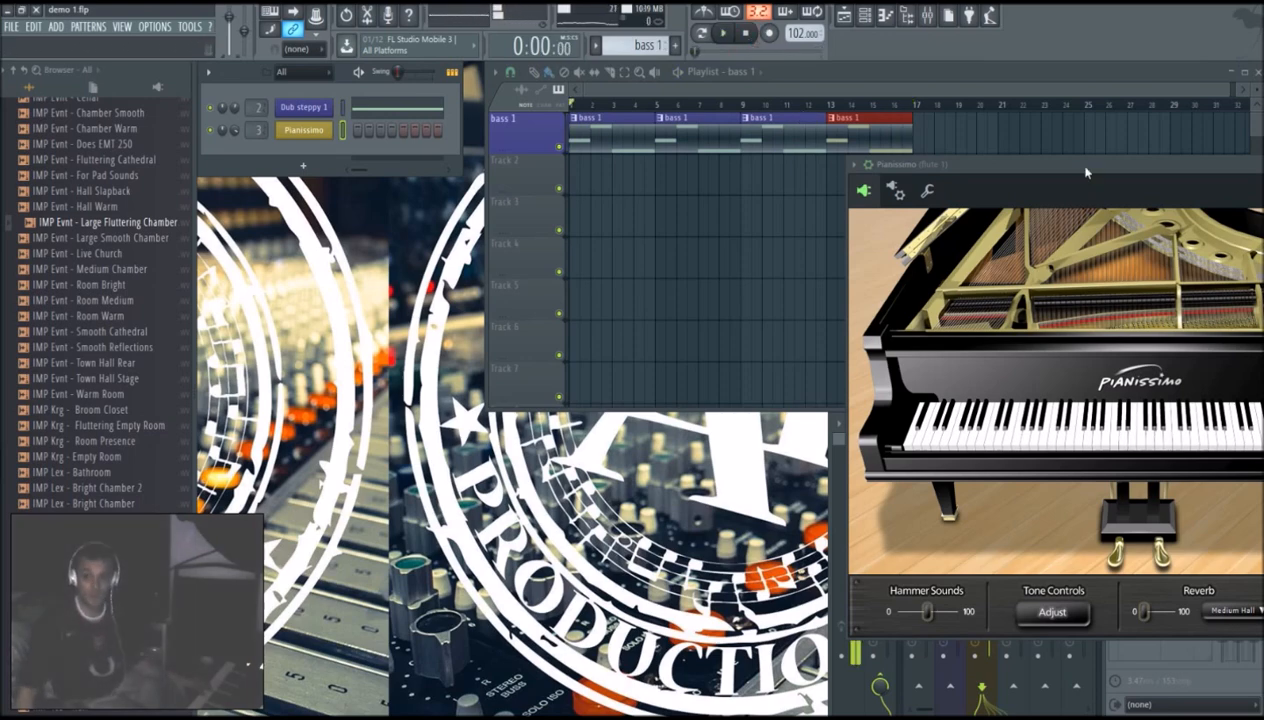
Step: Move the Pianissimo window toward the middle of the workspace and play the arrangement briefly with the metronome on
drag(1087, 171, 707, 206)
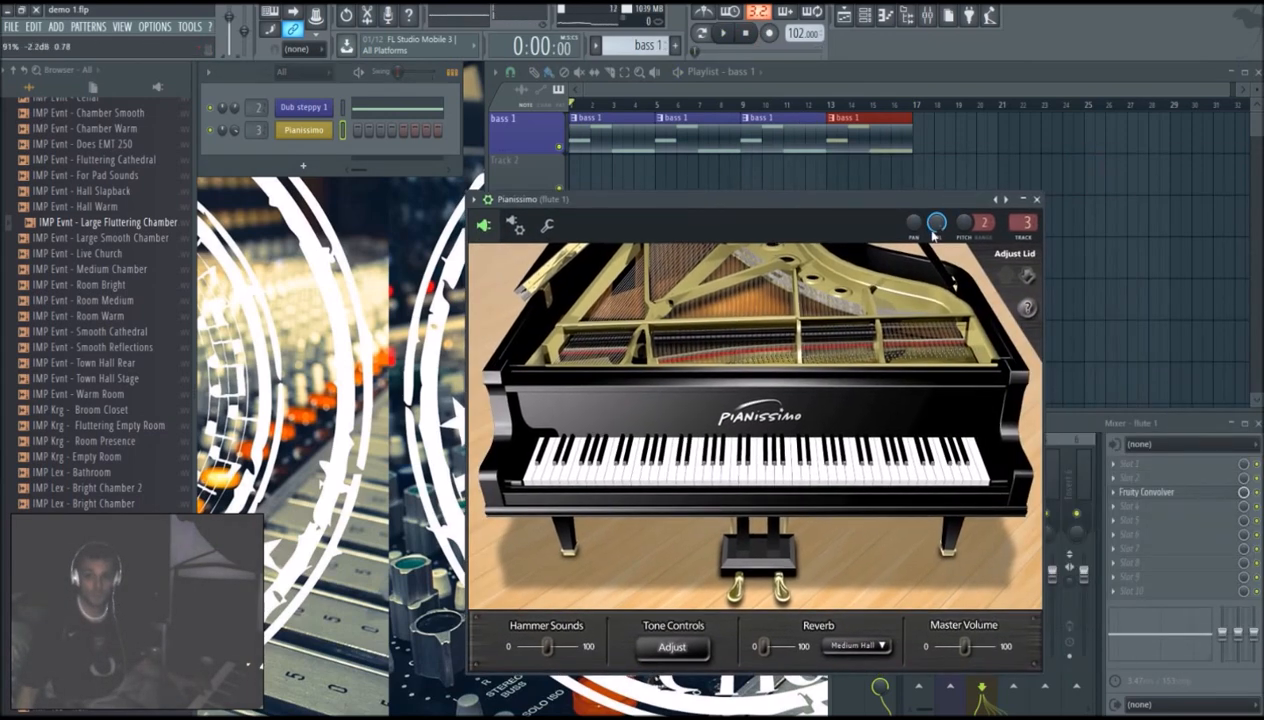
click(724, 33)
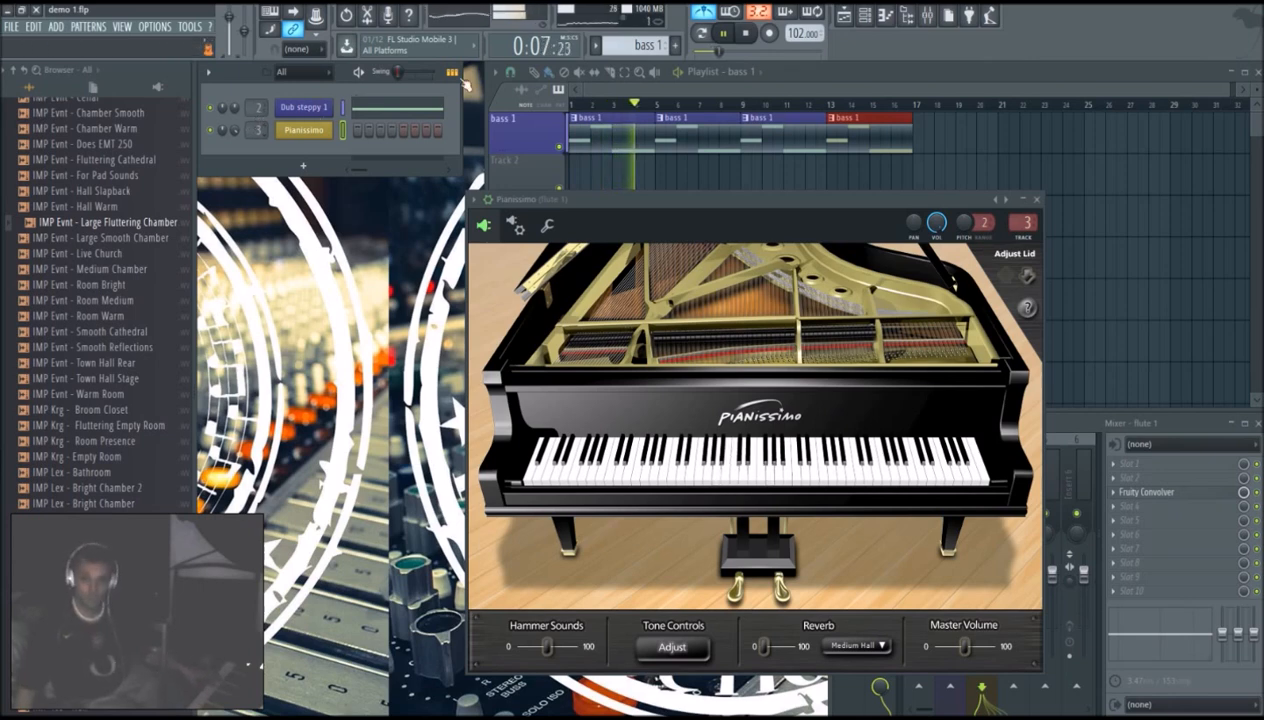
click(745, 33)
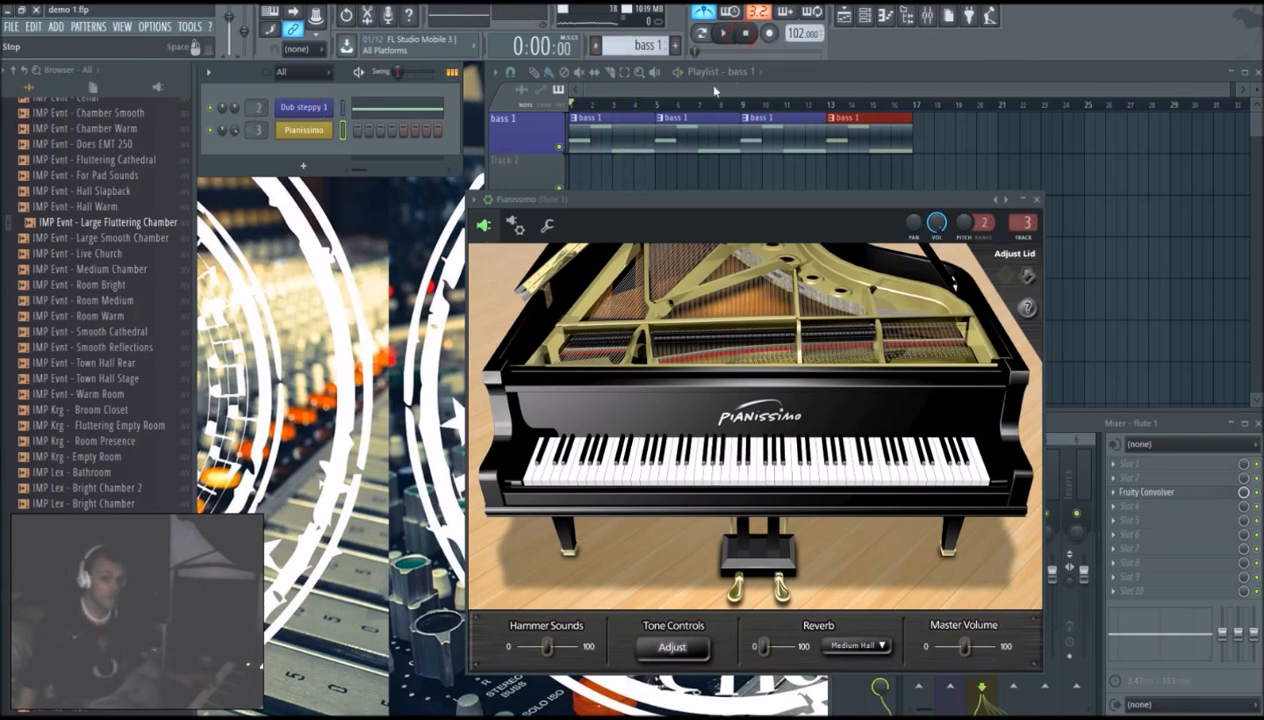
Step: Move the Pianissimo window clear of the playlist and record a piano take over the bass arrangement
click(700, 202)
drag(700, 202, 430, 272)
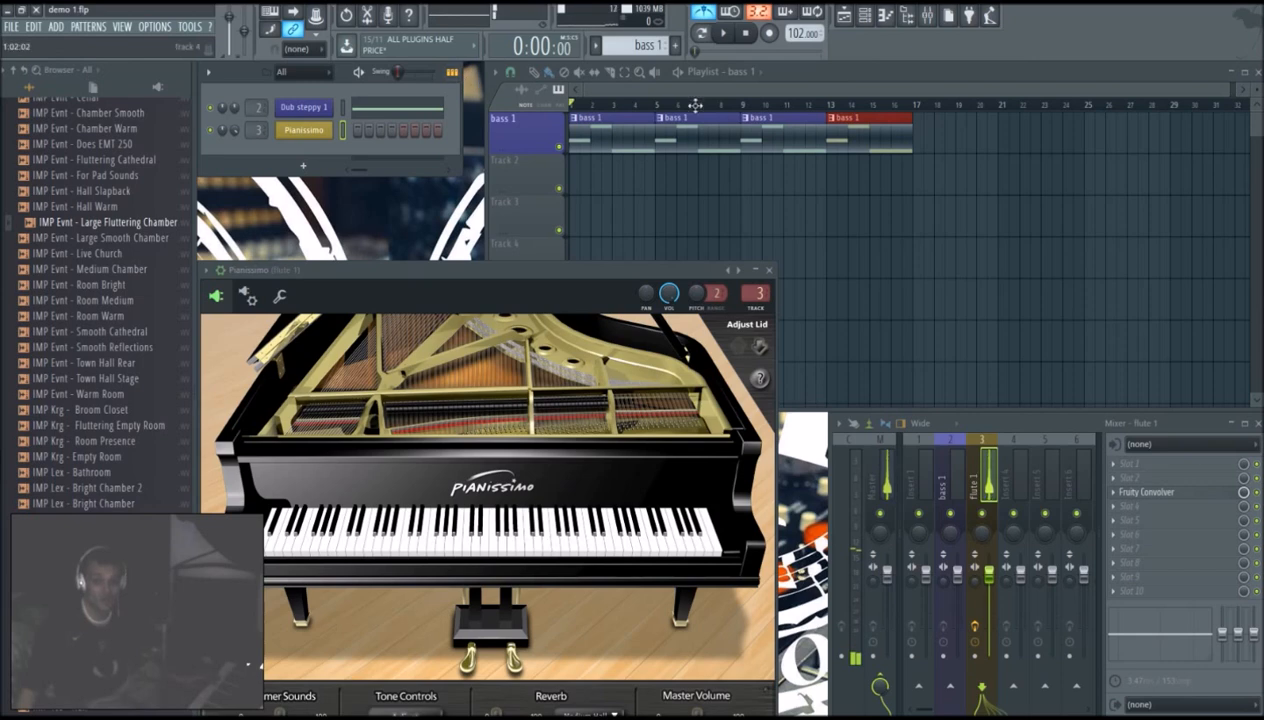
click(769, 34)
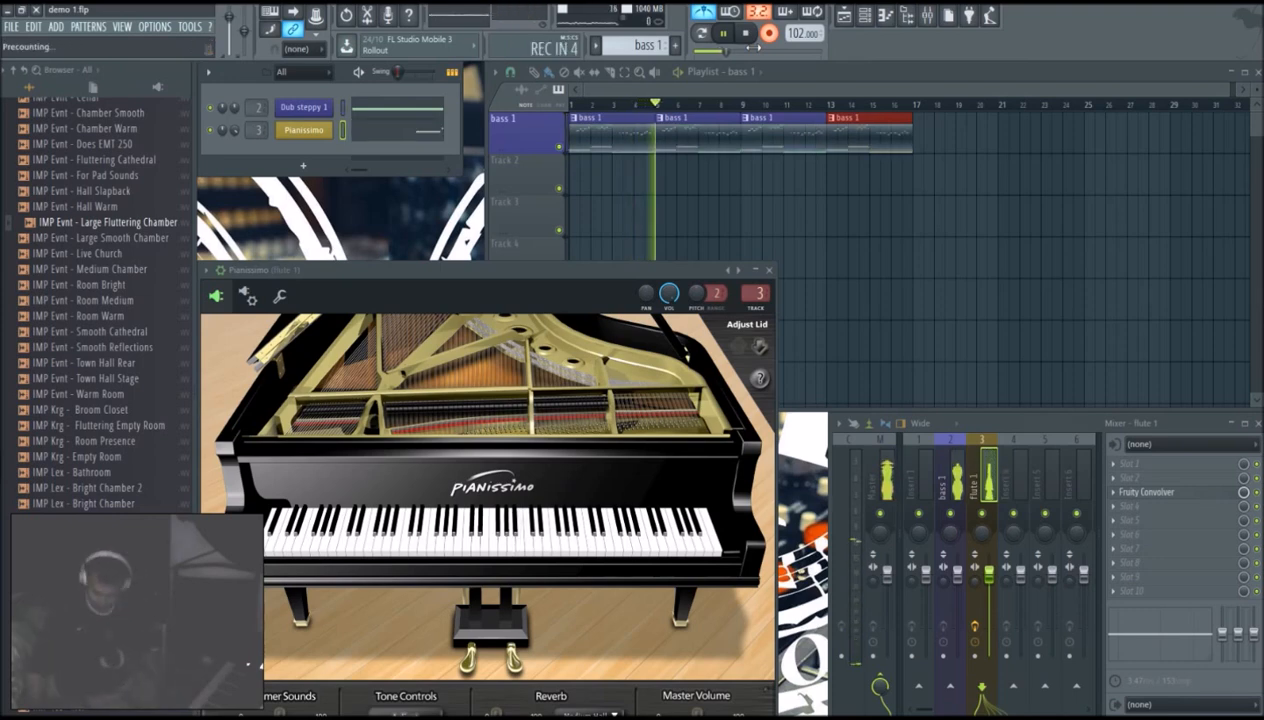
click(750, 35)
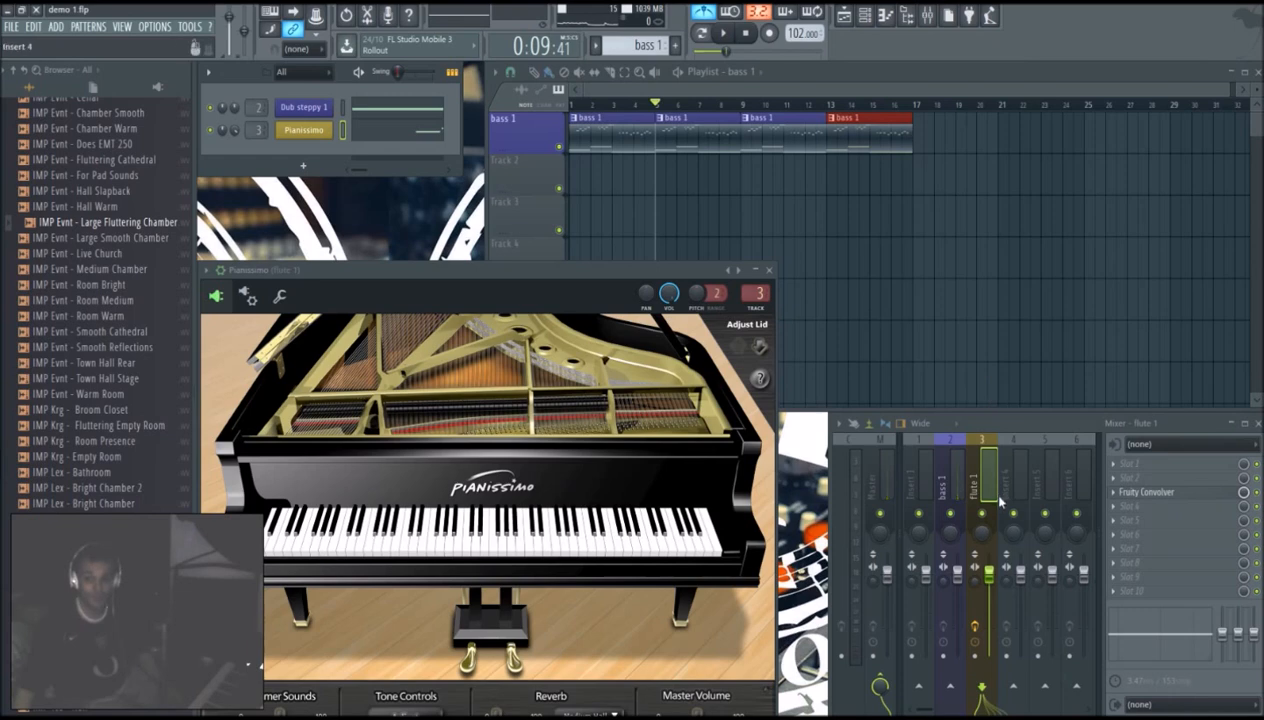
Step: Arm the flute 1 mixer track for recording and record a take from the start of the arrangement
click(976, 656)
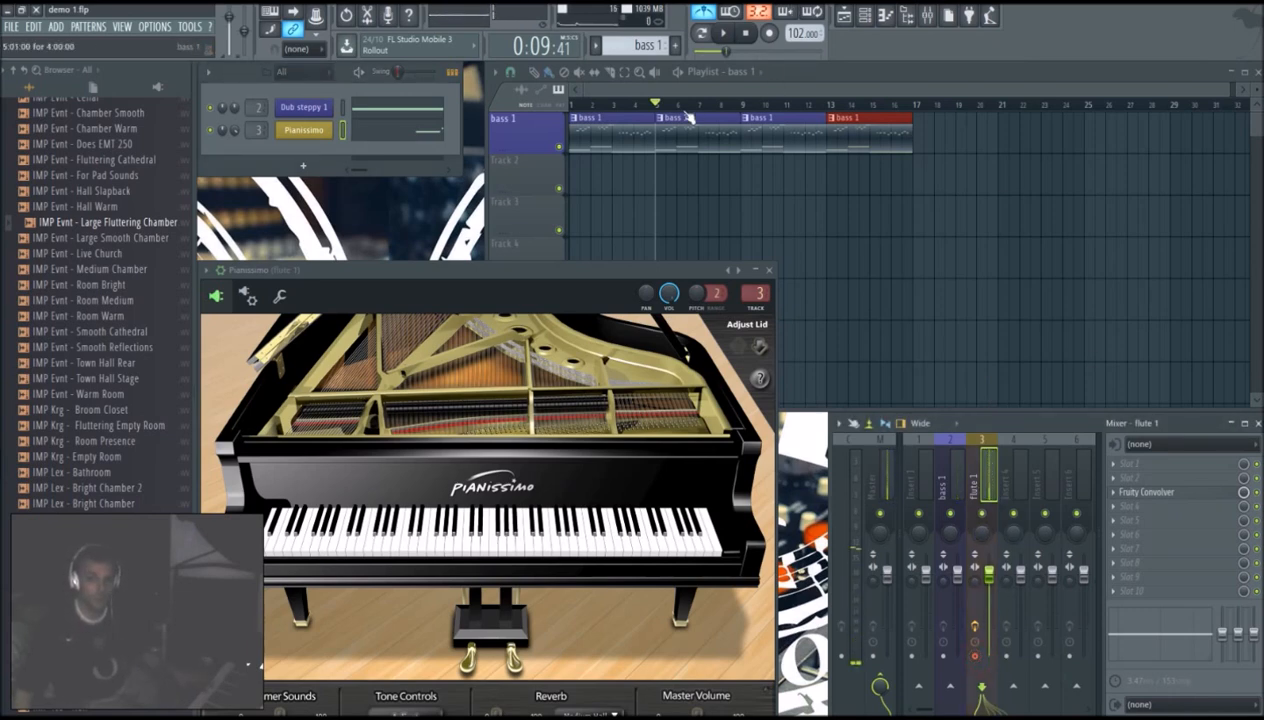
drag(658, 105, 572, 105)
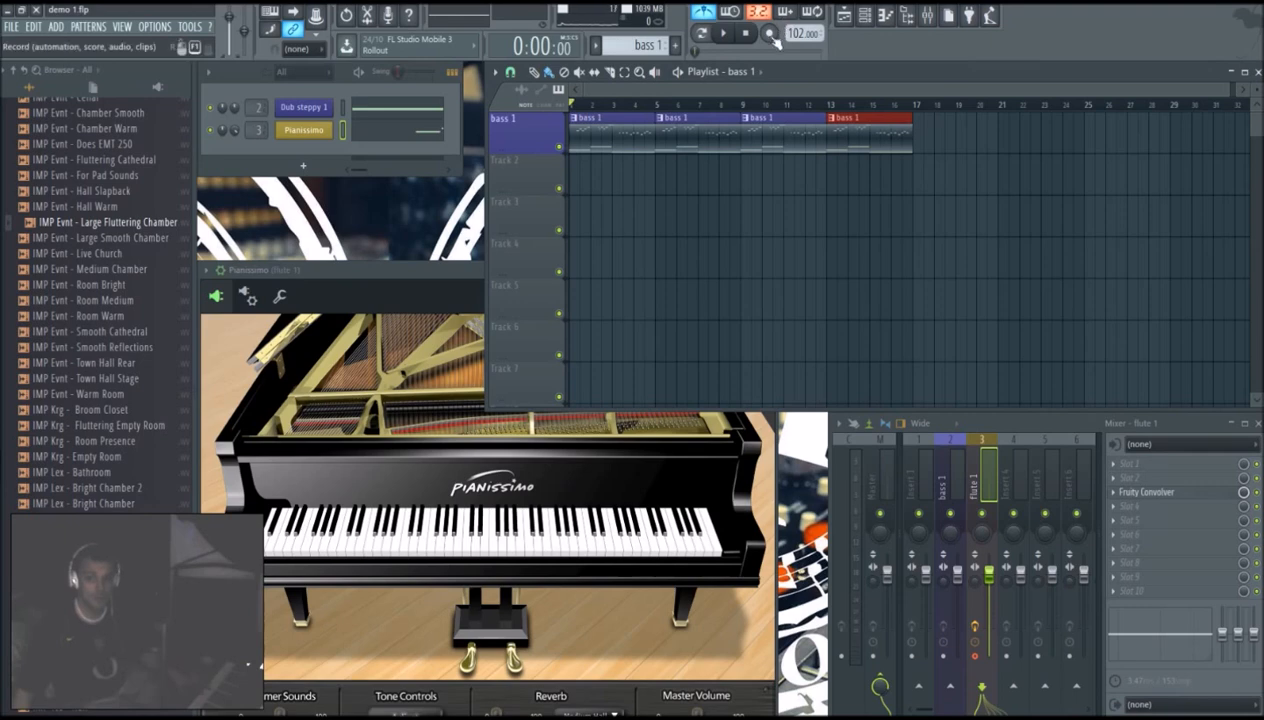
click(771, 36)
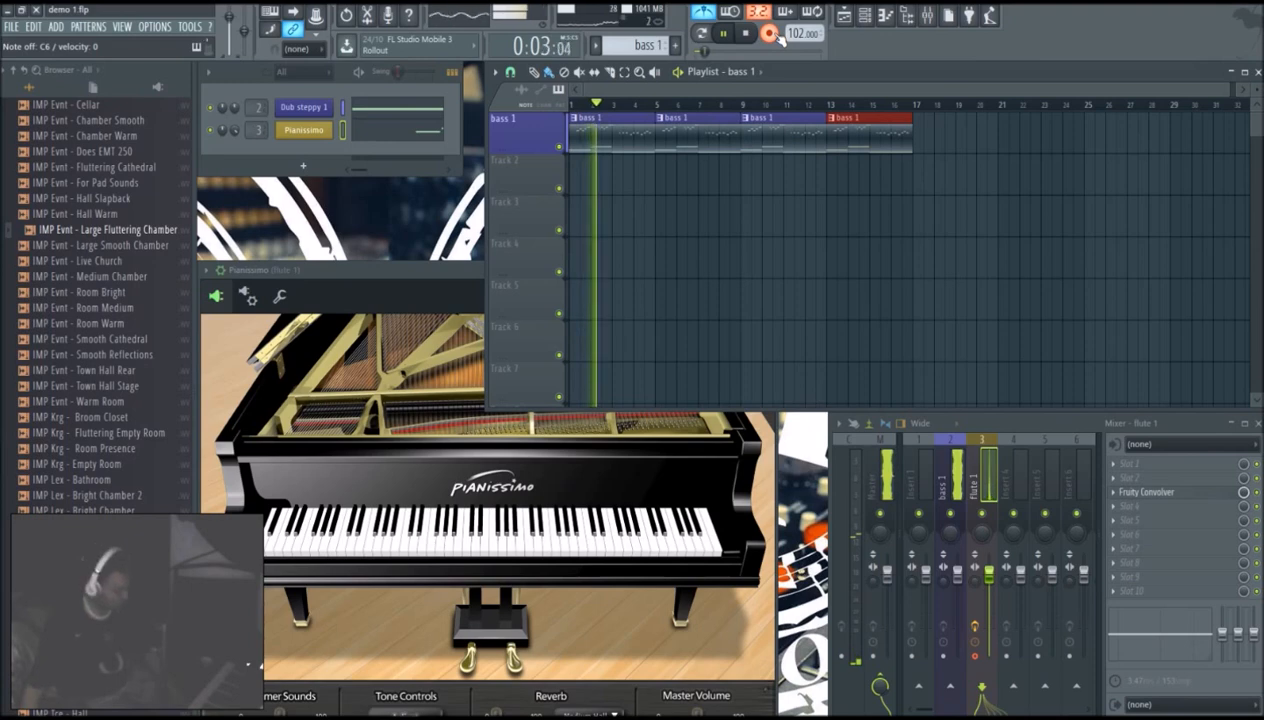
key(space)
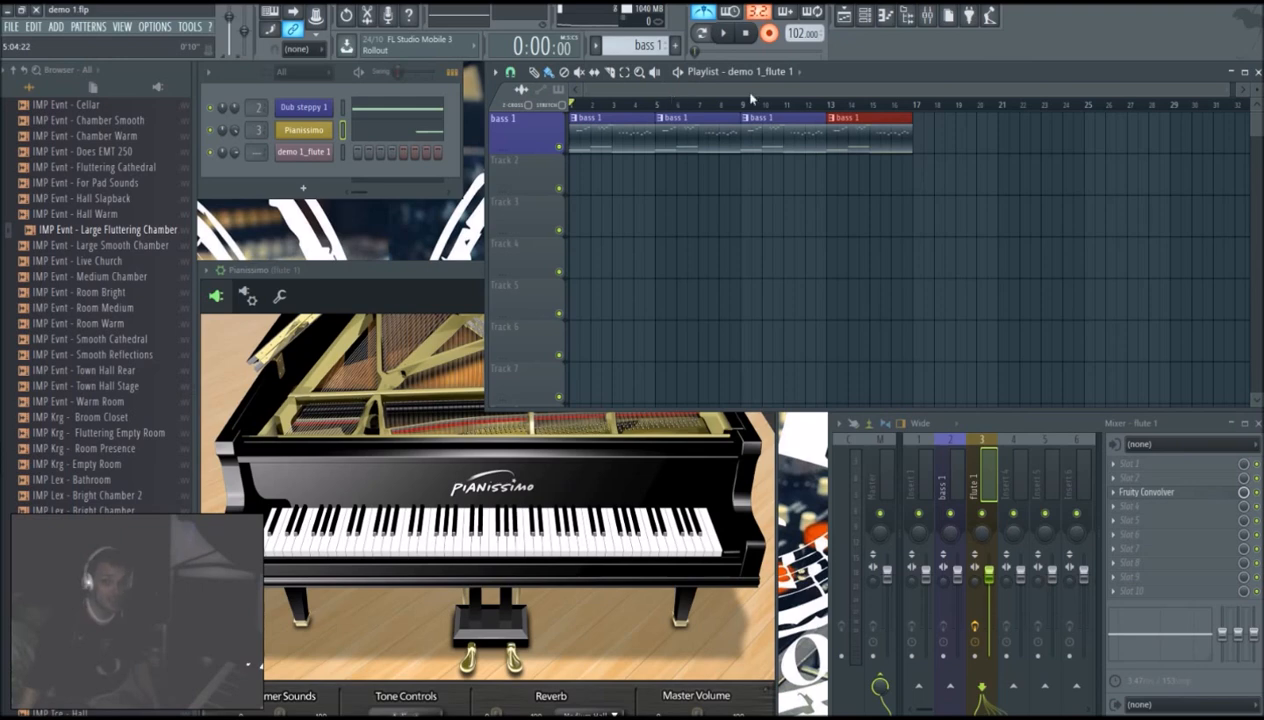
Step: Zoom the playlist in on the bass clips and create a new pattern named "piano"
drag(1227, 88, 930, 92)
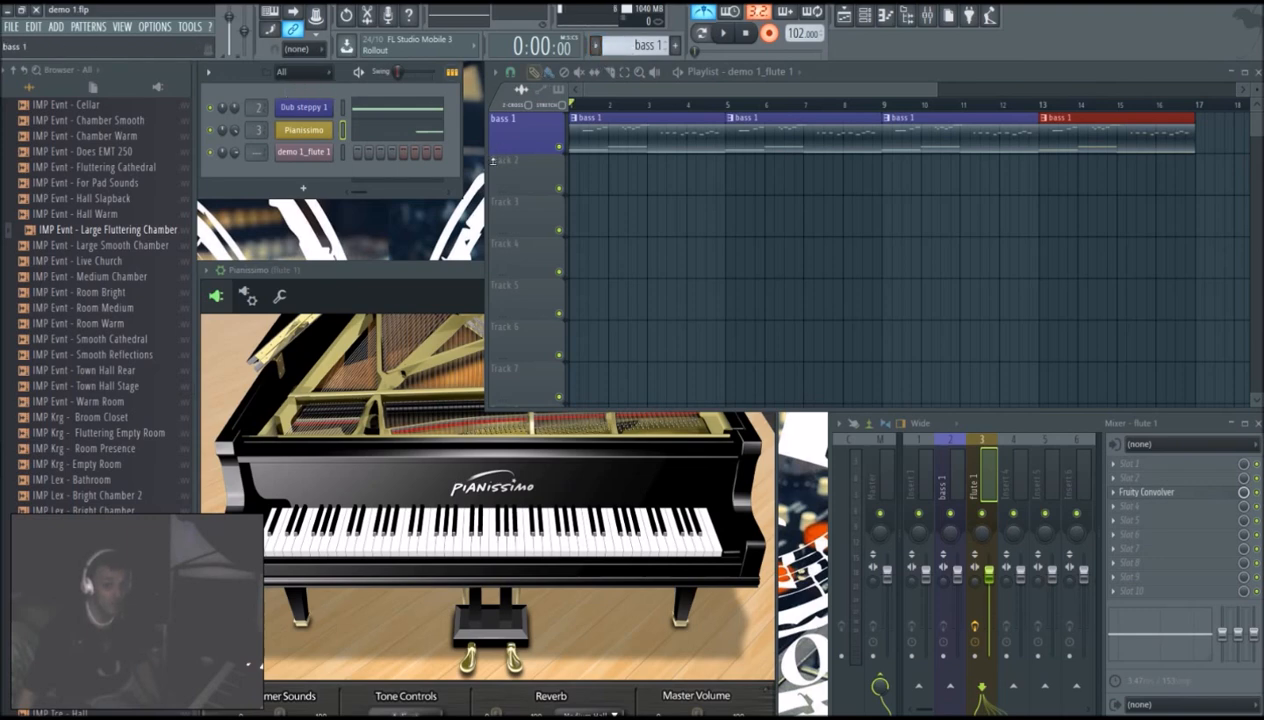
click(675, 45)
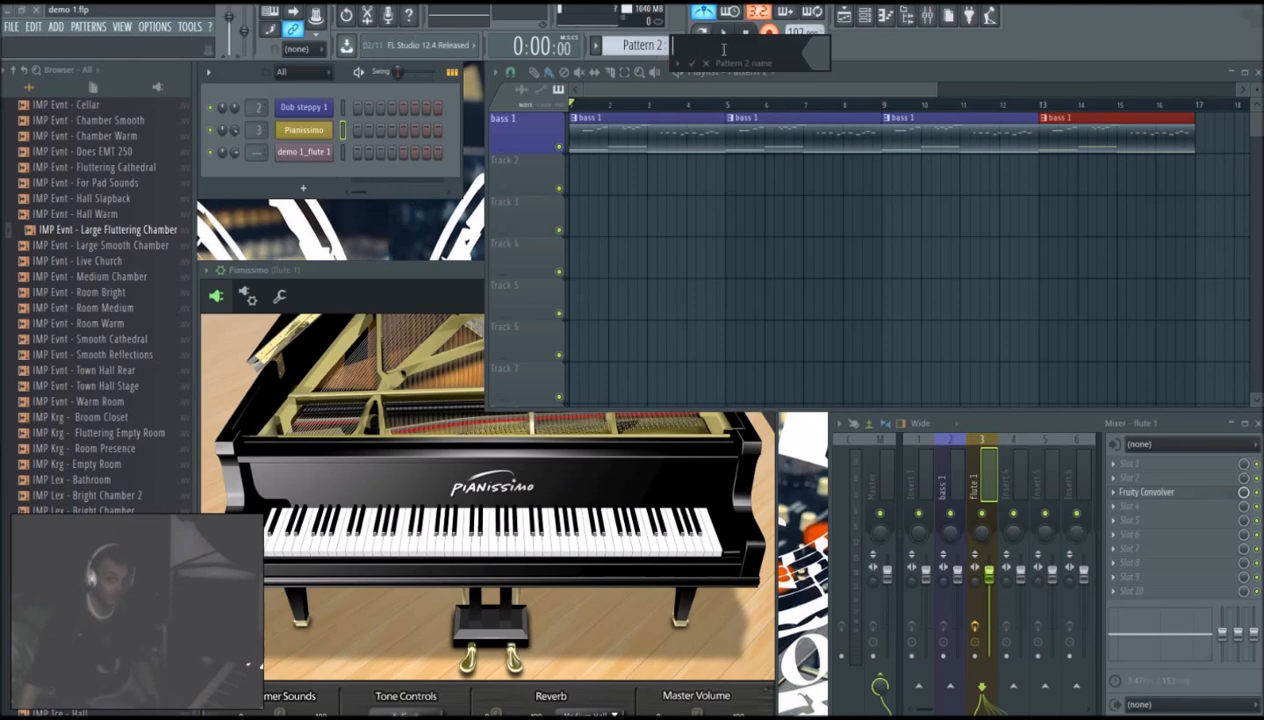
text(piano)
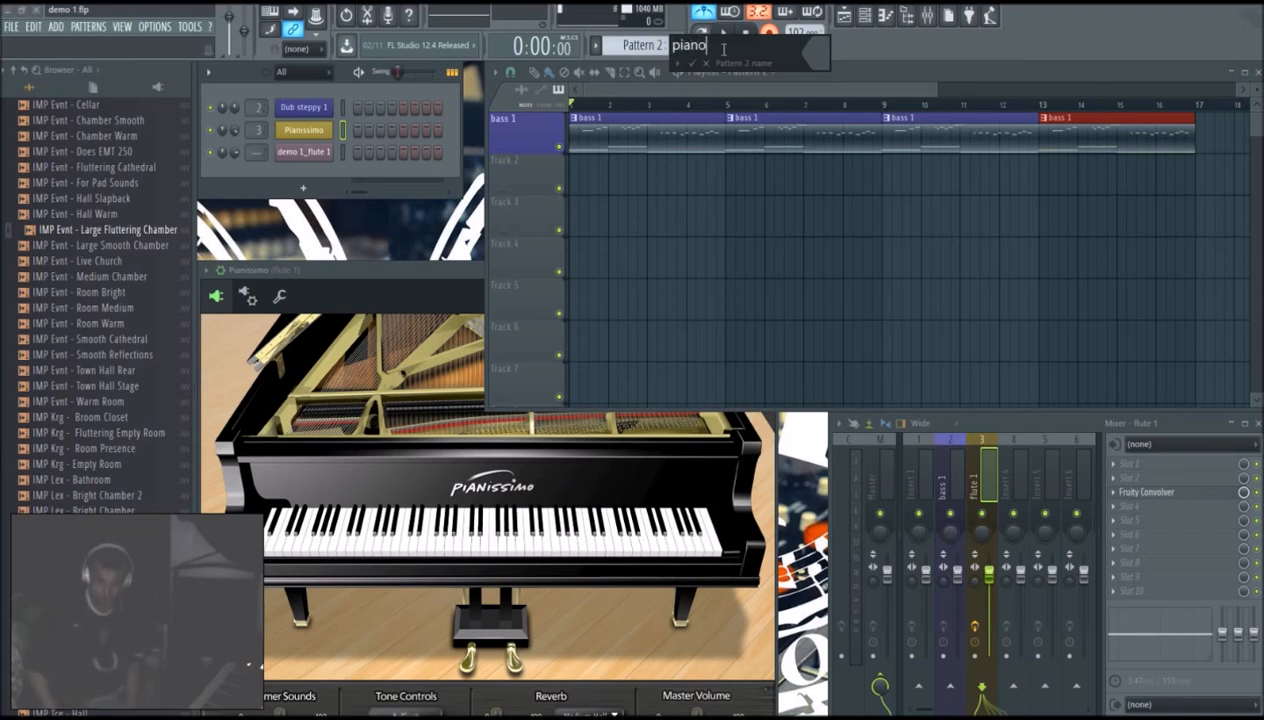
key(Return)
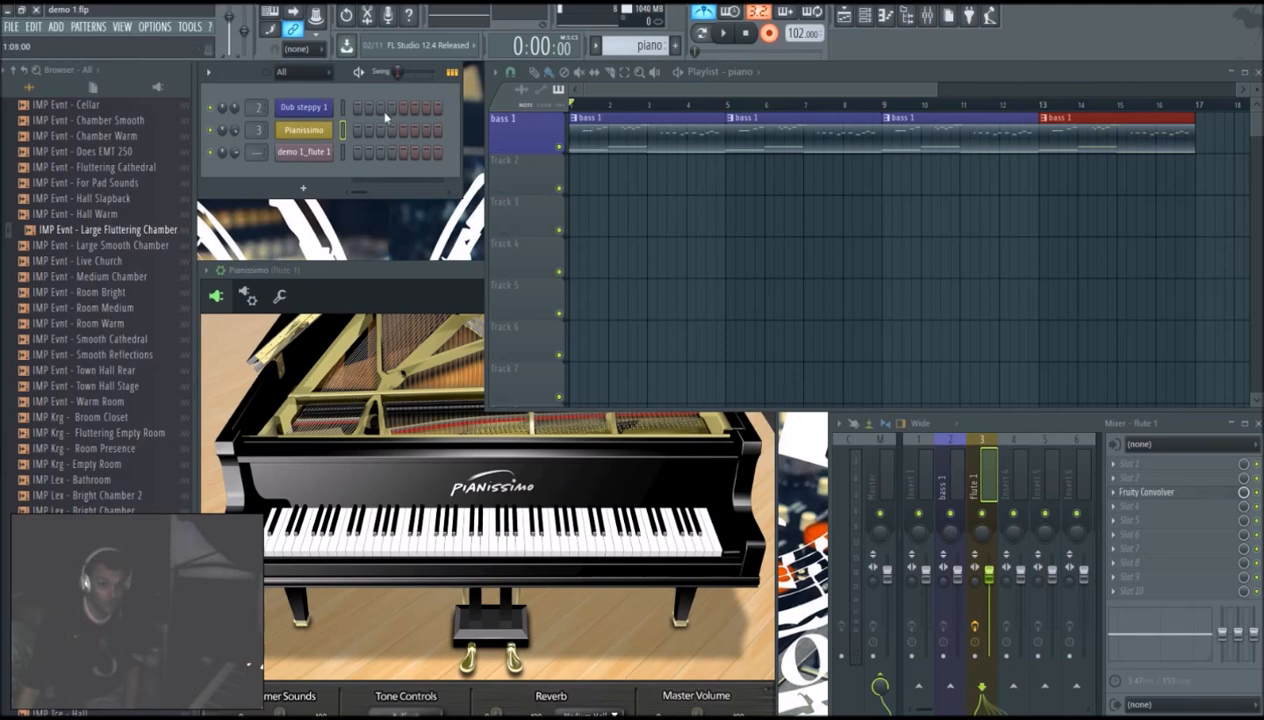
Step: Copy the recorded Pianissimo notes from the bass 1 pattern and paste them into the Pianissimo channel of the piano pattern
scroll(623, 45, up, 1)
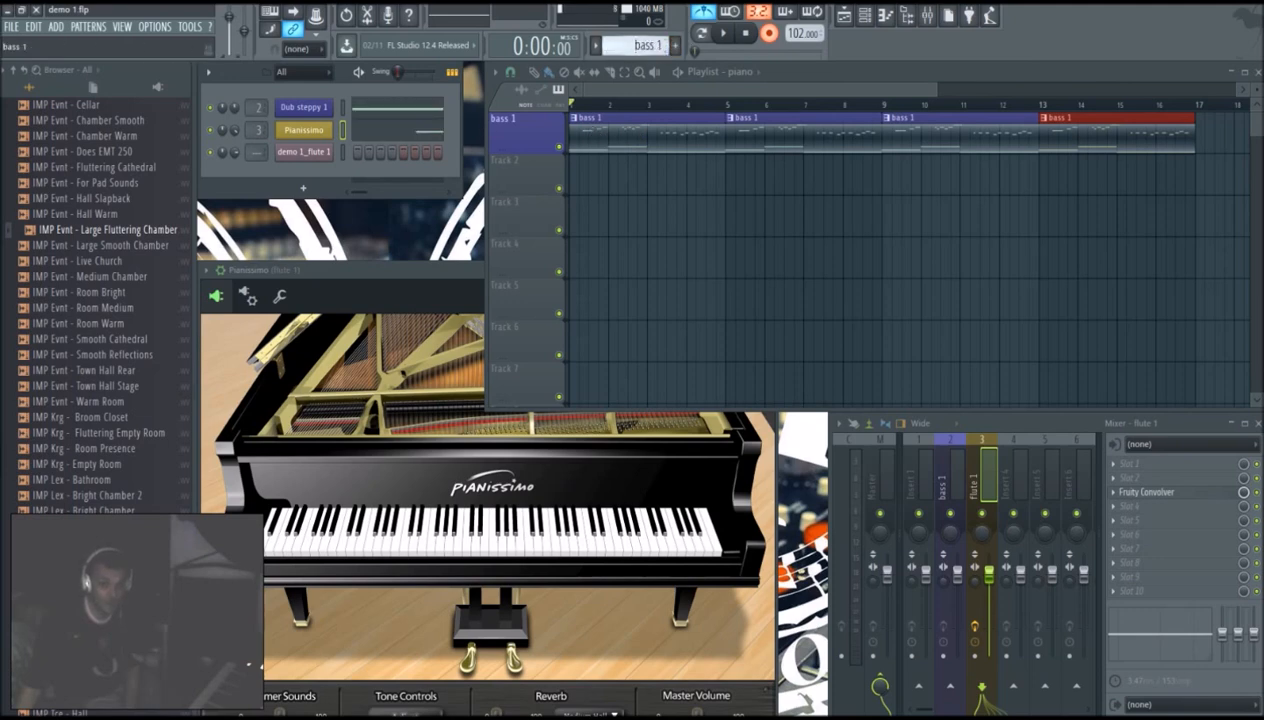
right_click(319, 134)
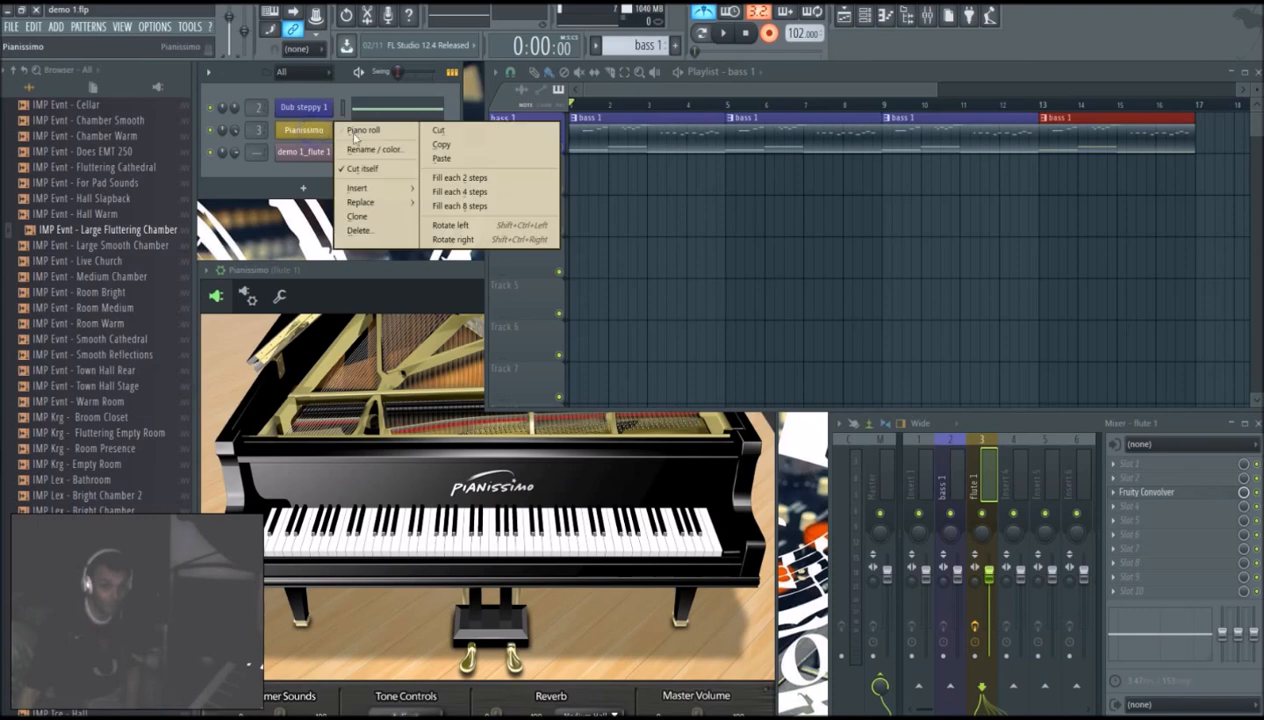
click(458, 132)
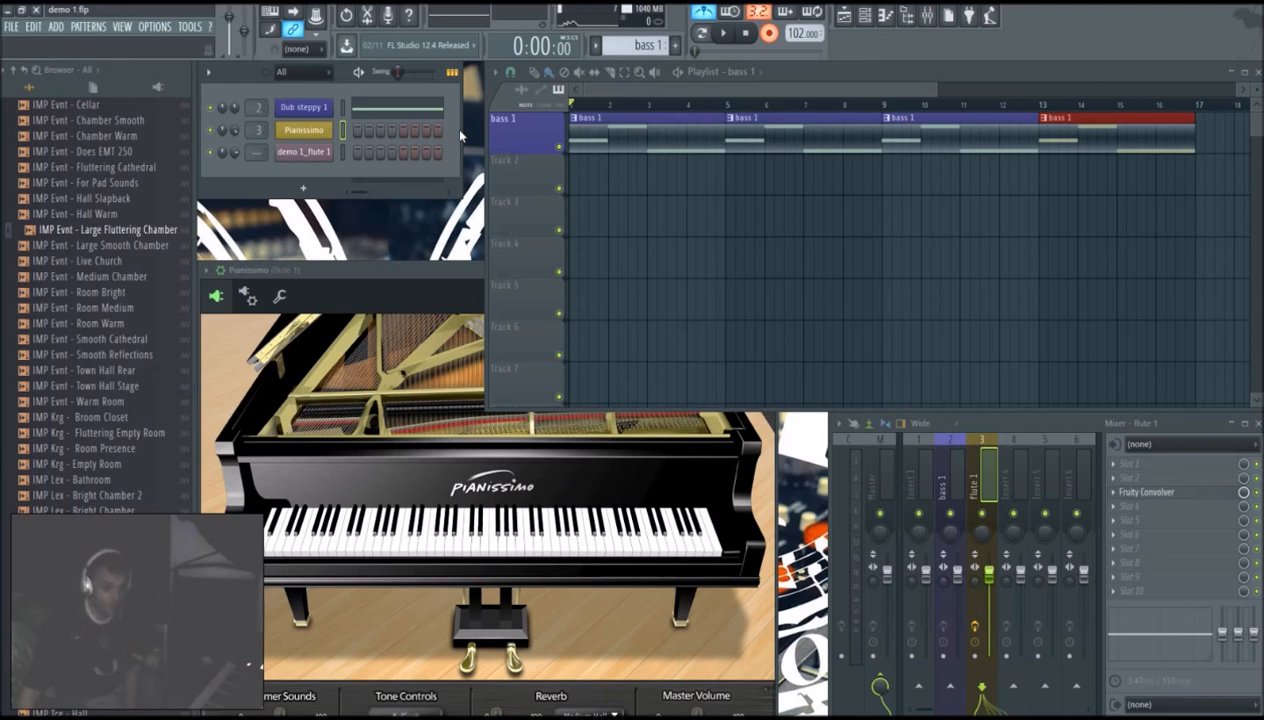
key(ctrl+z)
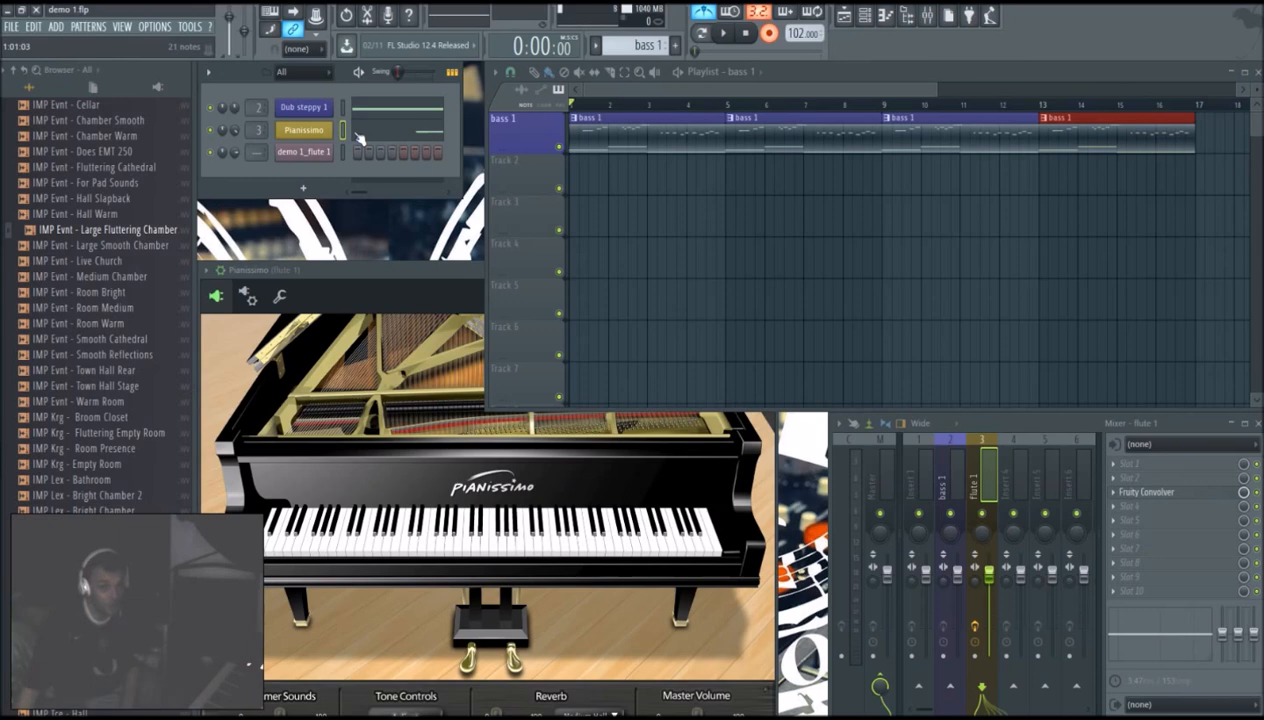
click(673, 46)
text(piano)
key(Return)
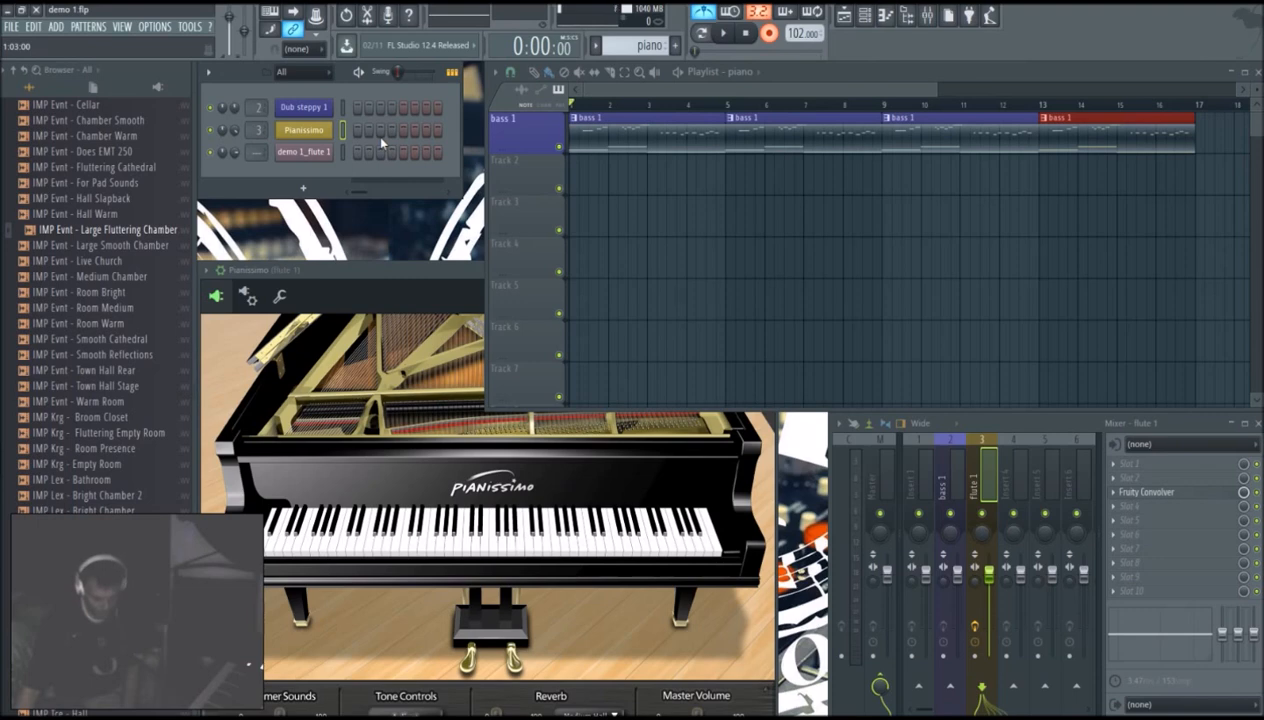
key(ctrl+v)
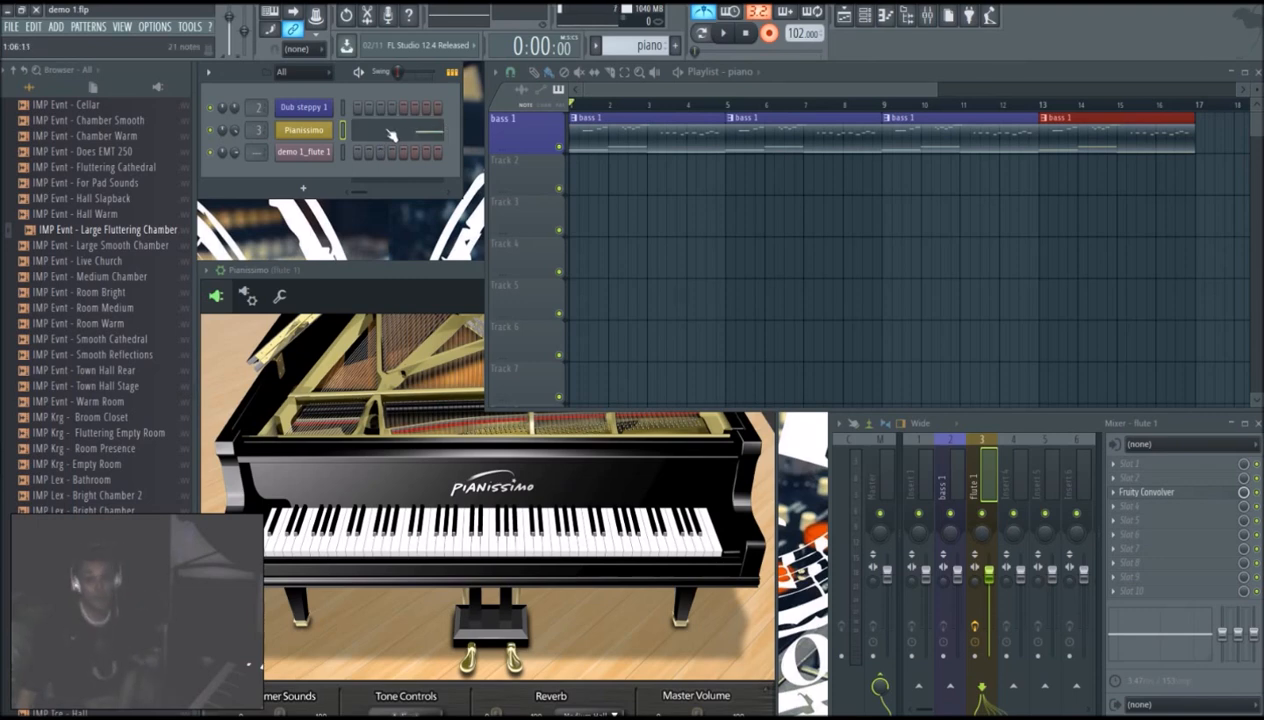
Step: Return to the bass 1 pattern and cut the Pianissimo notes out of it
click(596, 47)
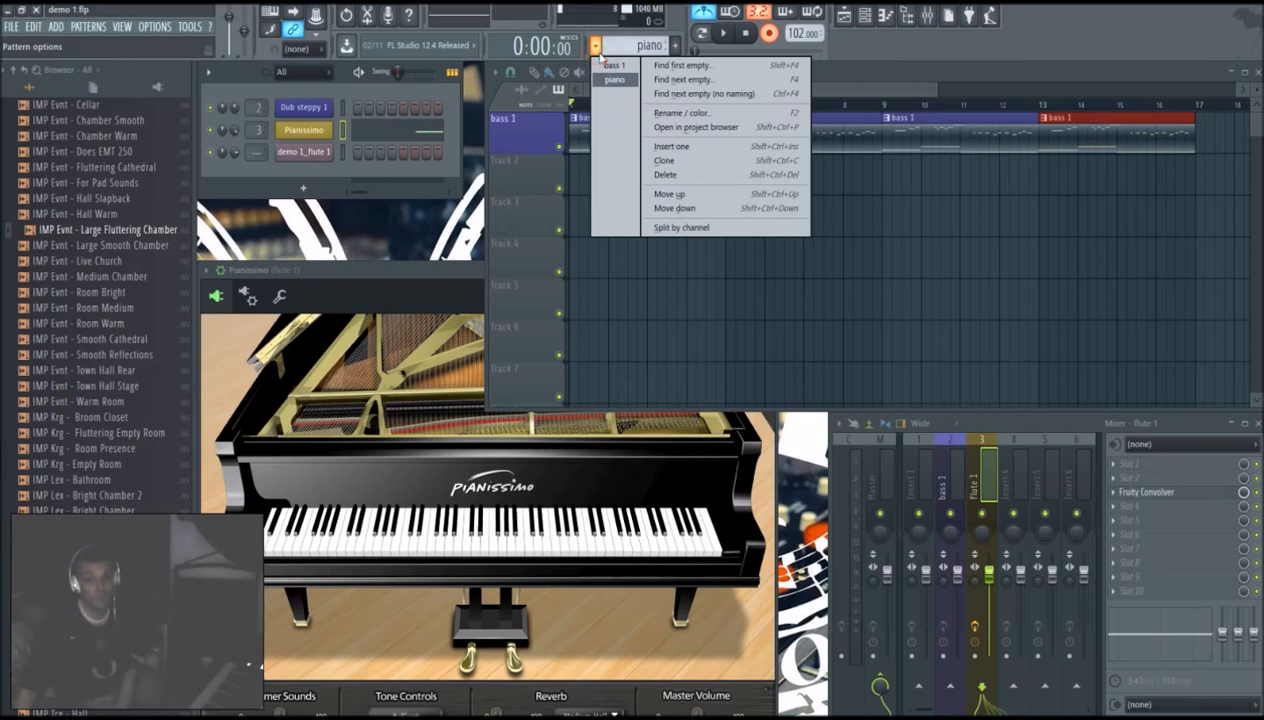
click(620, 45)
scroll(620, 45, up, 1)
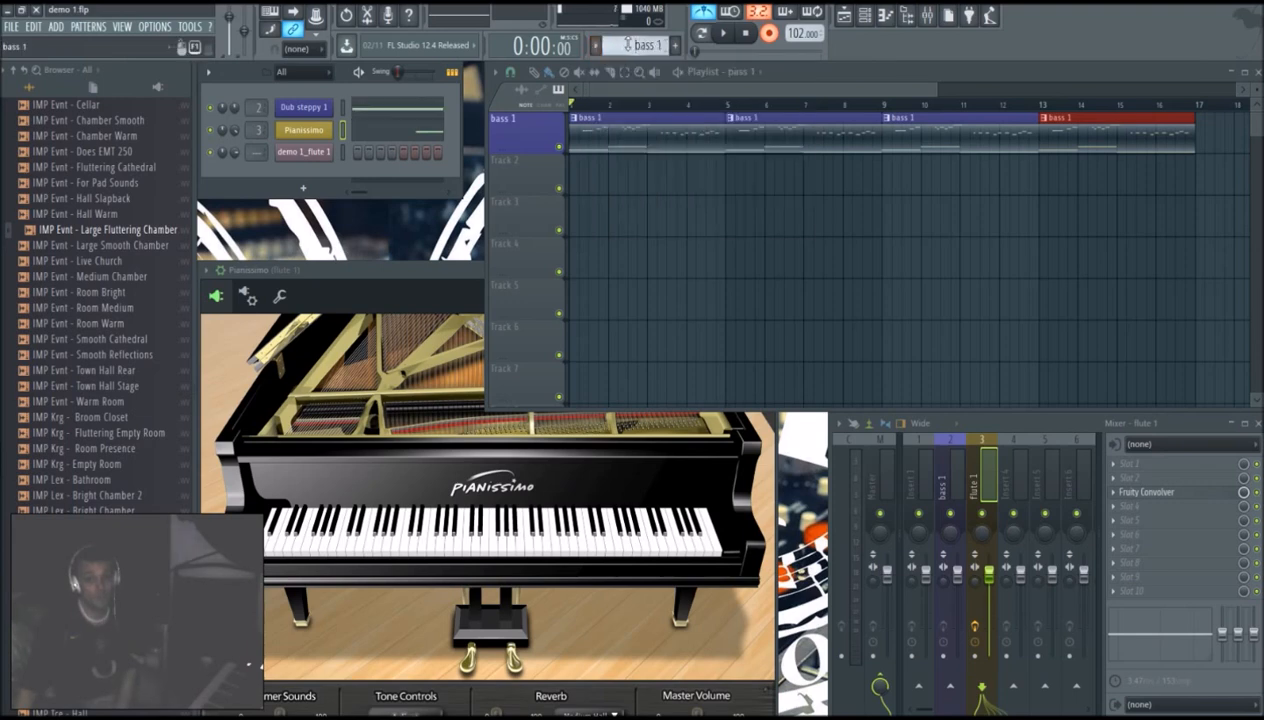
right_click(330, 135)
click(445, 154)
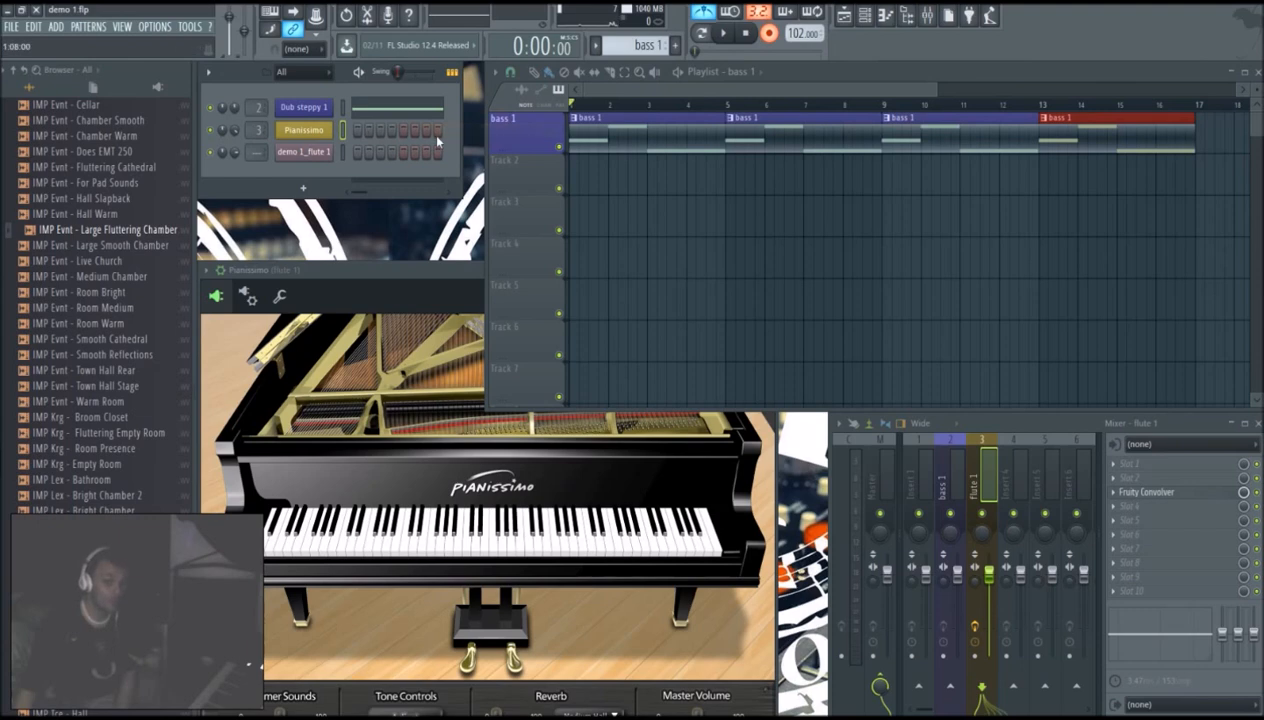
Step: Place piano pattern clips on Track 2 of the playlist at bars 1, 5, 9 and 13
click(742, 73)
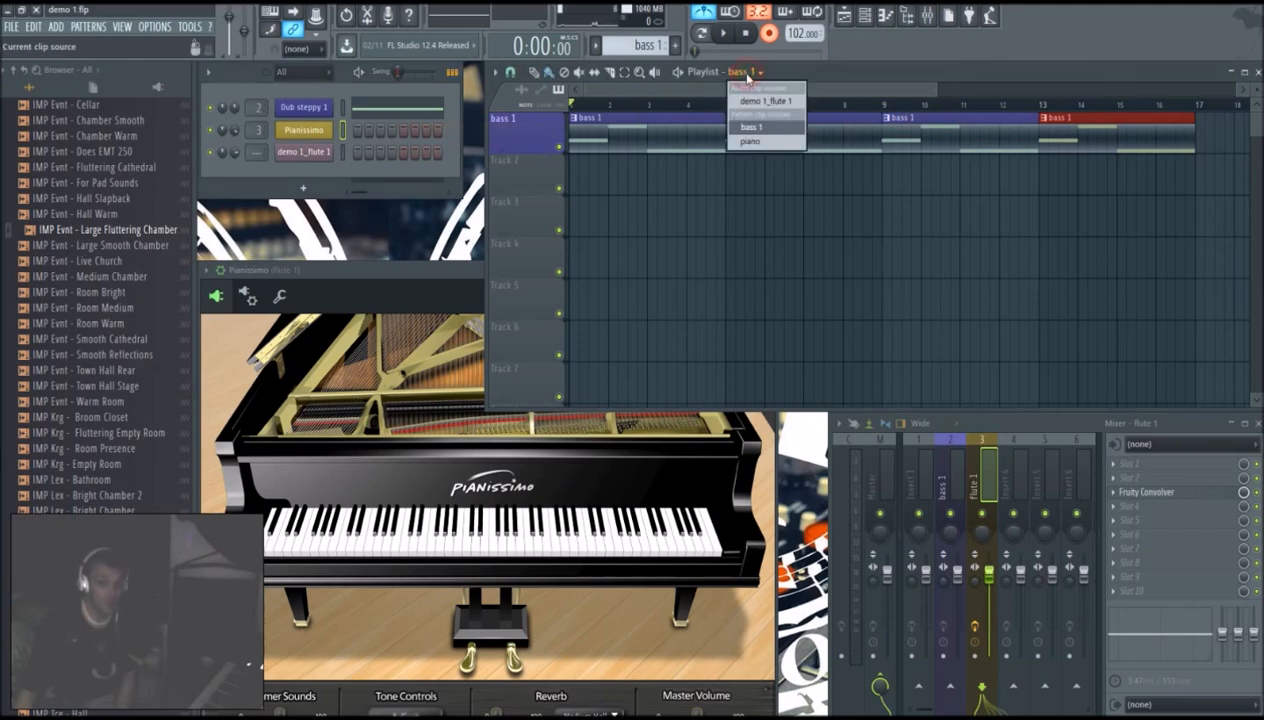
click(748, 143)
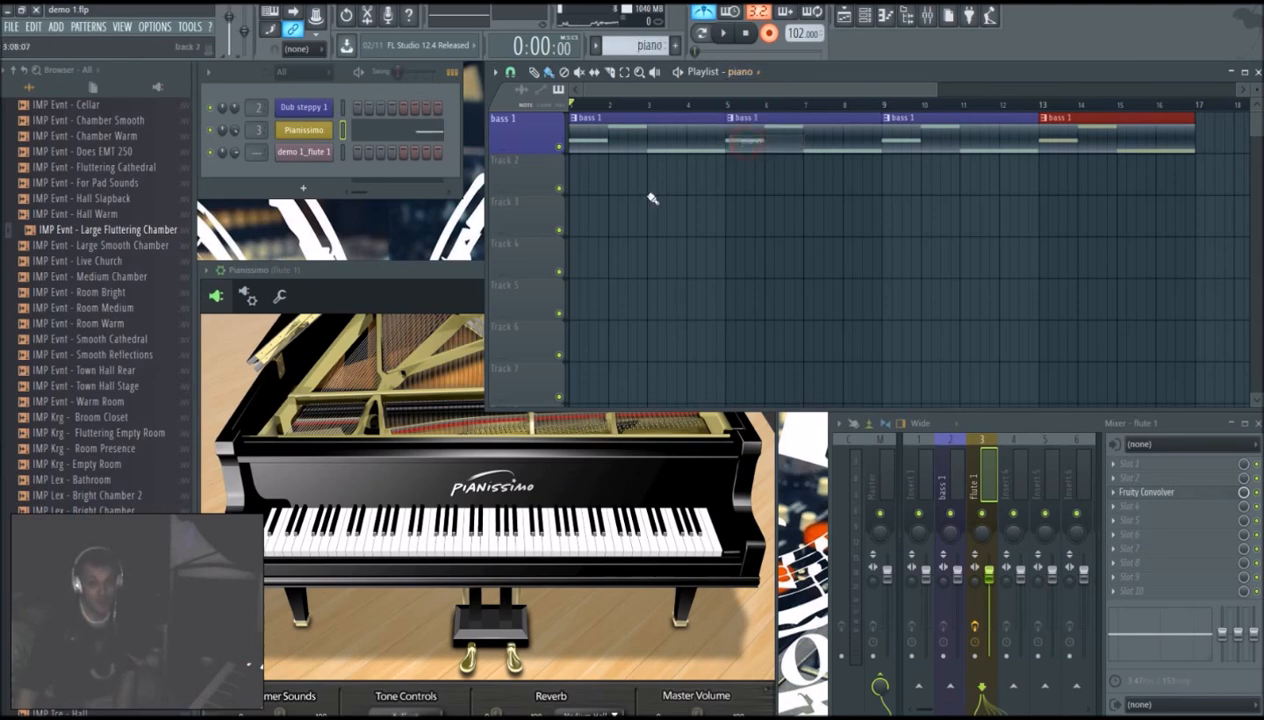
click(572, 170)
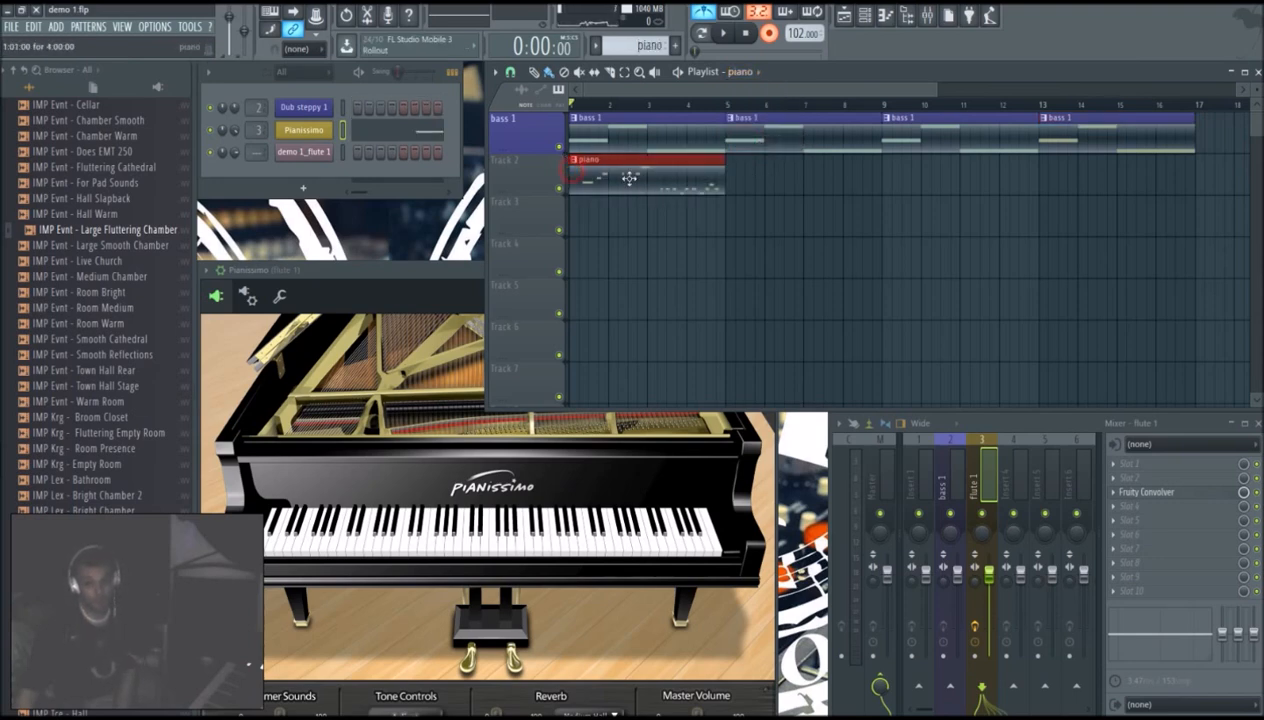
click(735, 172)
click(890, 172)
click(1072, 188)
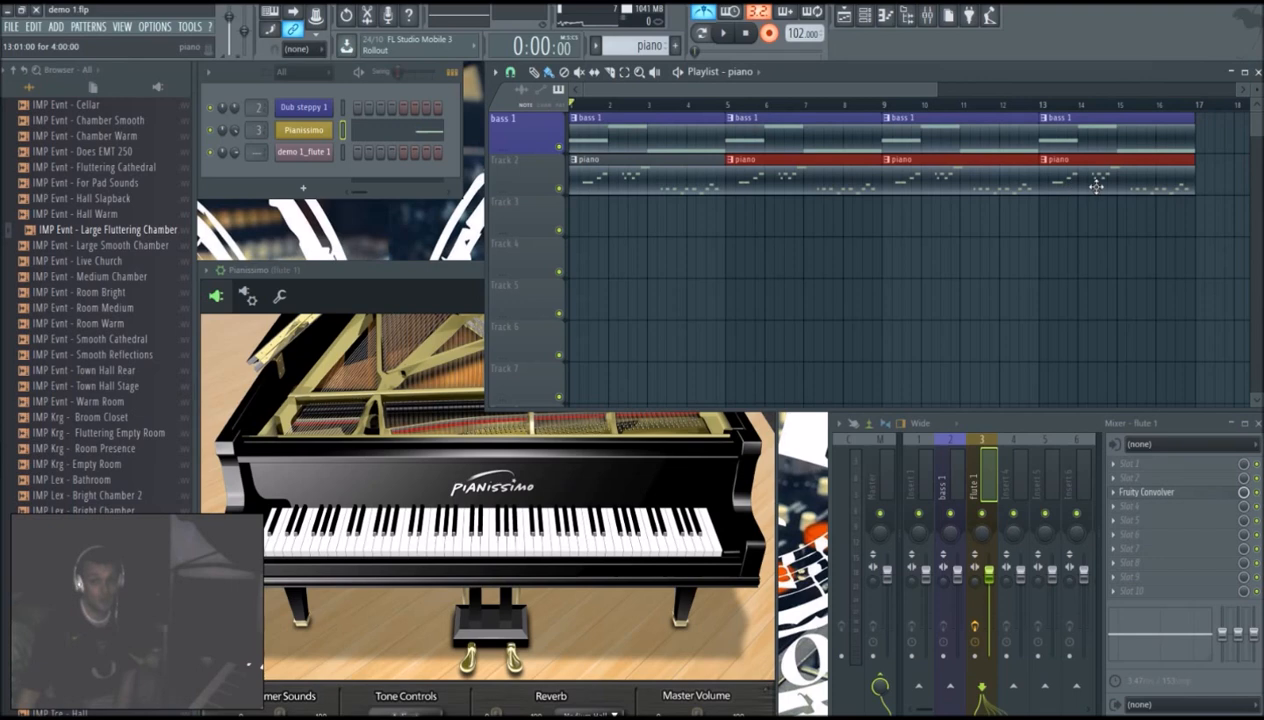
right_click(768, 186)
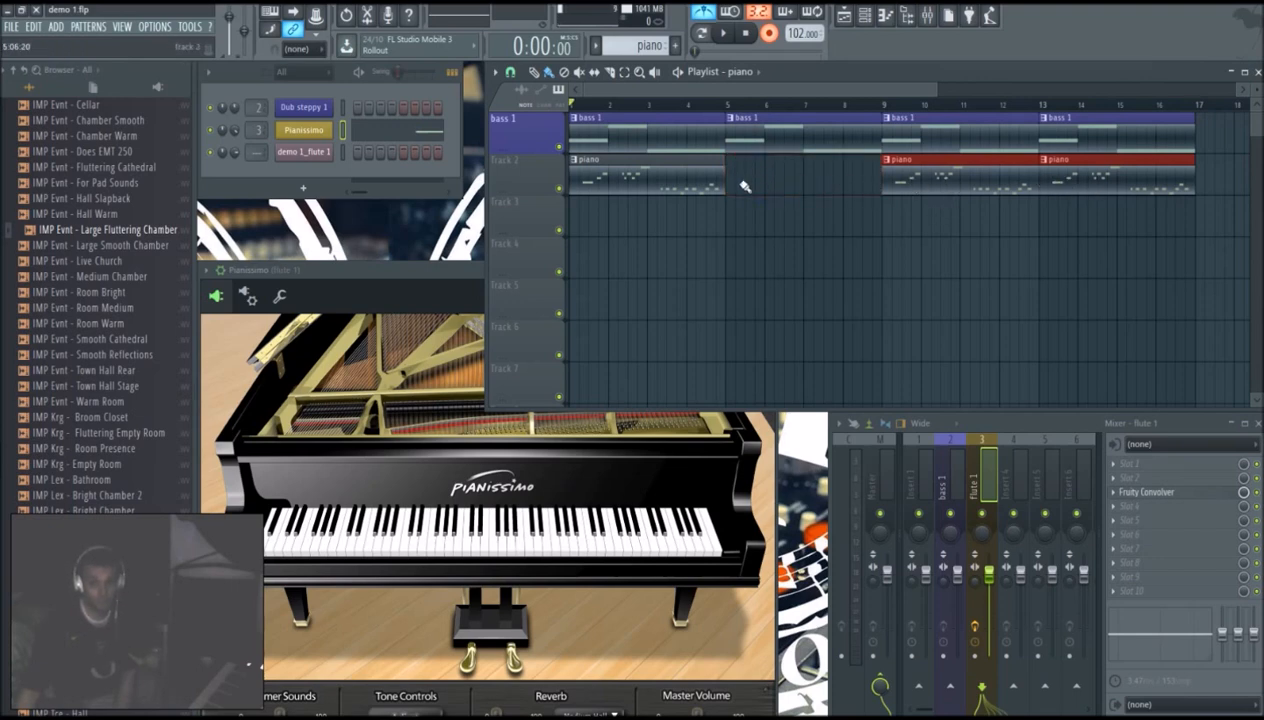
click(731, 186)
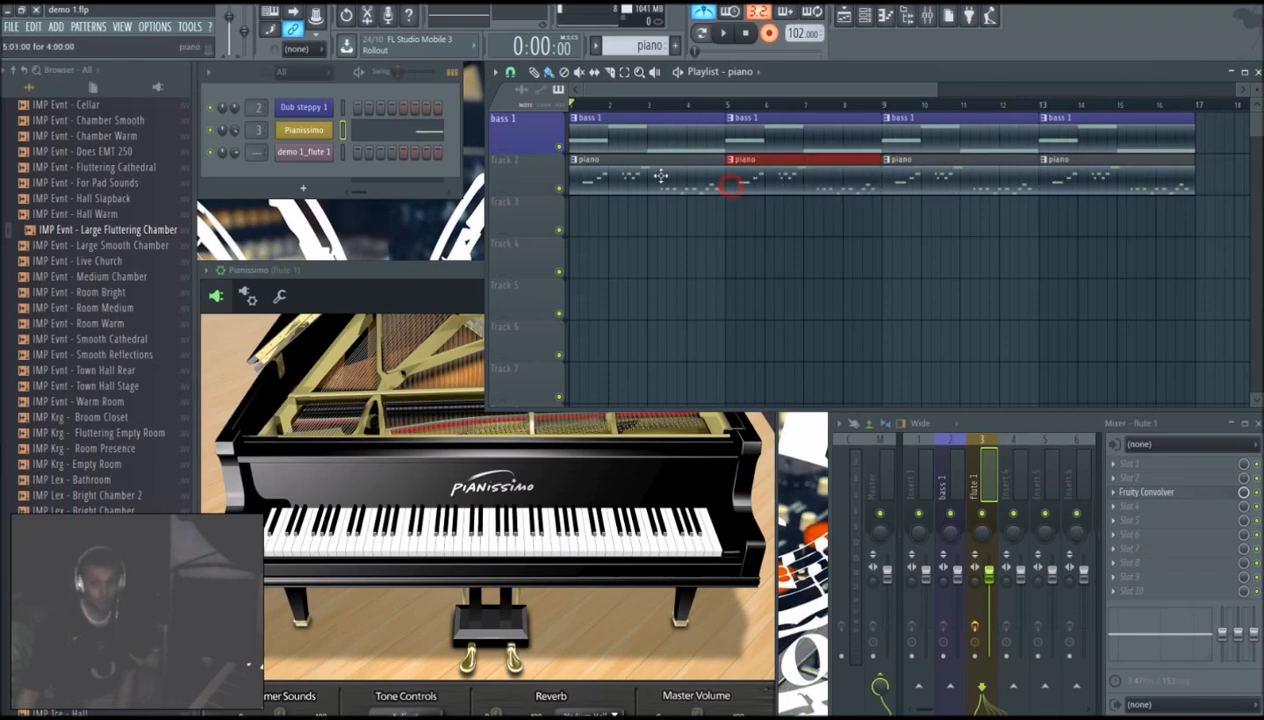
Step: Open the piano pattern's notes in the piano roll, fit them in view, and play them back
double_click(600, 172)
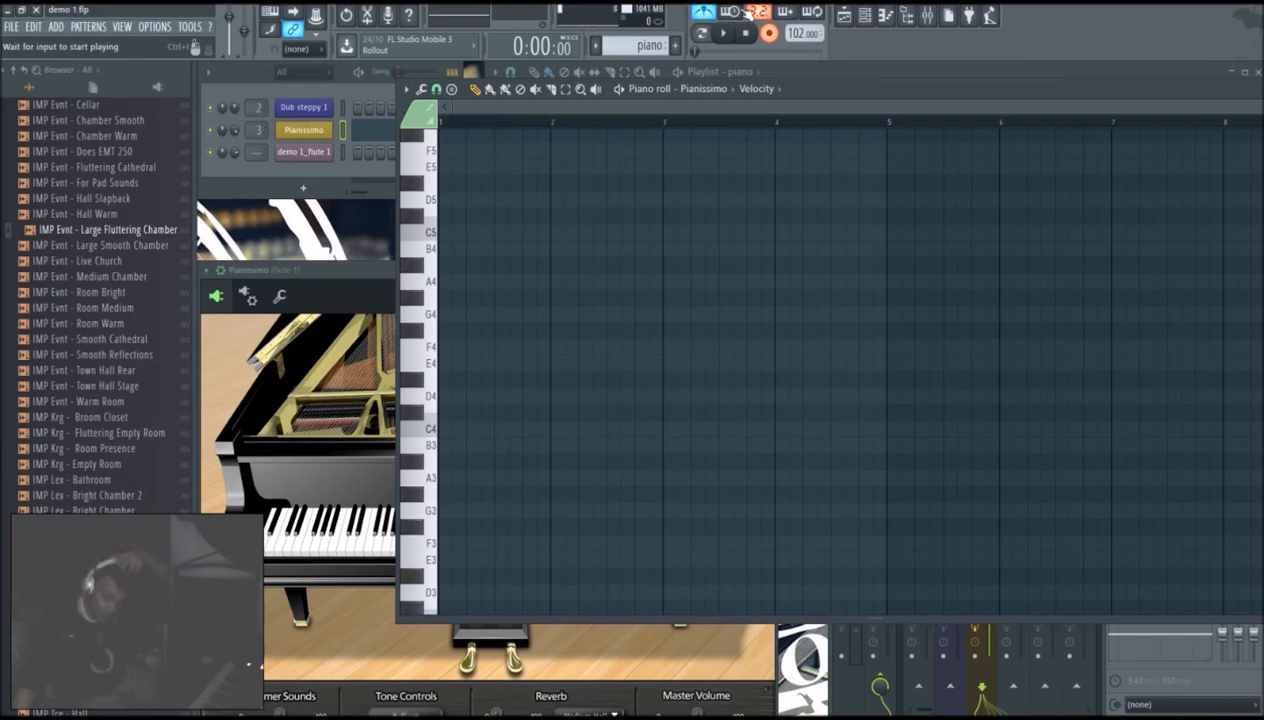
ctrl+right_click(793, 186)
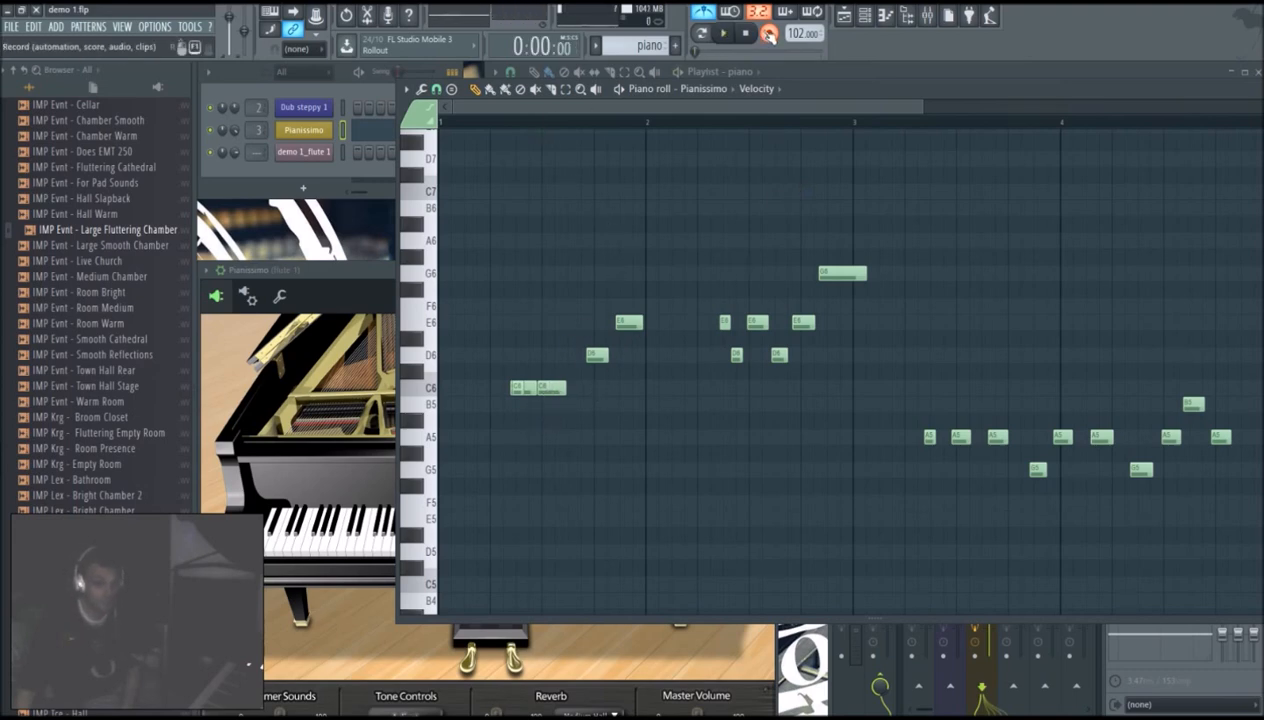
key(space)
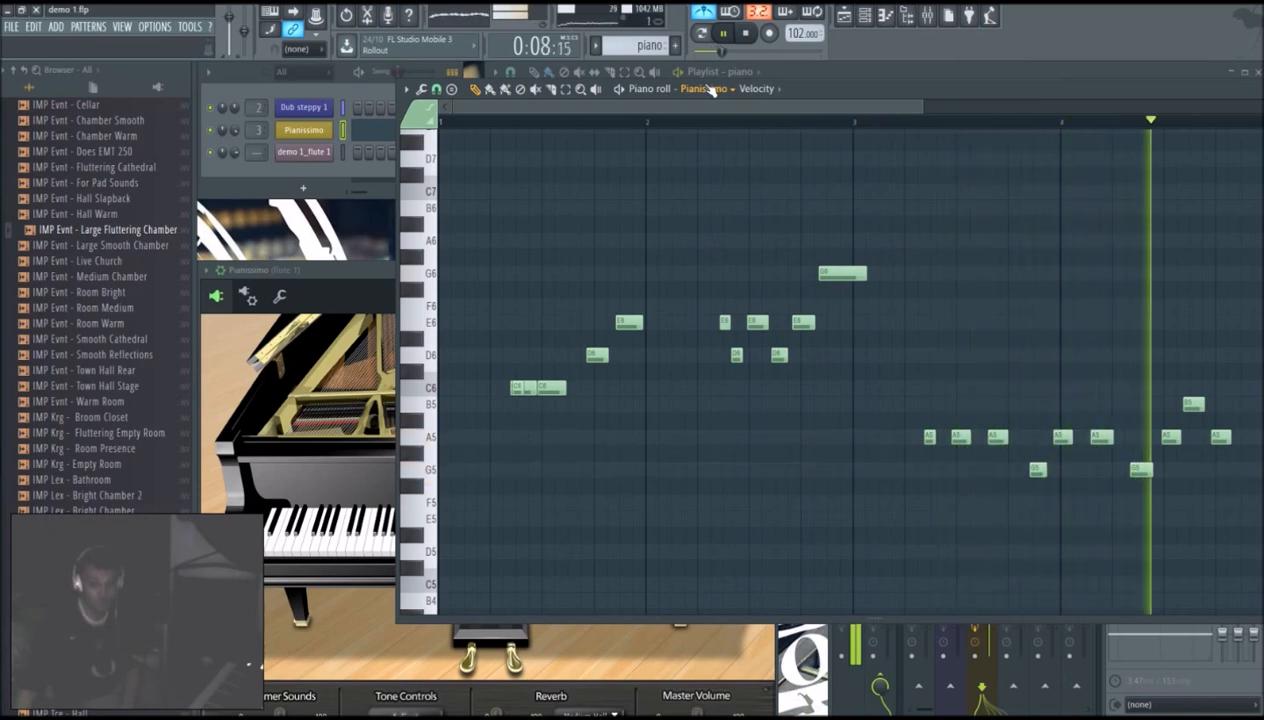
key(space)
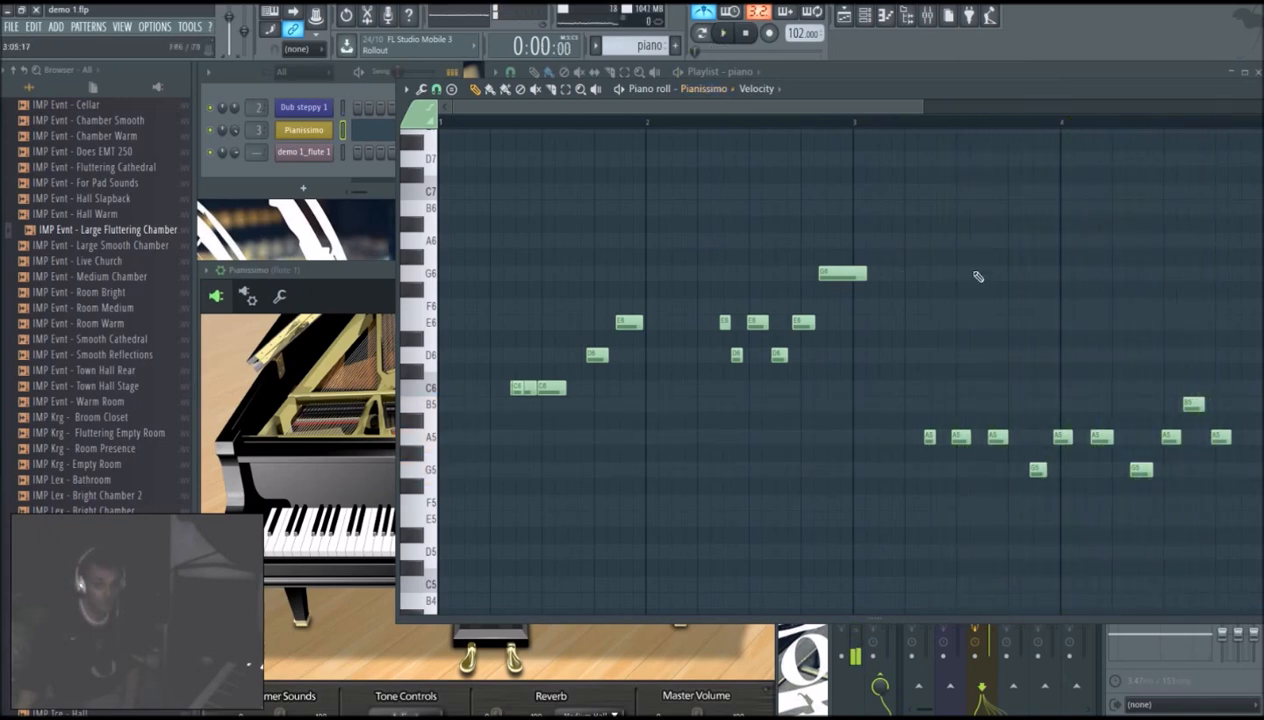
Step: Raise the B5 note near the end of bar 4 to C6 and play back from bar 4
drag(1192, 404, 1193, 388)
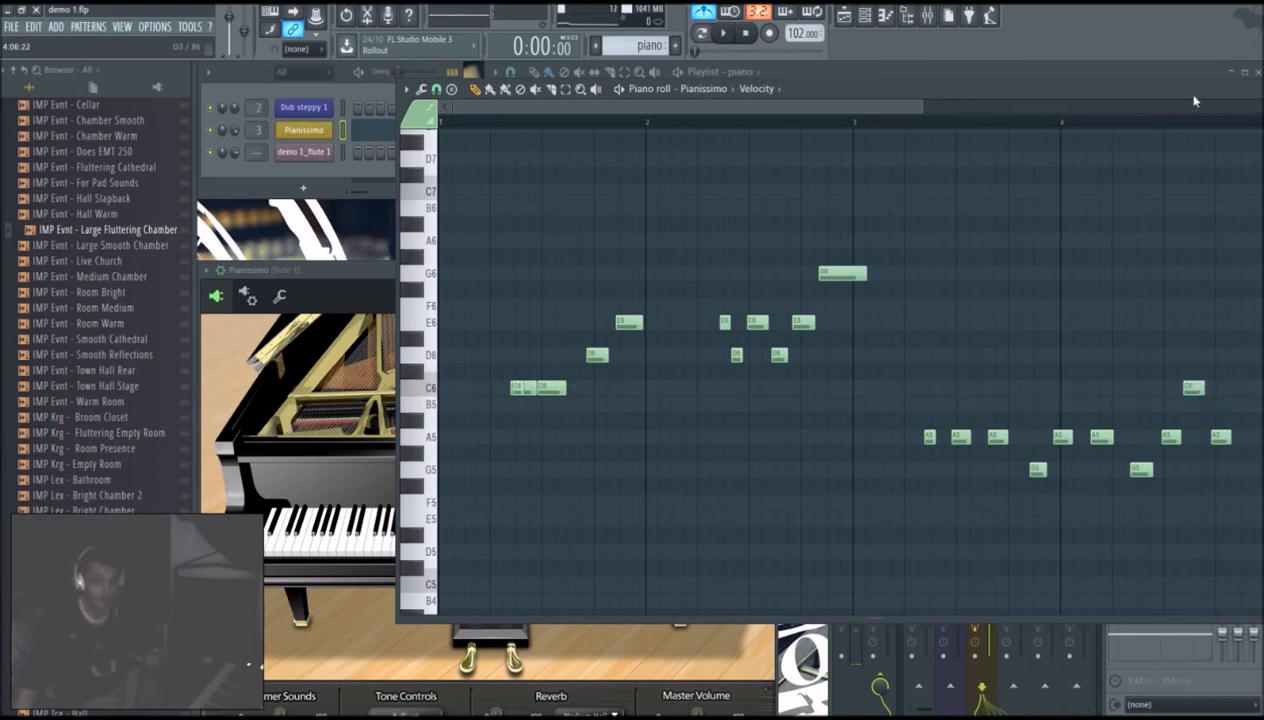
click(1063, 123)
key(space)
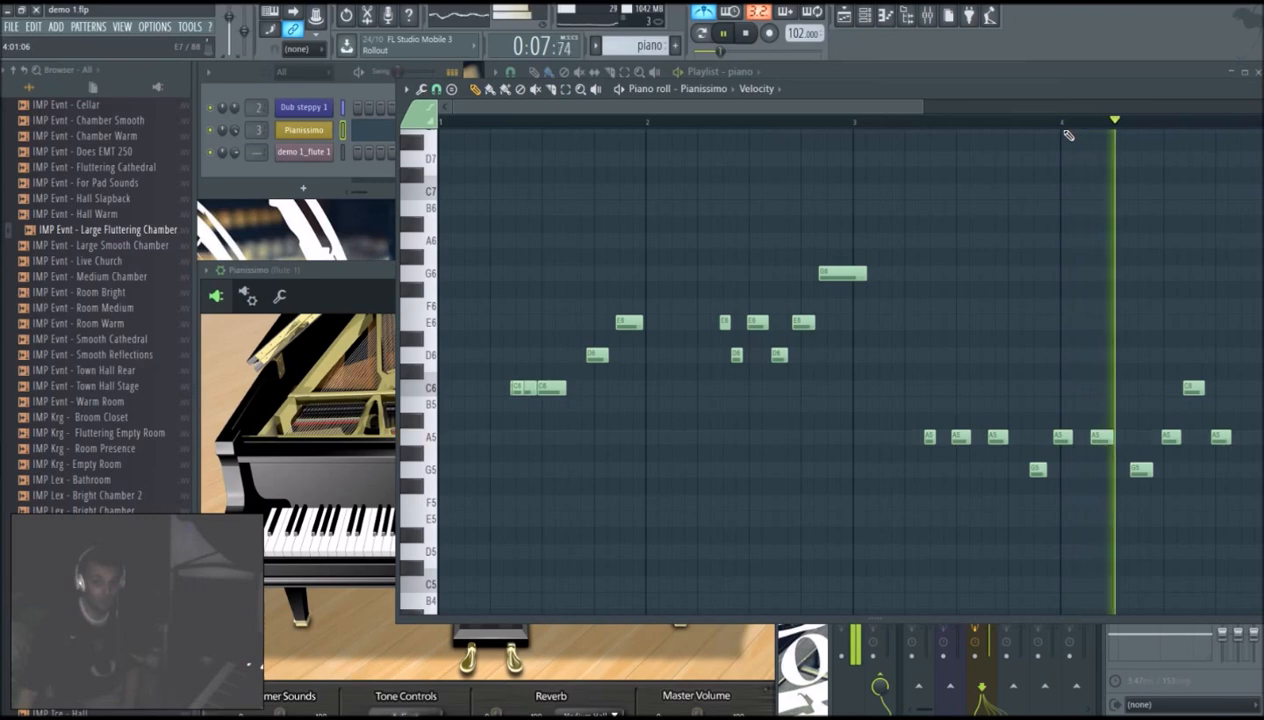
key(space)
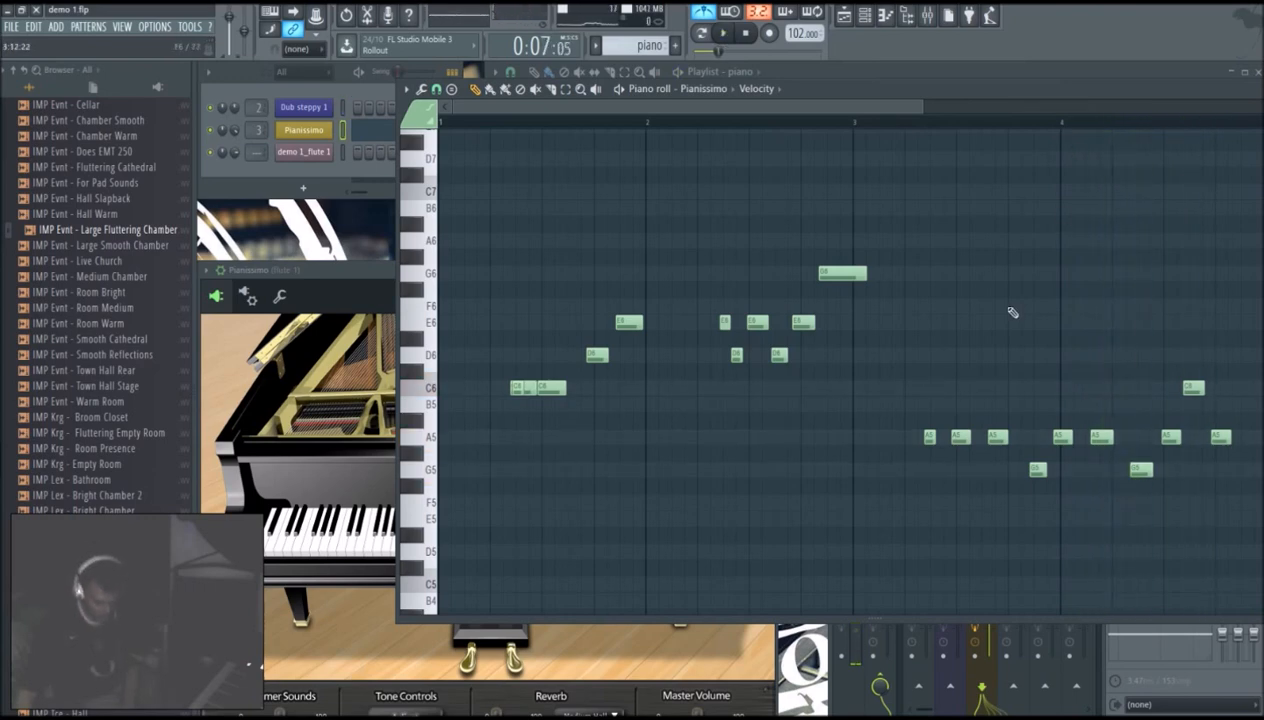
Step: Quantize all the Pianissimo notes and shift them one step later in the piano roll
key(ctrl+a)
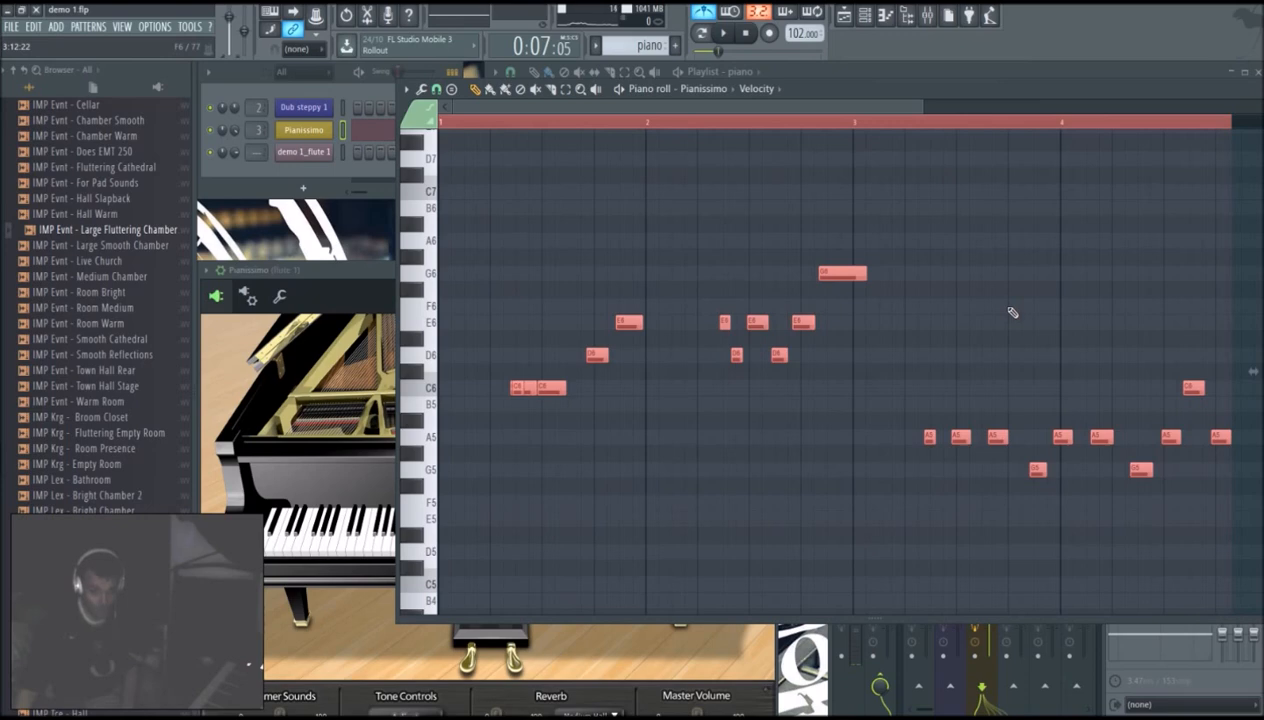
key(ctrl+q)
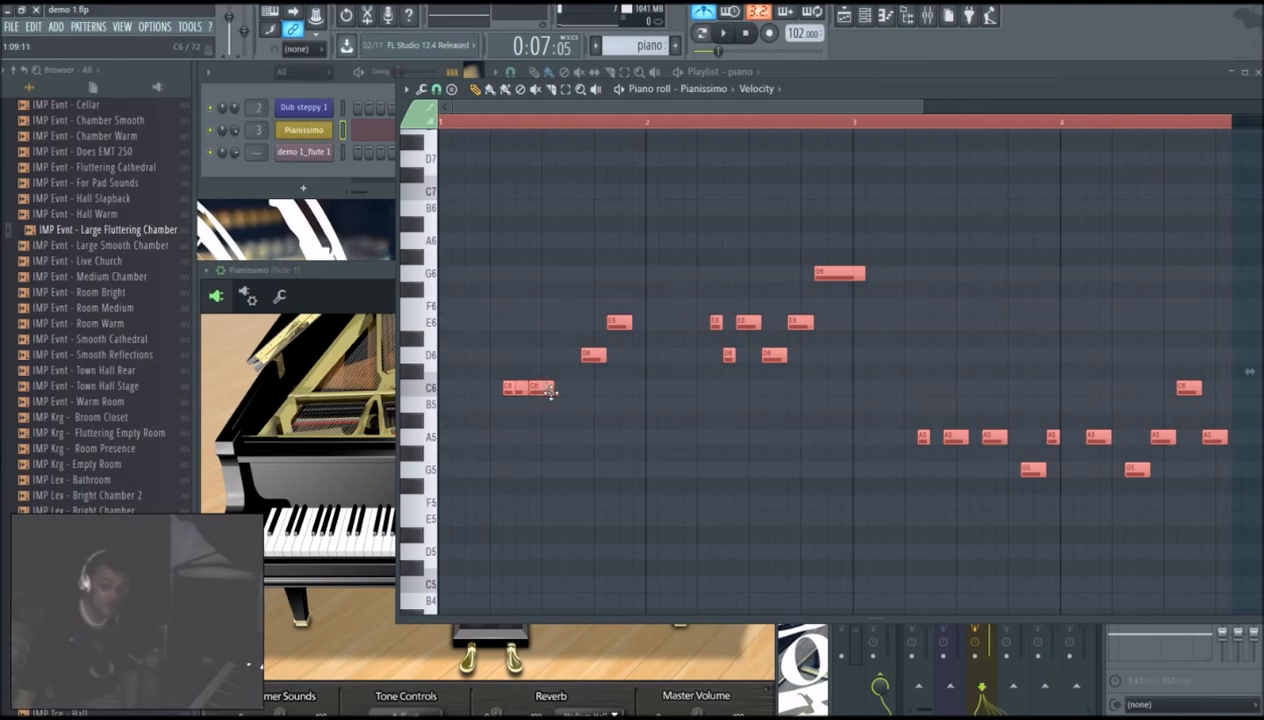
key(shift+Right)
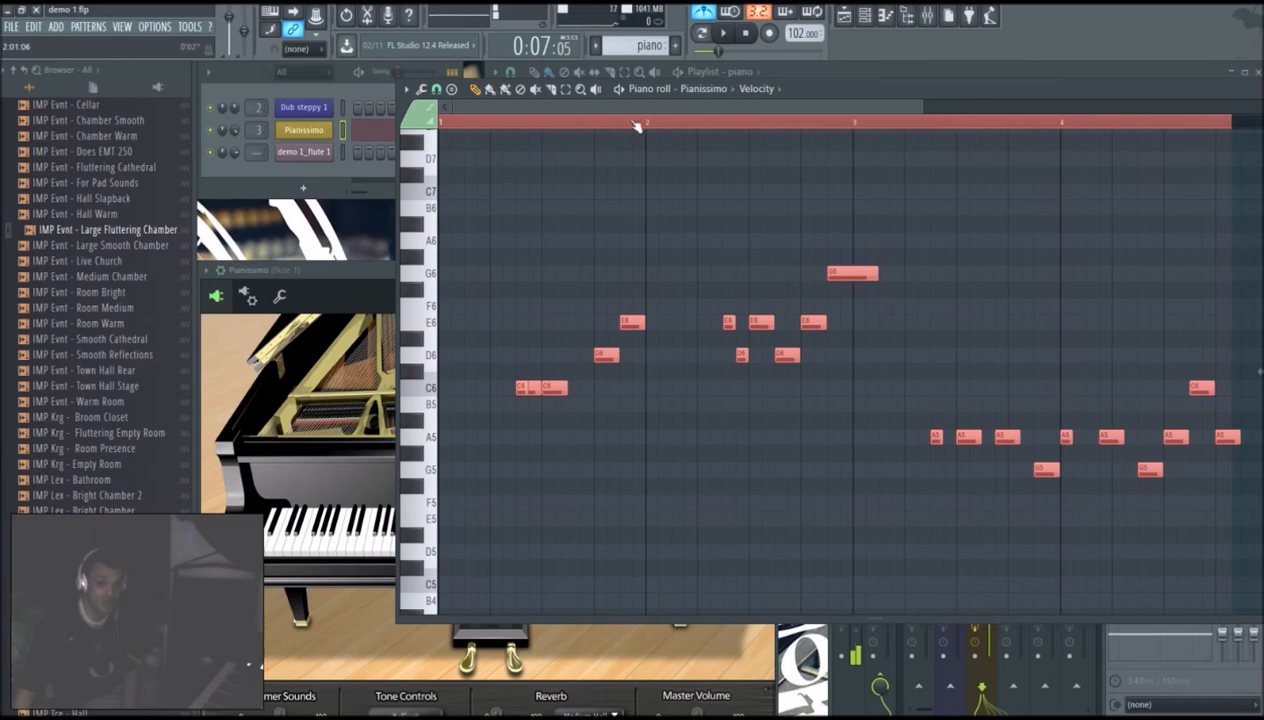
Step: Play the piano melody from bar 1 and try shifting all its notes two steps earlier
click(442, 124)
key(space)
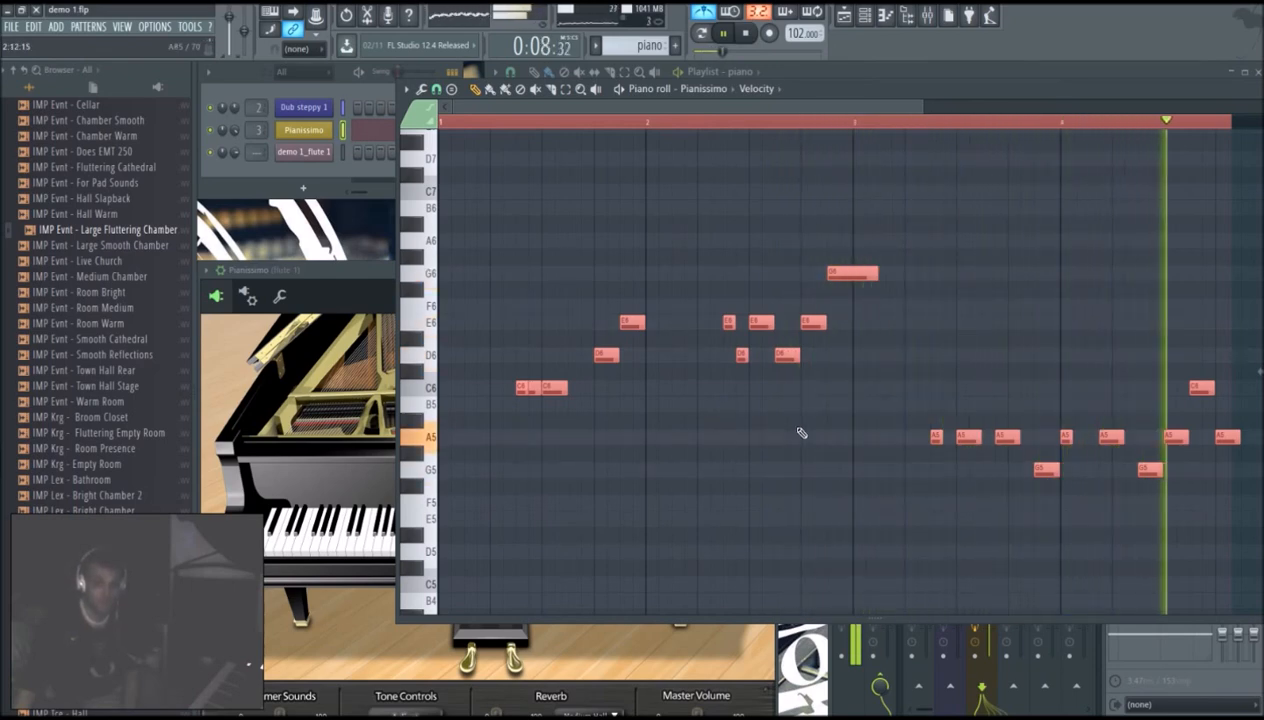
click(600, 360)
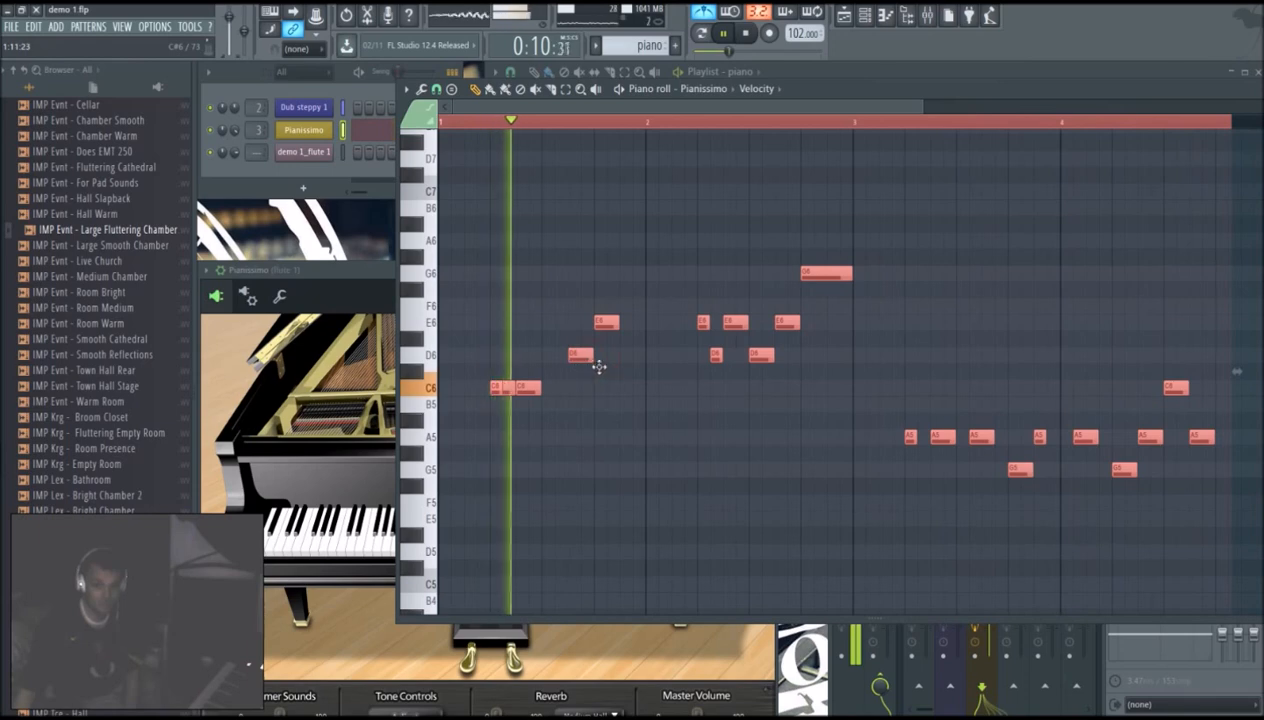
click(598, 390)
right_click(598, 391)
Step: Move the first D6 and first E6 notes of the piano melody two steps earlier and listen to the result
drag(606, 358, 581, 361)
key(space)
key(space)
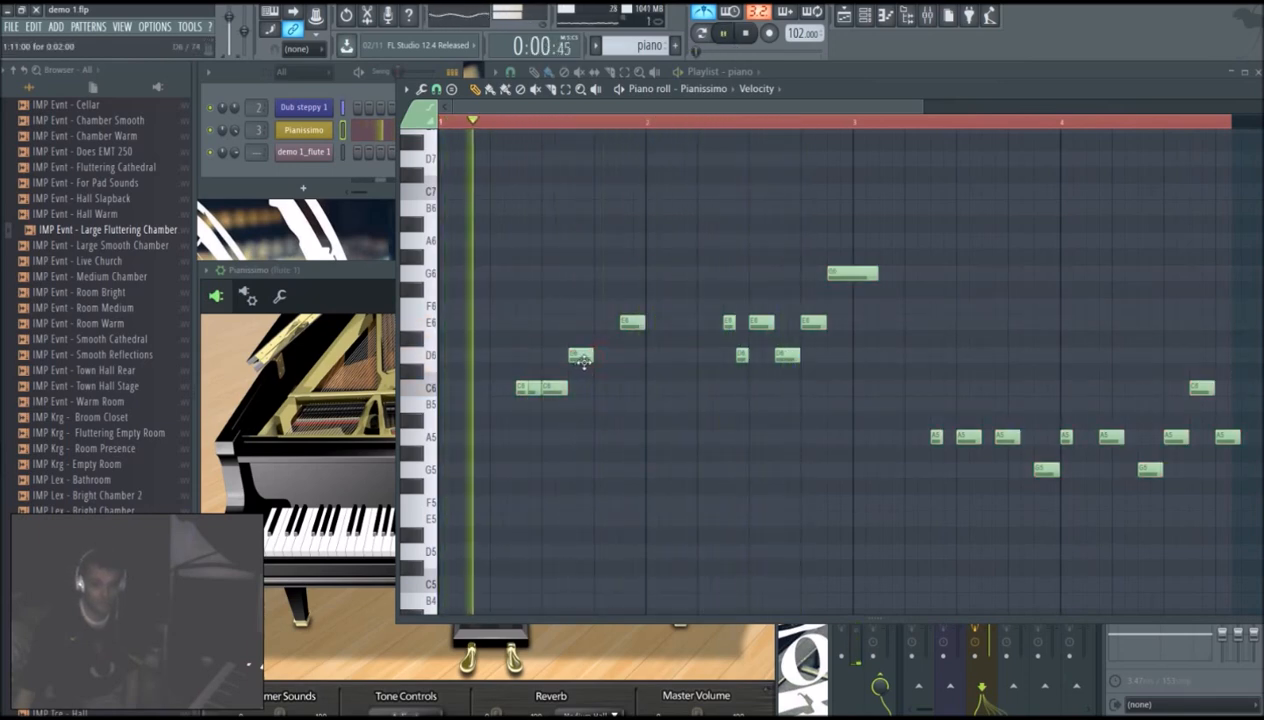
mouse_move(630, 322)
mouse_down()
mouse_move(594, 328)
mouse_move(607, 326)
mouse_up()
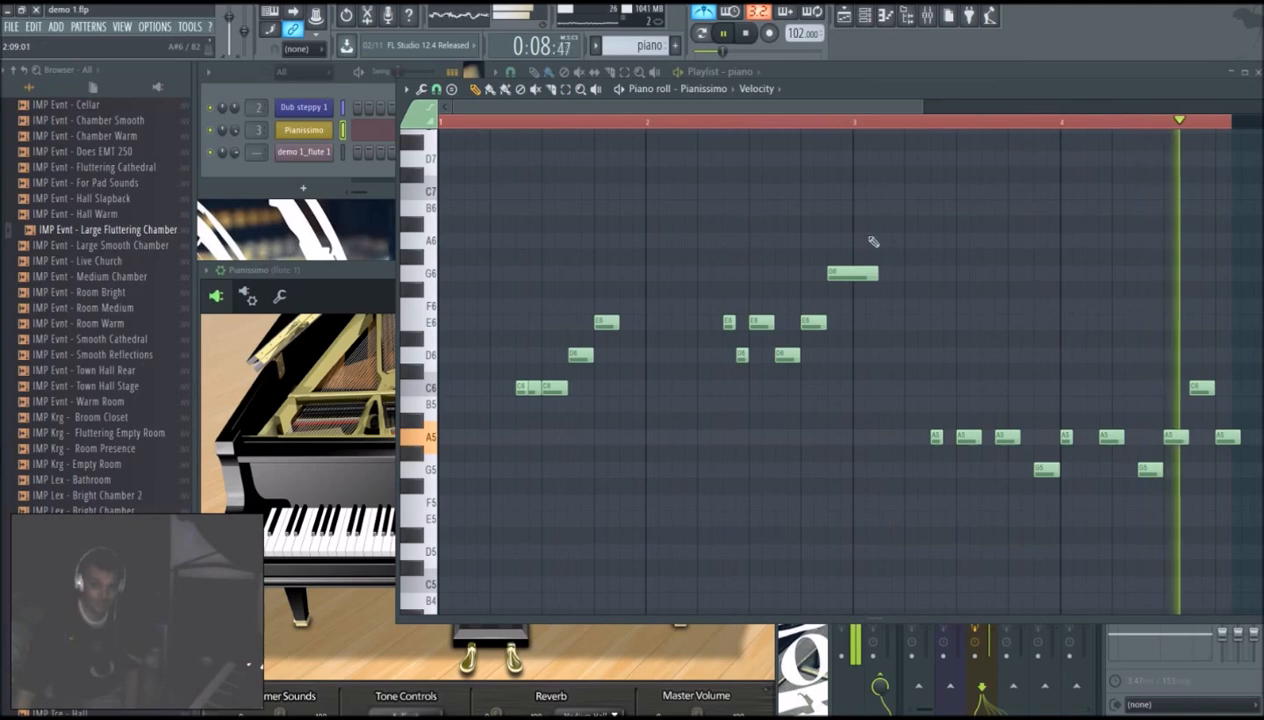
click(746, 34)
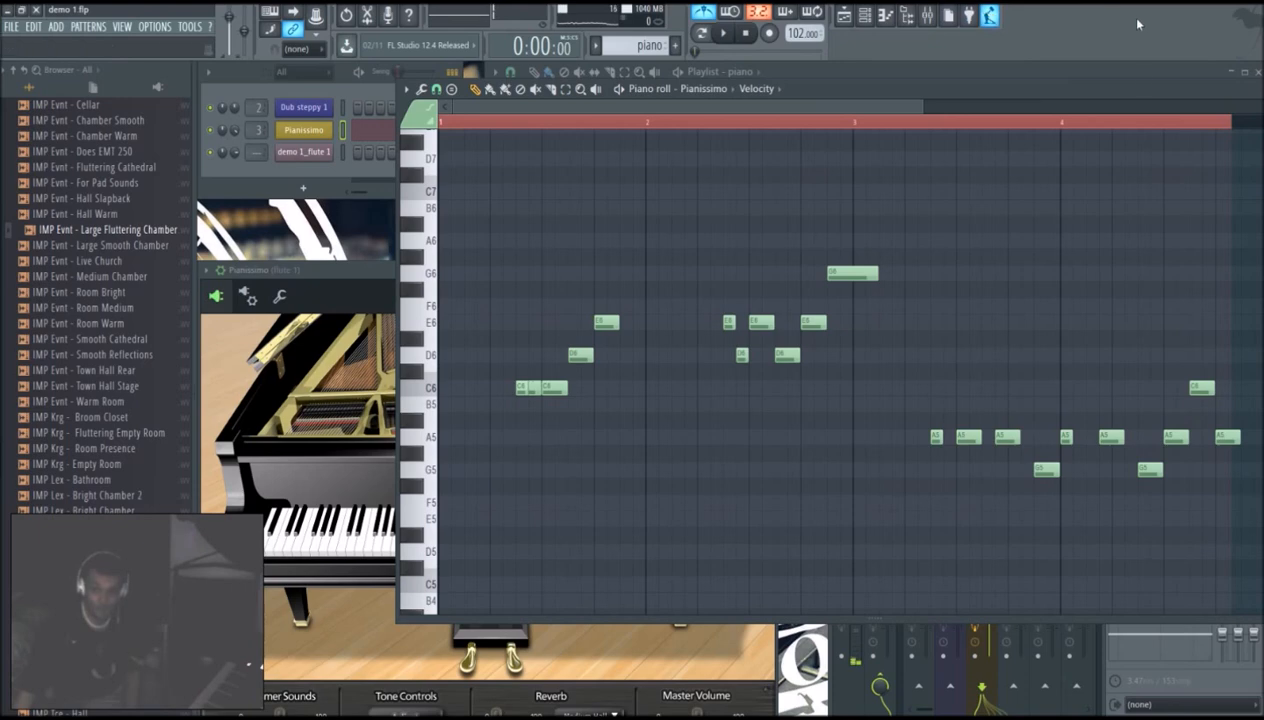
Step: Delete the demo 1_flute 1 channel from the channel rack and close the piano roll
drag(979, 89, 772, 289)
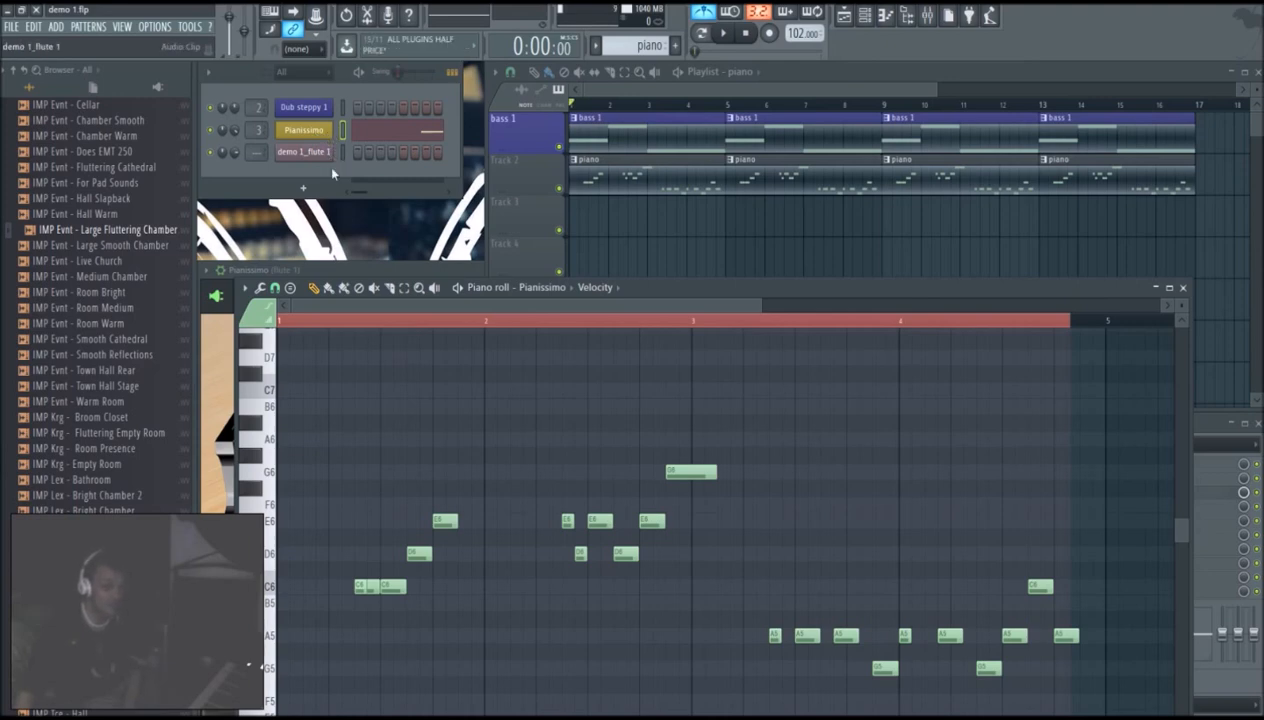
right_click(318, 152)
click(378, 268)
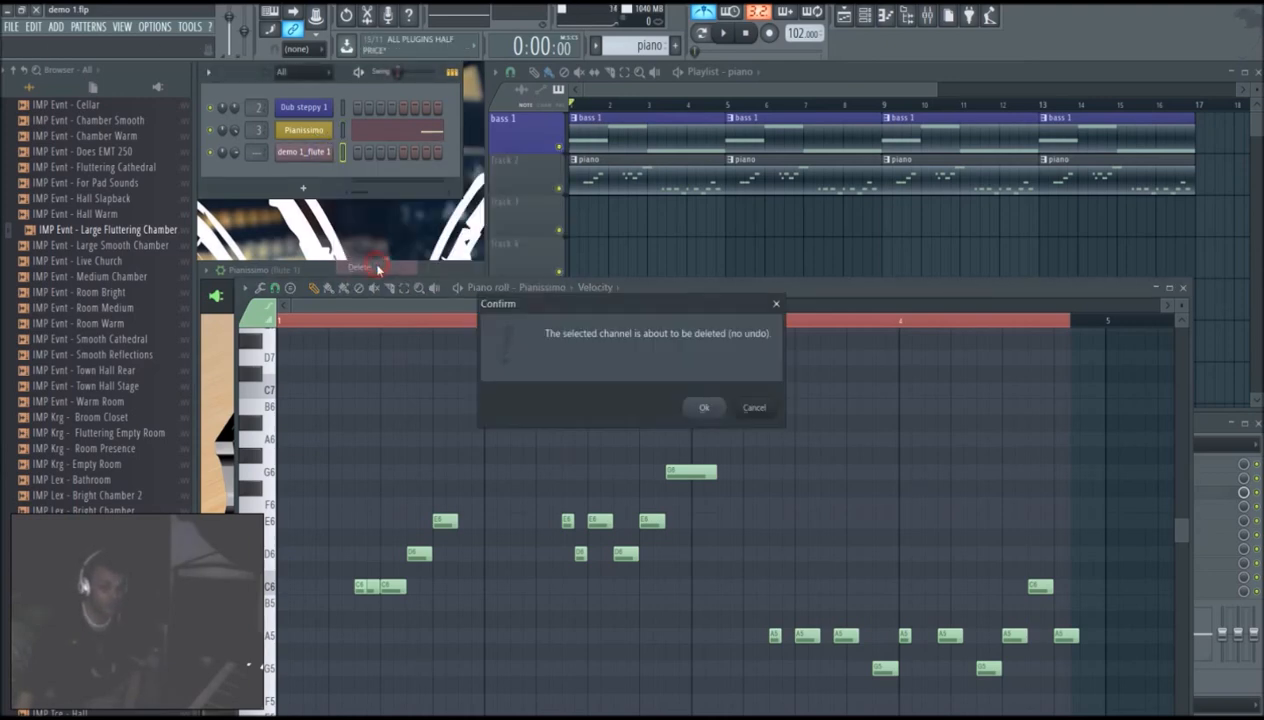
key(Return)
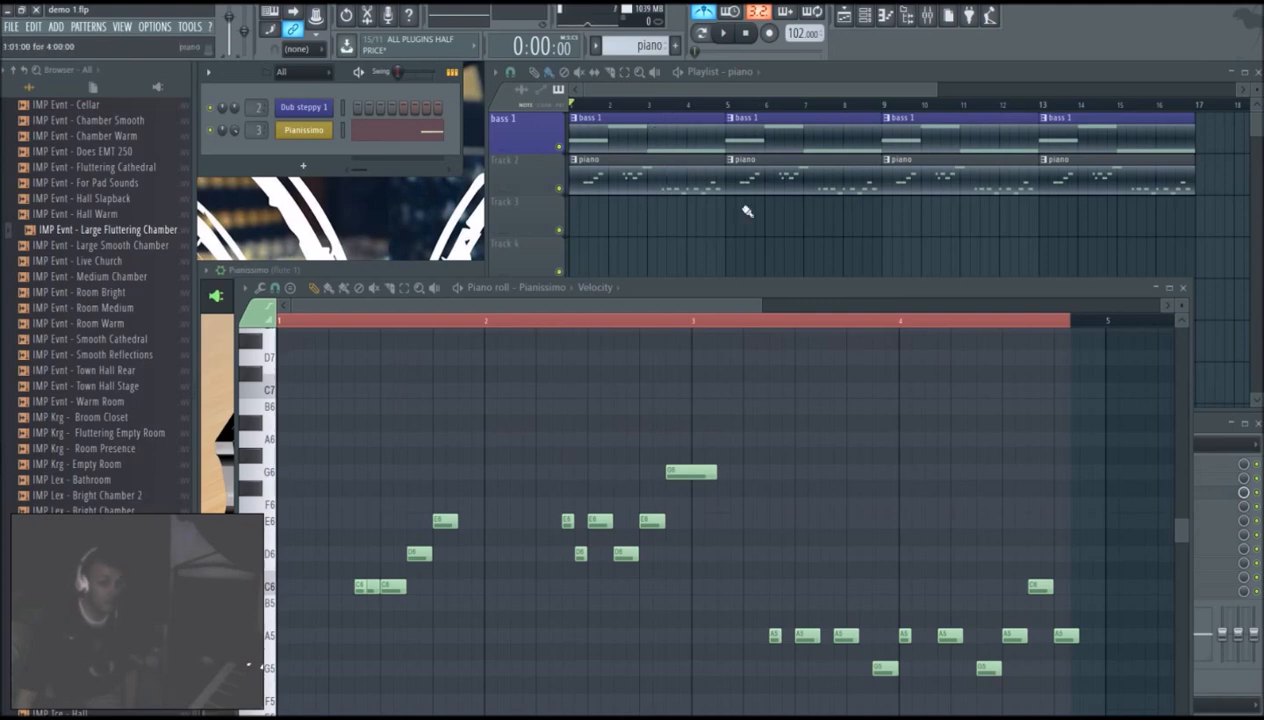
click(1183, 290)
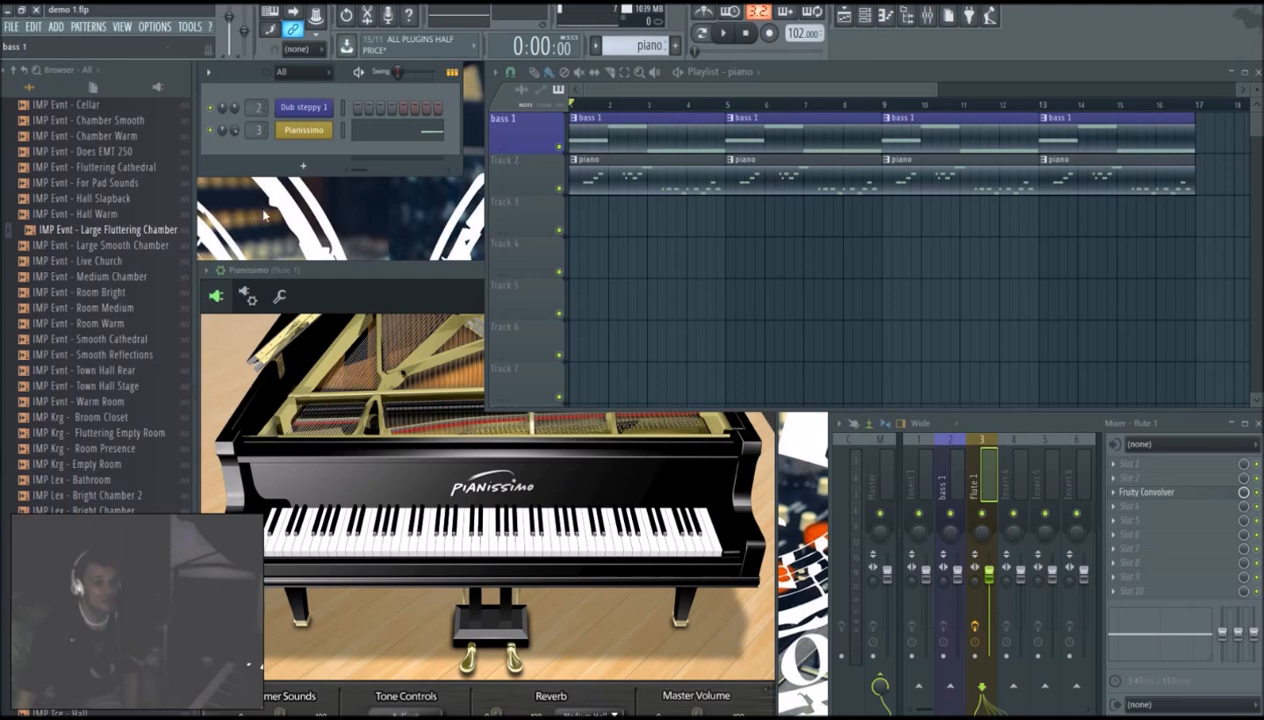
Step: Collapse the Impulses folder and browse to the "some drums" samples inside DRUMS > DRUMZ
scroll(85, 290, up, 8)
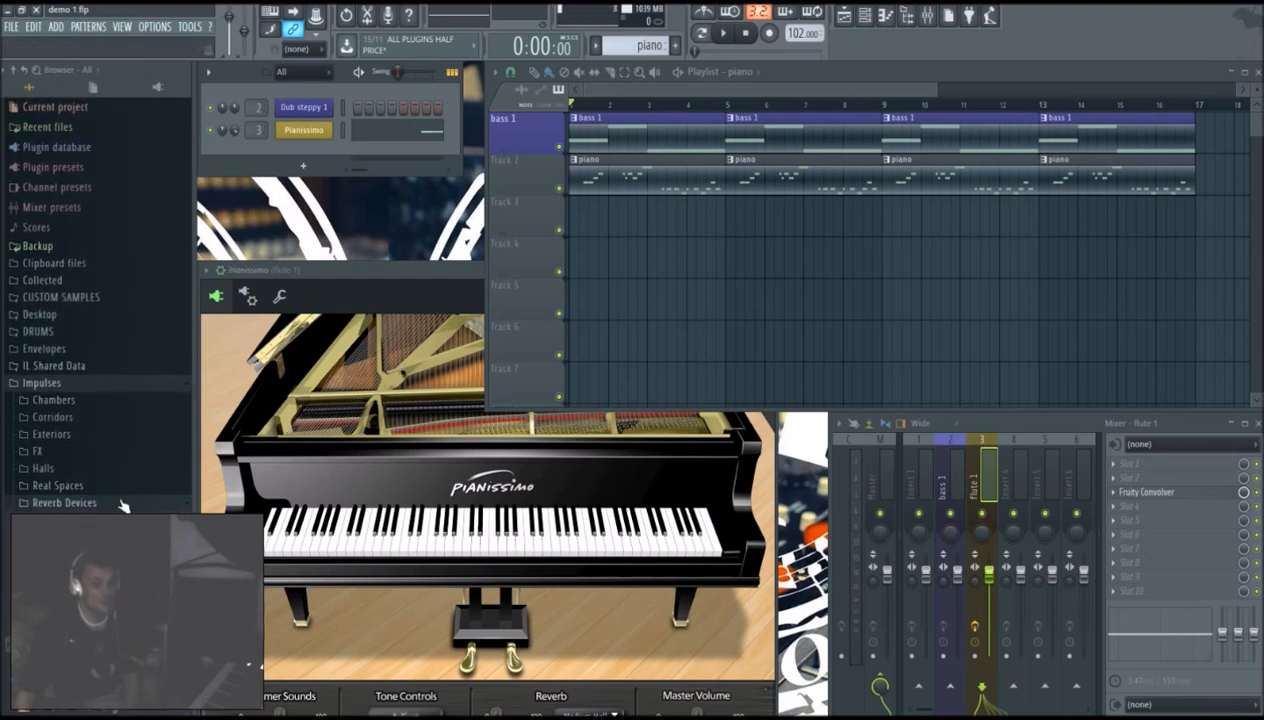
click(55, 383)
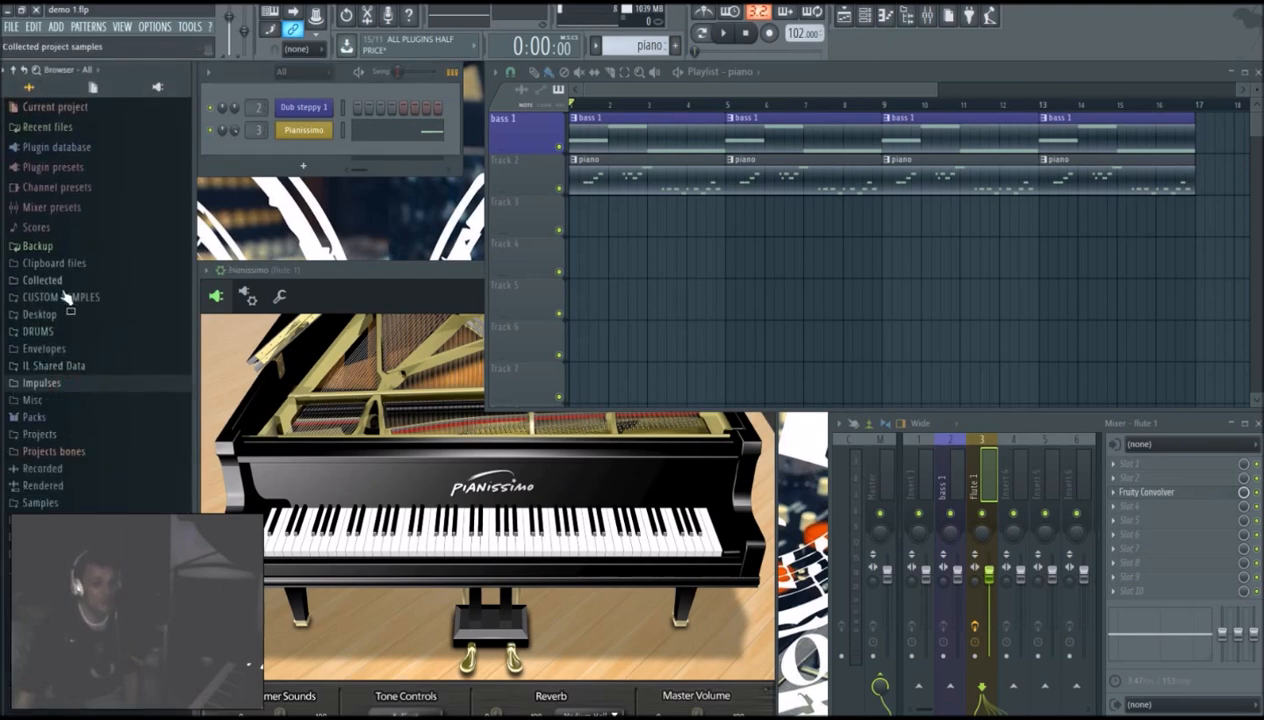
click(56, 331)
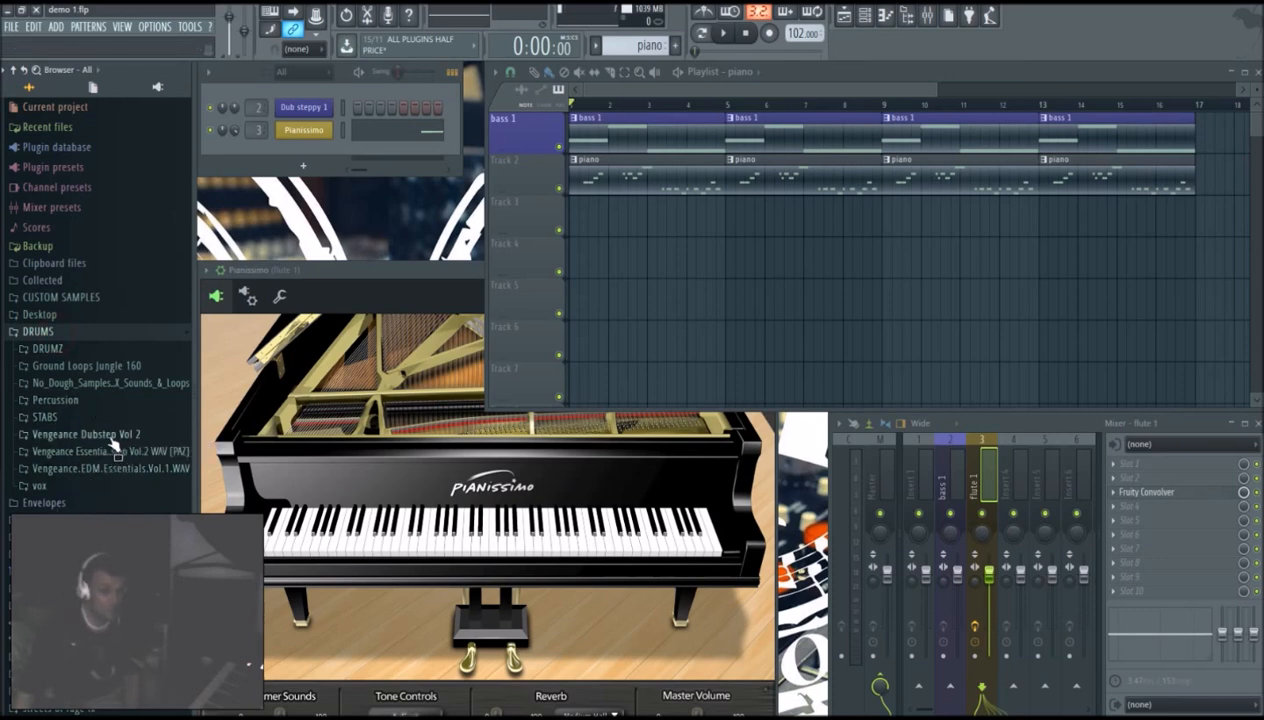
click(107, 350)
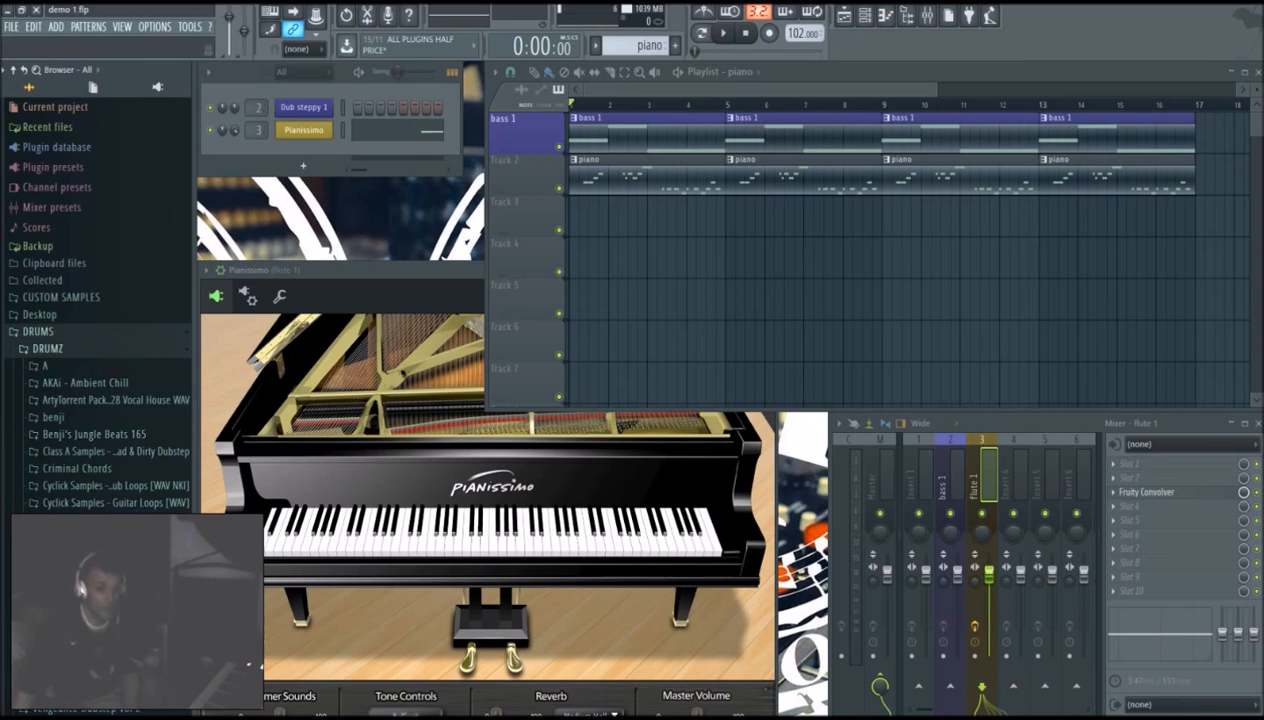
click(120, 554)
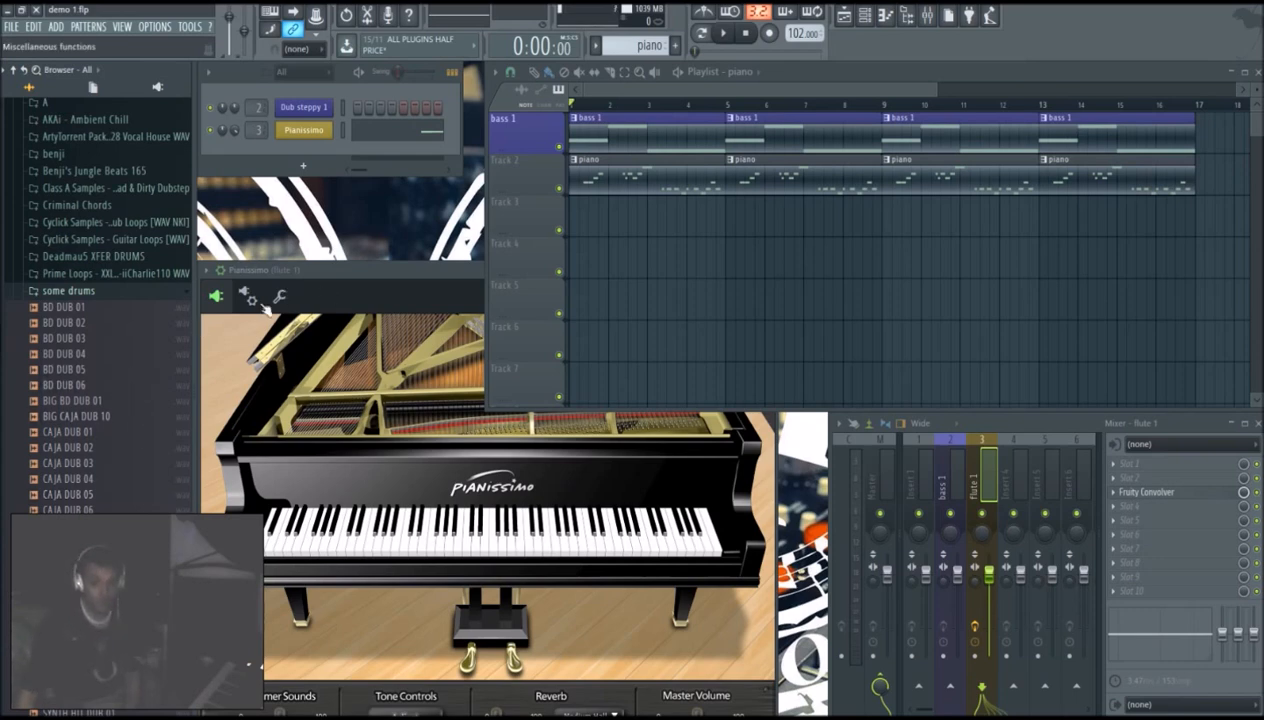
Step: Audition the BD DUB kick samples and place BD DUB 04 at the start of Track 3 in the playlist
click(92, 342)
click(88, 321)
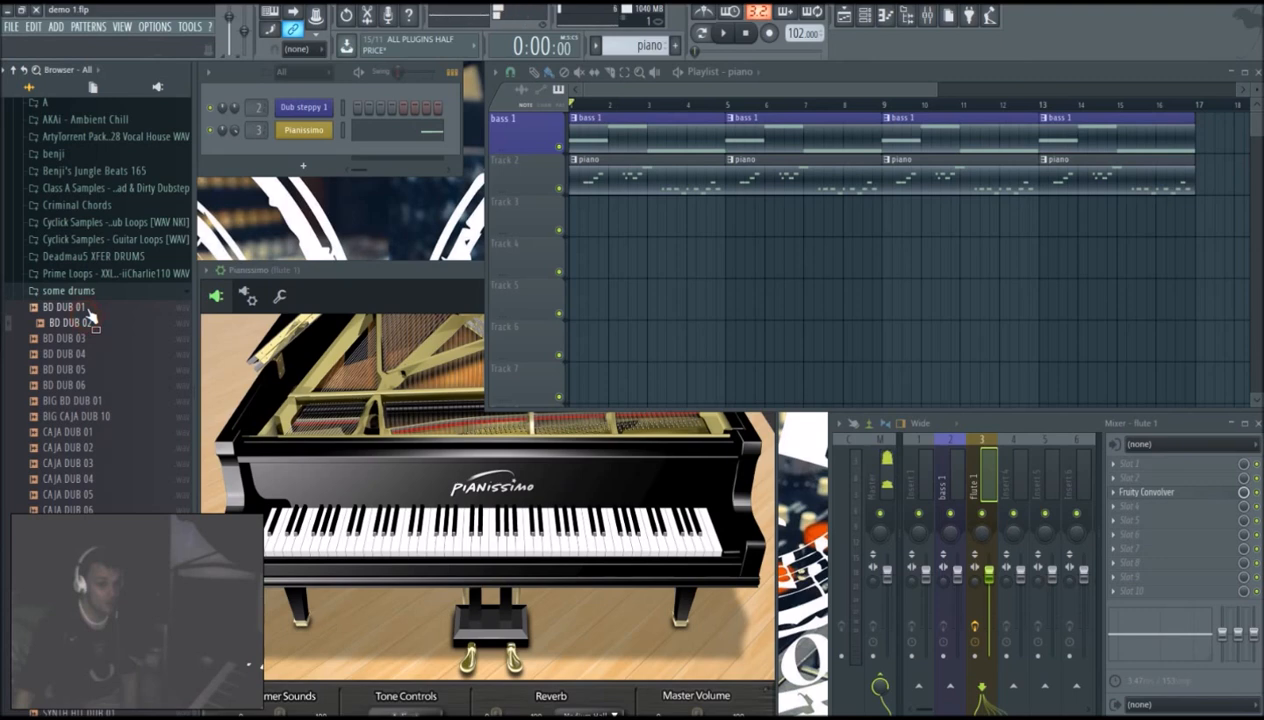
click(90, 367)
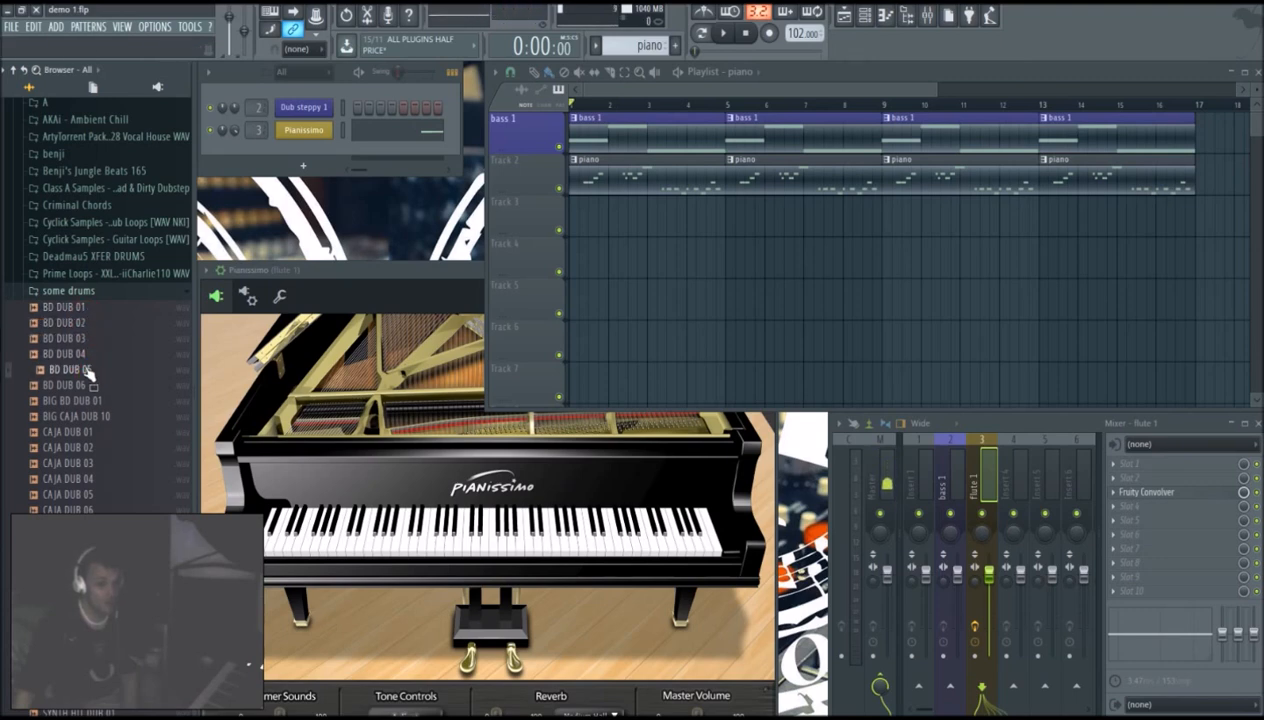
click(90, 354)
drag(66, 354, 573, 232)
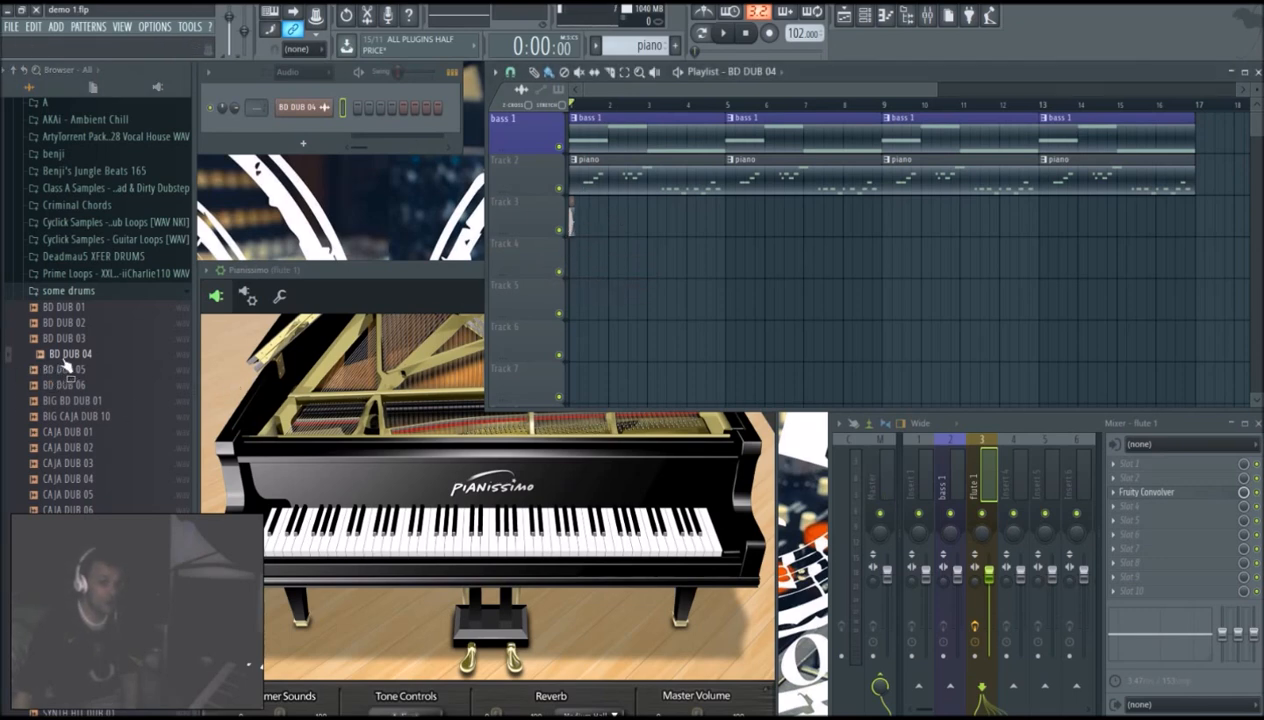
Step: Examine the kick clip at the start of Track 3 up close in the playlist
mouse_move(64, 362)
mouse_down()
mouse_move(110, 350)
mouse_move(213, 260)
mouse_move(232, 175)
mouse_move(305, 117)
mouse_move(115, 350)
mouse_move(308, 115)
mouse_move(158, 318)
mouse_move(125, 352)
mouse_move(88, 364)
mouse_up()
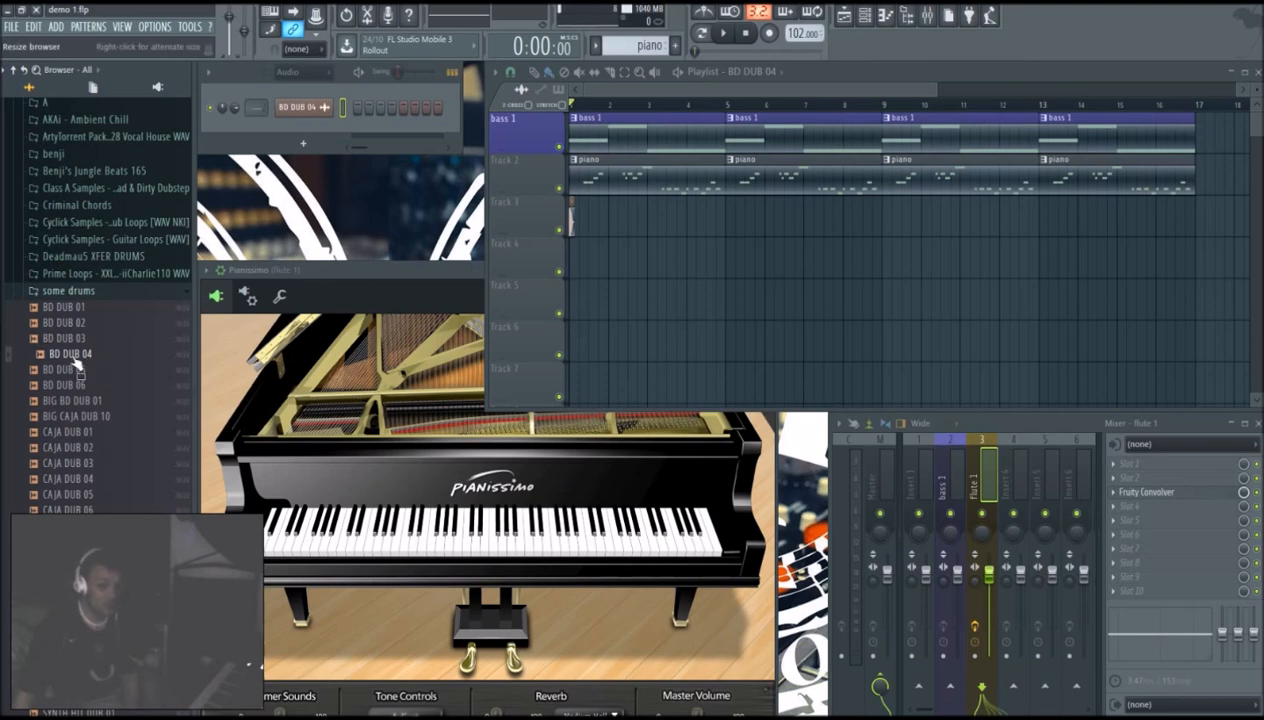
drag(68, 360, 118, 362)
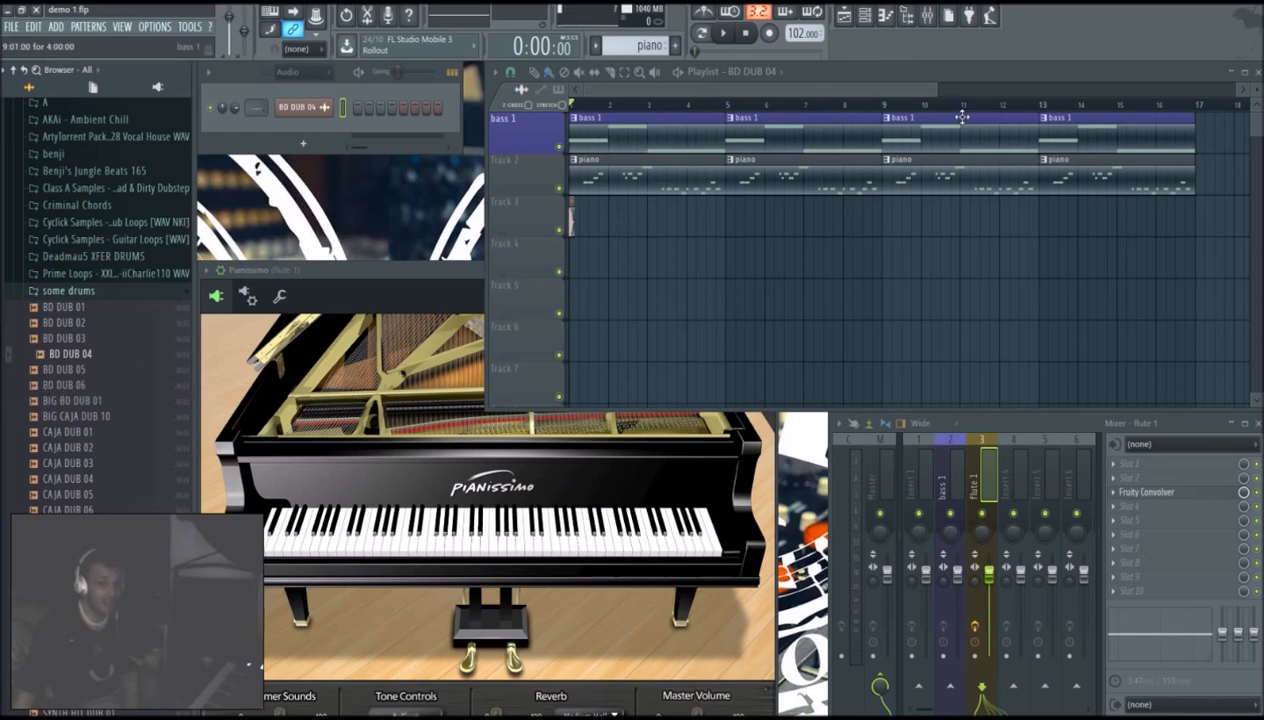
drag(938, 95, 641, 101)
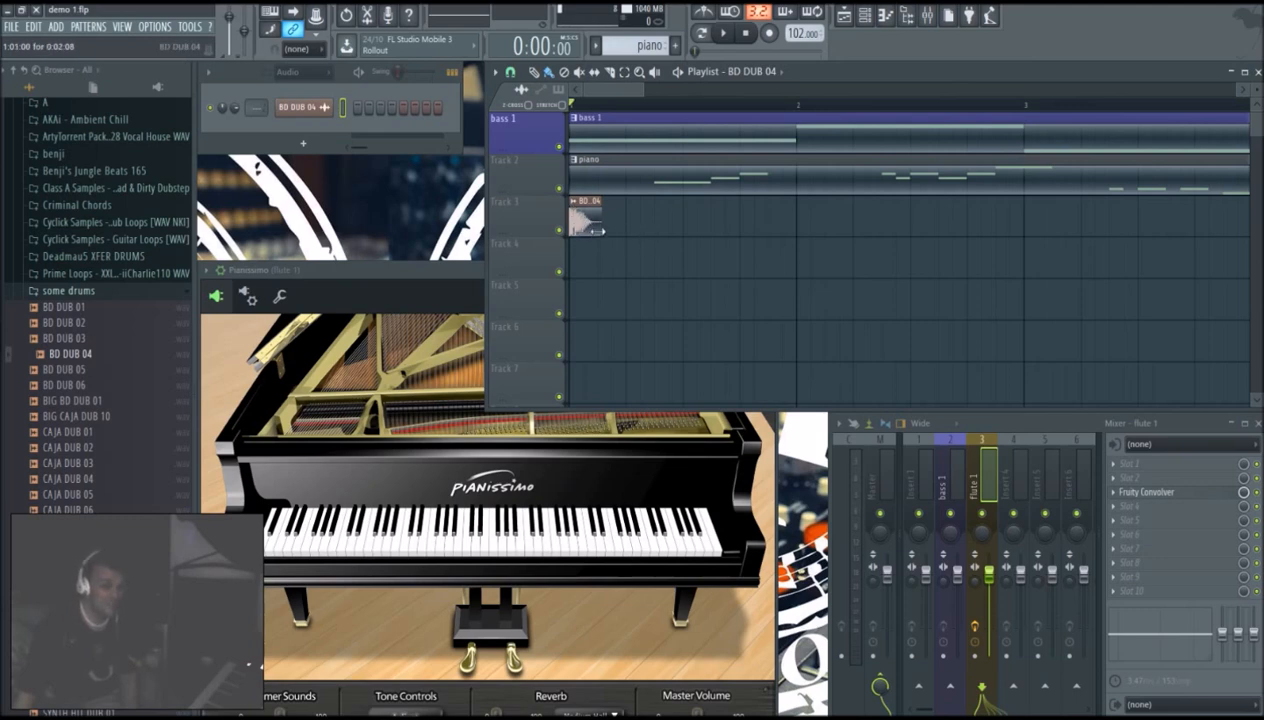
drag(594, 233, 594, 235)
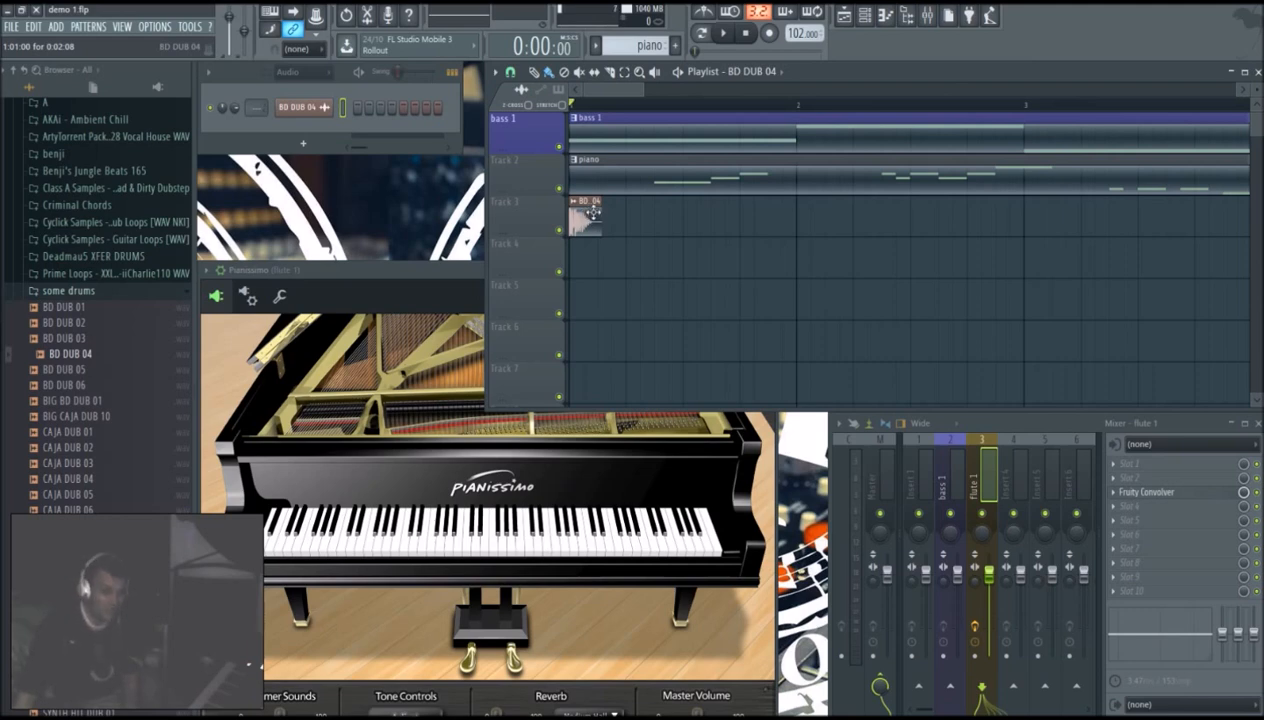
drag(461, 108, 860, 133)
click(427, 107)
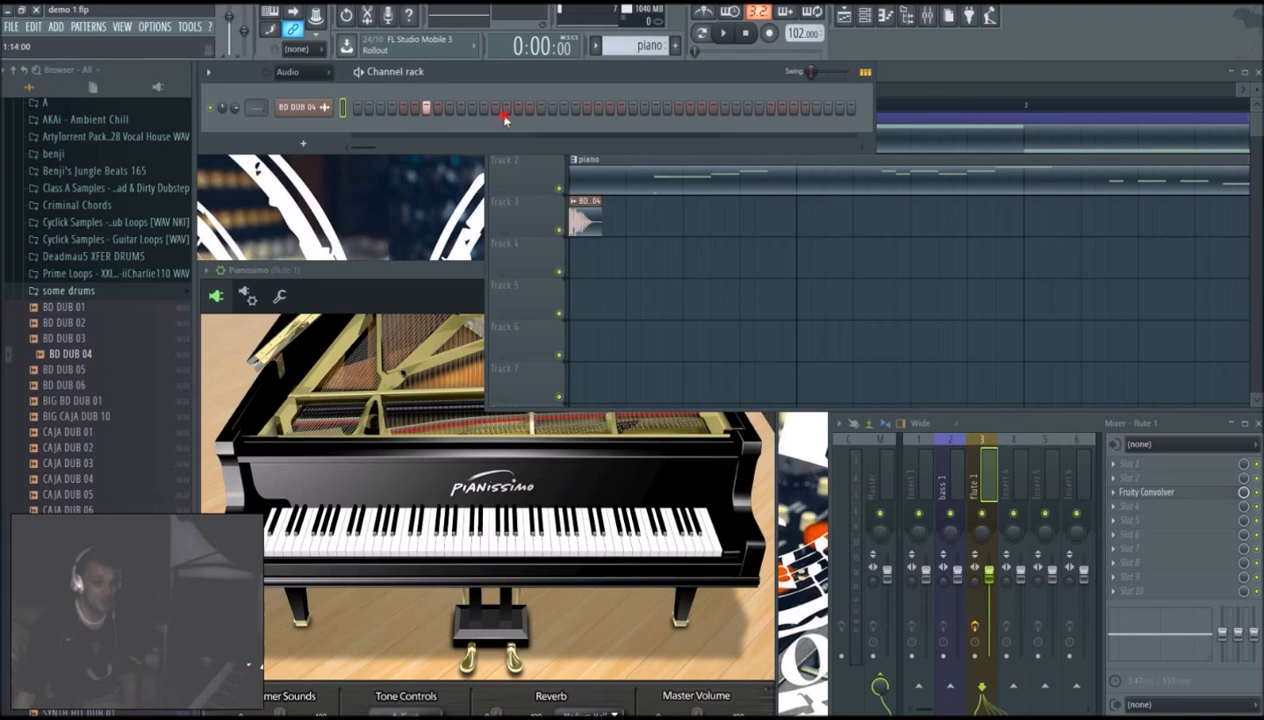
drag(418, 110, 707, 117)
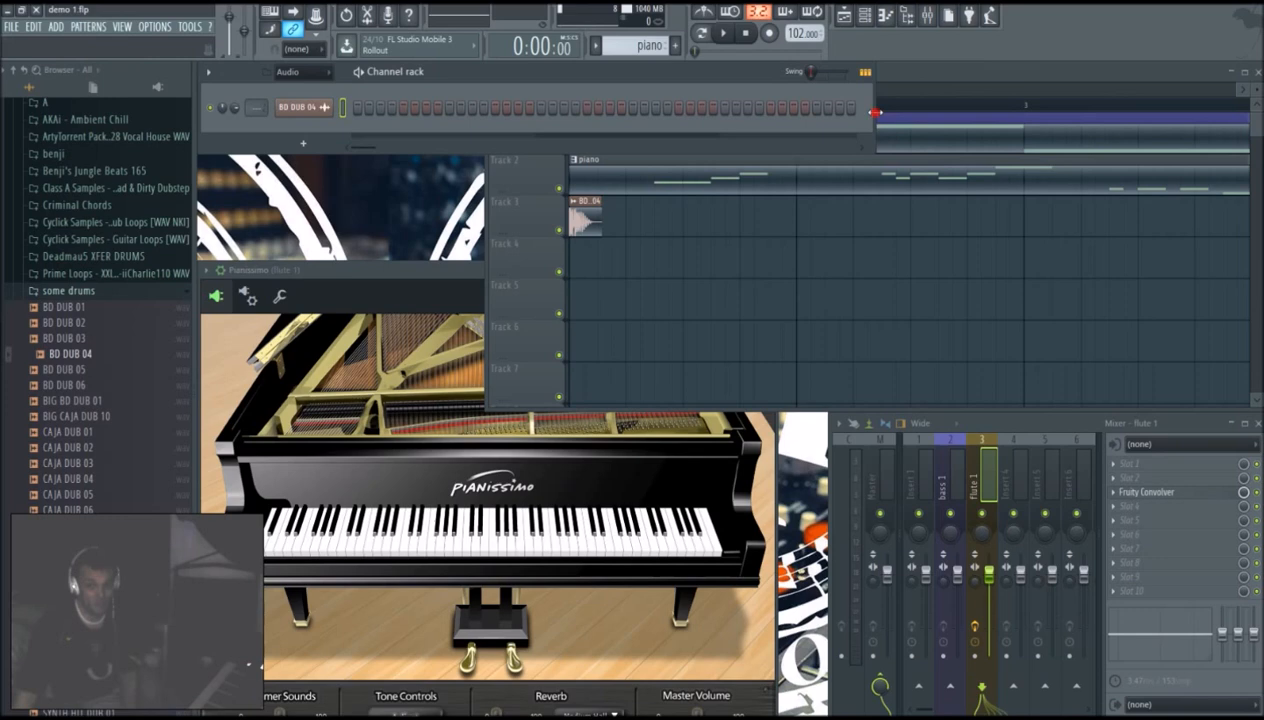
drag(875, 112, 463, 112)
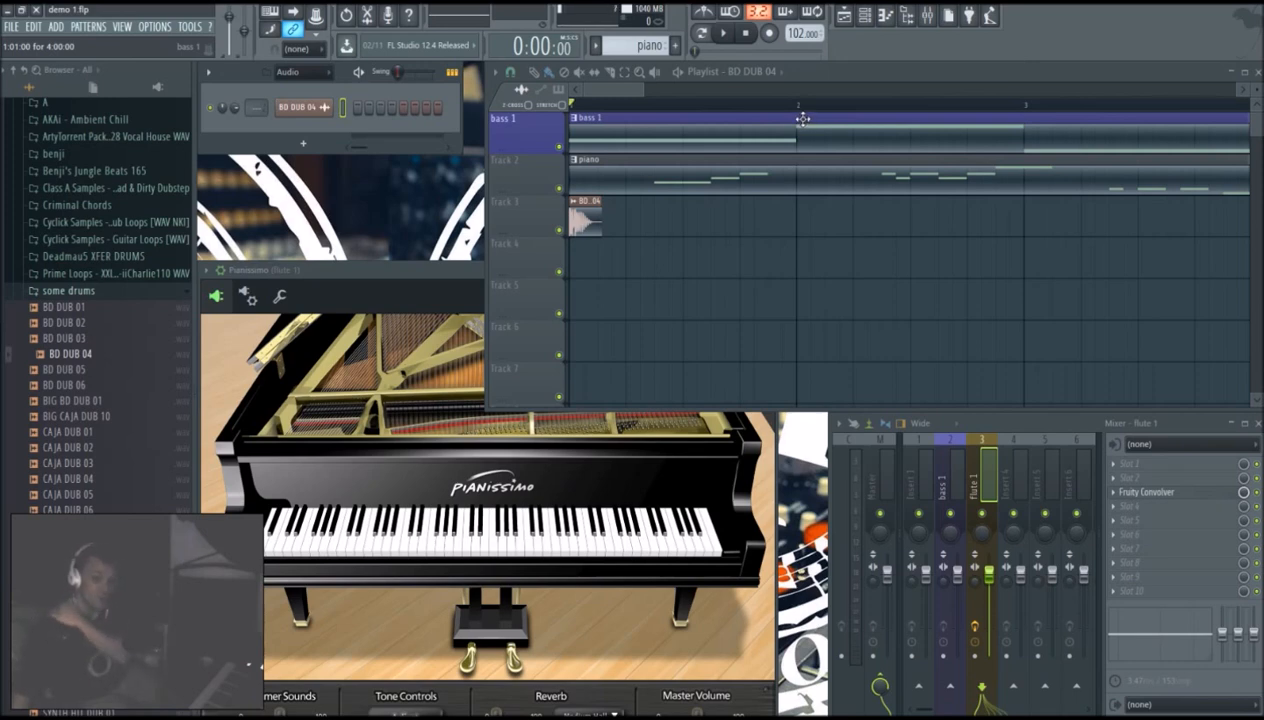
Step: Play the arrangement from bar 1 to hear the kick together with the bass and piano
drag(617, 87, 995, 93)
drag(863, 104, 825, 108)
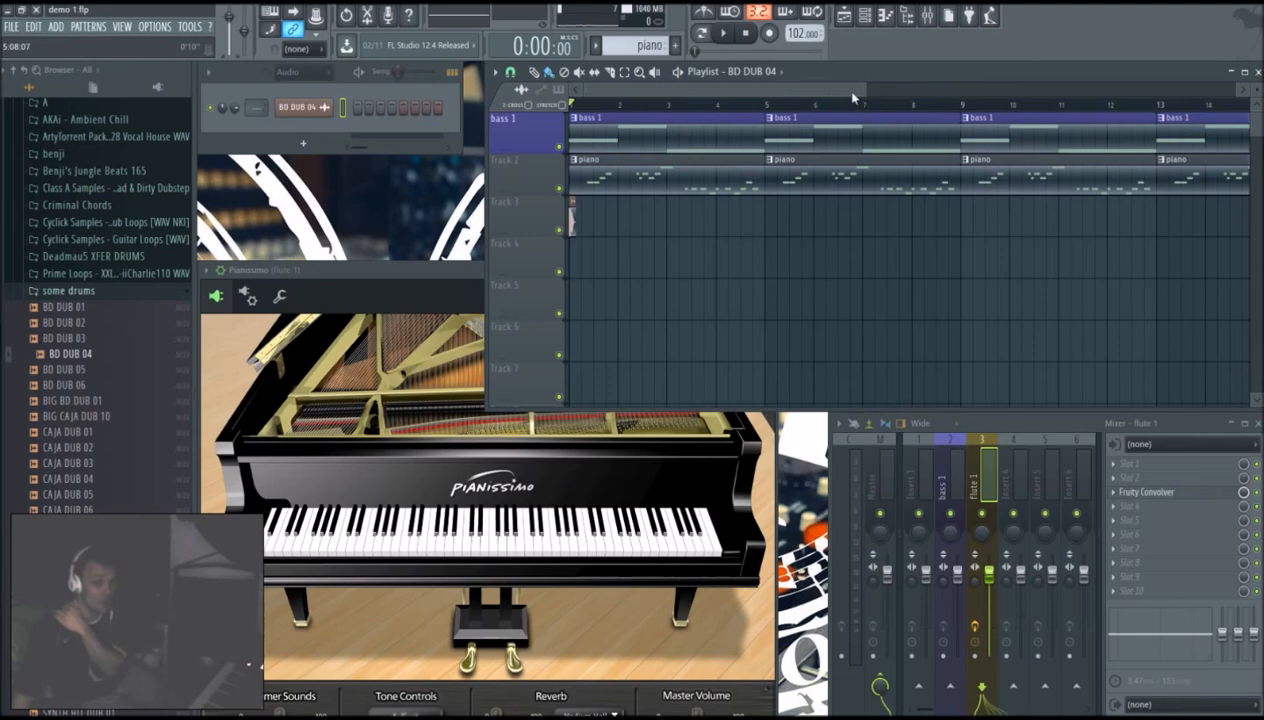
drag(865, 90, 732, 92)
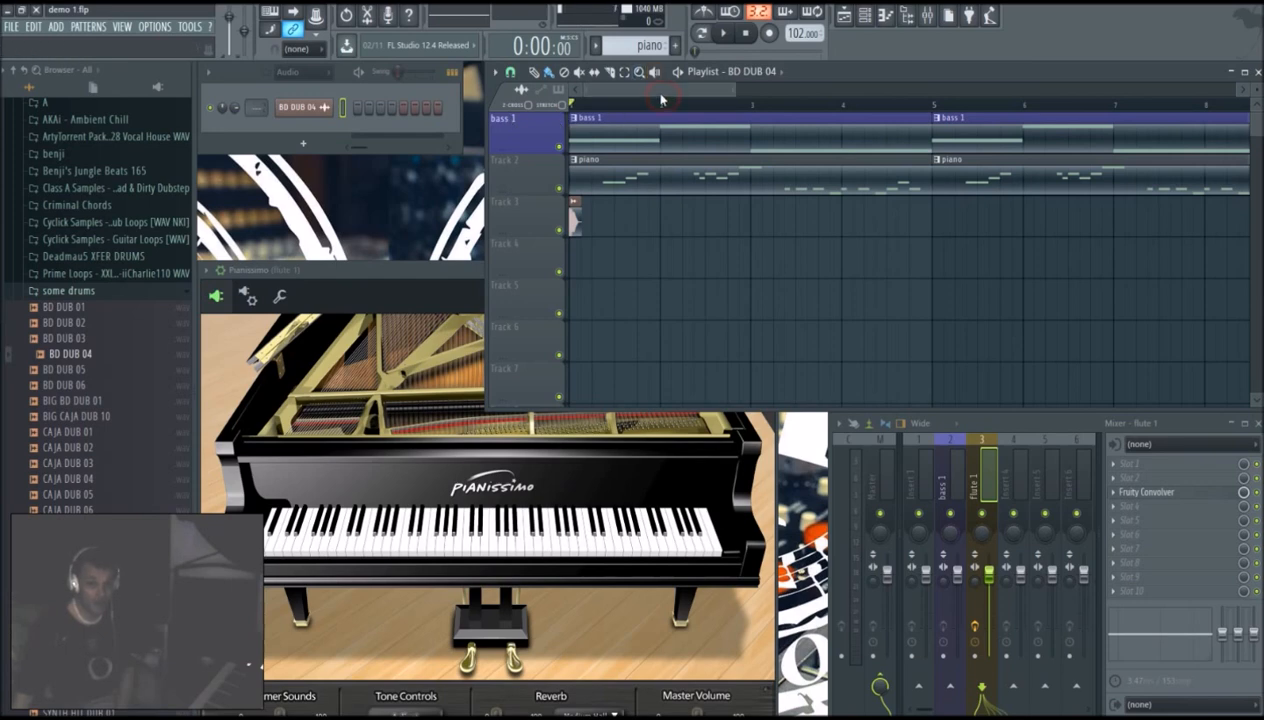
key(space)
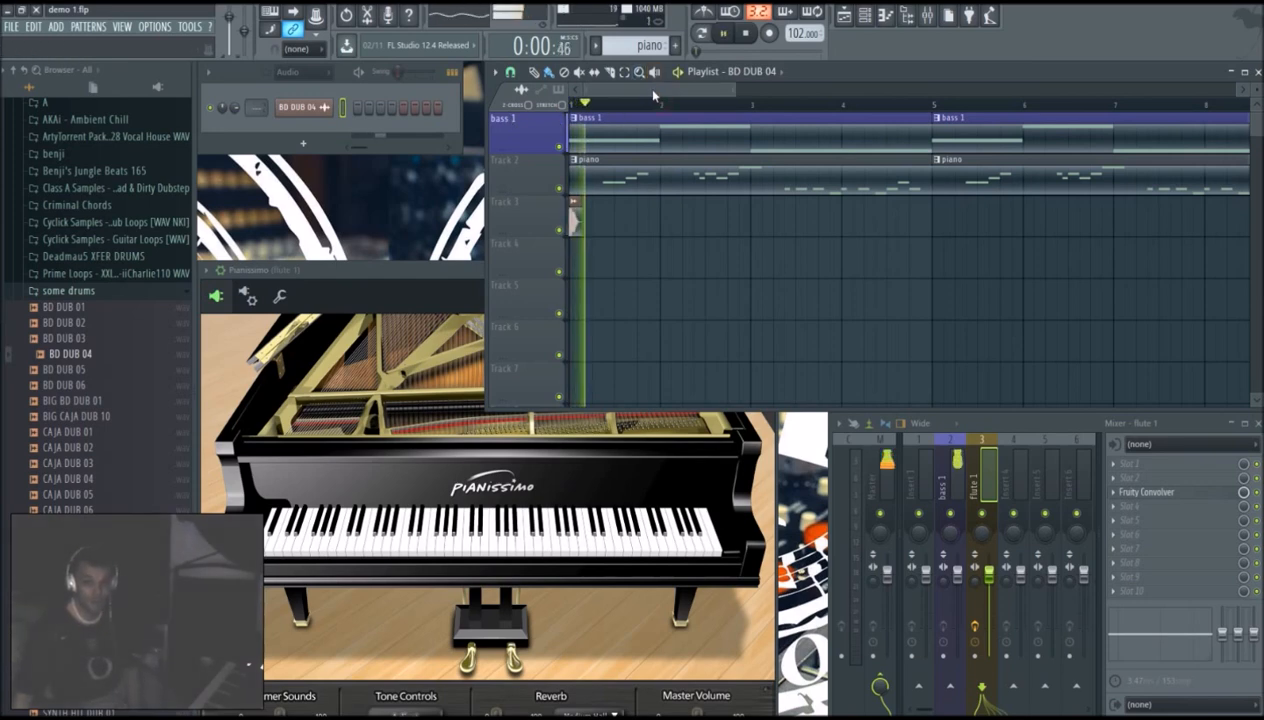
key(space)
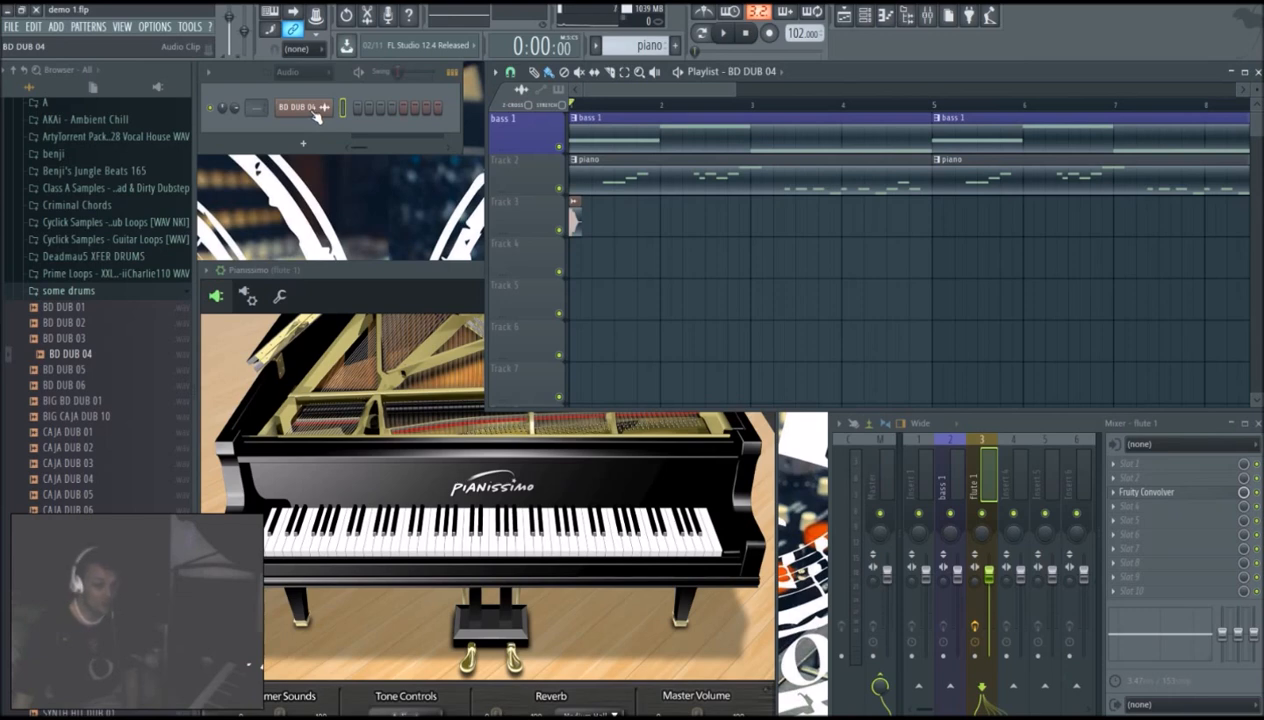
Step: Route the BD DUB 04 channel to mixer track 4 and slightly lower its channel volume, checking it in playback
click(314, 113)
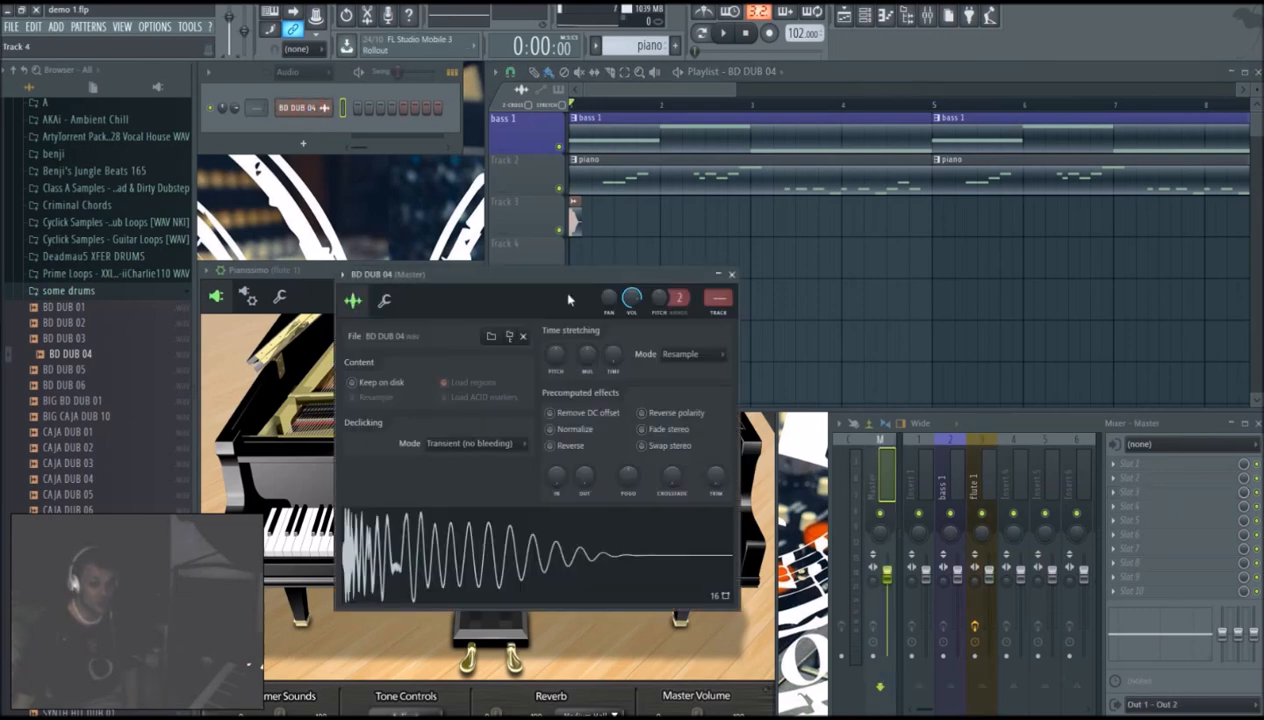
scroll(716, 300, up, 4)
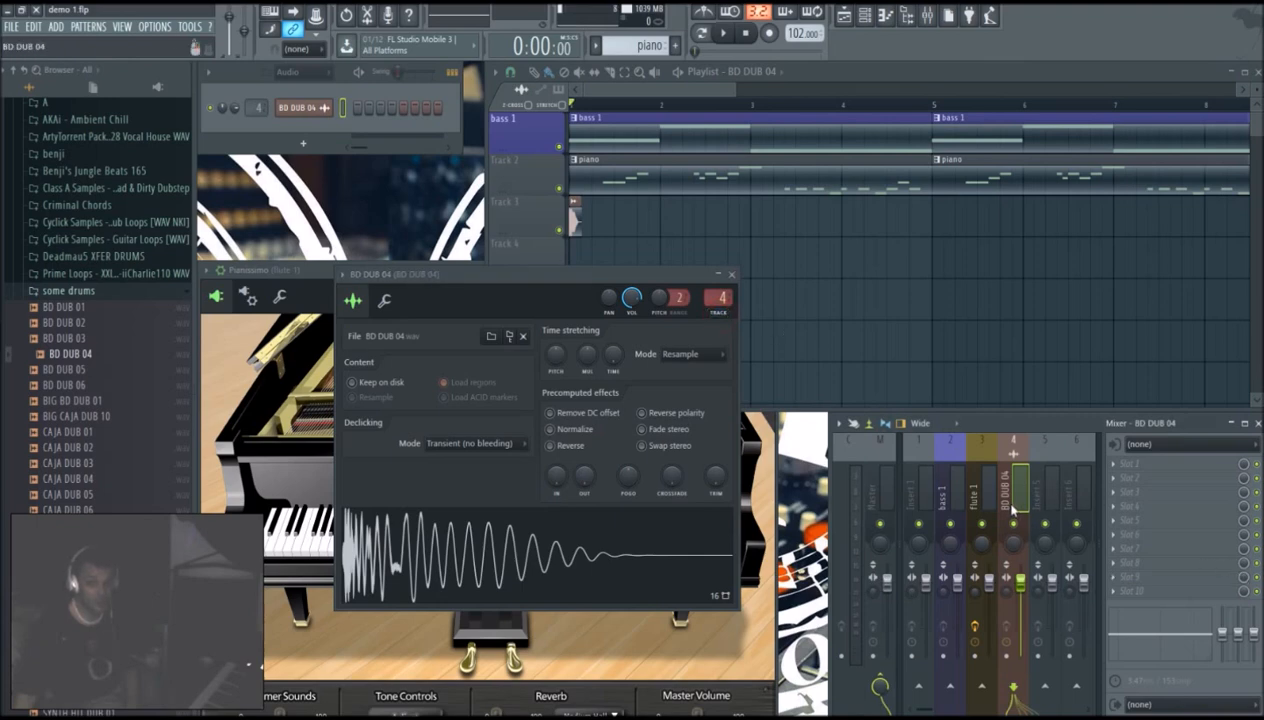
key(space)
key(space)
key(space)
key(space)
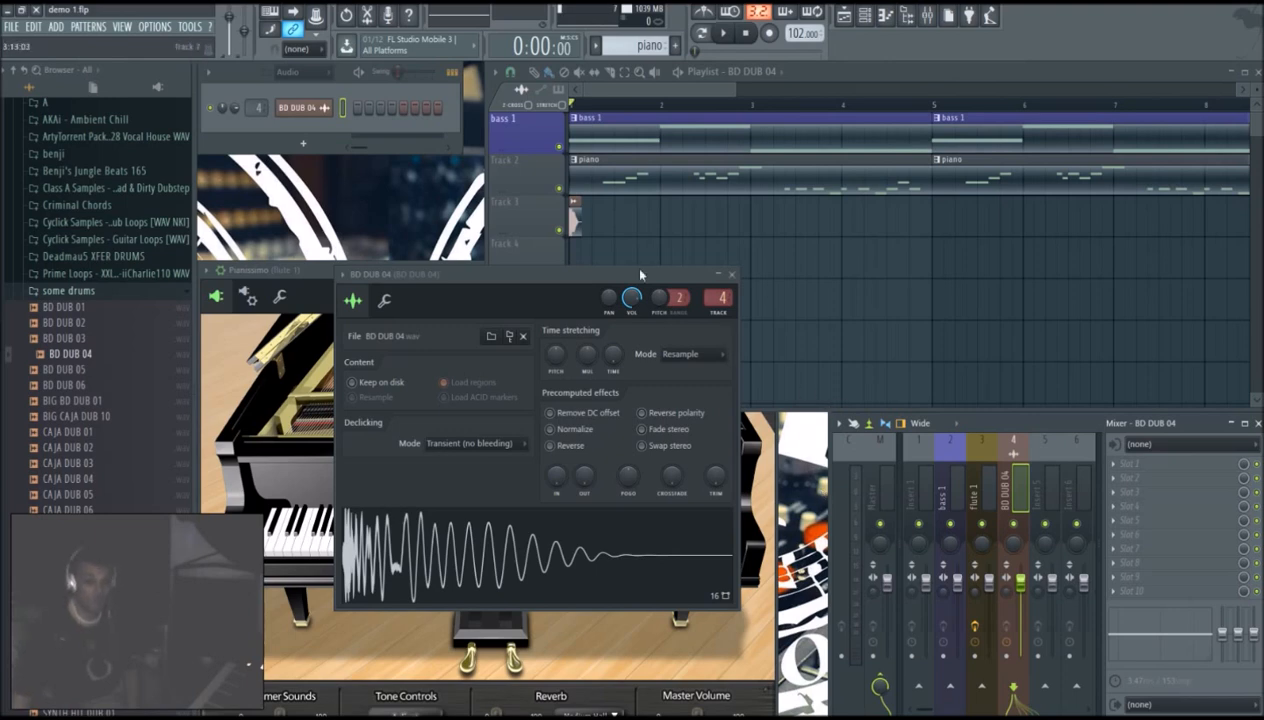
drag(235, 112, 235, 116)
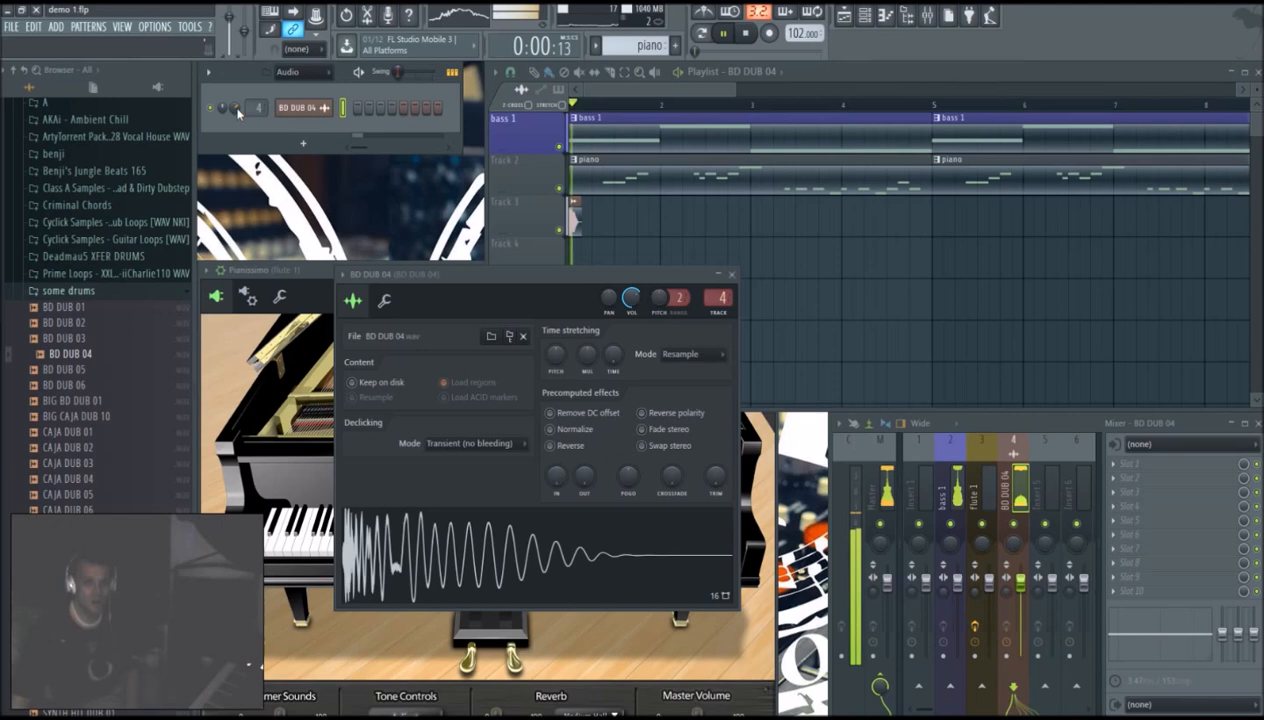
click(665, 93)
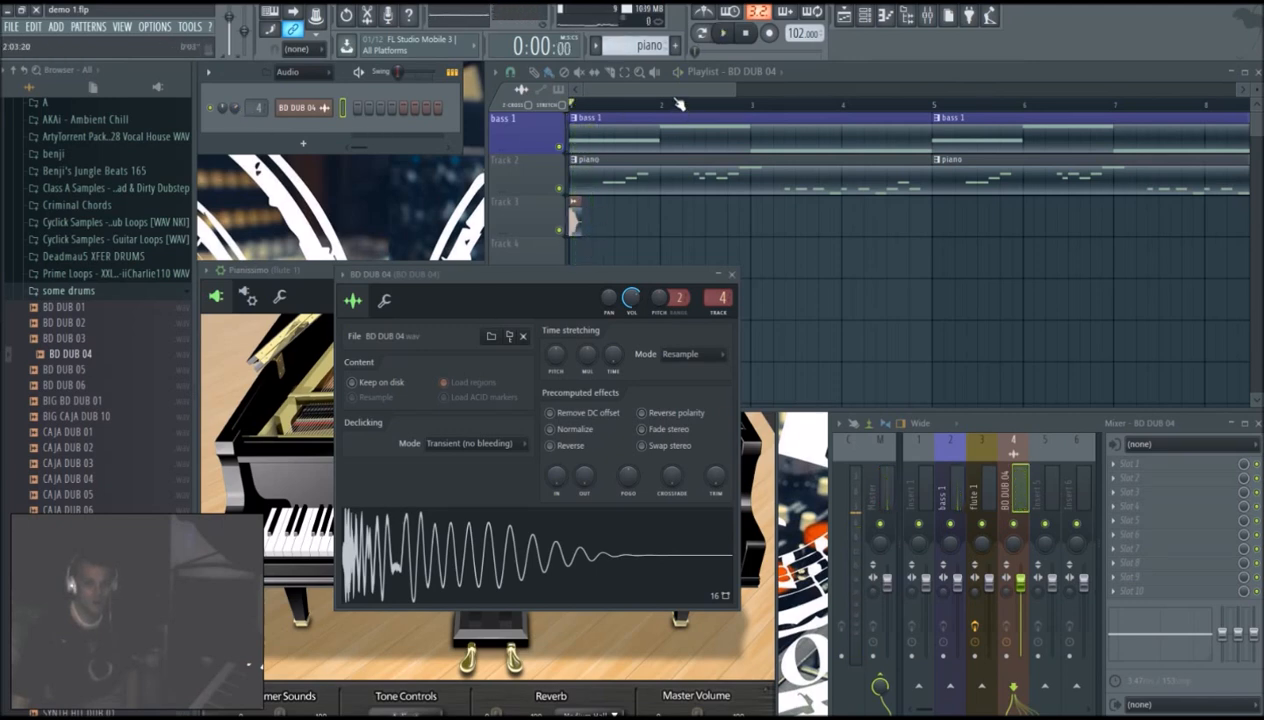
Step: Trim the kick clip on Track 3 to two steps long and check it in playback
scroll(604, 98, up, 4)
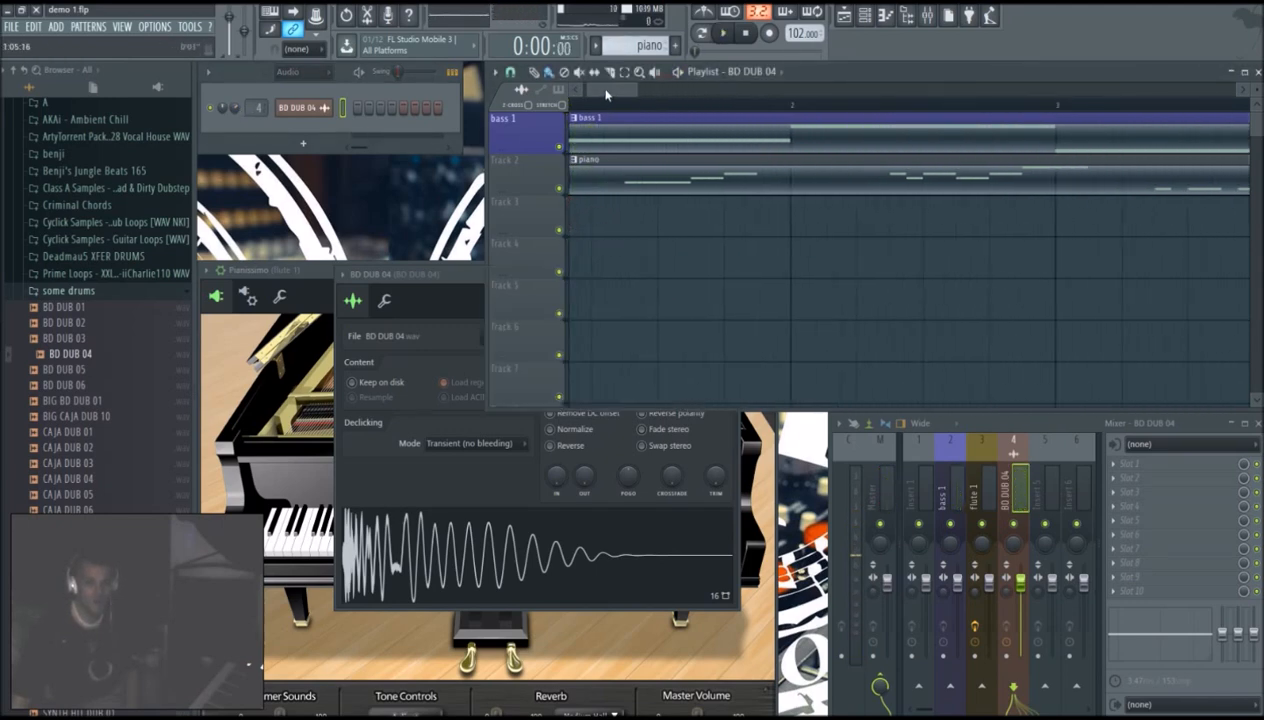
drag(607, 222, 600, 233)
key(space)
key(space)
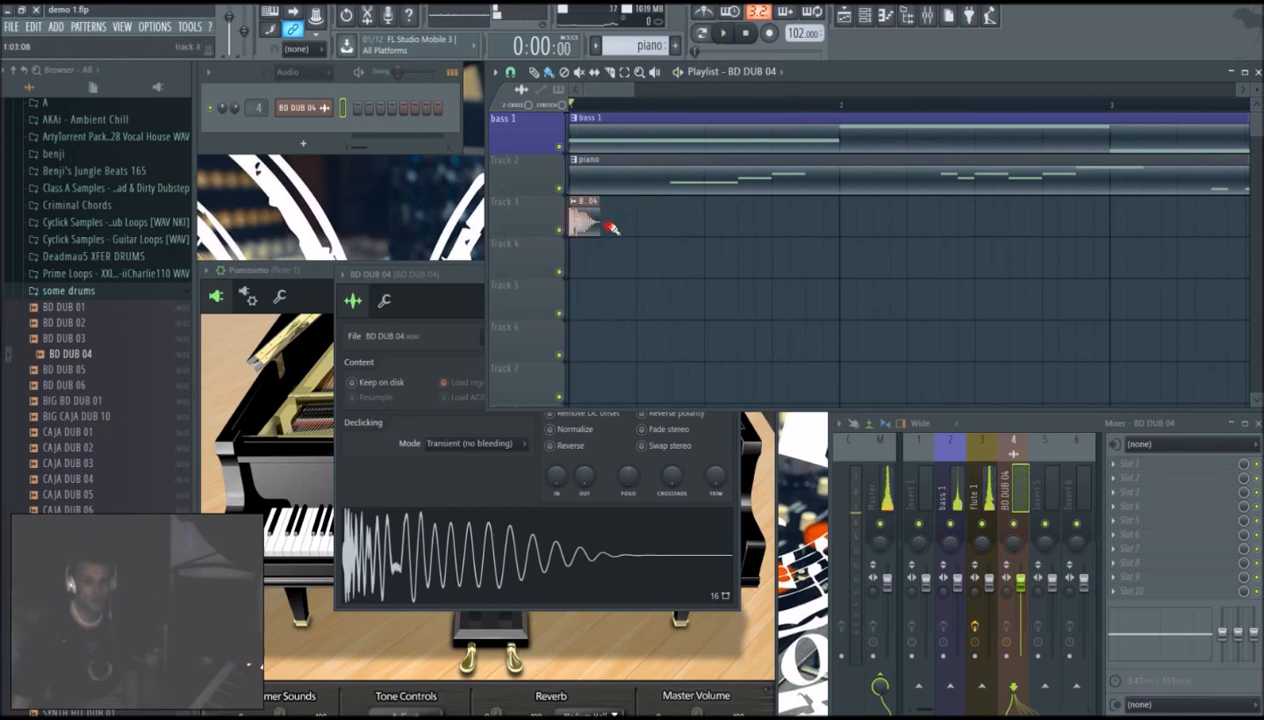
Step: Add two more kick clips directly after the first one on Track 3, check them in playback and delete the middle one
click(612, 228)
click(645, 226)
key(space)
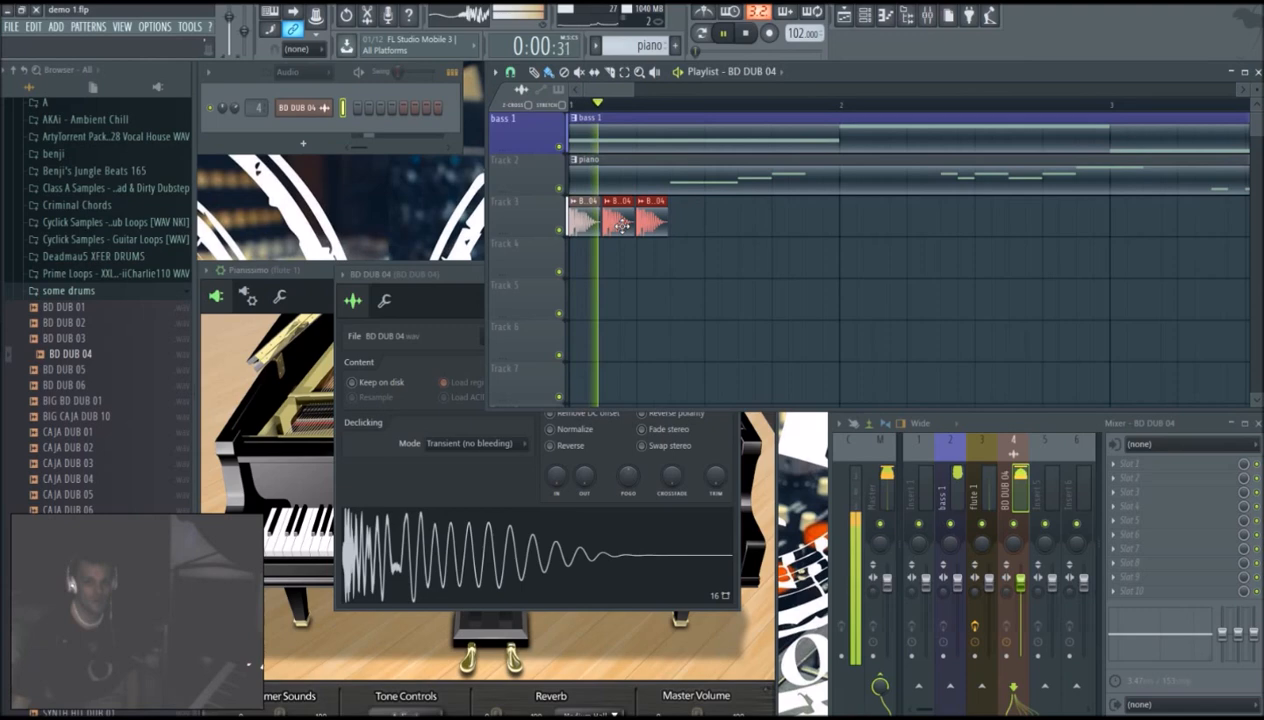
right_click(620, 226)
key(space)
Step: Increase the fade-out of the BD DUB 04 sample so the kick tail shortens, and check it in playback
double_click(654, 222)
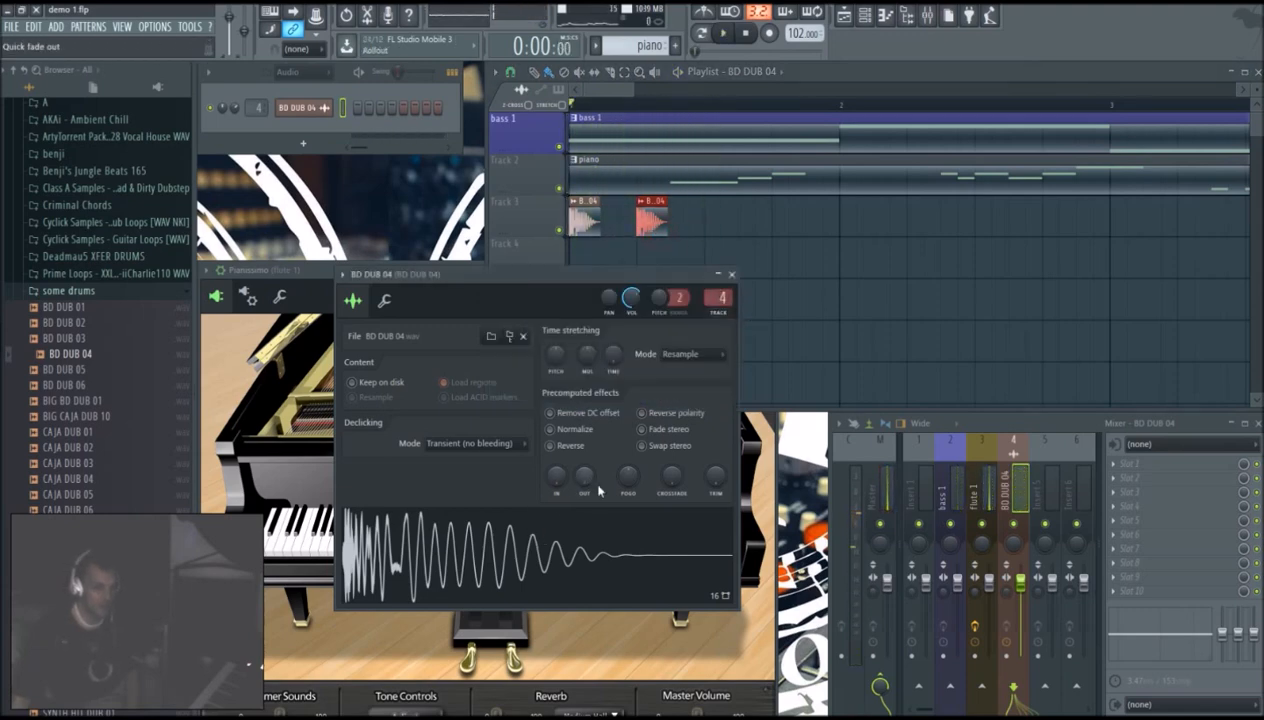
drag(584, 477, 585, 484)
key(space)
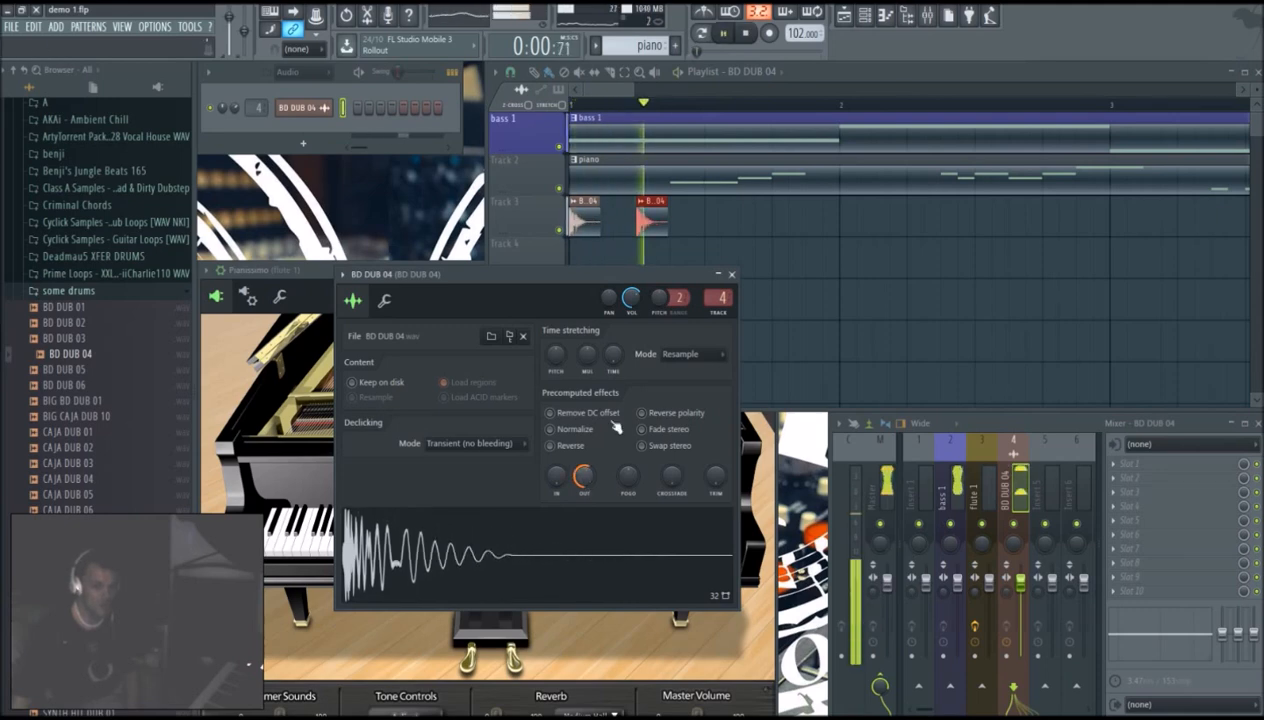
key(space)
Step: Shorten the kick clips to one step, put the second at step 4 of bar 1, and check the timing in playback
drag(667, 227, 624, 224)
key(space)
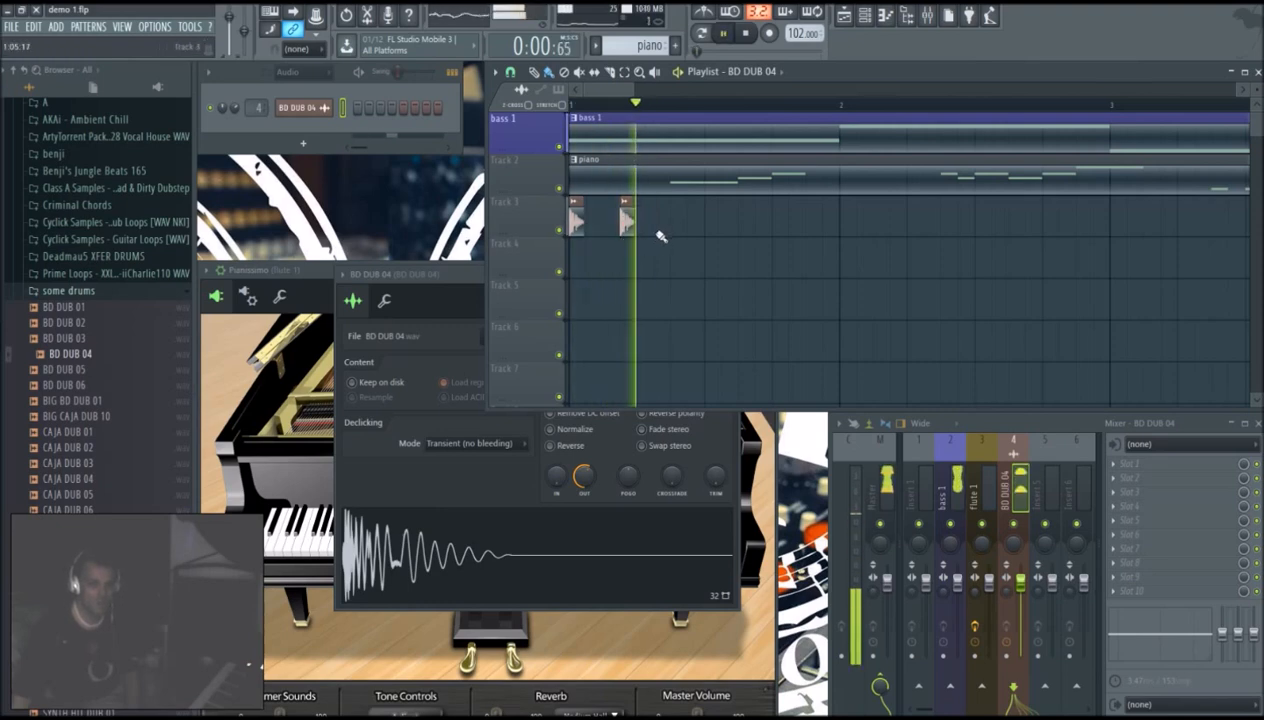
key(space)
key(space)
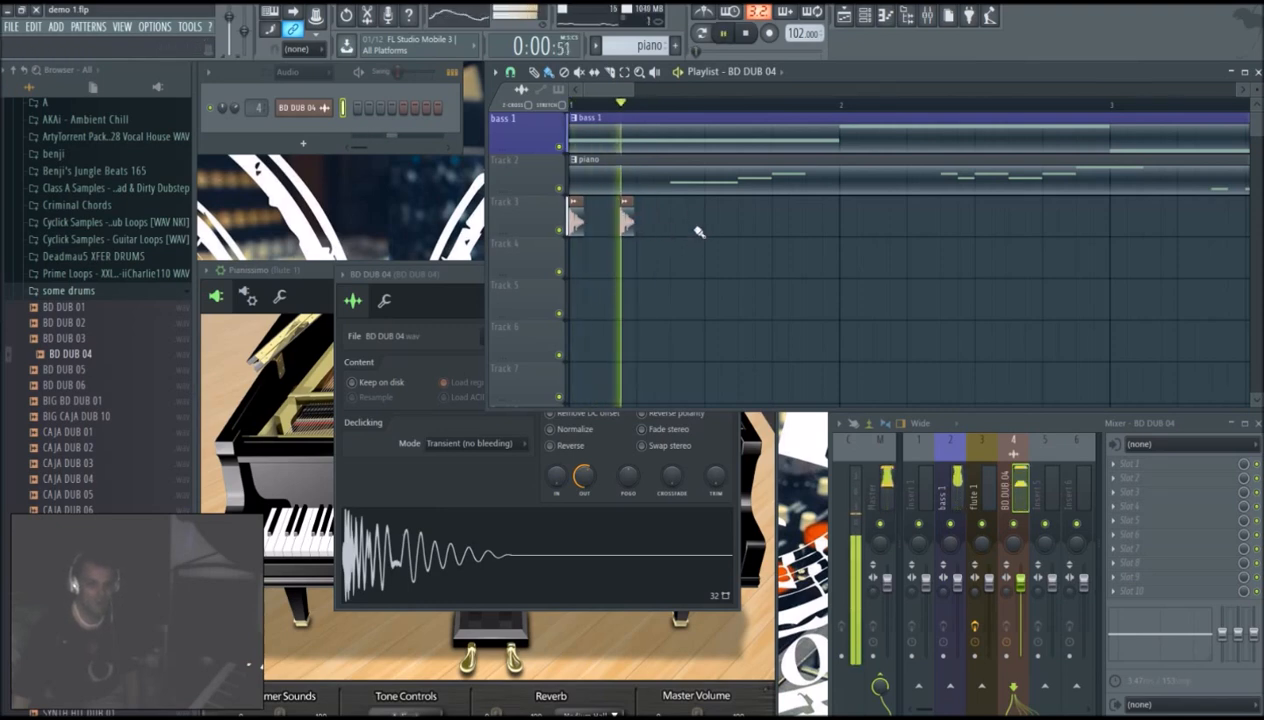
Step: Add kick clips at steps 9 and 11 of bar 1 on Track 3 and check them in playback
click(744, 228)
key(space)
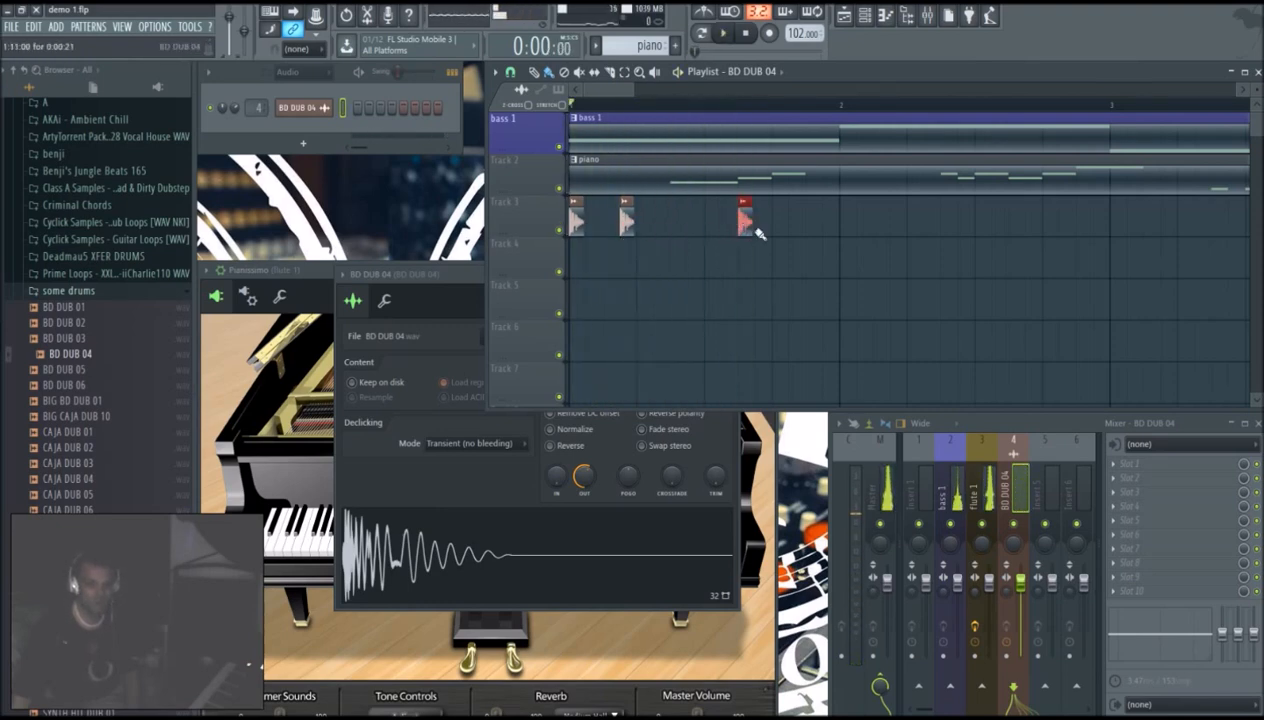
click(711, 226)
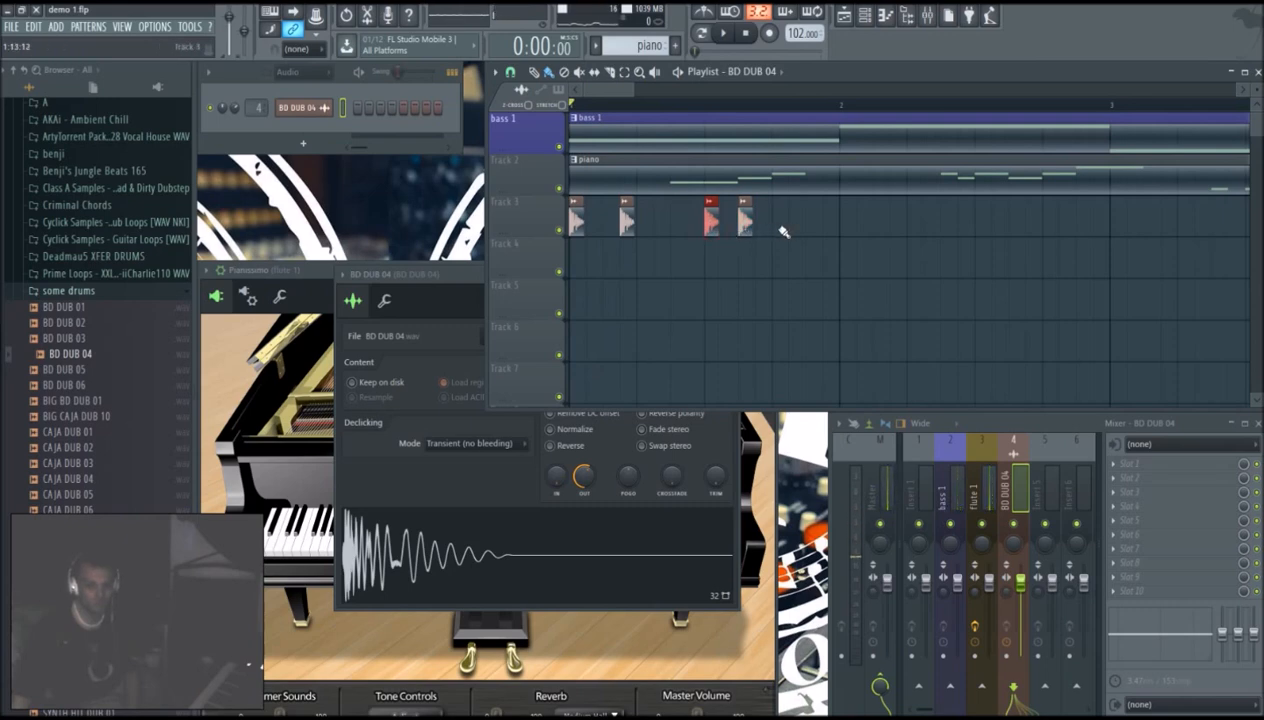
key(space)
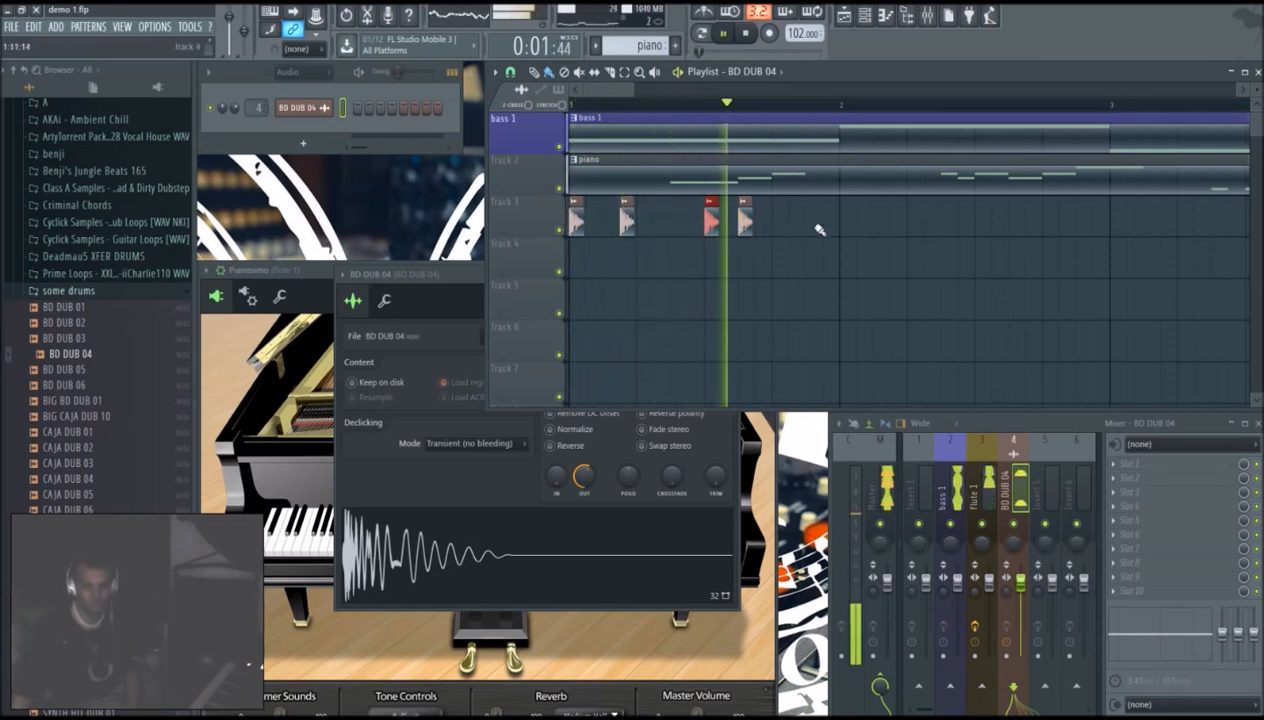
key(space)
Step: Add kick clips at steps 1, 4, 8, 9 and 11 of bar 2 on Track 3 and play the two-bar pattern
click(847, 224)
click(895, 226)
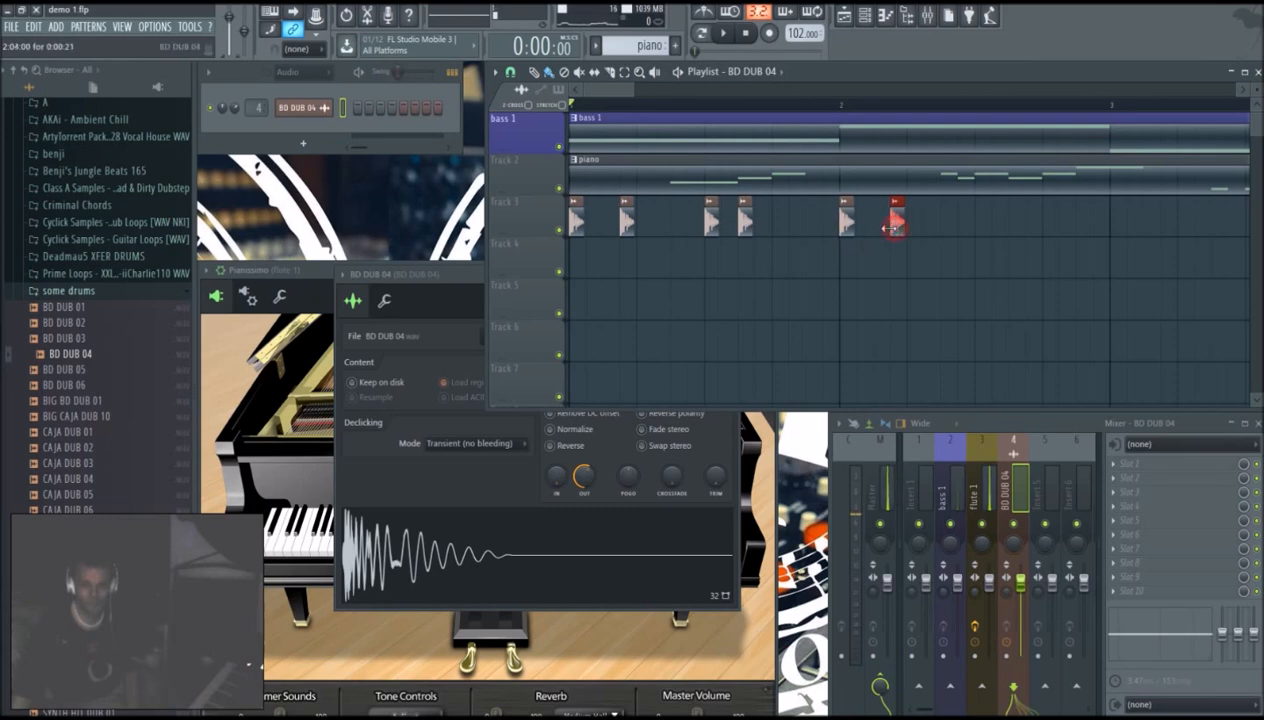
click(965, 226)
click(982, 226)
click(1015, 226)
key(space)
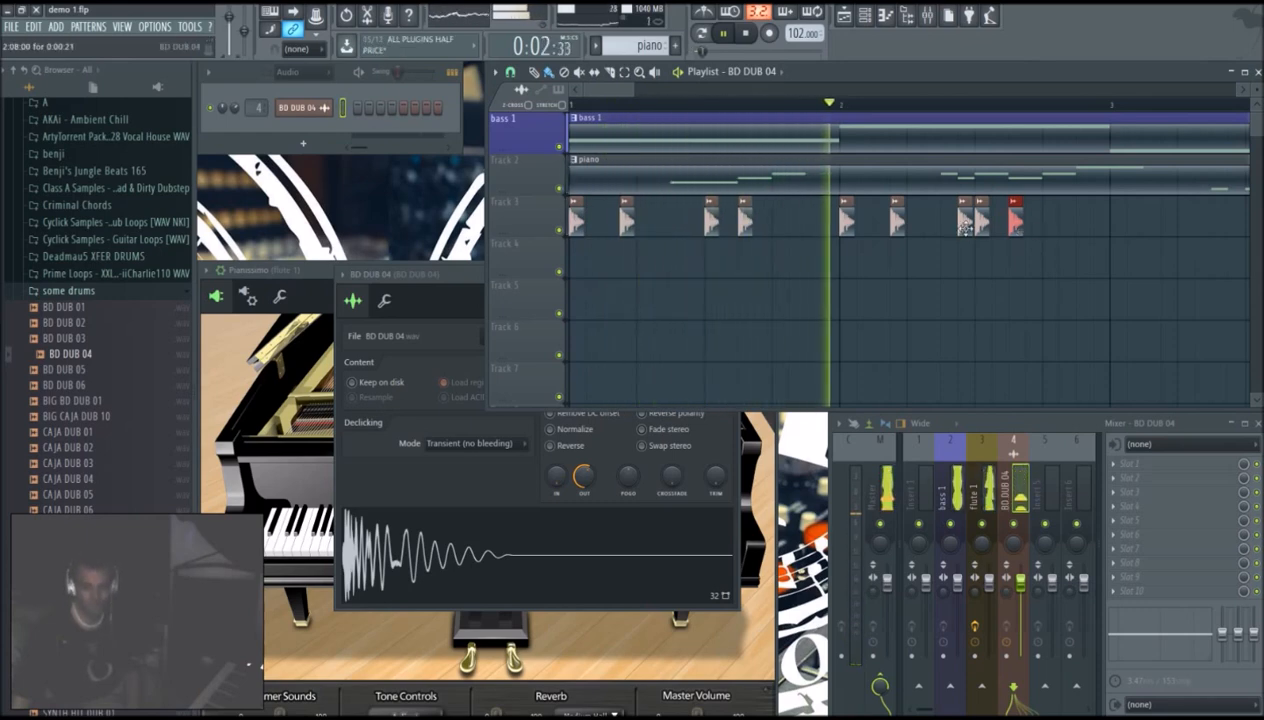
key(space)
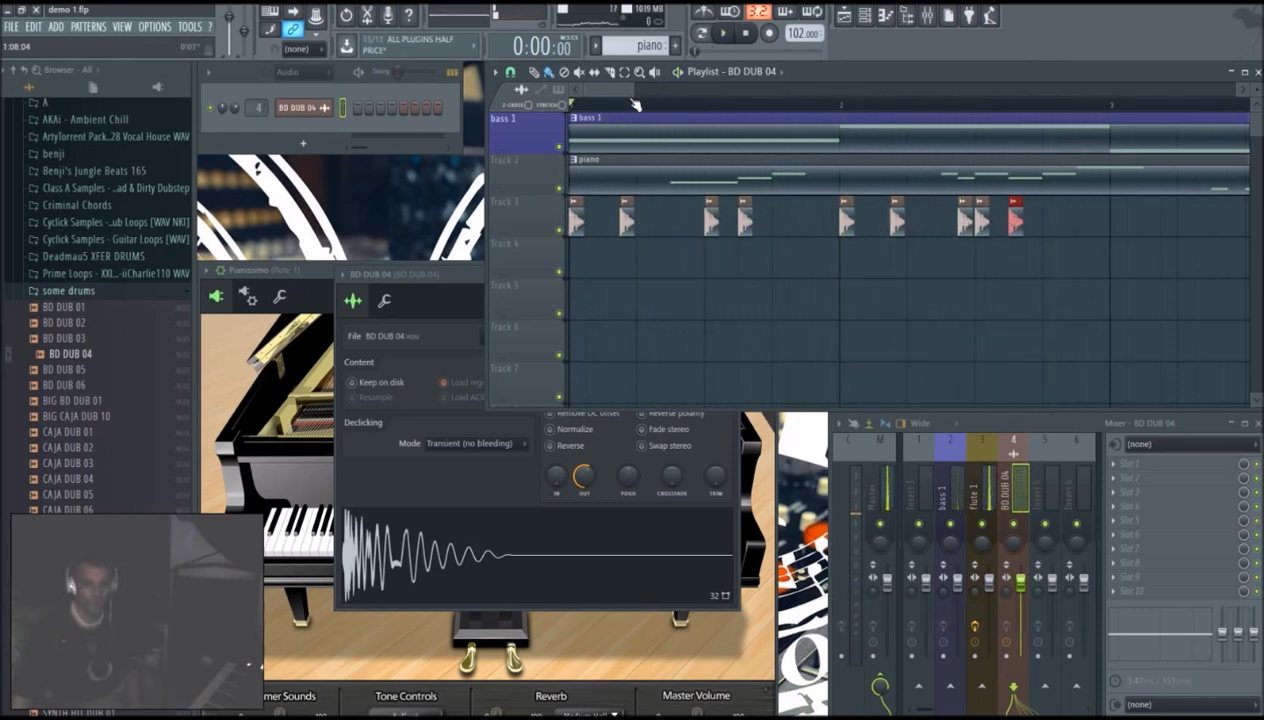
Step: Duplicate the two-bar kick pattern on Track 3 into bars 3 and 4
scroll(633, 104, down, 4)
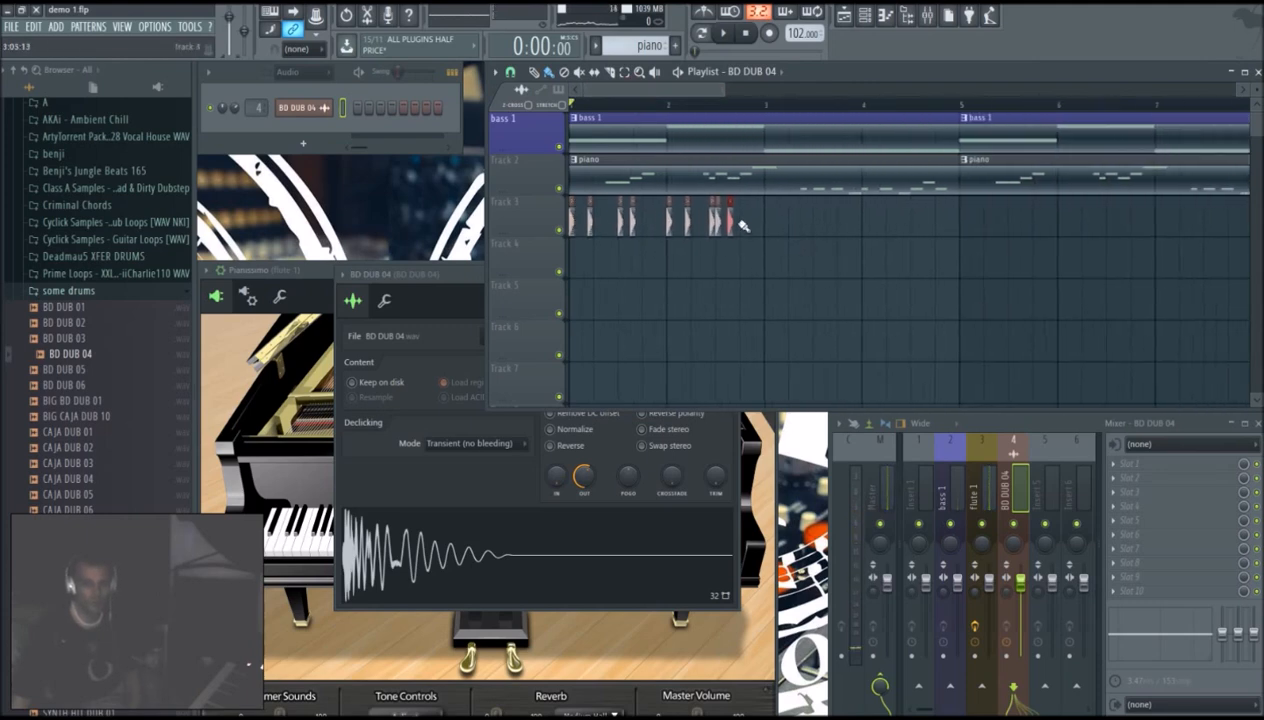
drag(786, 222, 566, 200)
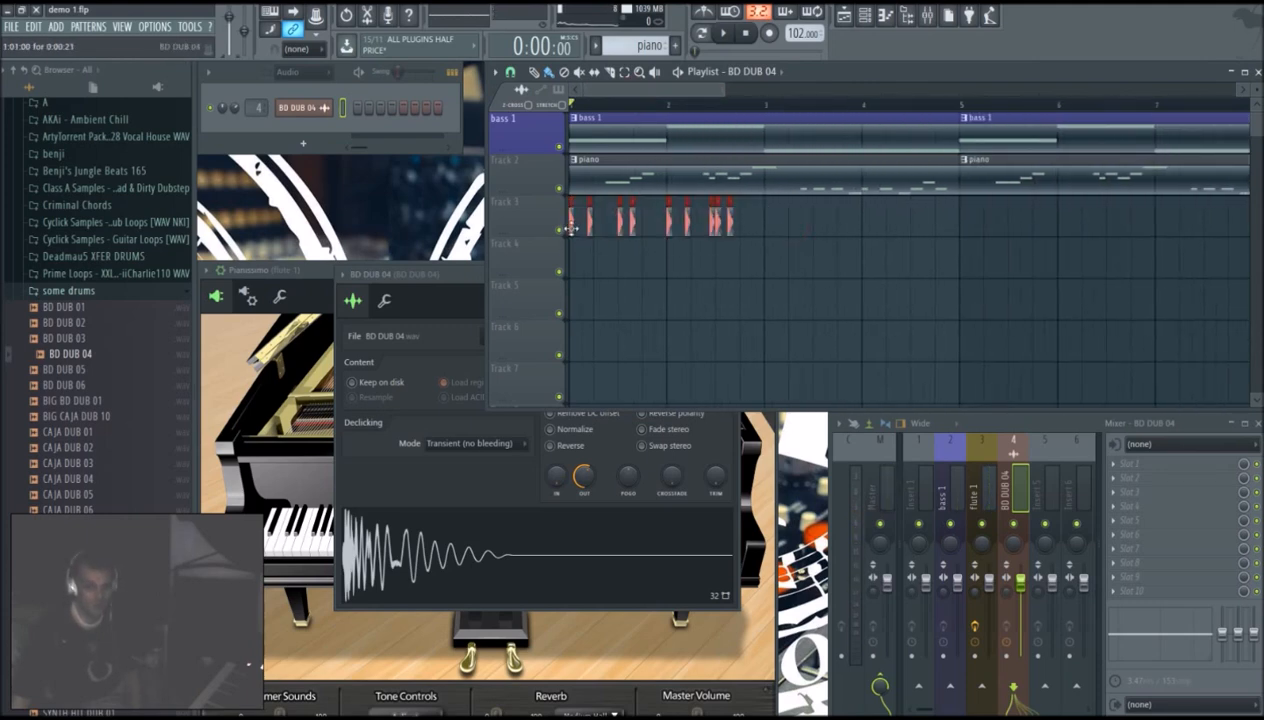
drag(570, 228, 766, 224)
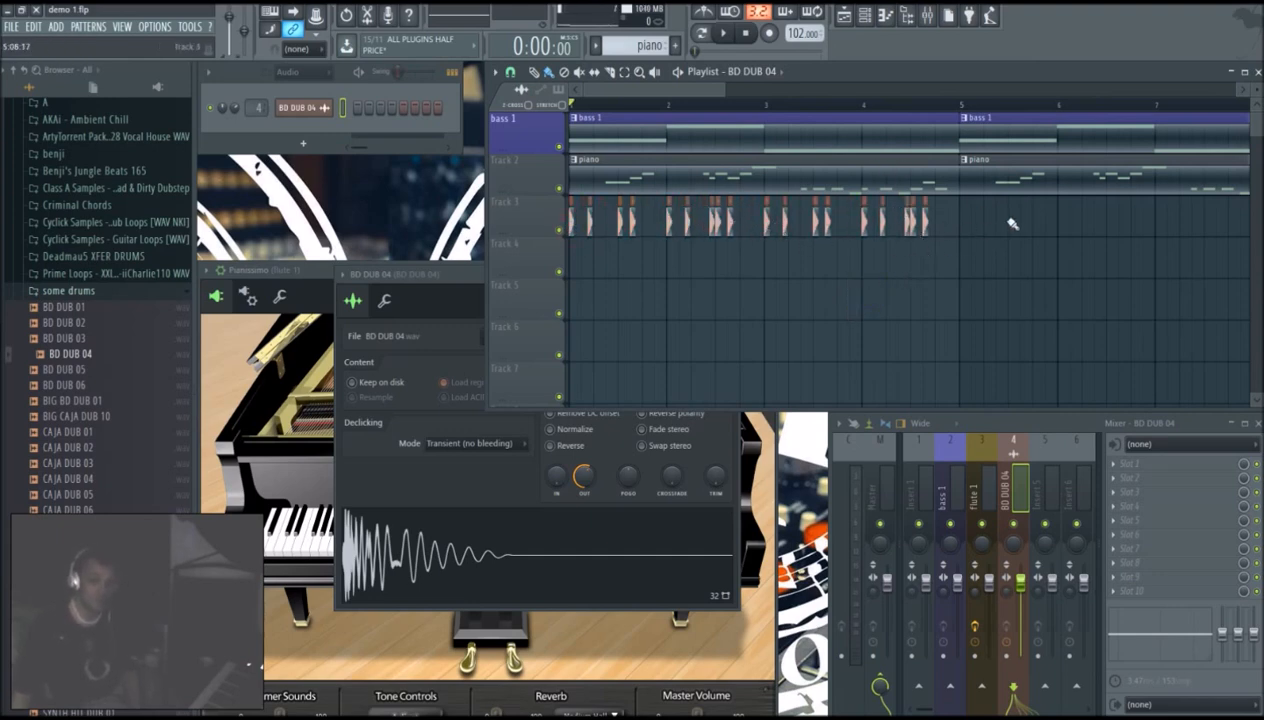
drag(1003, 221, 565, 358)
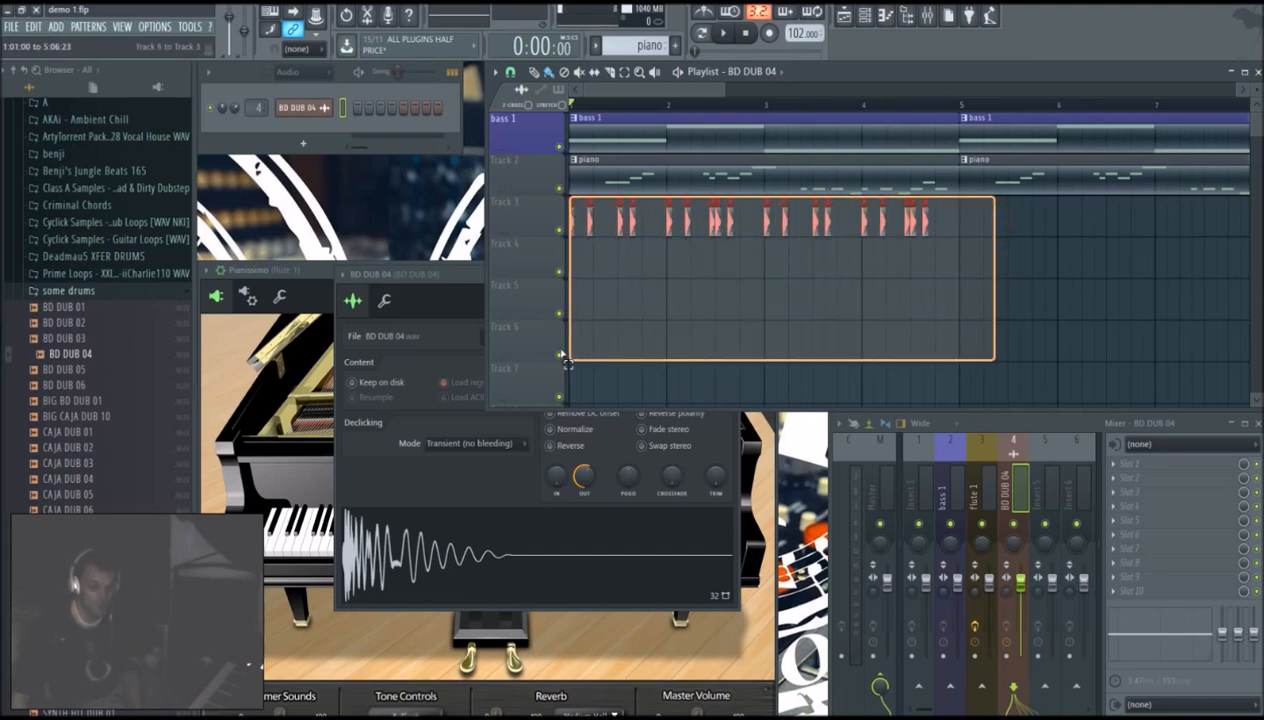
drag(565, 358, 1000, 218)
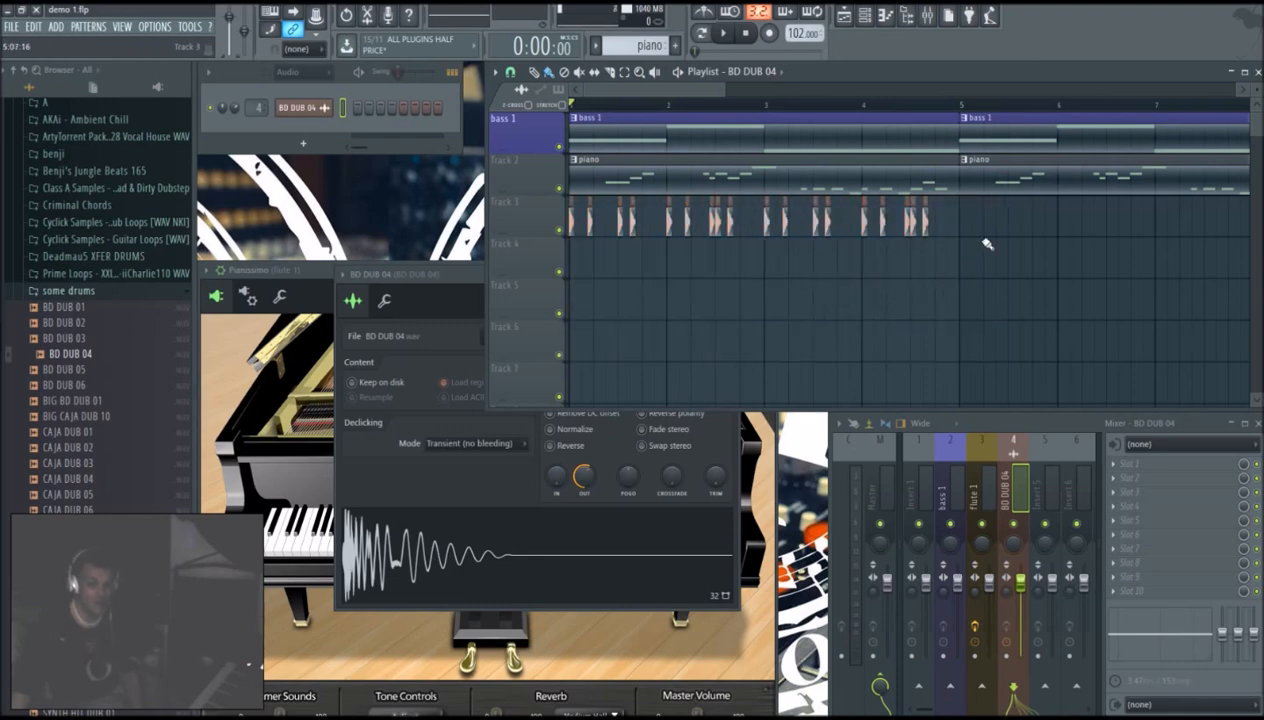
mouse_move(1018, 282)
mouse_down()
mouse_move(680, 281)
mouse_move(609, 297)
mouse_up()
right_click(1042, 295)
drag(762, 296, 598, 296)
Step: Duplicate the four-bar kick pattern on Track 3 so the copy starts at bar 5
drag(1008, 222, 553, 229)
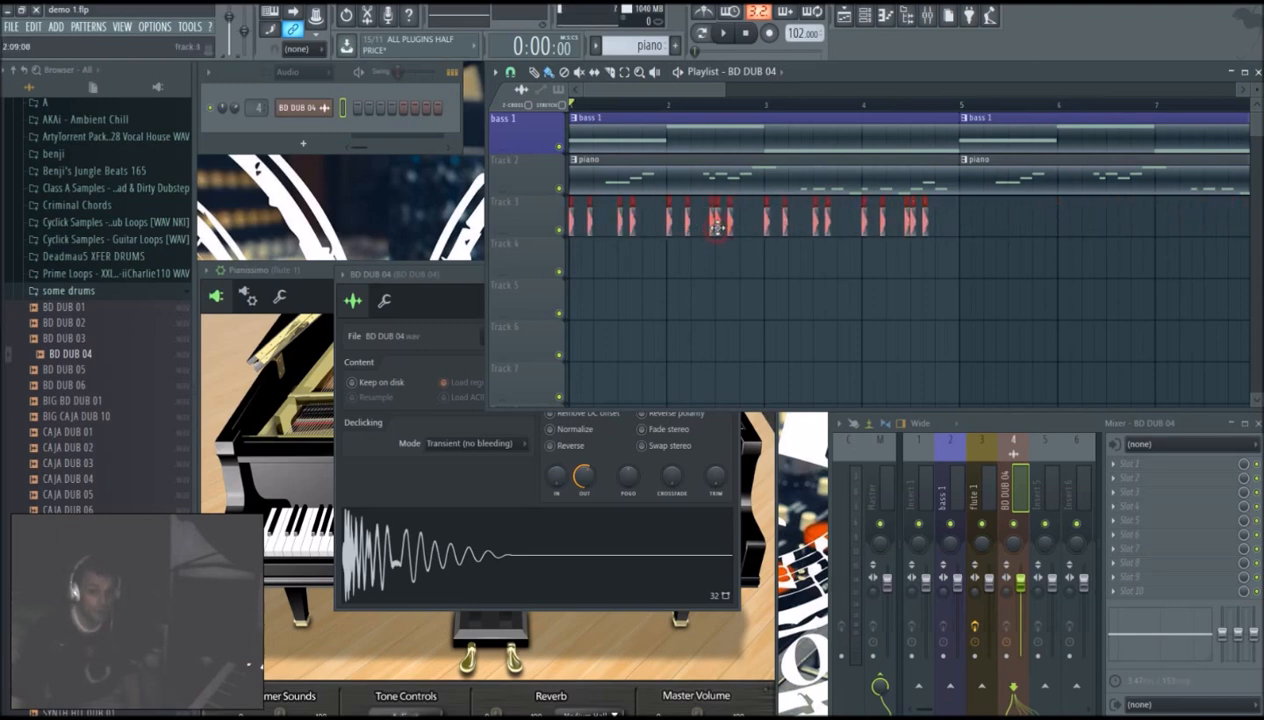
key(ctrl+b)
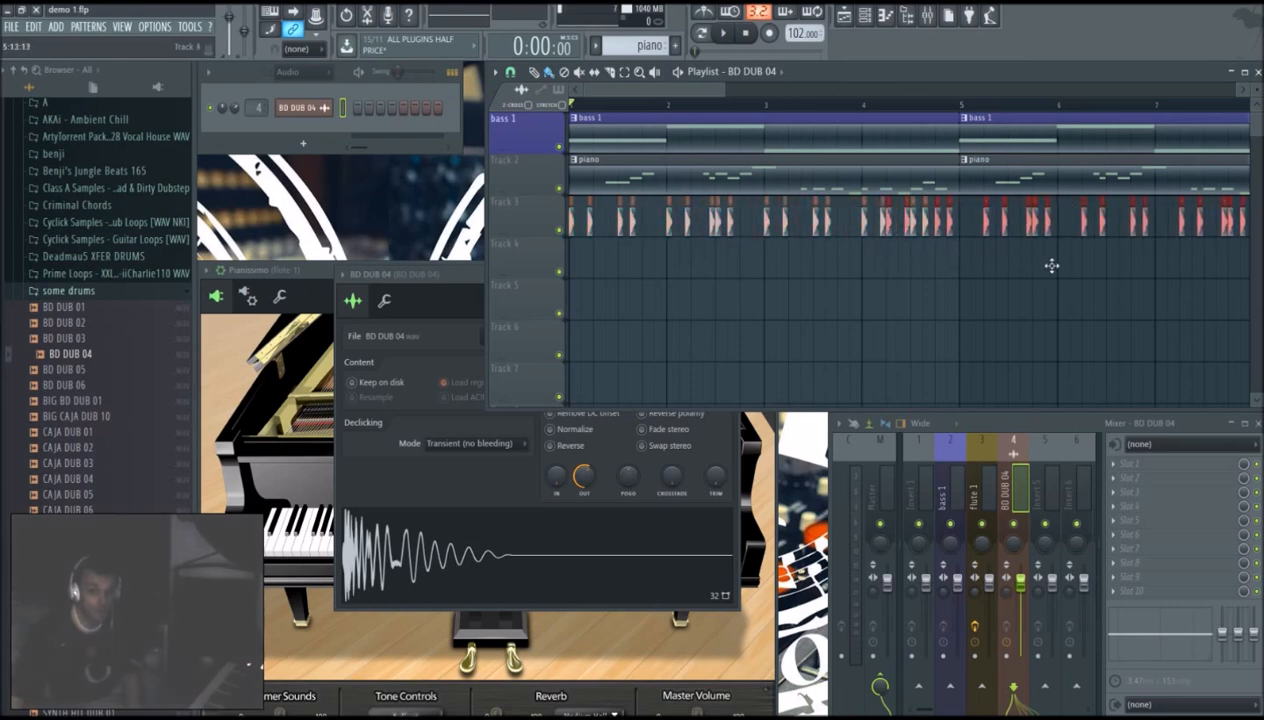
drag(1091, 265, 1115, 270)
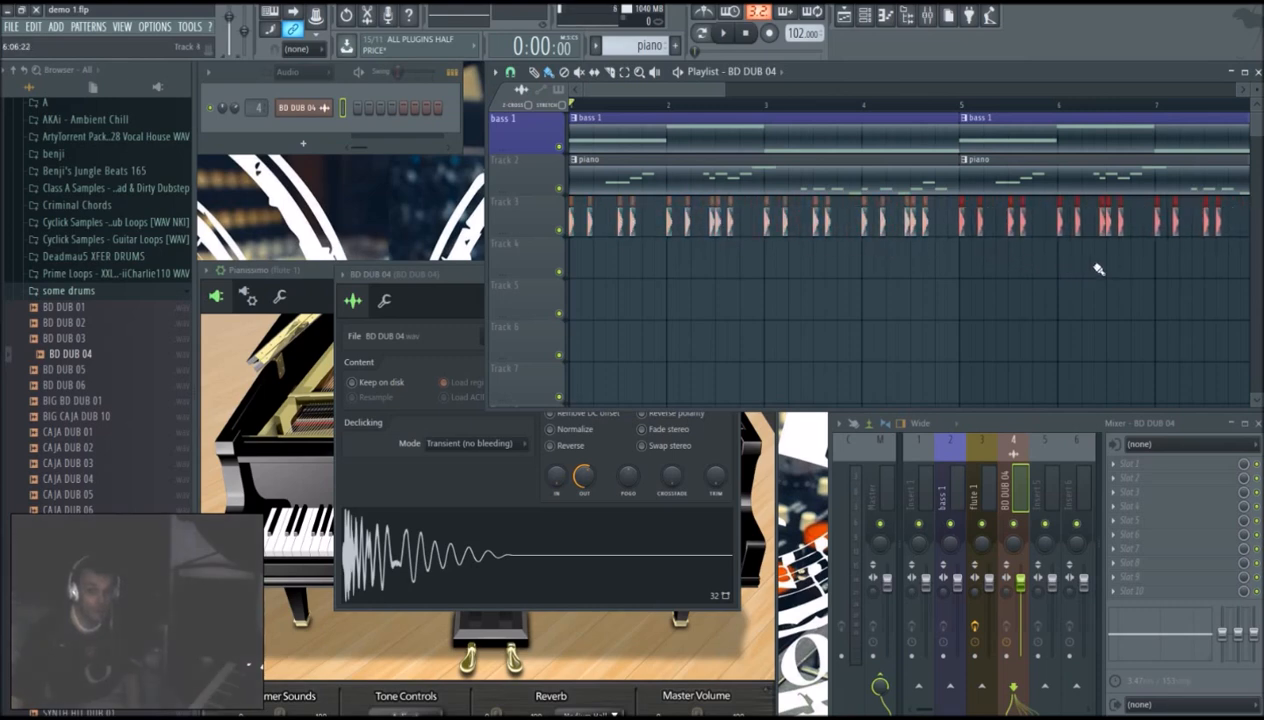
Step: Duplicate the eight-bar kick pattern on Track 3 into bars 9 to 16 and play the arrangement from the start
drag(725, 91, 988, 91)
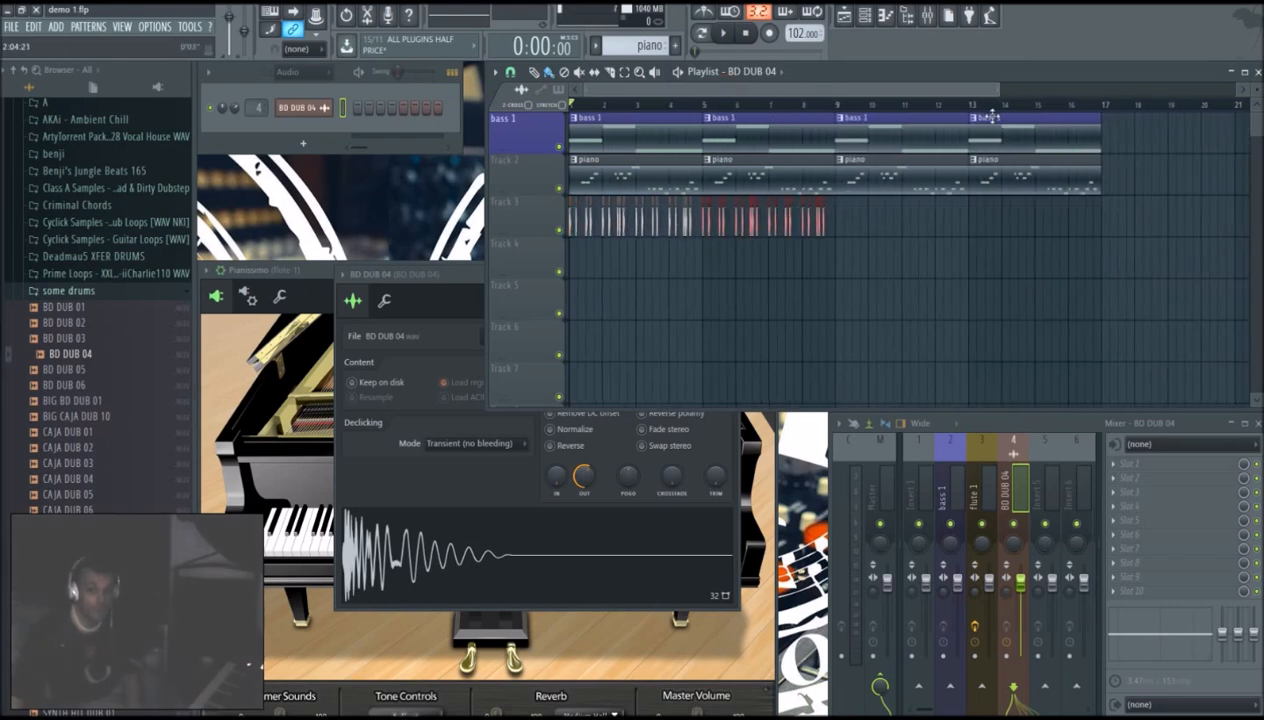
drag(903, 226, 525, 237)
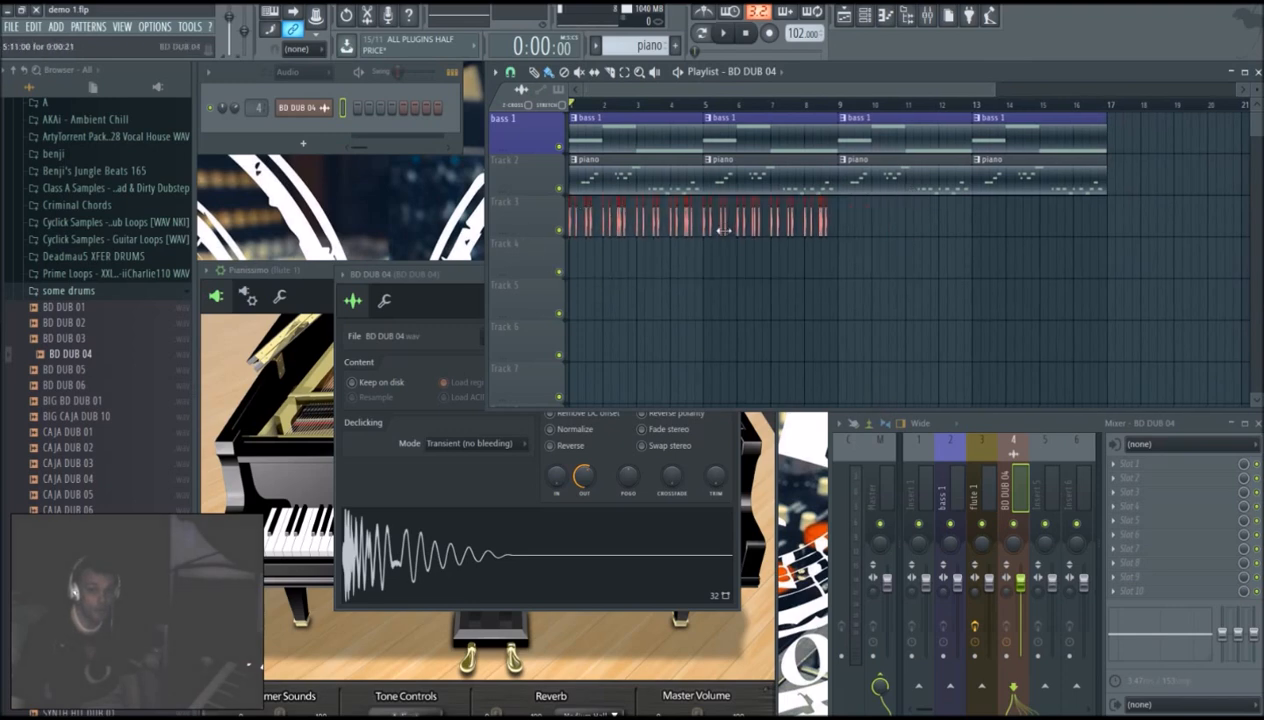
drag(721, 232, 992, 249)
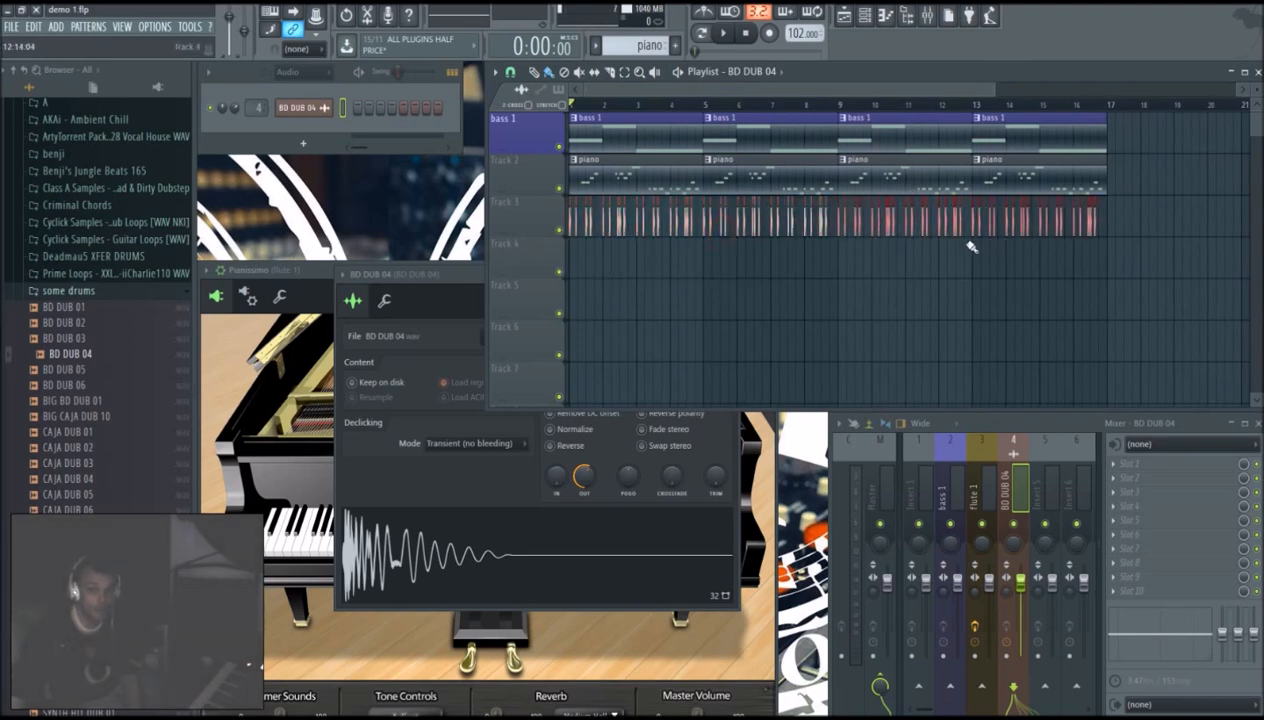
key(space)
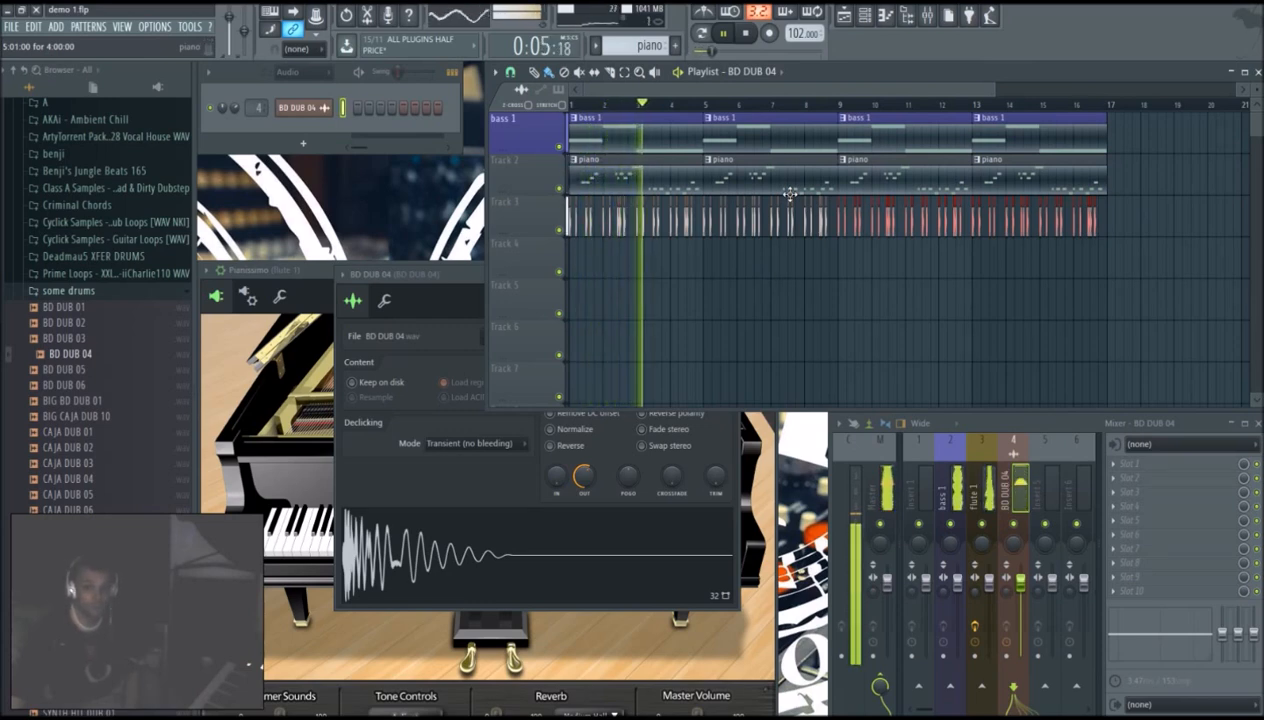
click(749, 35)
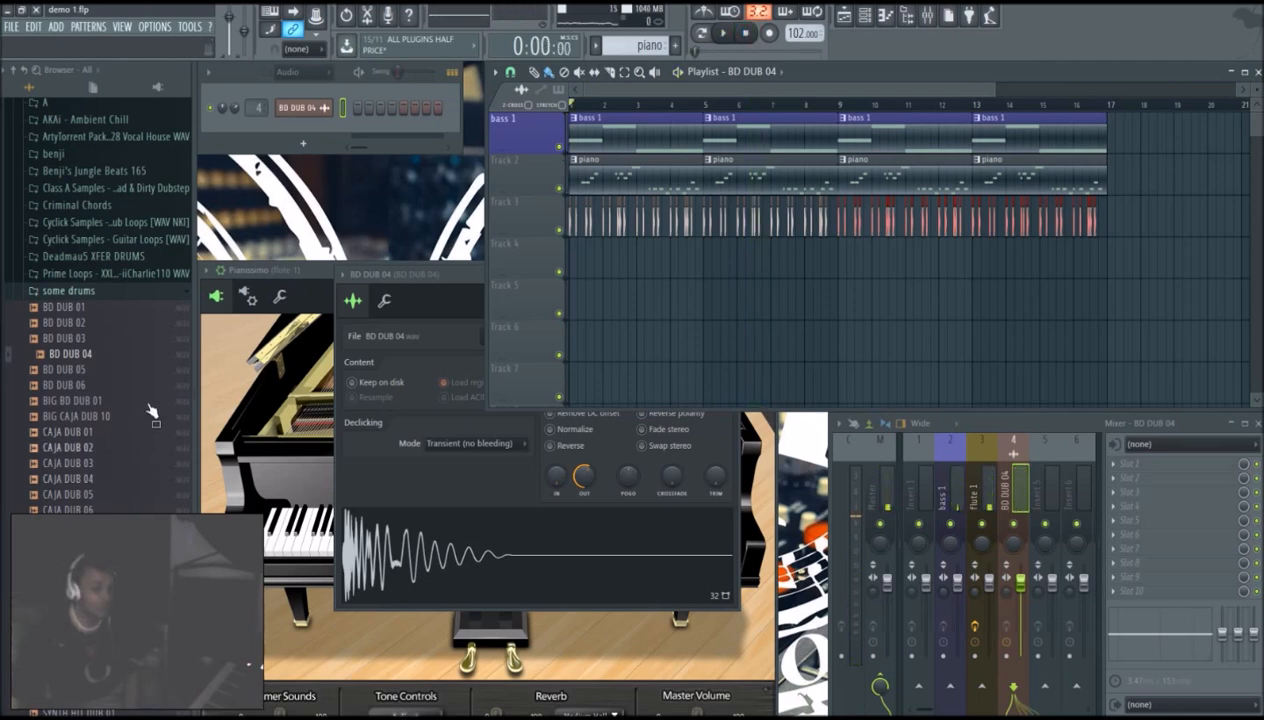
Step: Browse the Vengeance Vol.2 WAV drum samples to the VDUB2 Snares folder and audition several snares
click(104, 292)
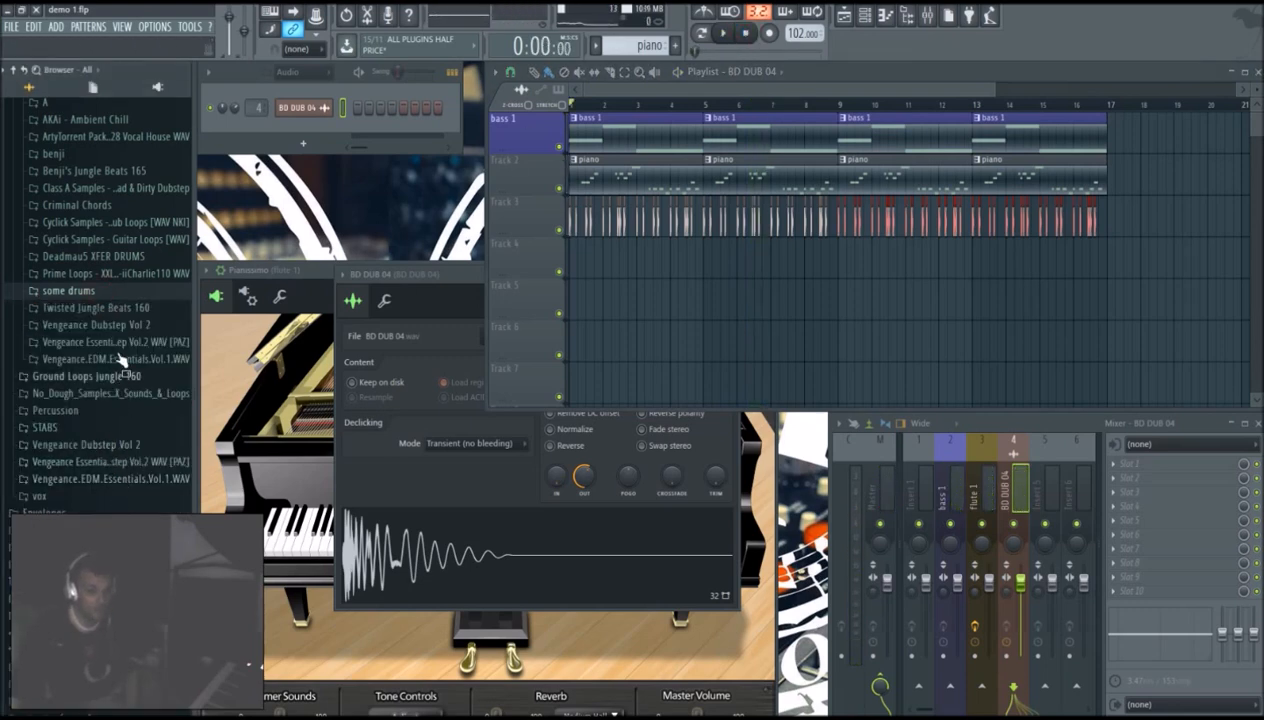
click(107, 460)
click(70, 470)
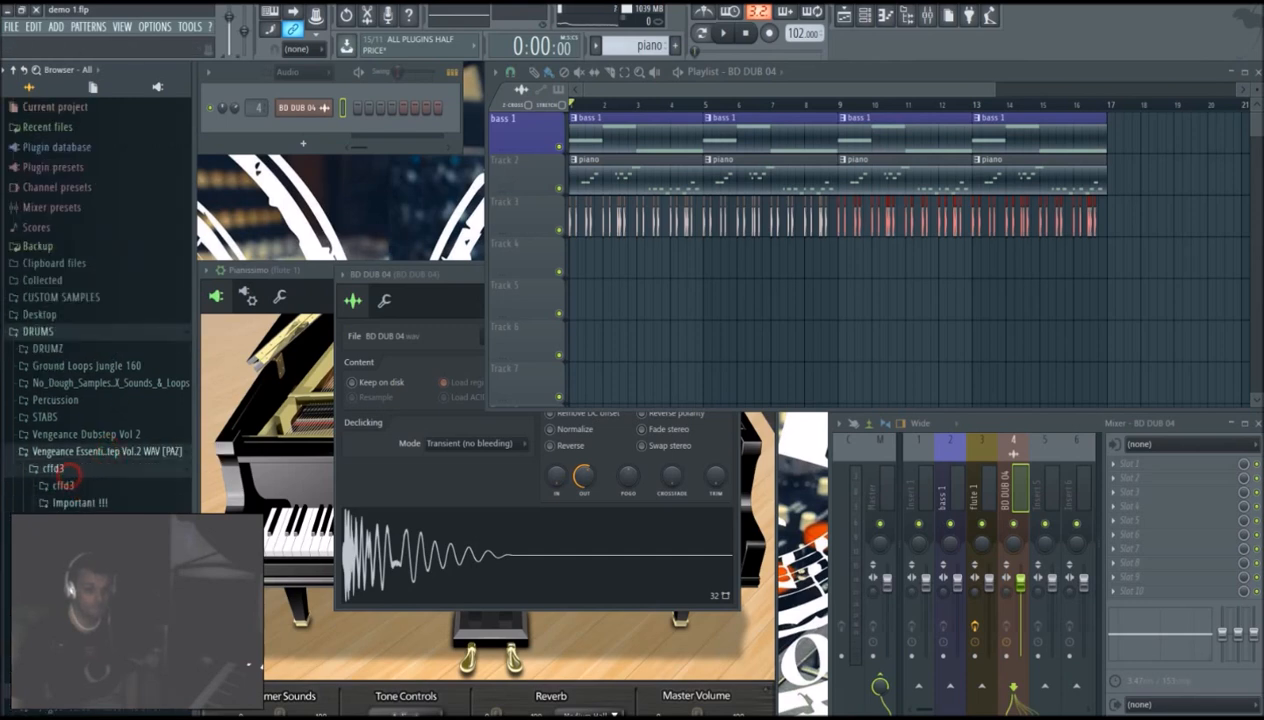
scroll(112, 452, down, 5)
click(116, 455)
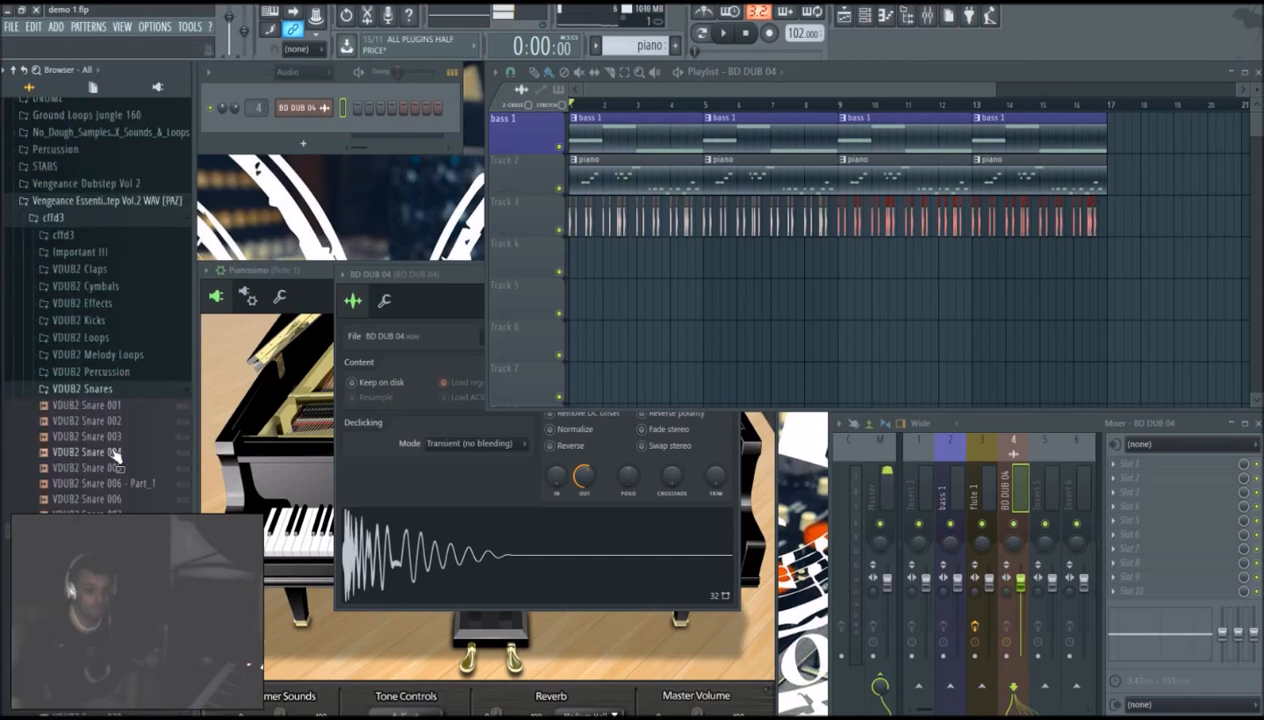
drag(114, 438, 115, 420)
click(117, 407)
click(118, 423)
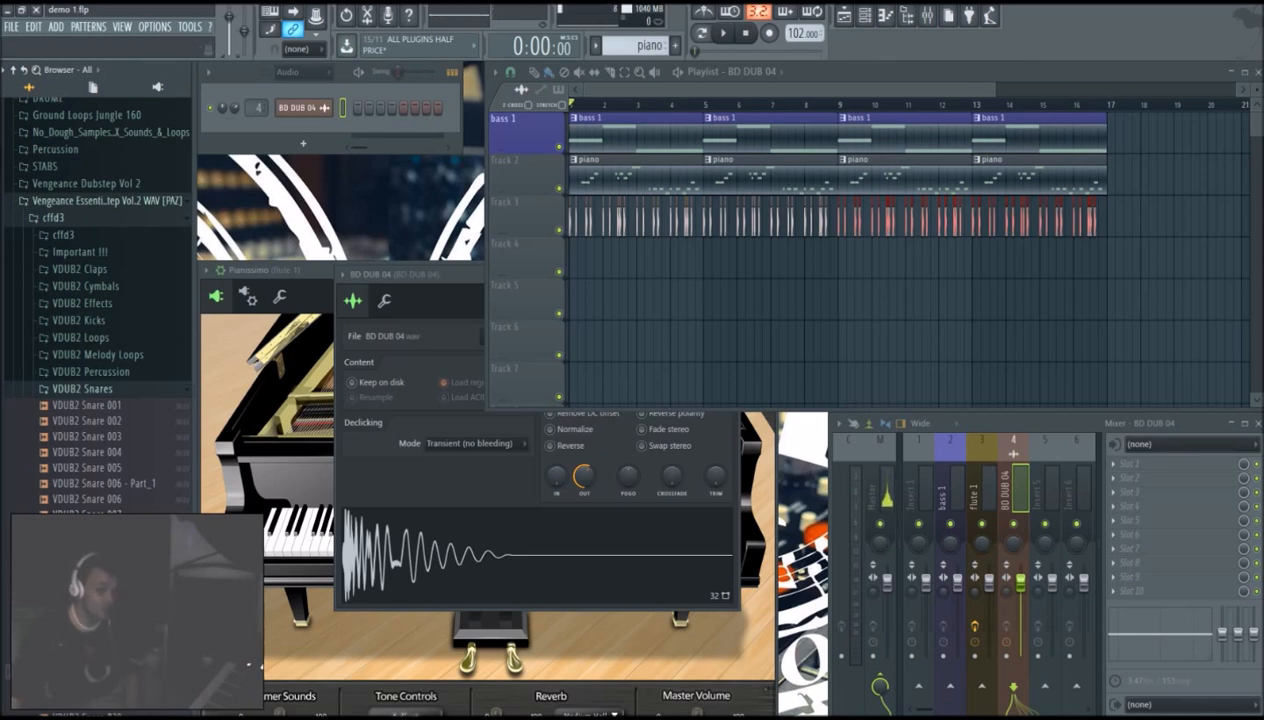
Step: Place the VDUB2 Snare 013 sample on Track 4 at beat 2 of bar 1
drag(90, 608, 583, 265)
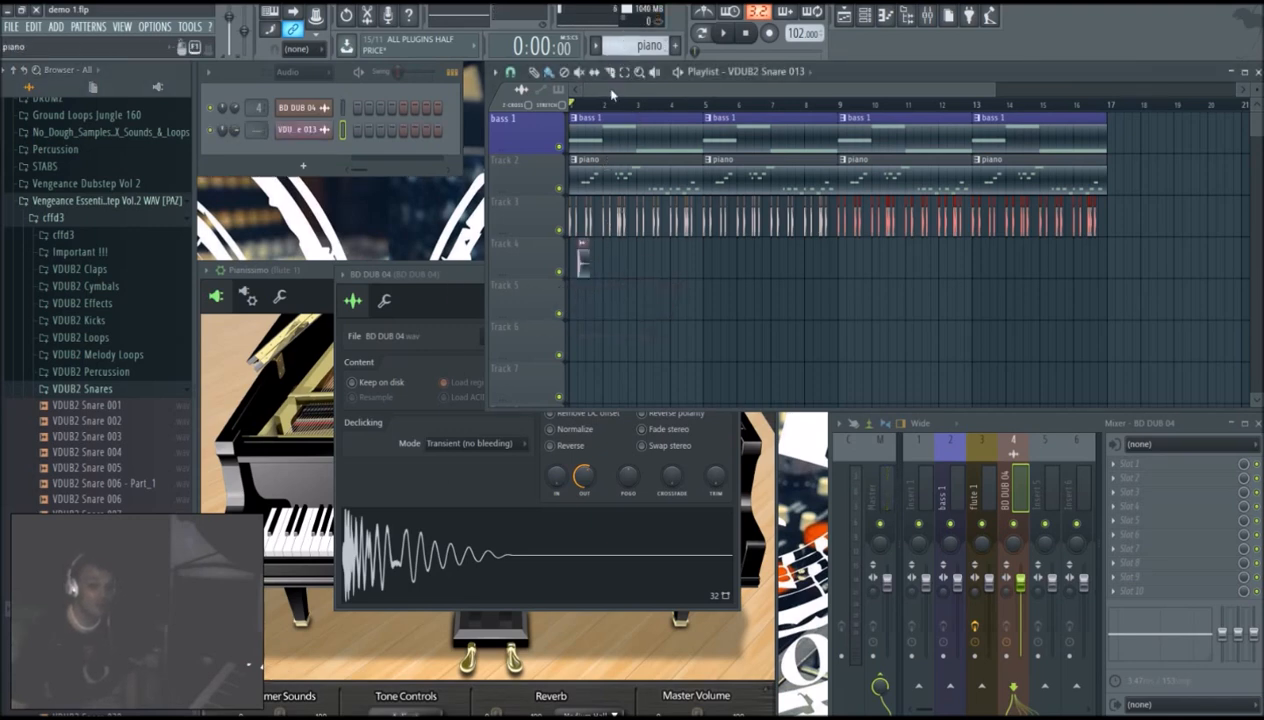
scroll(617, 118, up, 6)
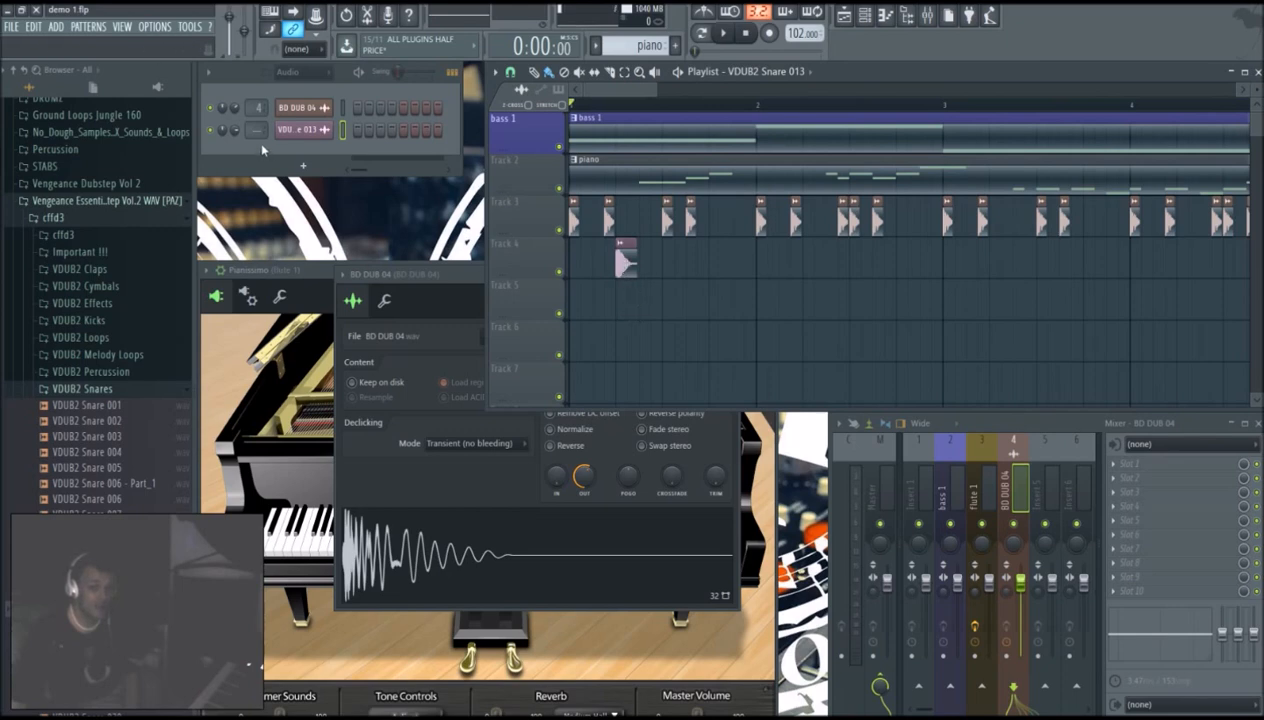
Step: Route the VDUB2 Snare 013 channel to mixer track 5 and add a slight fade-out to its sample
click(305, 132)
drag(318, 140, 348, 220)
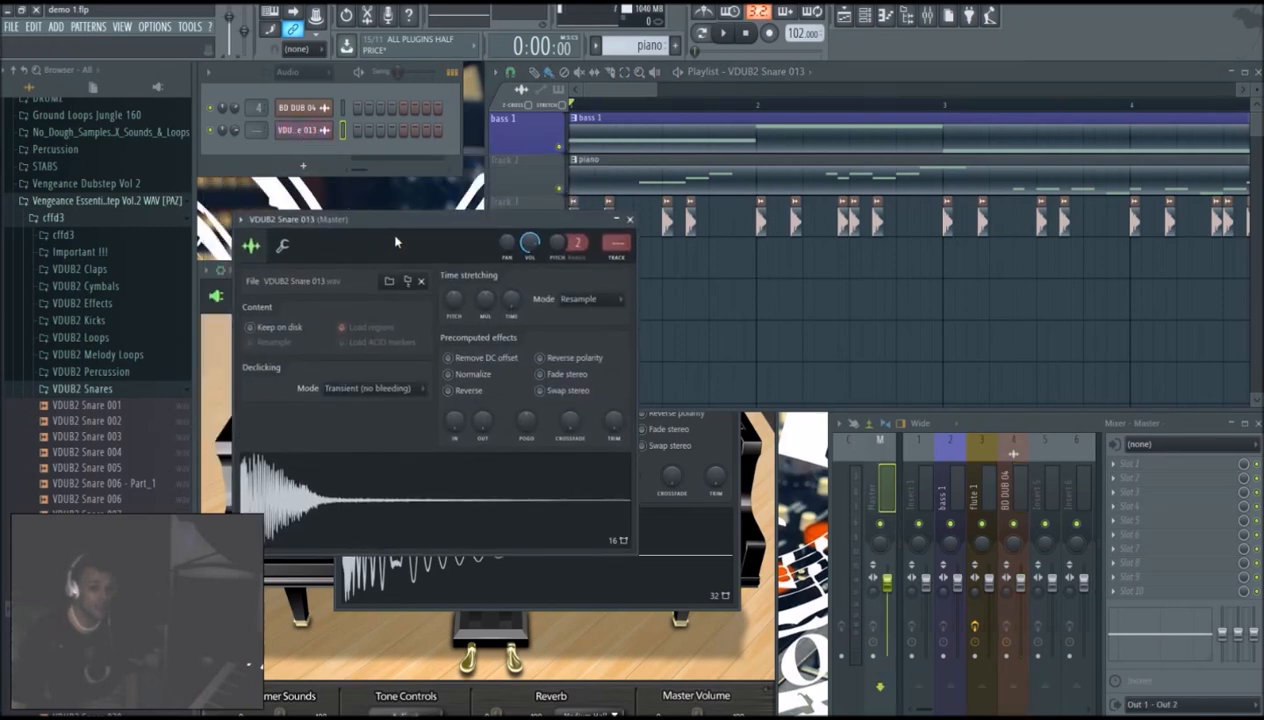
click(617, 258)
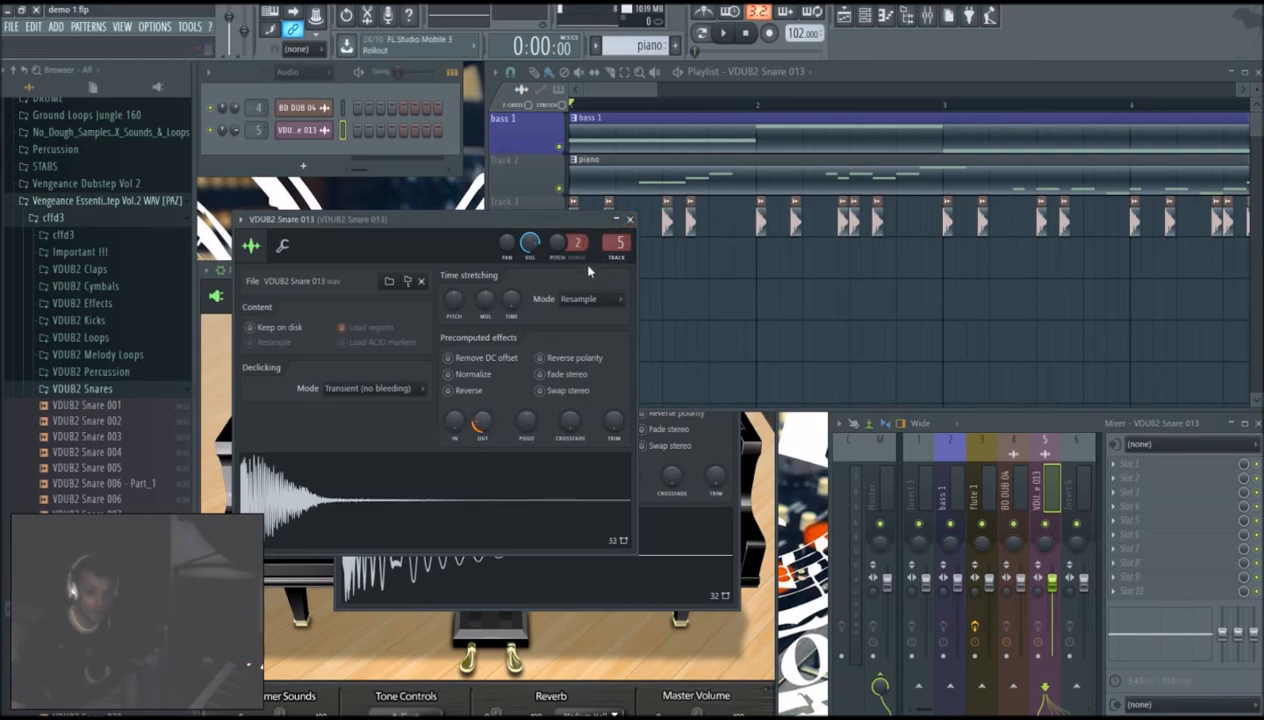
click(630, 220)
Step: Check the snare in playback, slightly lower the VDUB2 Snare 013 channel volume and play the arrangement again
click(626, 262)
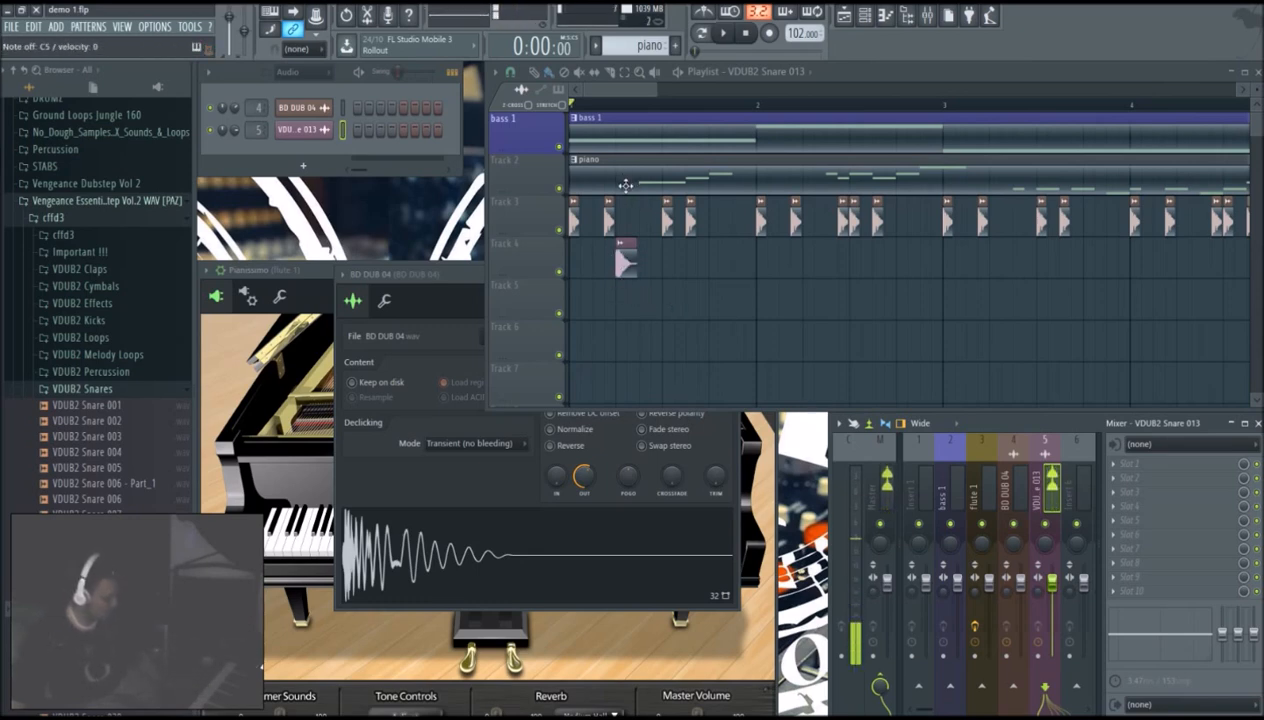
key(space)
key(space)
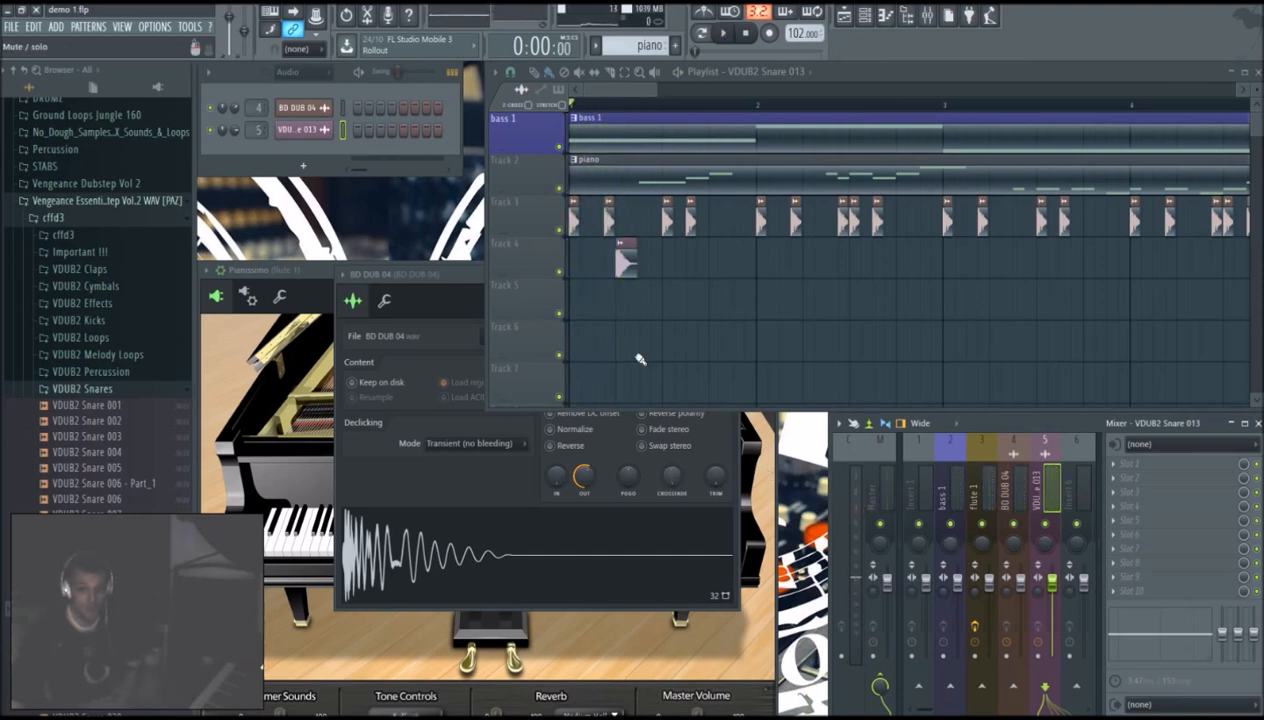
drag(233, 133, 233, 140)
key(space)
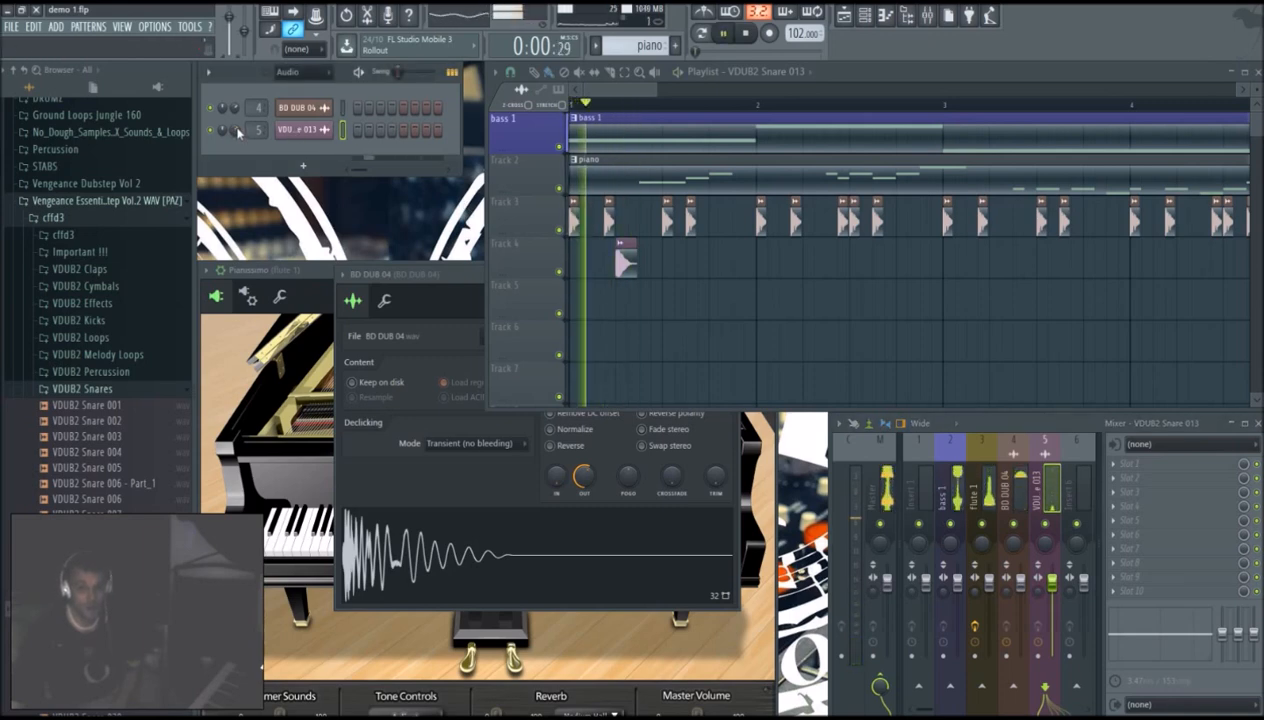
Step: Stop playback and repeat the VDUB2 Snare 013 clips along Track 4 through the end of bar 16
key(space)
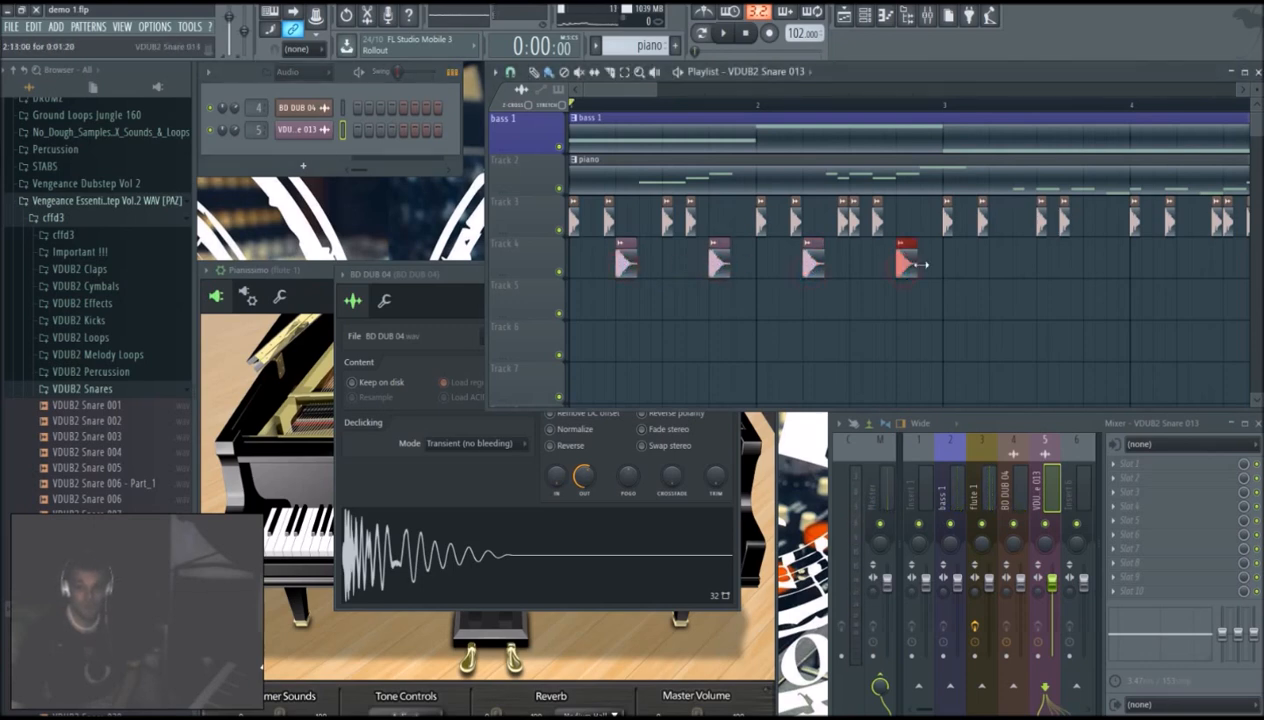
drag(899, 287, 625, 241)
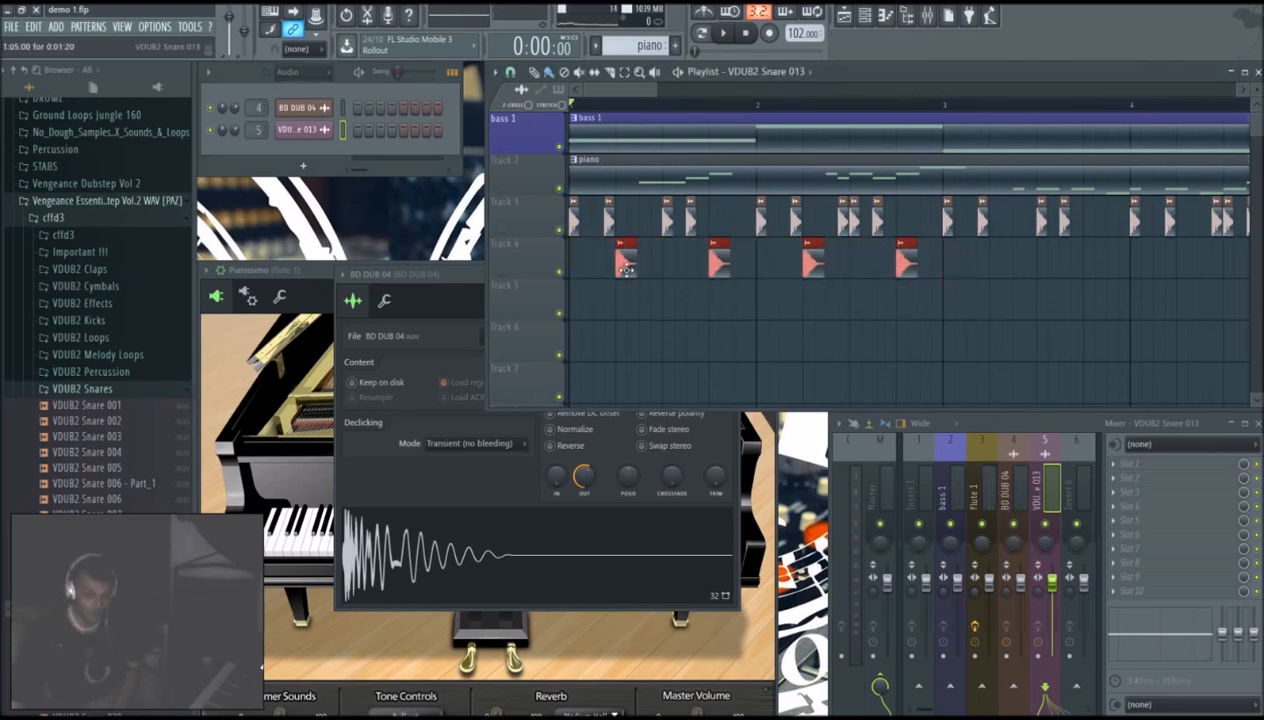
shift+drag(620, 266, 998, 278)
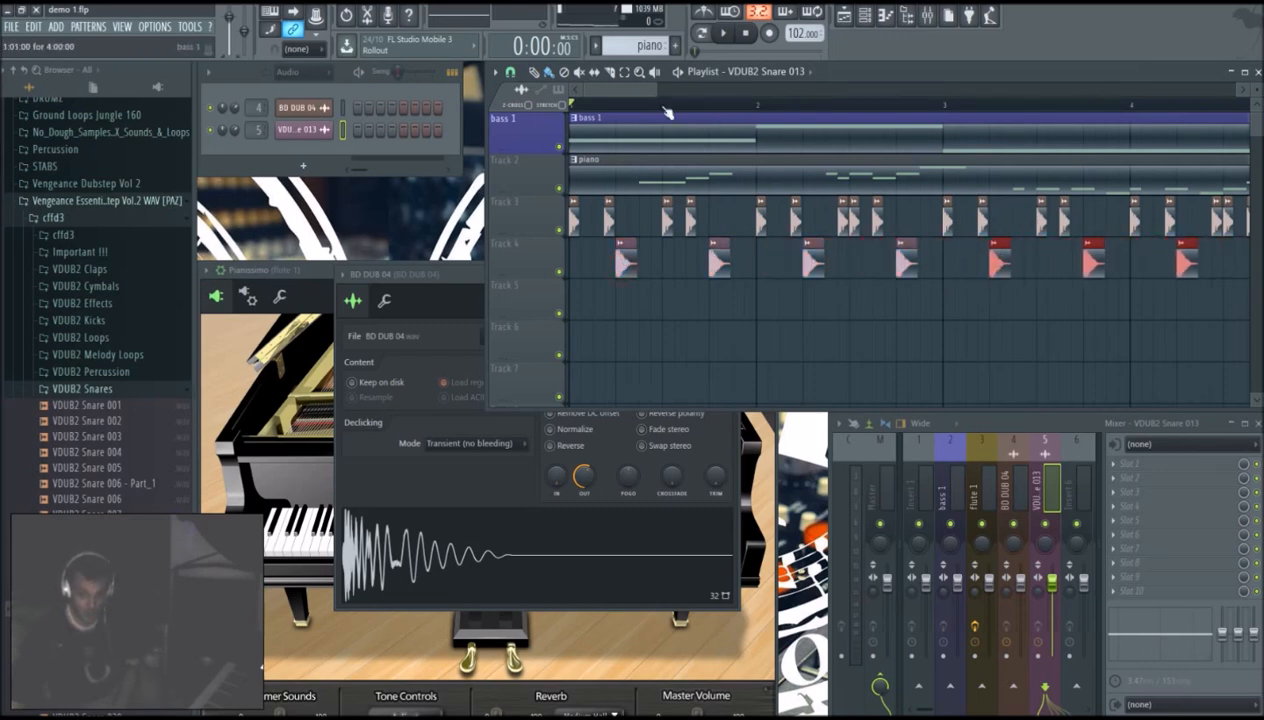
drag(655, 96, 792, 95)
ctrl+drag(882, 270, 857, 301)
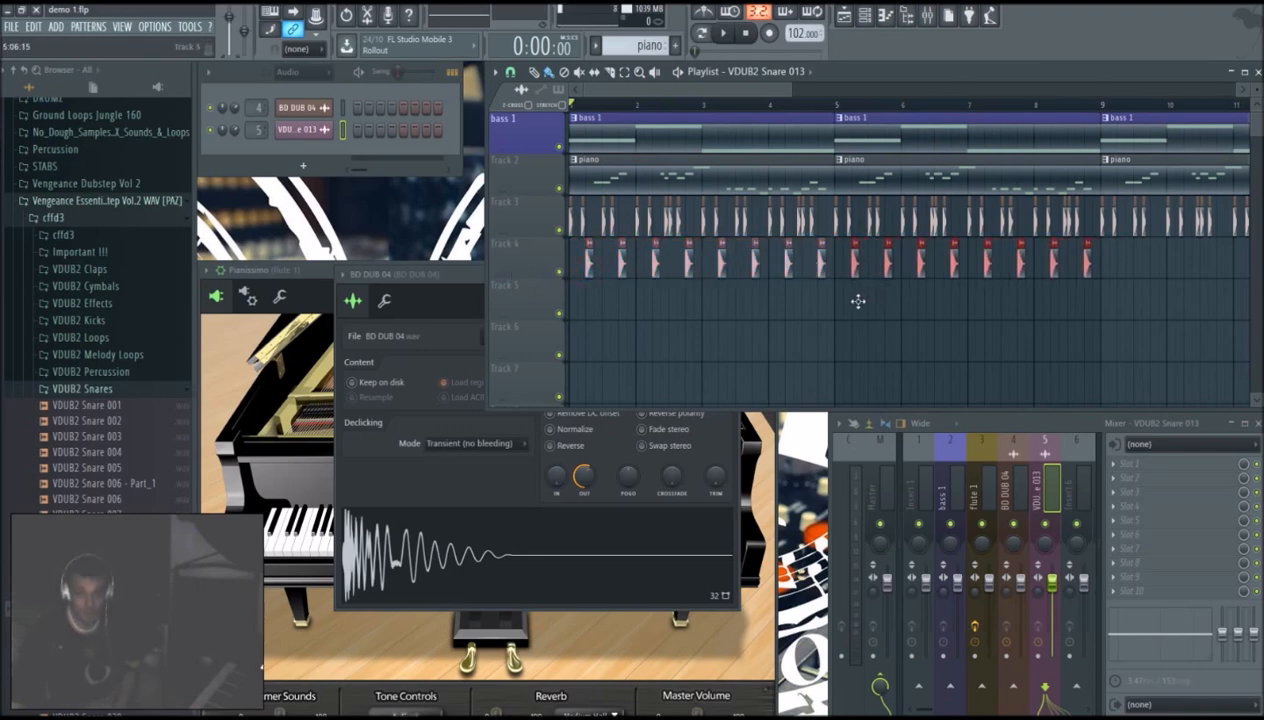
ctrl+drag(1192, 272, 1056, 323)
drag(806, 97, 977, 93)
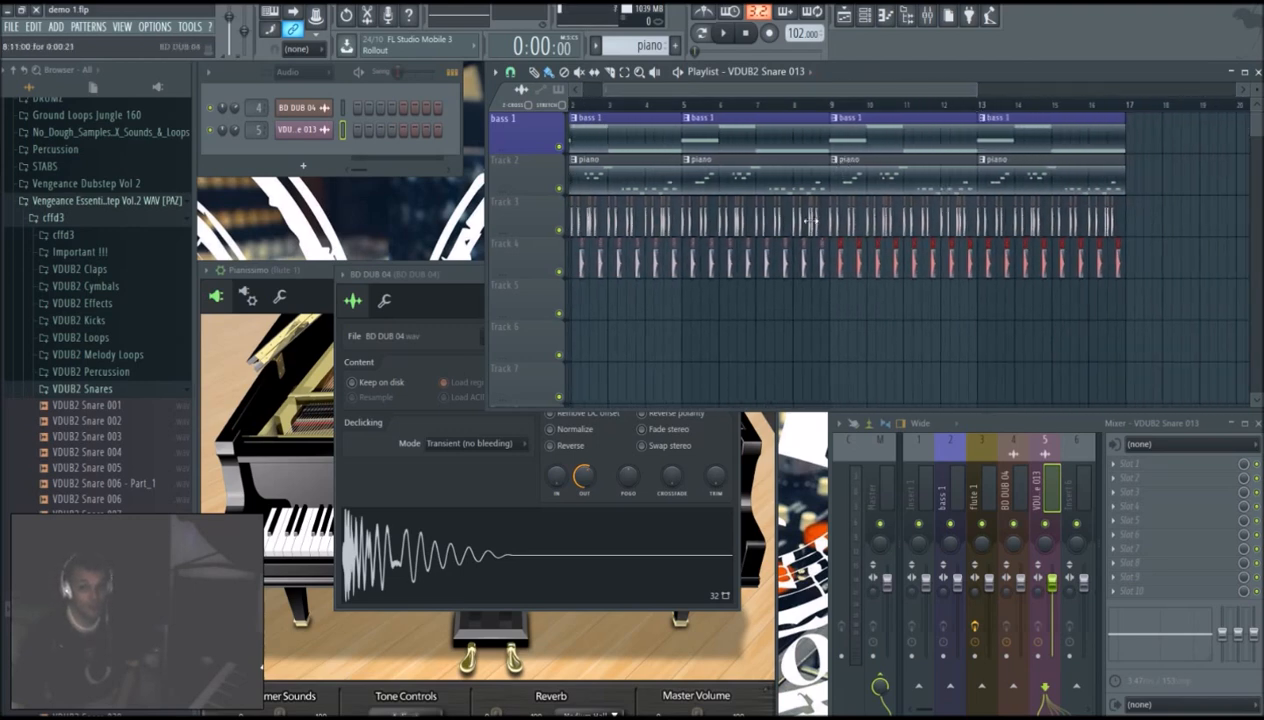
Step: Play the arrangement briefly, move the third kick of bar 1 one step earlier on Track 3 and listen again
drag(627, 92, 598, 92)
key(space)
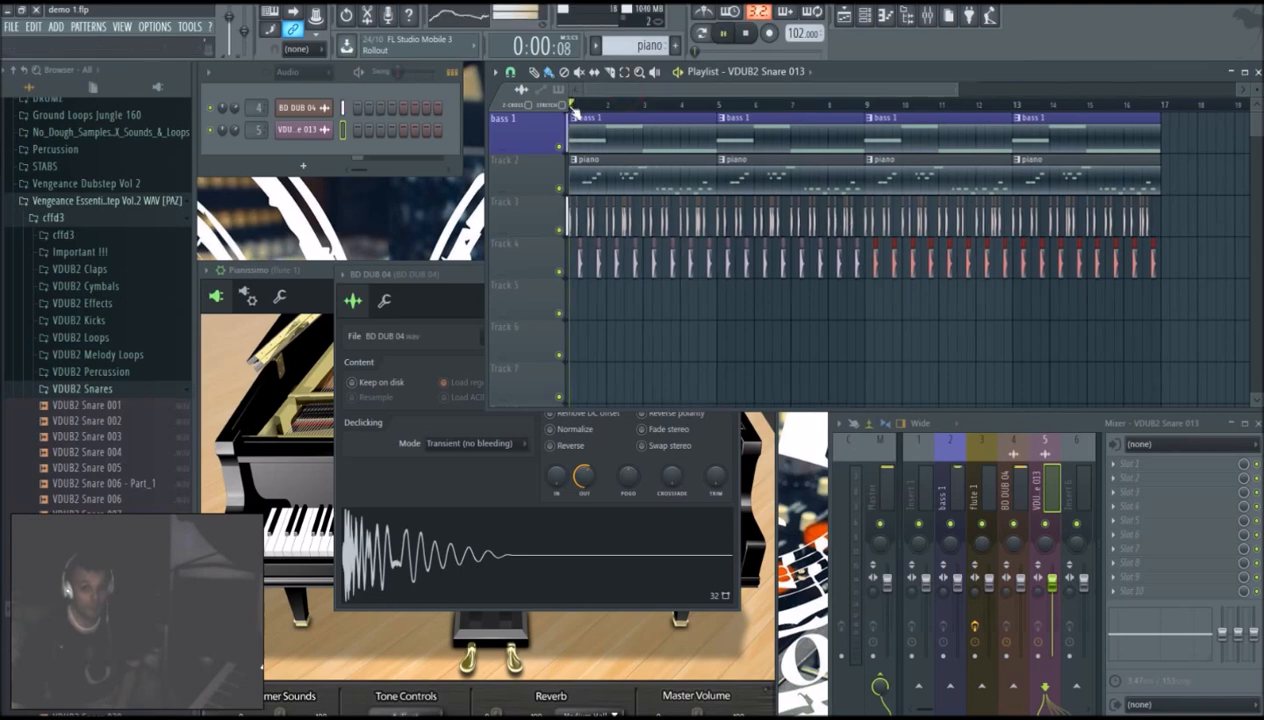
key(space)
scroll(627, 107, up, 3)
scroll(627, 107, up, 4)
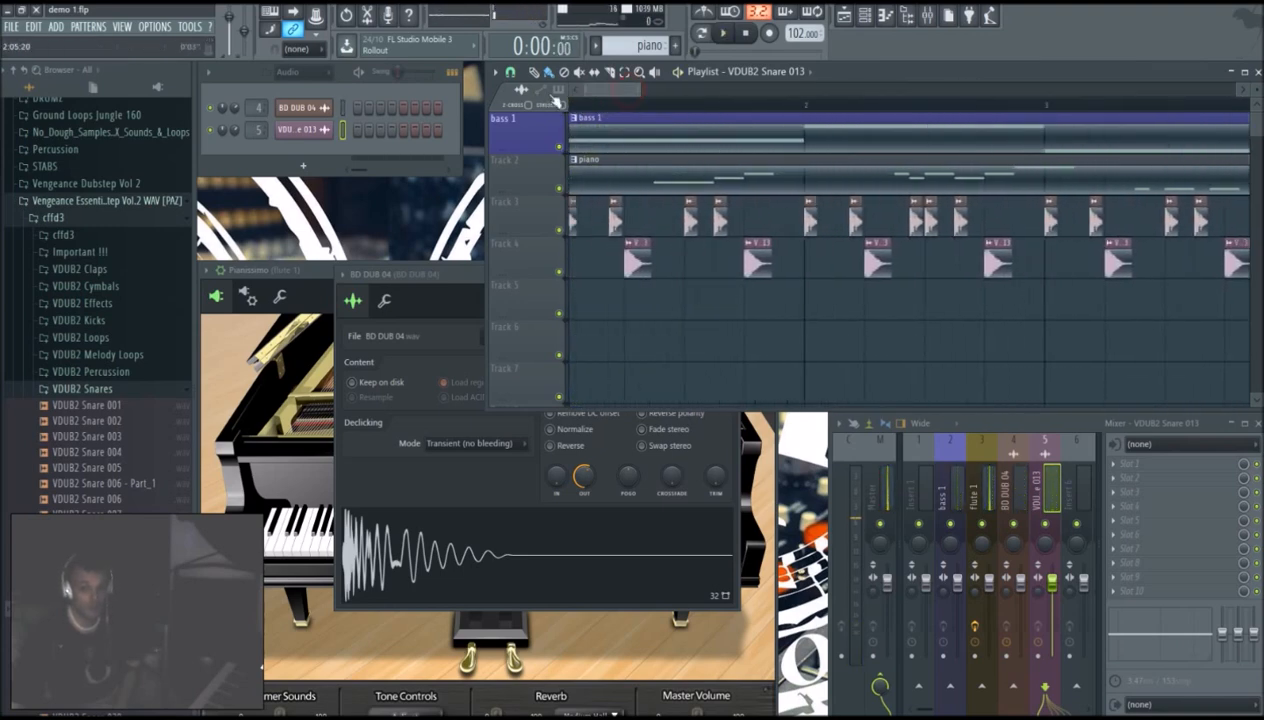
drag(693, 220, 682, 229)
key(space)
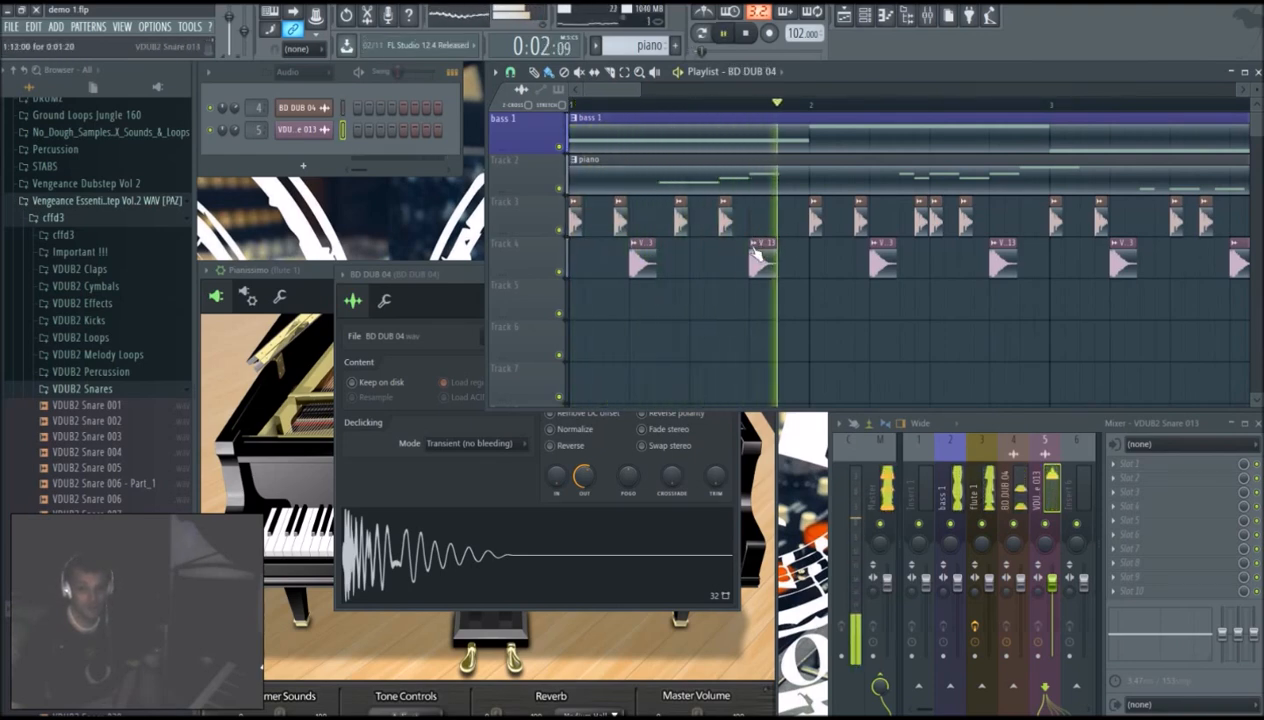
Step: Replay the revised kick pattern and delete all Track 3 kick clips from bar 3 onward
key(space)
drag(636, 89, 718, 89)
key(space)
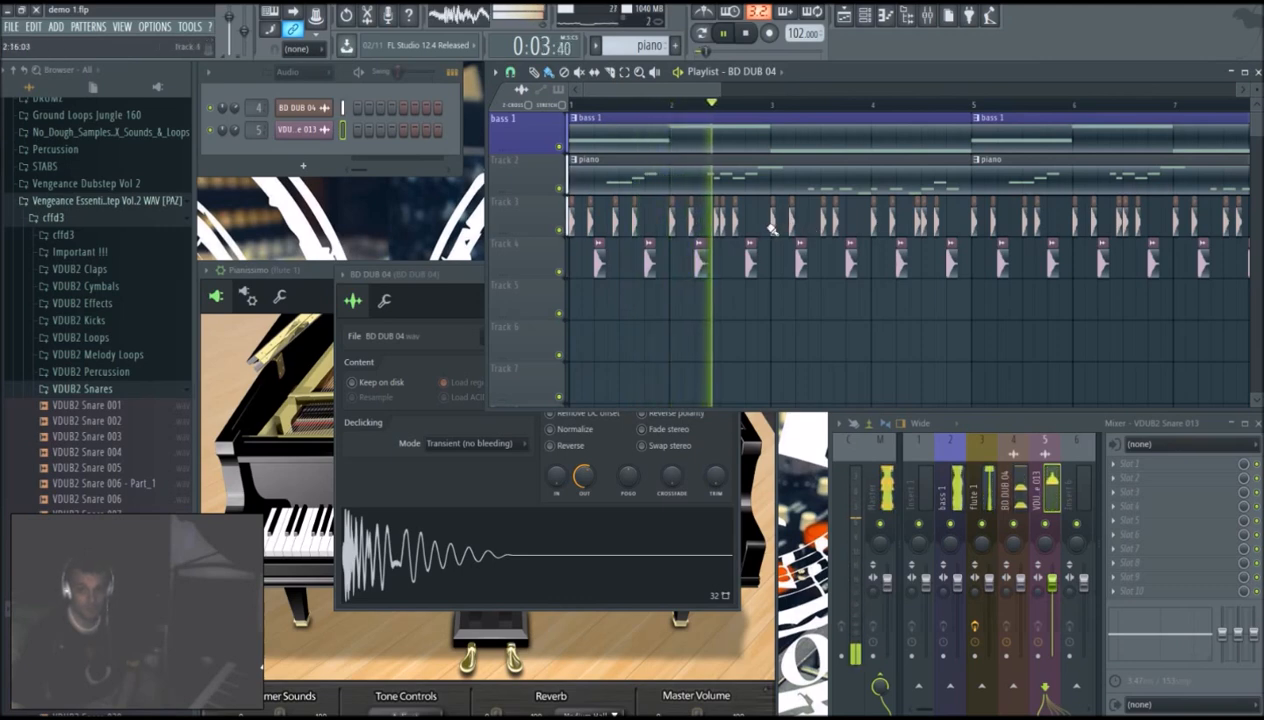
key(space)
drag(765, 222, 1089, 212)
key(Delete)
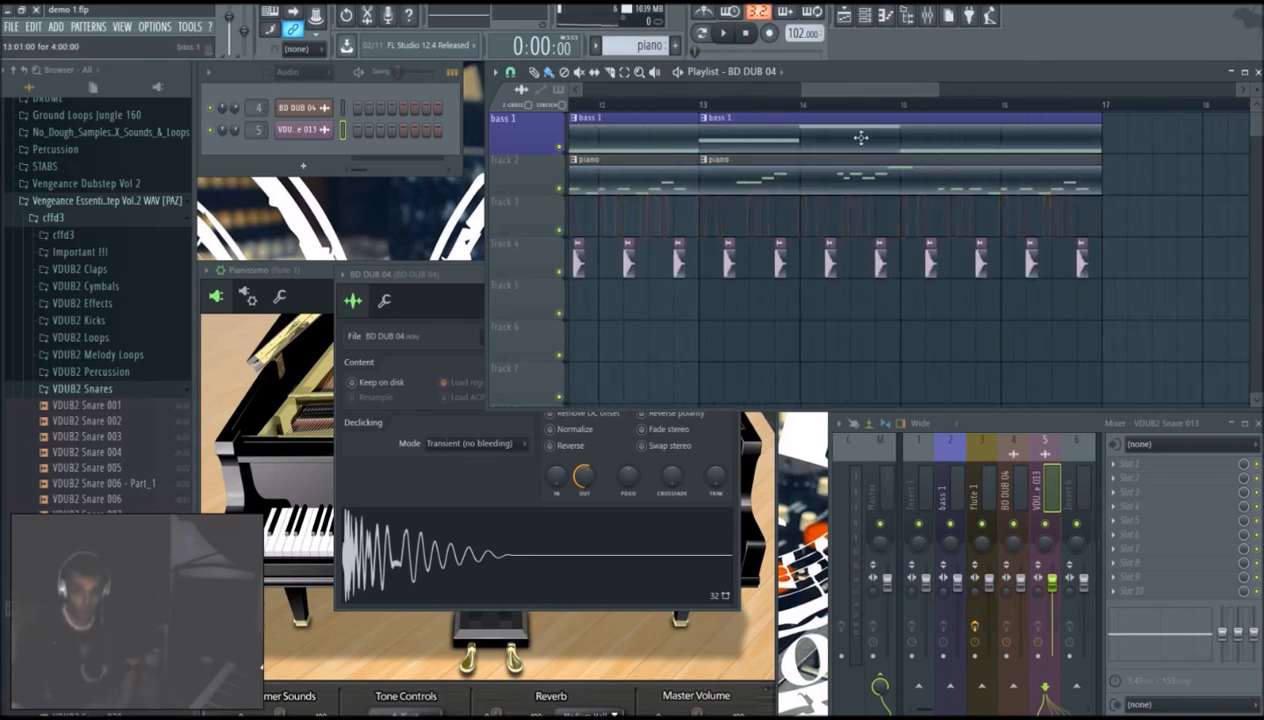
Step: Duplicate the two-bar kick pattern on Track 3 until it fills the arrangement through bar 16
drag(803, 95, 568, 94)
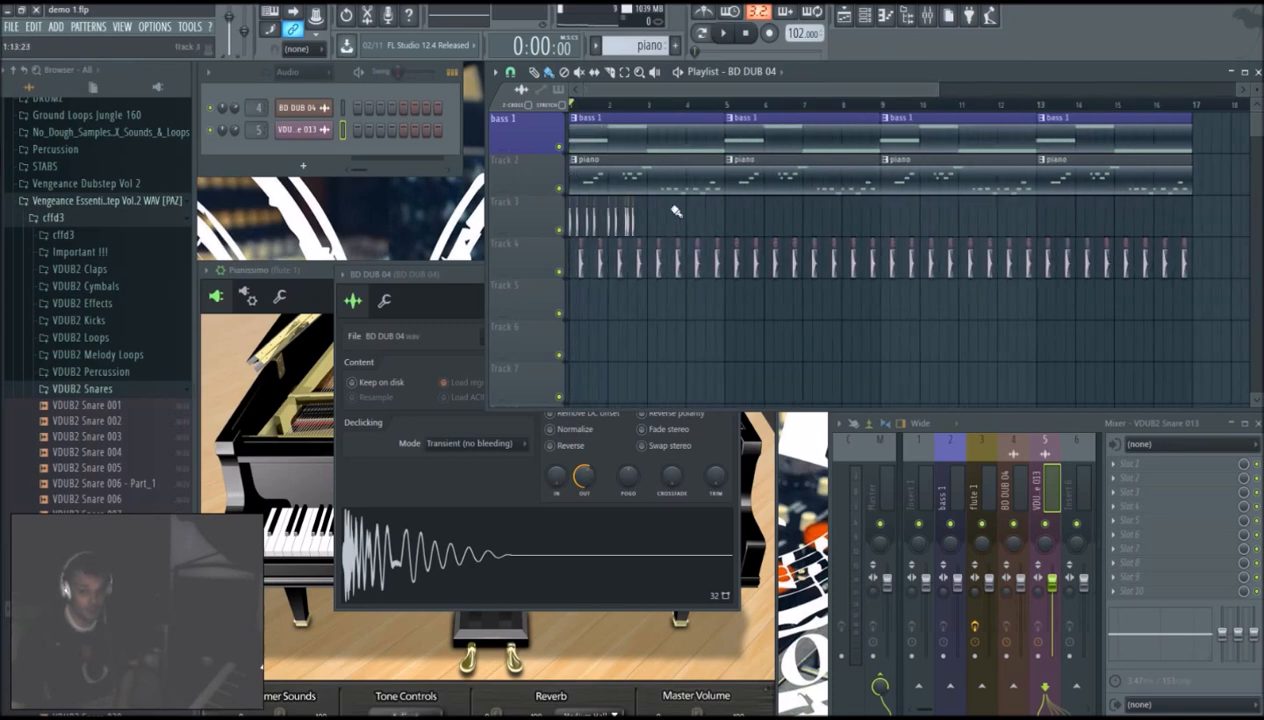
drag(678, 212, 536, 216)
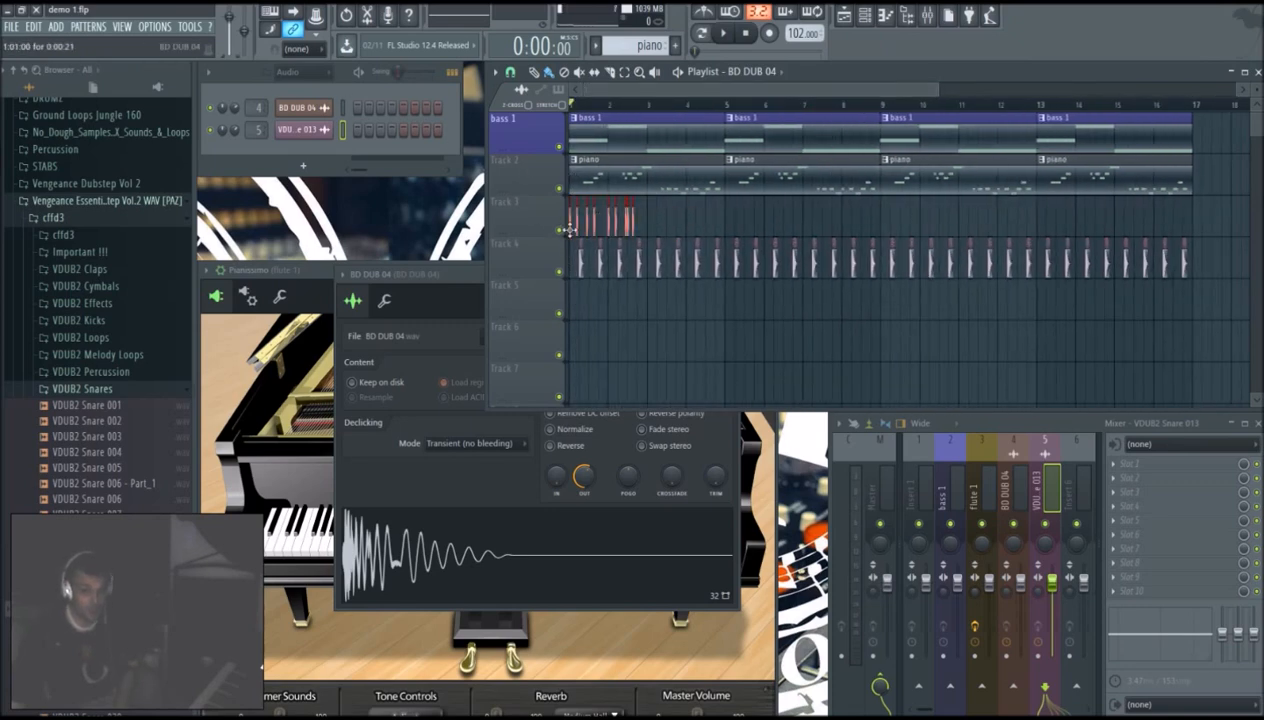
drag(626, 230, 652, 243)
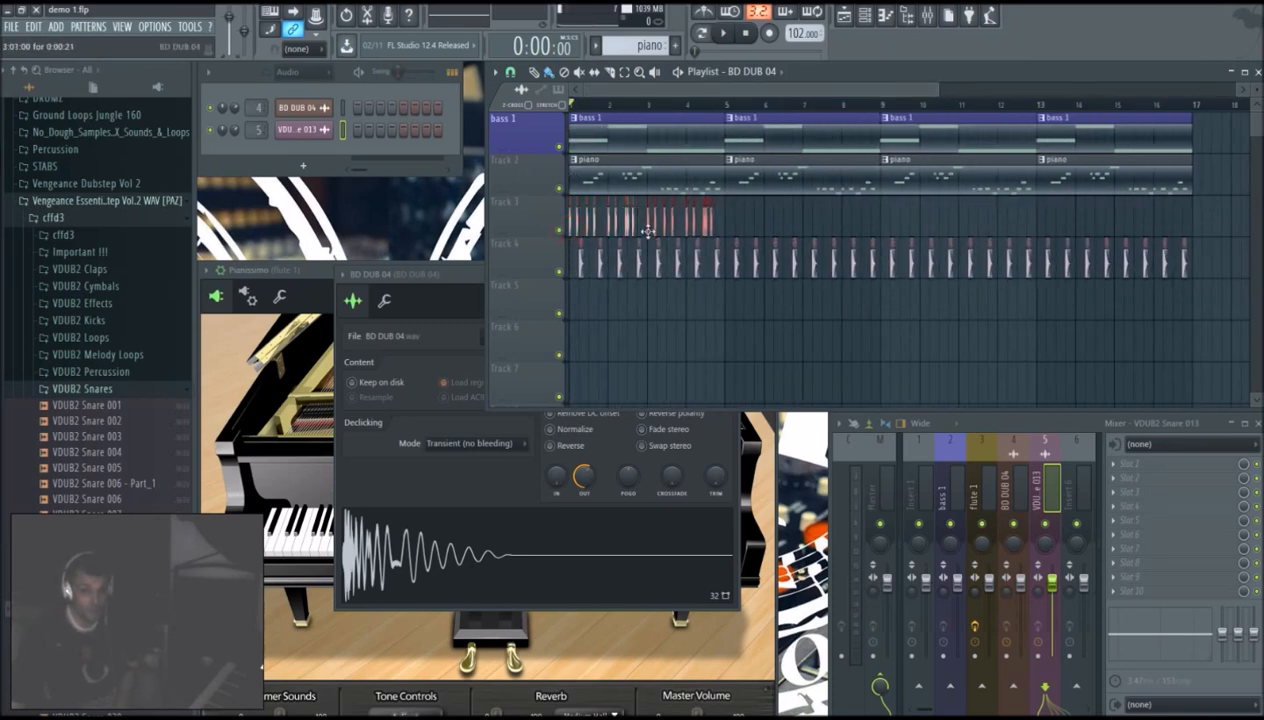
drag(734, 194, 727, 243)
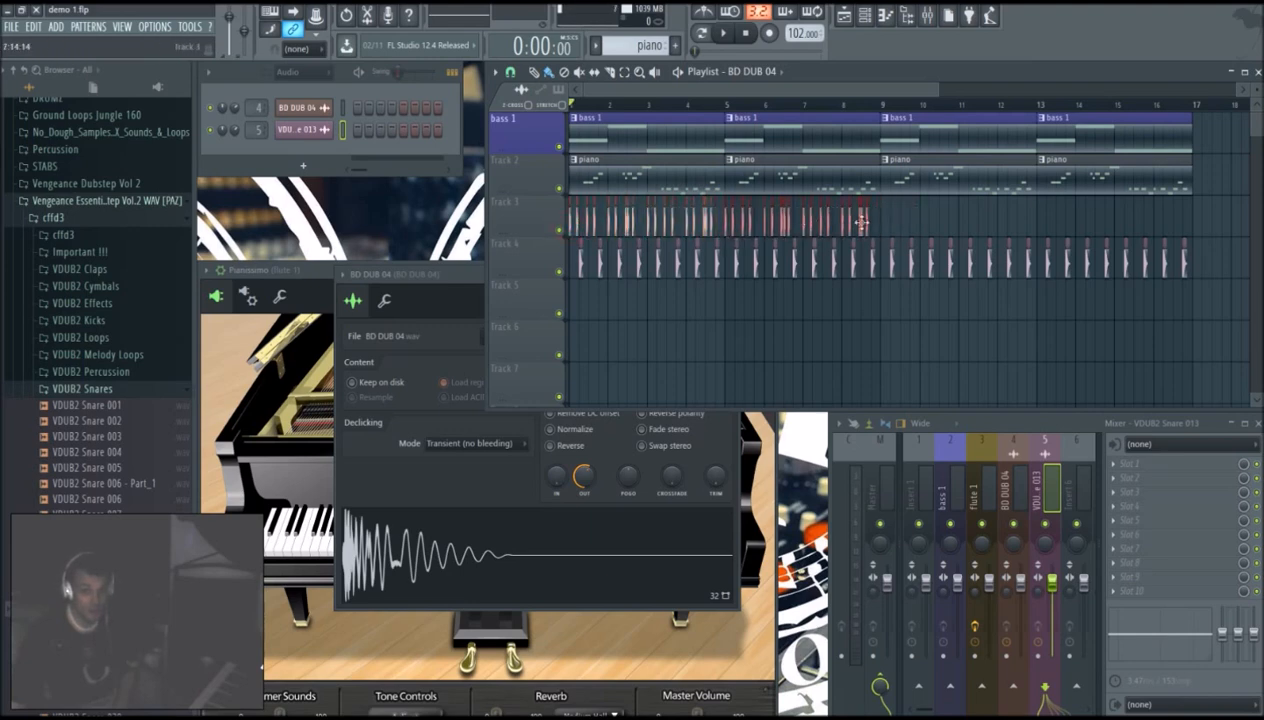
mouse_move(906, 223)
mouse_down()
mouse_move(572, 220)
mouse_move(886, 218)
mouse_up()
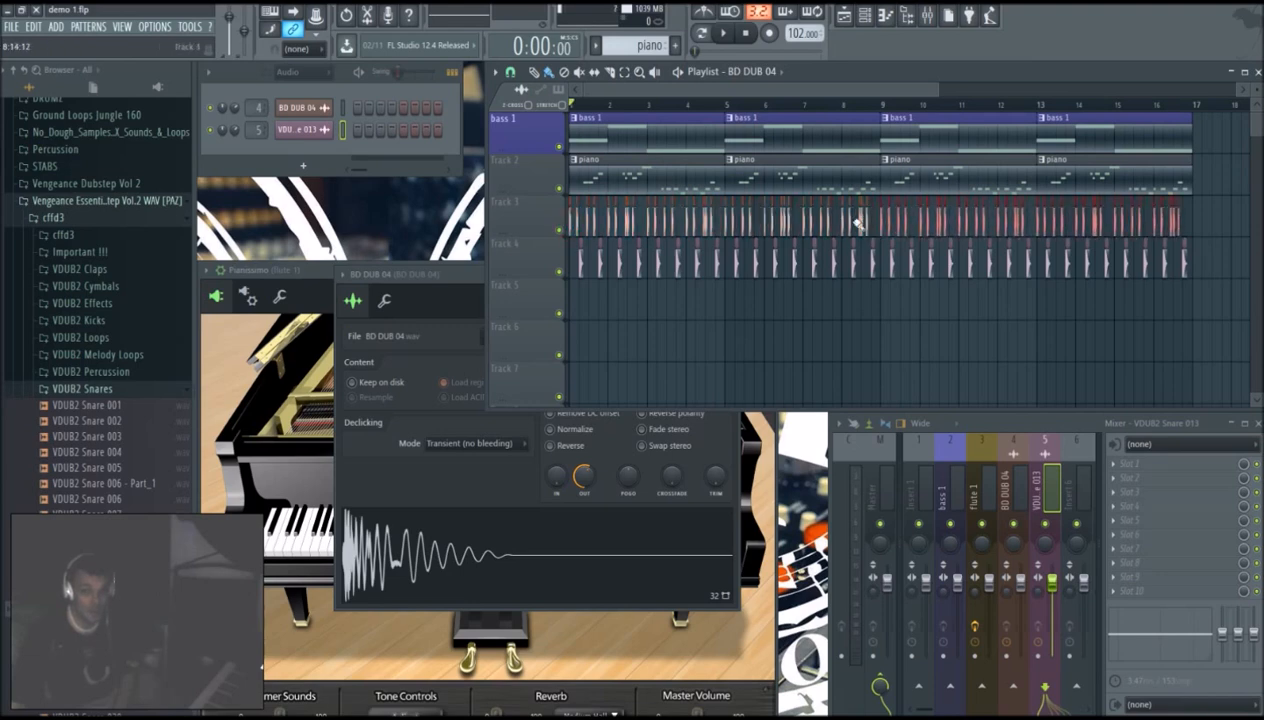
Step: Play the full arrangement with kick and snare and select the Master track in the mixer
key(space)
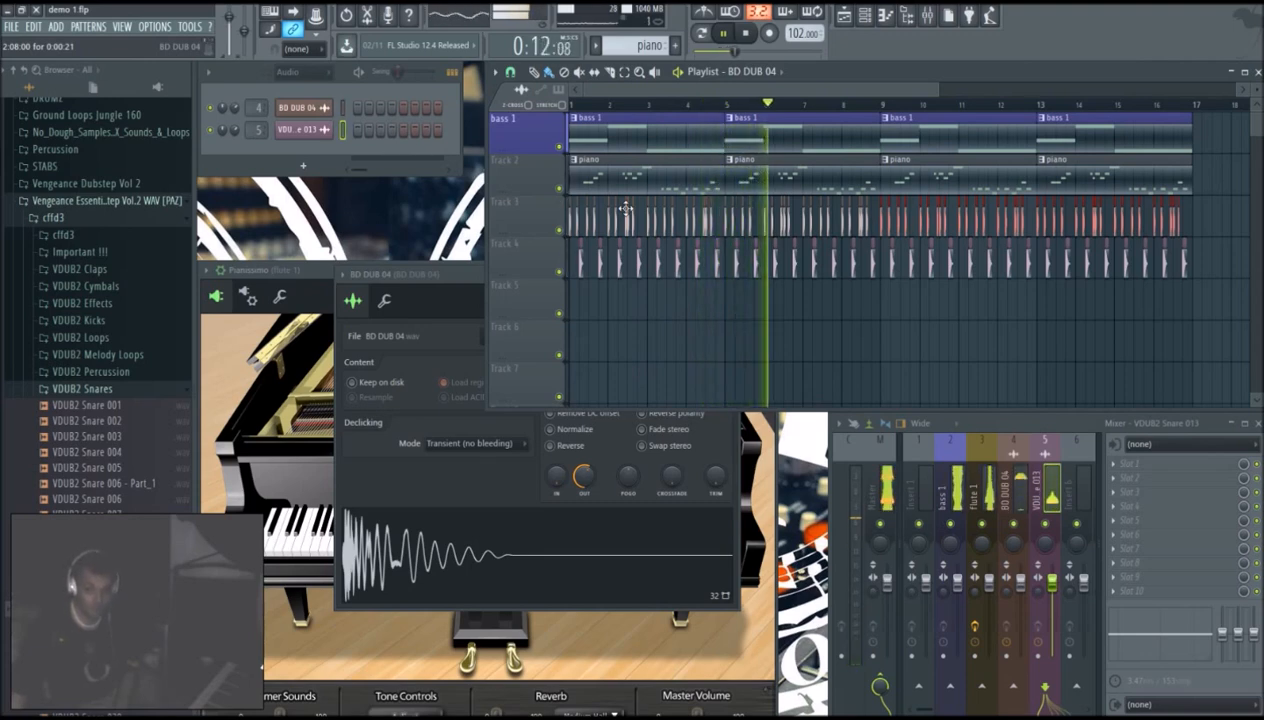
click(880, 492)
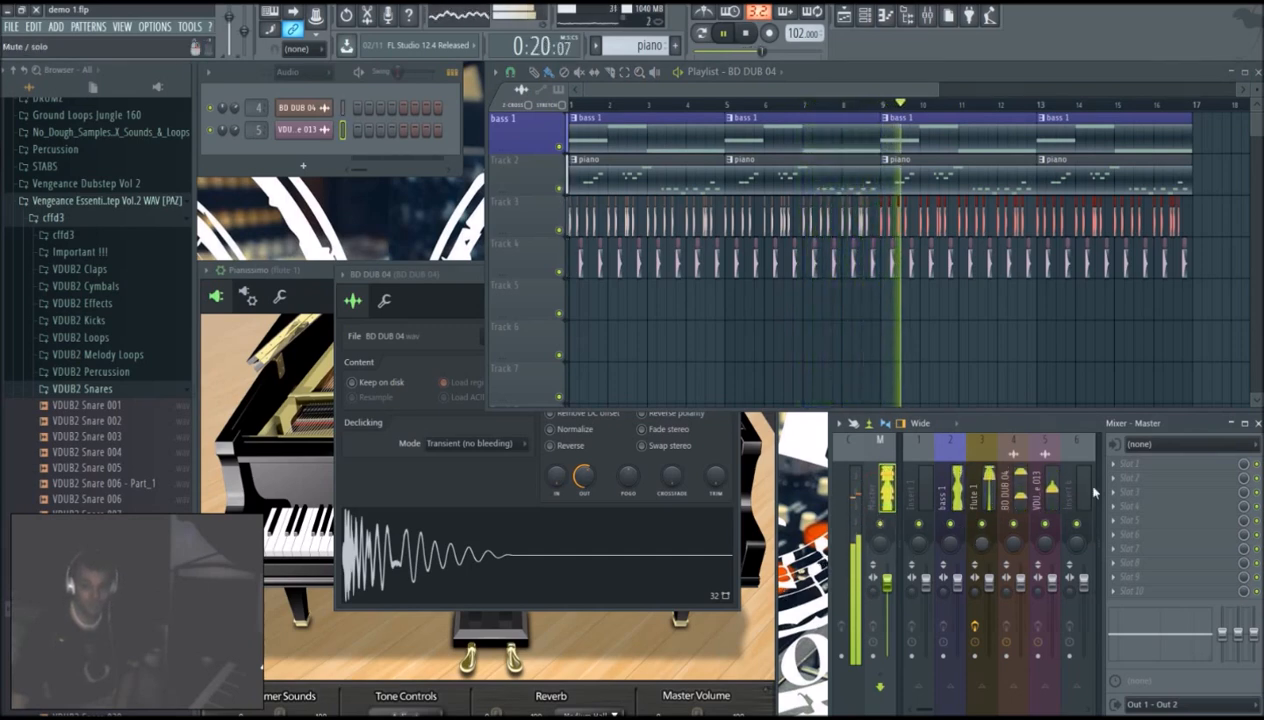
key(space)
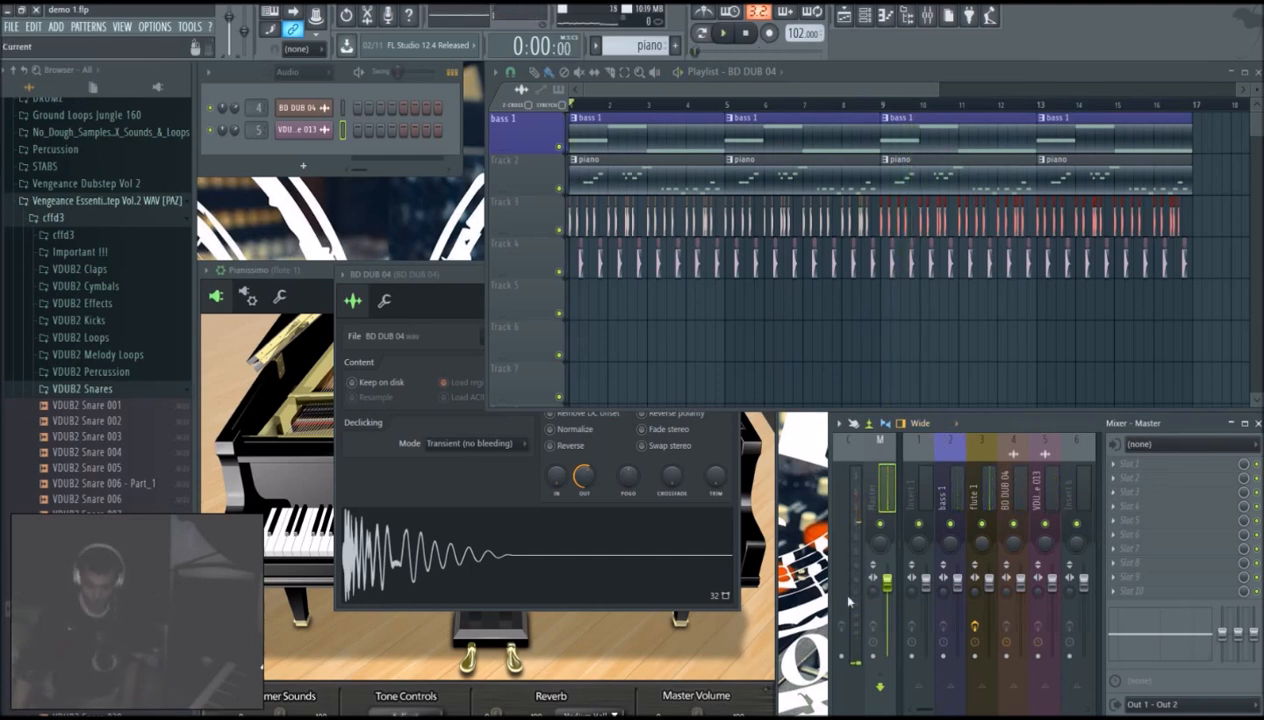
Step: Browse the VDUB2 Percussion folder and audition several percussion samples
click(125, 391)
click(120, 372)
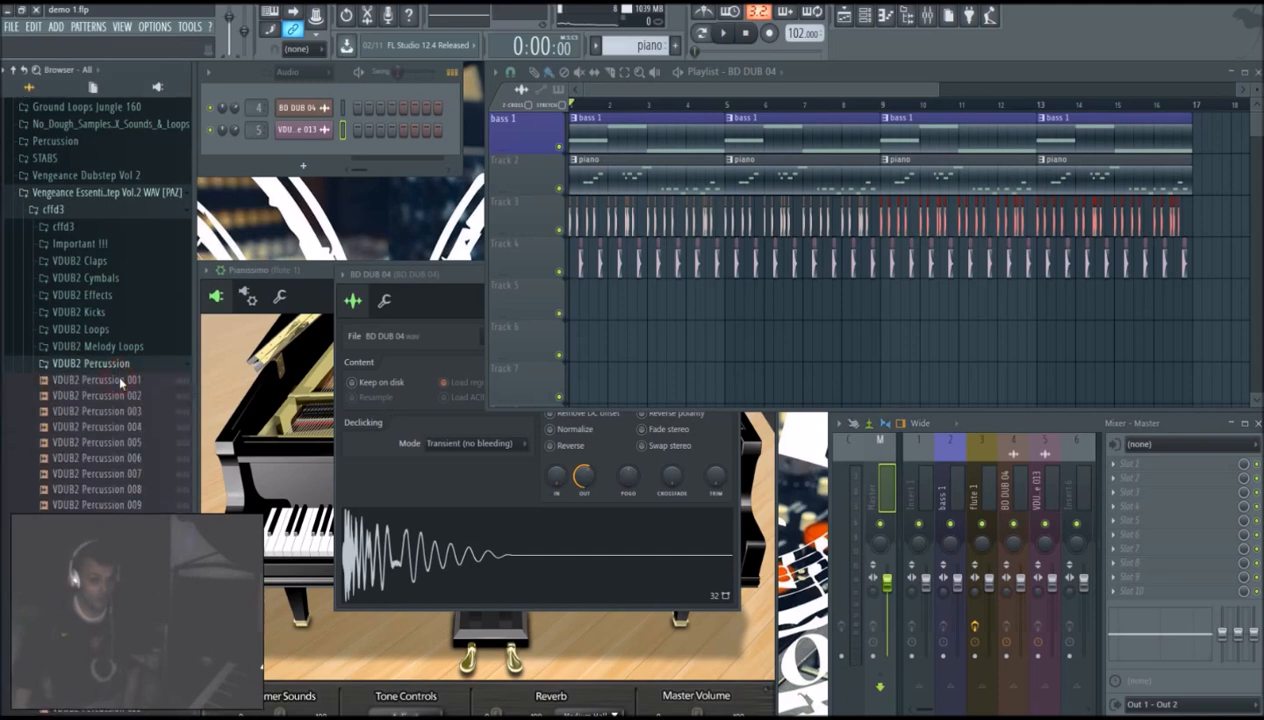
click(139, 392)
click(141, 405)
click(140, 560)
click(140, 590)
click(140, 668)
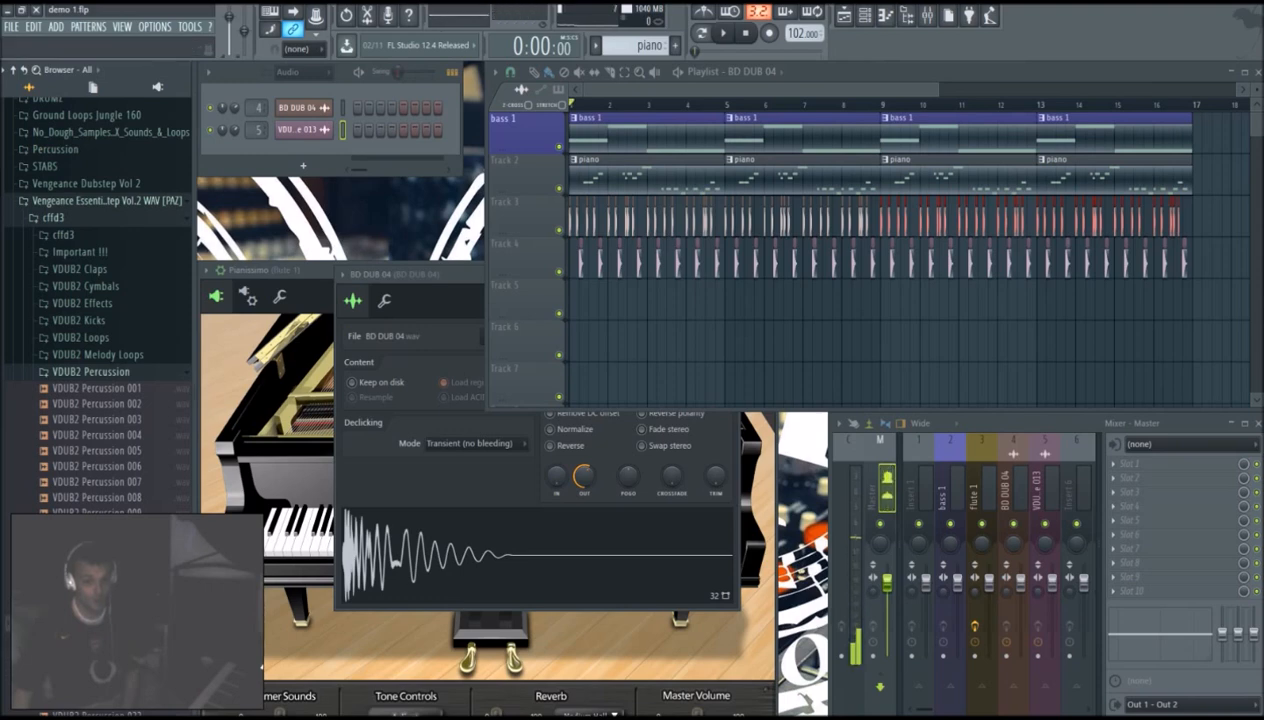
scroll(115, 500, down, 4)
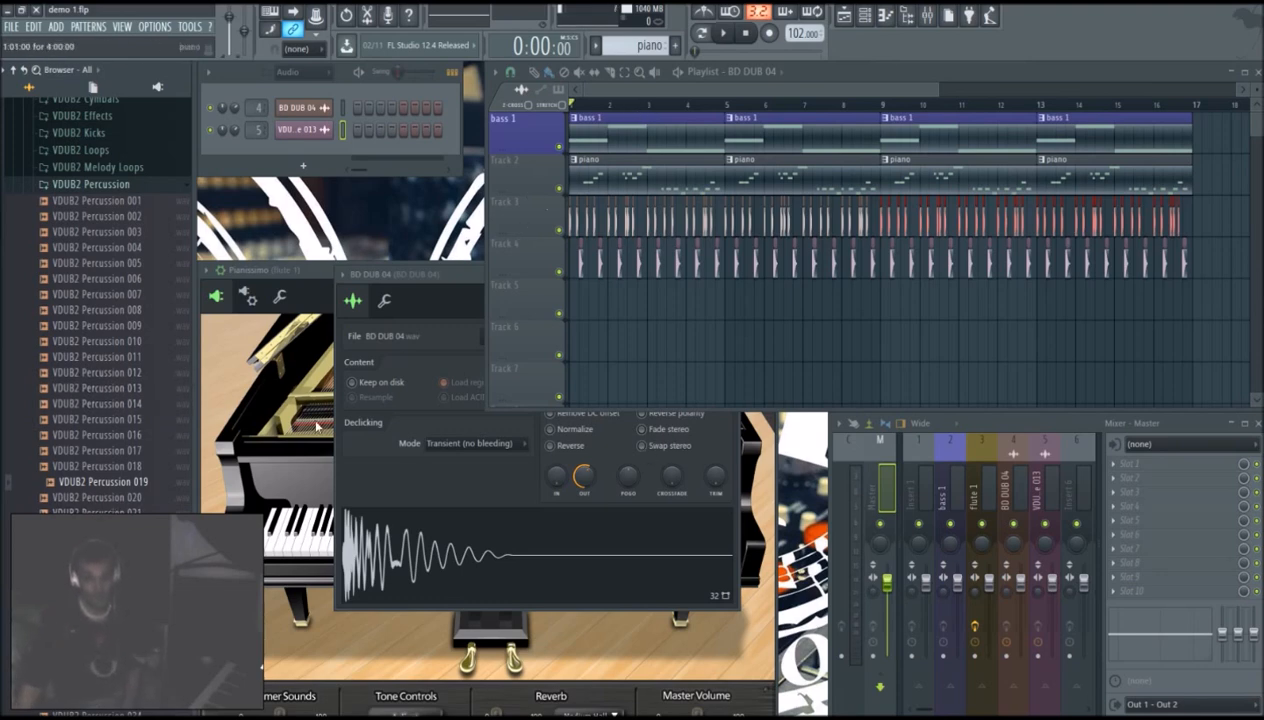
click(115, 511)
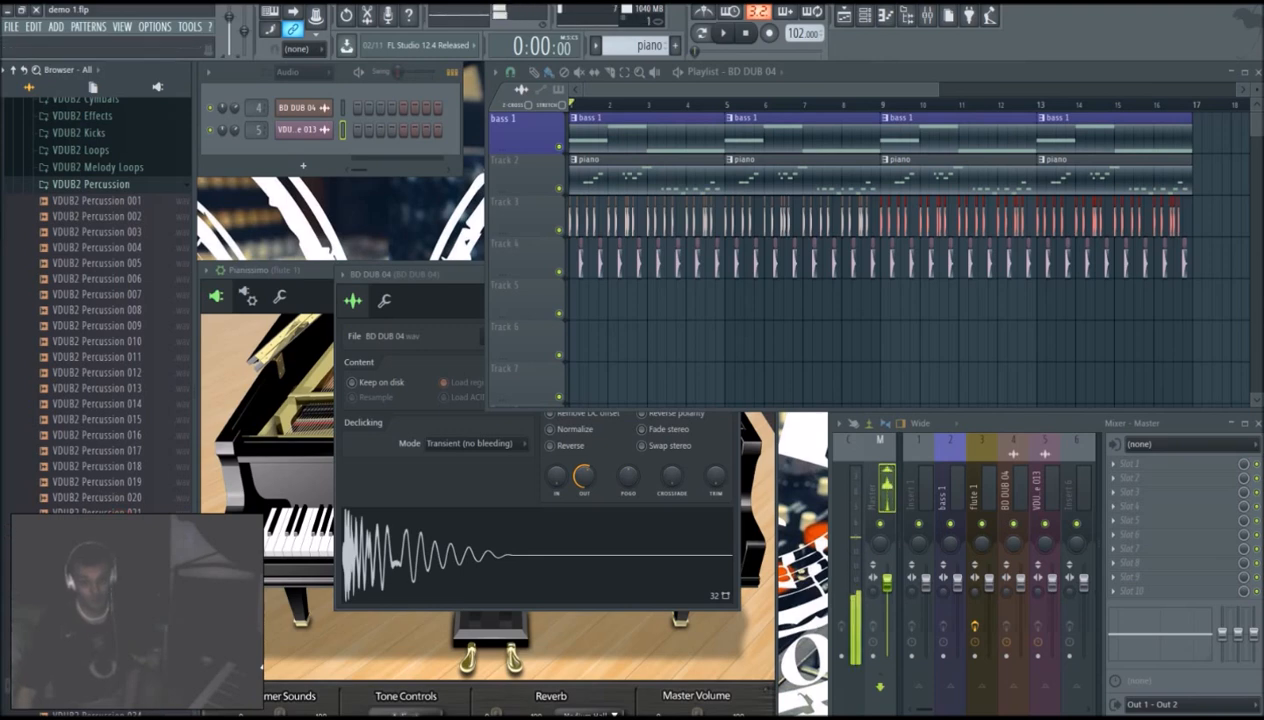
scroll(99, 450, down, 8)
click(92, 310)
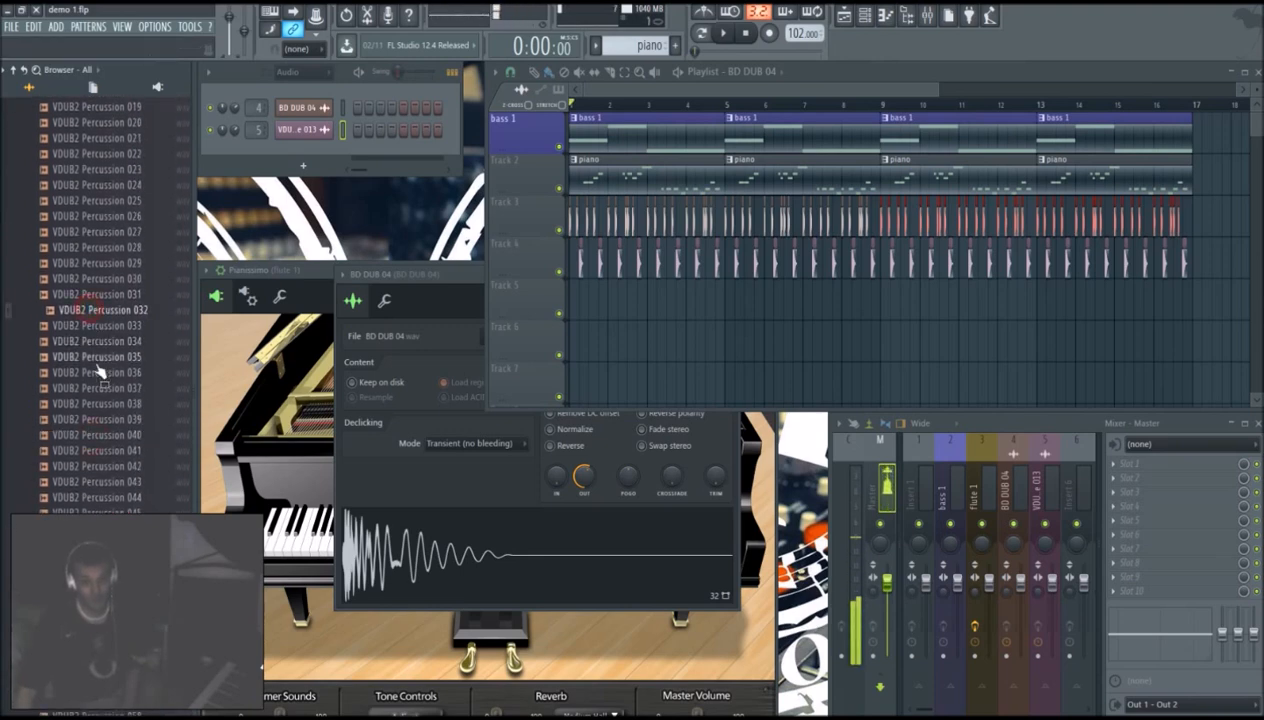
click(105, 294)
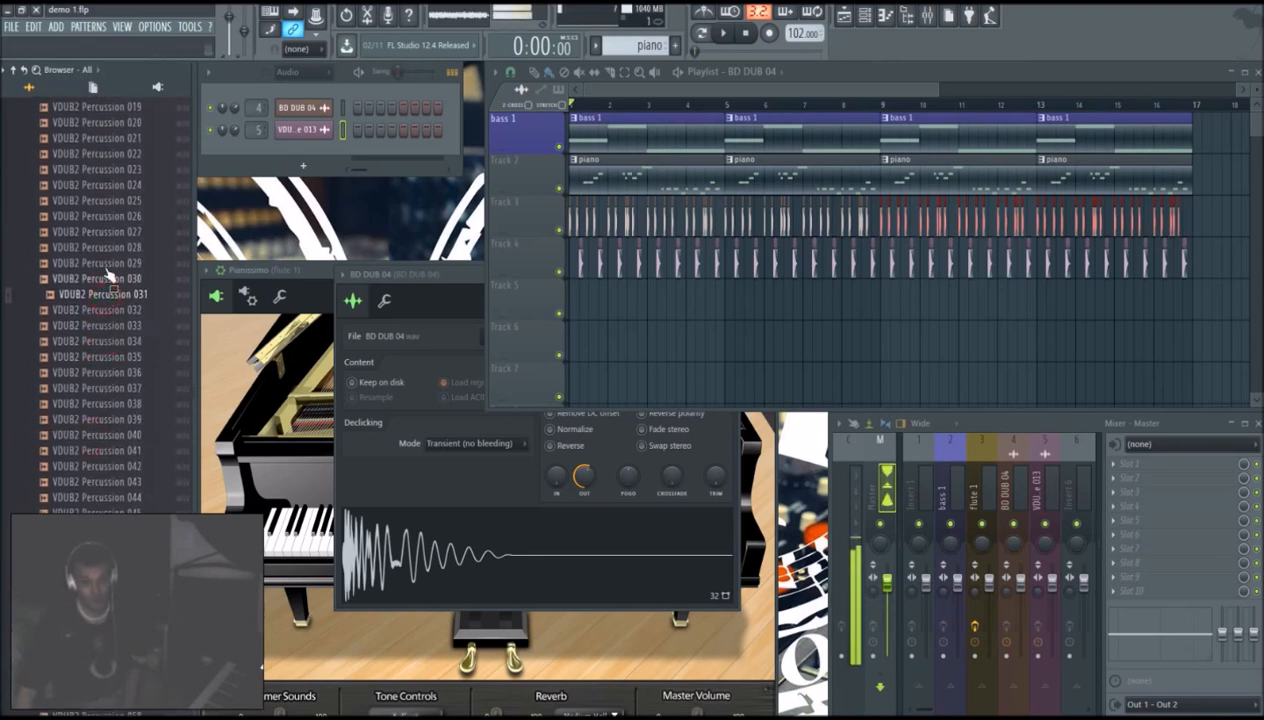
drag(104, 290, 138, 316)
Step: Add the VDUB2 Percussion 052 sample to Track 5 and position it at step 10 of bar 1
drag(100, 620, 598, 296)
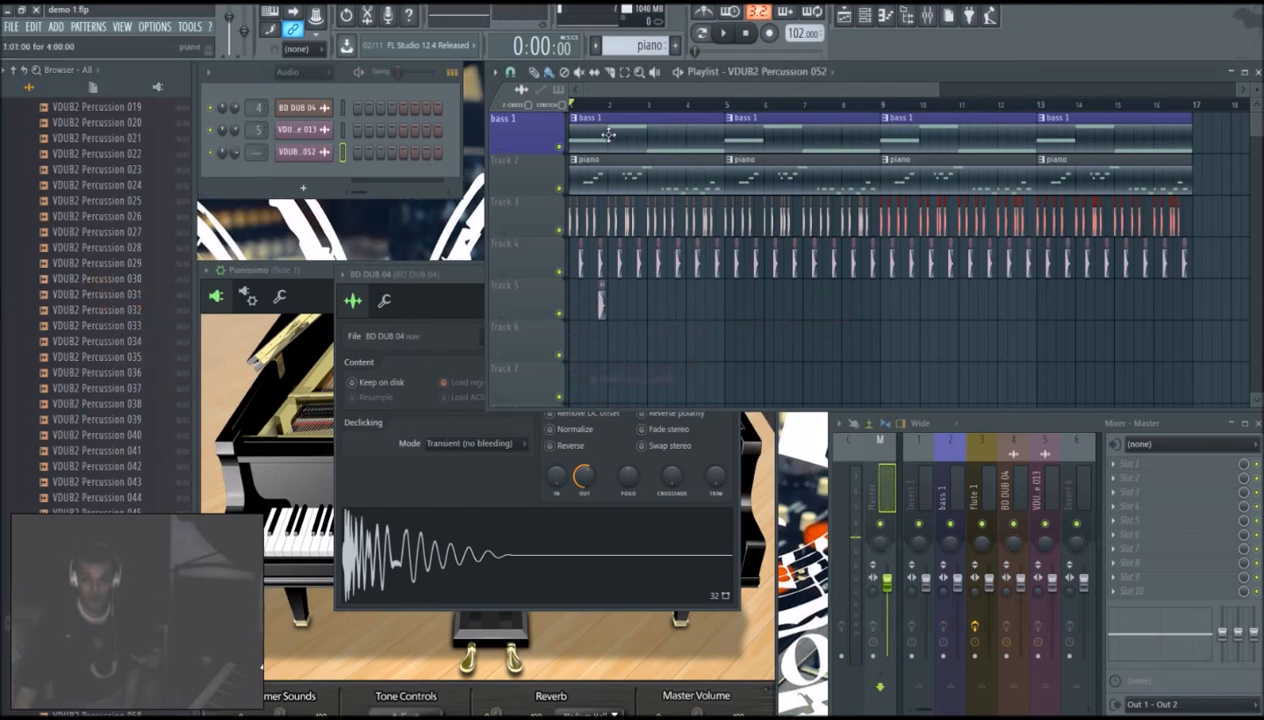
scroll(601, 112, up, 6)
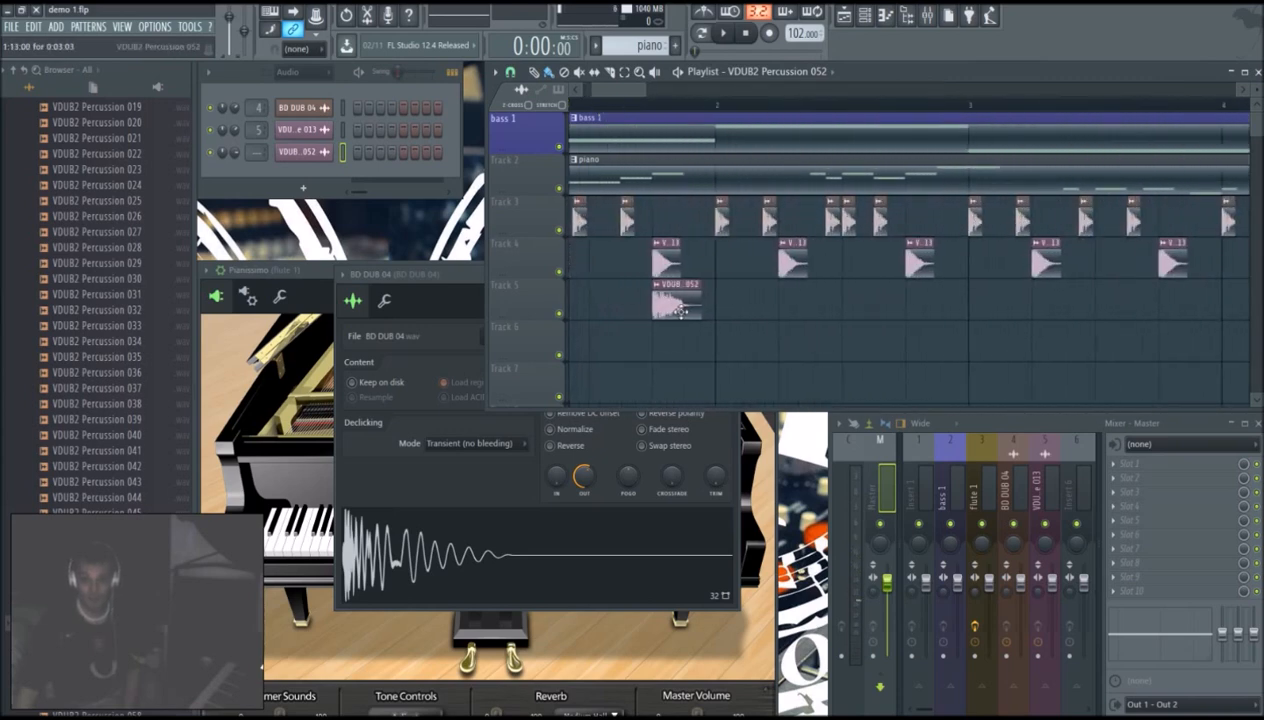
drag(678, 310, 631, 336)
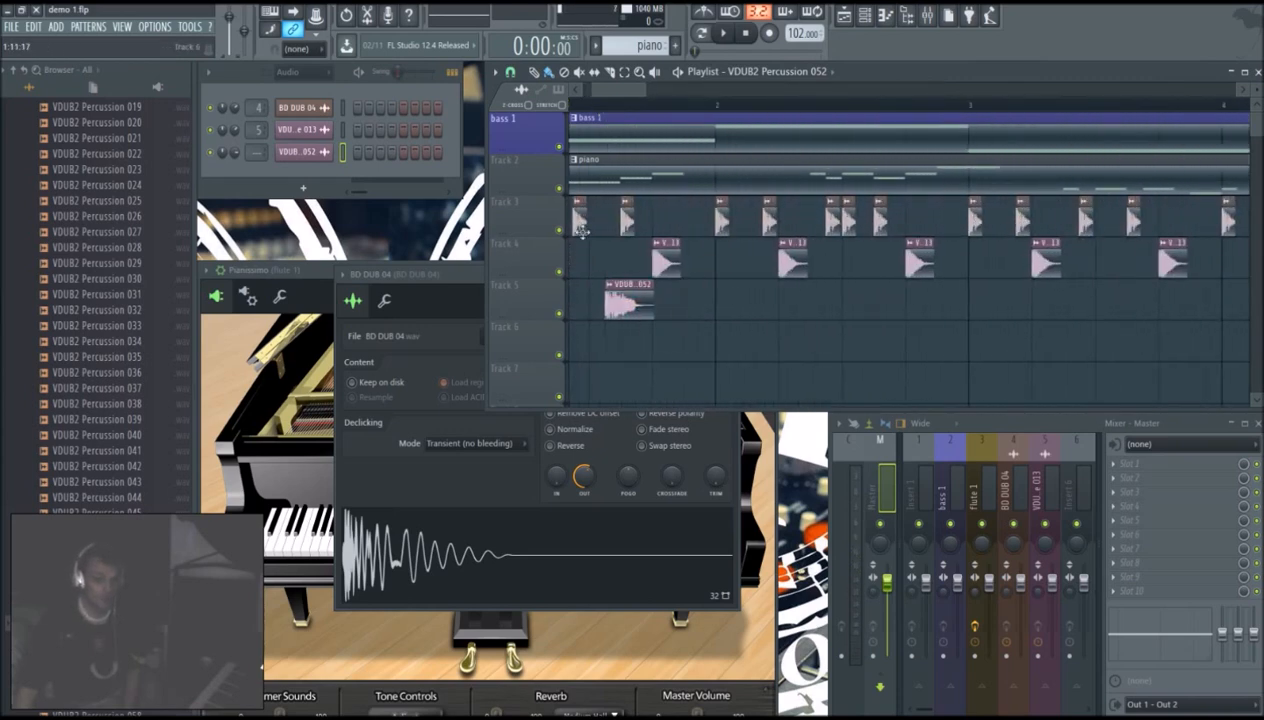
Step: Lower the VDUB2 Percussion 052 channel volume to 64% and route the channel to mixer track 6
drag(239, 156, 239, 160)
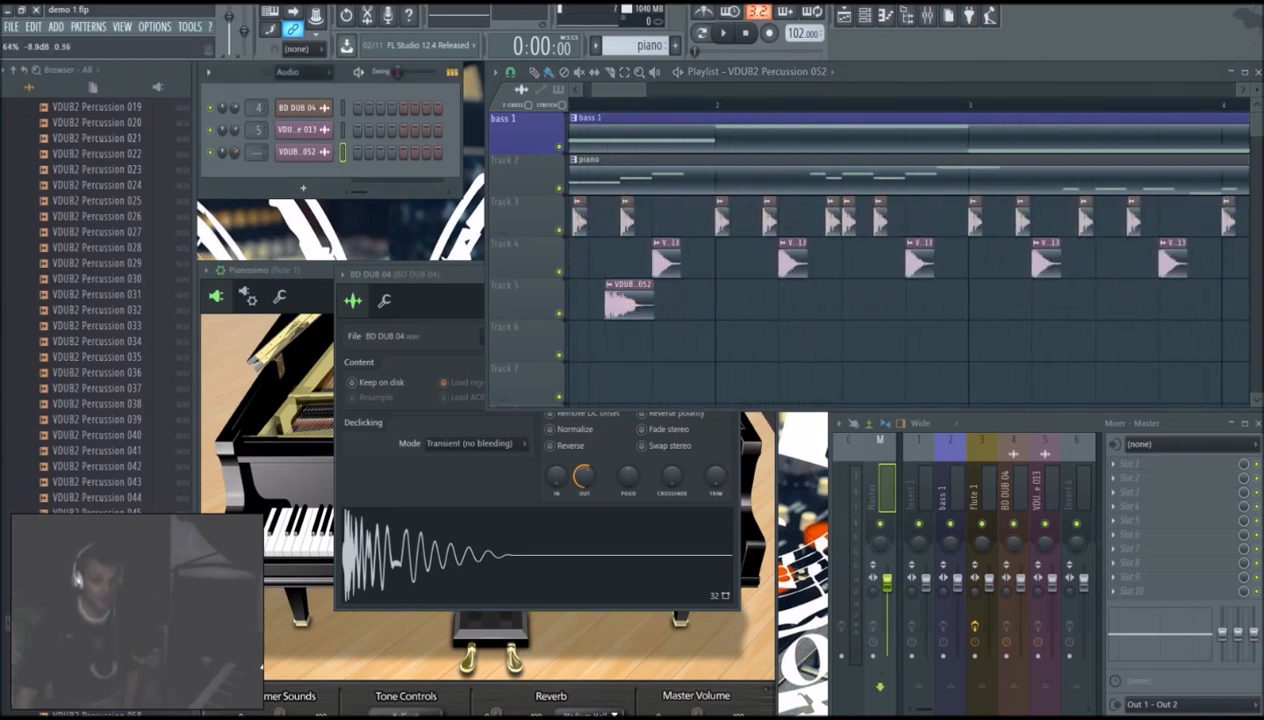
click(304, 153)
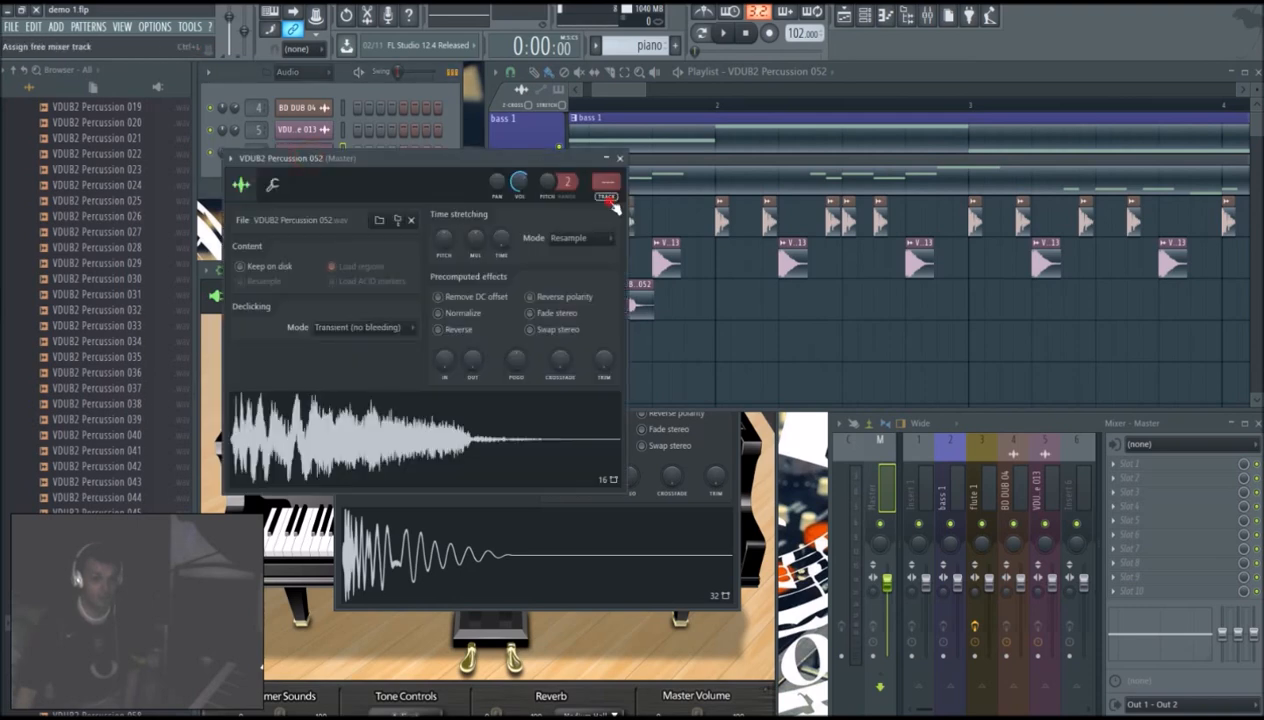
key(ctrl+l)
click(615, 92)
Step: Audition the percussion in the arrangement and shorten its VDUB2 Percussion 052 clip on Track 5
key(space)
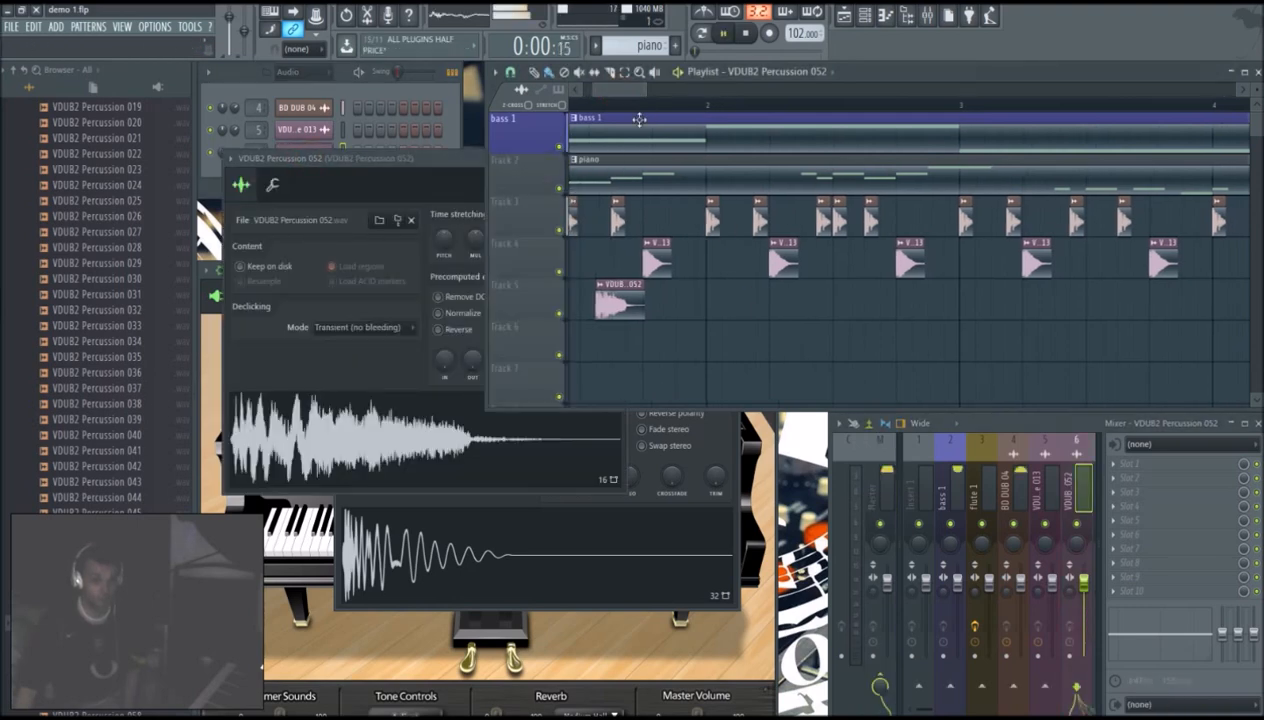
key(space)
key(space)
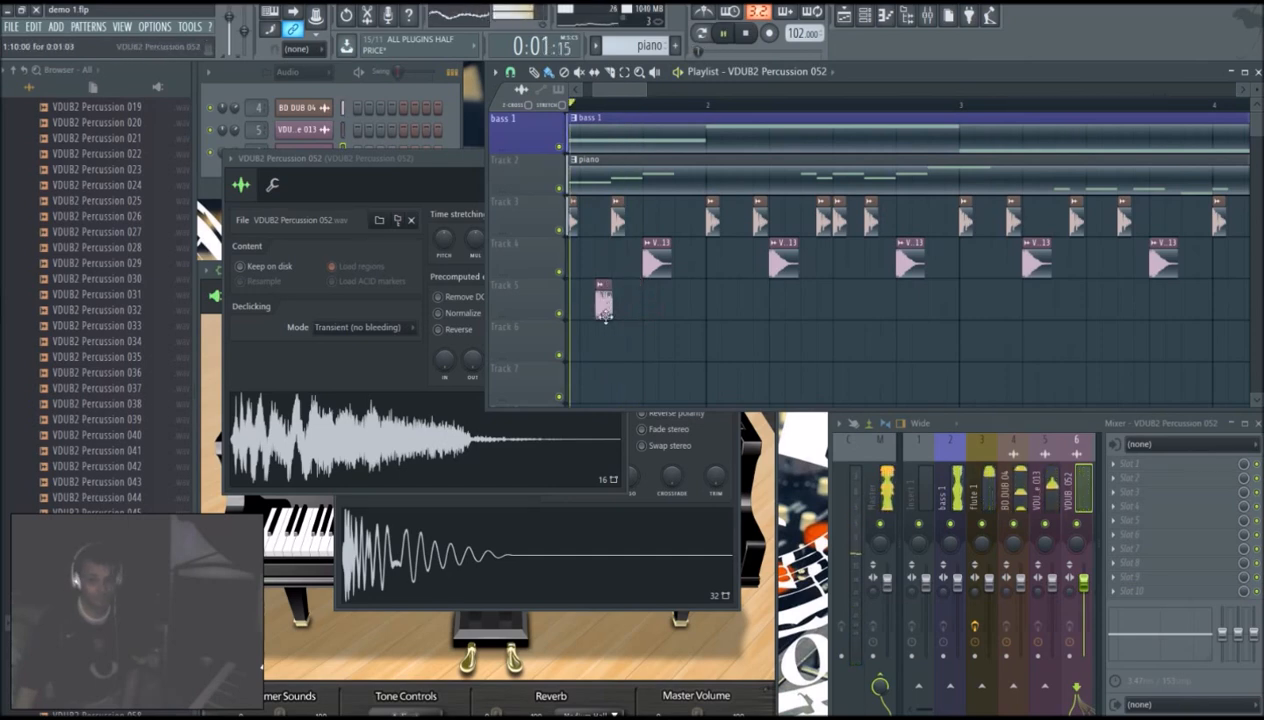
key(space)
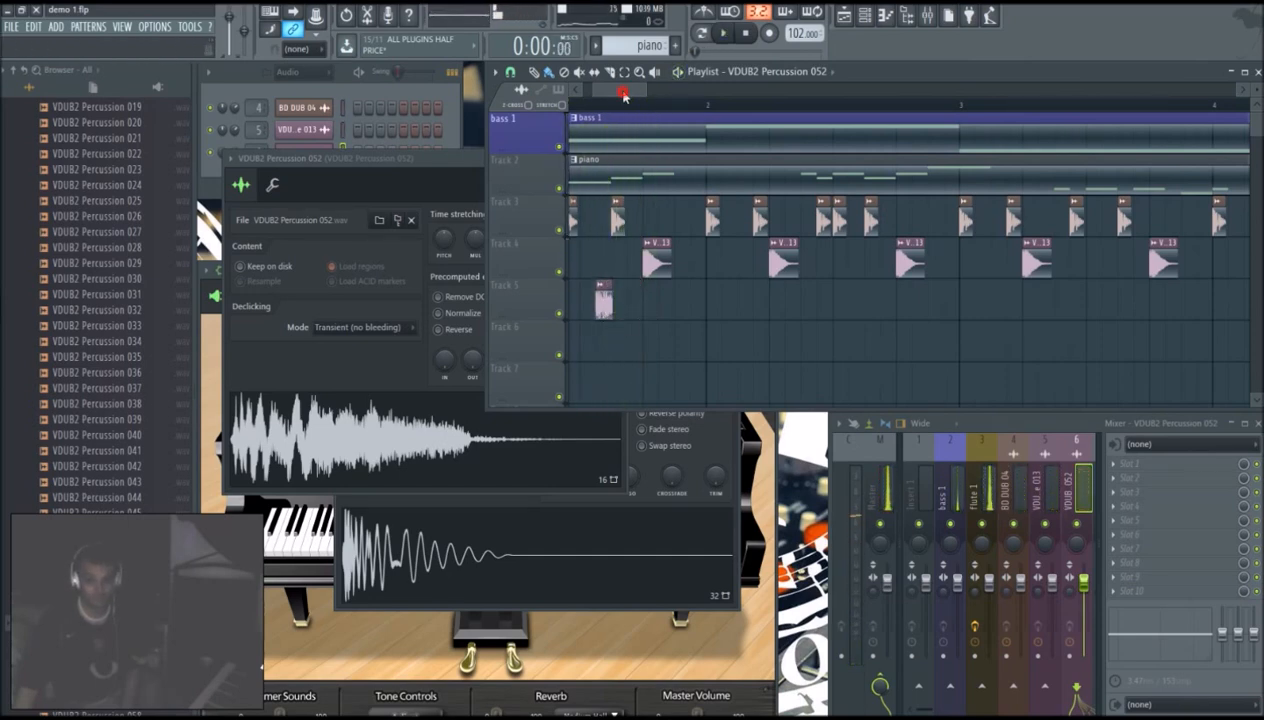
drag(623, 95, 611, 95)
key(space)
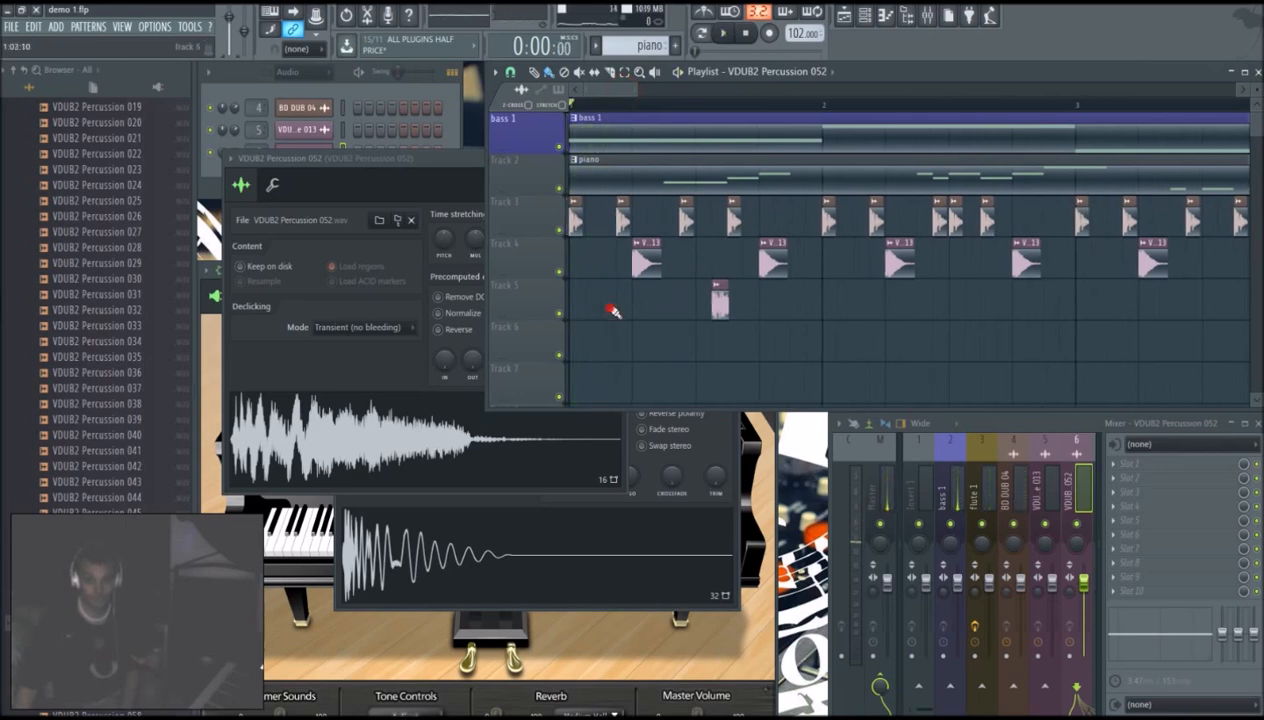
Step: Add two more VDUB2 Percussion 052 clips on Track 5, at step 3 of bar 1 and near the start of bar 2, checking playback
click(611, 305)
key(space)
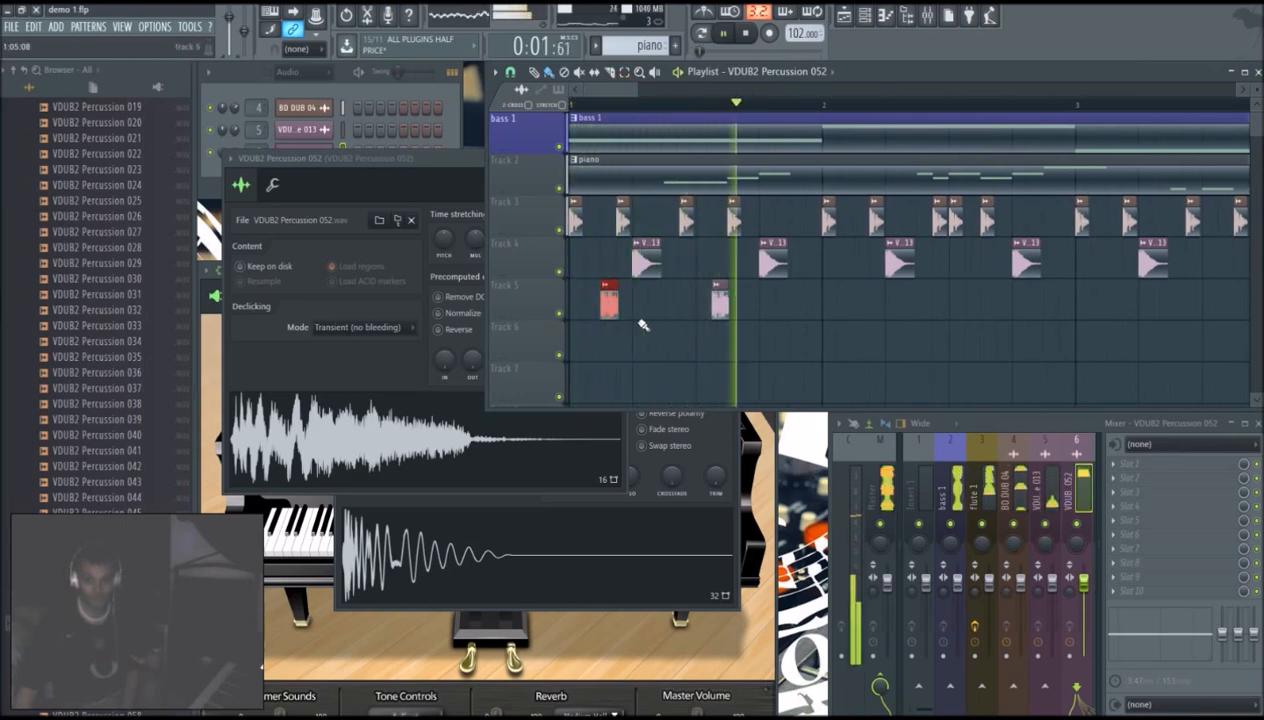
key(space)
click(857, 308)
drag(857, 308, 843, 308)
key(space)
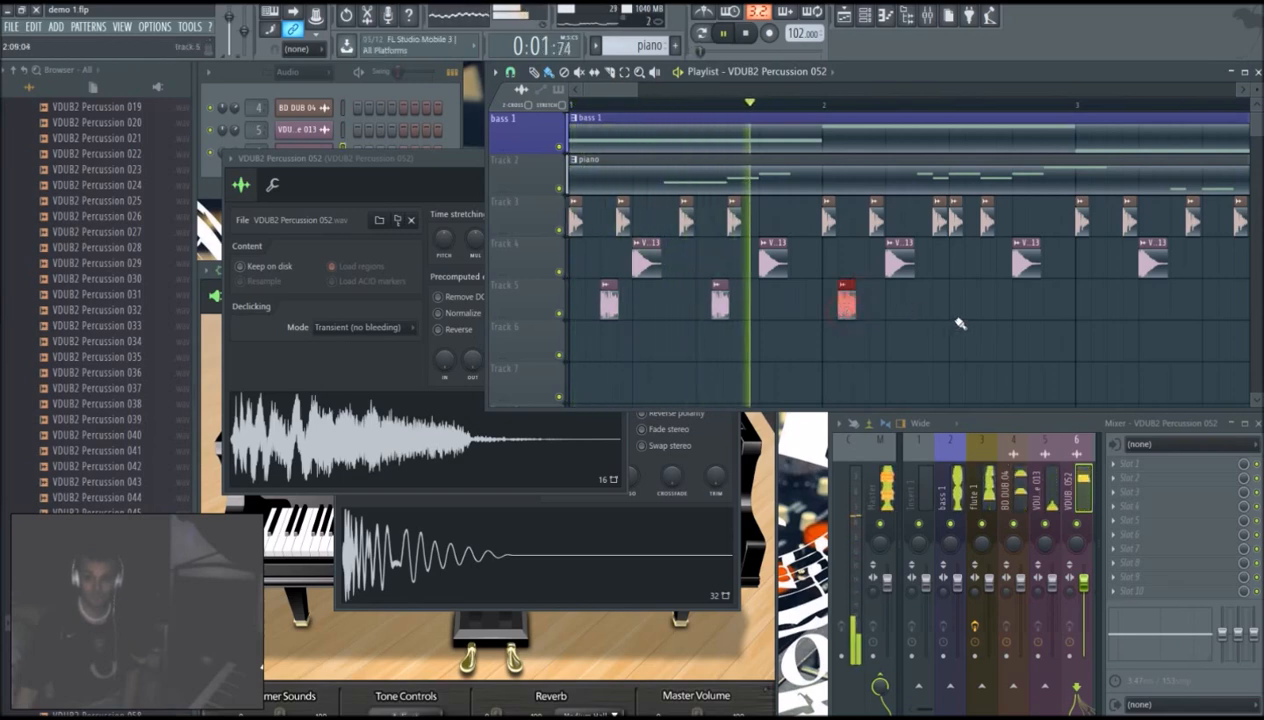
Step: Add a VDUB2 Percussion 052 clip at step 10 of bar 2 and duplicate the Track 5 clips into bars 3 and 4
click(978, 306)
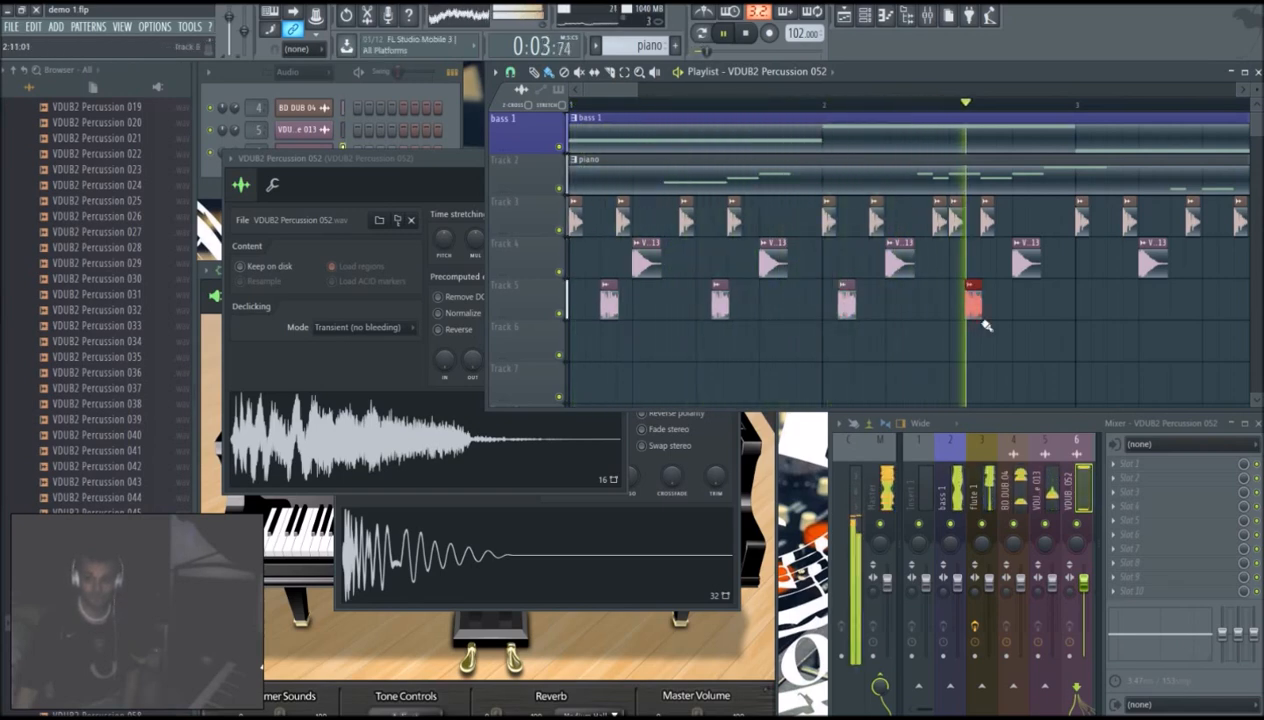
key(space)
drag(986, 316, 590, 284)
key(ctrl+b)
drag(1070, 329, 1112, 332)
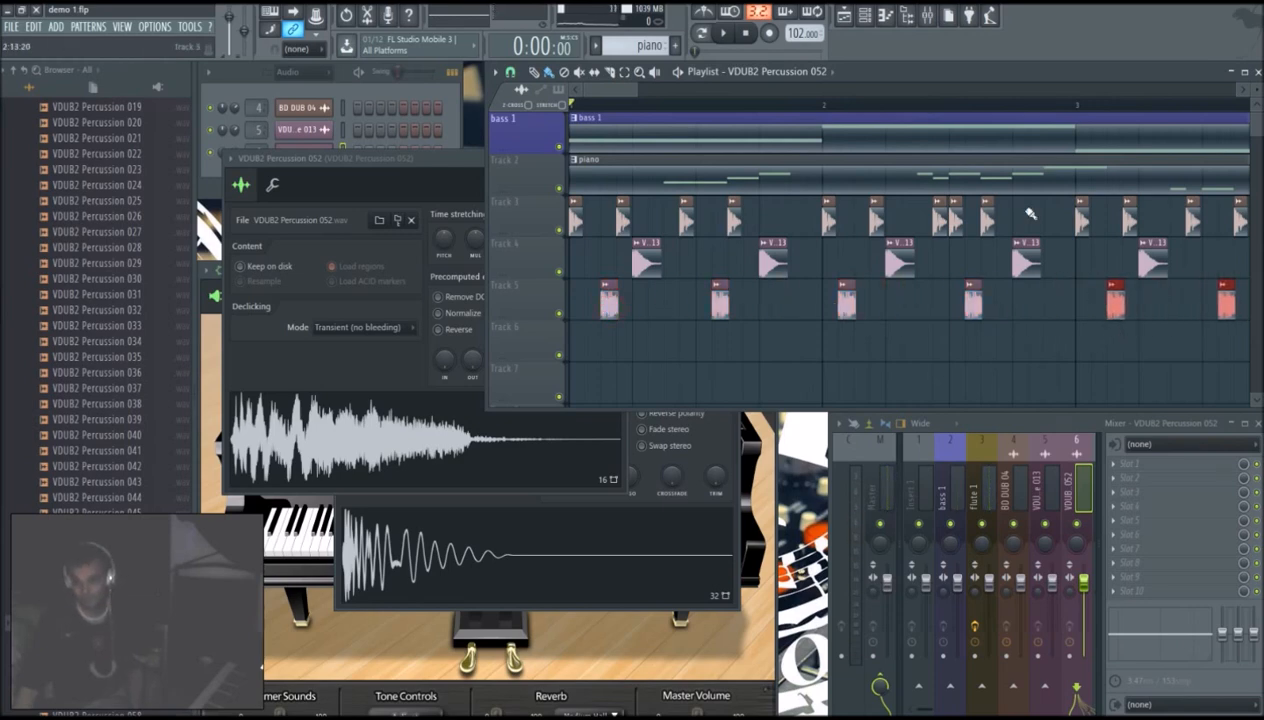
Step: Duplicate the eight Track 5 percussion clips of bars 1–4 into bars 5–8
drag(637, 90, 814, 90)
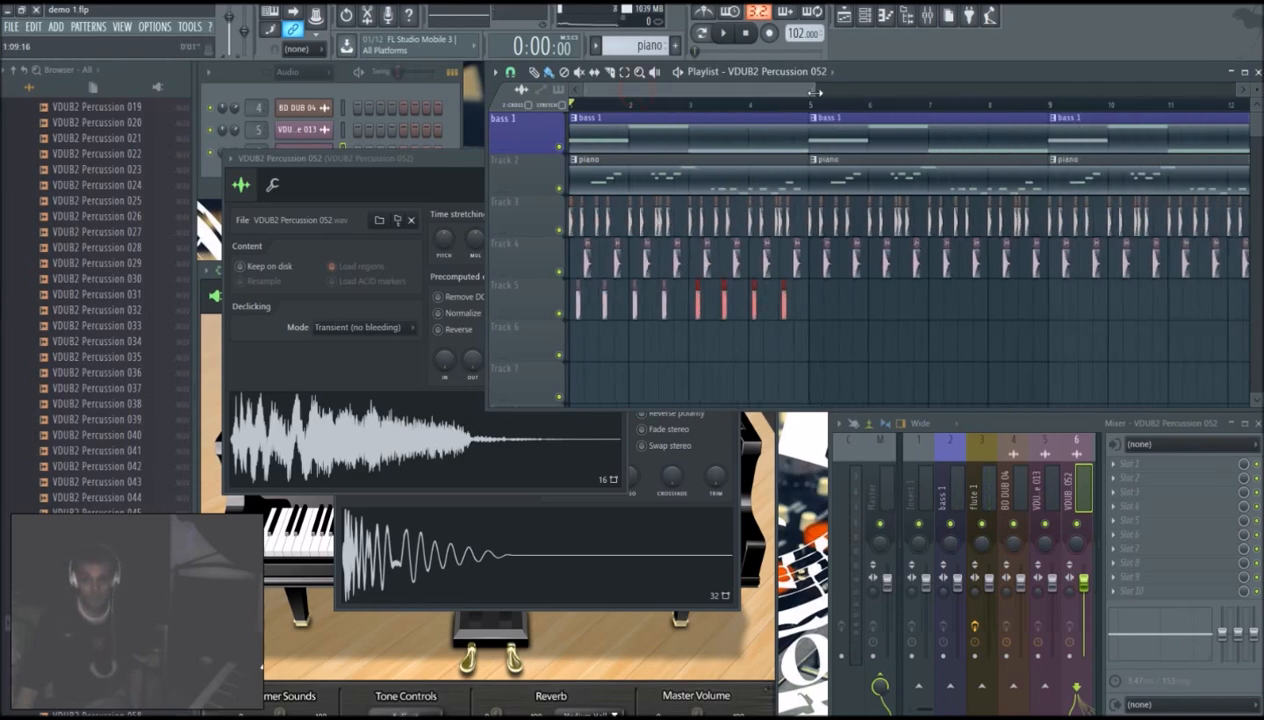
drag(808, 276, 528, 318)
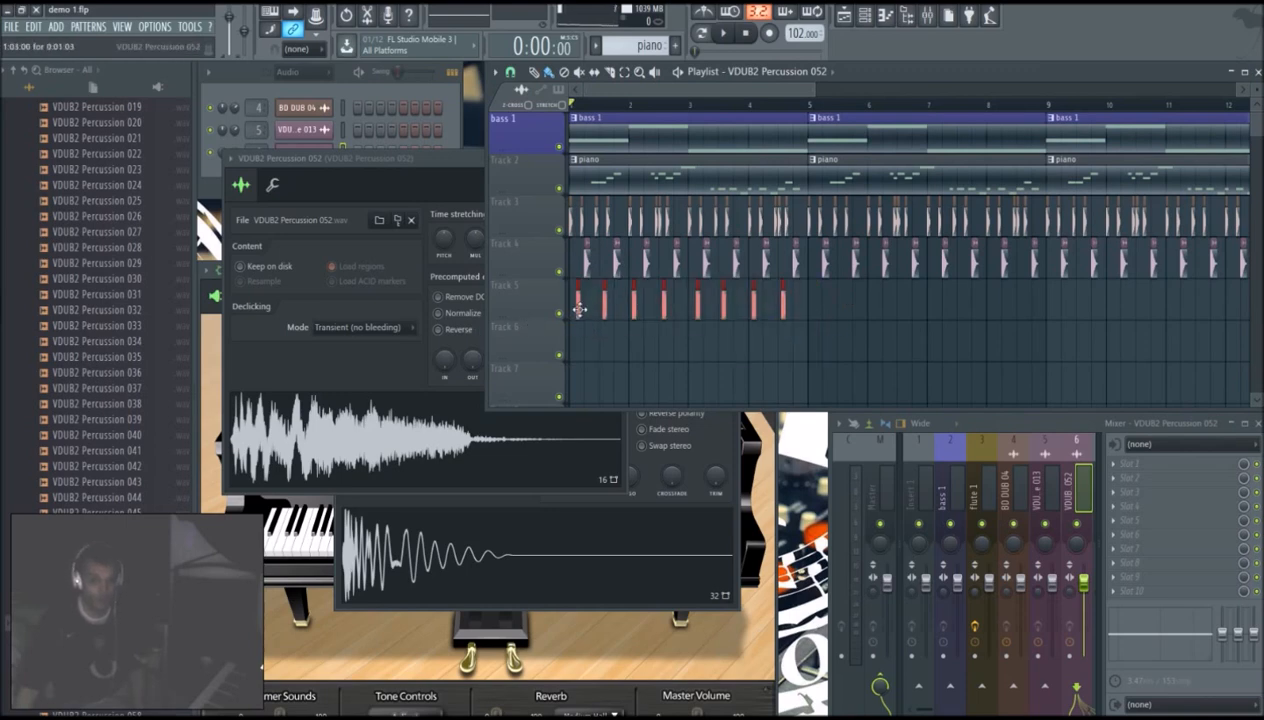
key(ctrl+b)
Step: Copy the Track 5 percussion clips of bars 1–8 into bars 9–16 and play back the arrangement
drag(1058, 282, 548, 310)
drag(822, 310, 936, 358)
drag(721, 93, 805, 91)
drag(718, 93, 497, 95)
key(space)
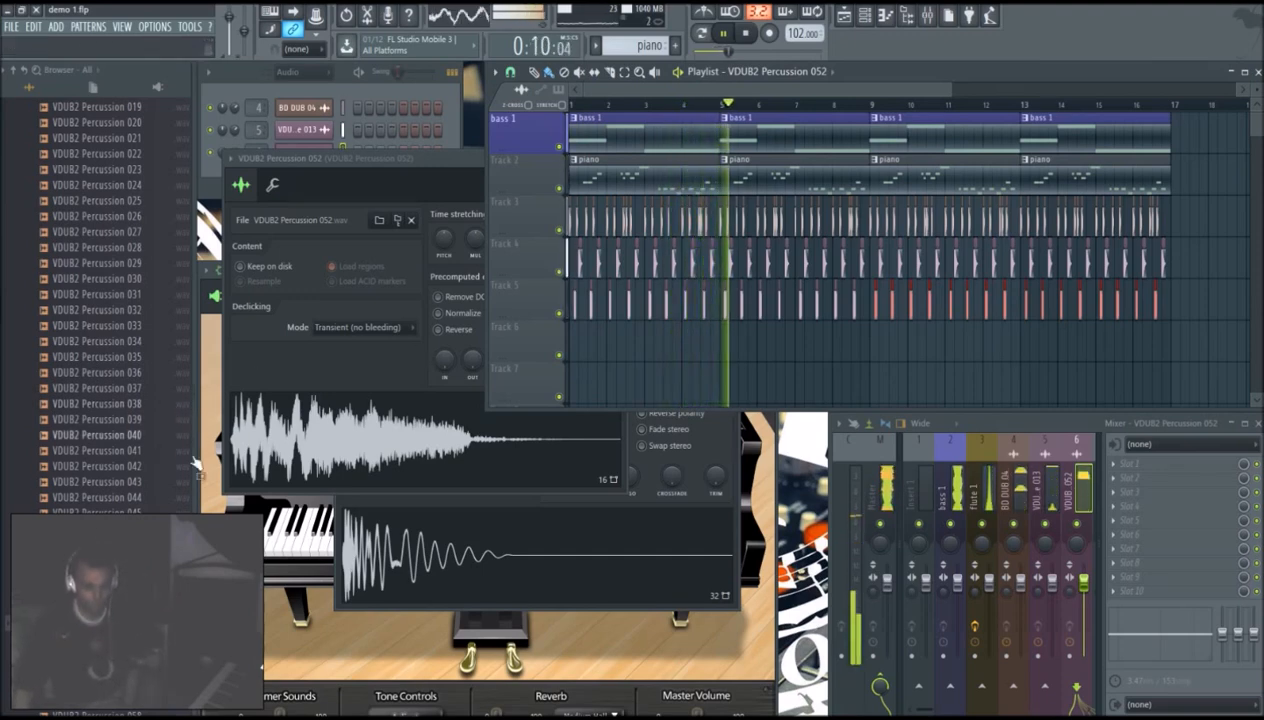
key(space)
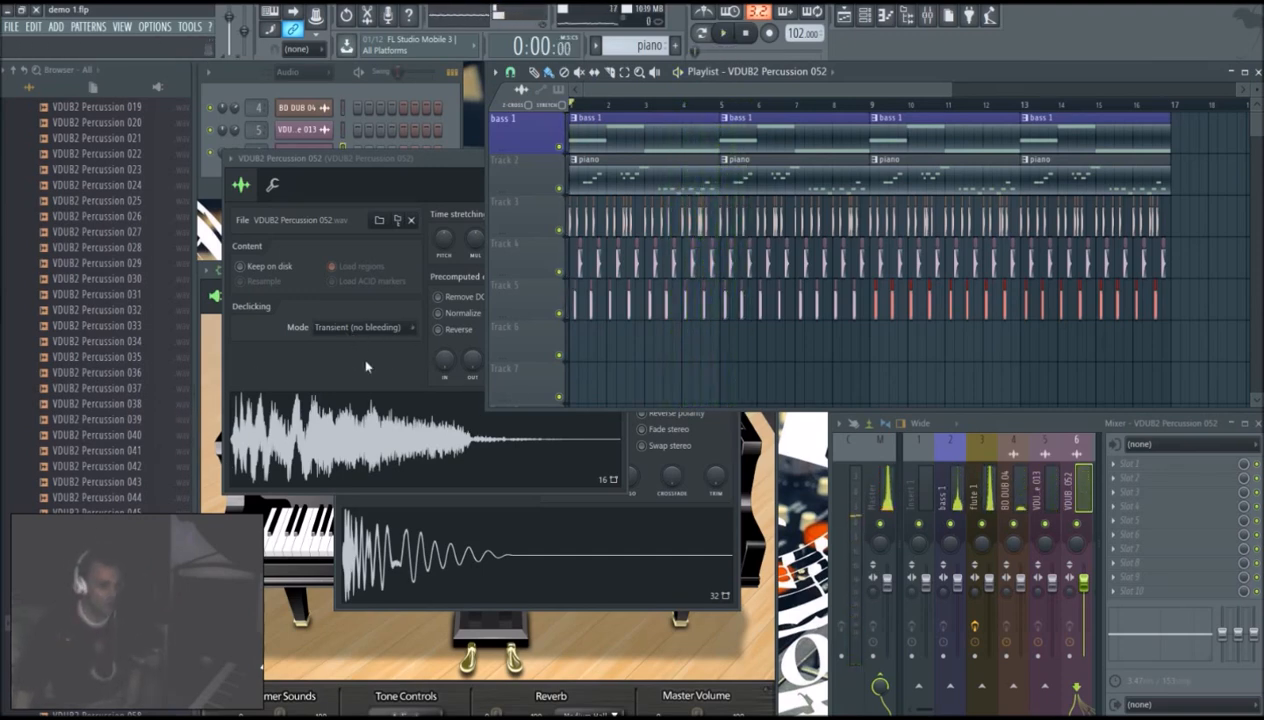
Step: Lower the VDUB2 Percussion 052 channel volume to 47% and audition it during playback
drag(442, 154, 422, 386)
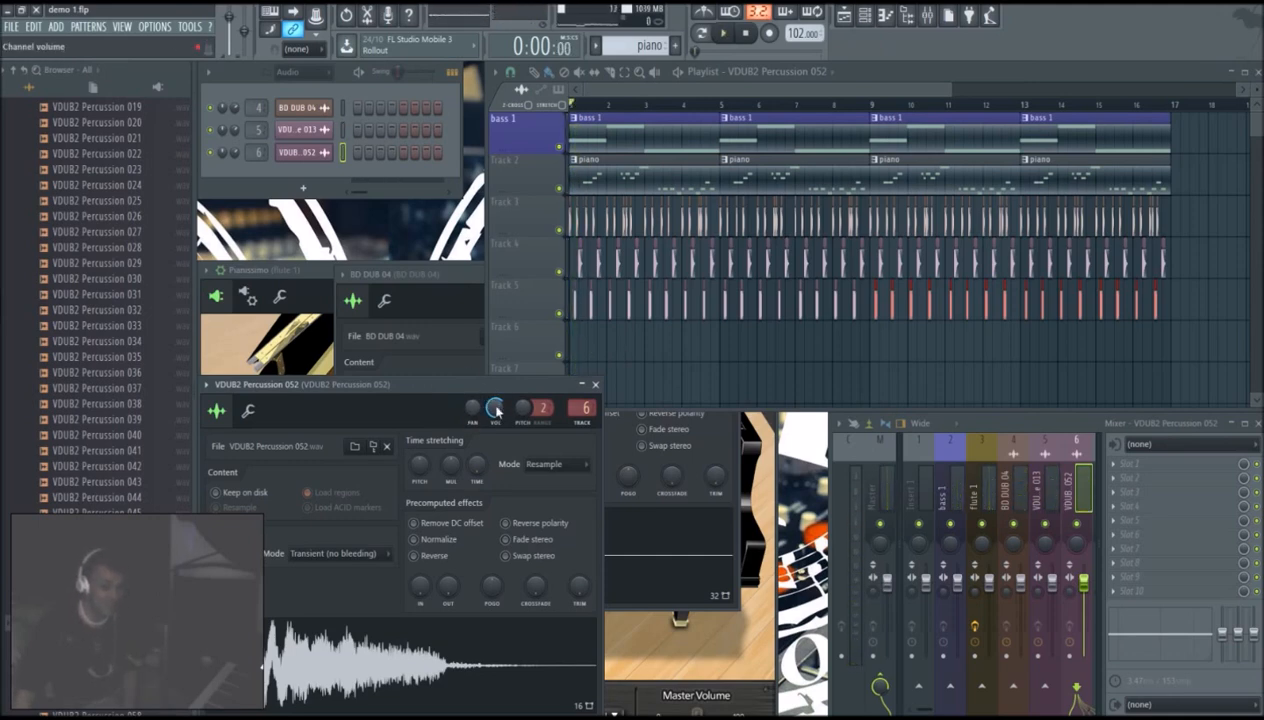
scroll(496, 410, down, 3)
key(space)
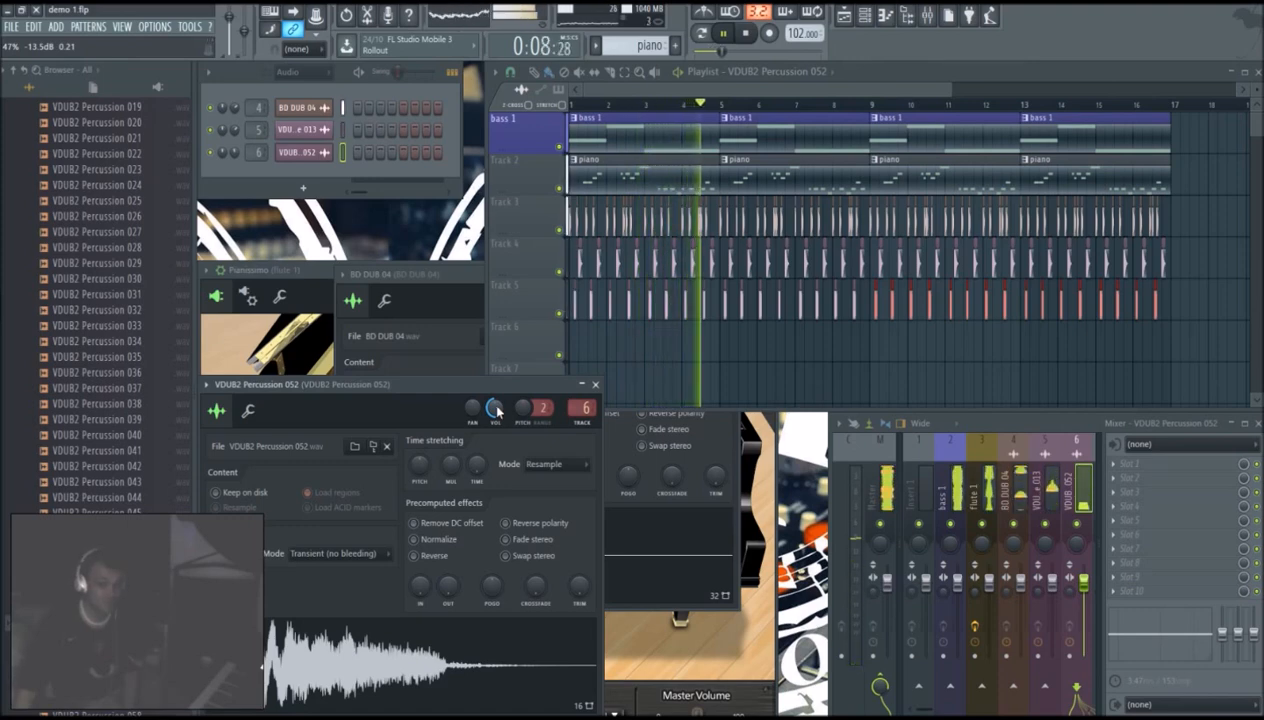
key(space)
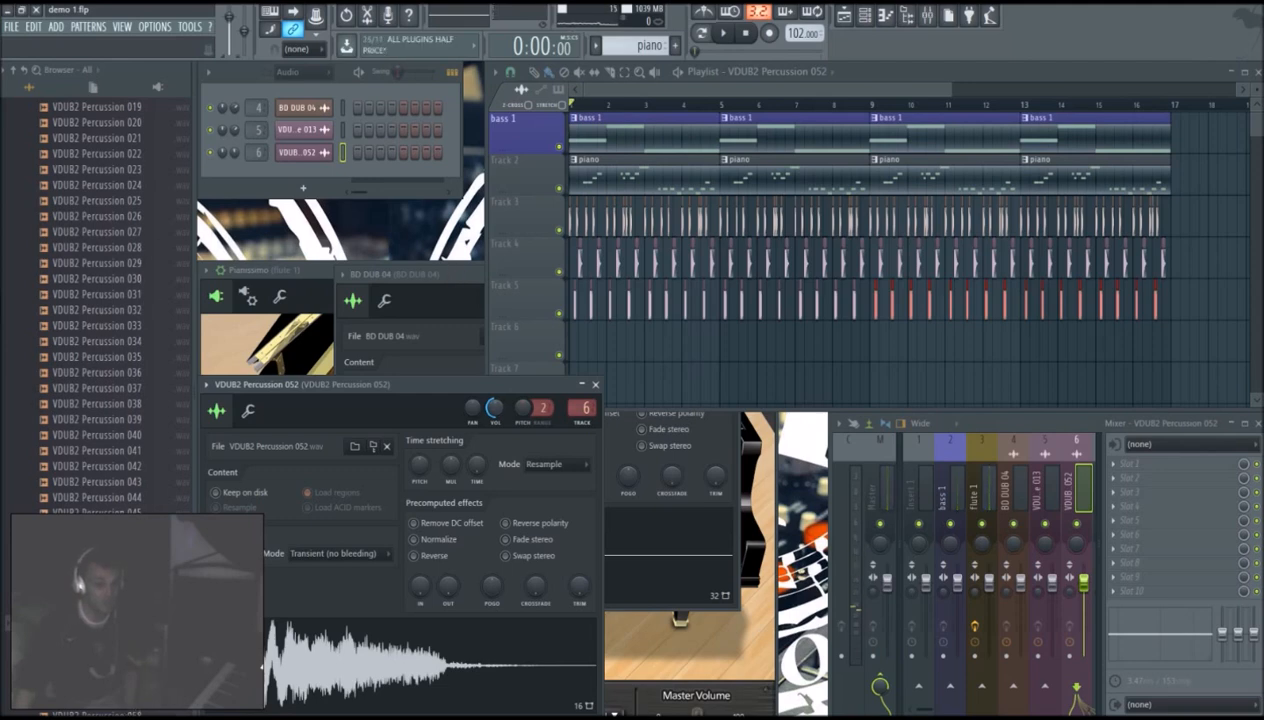
Step: Audition VDUB2 Percussion 073 in the sample library and place it on Track 6 in bar 1
scroll(100, 403, down, 6)
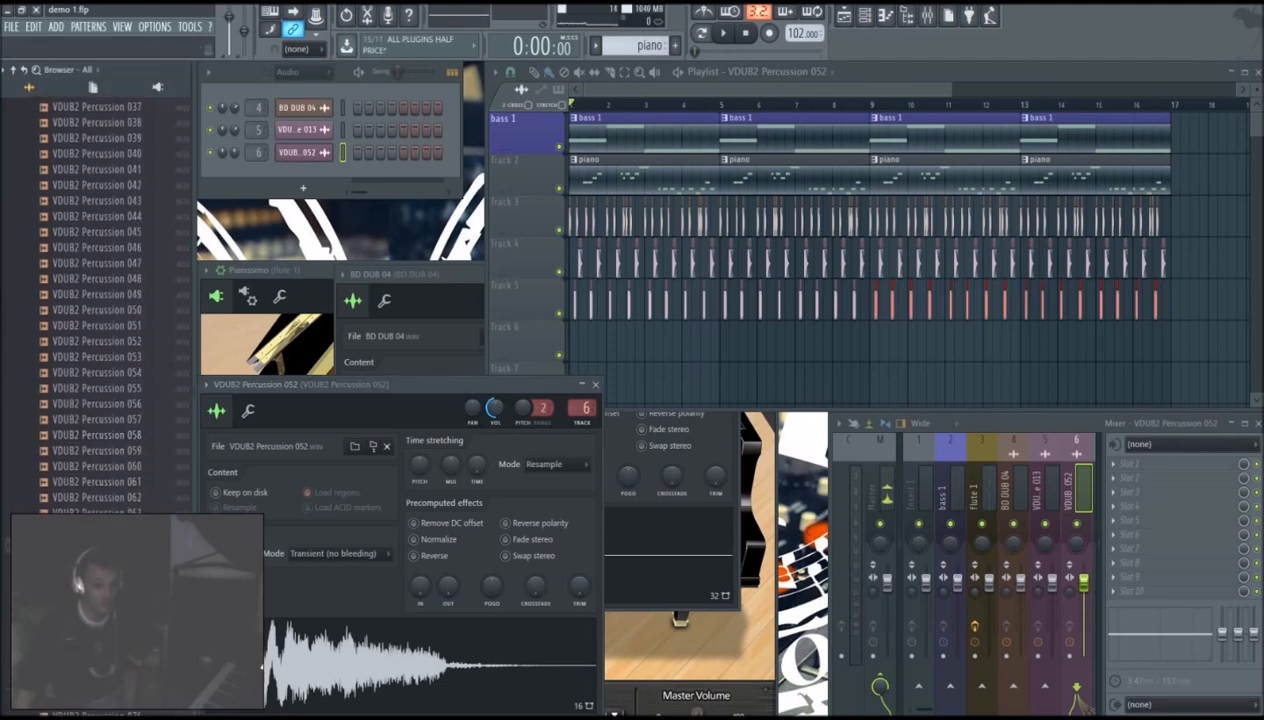
scroll(100, 400, down, 6)
click(113, 387)
click(121, 389)
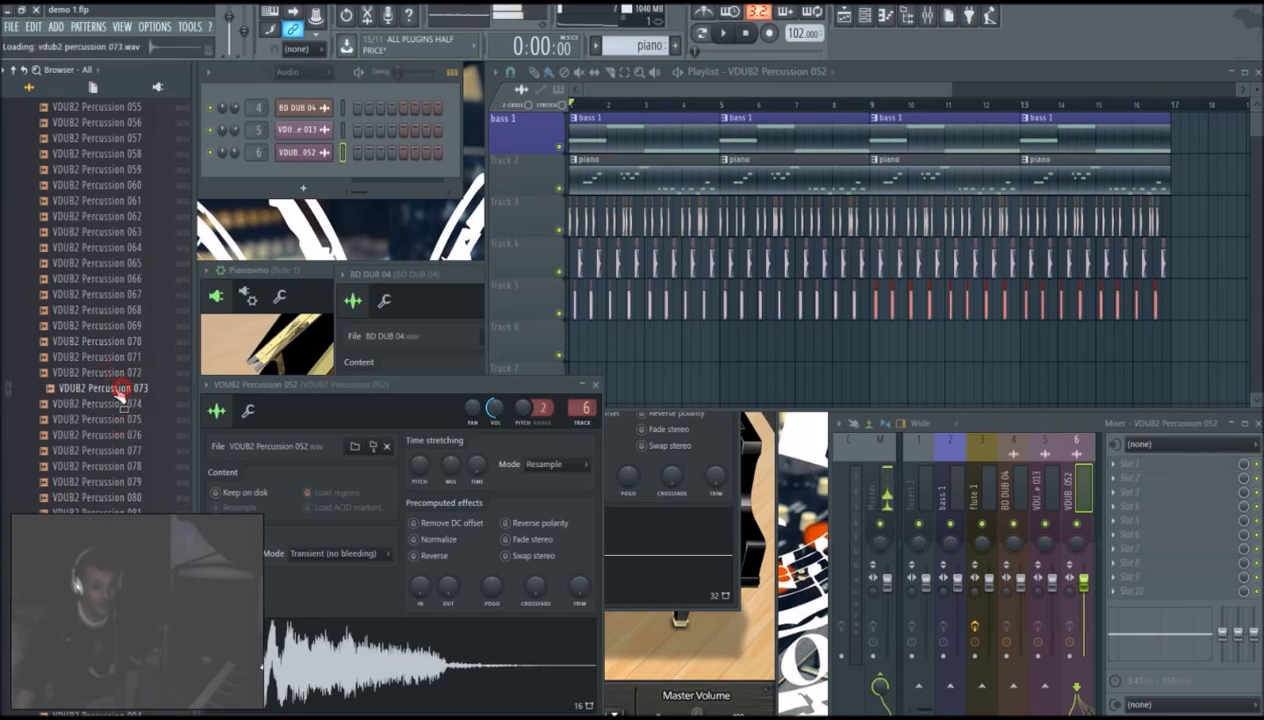
drag(618, 345, 582, 345)
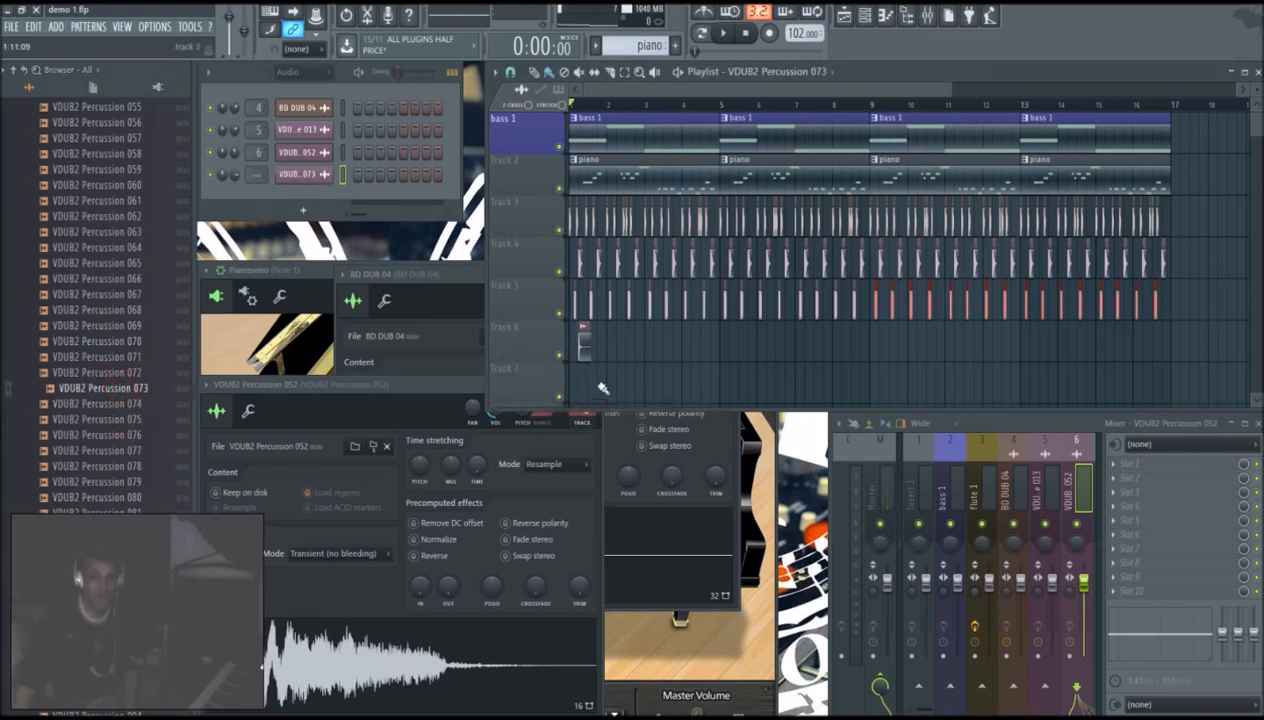
Step: Lower the VDUB2 Percussion 073 channel volume to 52% and route the channel to mixer track 7
drag(235, 175, 235, 187)
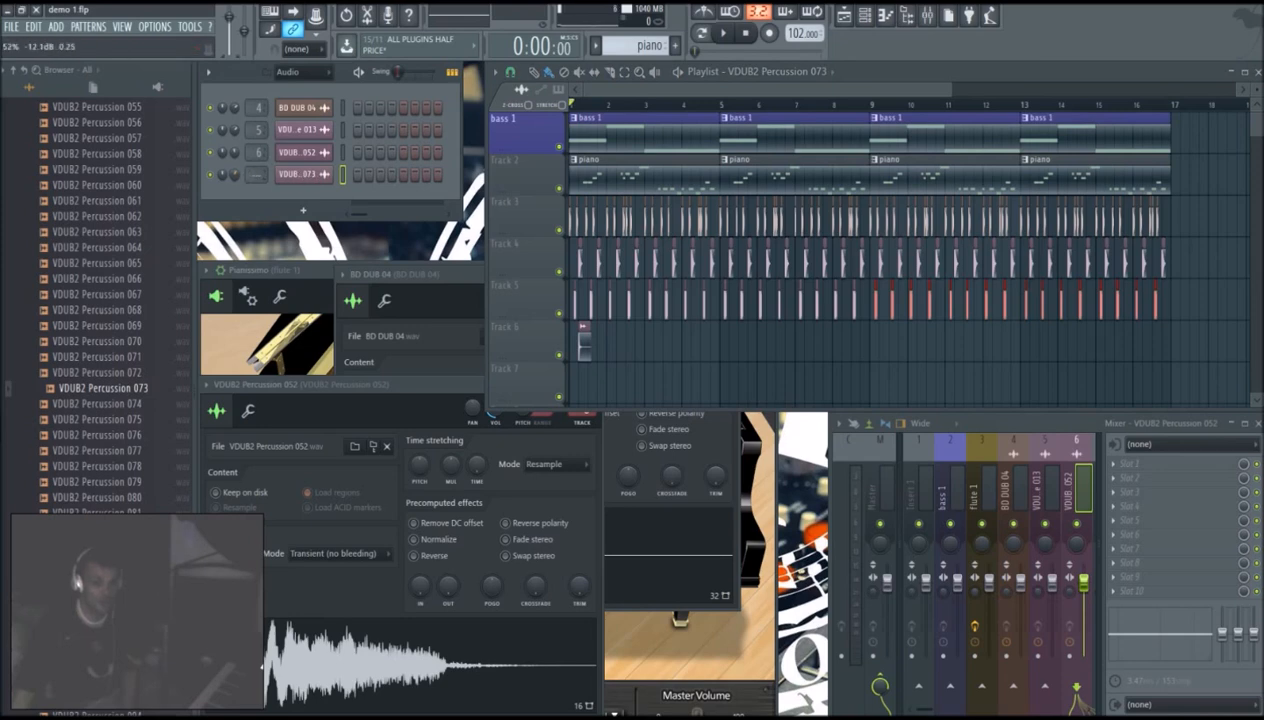
click(301, 175)
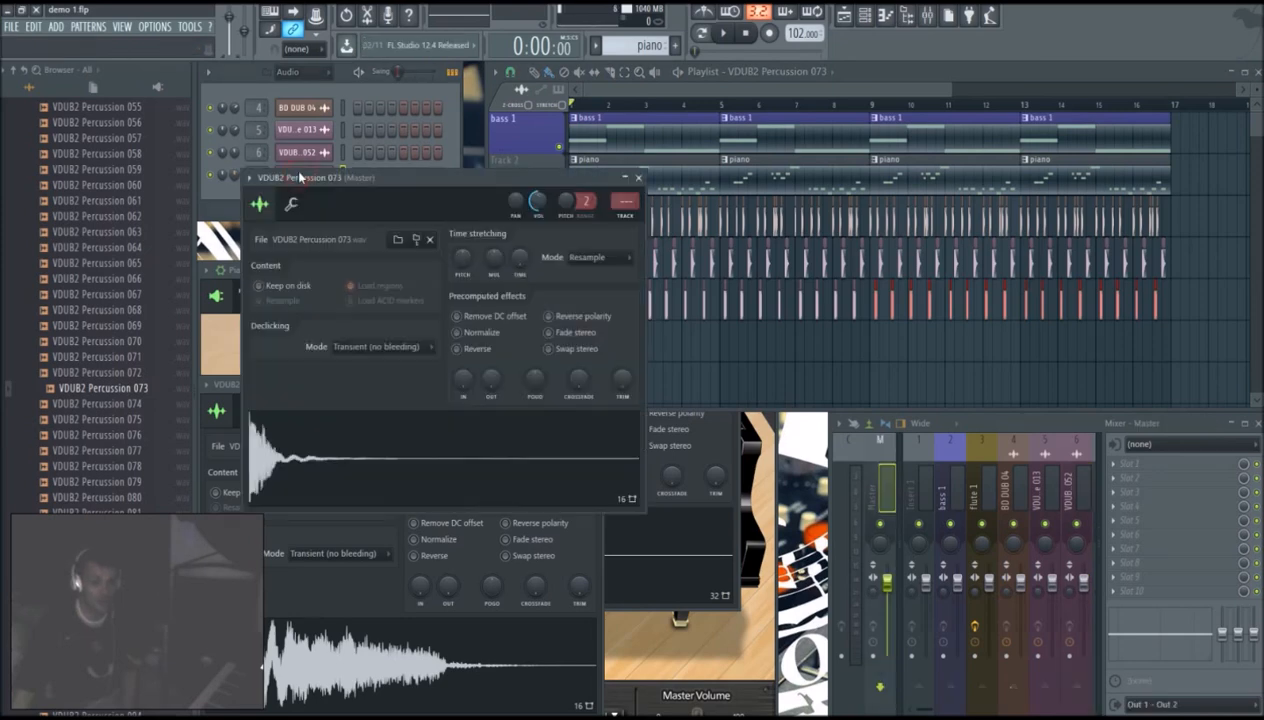
click(630, 217)
click(640, 178)
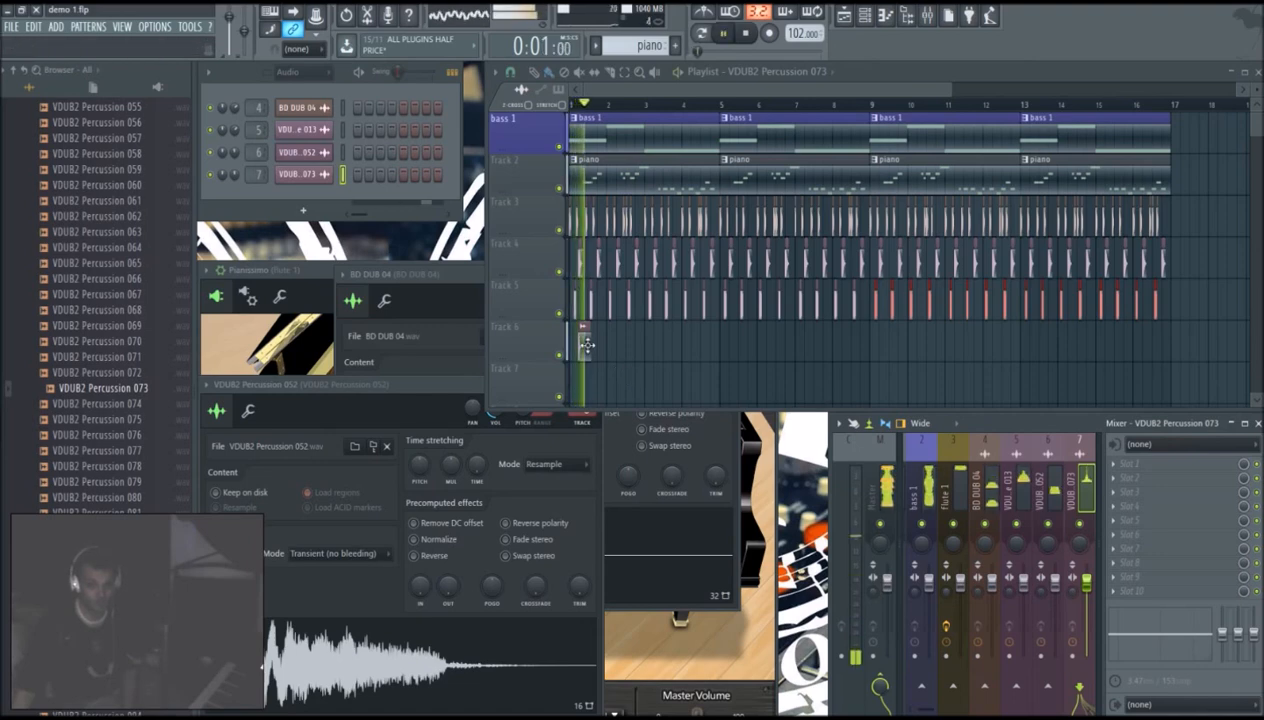
Step: Shorten the VDUB2 Percussion 073 clip on Track 6 and move it to step 2 of bar 1
drag(587, 345, 592, 355)
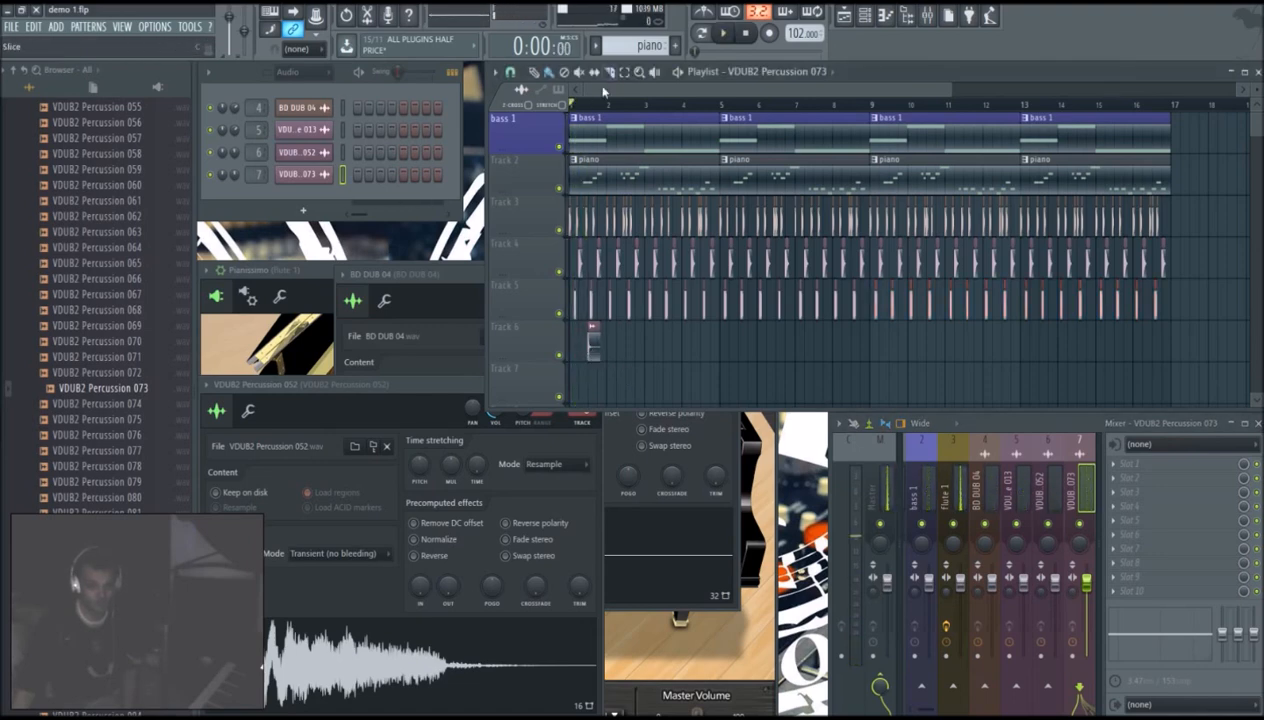
scroll(592, 105, up, 7)
drag(604, 91, 592, 91)
drag(802, 343, 756, 357)
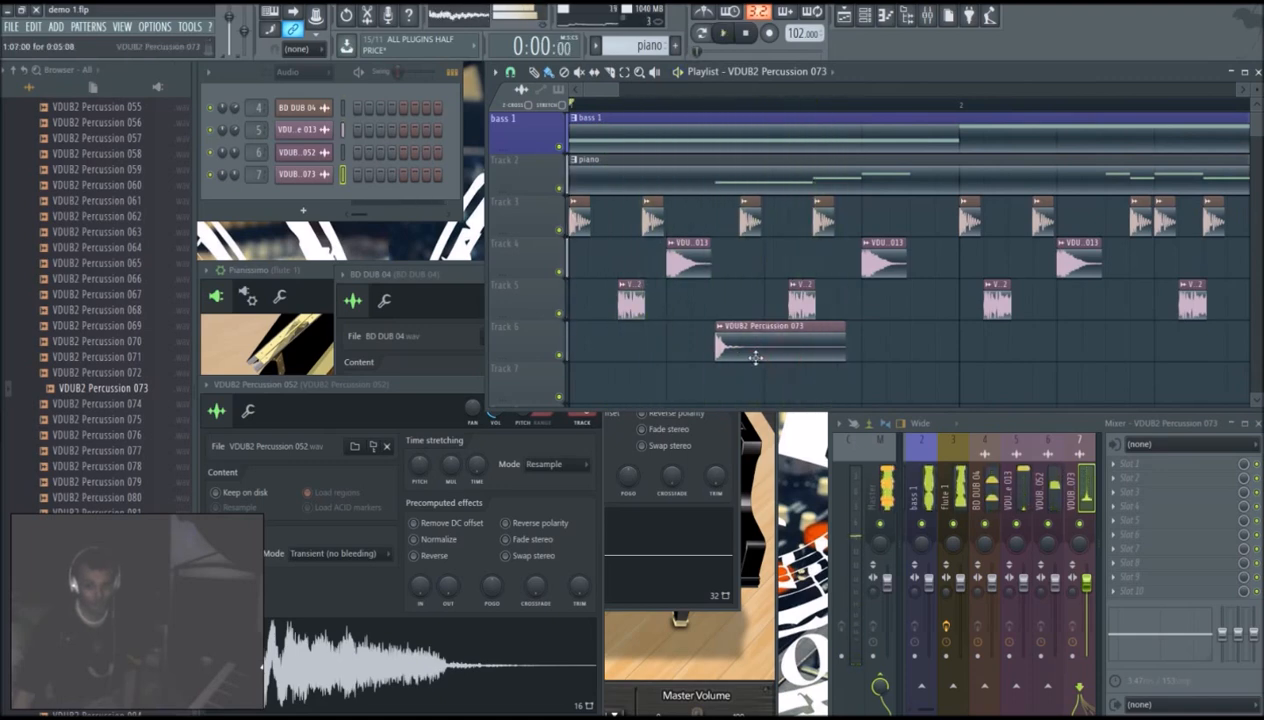
drag(844, 348, 735, 381)
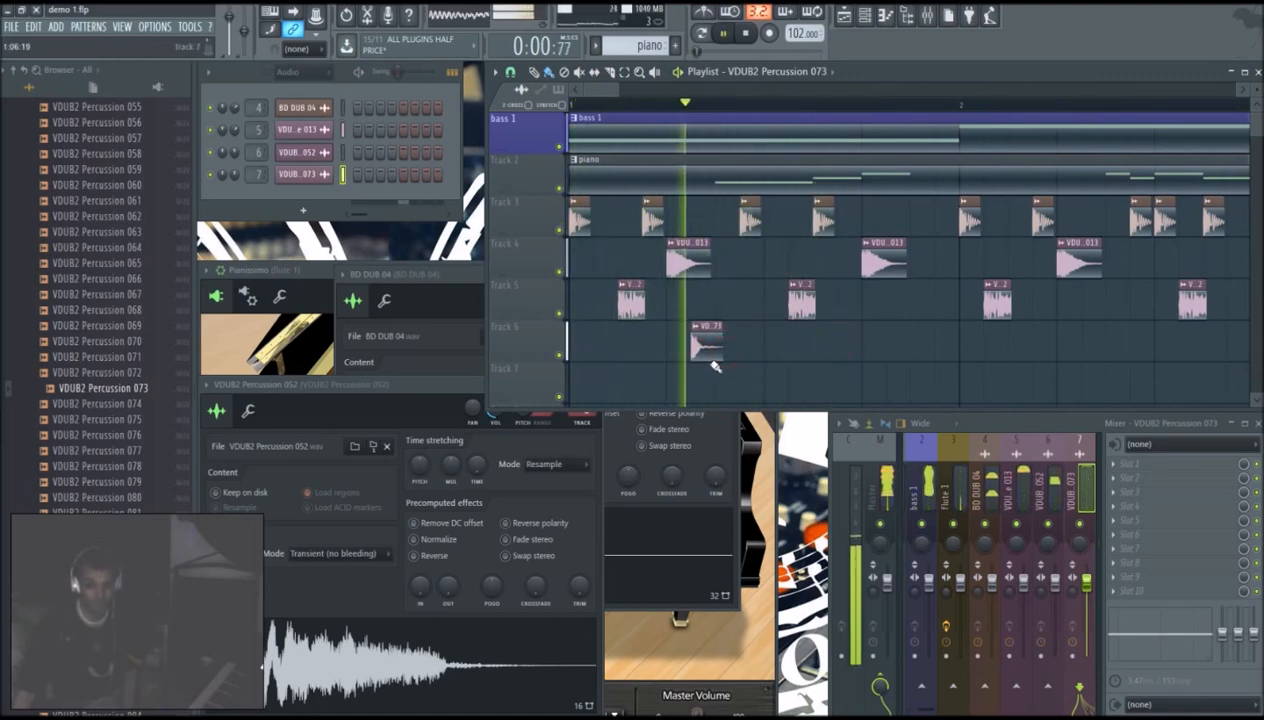
drag(707, 349, 612, 355)
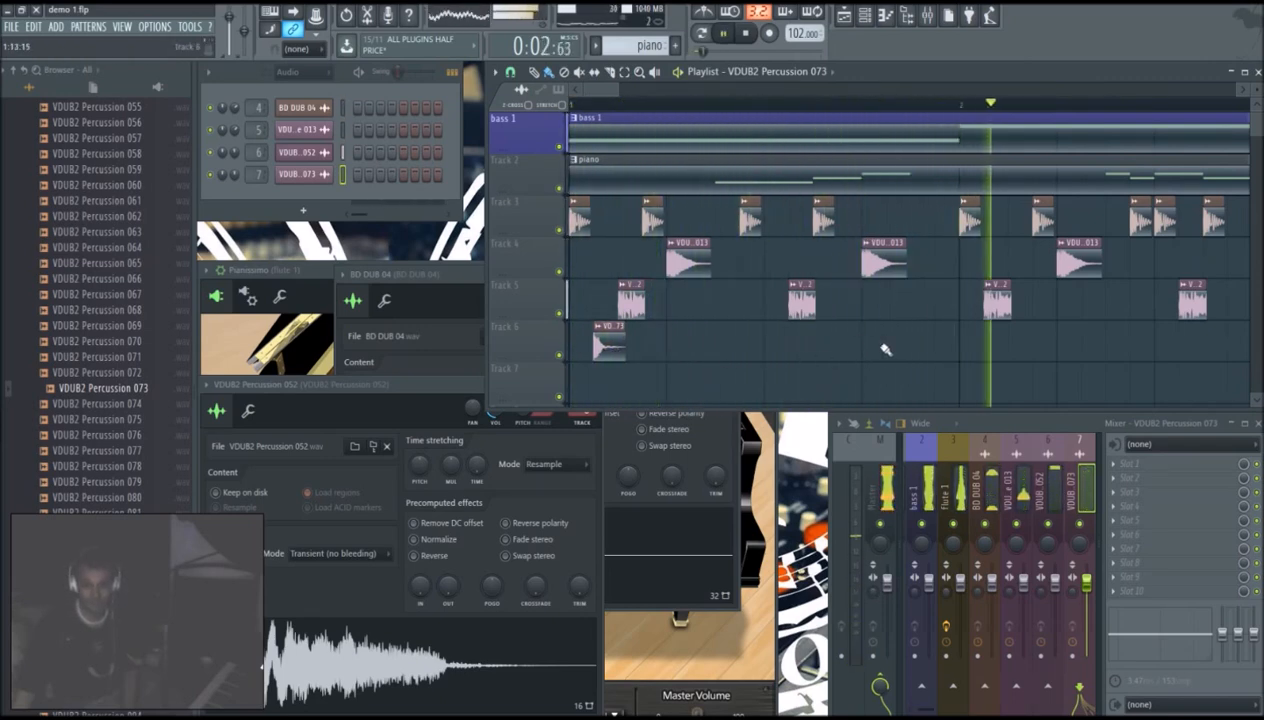
Step: Add a second VDUB2 Percussion 073 clip at step 15 of bar 1 on Track 6, checking playback, and shorten both clips
click(948, 358)
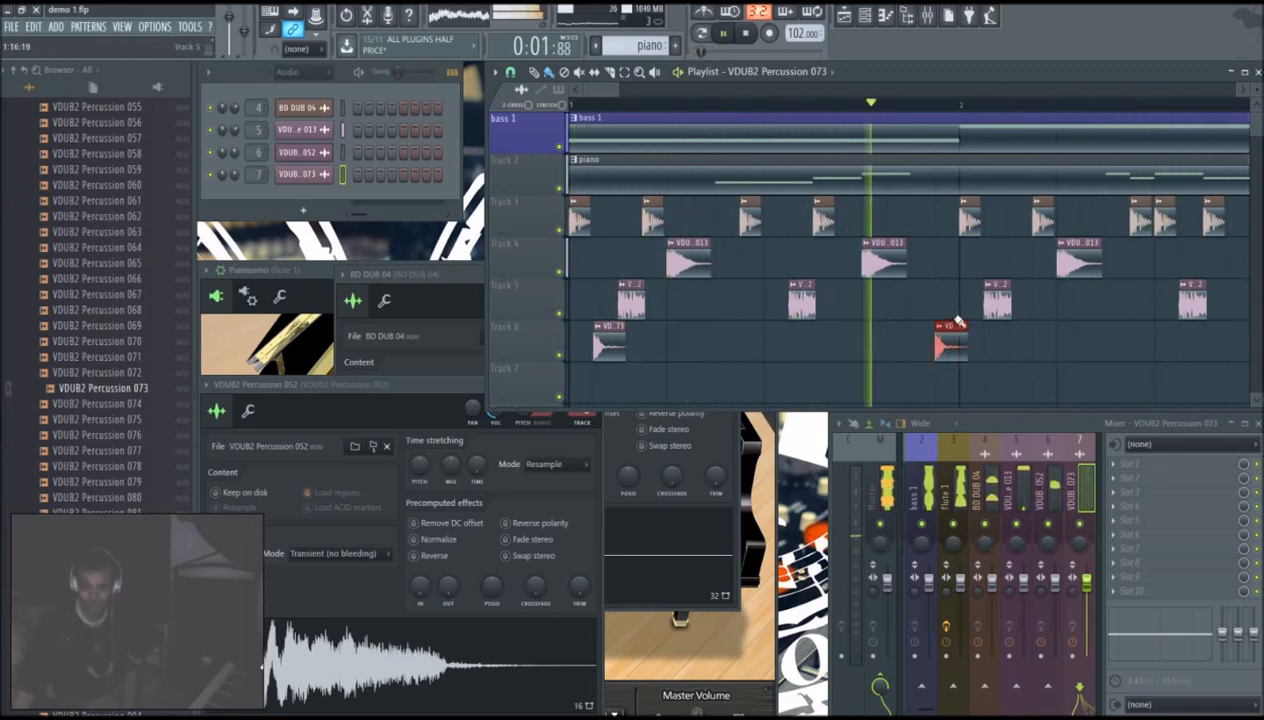
key(space)
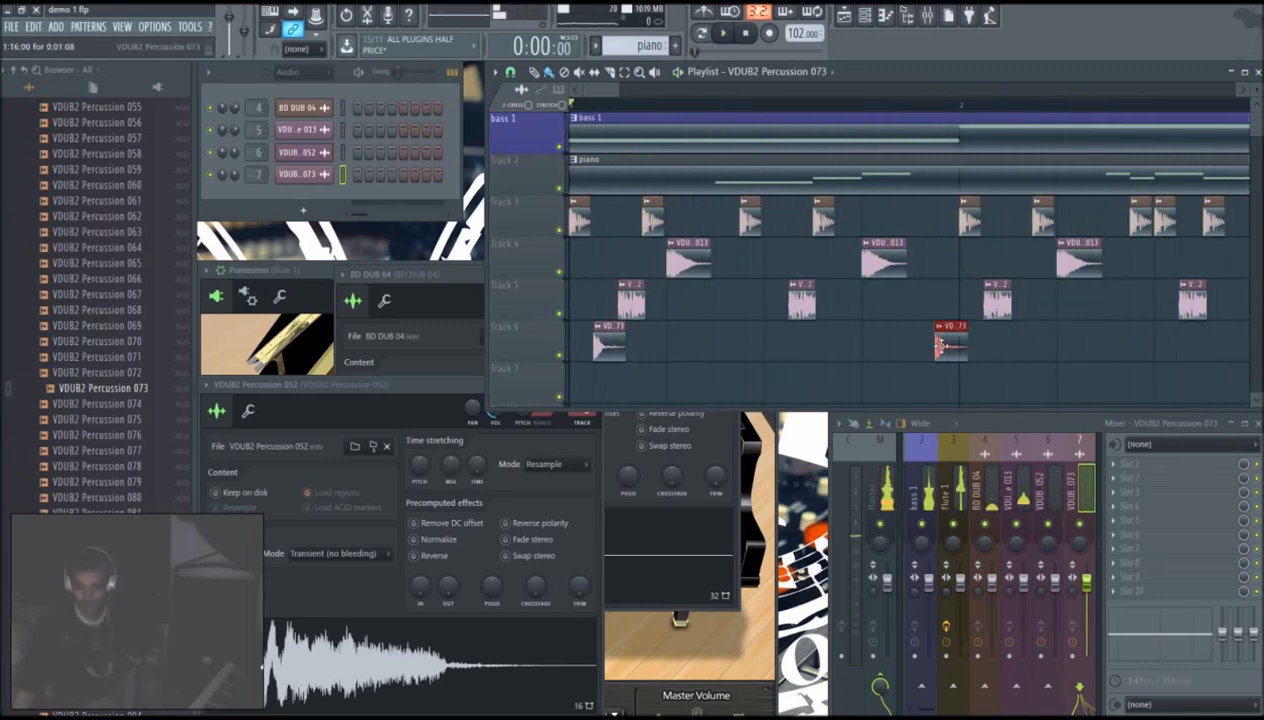
key(space)
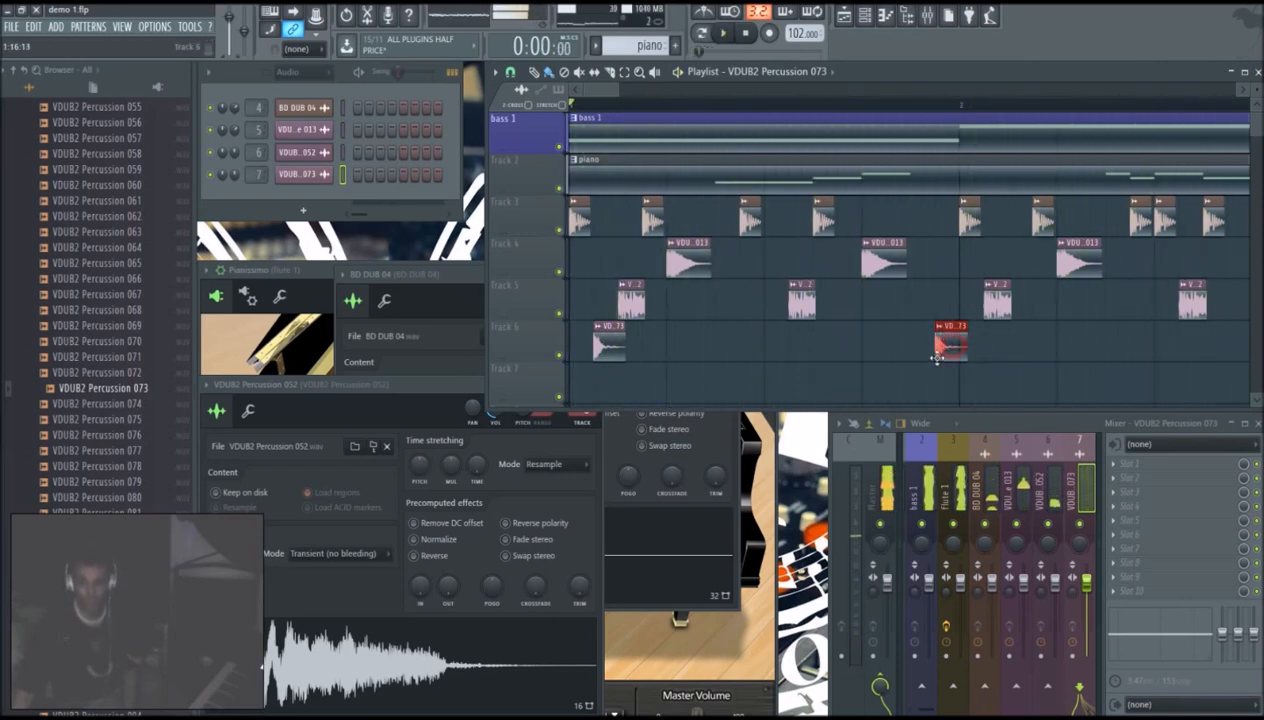
drag(957, 340, 932, 360)
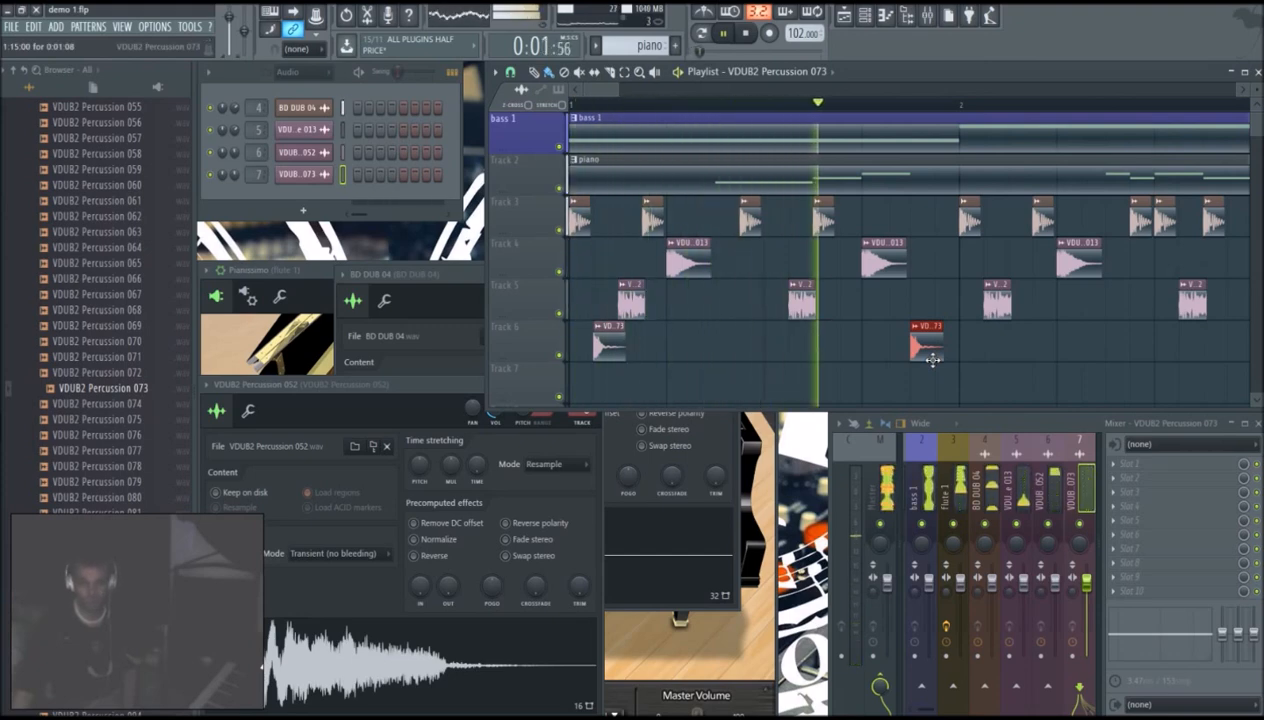
key(space)
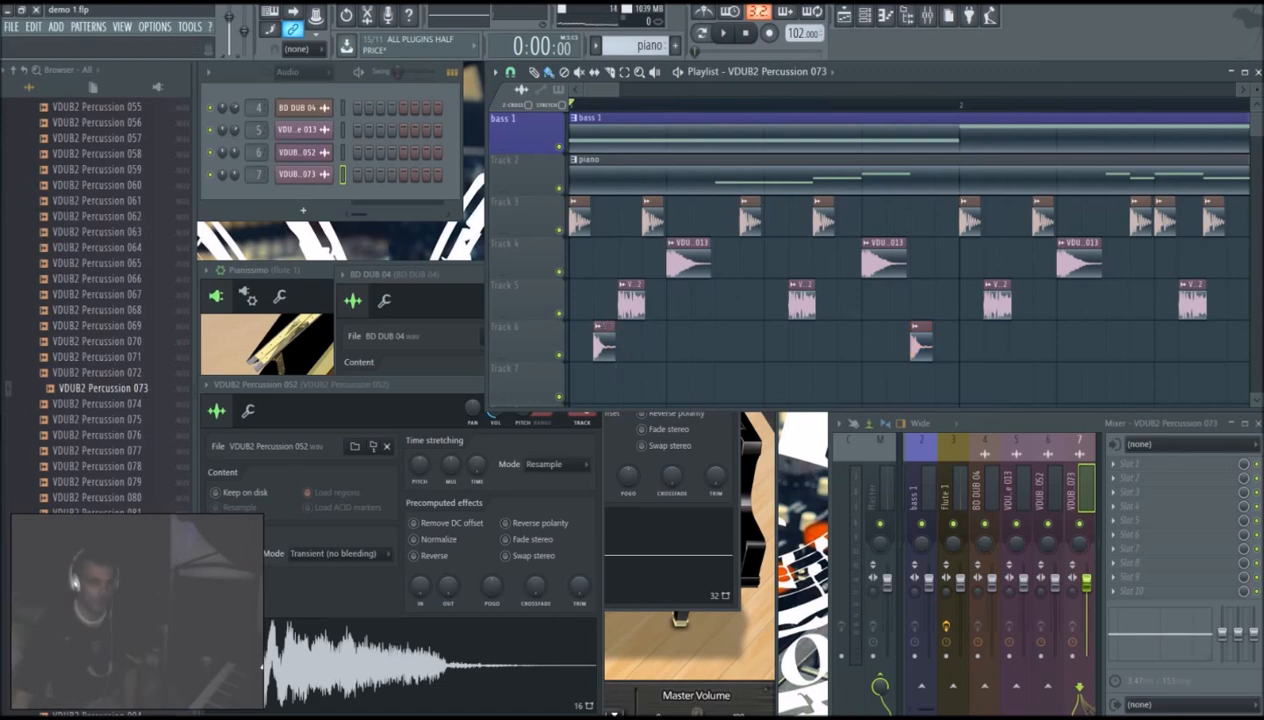
Step: Replace the sample in the VDUB2 Percussion 073 channel with VDUB2 Percussion 082
click(100, 590)
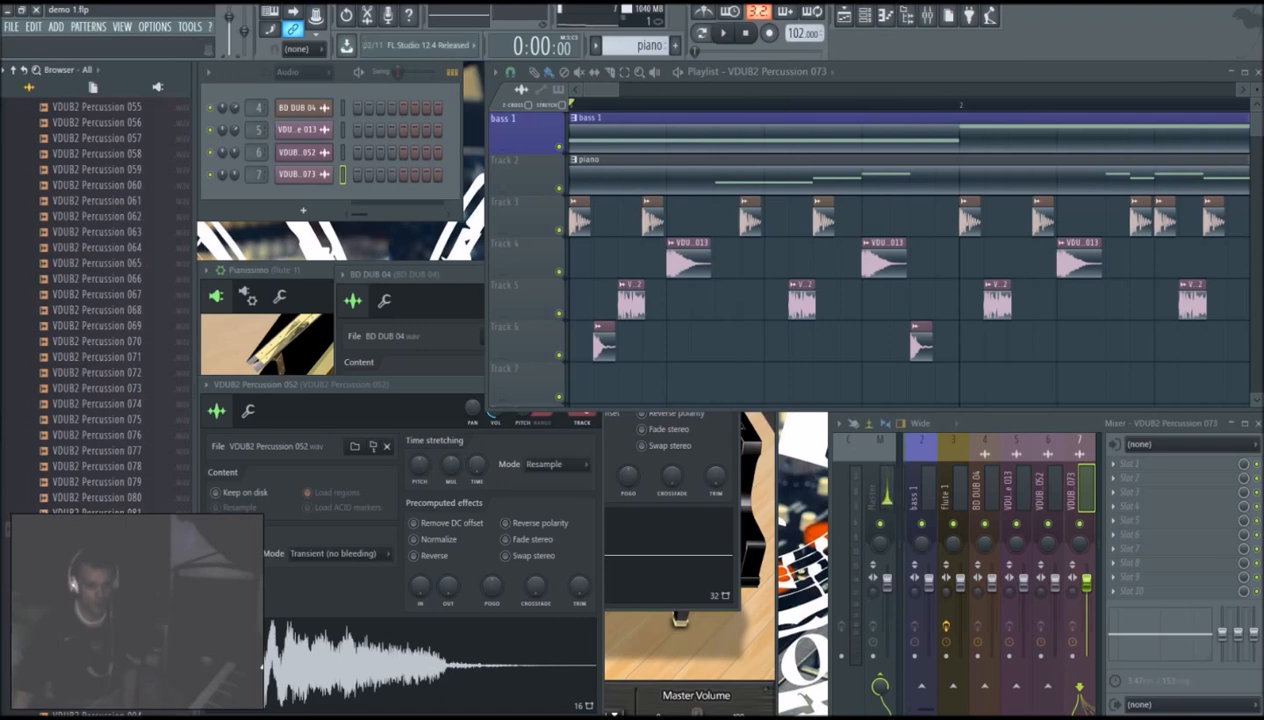
drag(97, 529, 326, 175)
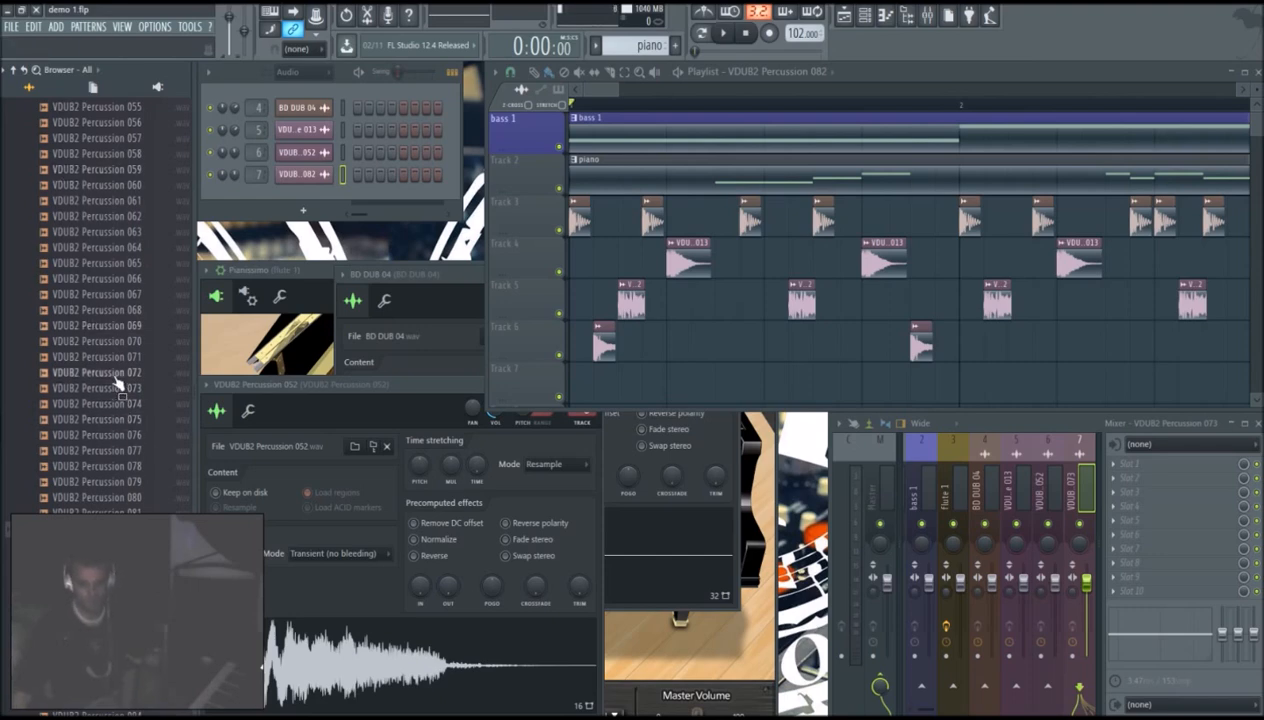
Step: Audition the VDUB2 Percussion samples one after another, starting from 015
scroll(115, 340, up, 15)
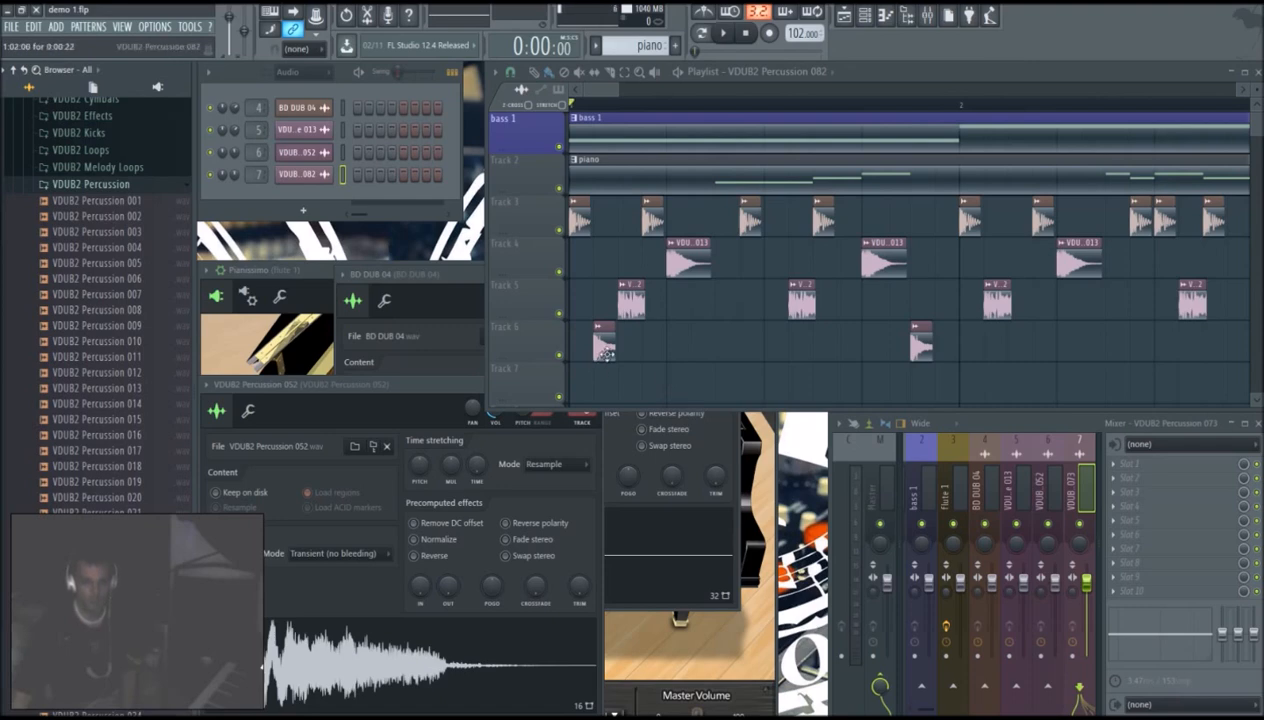
click(95, 419)
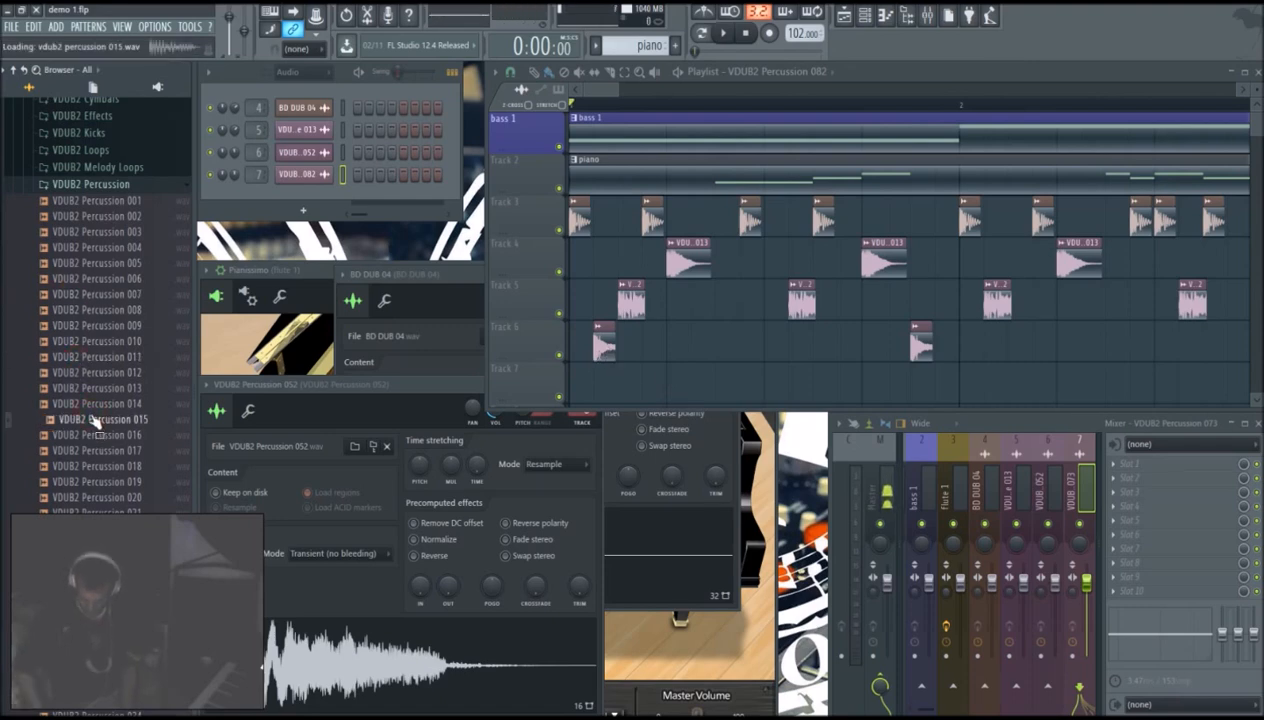
key(Down)
key(Down)
key(Down)
key(Down)
key(Down)
key(Down)
key(Down)
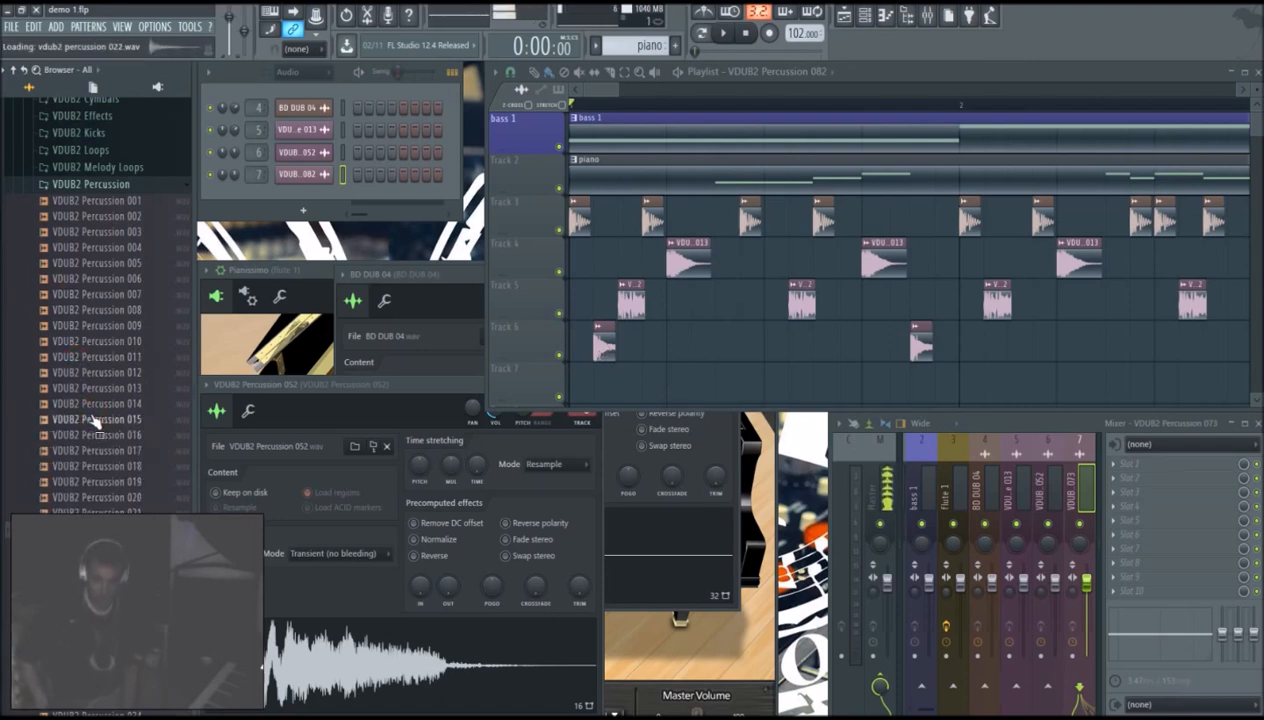
key(Down)
key(Down)
key(Down)
key(Down)
key(Down)
key(Down)
key(Down)
key(Down)
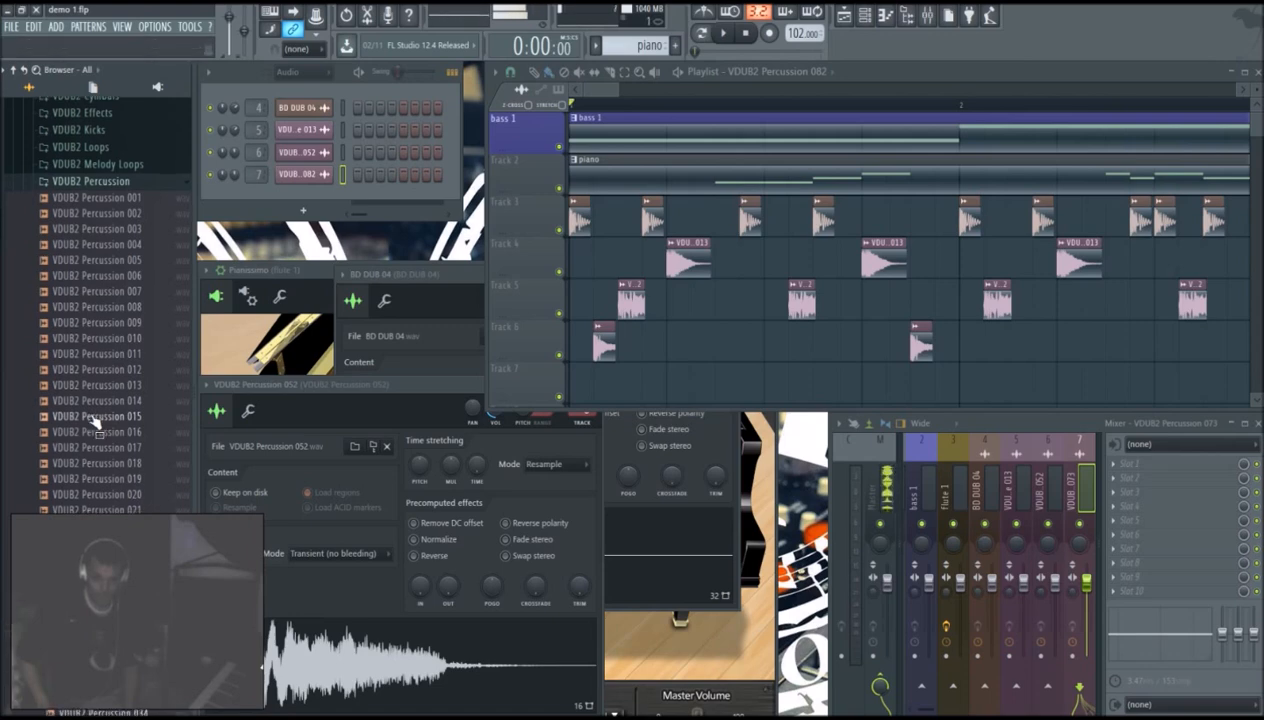
Step: Audition the VDUB2 Percussion folder sample by sample, starting over from 001 and continuing past 035
scroll(92, 420, up, 5)
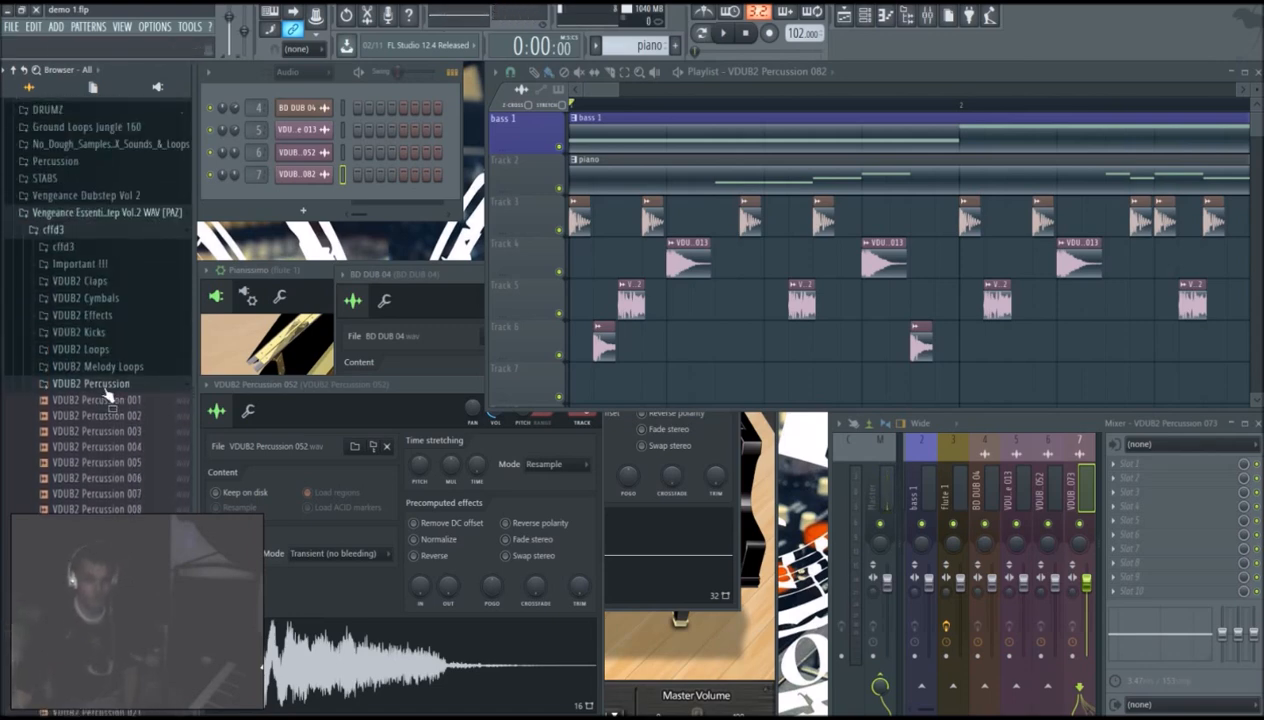
click(106, 401)
key(Down)
key(Down)
key(Down)
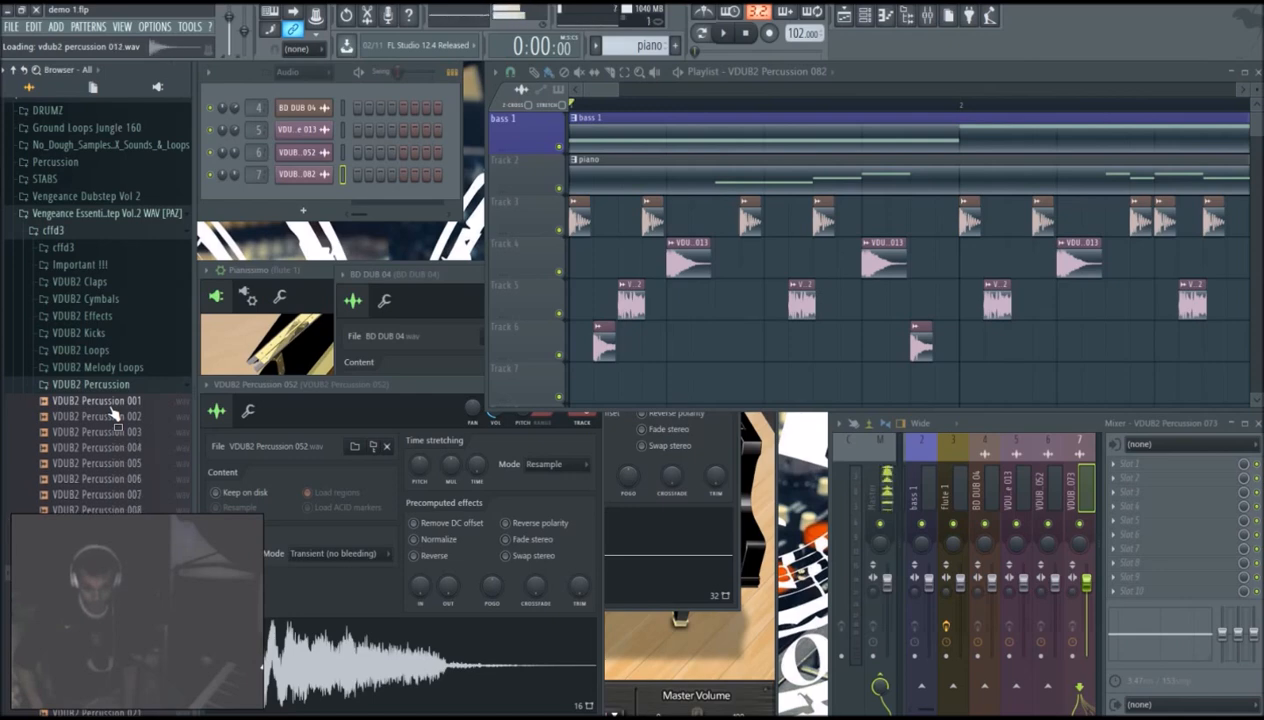
key(Down)
key(Down)
key(Down)
key(Down)
key(Down)
key(Down)
key(Down)
key(Down)
key(Down)
key(Down)
key(Down)
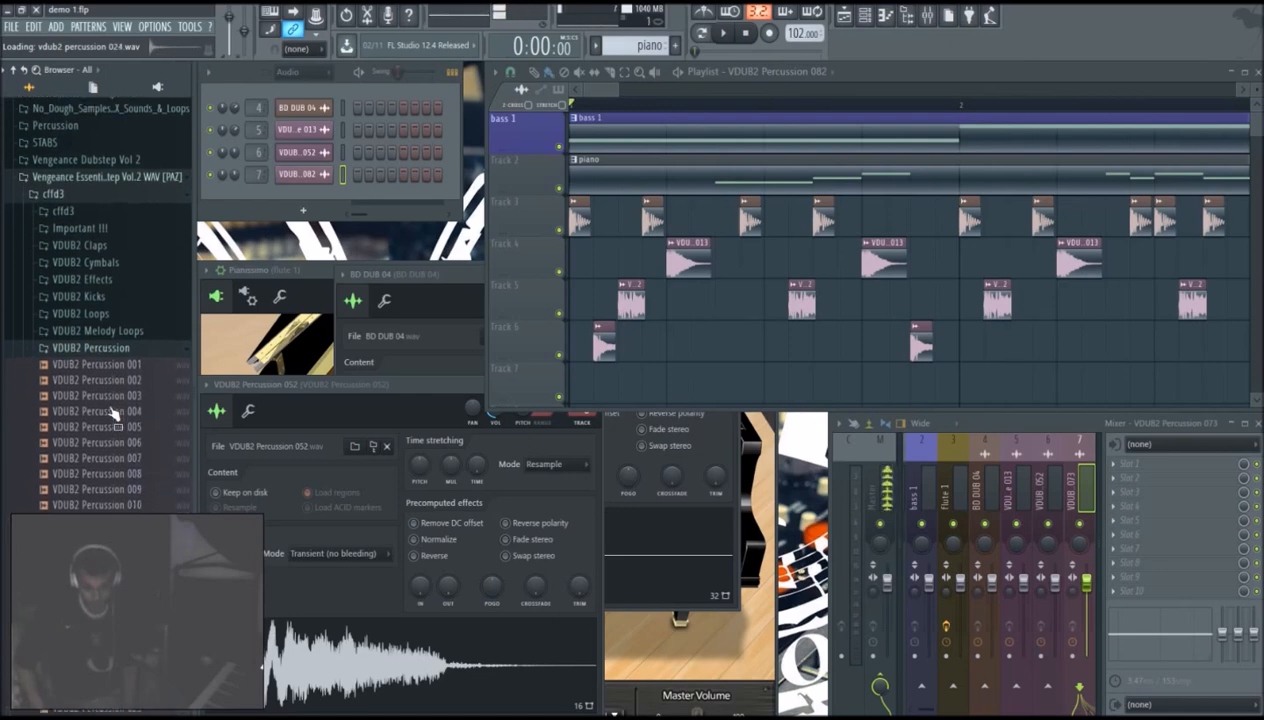
key(Down)
key(Down)
key(Down)
key(Down)
key(Down)
key(Down)
key(Down)
key(Down)
key(Down)
key(Down)
key(Down)
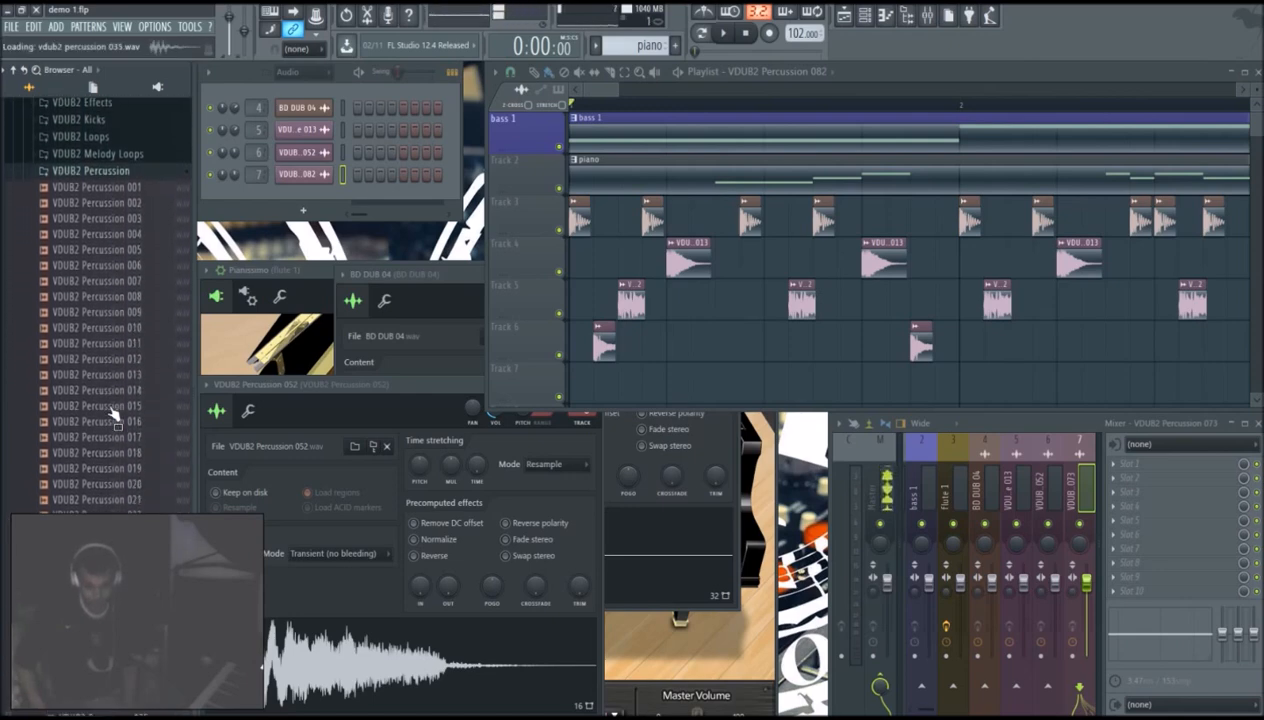
key(Down)
key(Down)
key(Down)
key(Down)
key(Down)
key(Down)
key(Down)
key(Down)
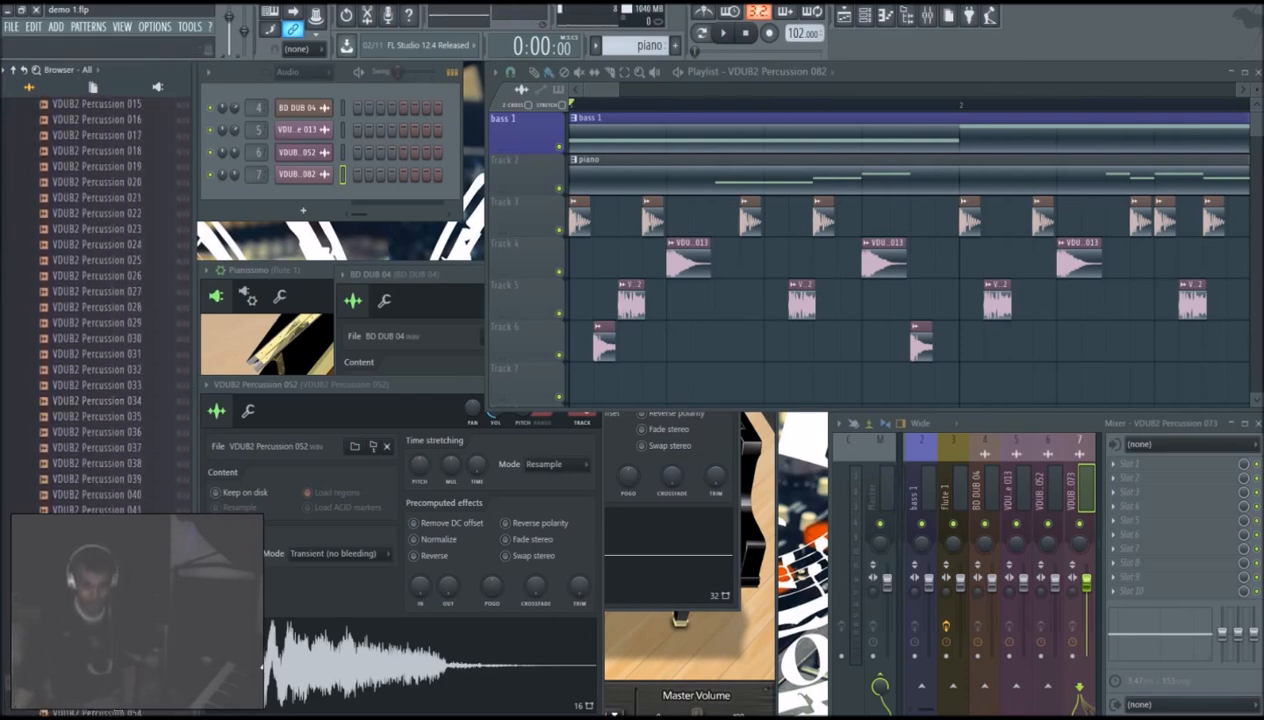
Step: Replace the sample in the VDUB2 Percussion 082 channel with VDUB2 Percussion 052 and check it in playback
drag(97, 681, 322, 174)
scroll(100, 340, up, 6)
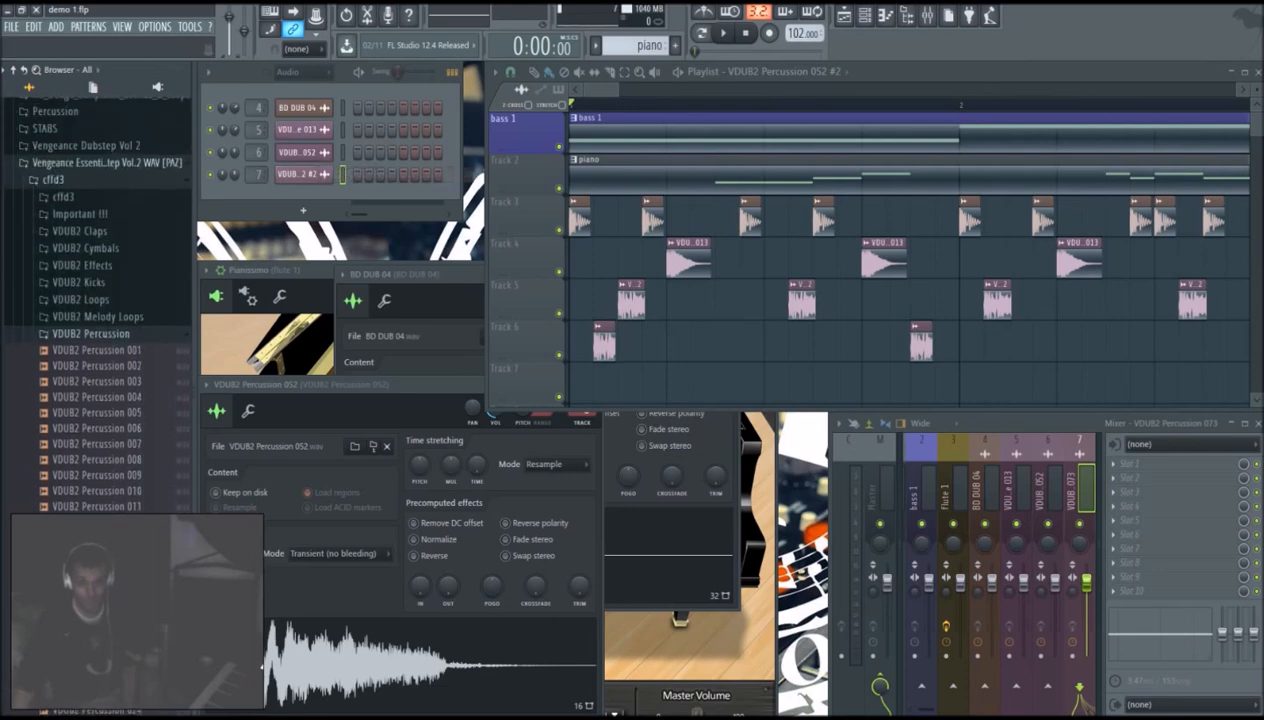
key(space)
key(space)
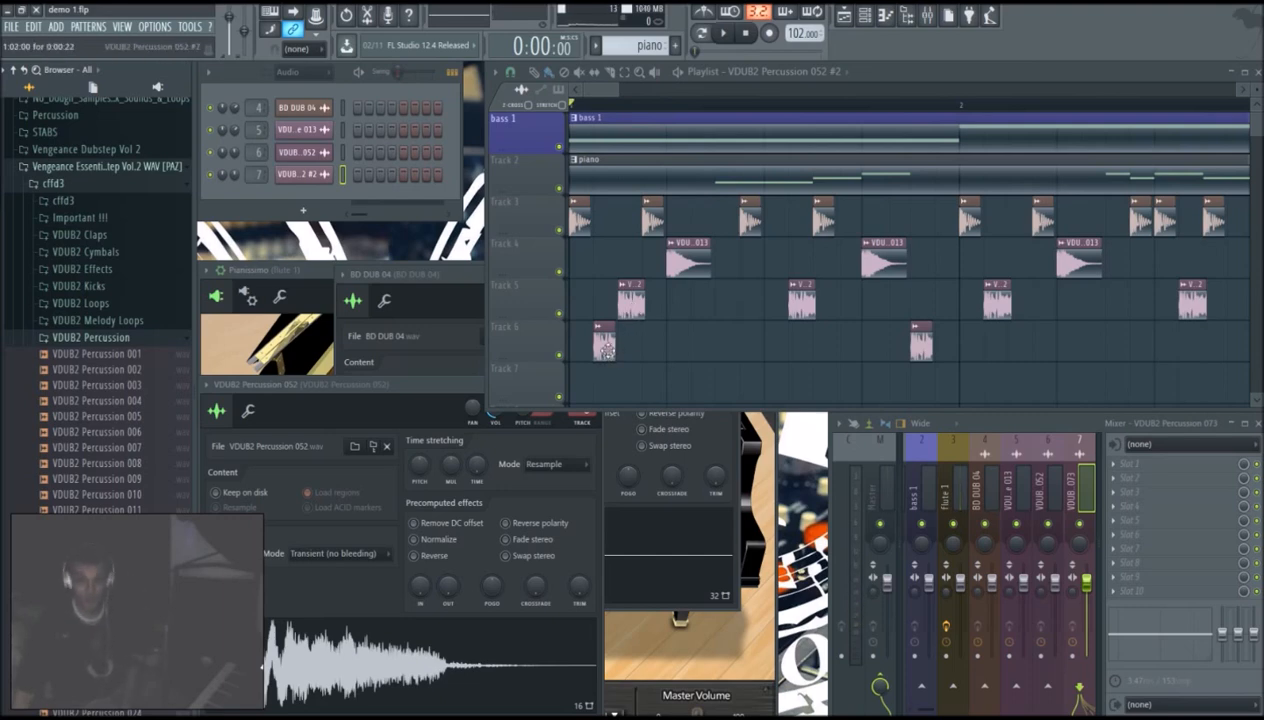
key(space)
key(space)
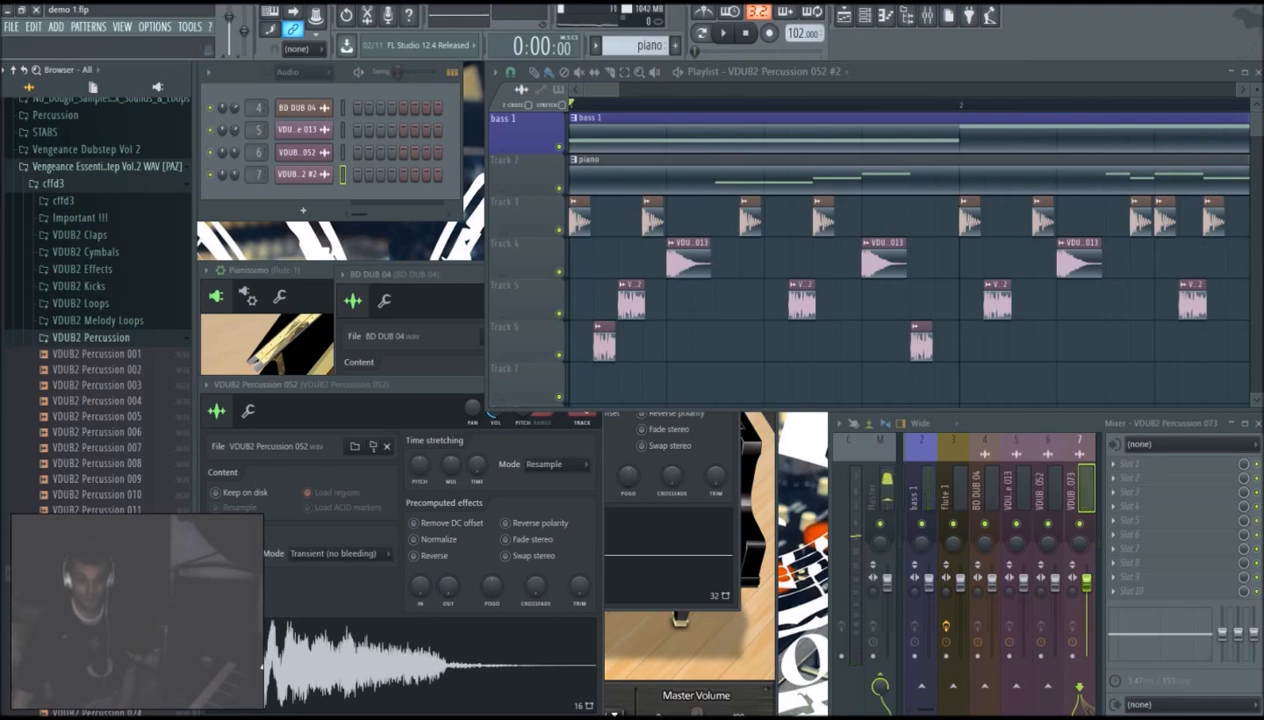
Step: Audition the VDUB2 Percussion samples again, load VDUB2 Percussion 039 into the Track 6 clips and check playback
scroll(97, 300, down, 10)
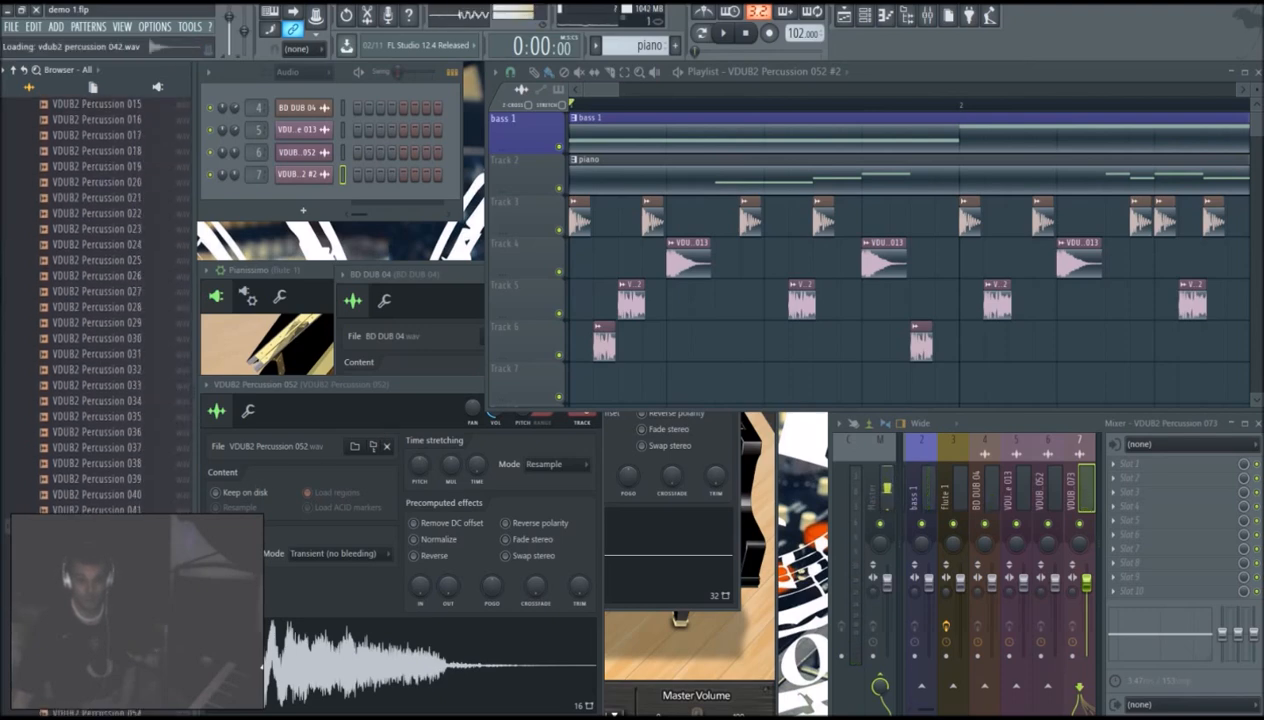
click(128, 479)
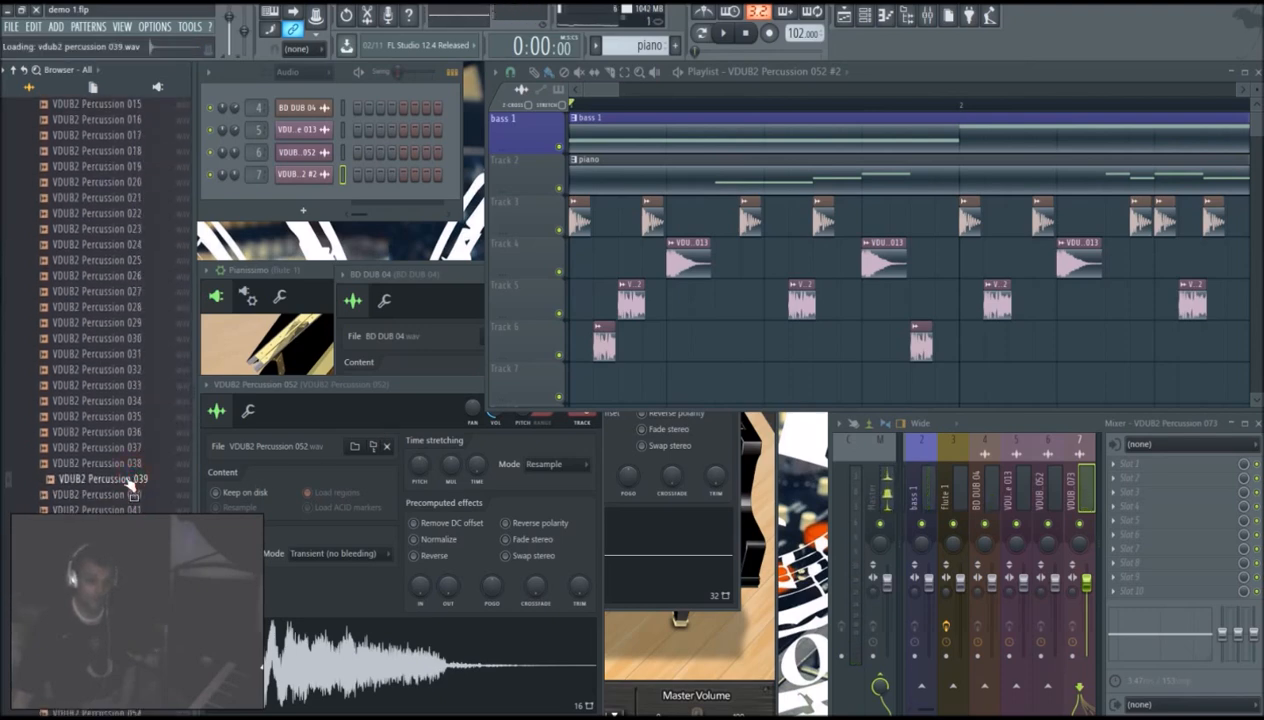
drag(128, 482, 607, 347)
key(space)
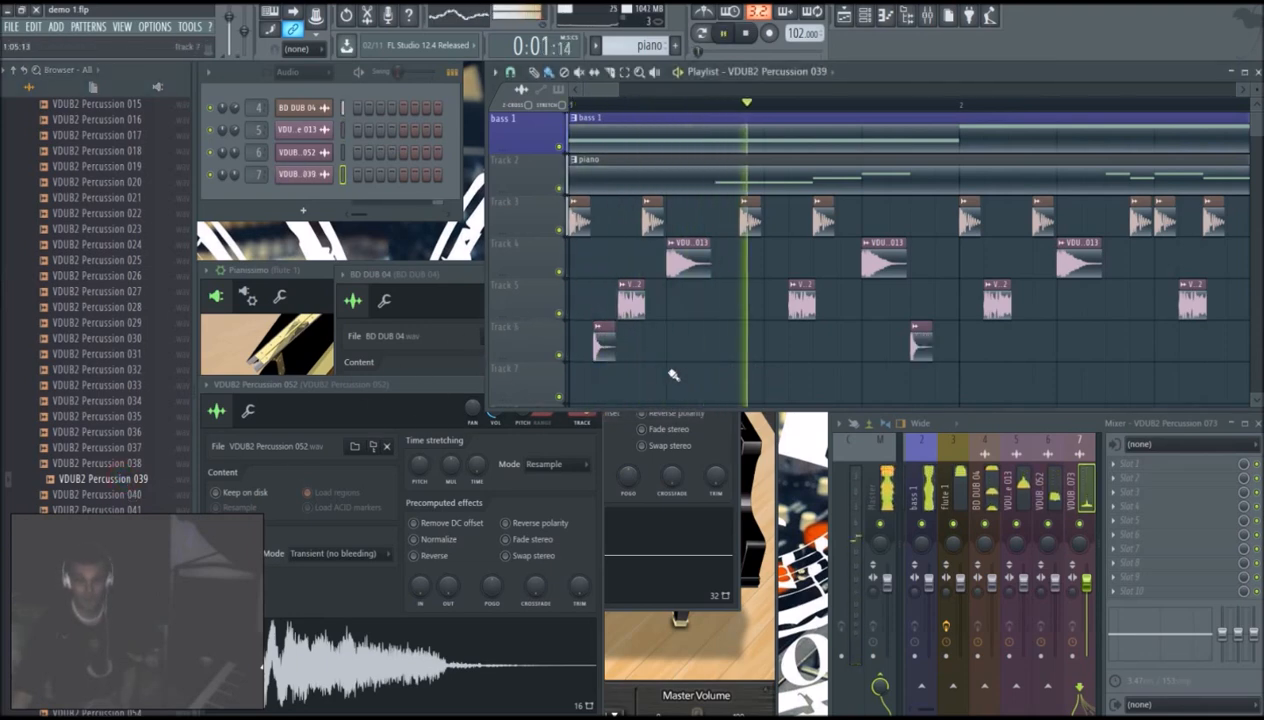
key(space)
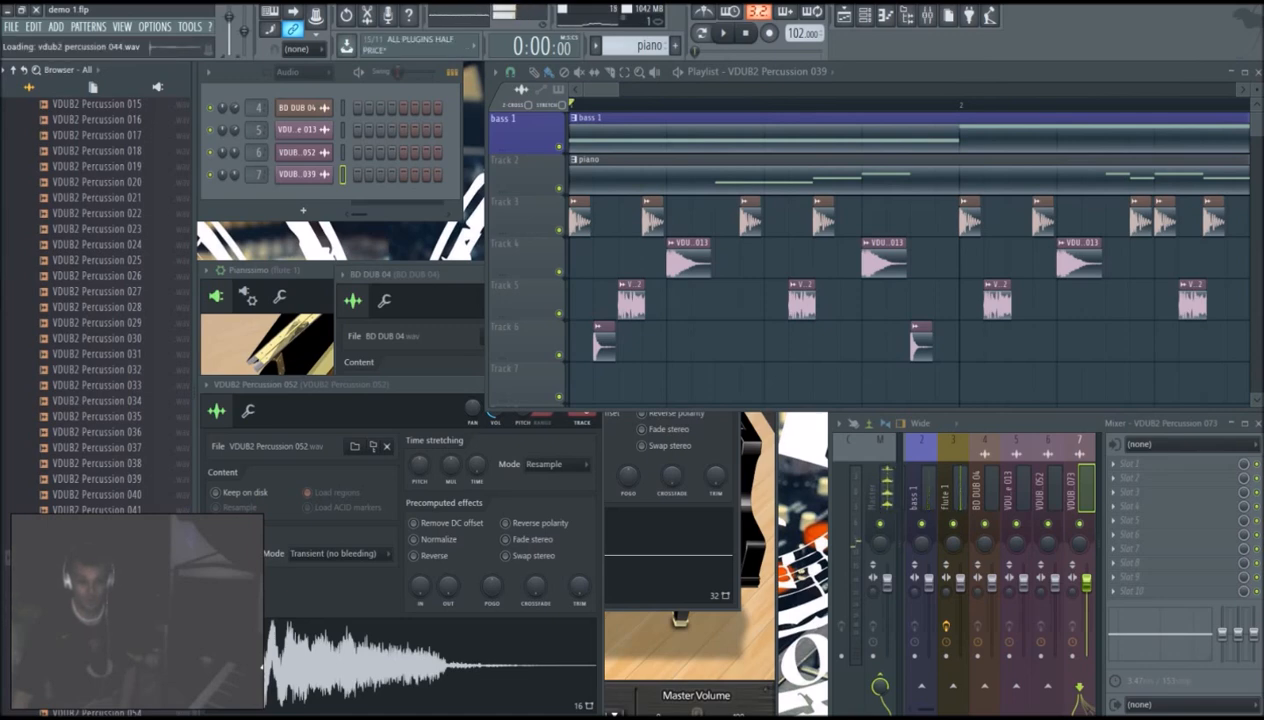
Step: Replace the sample used by the Track 6 clips with VDUB2 Percussion 047 and check it in playback
click(96, 604)
drag(96, 604, 604, 349)
key(space)
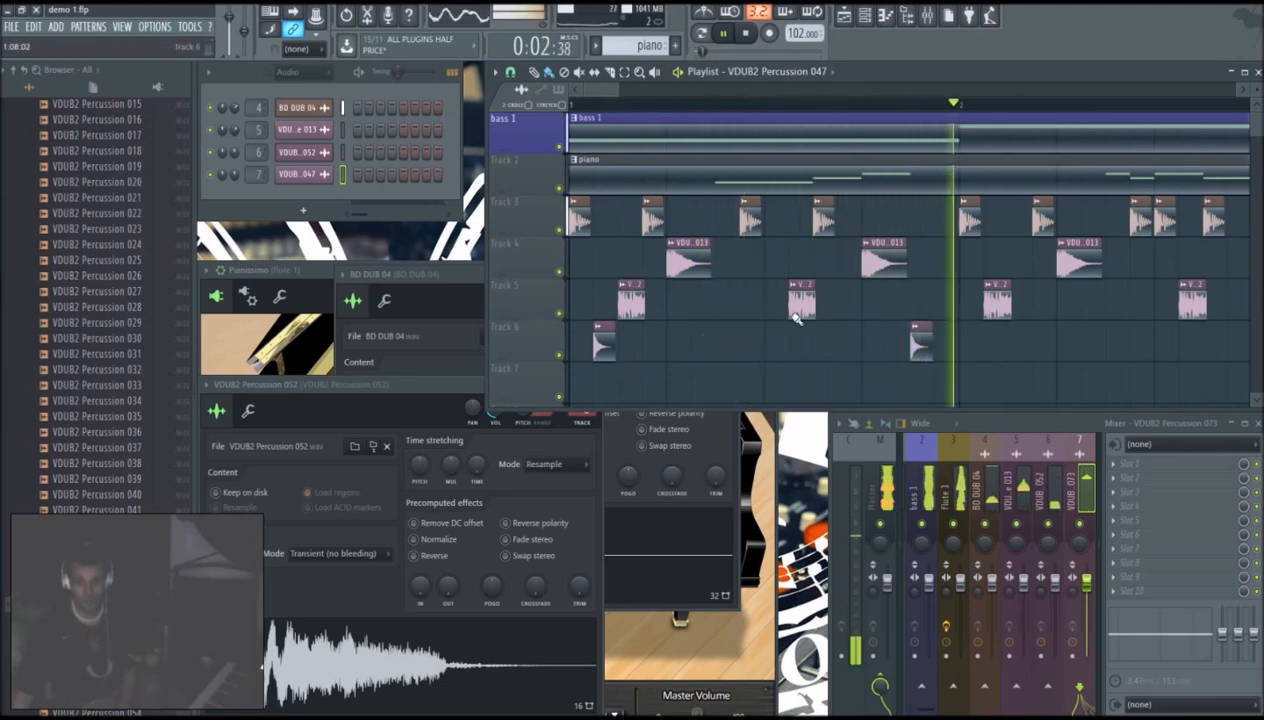
key(space)
Step: Audition further percussion samples, place VDUB2 Percussion 060 at step 4 of bar 1 on Track 7, and shorten the clip
click(96, 666)
scroll(96, 666, down, 4)
click(96, 573)
click(96, 589)
click(96, 604)
click(96, 620)
drag(96, 620, 686, 372)
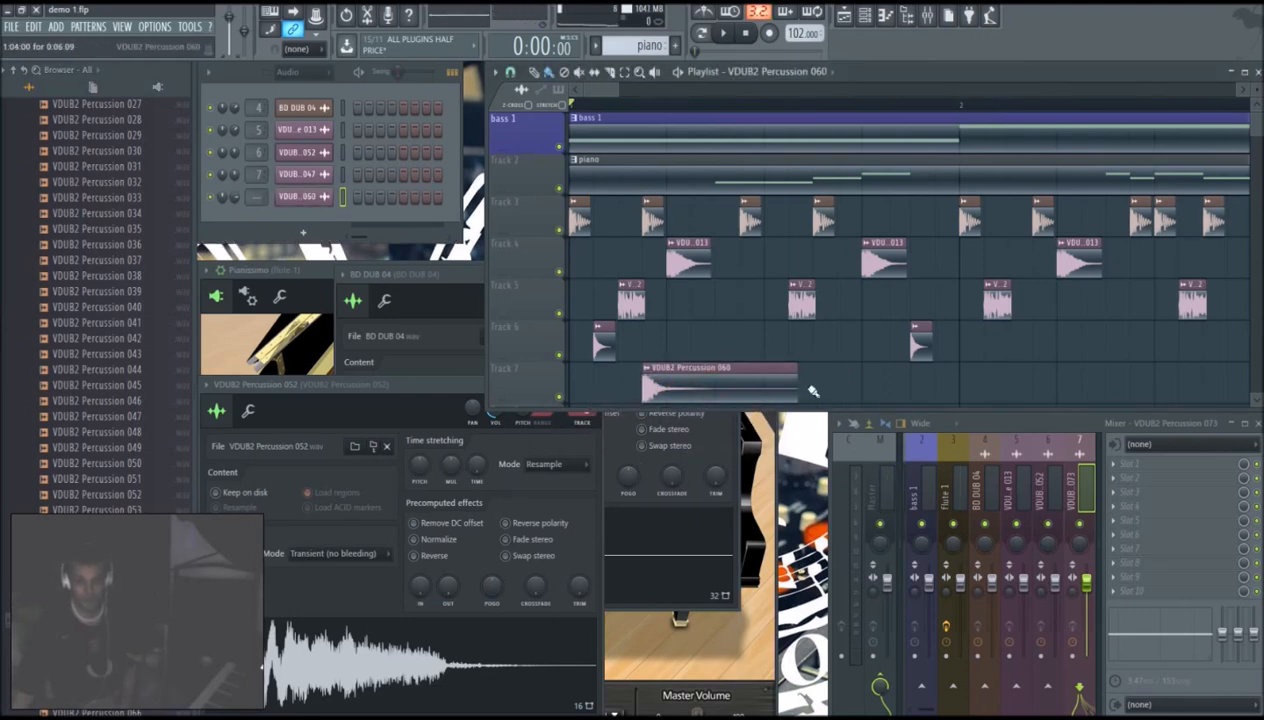
drag(795, 395, 676, 395)
scroll(600, 295, down, 4)
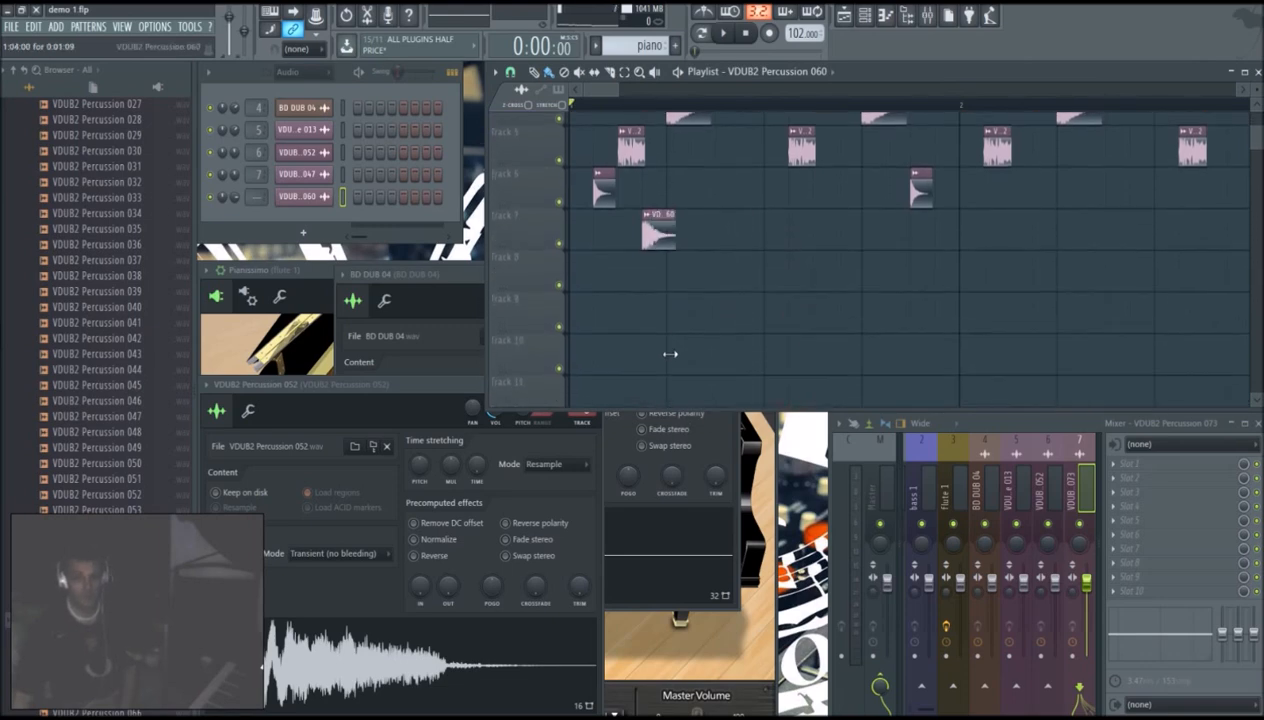
Step: Move the VDUB2 Percussion 060 clip to the start of bar 2 on Track 7 and play the arrangement
scroll(600, 295, up, 4)
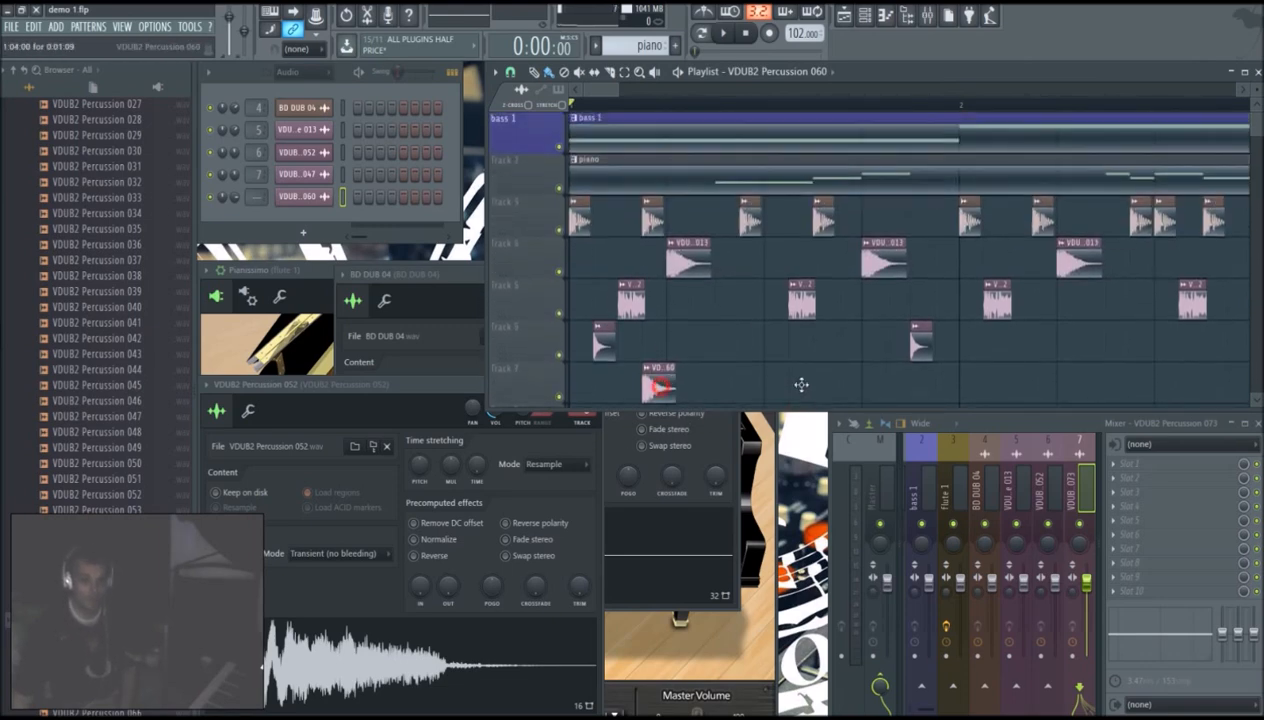
drag(663, 385, 980, 383)
key(space)
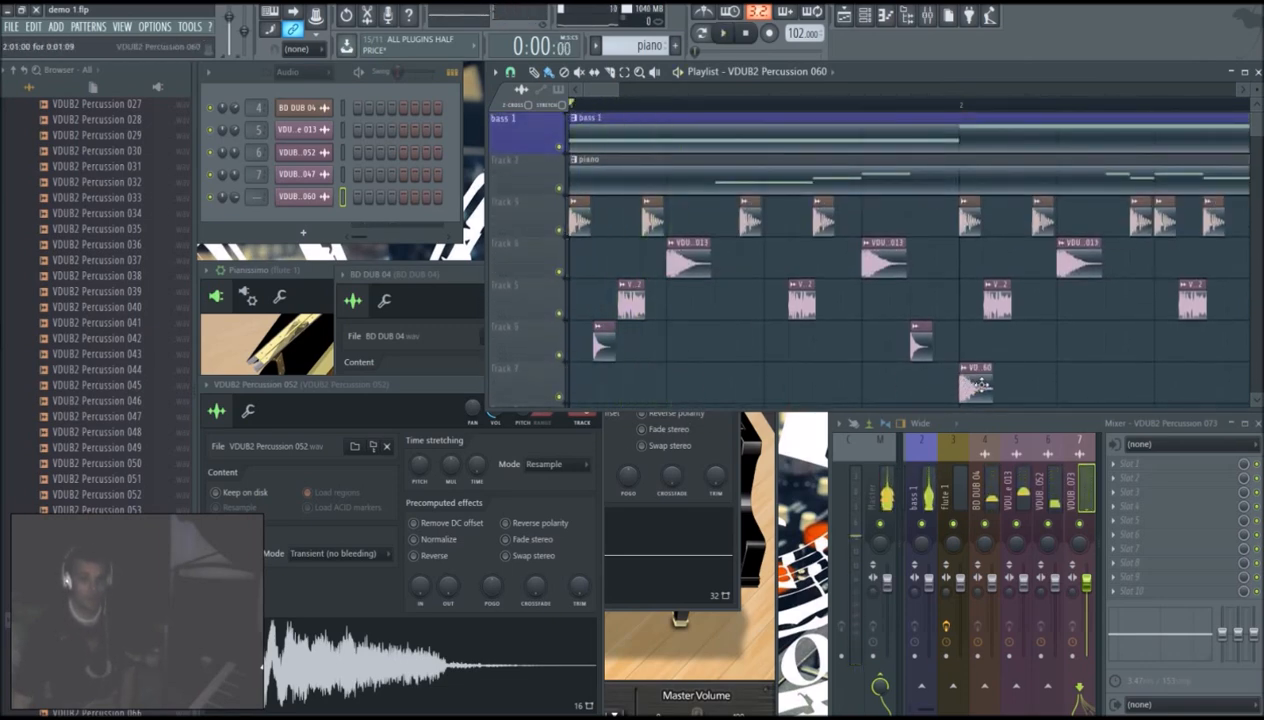
Step: Mute the bass and piano tracks, keep Tracks 3 to 7 active, and listen to the drums alone
right_click(560, 230)
click(560, 272)
click(560, 314)
click(560, 356)
key(space)
key(space)
key(space)
key(space)
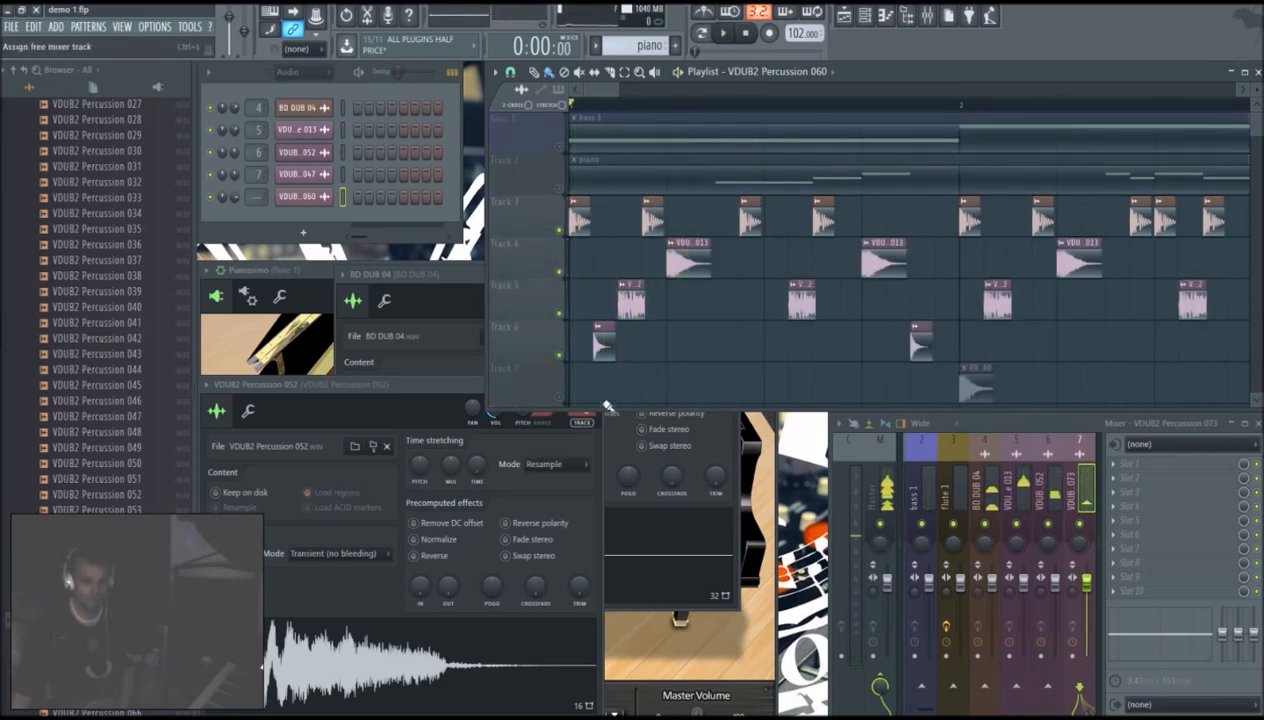
click(558, 398)
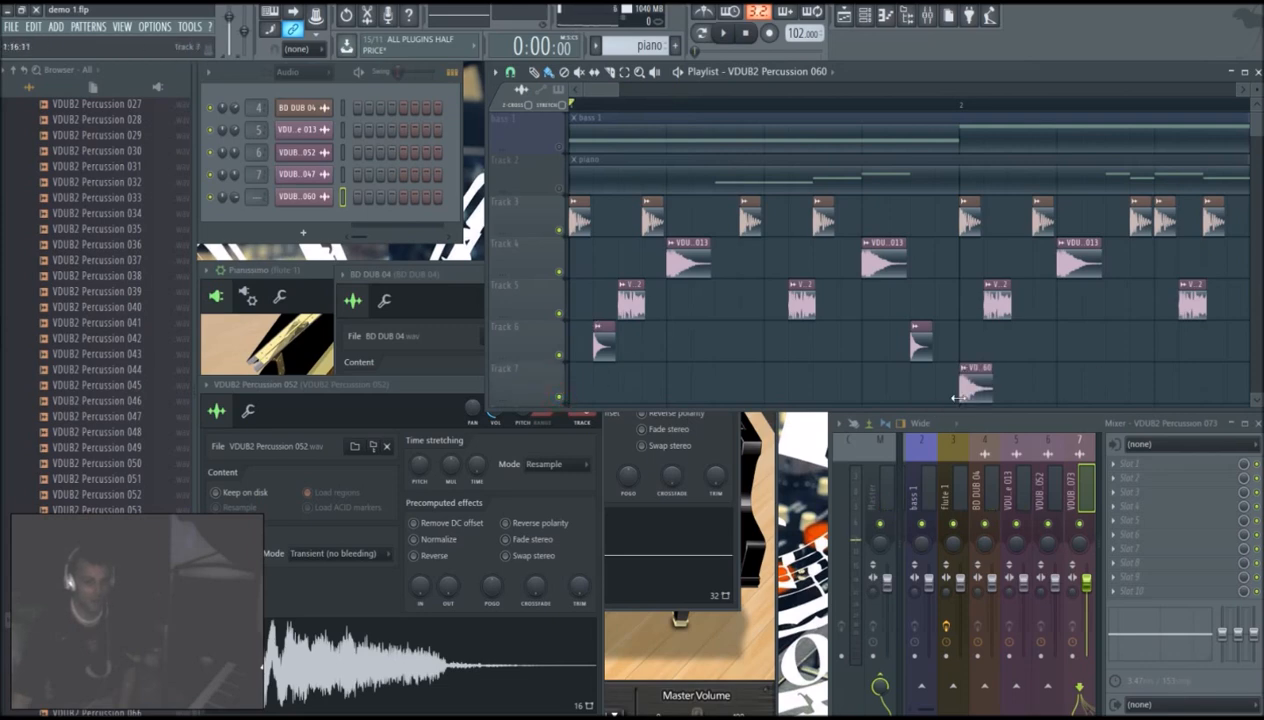
Step: Try the VDUB2 Percussion 060 clip at step 9 and at step 3 of bar 1 on Track 7
drag(956, 398, 773, 400)
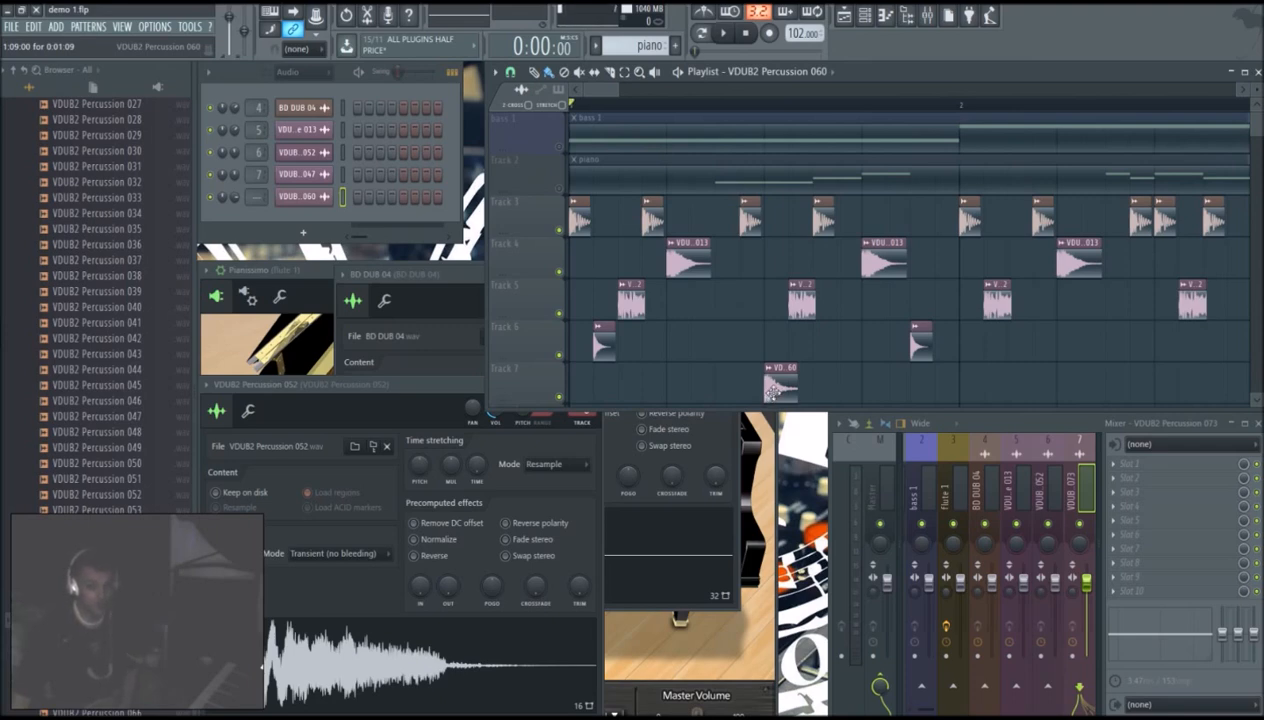
drag(773, 391, 700, 308)
drag(684, 371, 630, 354)
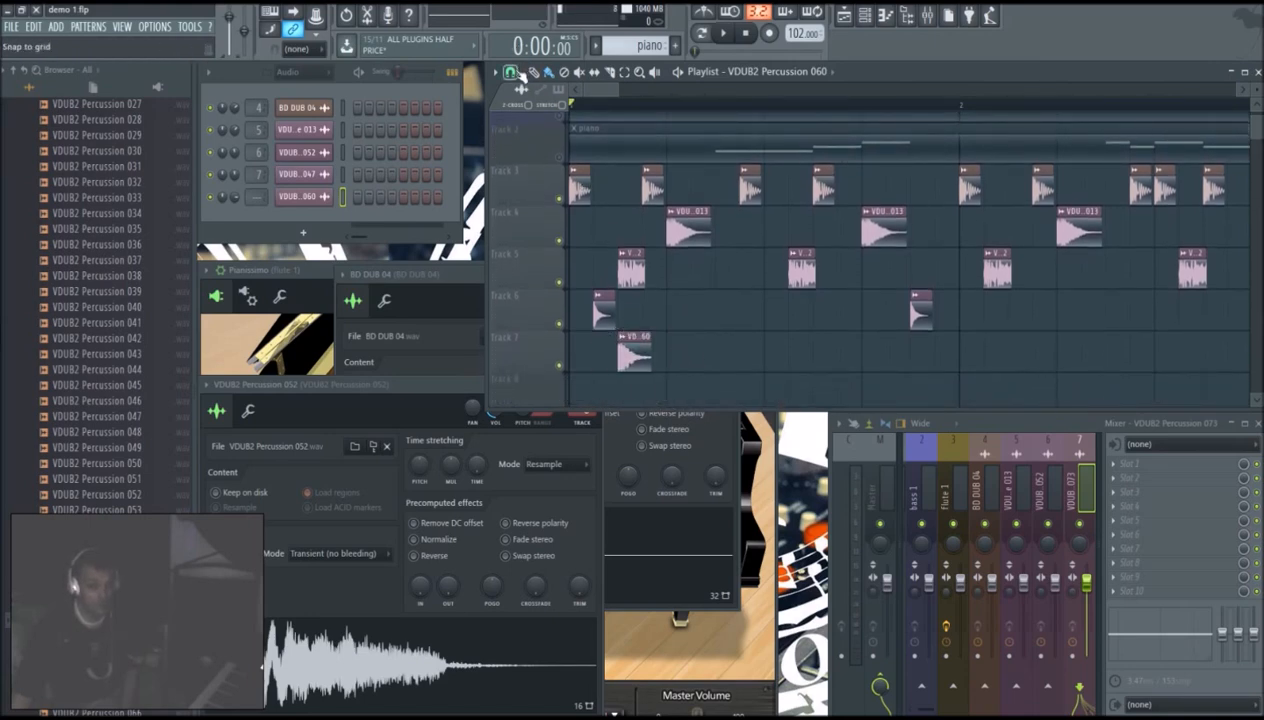
Step: Set the playlist snap to 1/2 step, move the VDUB2 Percussion 060 clip midway between steps 1 and 2, trim it and check playback
scroll(620, 108, up, 4)
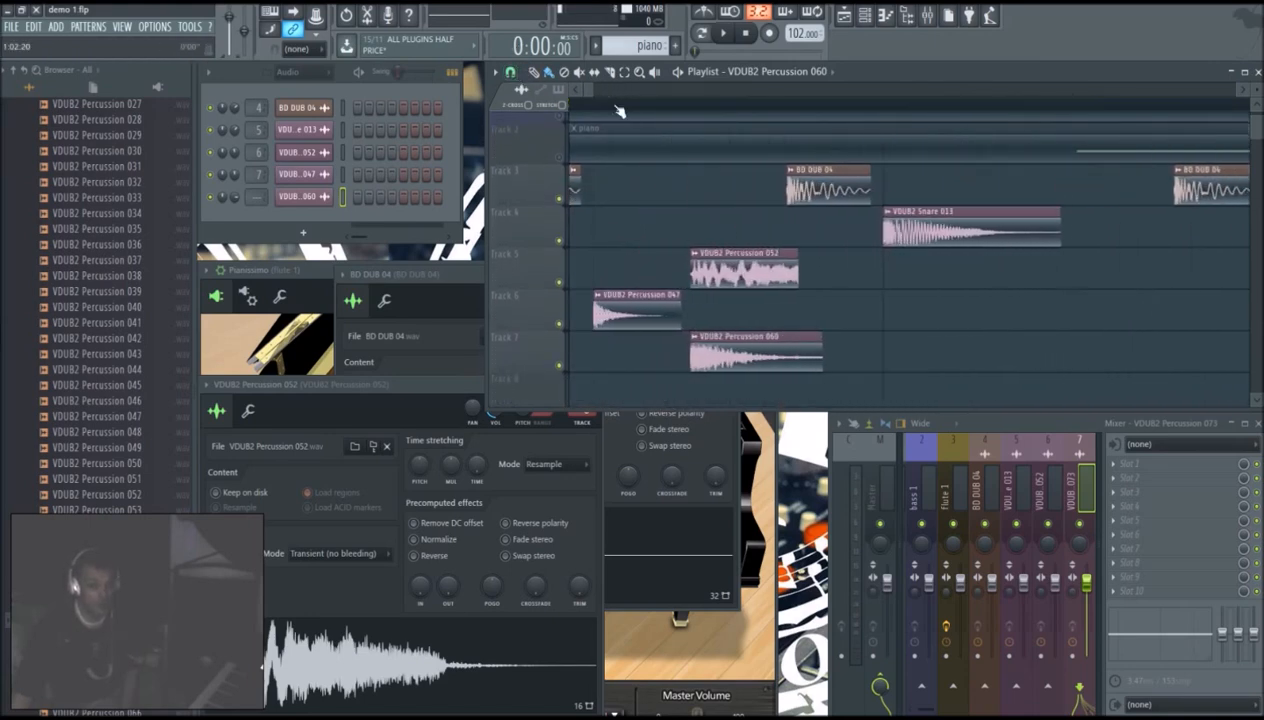
click(575, 90)
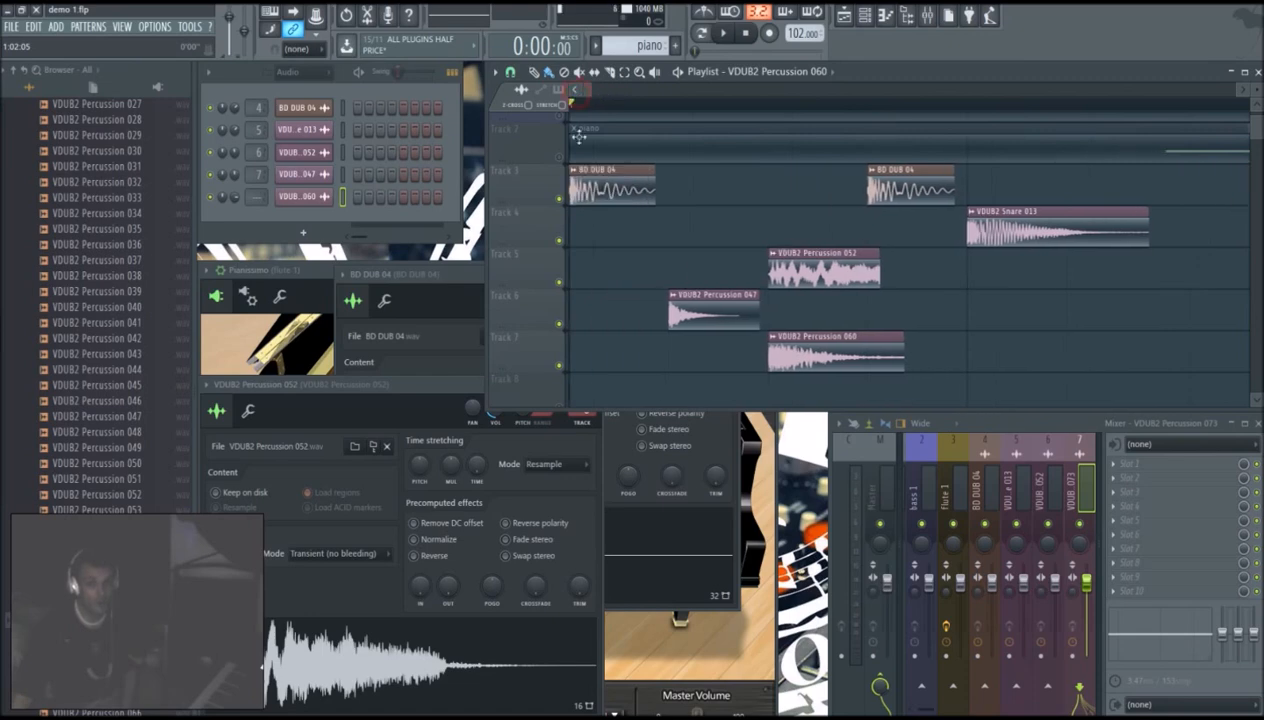
click(510, 73)
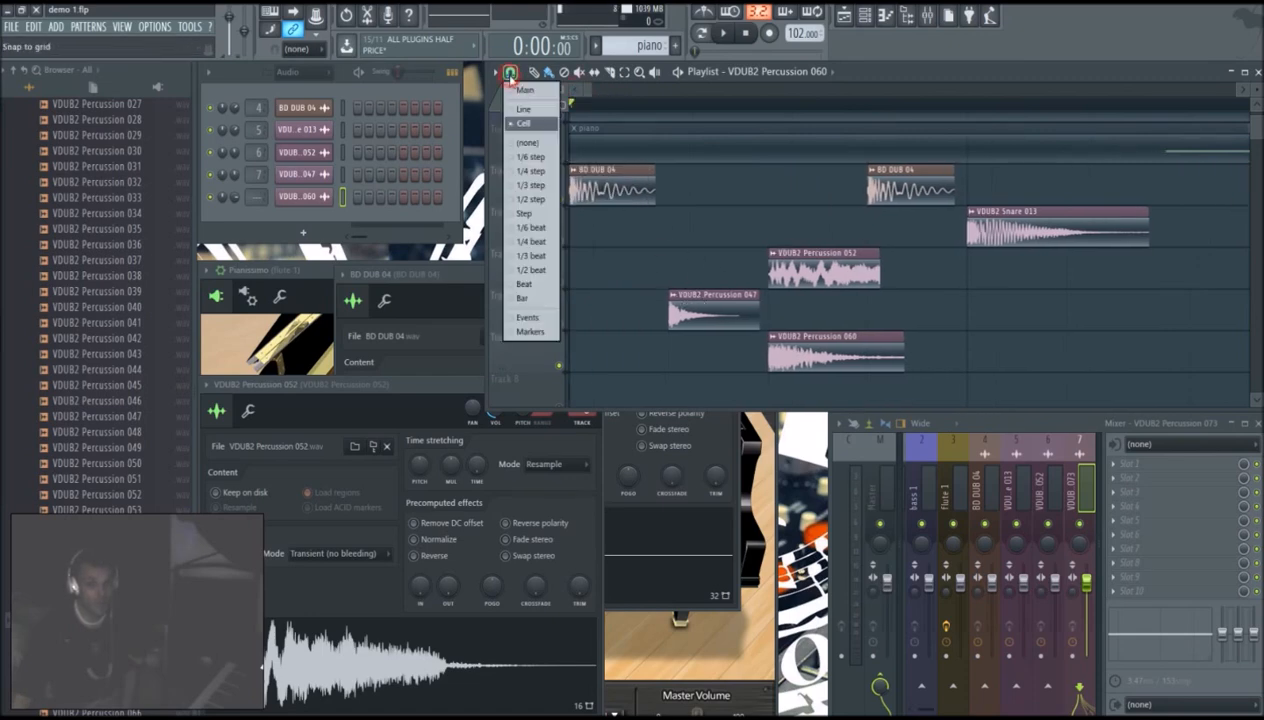
click(537, 213)
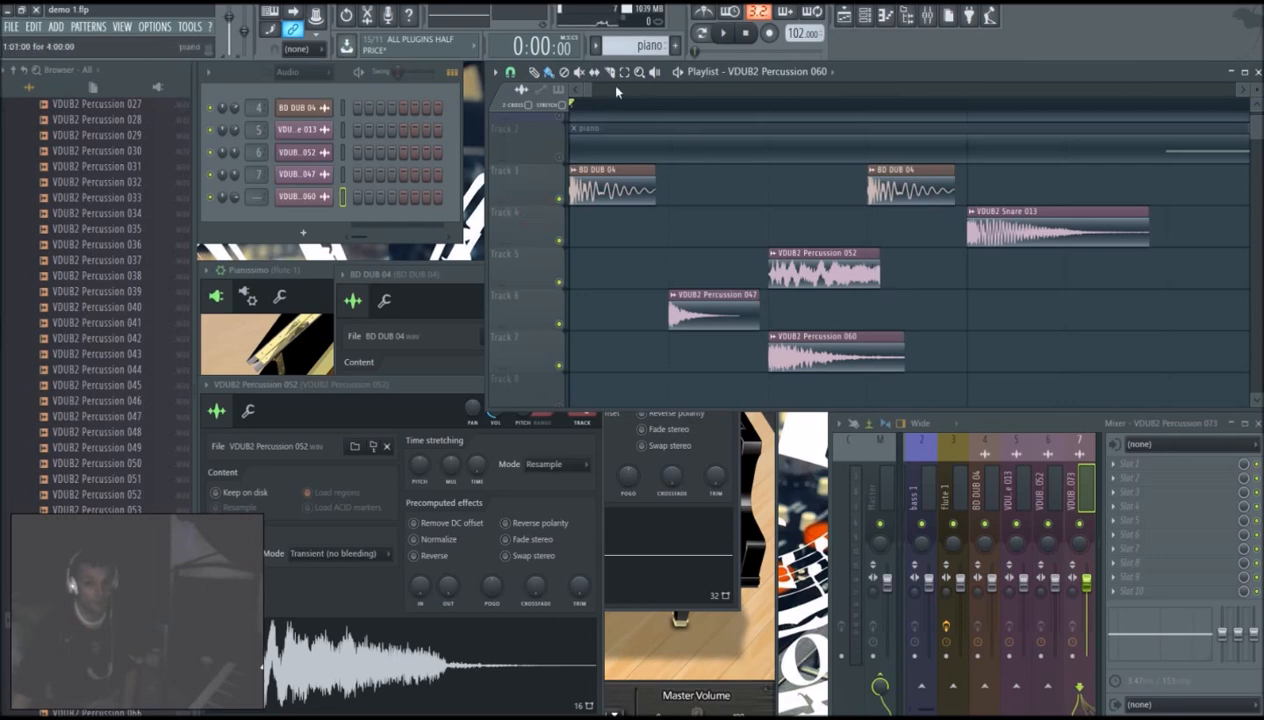
click(512, 74)
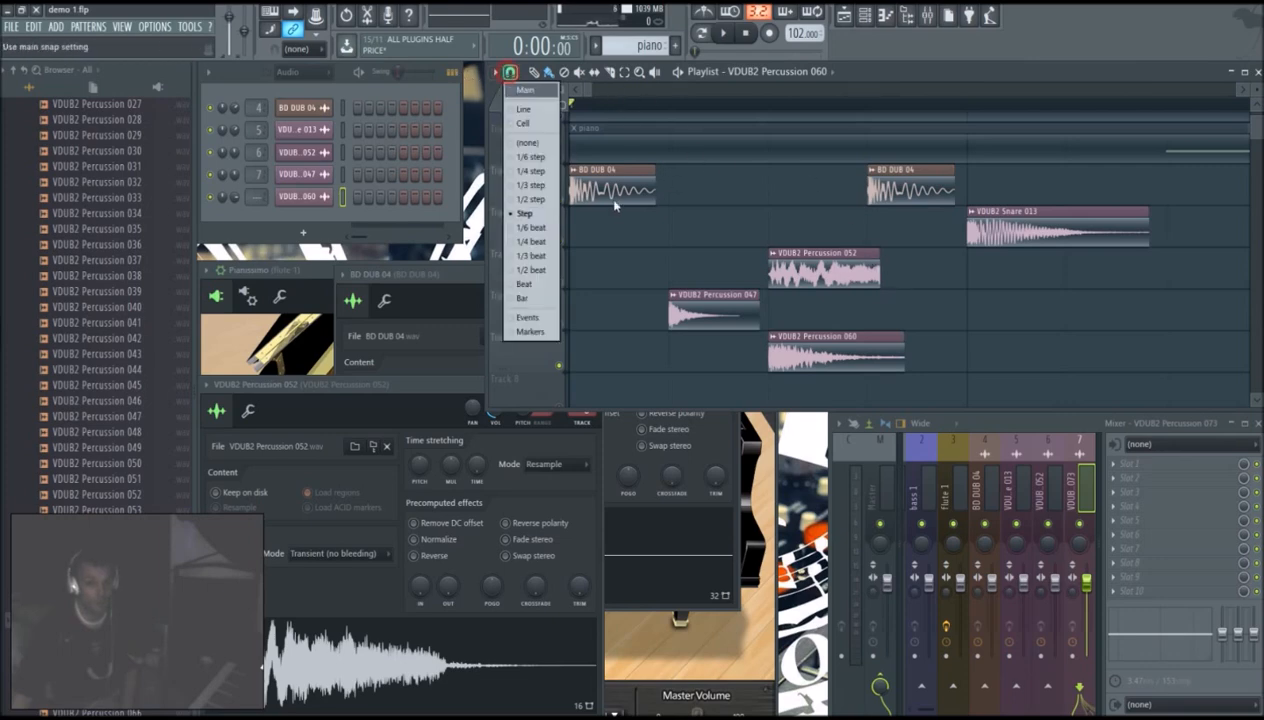
click(537, 201)
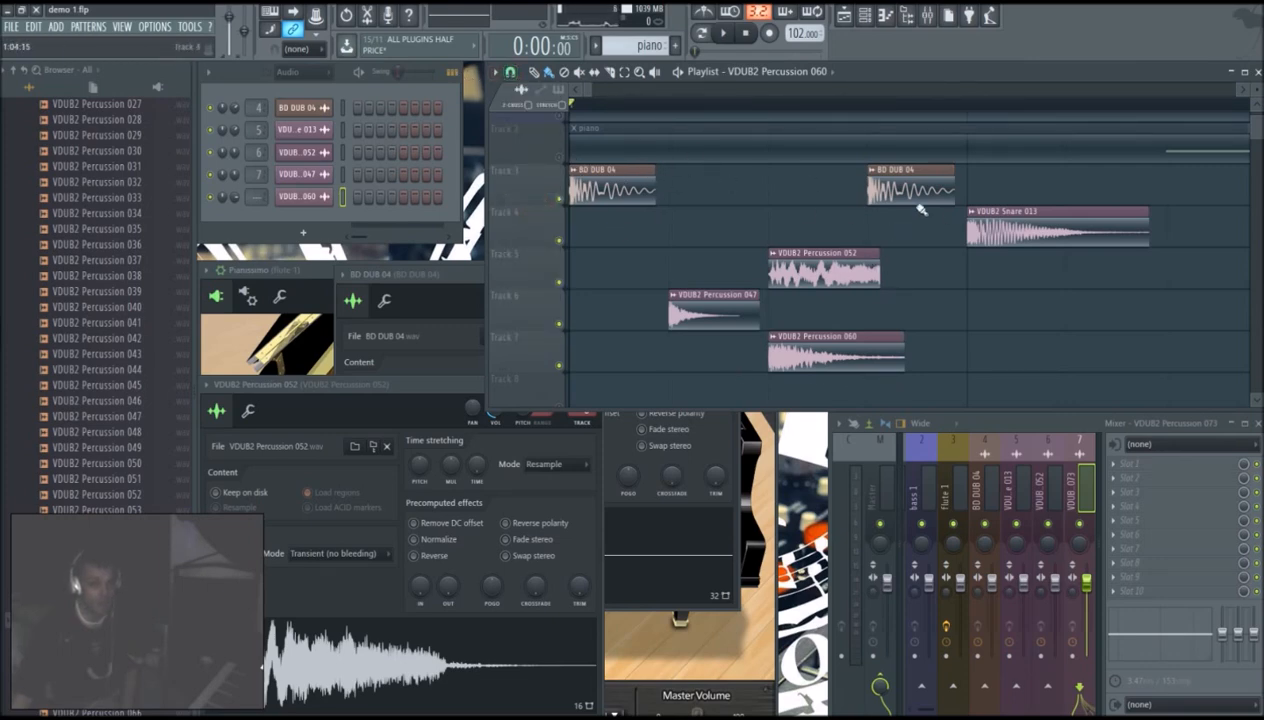
drag(855, 365, 656, 362)
key(space)
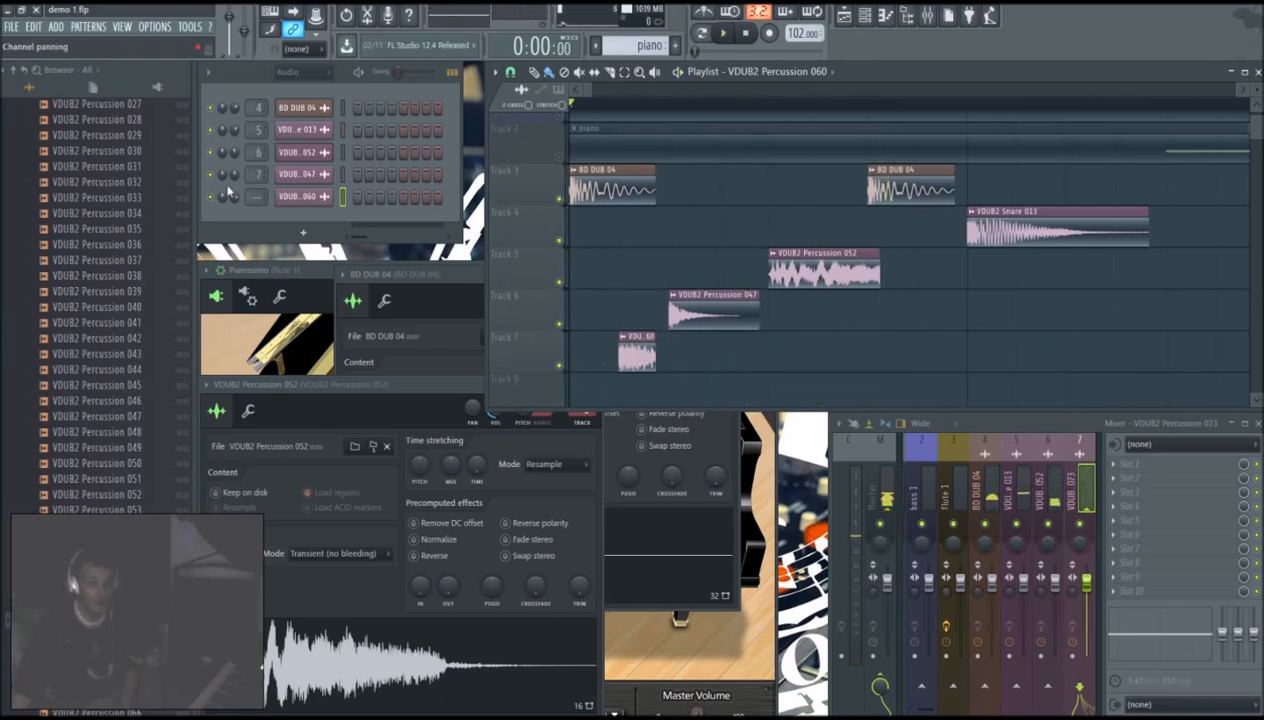
Step: Route the VDUB2 Percussion 060 channel to mixer track 8 and check the drum pattern in playback
click(304, 198)
click(644, 237)
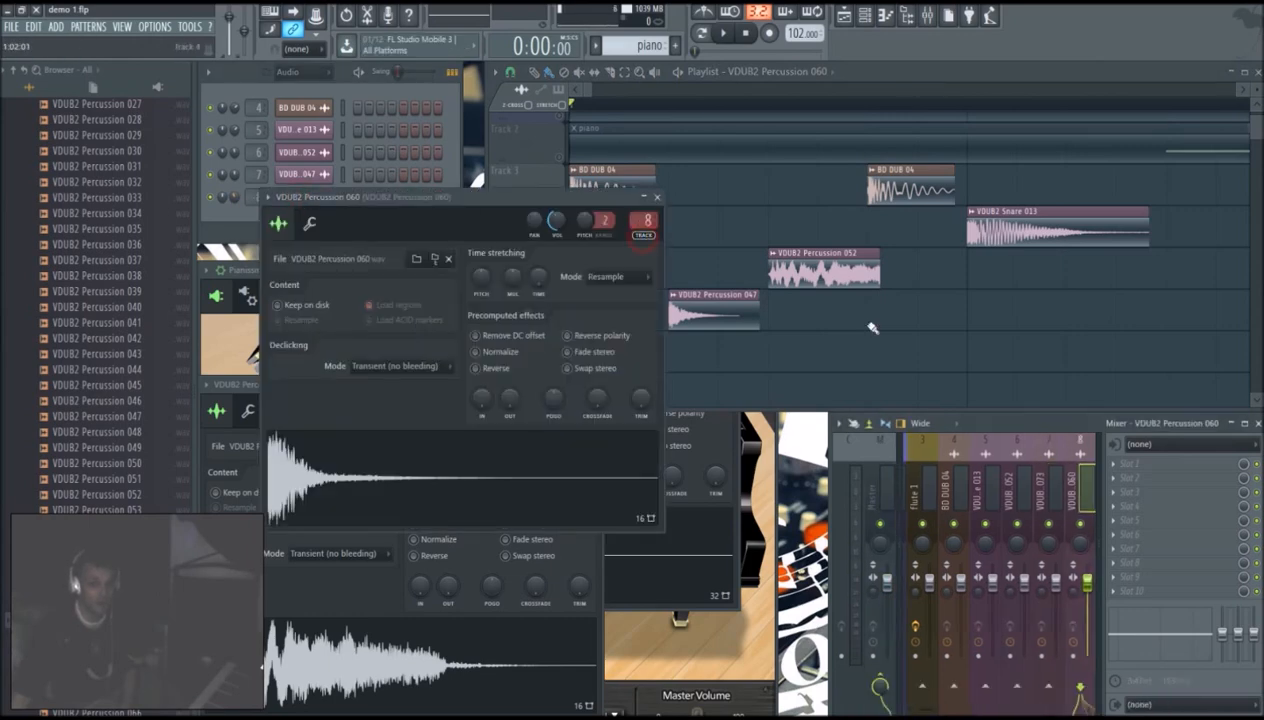
click(575, 91)
mouse_move(590, 90)
mouse_down()
mouse_move(610, 97)
mouse_move(590, 91)
mouse_up()
click(609, 352)
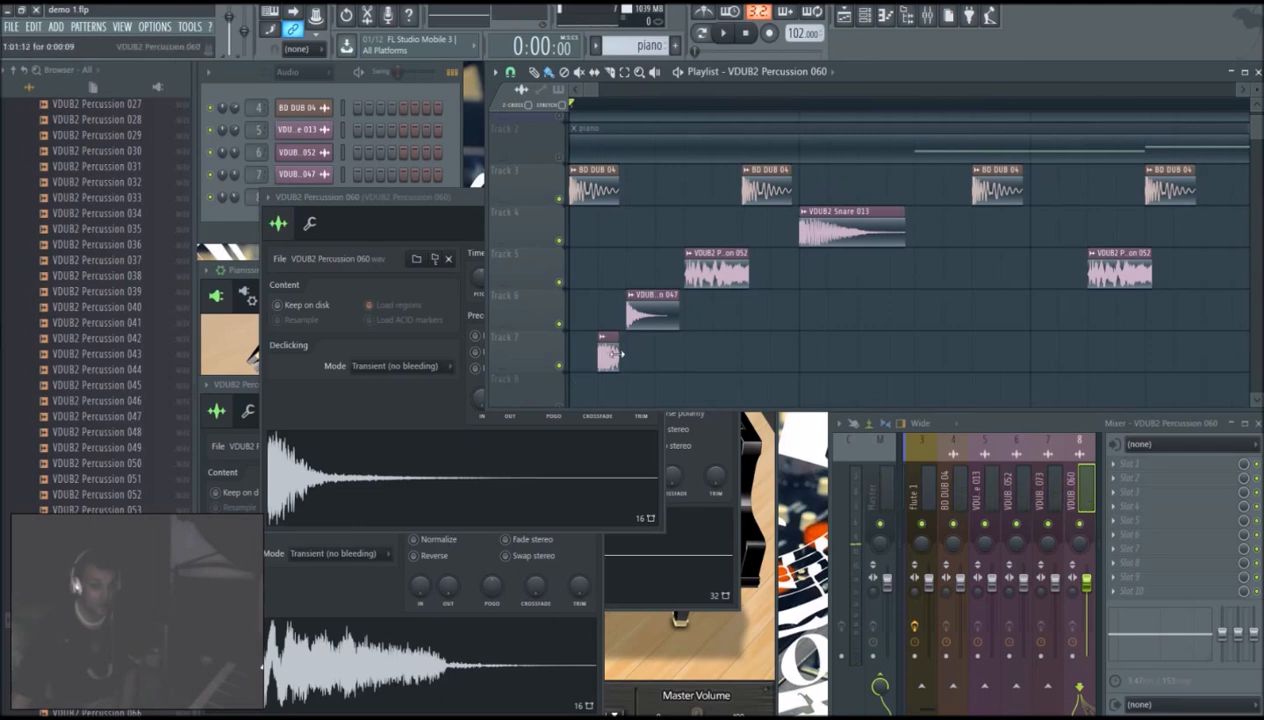
key(space)
key(space)
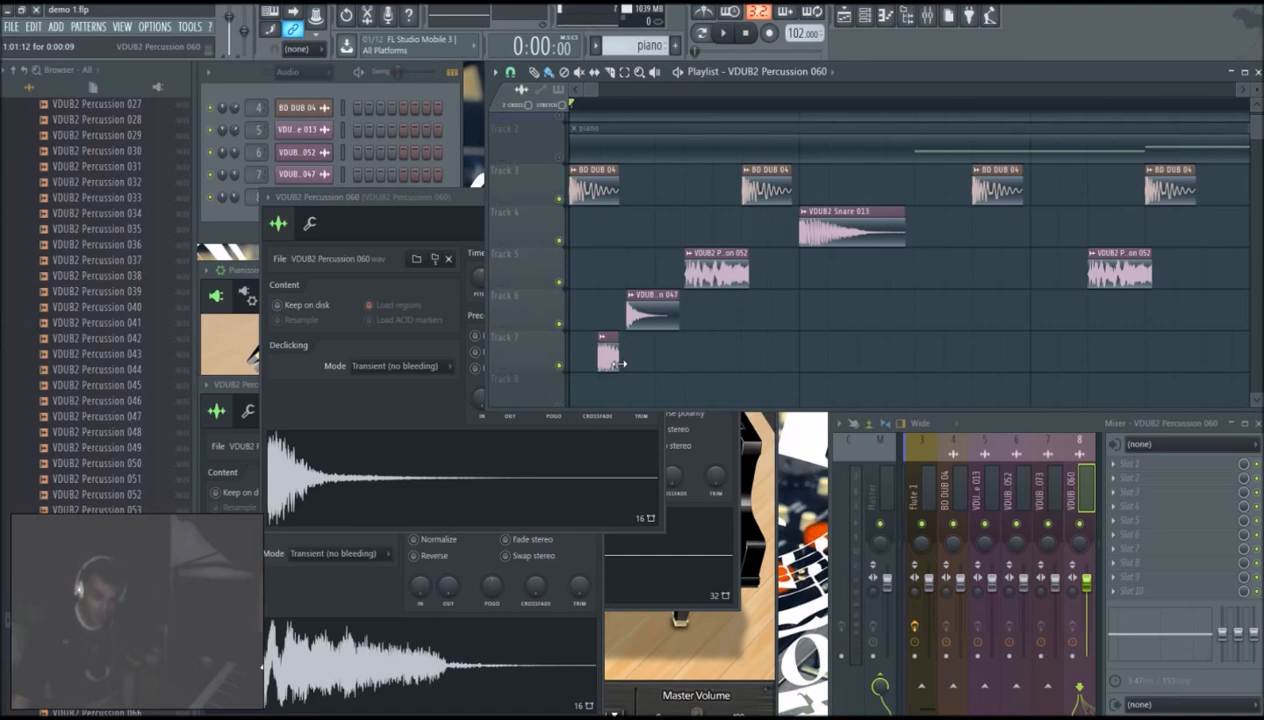
Step: Lengthen the VDUB2 Percussion 060 clip up to the start of the first VDUB2 Percussion 047 clip and check playback
scroll(597, 100, up, 3)
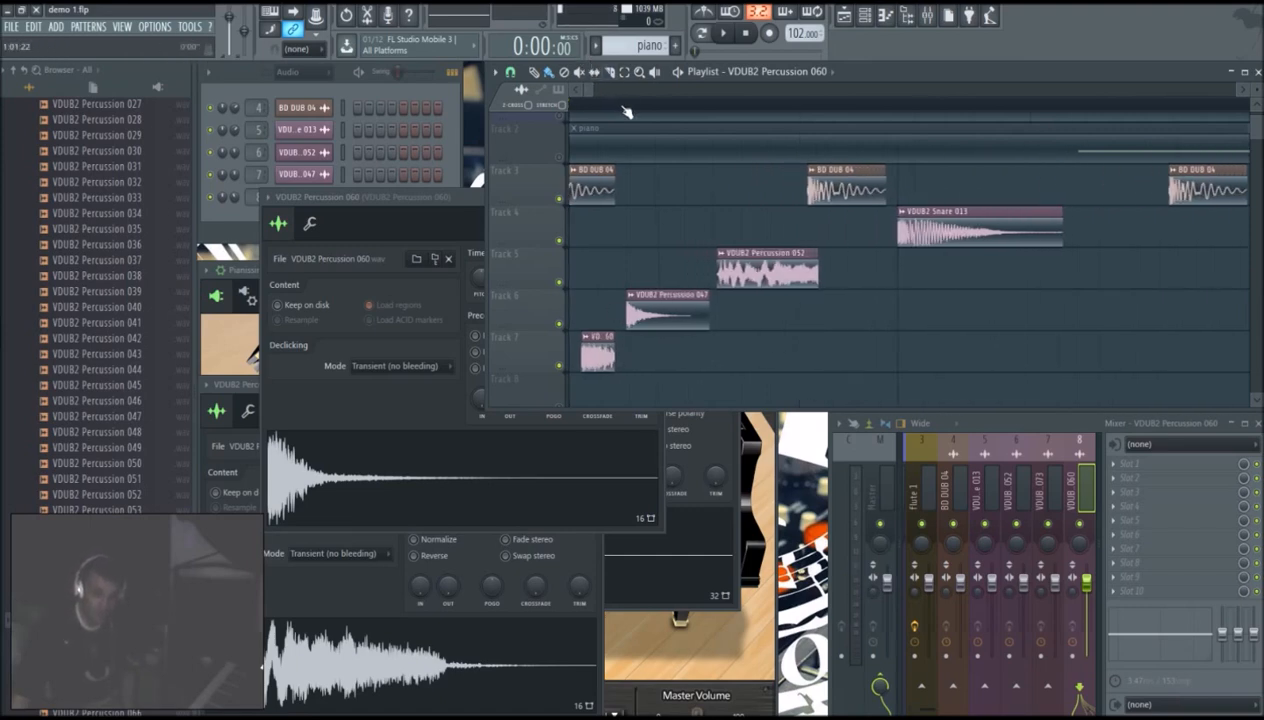
click(582, 100)
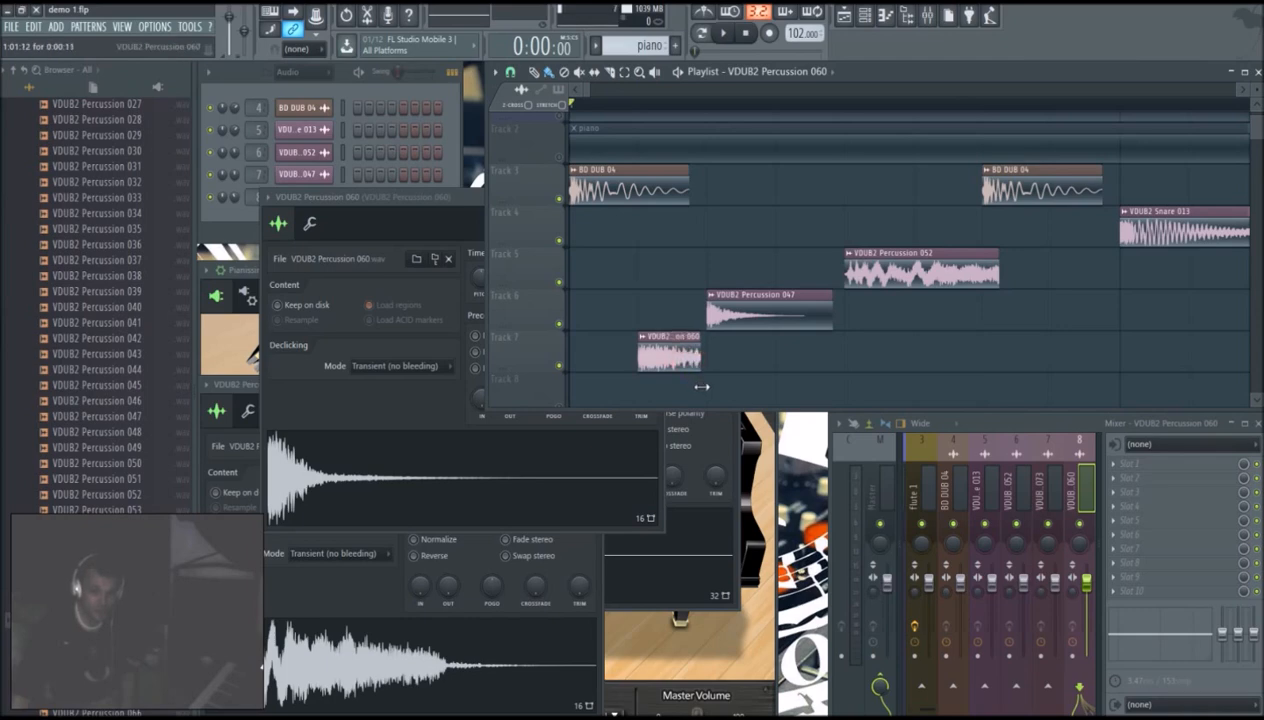
key(space)
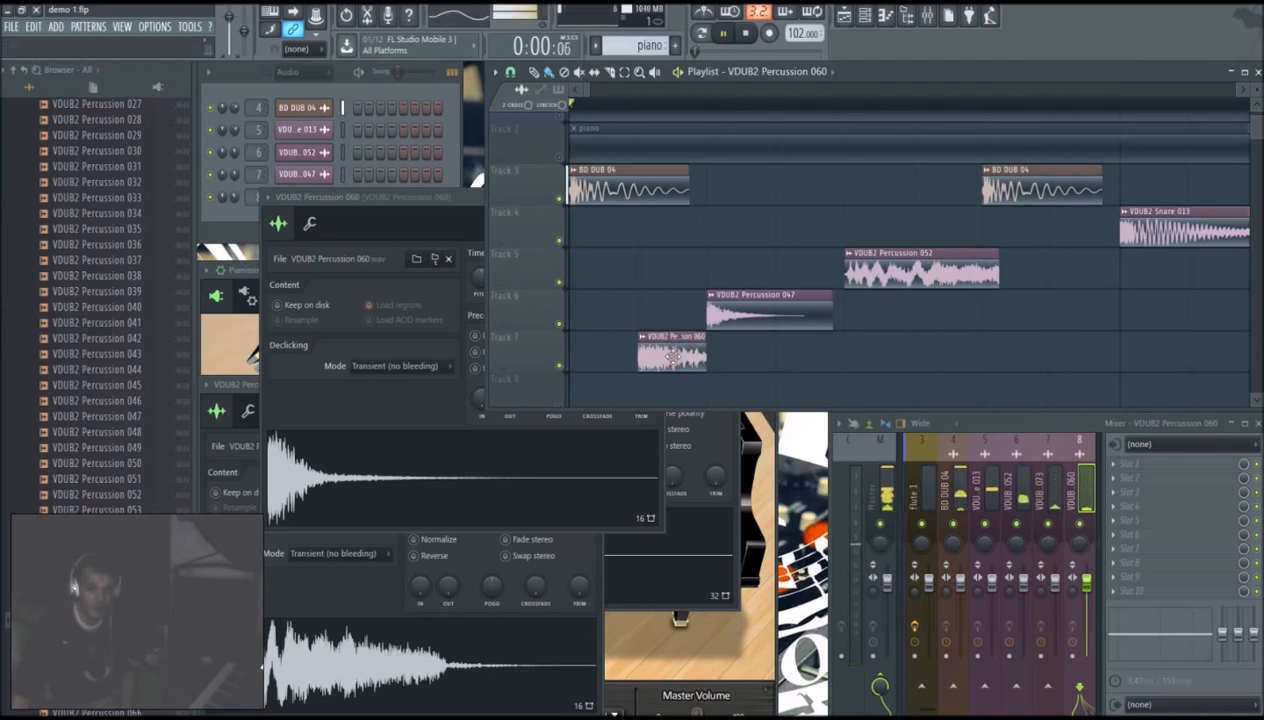
key(space)
Step: Shorten the first BD DUB 04 clip to end where the VDUB2 Percussion 060 clip starts, checking it in playback
drag(689, 190, 683, 192)
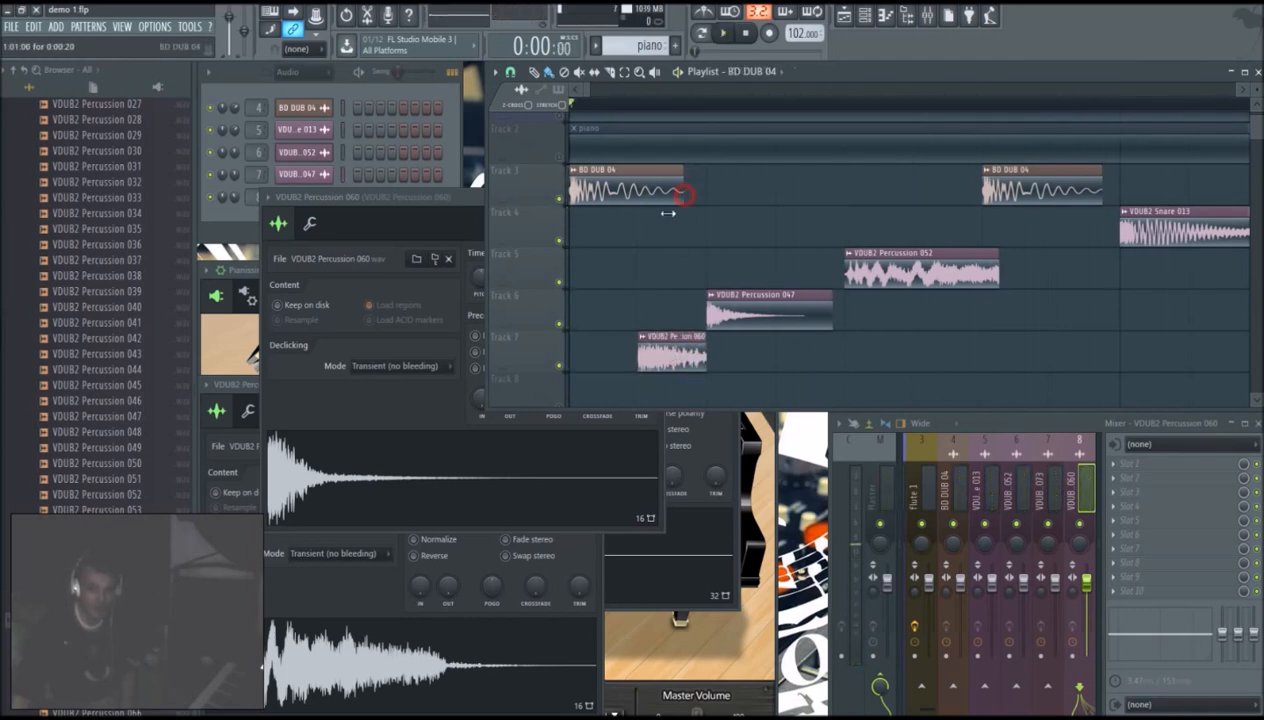
drag(640, 264, 641, 258)
key(space)
key(space)
drag(642, 204, 625, 228)
key(space)
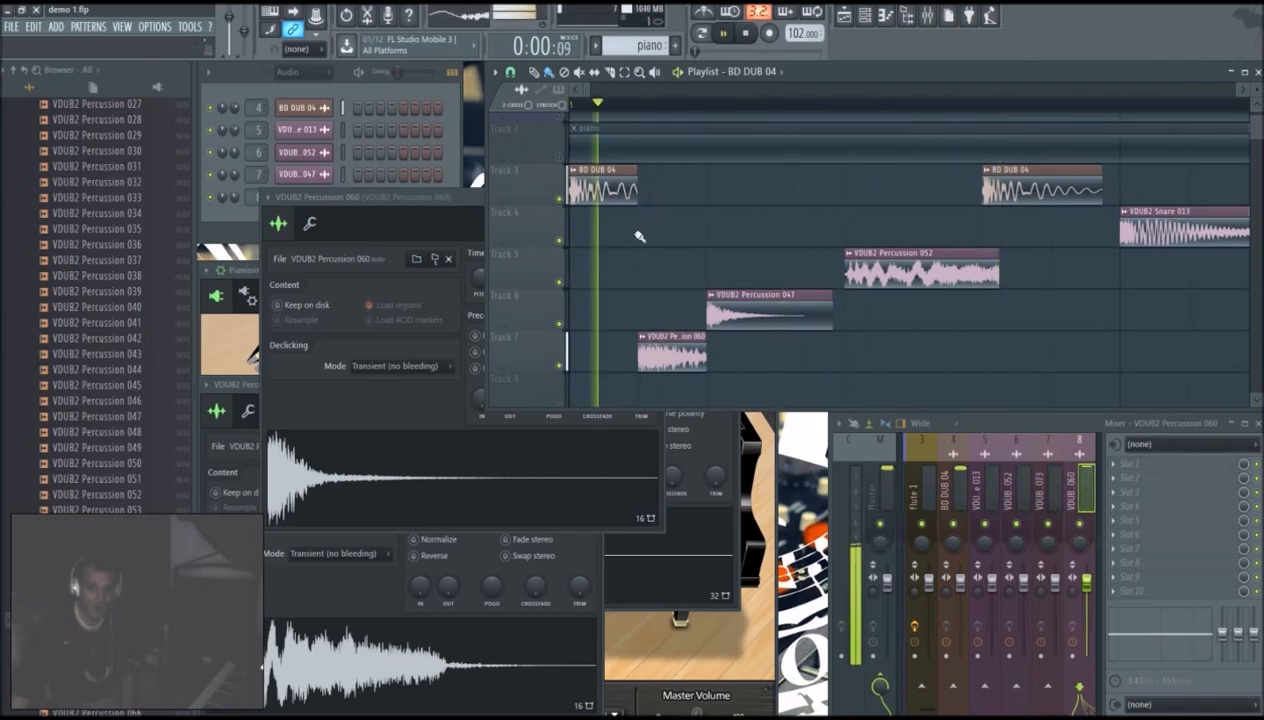
key(space)
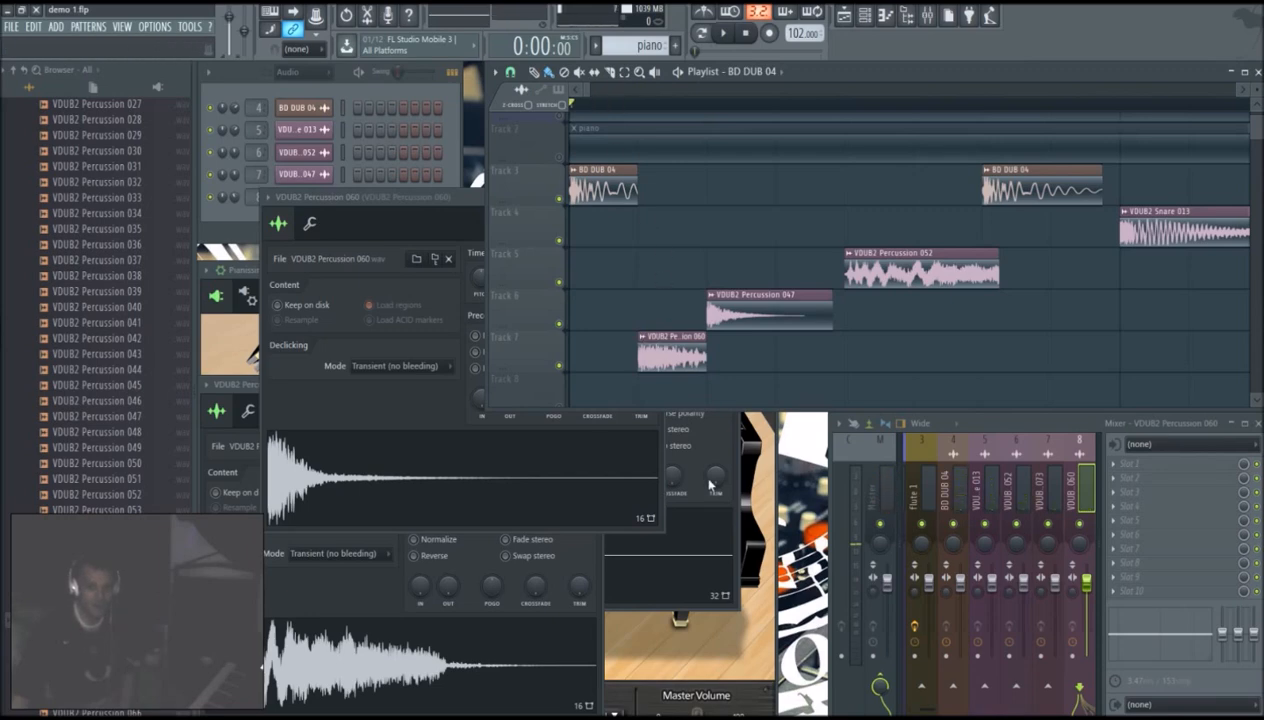
Step: Audition the VDUB2 Percussion samples and add VDUB2 Percussion 082 to Track 8 near the second BD DUB 04 clip
click(100, 666)
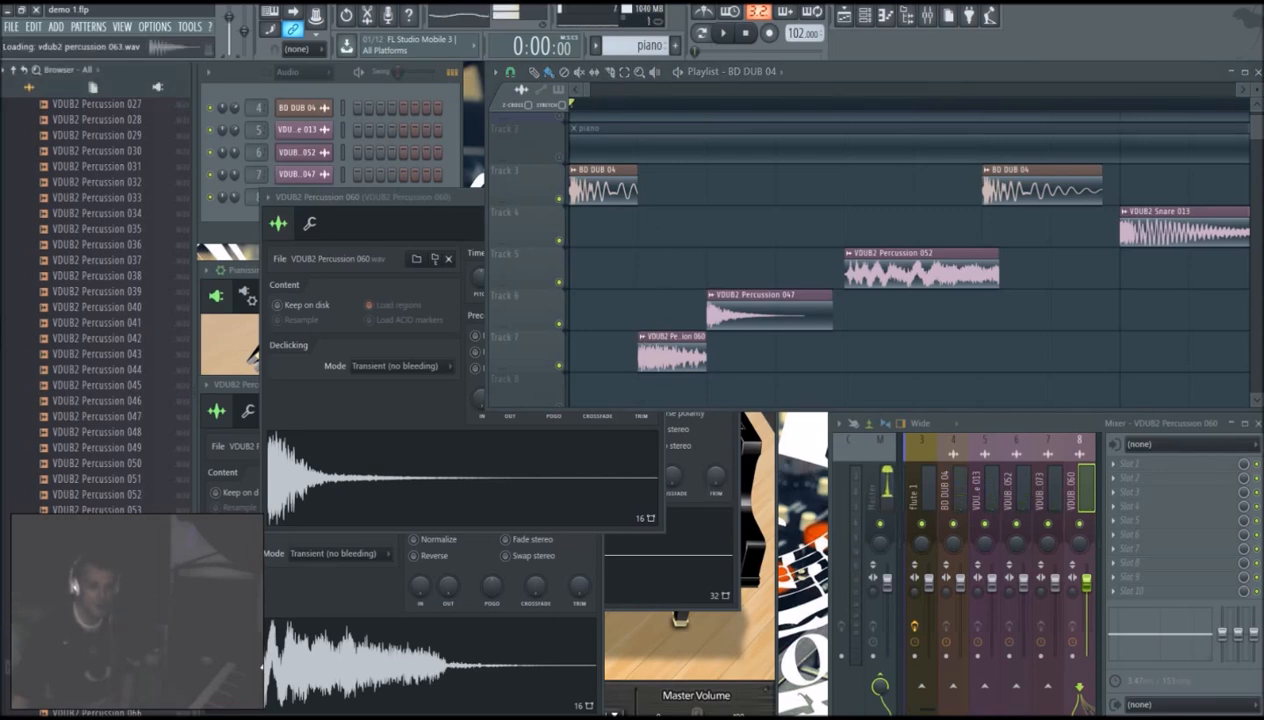
scroll(122, 370, down, 10)
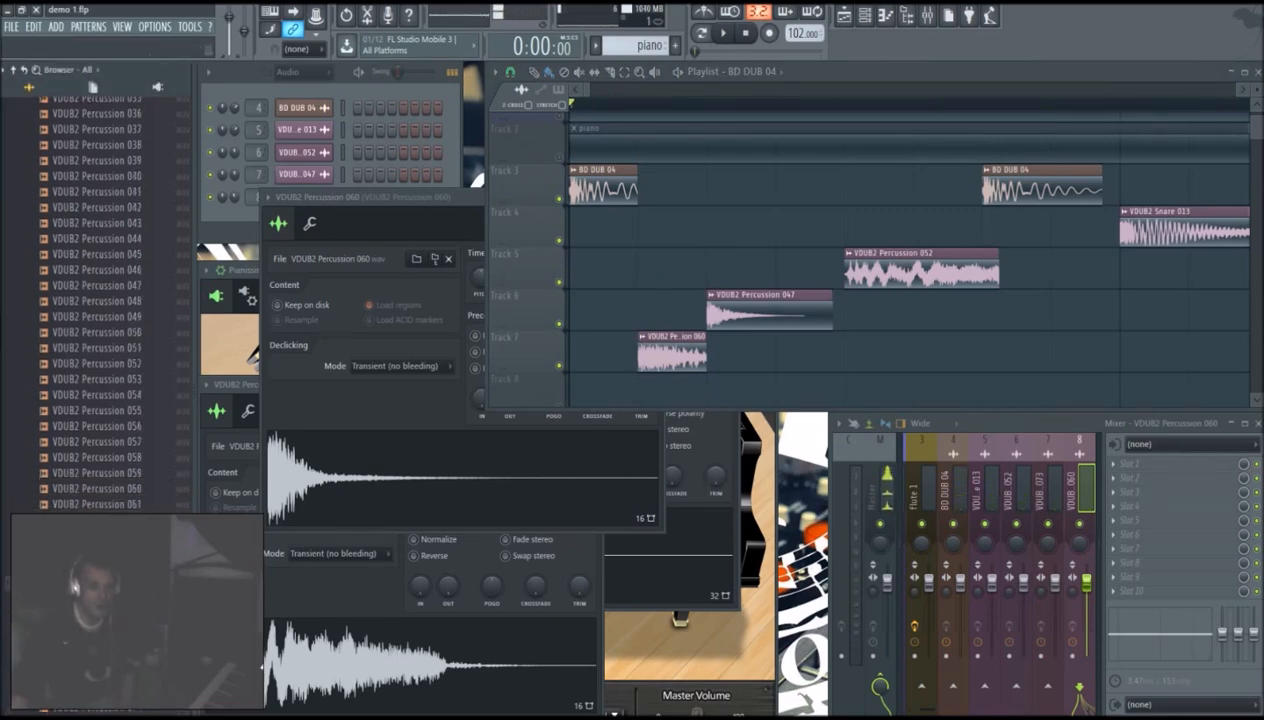
click(122, 370)
click(131, 342)
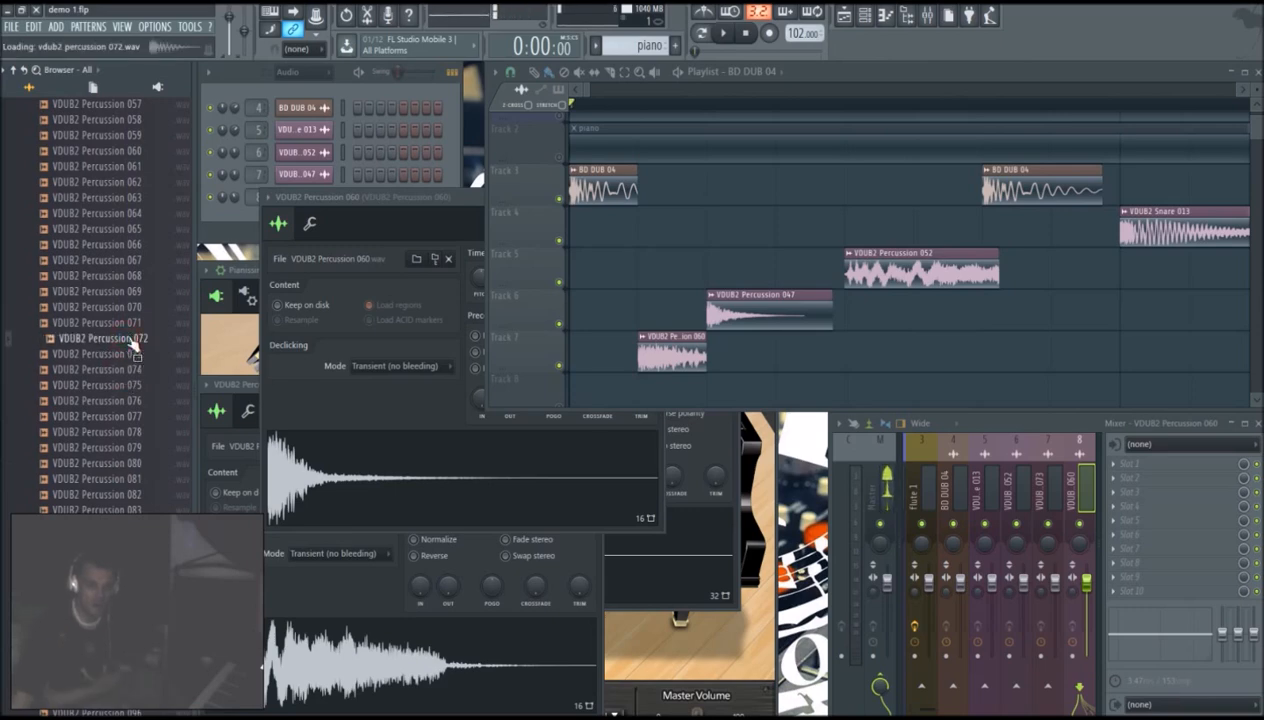
click(130, 311)
click(131, 323)
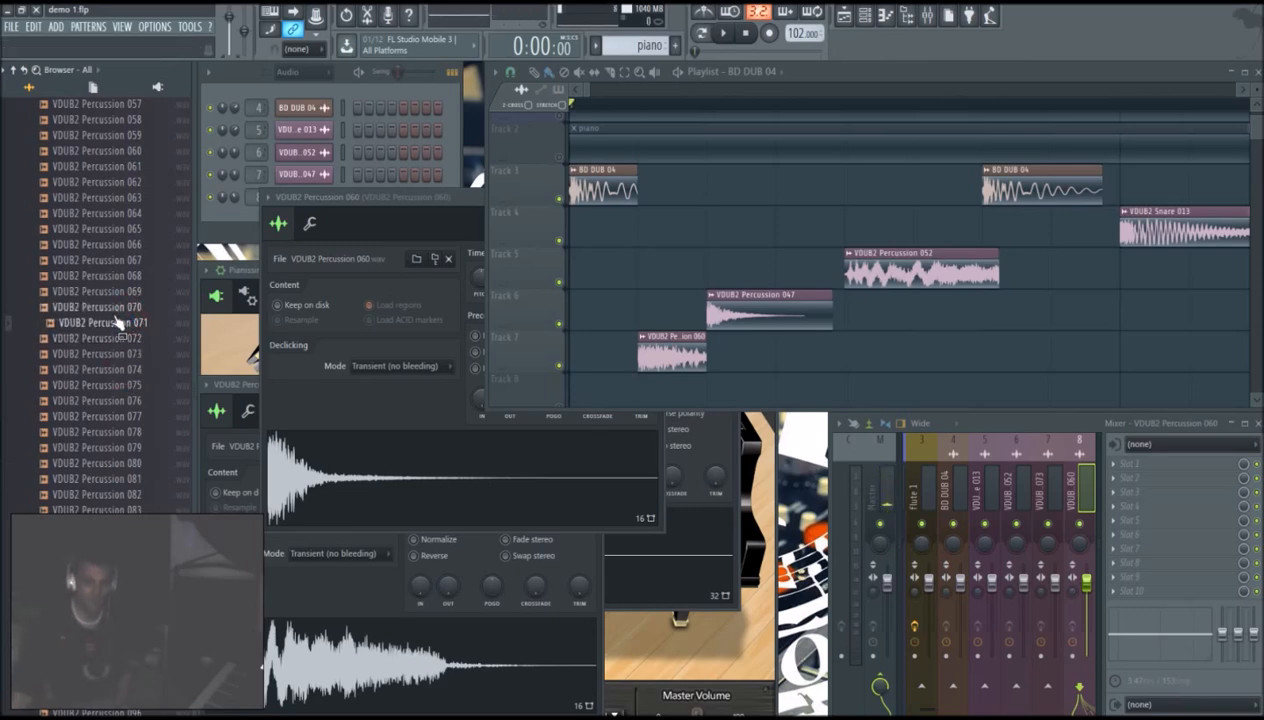
click(115, 278)
click(116, 292)
click(115, 262)
click(114, 247)
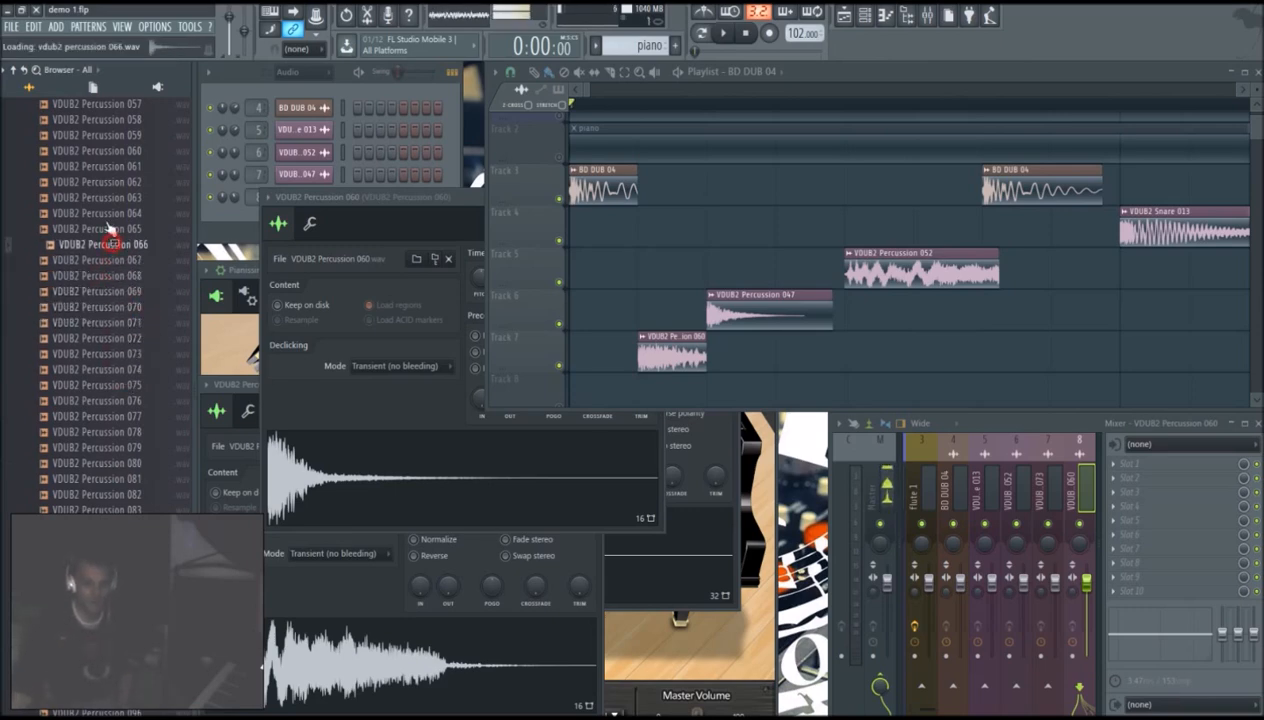
click(121, 494)
drag(124, 492, 1083, 375)
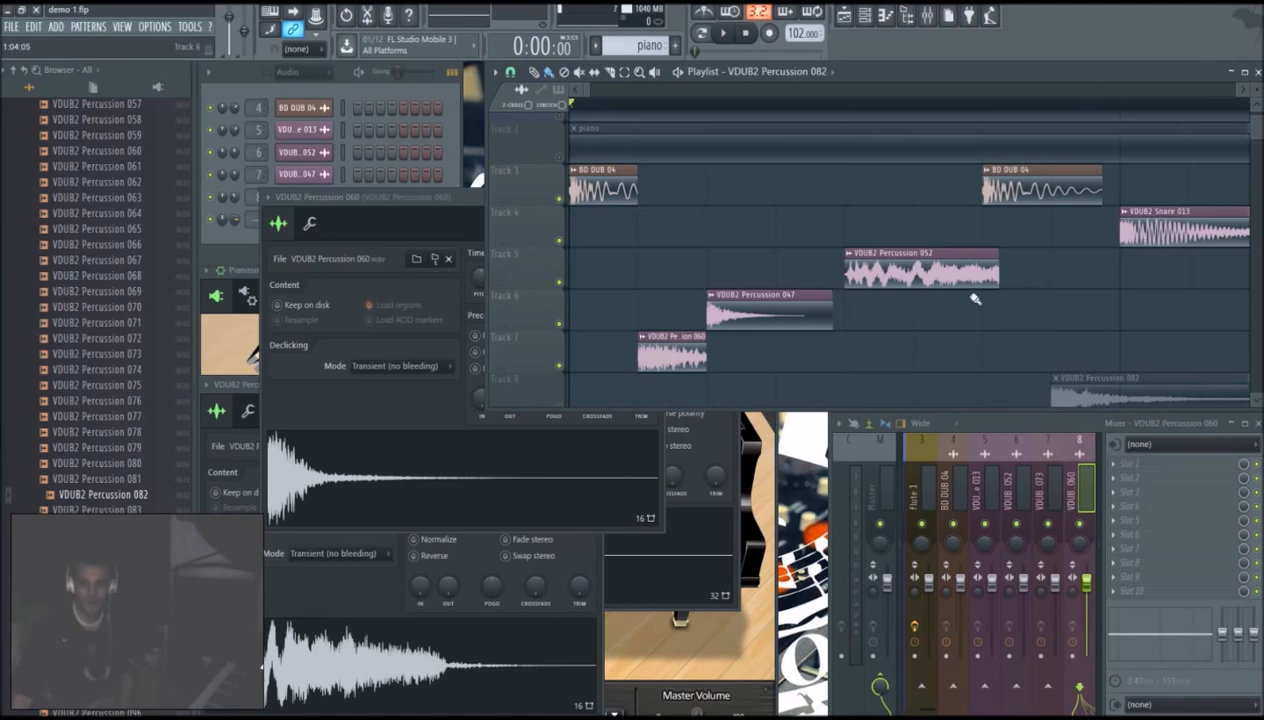
Step: Lower the VDUB2 Percussion 082 channel's volume, route it to mixer track 9 and check it in playback
click(557, 407)
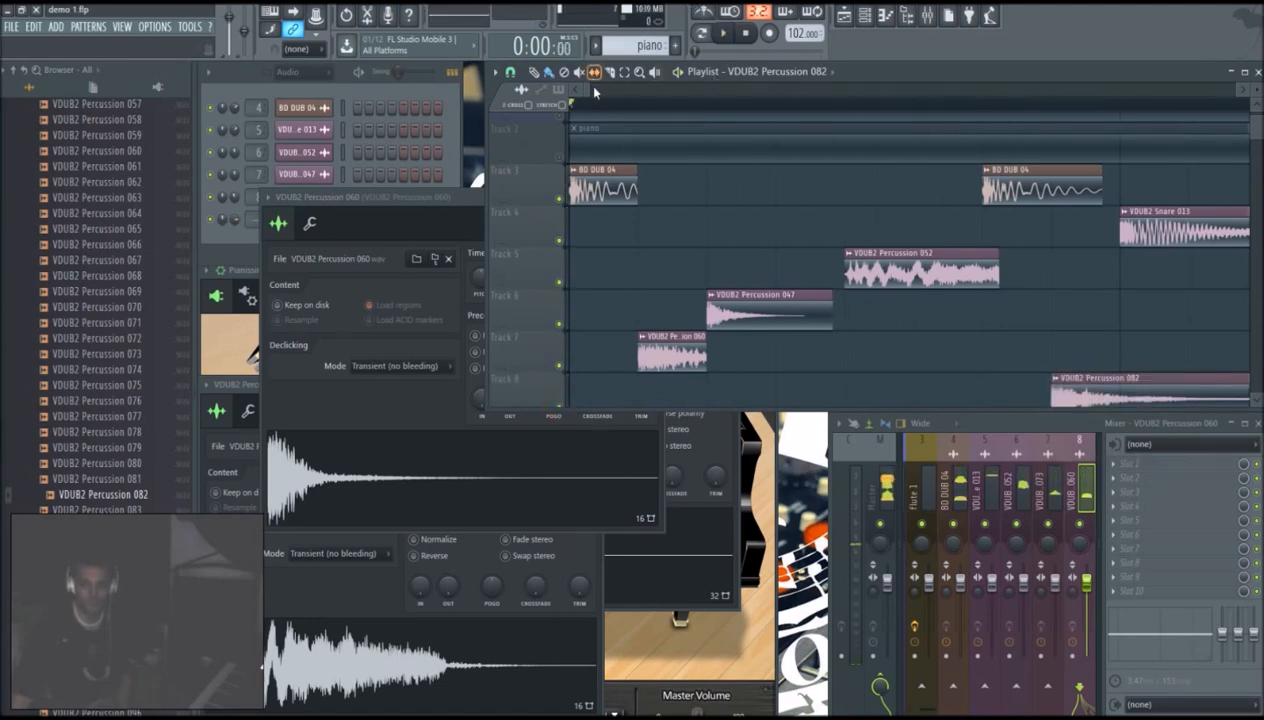
scroll(645, 107, down, 2)
drag(645, 107, 648, 109)
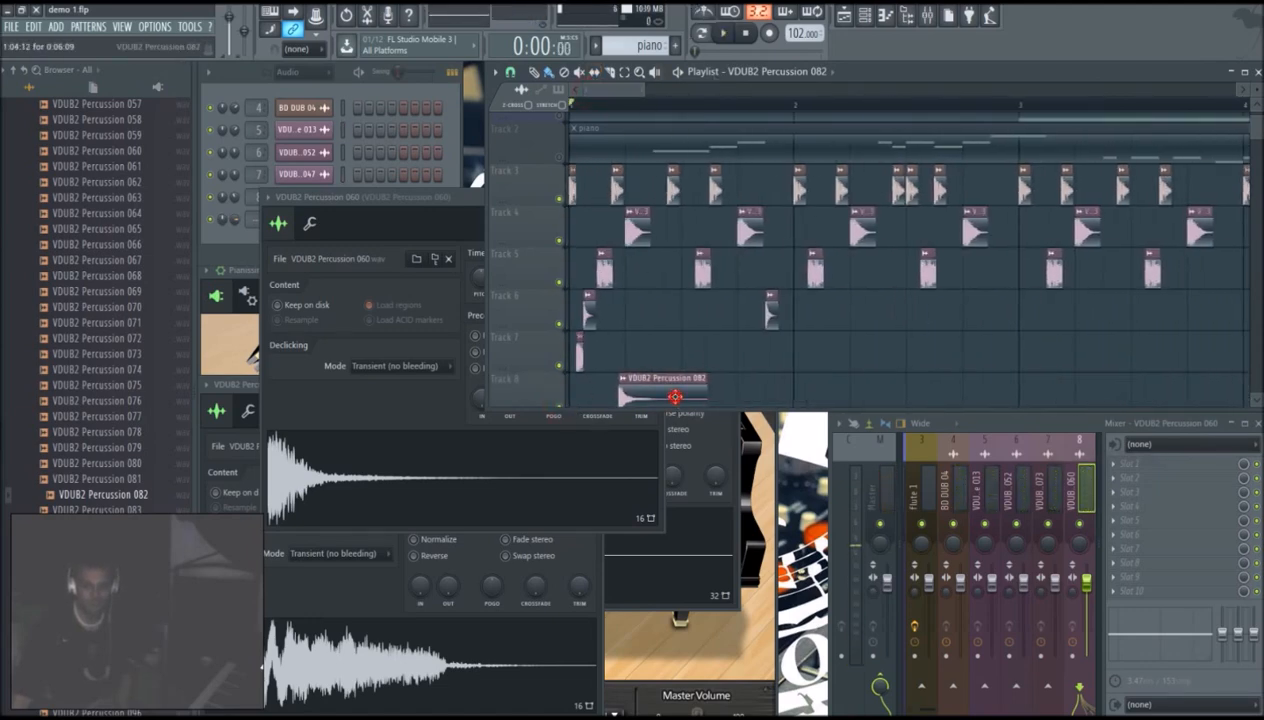
double_click(675, 397)
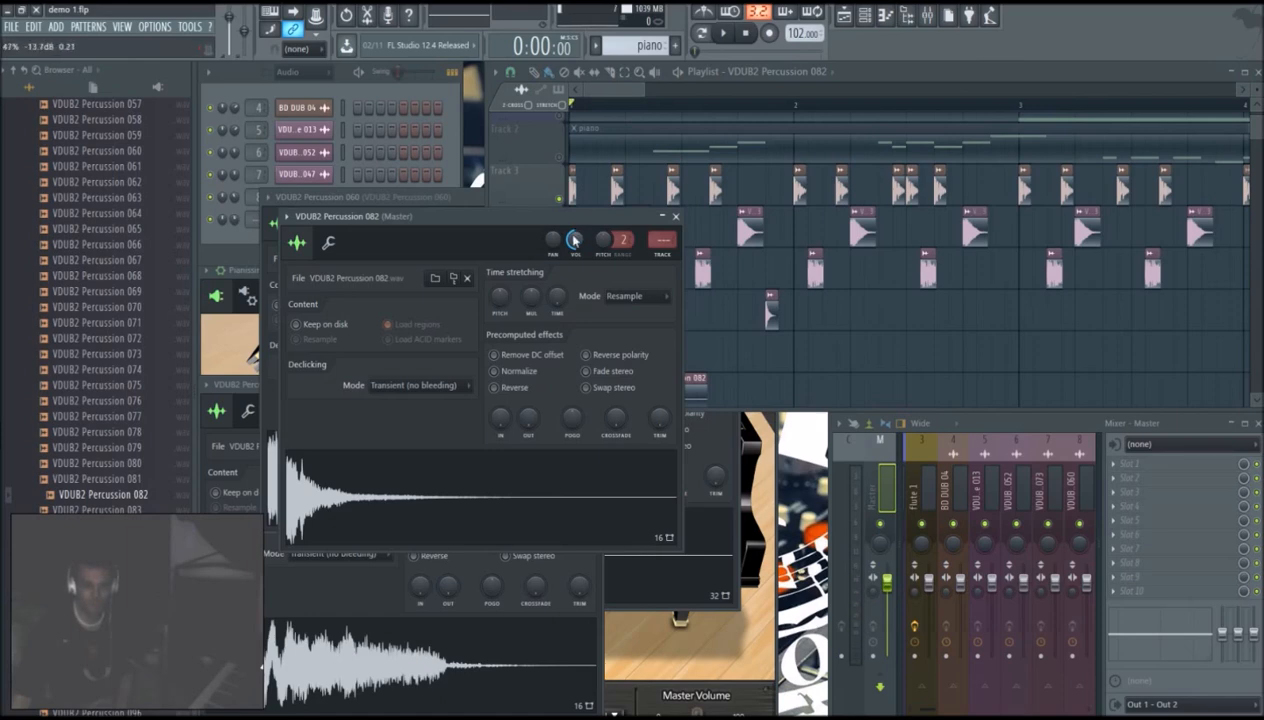
click(673, 256)
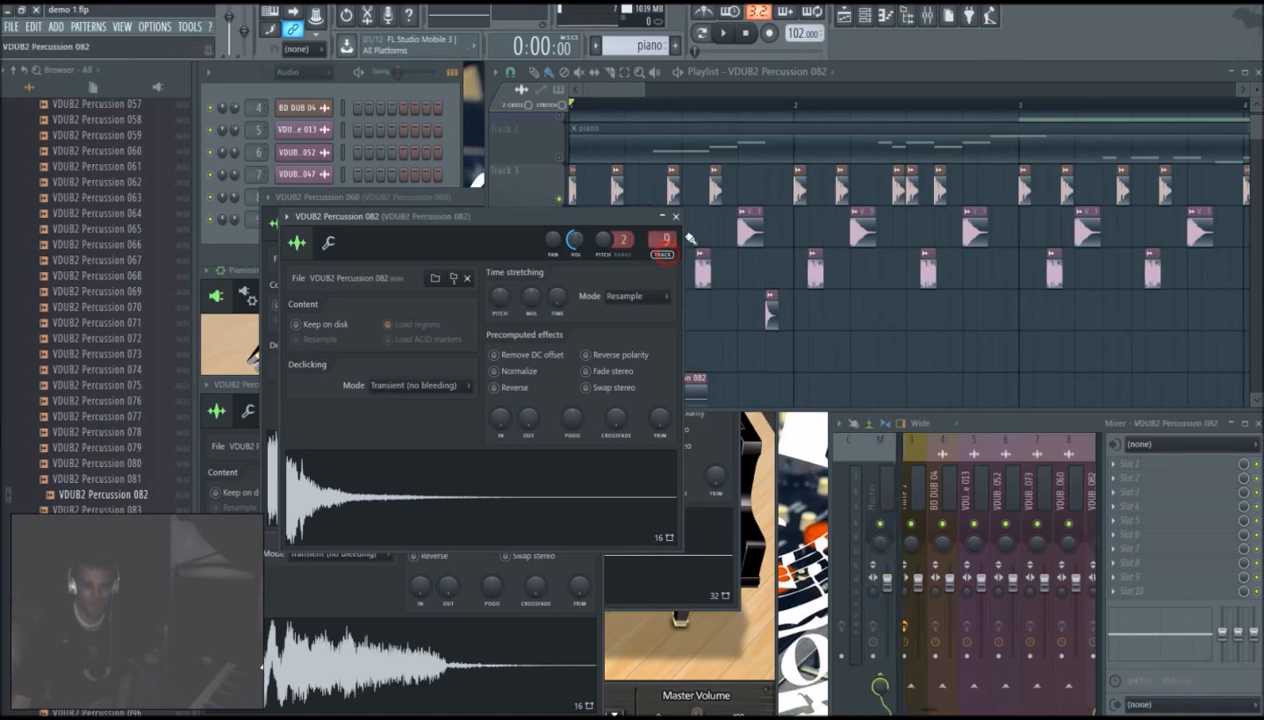
click(636, 104)
key(space)
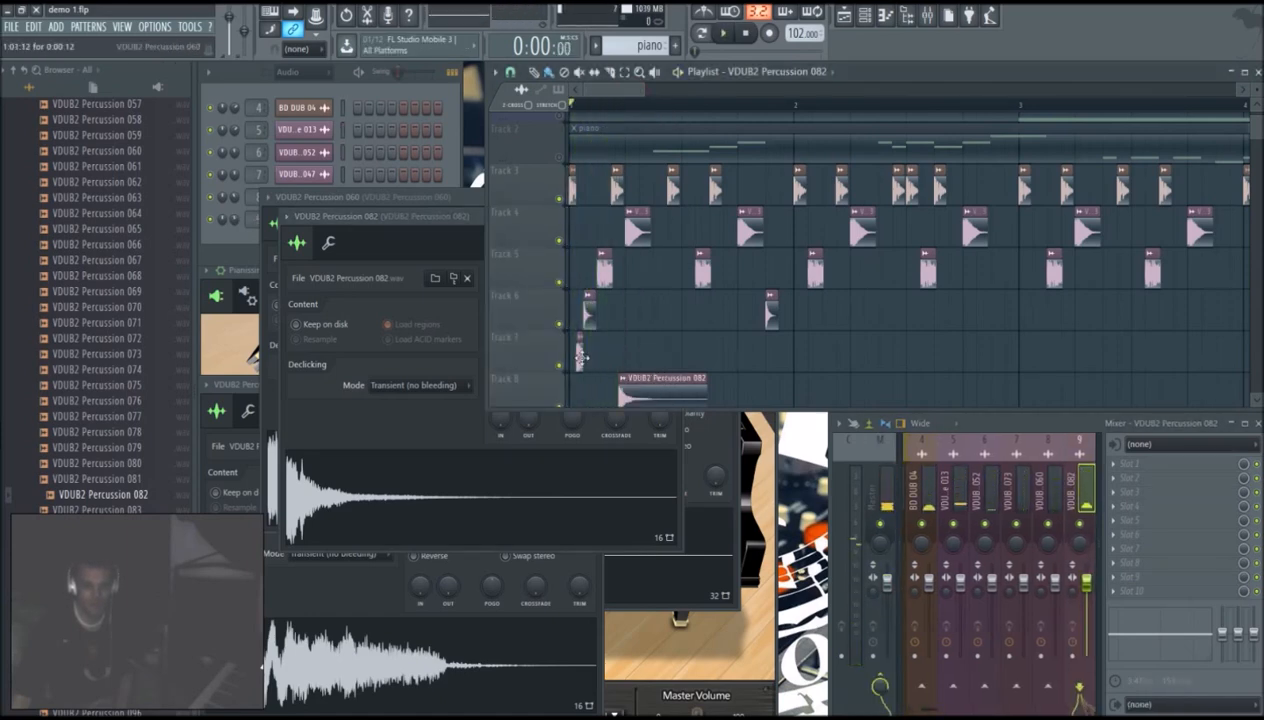
Step: Compare the channel volume settings of VDUB2 Percussion 060 and 082 and check the balance in playback
double_click(580, 357)
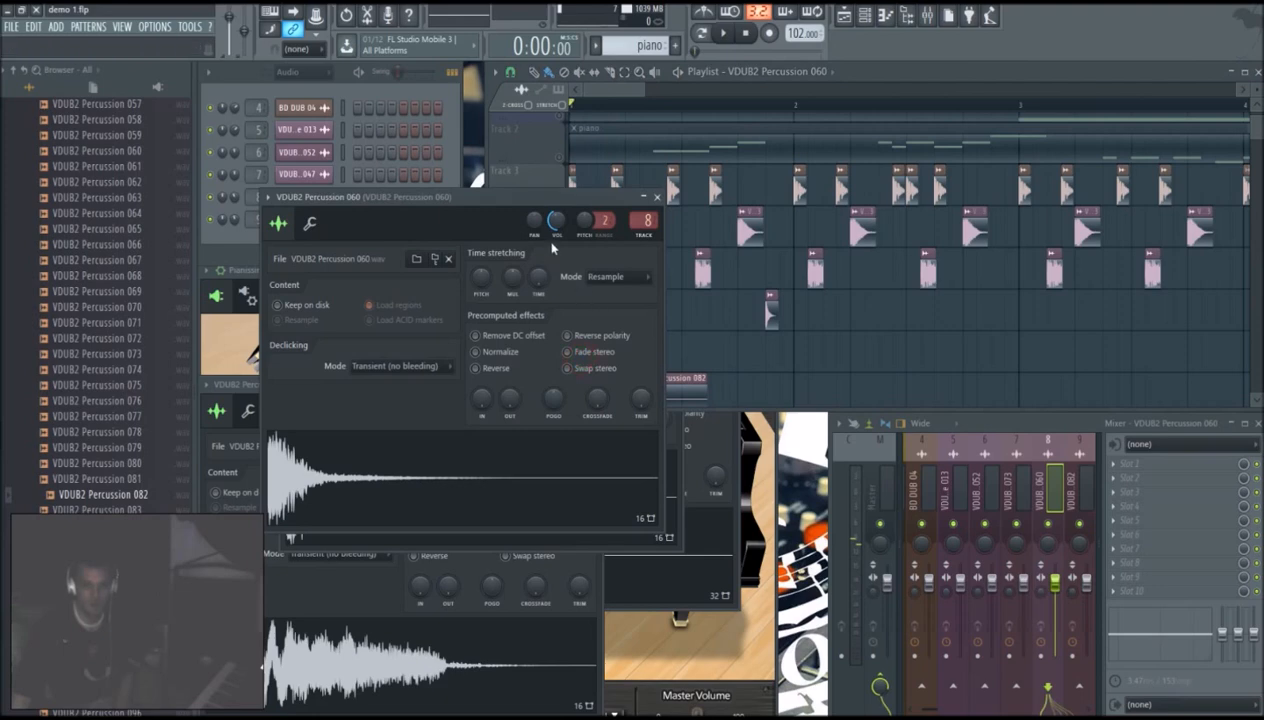
click(621, 91)
double_click(660, 396)
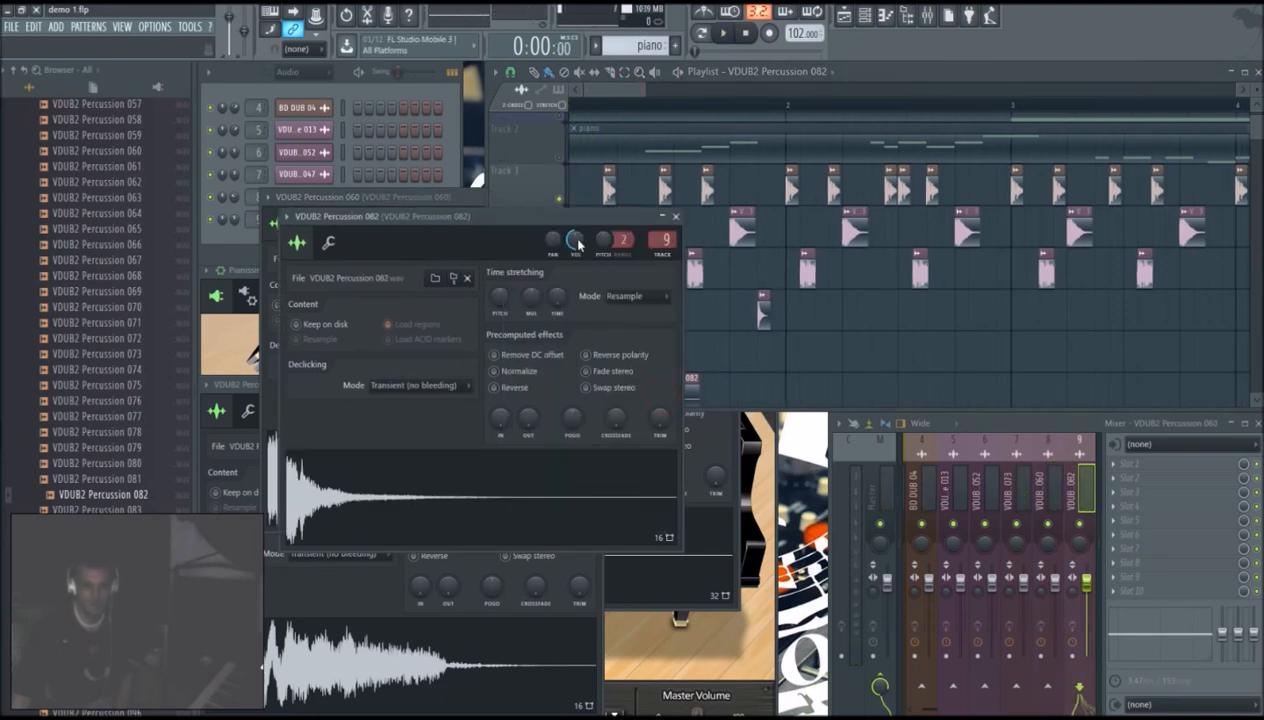
click(676, 216)
drag(646, 92, 594, 98)
key(space)
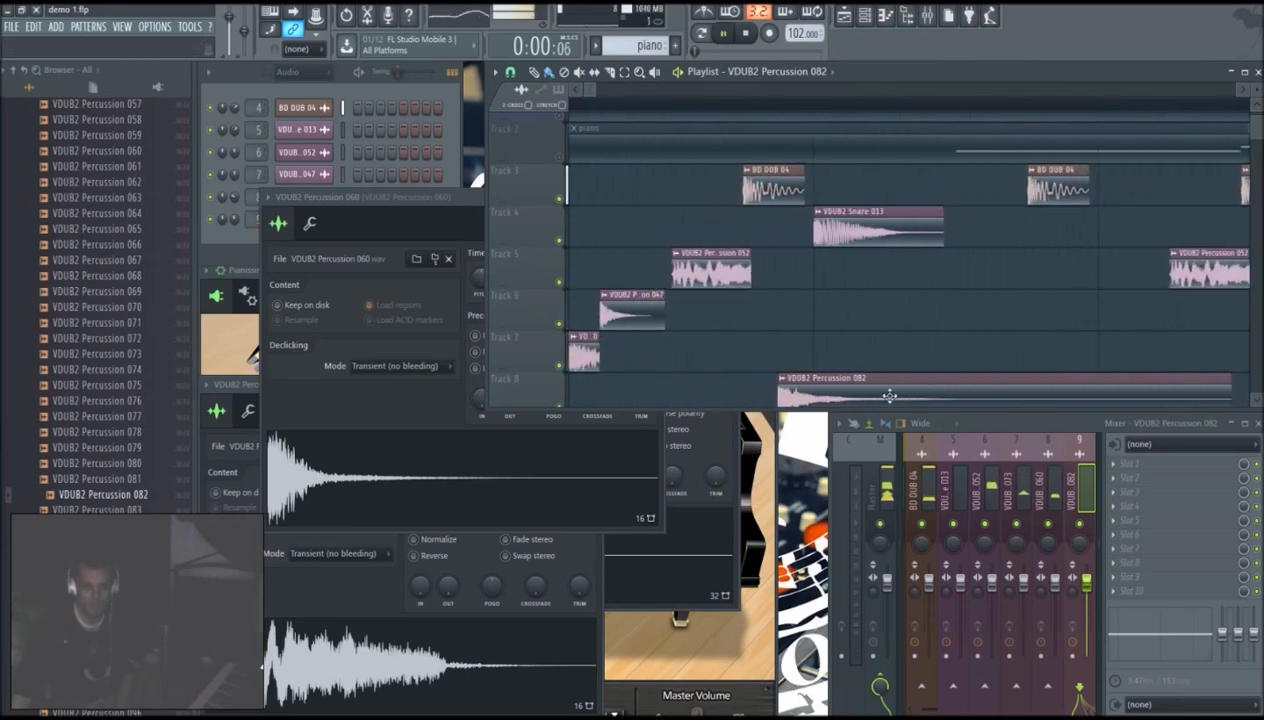
Step: Move the VDUB2 Percussion 082 clip one step earlier, to 1:03:12, and check it in playback
key(space)
drag(835, 393, 763, 393)
key(space)
key(space)
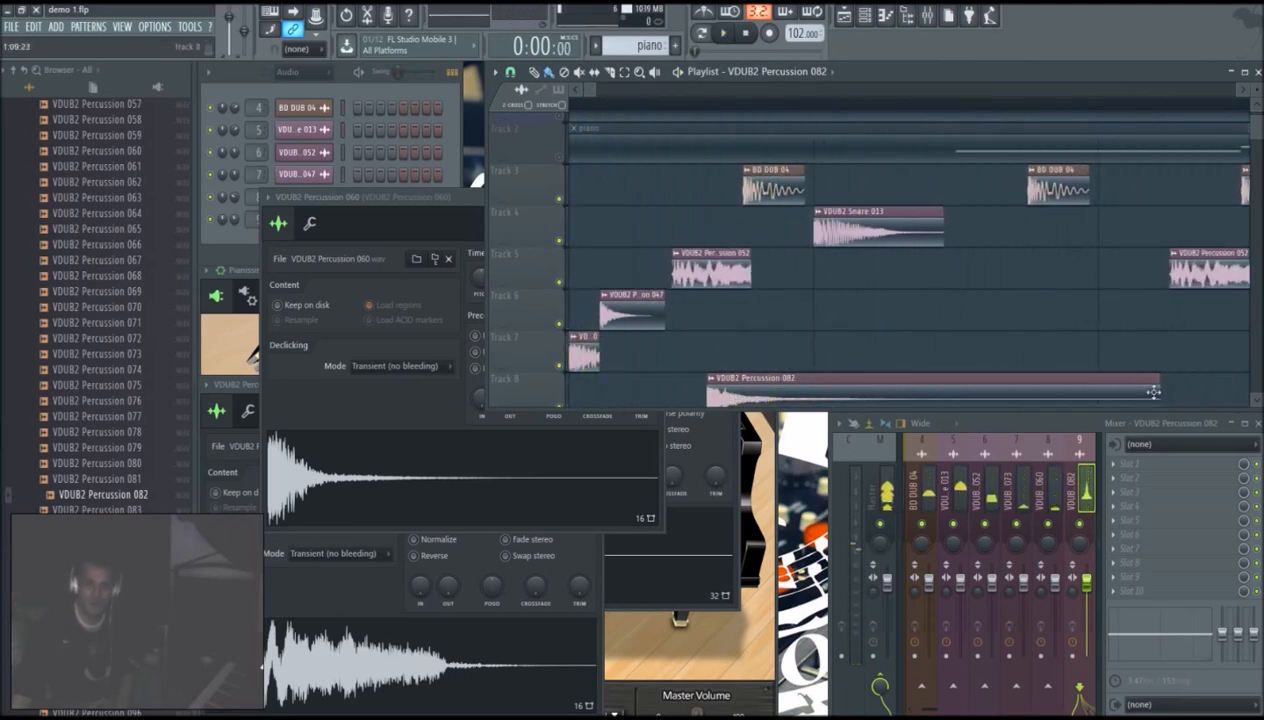
Step: Trim the VDUB2 Percussion 082 clip to end where the second BD DUB 04 clip starts and check playback
drag(1167, 392, 740, 392)
scroll(748, 340, down, 4)
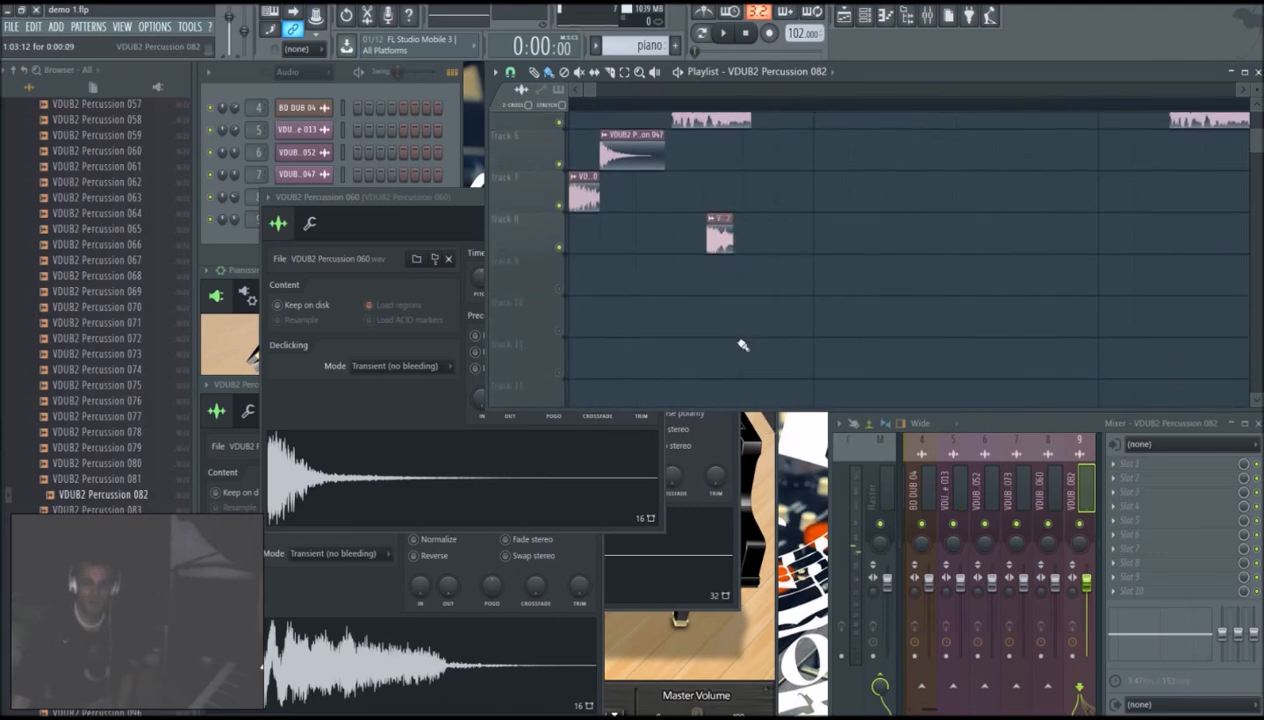
scroll(742, 345, up, 3)
key(space)
key(space)
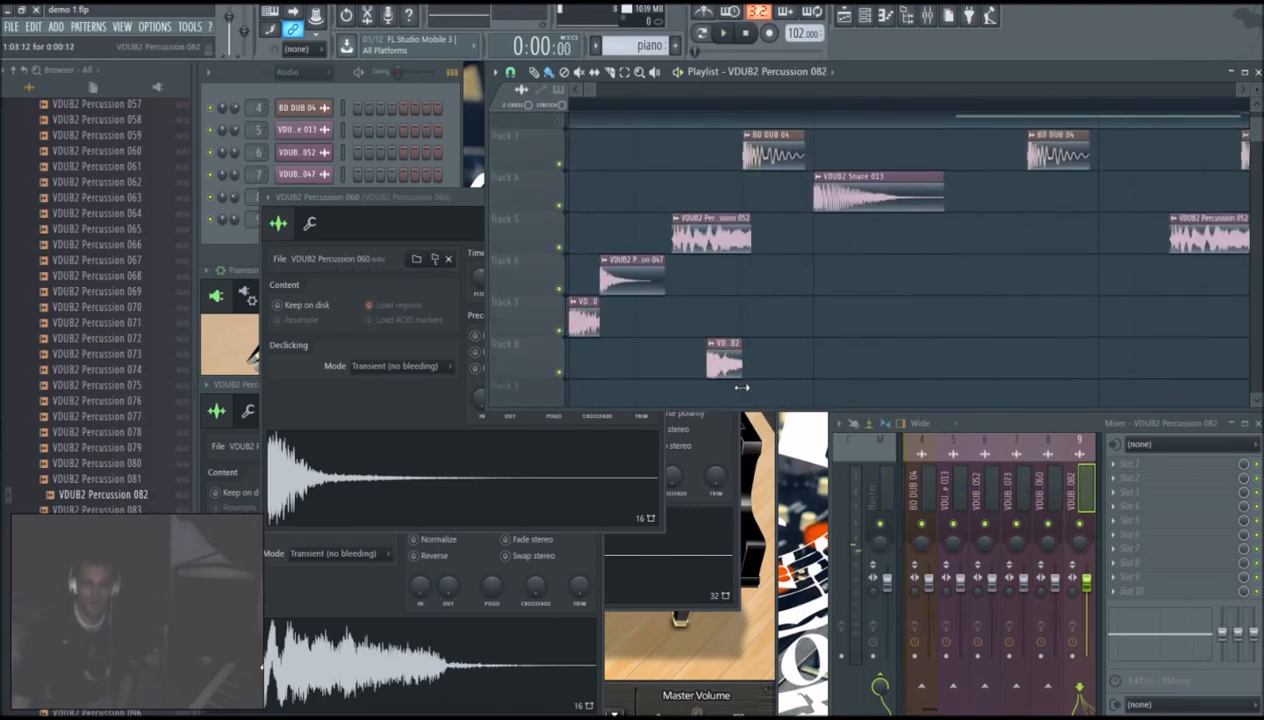
Step: Inspect the end of the VDUB2 Percussion 082 clip up close and listen to the pattern in playback
scroll(754, 109, up, 2)
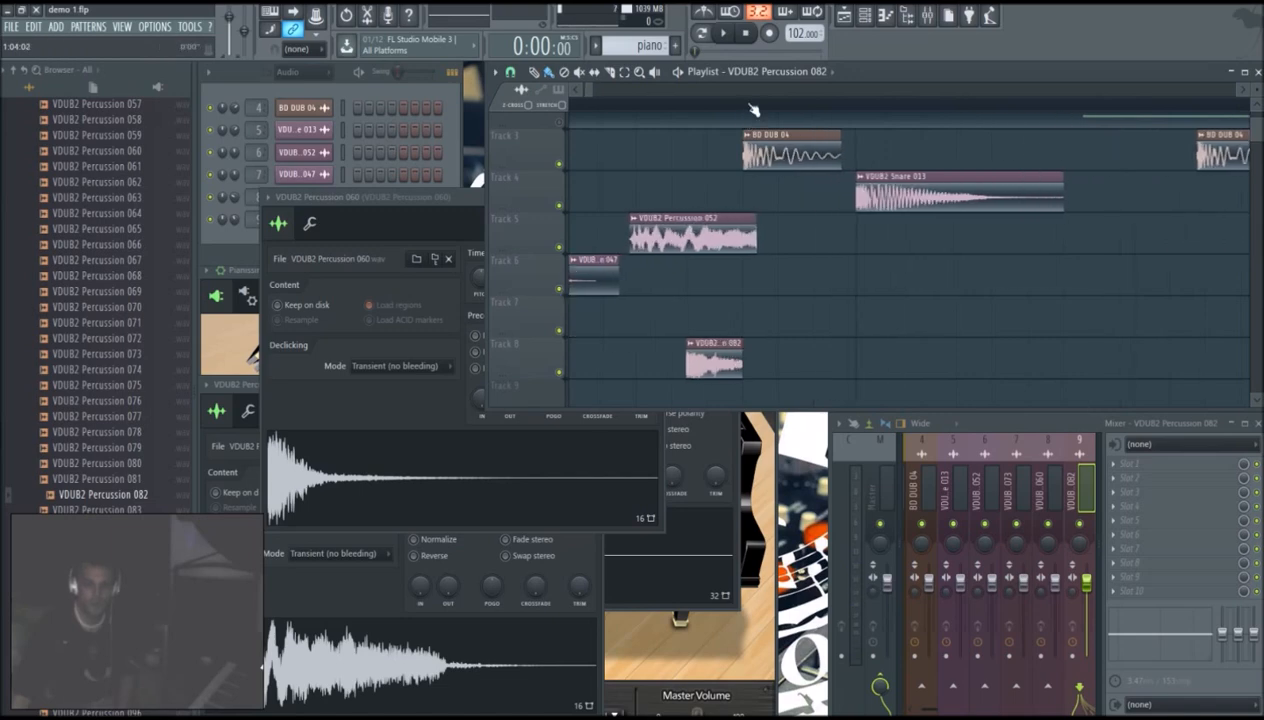
double_click(738, 362)
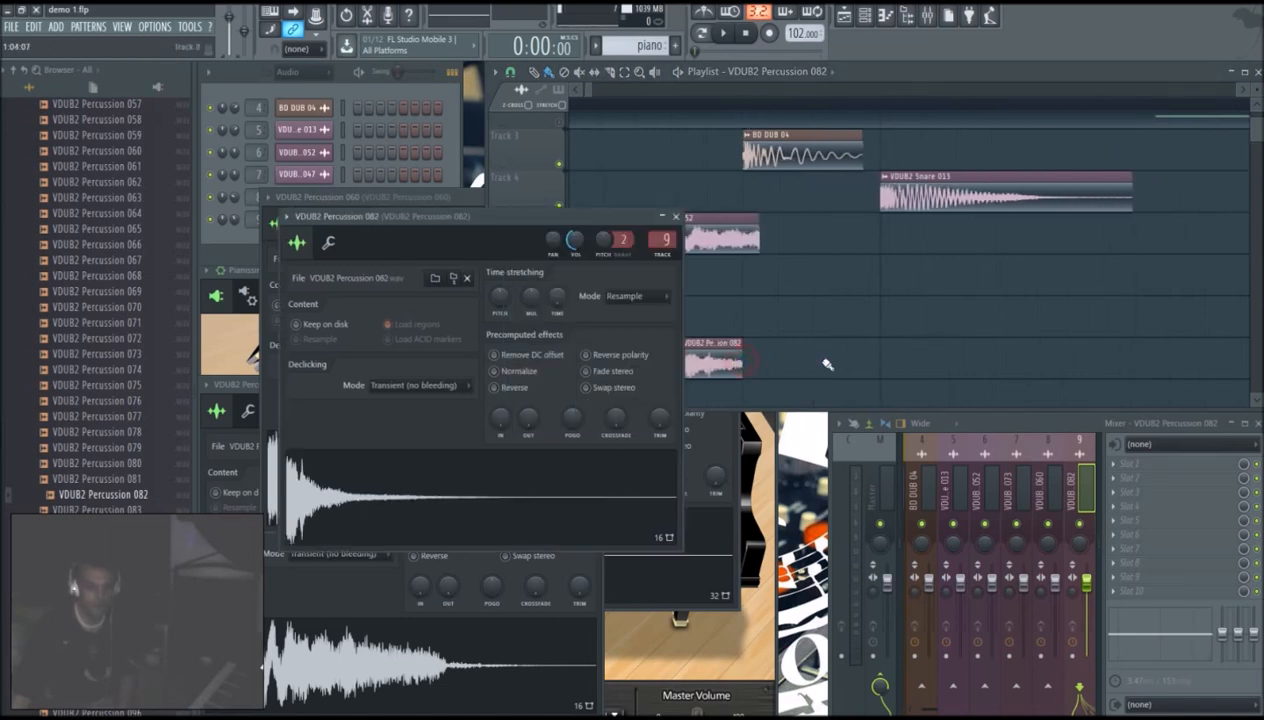
key(Escape)
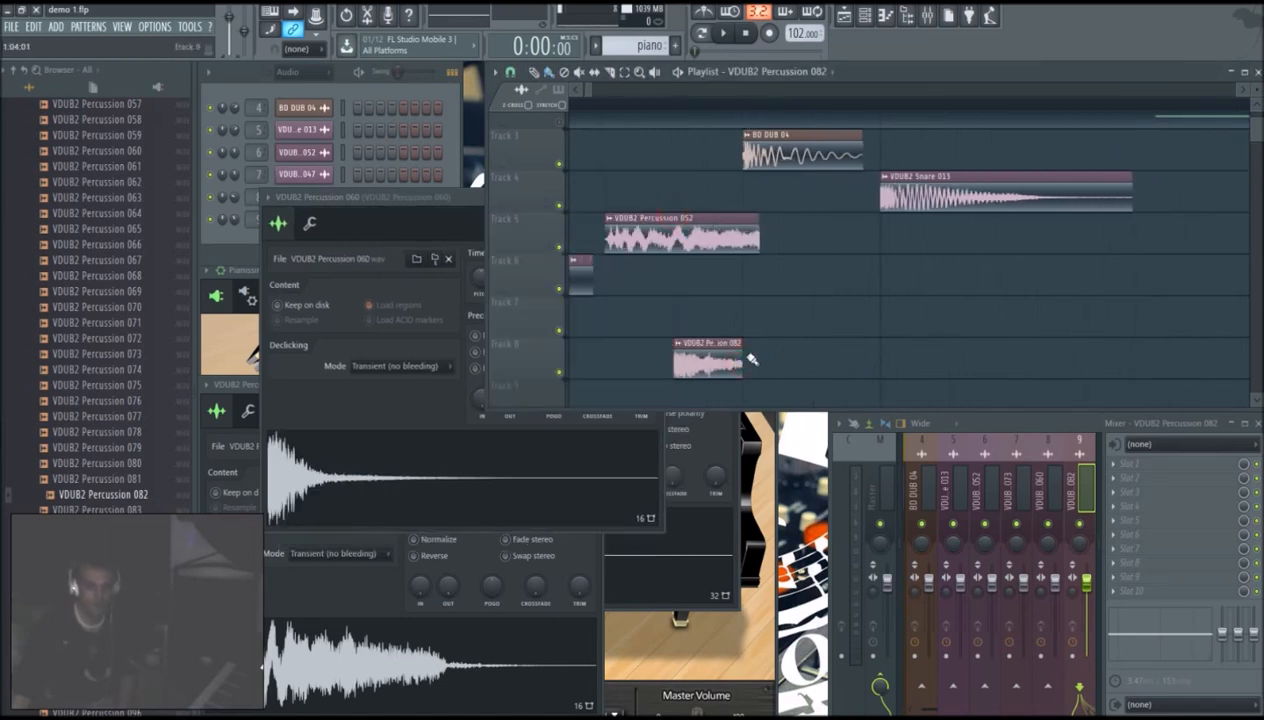
mouse_move(765, 371)
mouse_down()
mouse_move(942, 374)
mouse_move(741, 388)
mouse_move(885, 372)
mouse_move(745, 376)
mouse_move(750, 388)
mouse_up()
key(space)
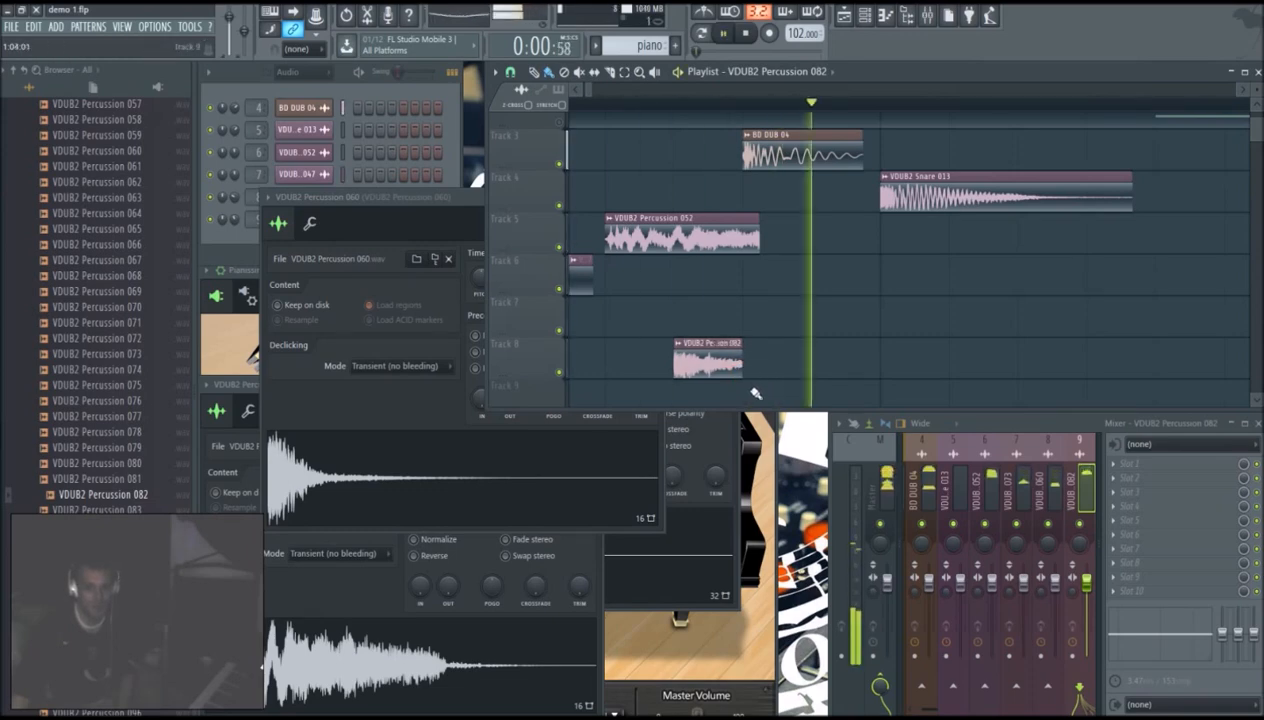
key(space)
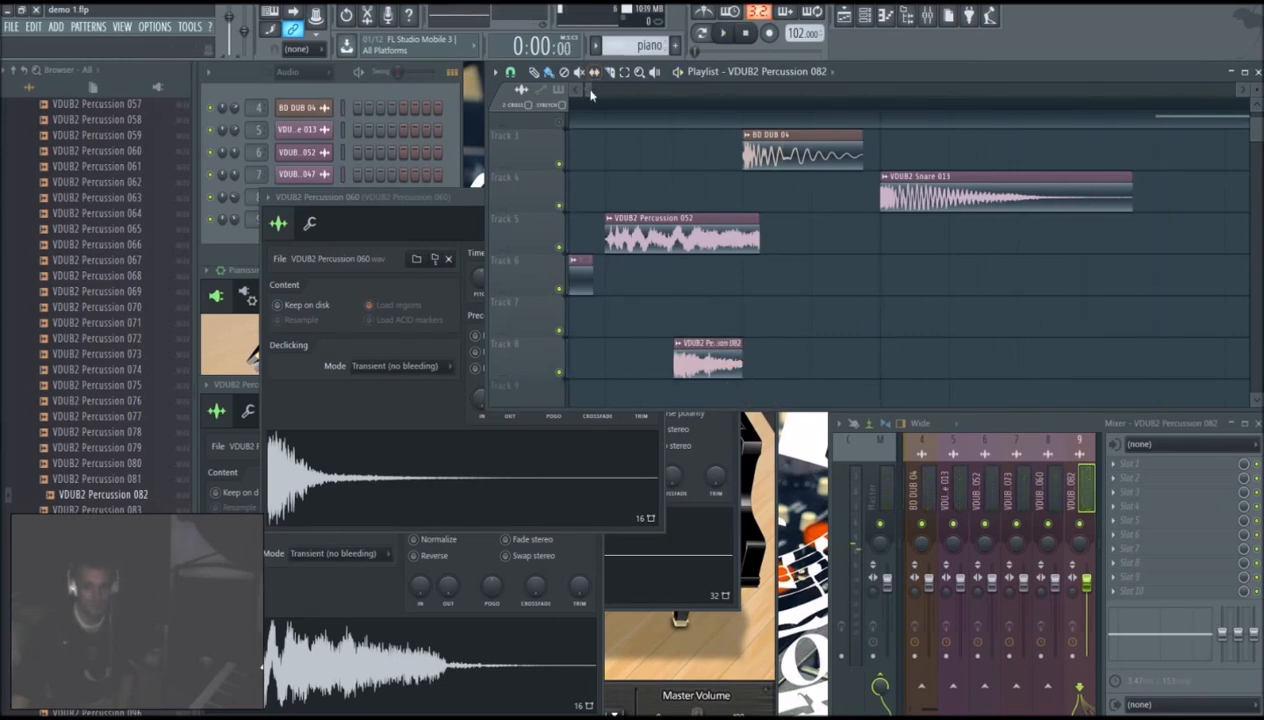
Step: Move the VDUB2 Percussion 082 clip up to Track 7, in line with the VDUB2 Percussion 060 clip
drag(586, 92, 574, 93)
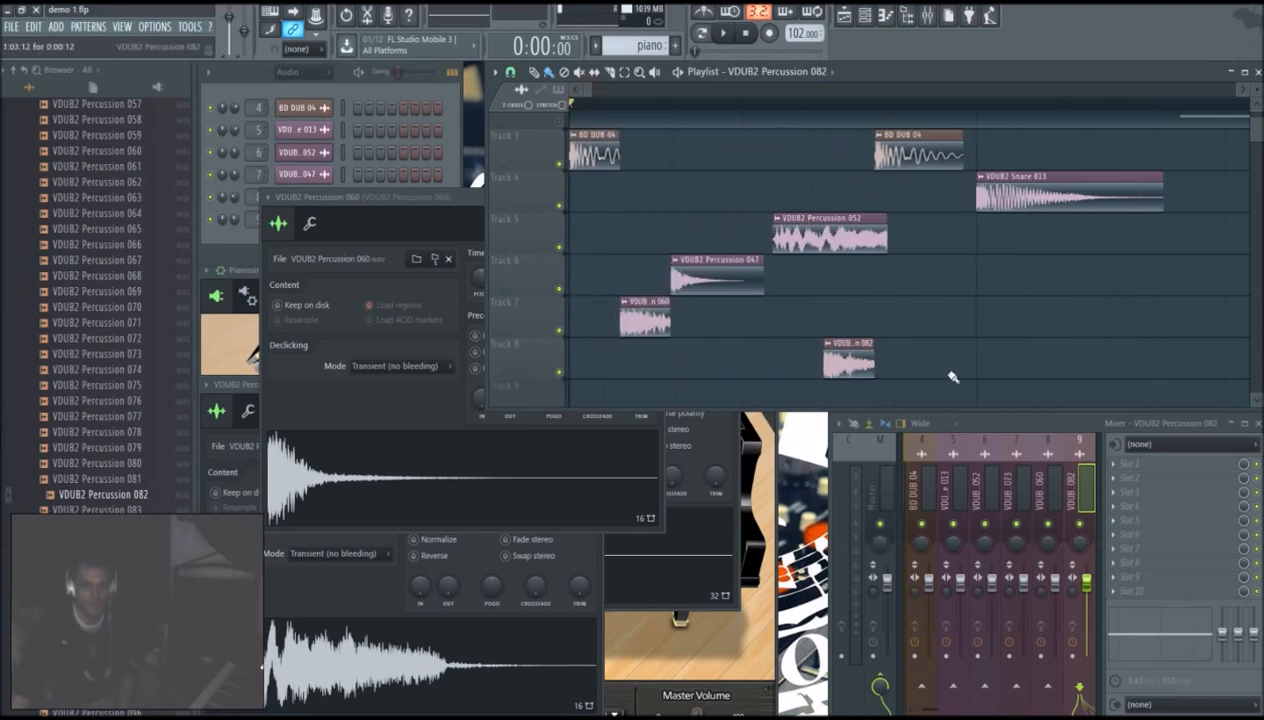
drag(841, 363, 836, 305)
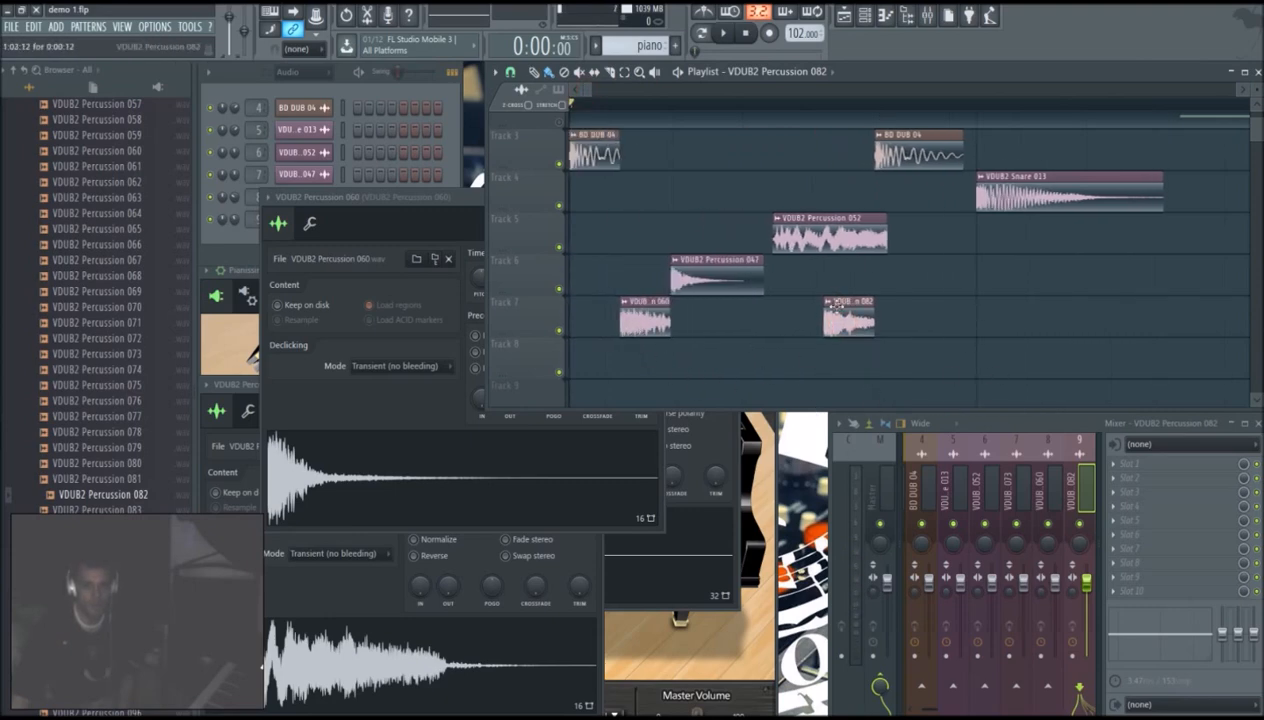
scroll(968, 346, up, 2)
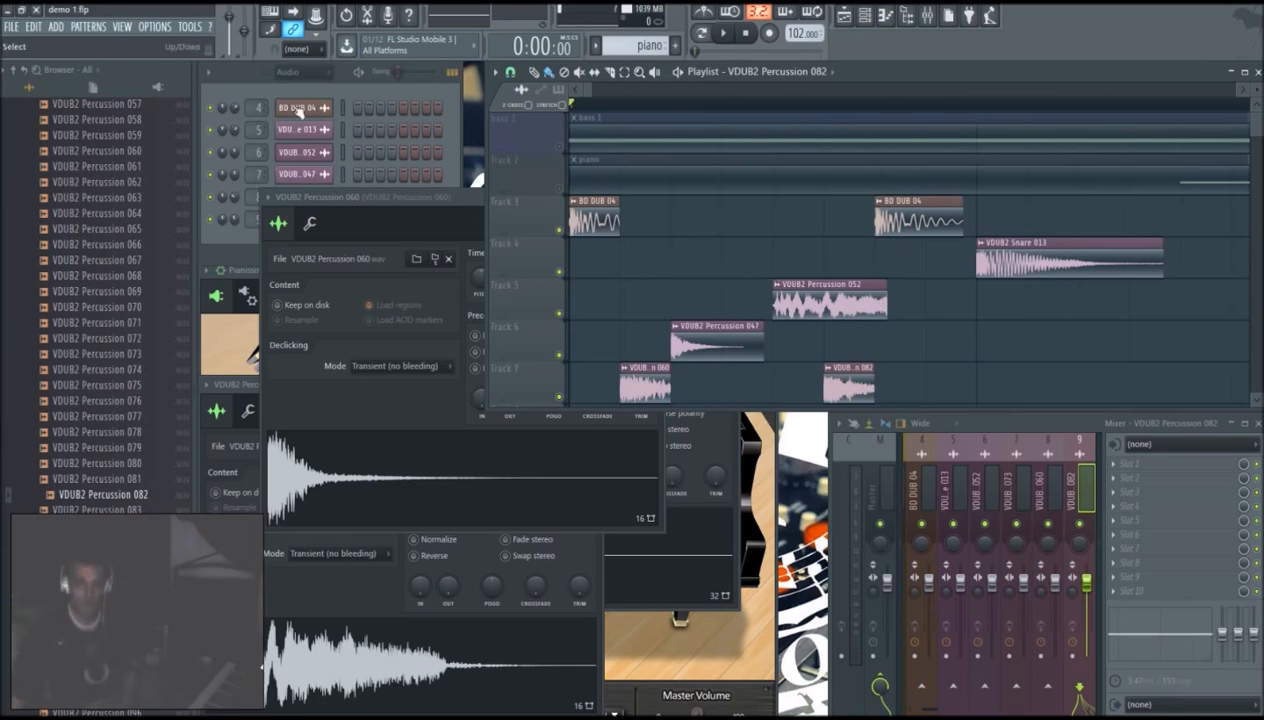
Step: Show all channels in the channel rack and open the Pianissimo instrument
click(300, 72)
click(319, 90)
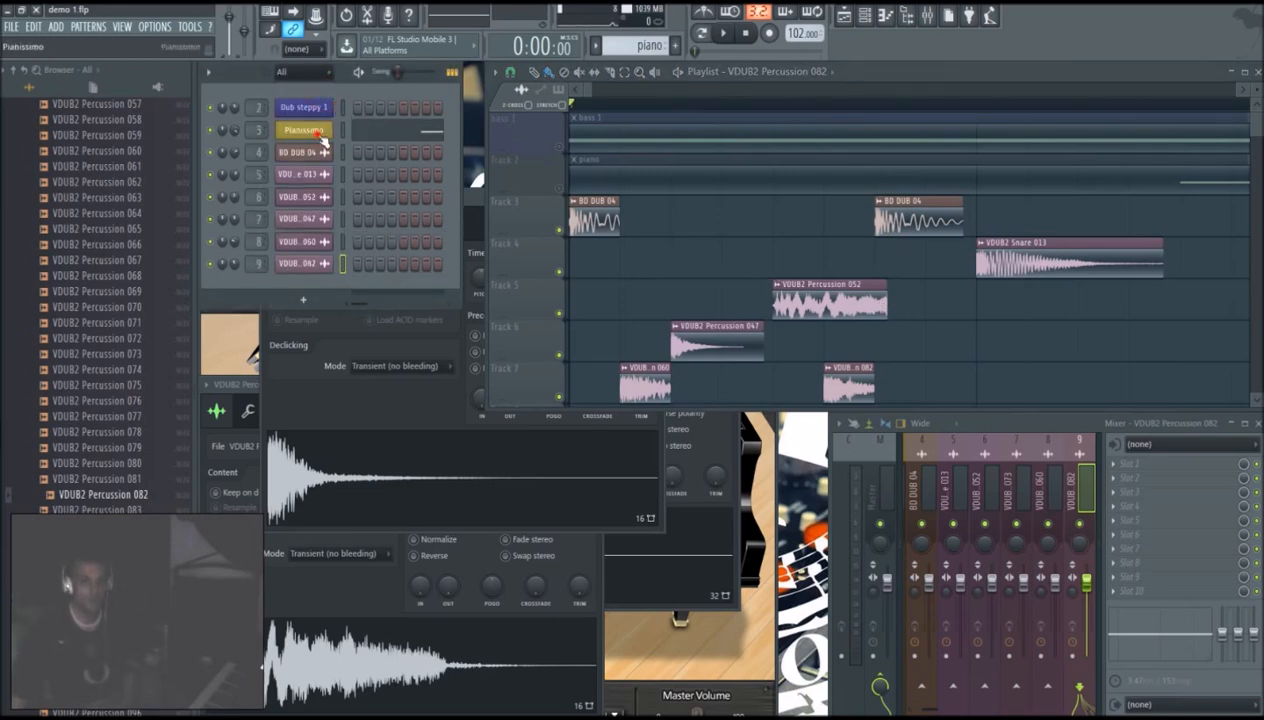
click(310, 131)
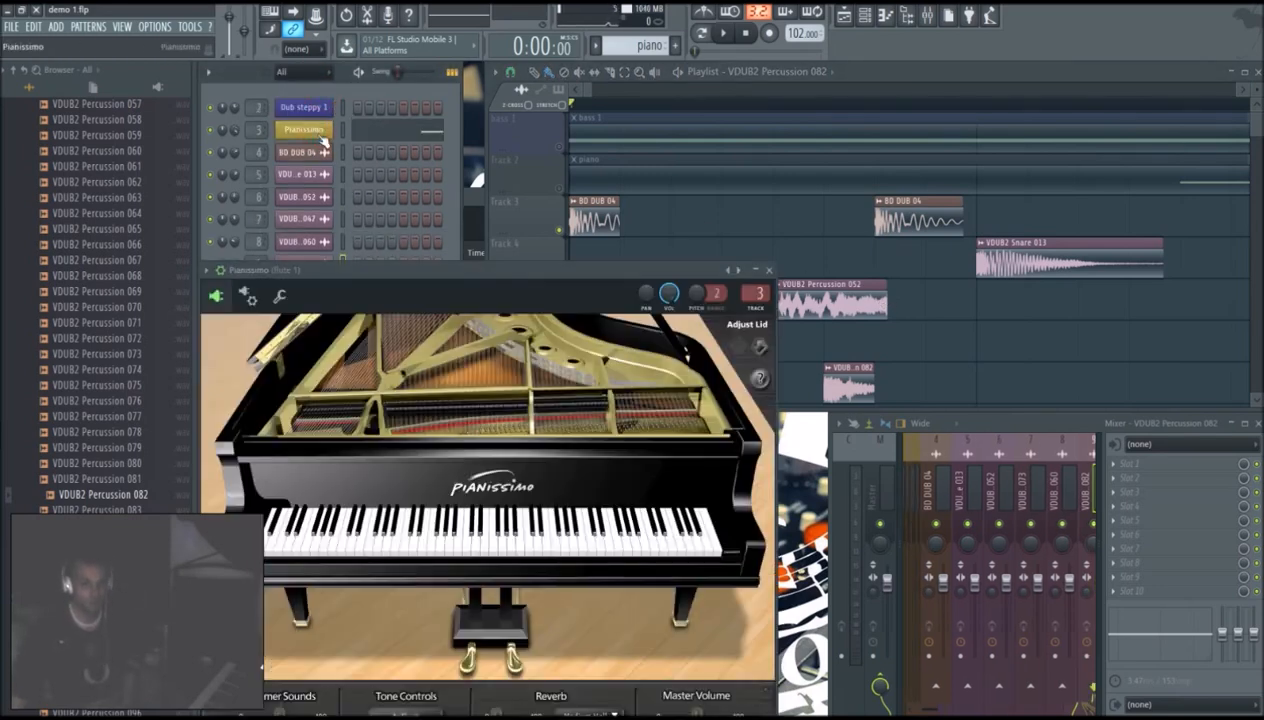
Step: Rename playlist Track 2 to "piano"
click(546, 185)
right_click(540, 157)
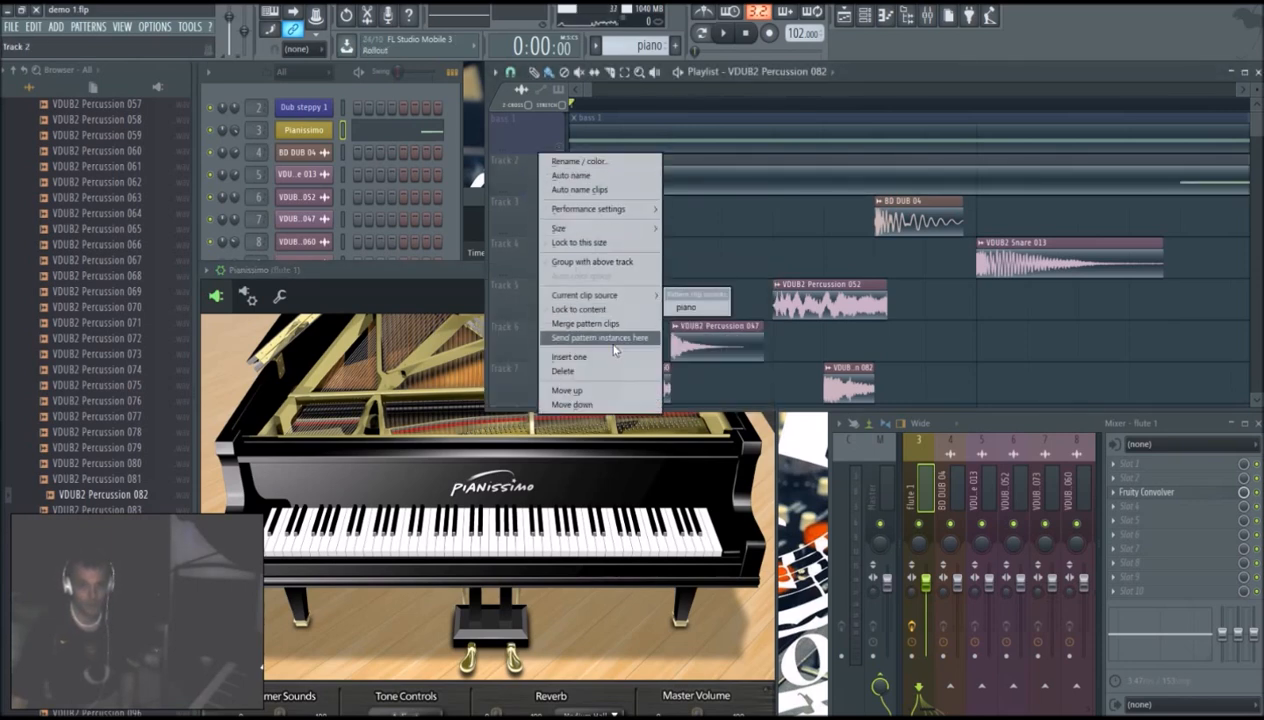
click(583, 162)
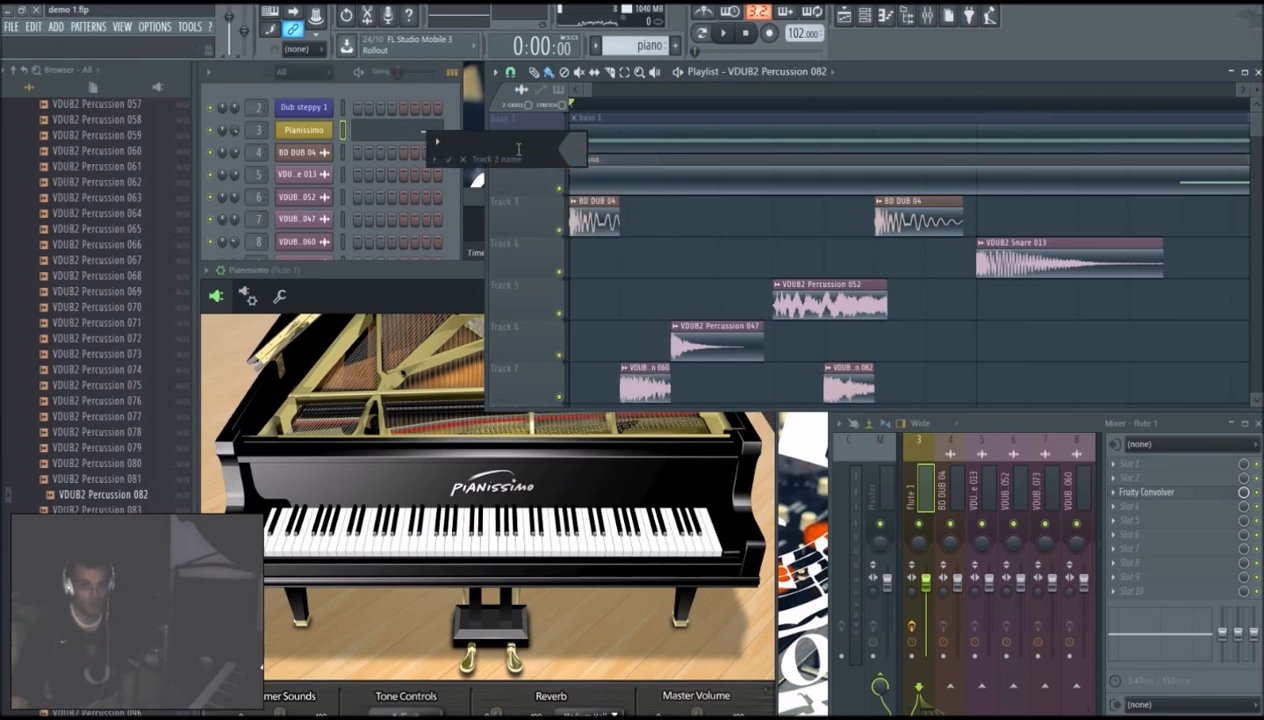
text(piano)
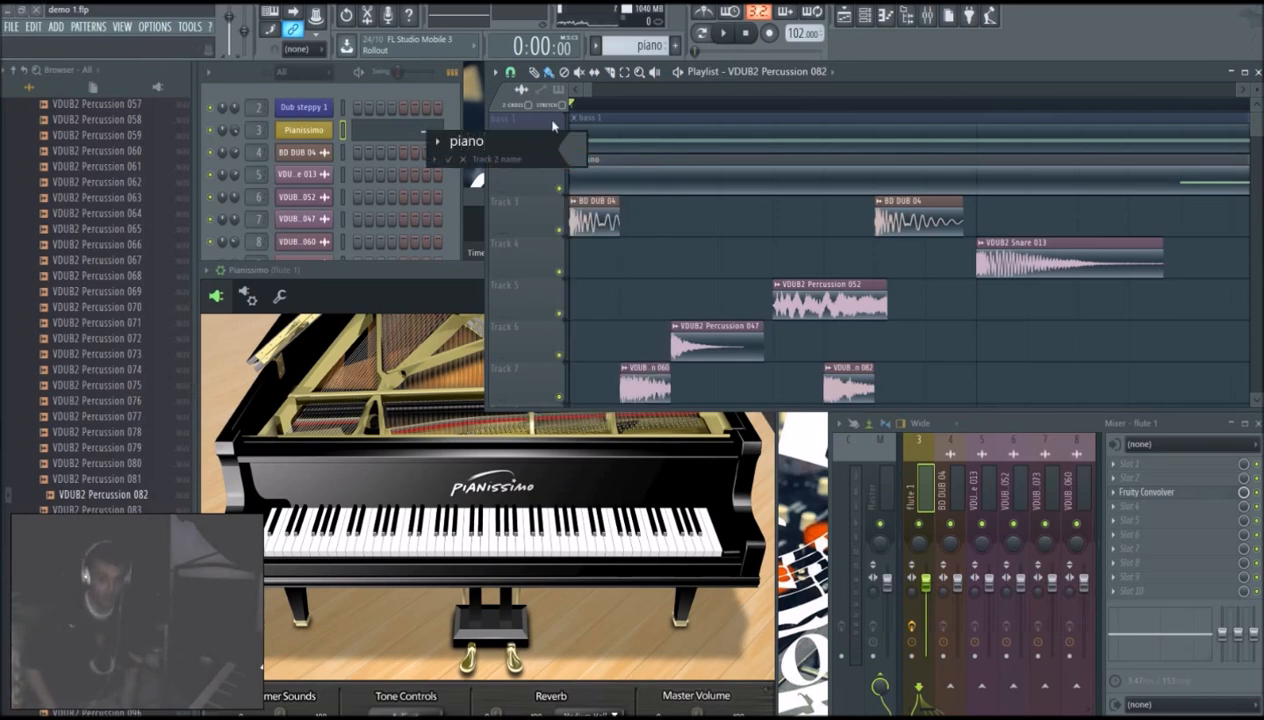
key(Return)
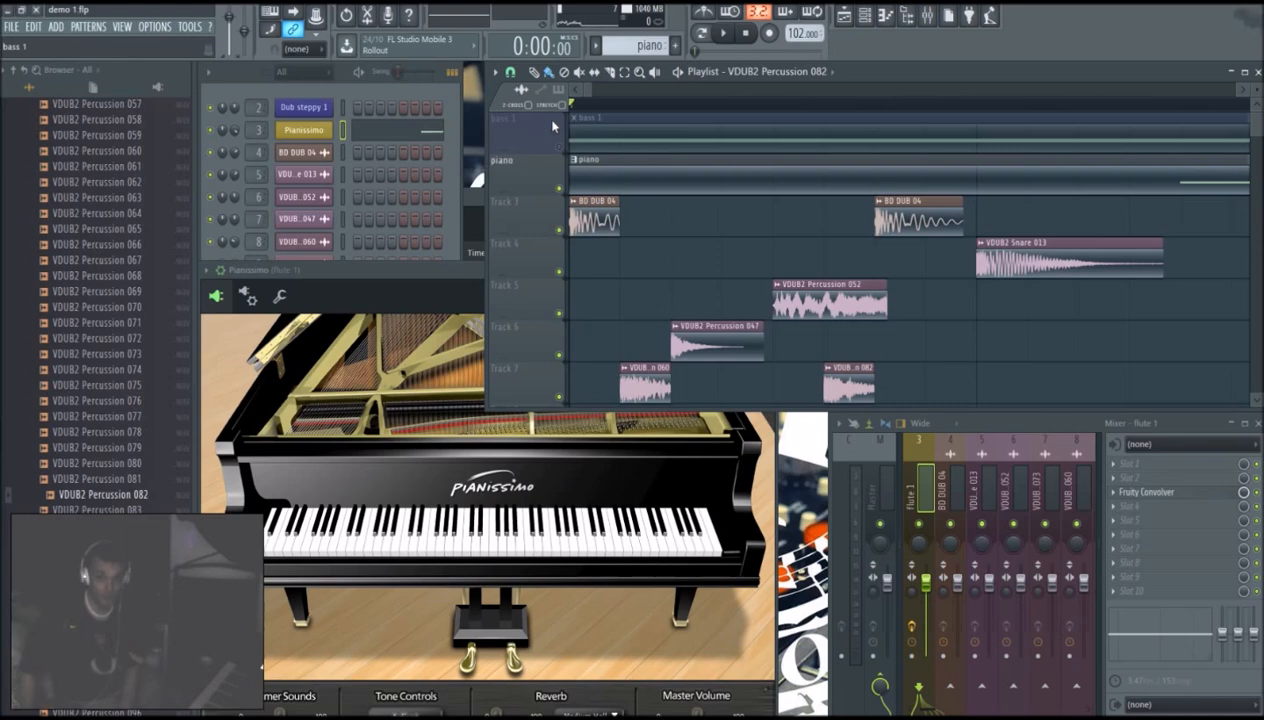
Step: Color the piano playlist track yellow to match the Pianissimo channel
right_click(515, 162)
click(560, 163)
click(577, 165)
click(594, 258)
key(Return)
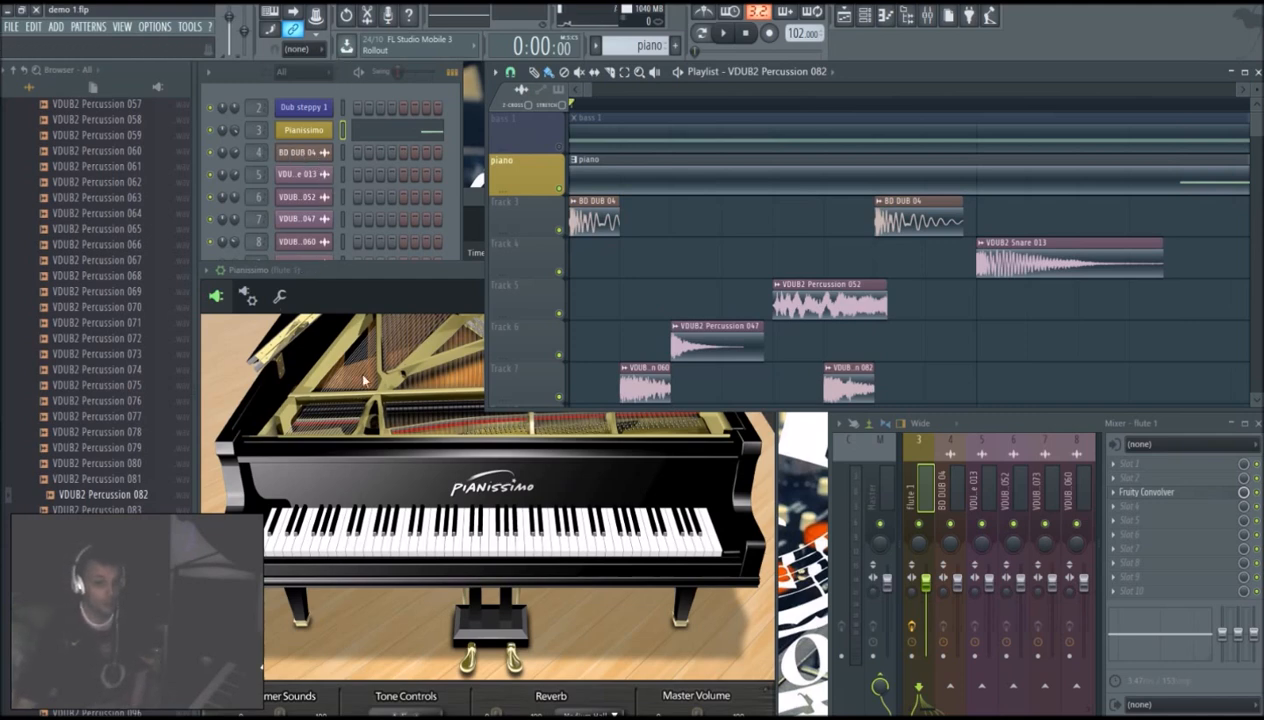
Step: Bring the full channel rack into view and select the VDUB2 Snare 013 channel
click(250, 73)
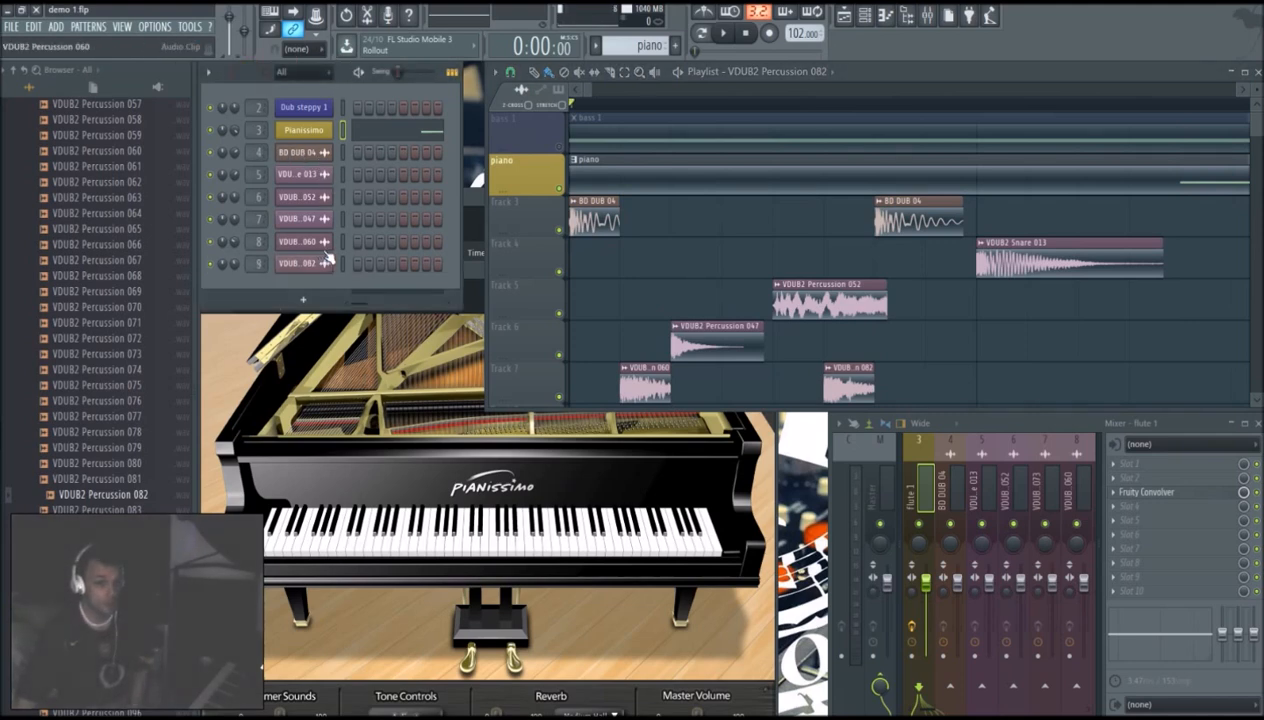
click(343, 175)
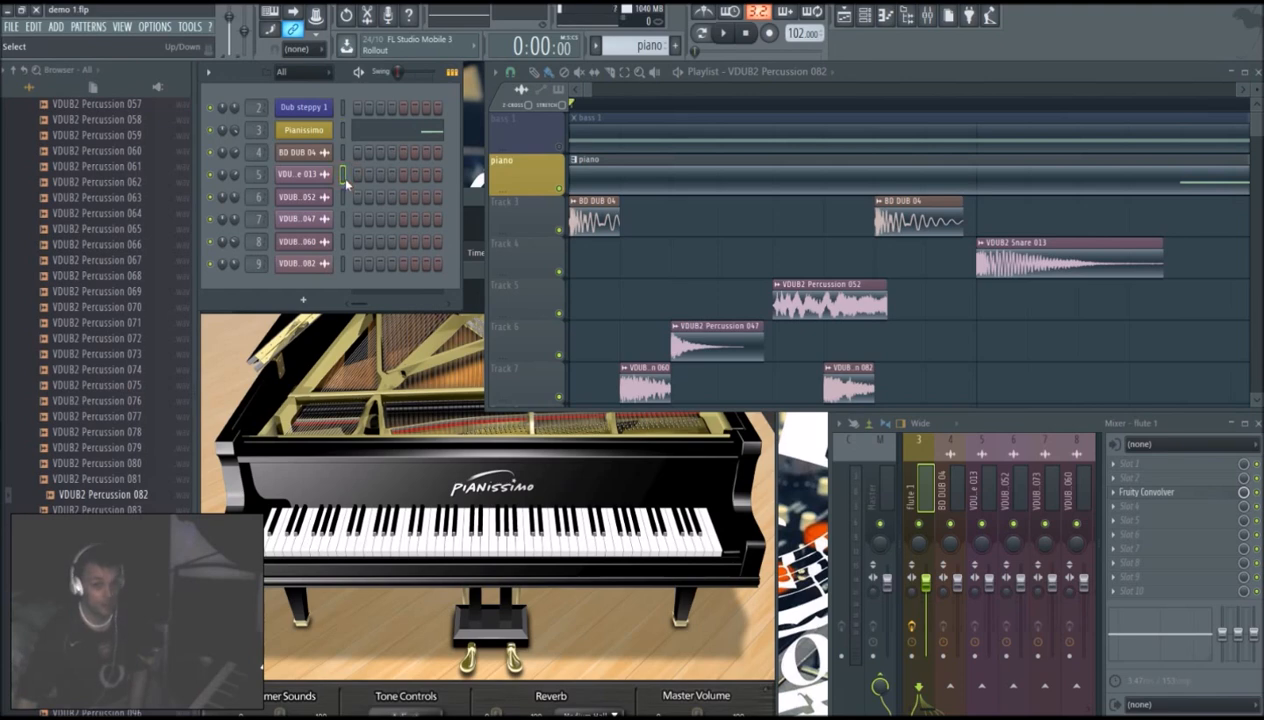
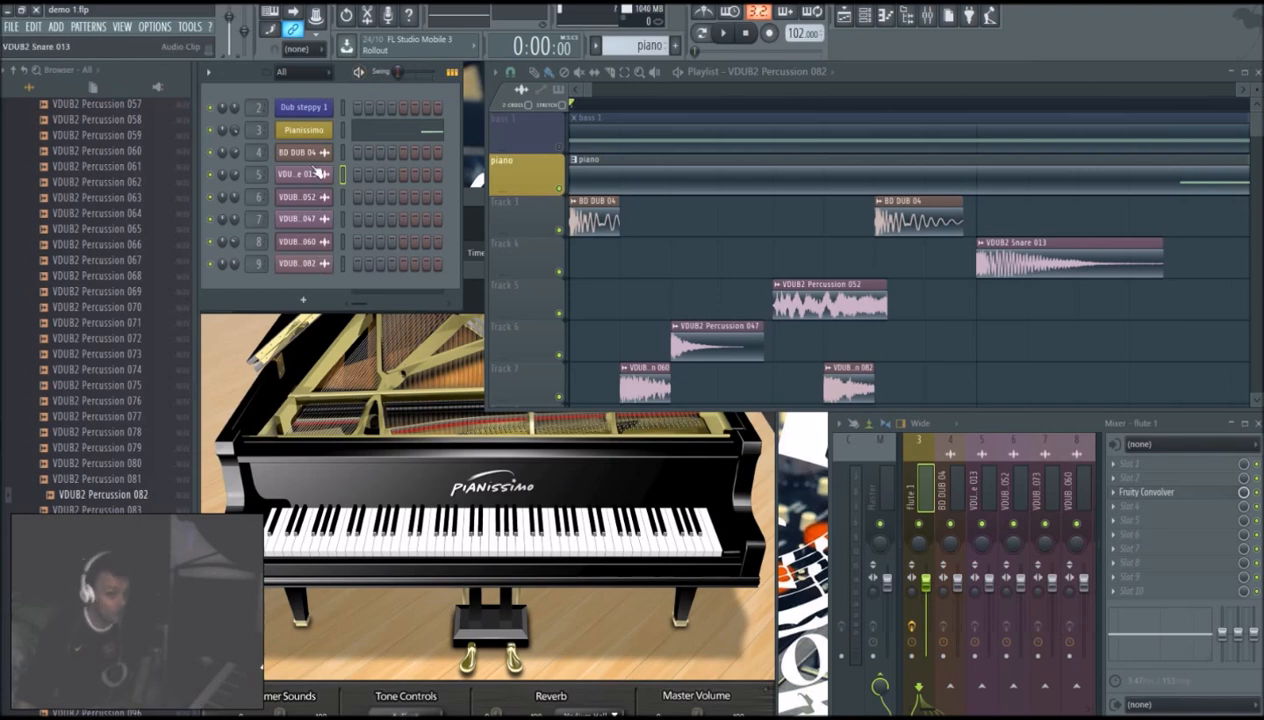
Step: Rename playlist Track 3 to "kick" and color it orange-brown to match the BD DUB 04 channel
right_click(545, 227)
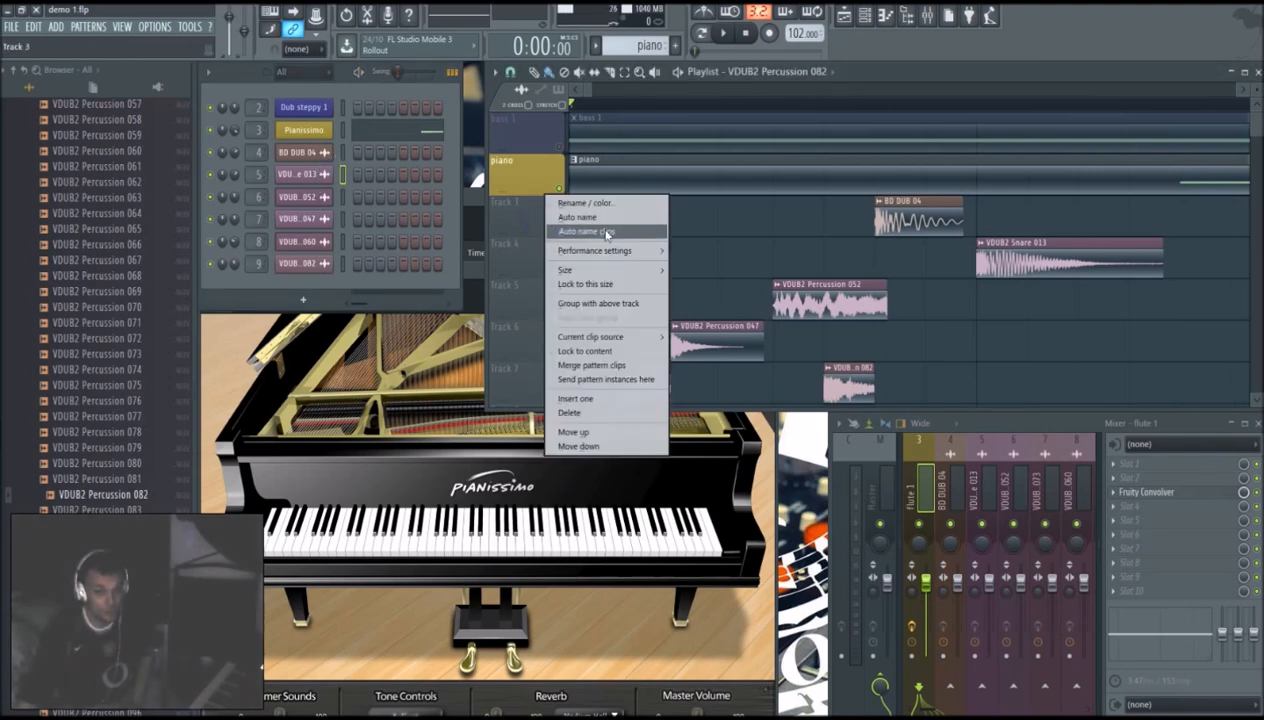
click(600, 204)
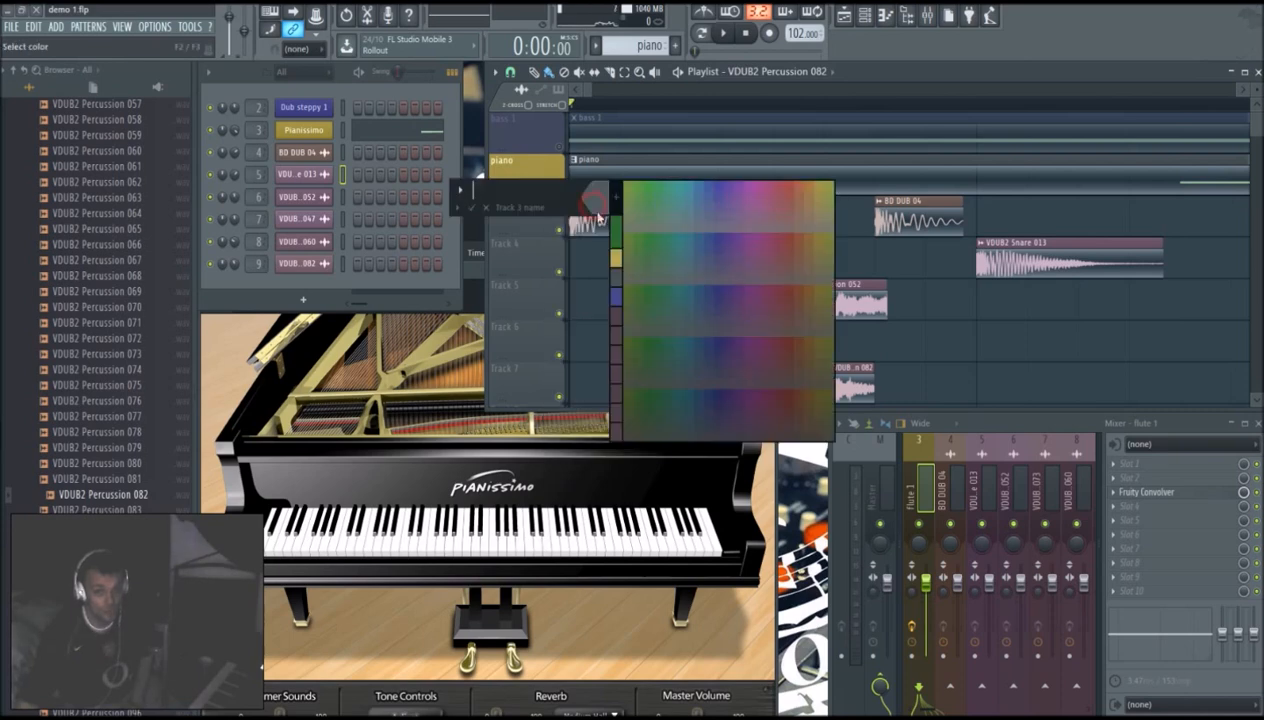
click(801, 292)
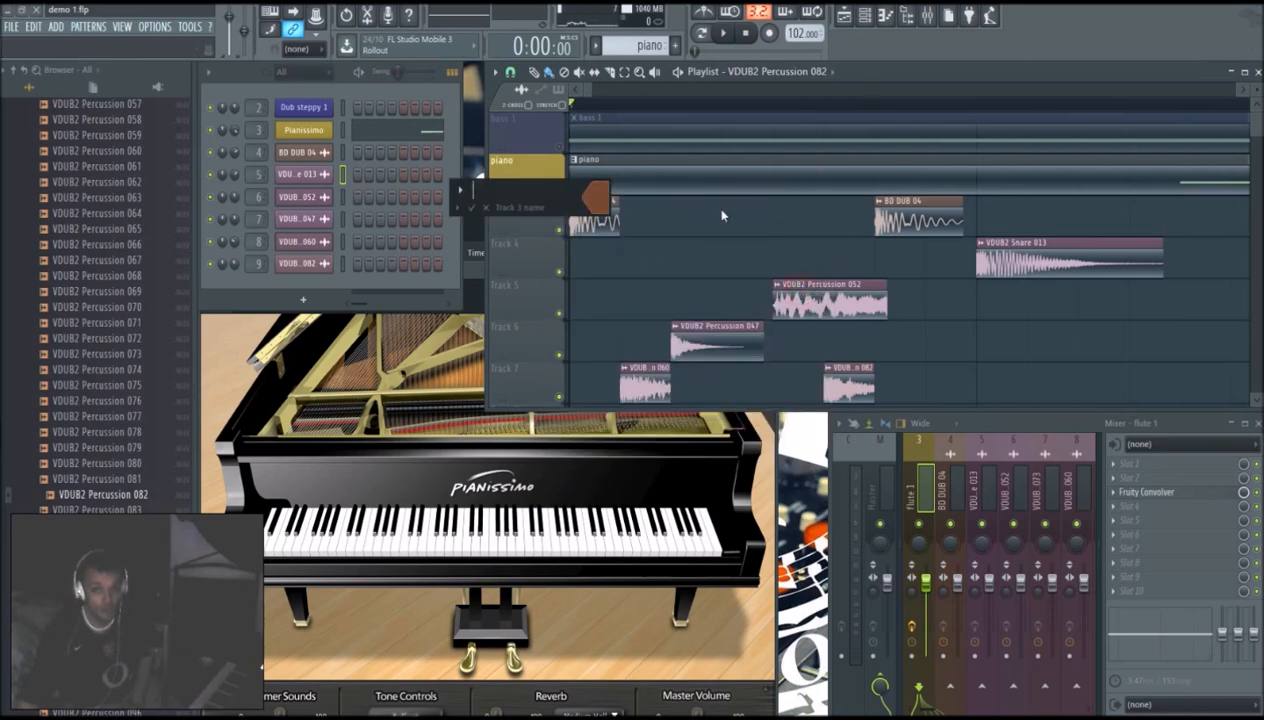
click(599, 203)
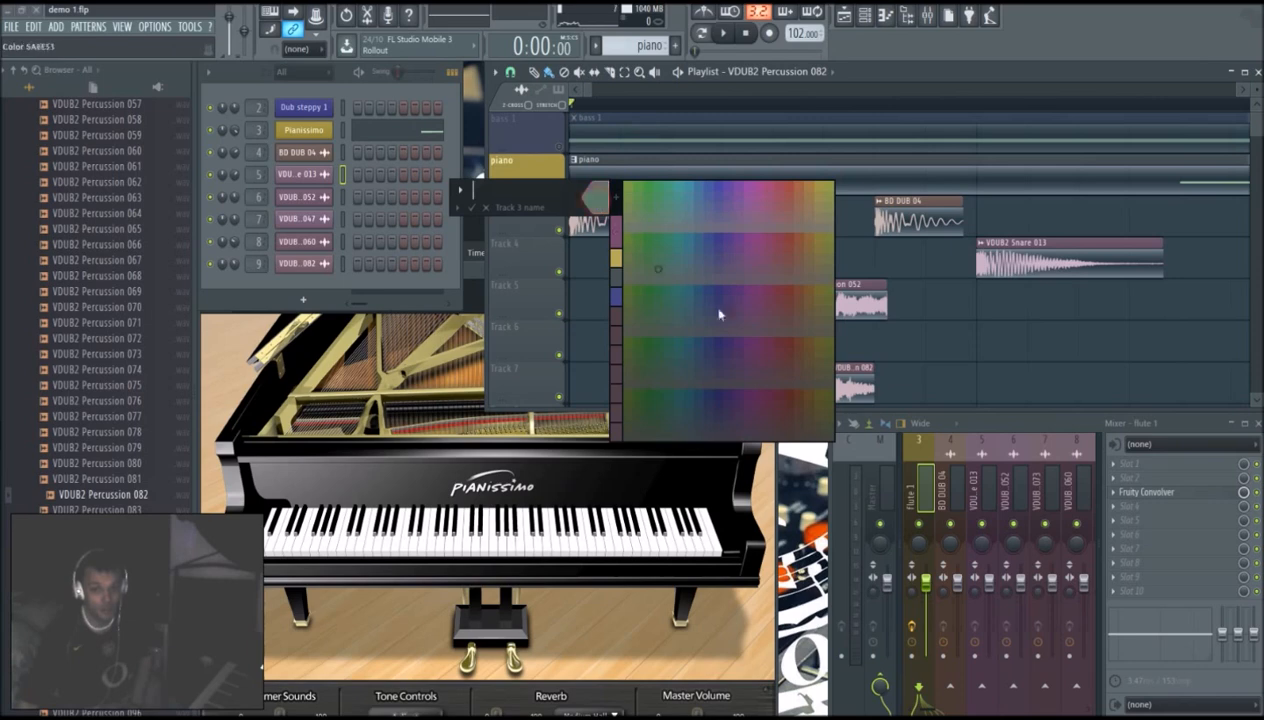
click(806, 298)
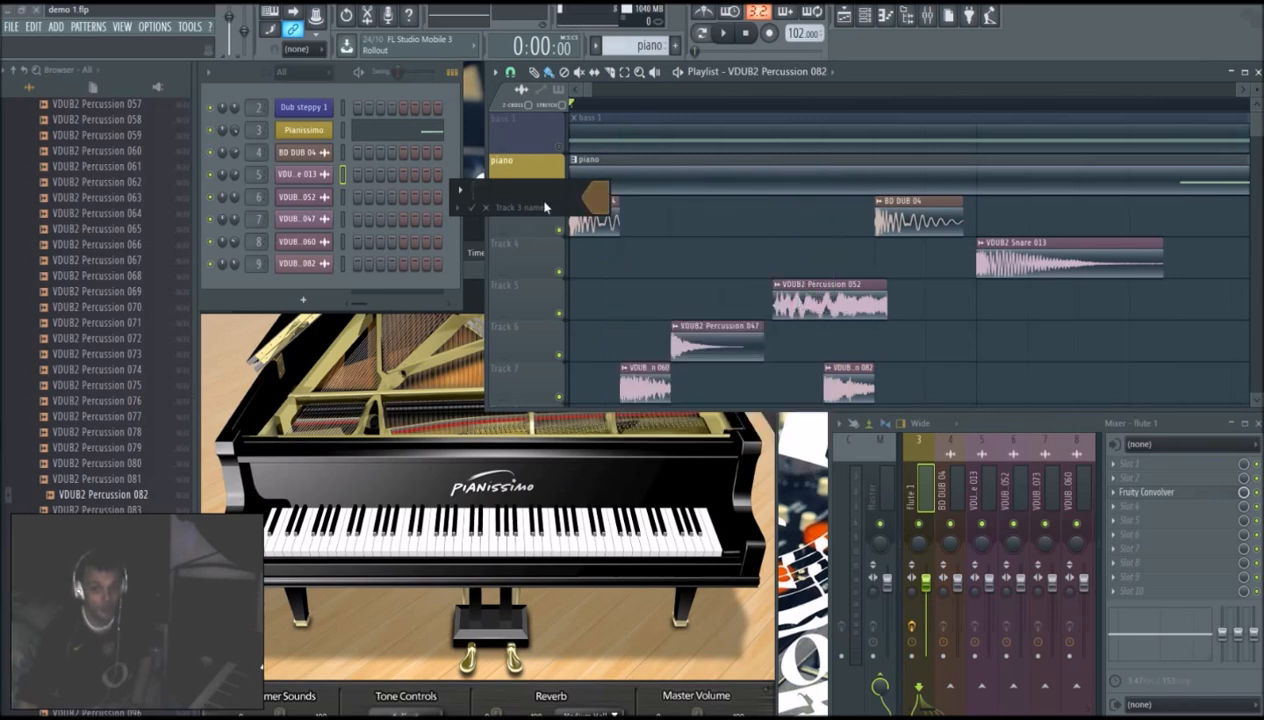
text(kick)
key(Return)
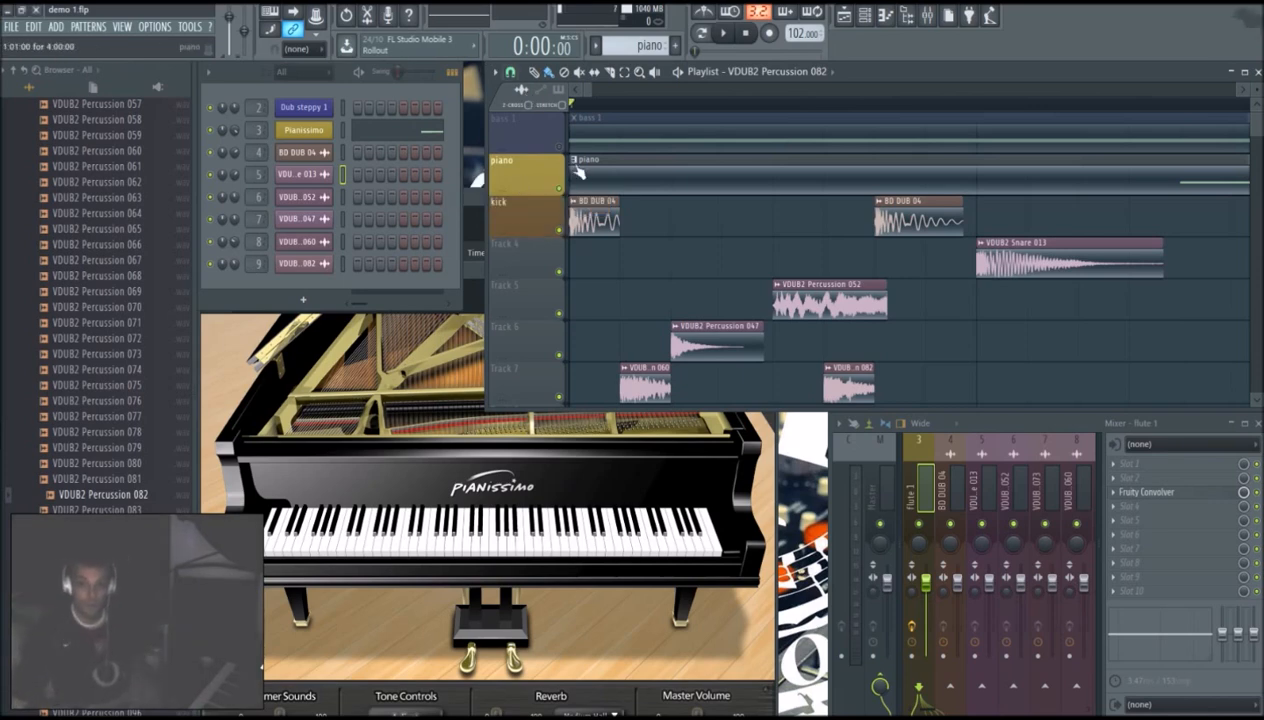
Step: Color the piano pattern yellow to match its playlist track
right_click(578, 172)
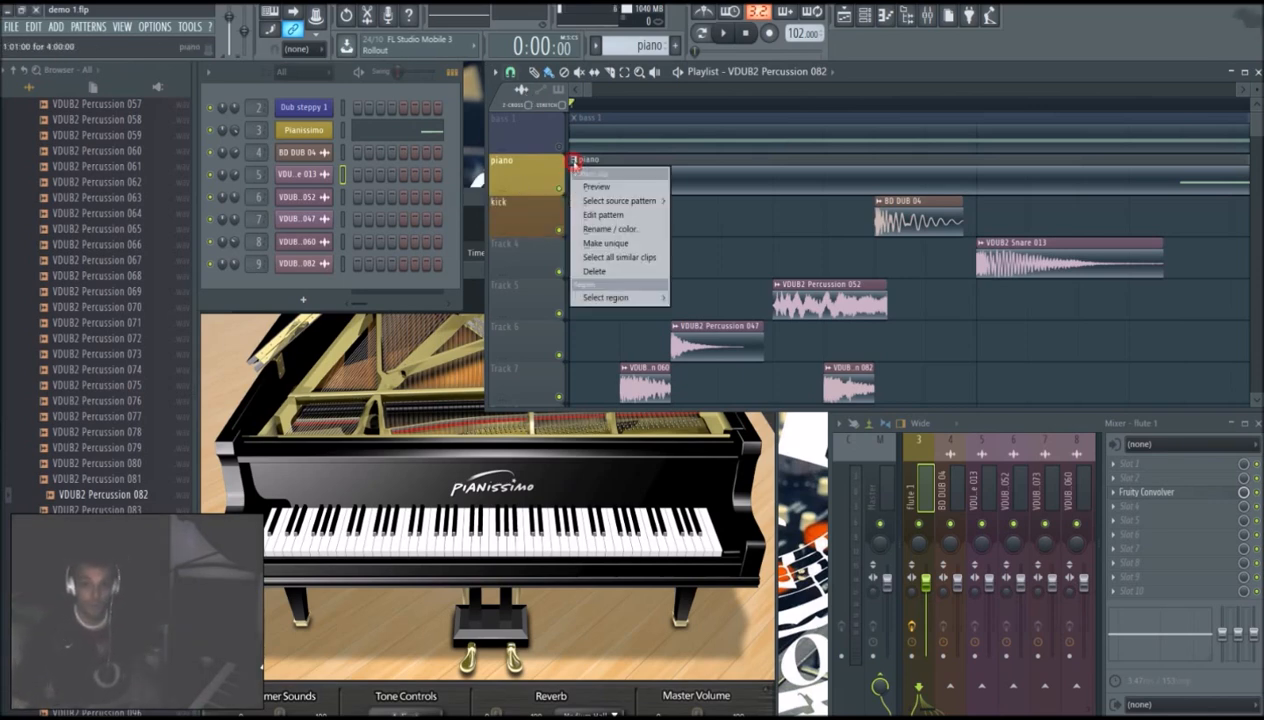
click(626, 229)
click(608, 213)
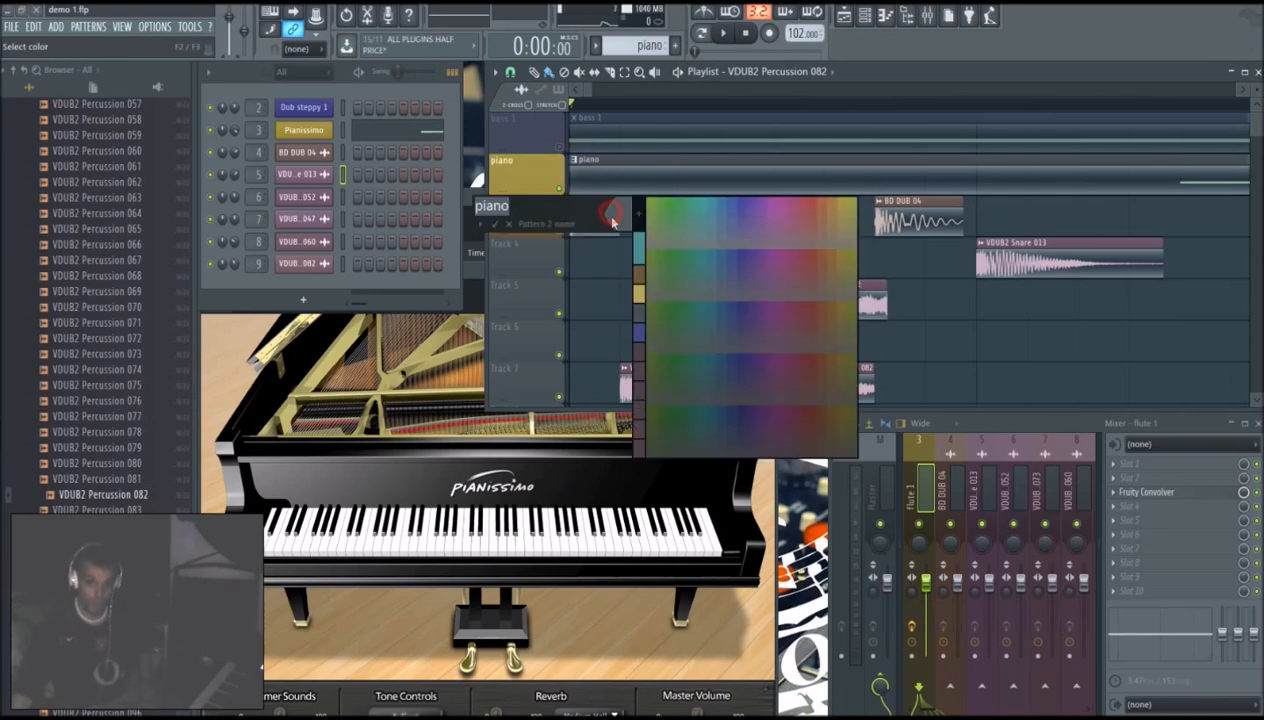
click(636, 293)
key(Return)
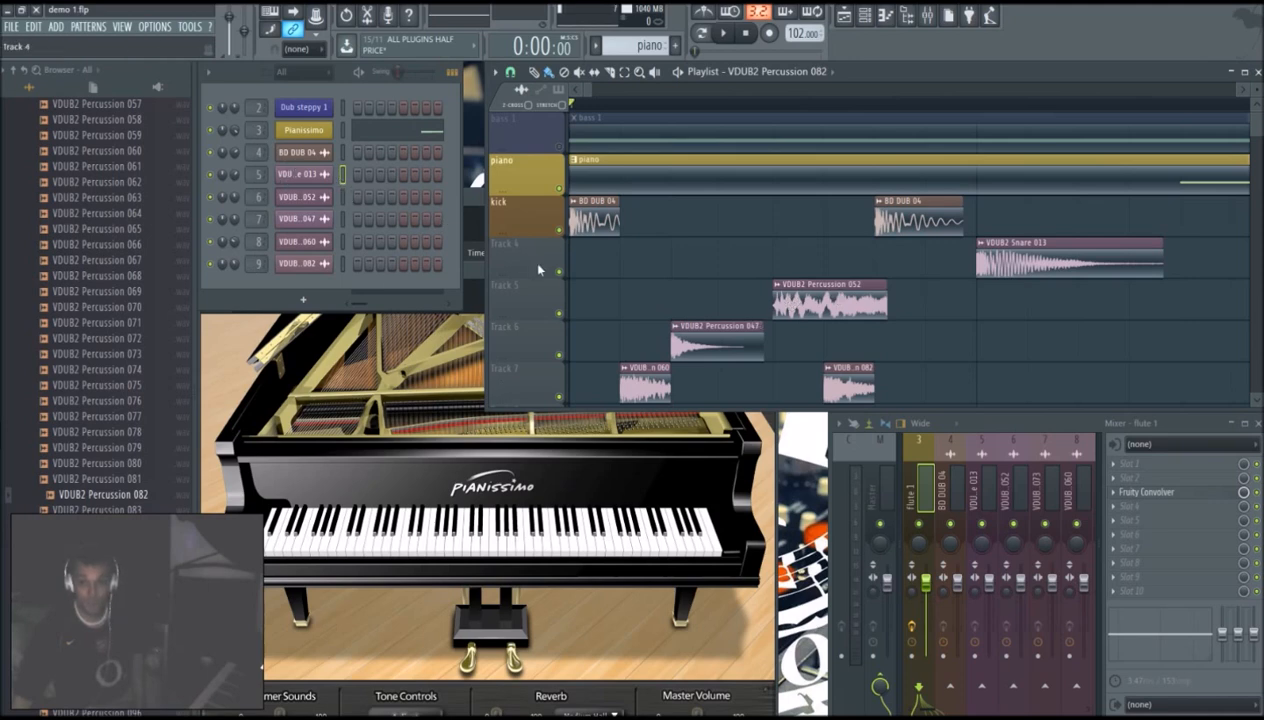
Step: Trim the first VDUB2 Percussion 052 clip on Track 5 to end where the Percussion 082 clip starts
scroll(541, 269, down, 1)
scroll(618, 306, up, 1)
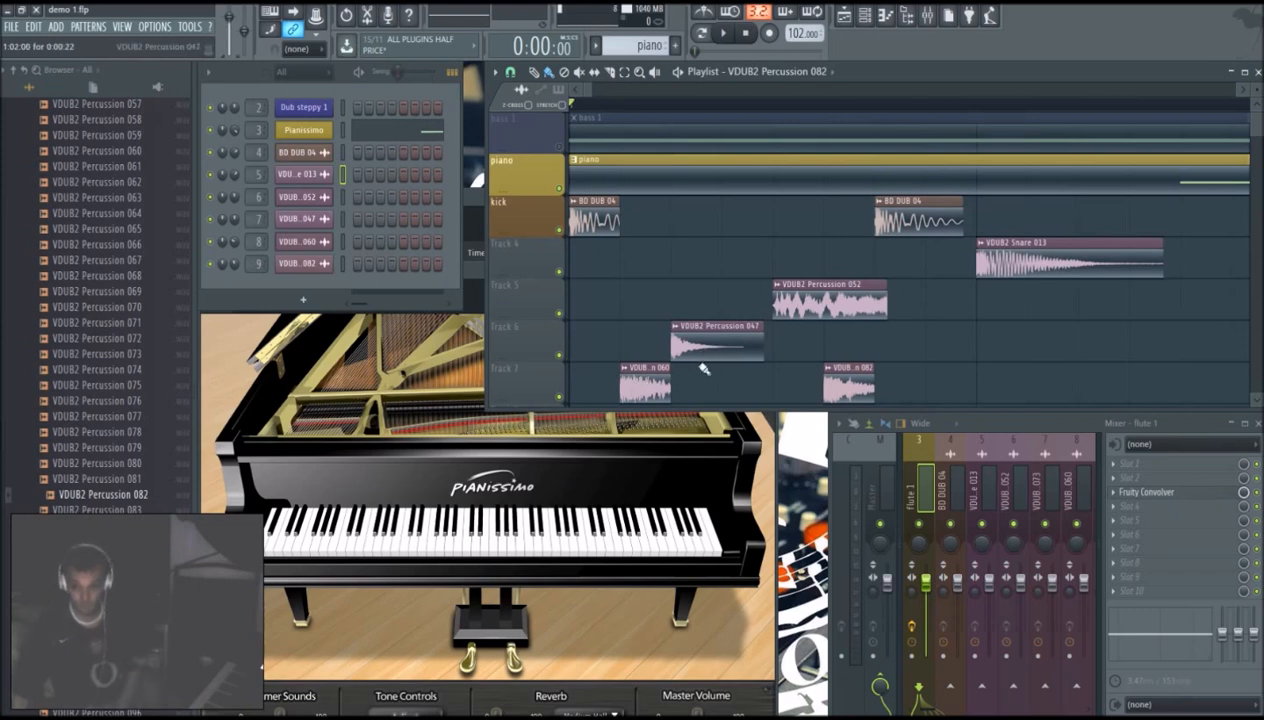
key(space)
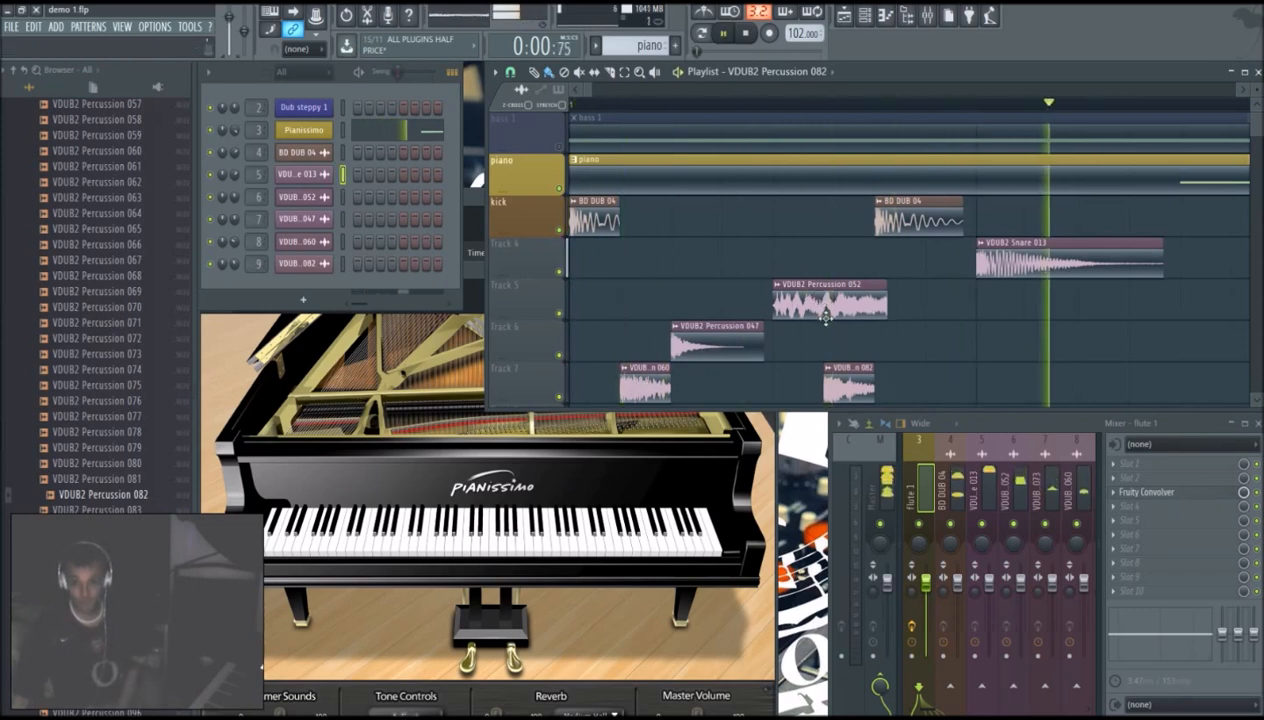
drag(883, 306, 819, 332)
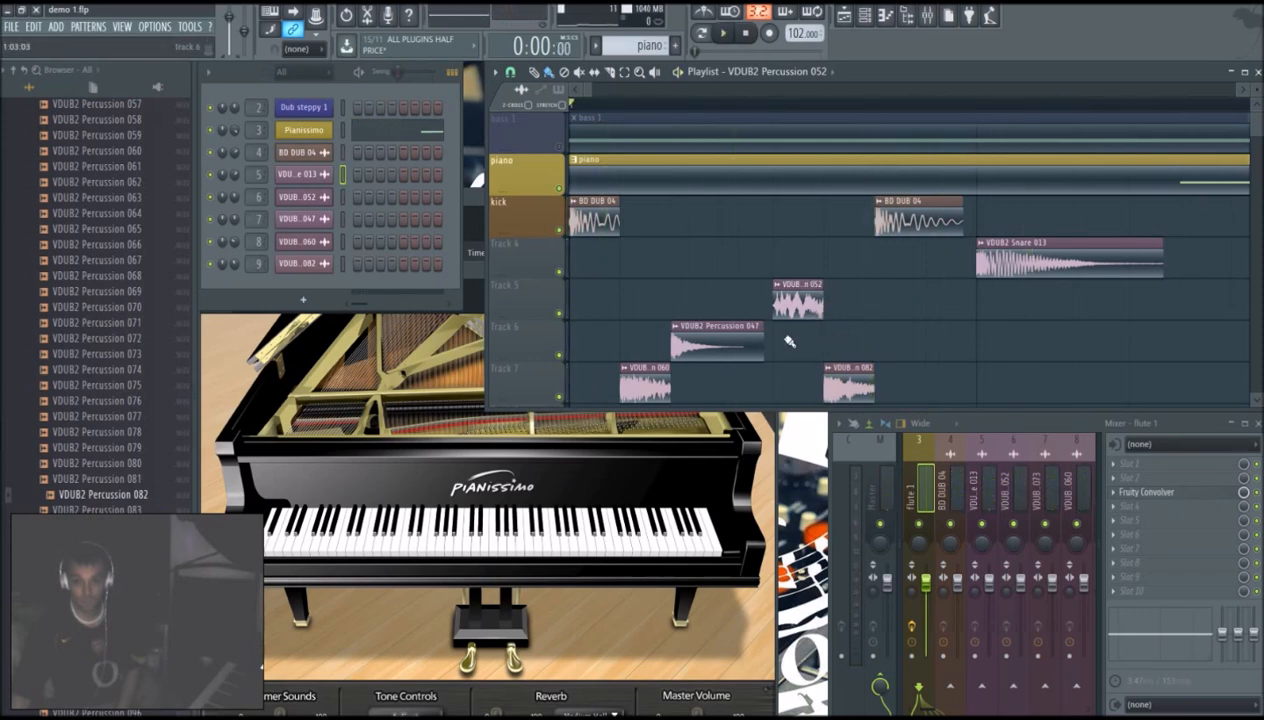
Step: Add VDUB2 Percussion 047 clips directly before and after the one near the end of bar 1 on Track 6, and audition the result
drag(584, 90, 624, 119)
key(space)
key(space)
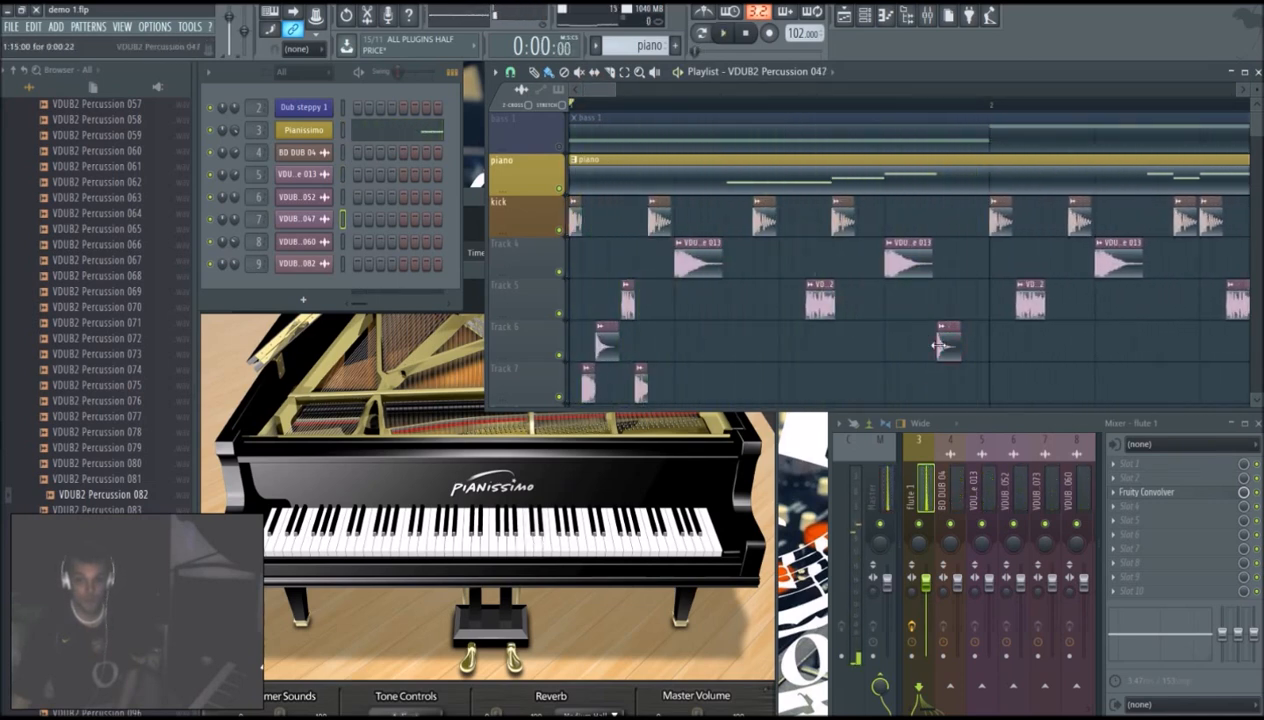
click(912, 352)
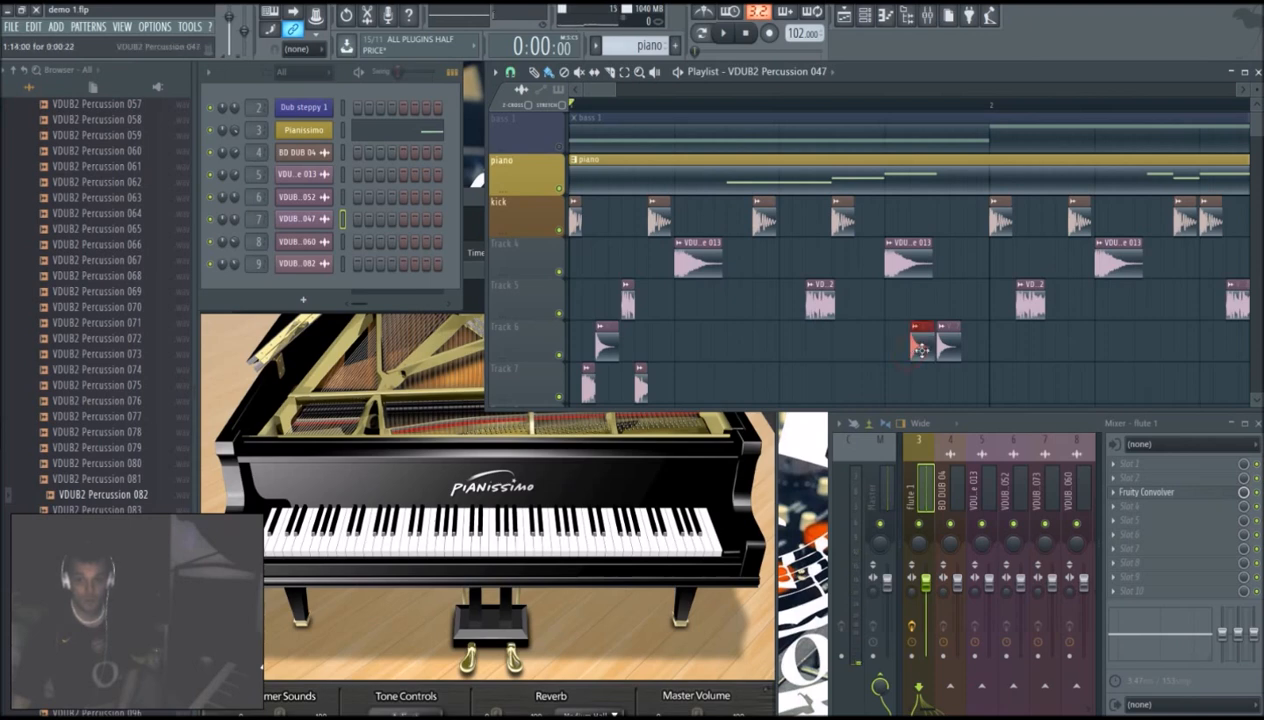
click(973, 354)
key(space)
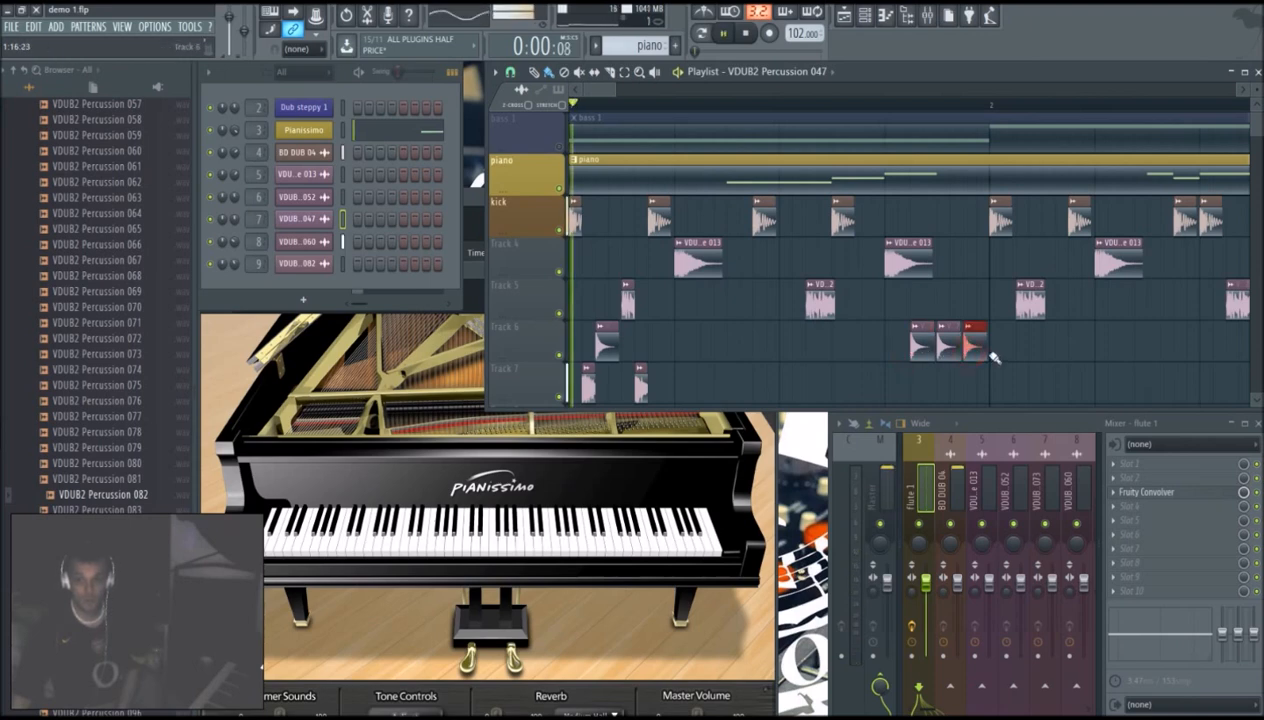
key(space)
key(space)
Step: Copy the three-hit Percussion 047 group on Track 6 to beneath the first snare and play it back
drag(684, 350, 747, 356)
key(space)
key(space)
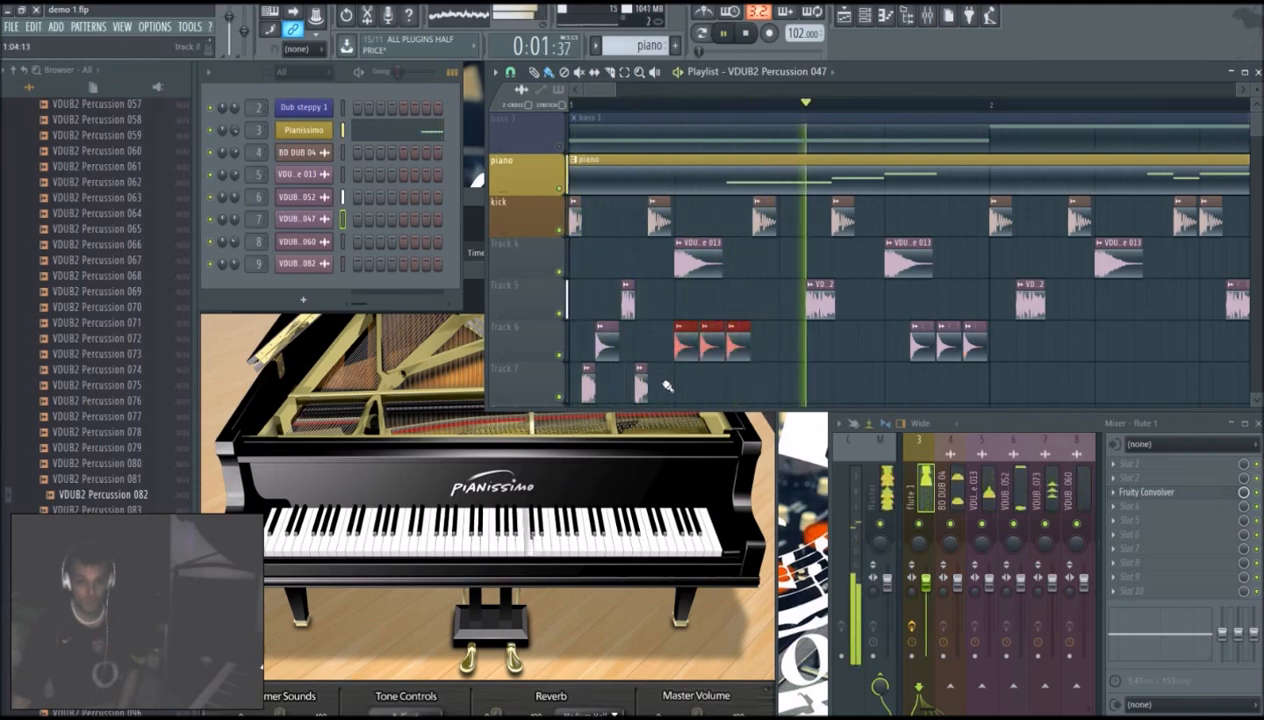
key(space)
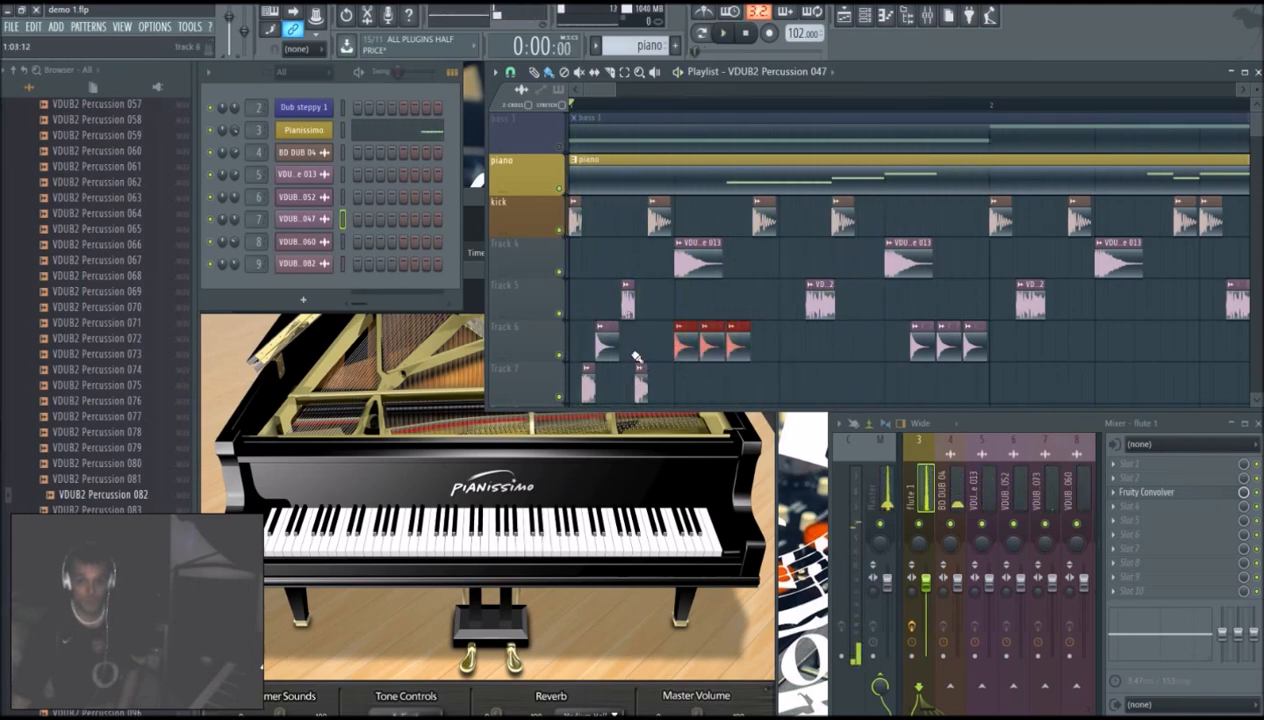
Step: Audition the beat and lengthen the first VDUB2 Percussion 052 clip on Track 5
key(space)
key(space)
key(space)
key(space)
drag(633, 304, 648, 310)
key(space)
Step: Move the VDUB2 Percussion 082 clip on Track 7 beneath the tail of the first snare, checking its timing by playback
drag(642, 385, 687, 396)
key(space)
right_click(694, 387)
click(720, 389)
key(space)
key(space)
key(space)
click(688, 378)
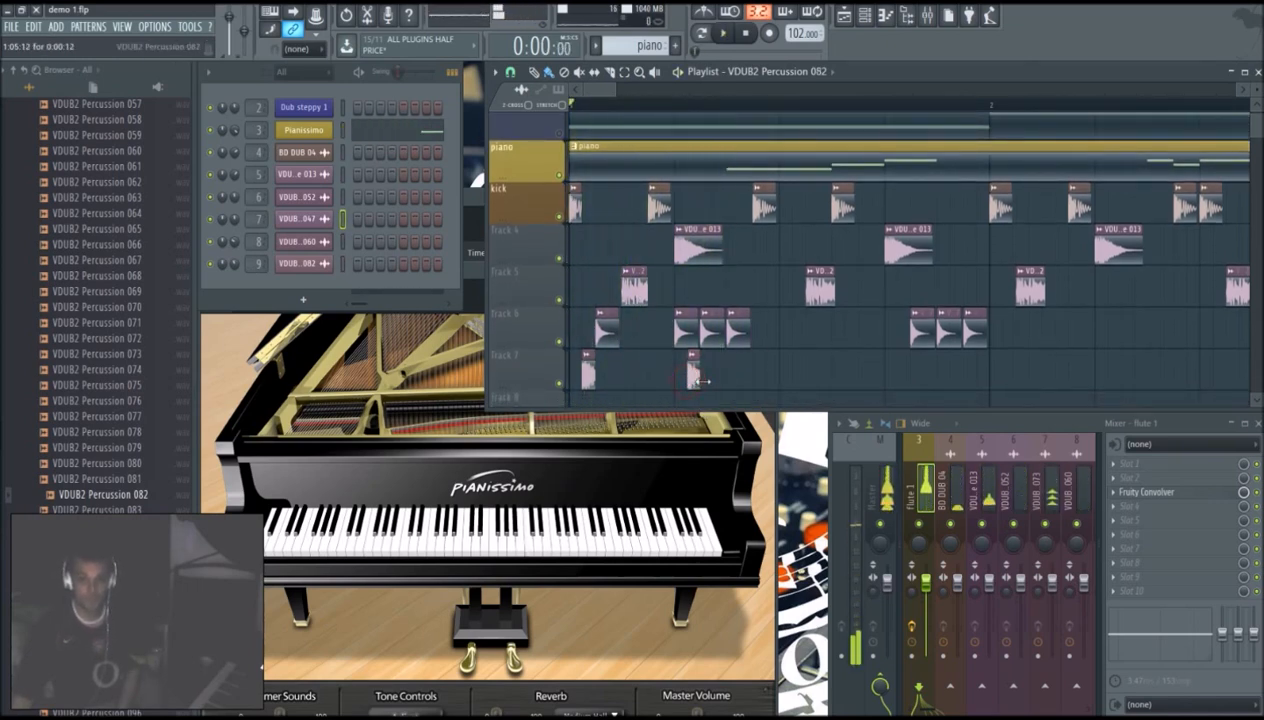
drag(703, 381, 719, 383)
key(space)
key(space)
right_click(755, 373)
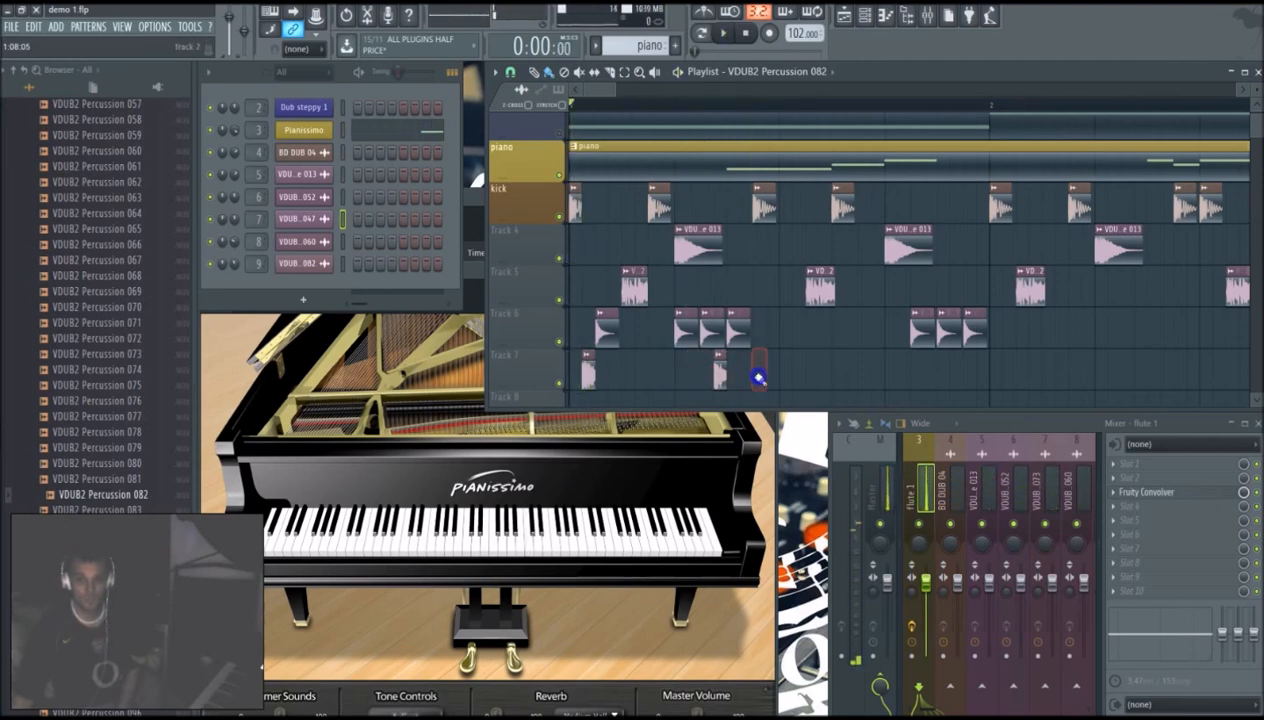
Step: Place a copy of the VDUB2 Percussion 060 clip on Track 7 at 1:07:12 and listen to the loop
click(588, 377)
click(746, 374)
key(space)
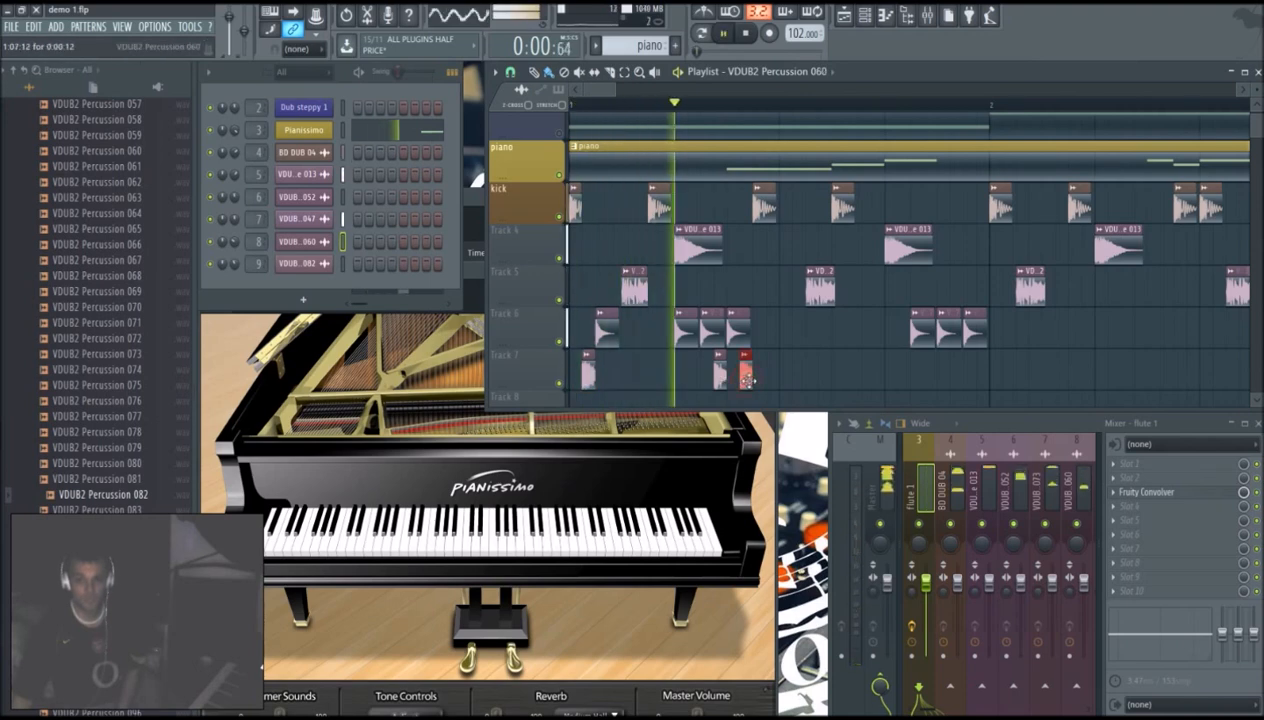
key(space)
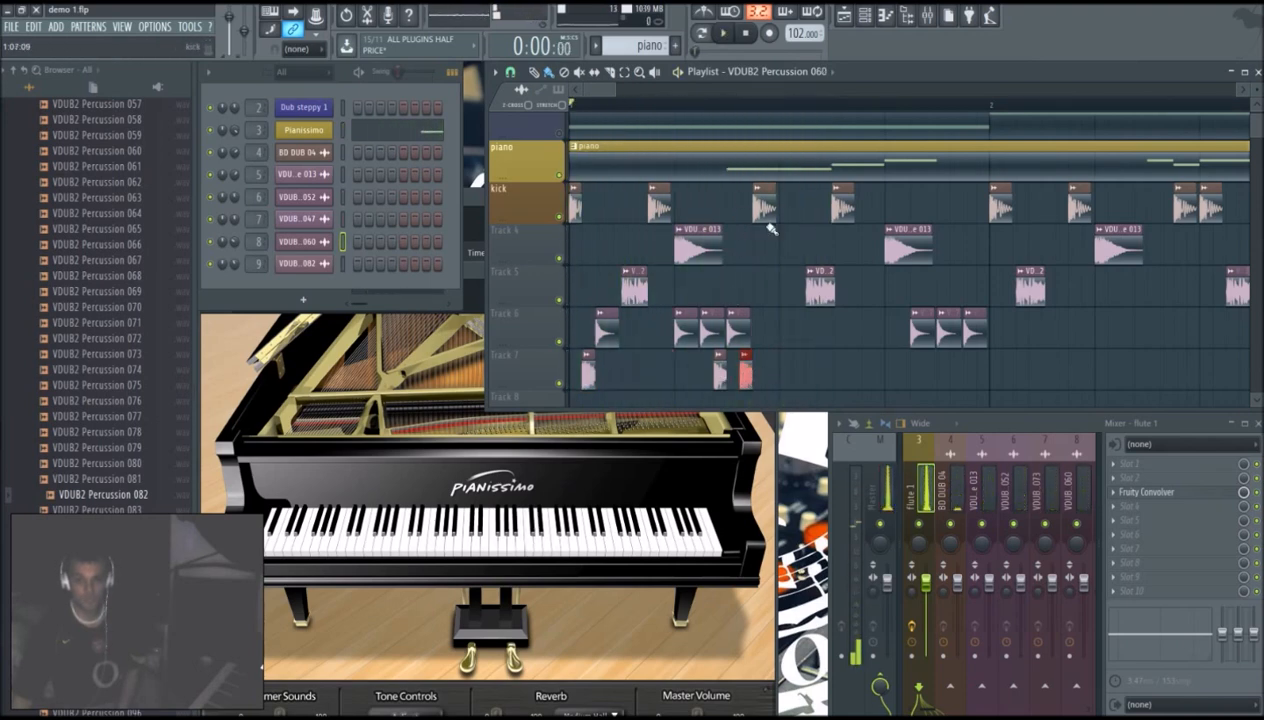
key(space)
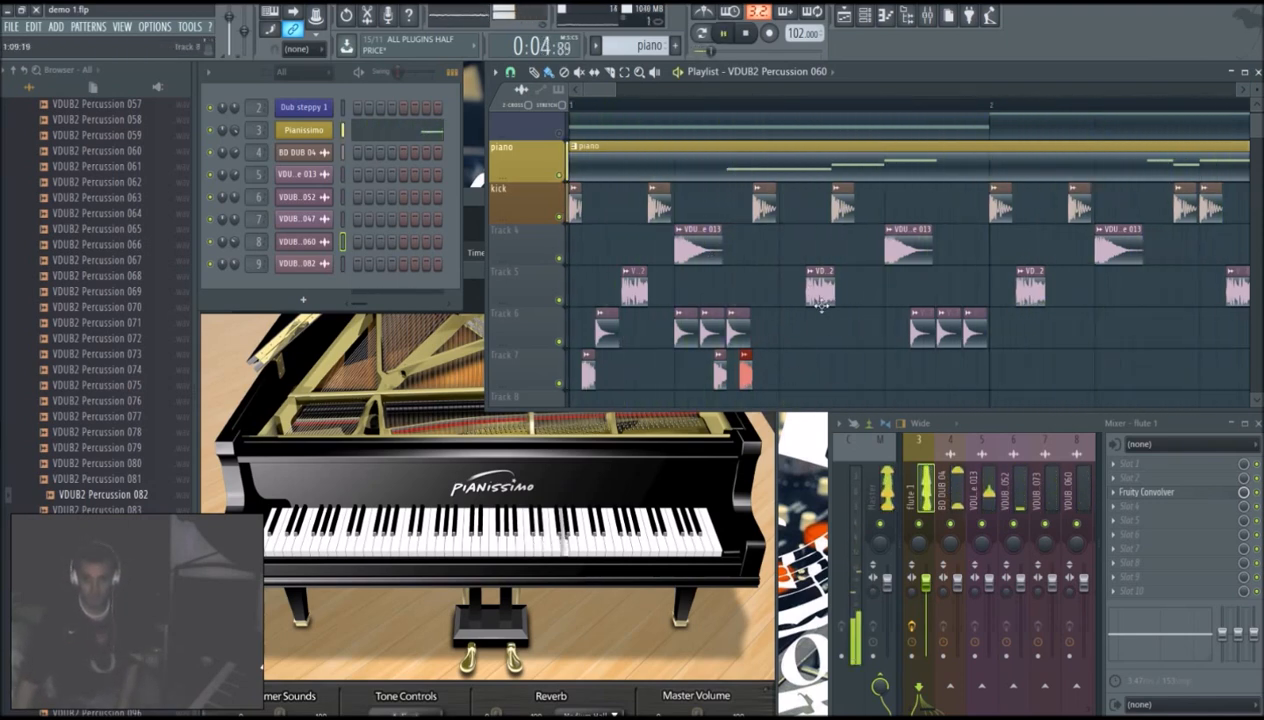
key(space)
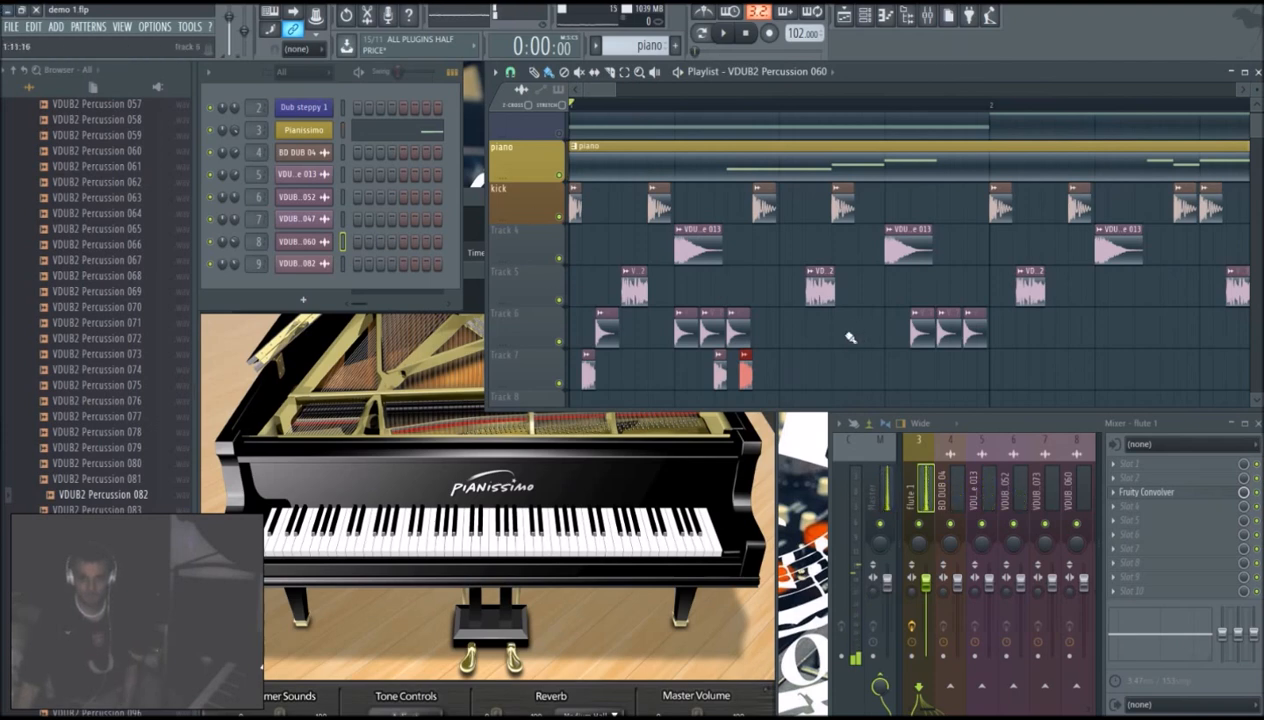
Step: Duplicate the three percussion clips on Track 7 into bar 2
drag(788, 386, 575, 345)
key(ctrl+b)
drag(838, 350, 1004, 372)
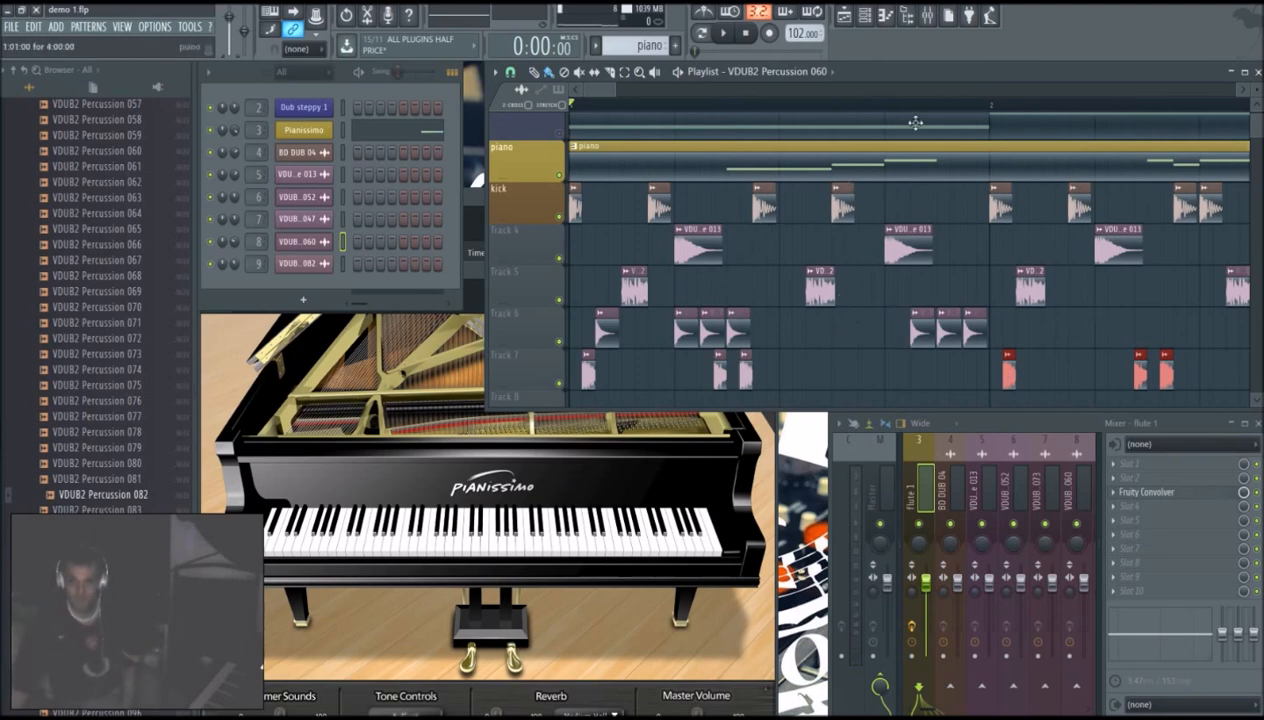
drag(612, 92, 650, 92)
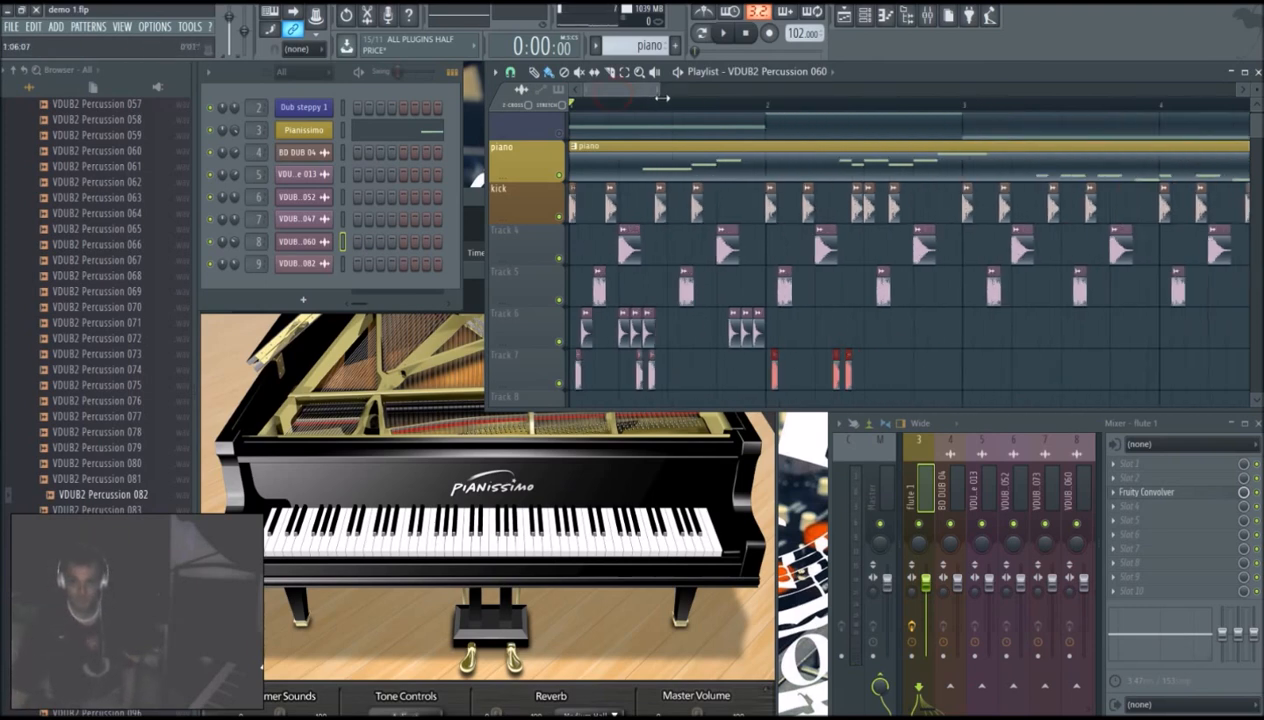
drag(778, 330, 560, 337)
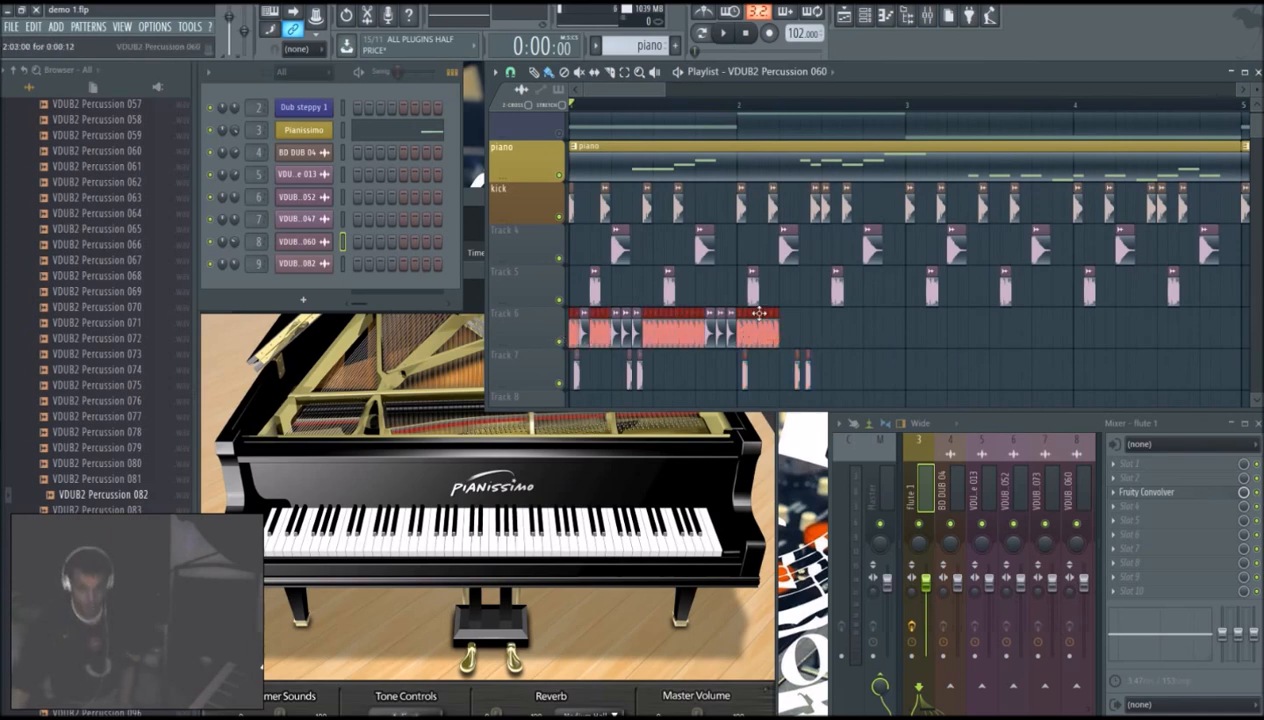
key(ctrl+z)
mouse_move(762, 334)
mouse_down()
mouse_move(536, 337)
mouse_move(759, 347)
mouse_up()
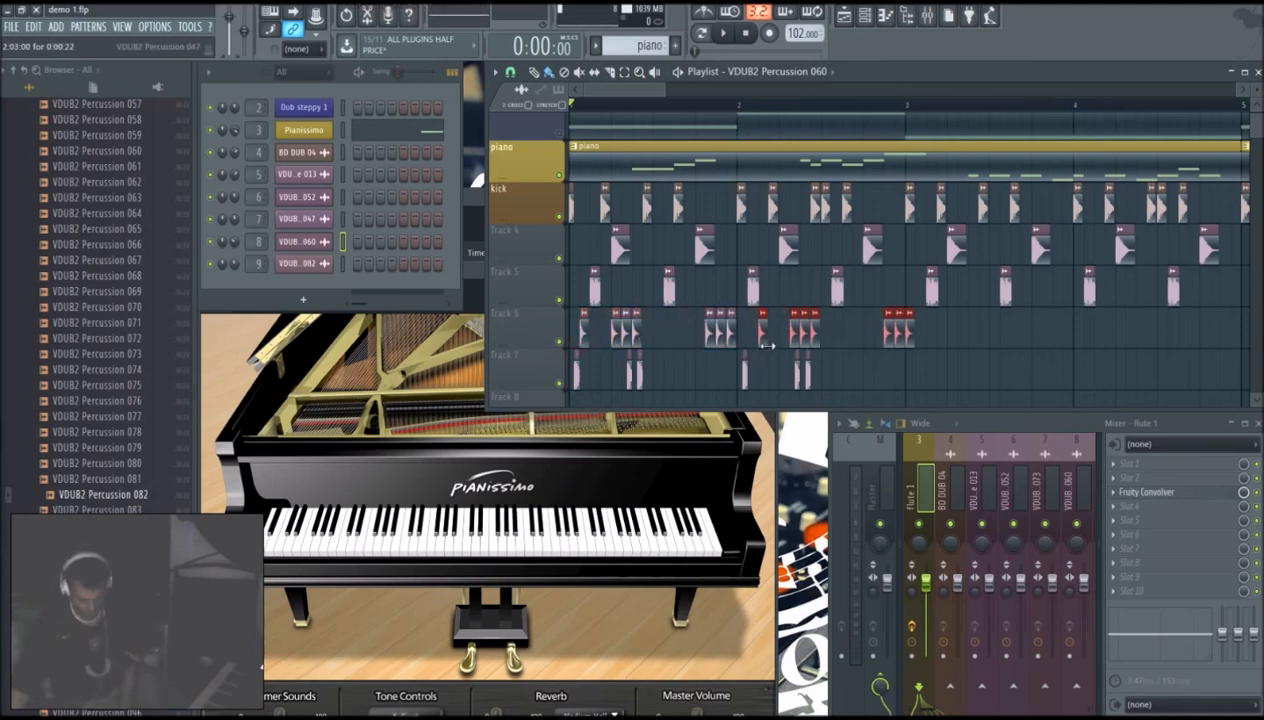
key(ctrl+z)
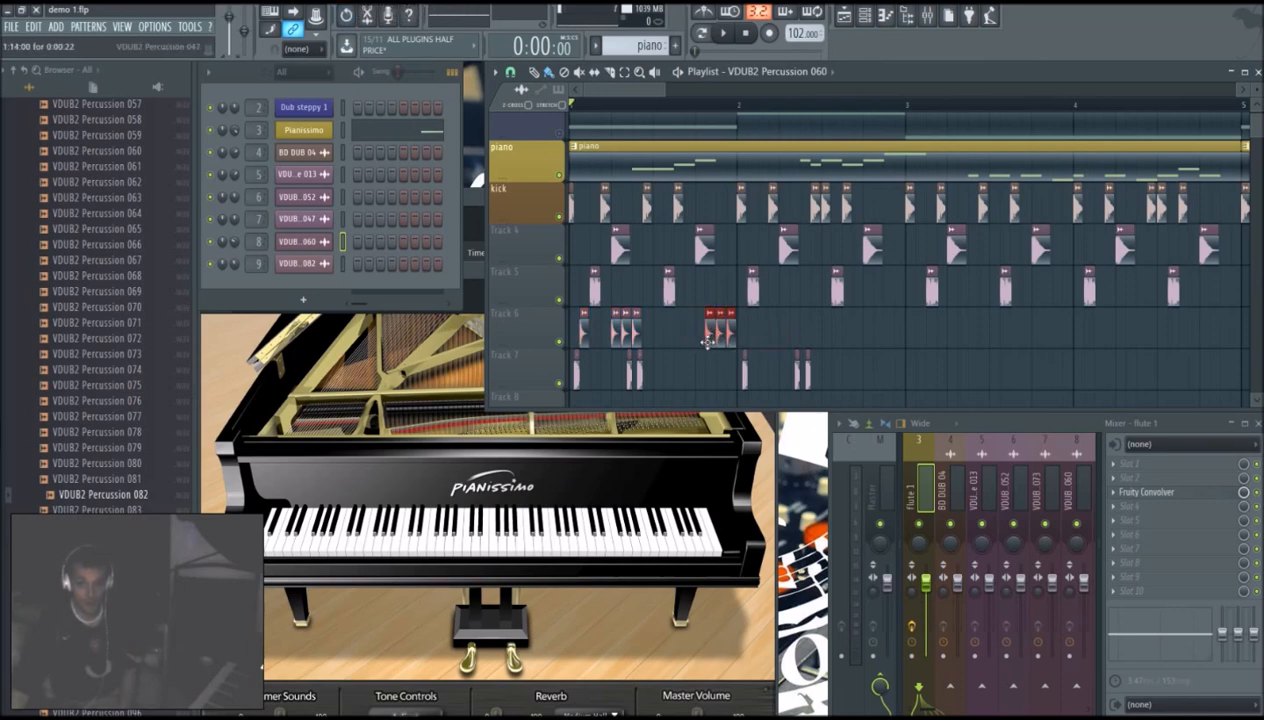
Step: Copy the last three-hit Percussion 047 group on Track 6 into bar 2 and set the playlist snap to Cell
drag(703, 342, 793, 354)
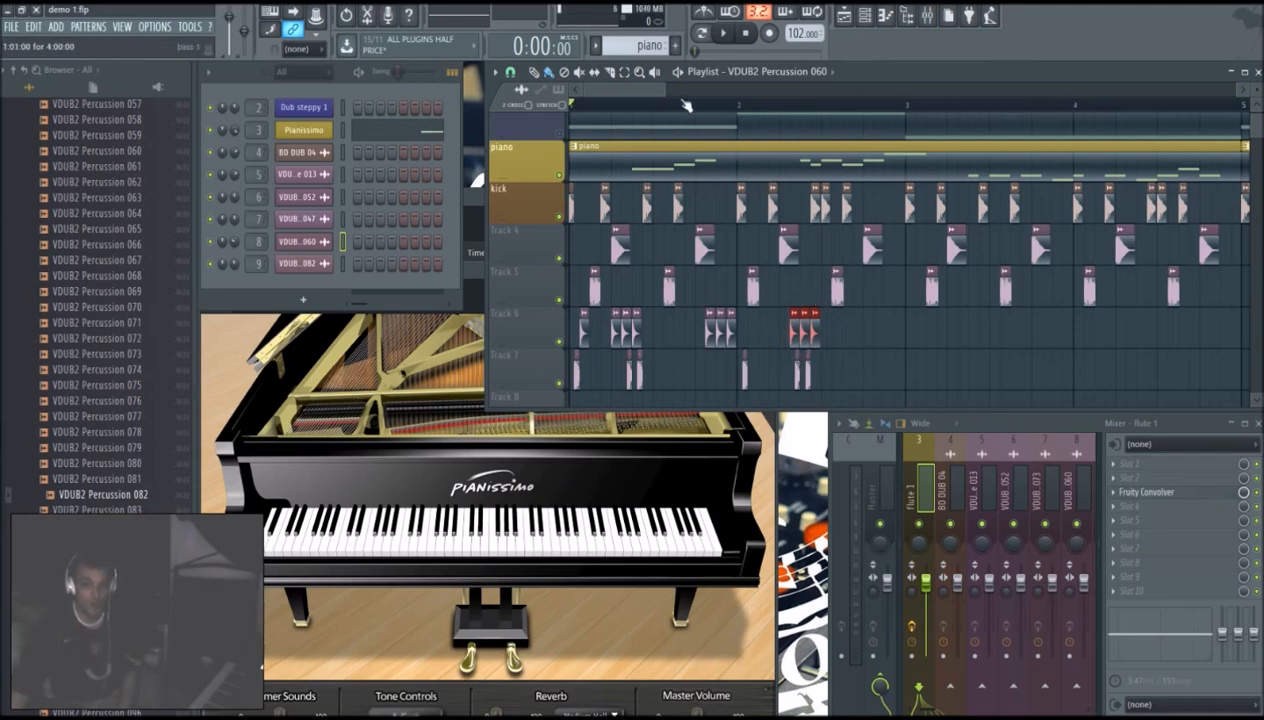
click(516, 75)
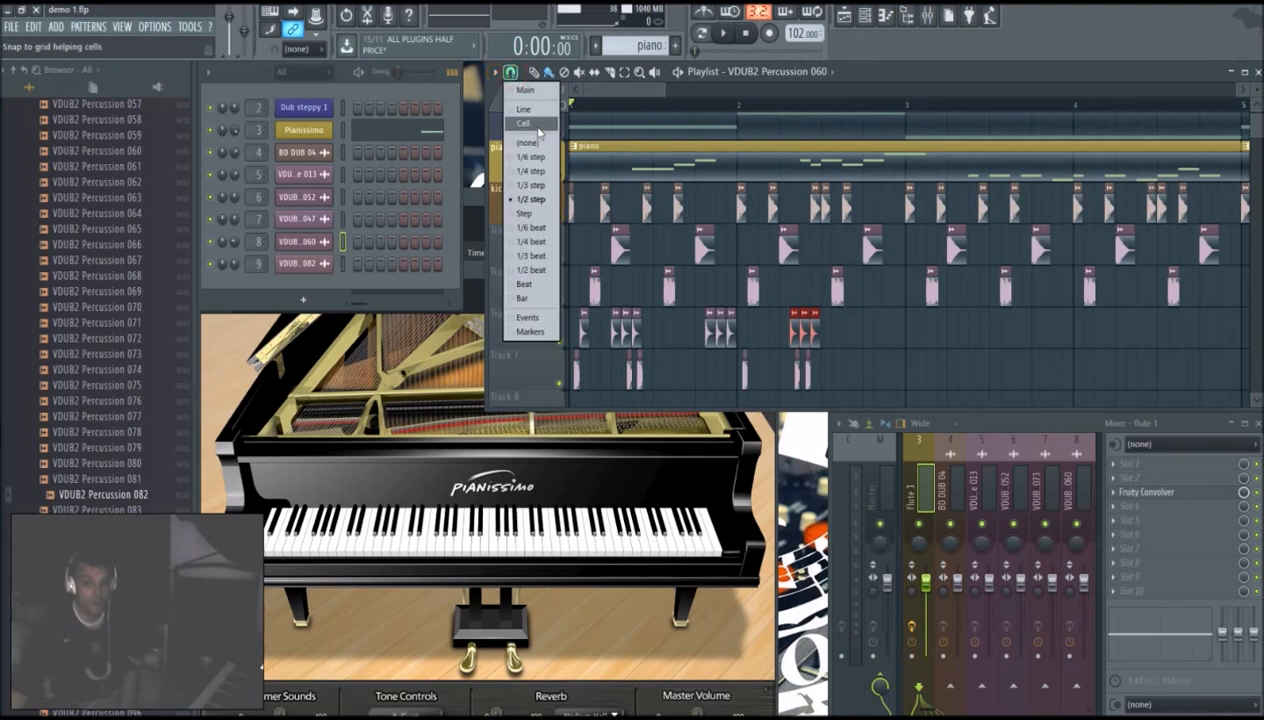
click(534, 124)
Step: Duplicate the Track 6 and Track 7 percussion clips twice so they run through bar 4, and play the arrangement
drag(862, 307, 556, 381)
mouse_move(582, 325)
mouse_down()
mouse_move(889, 324)
mouse_move(810, 363)
mouse_move(835, 381)
mouse_up()
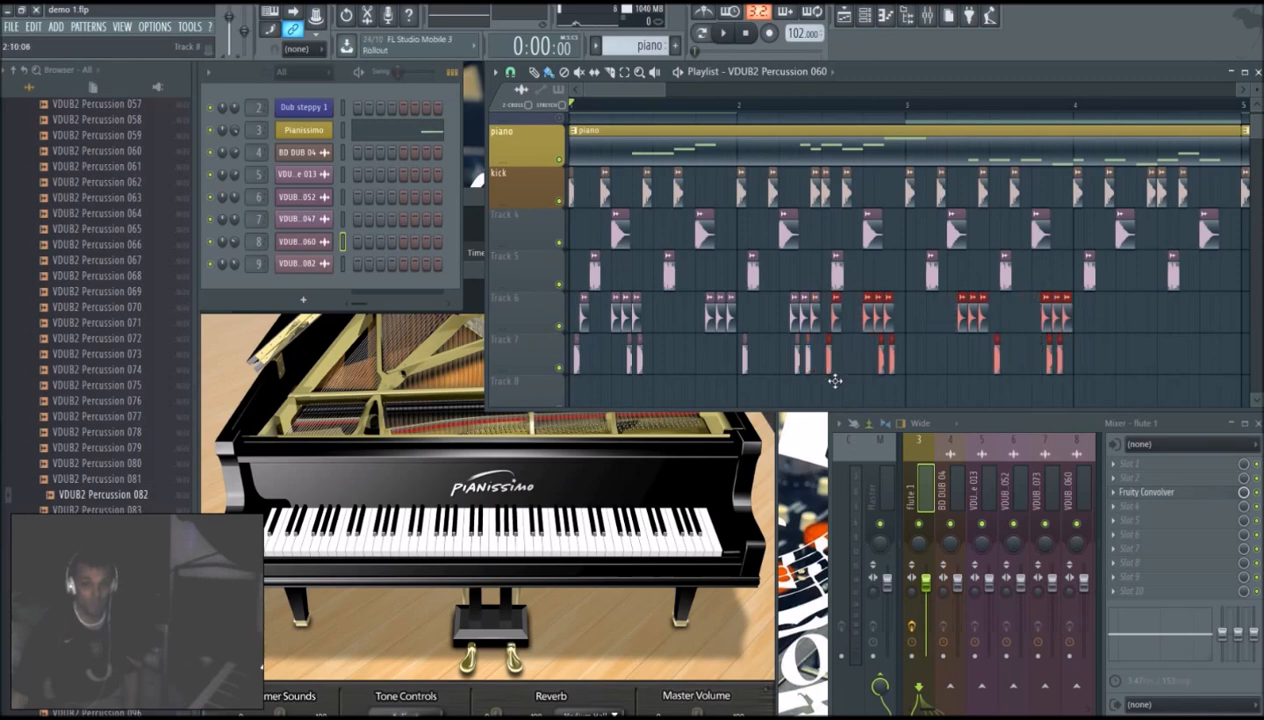
drag(1137, 286, 575, 367)
drag(578, 321, 1090, 351)
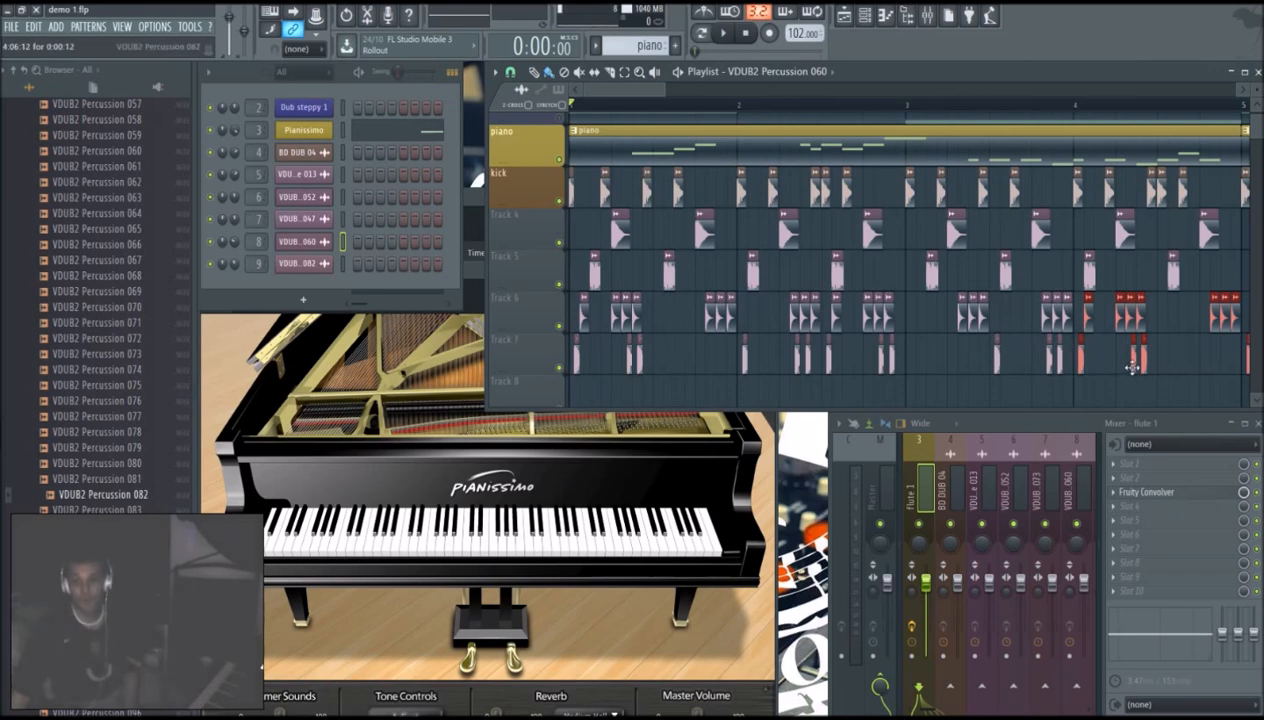
key(space)
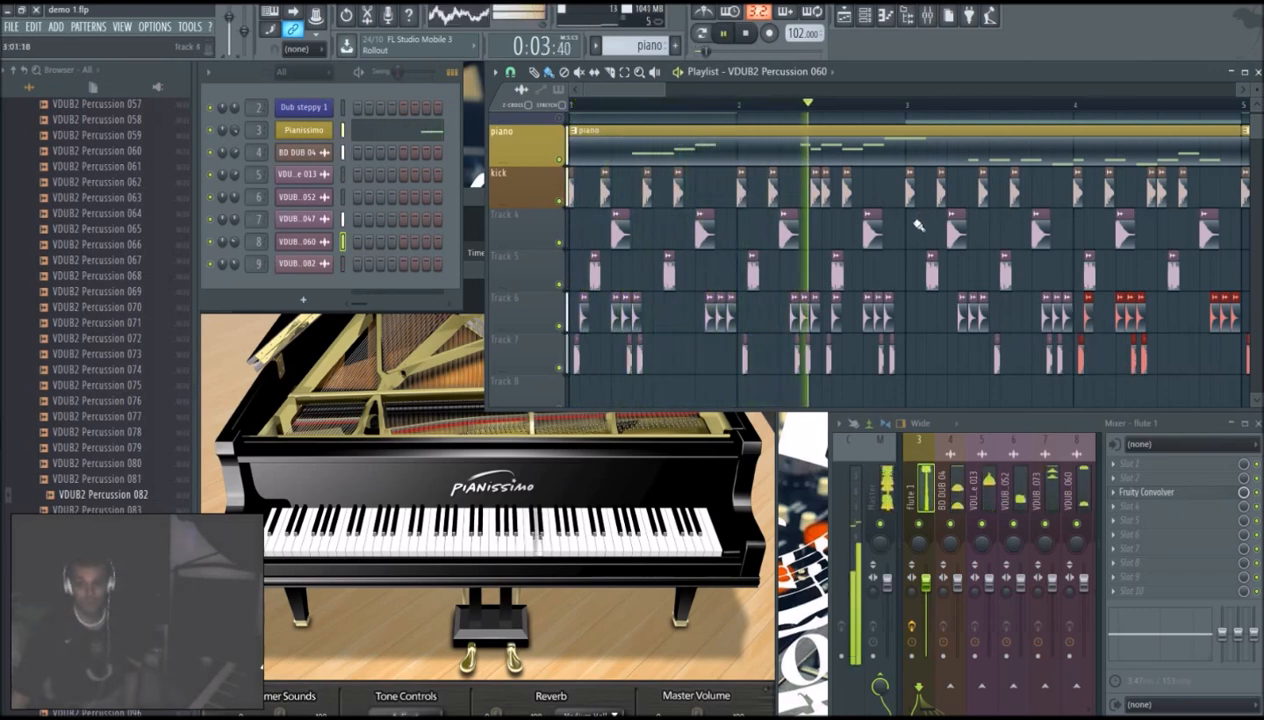
key(space)
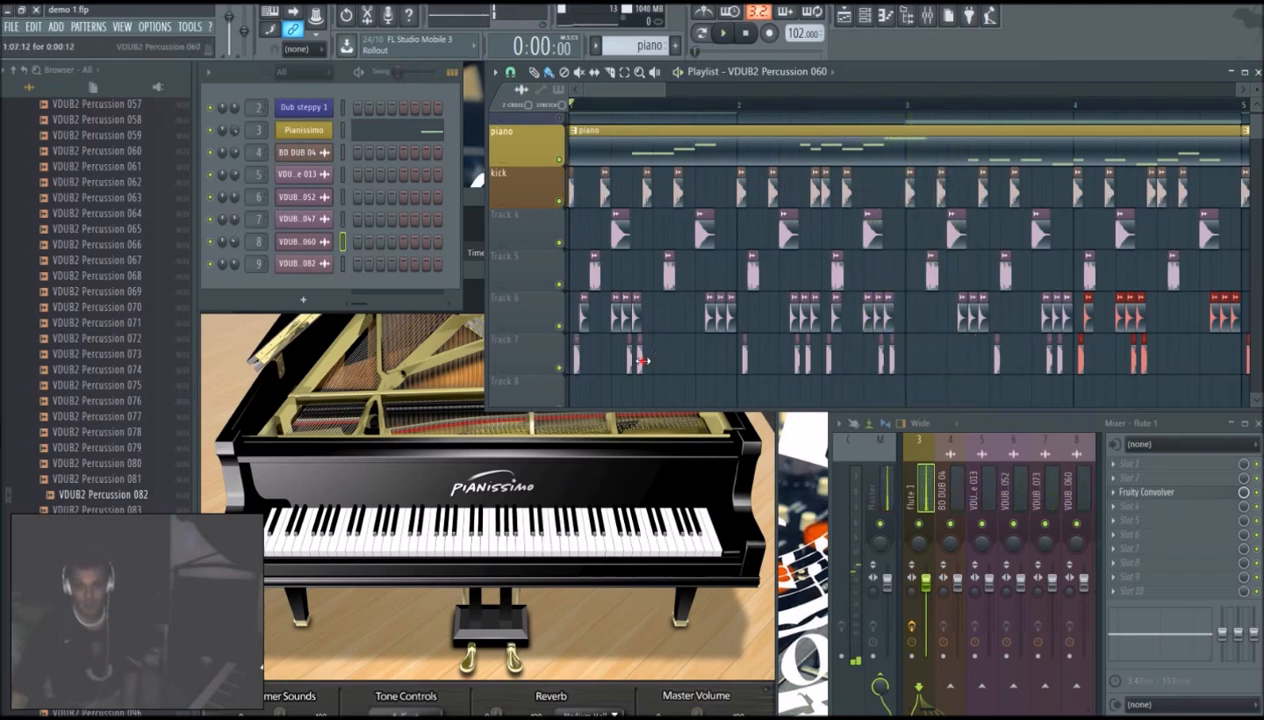
Step: Lengthen the VDUB2 Percussion 060 clips on Track 7 at 1:07:12 and 2:15:12 and play the arrangement to check them
click(645, 360)
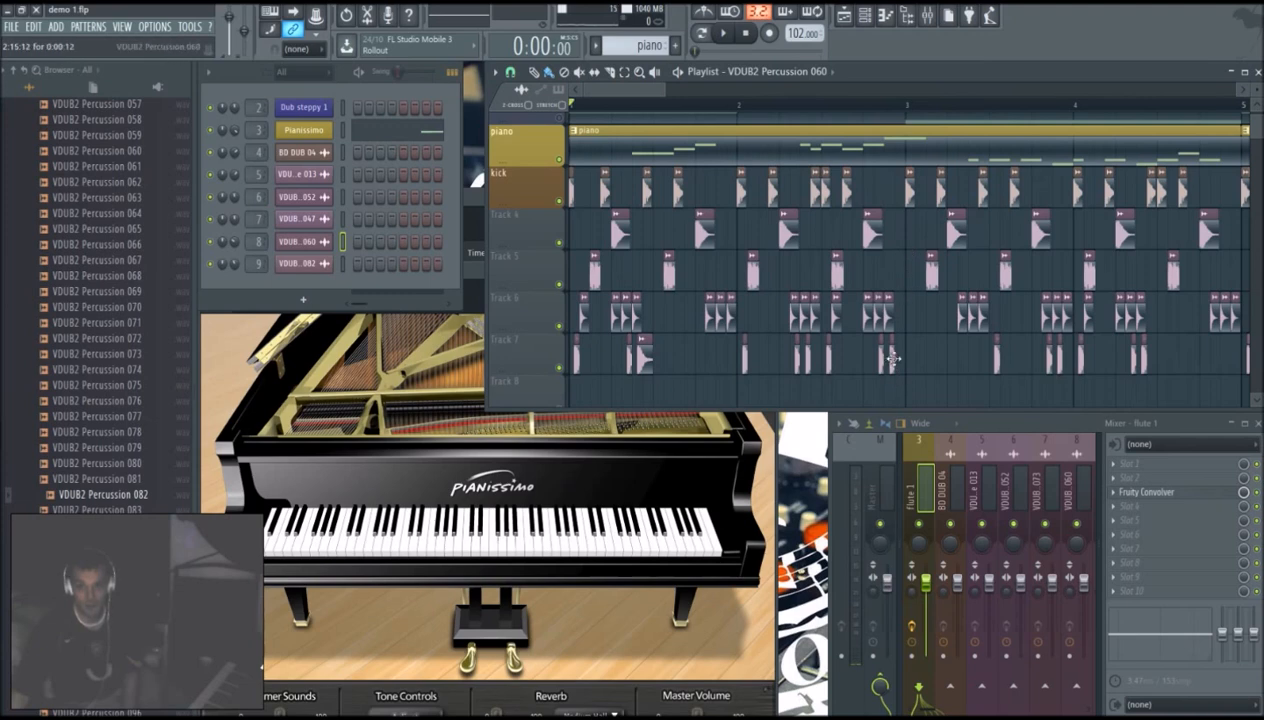
key(space)
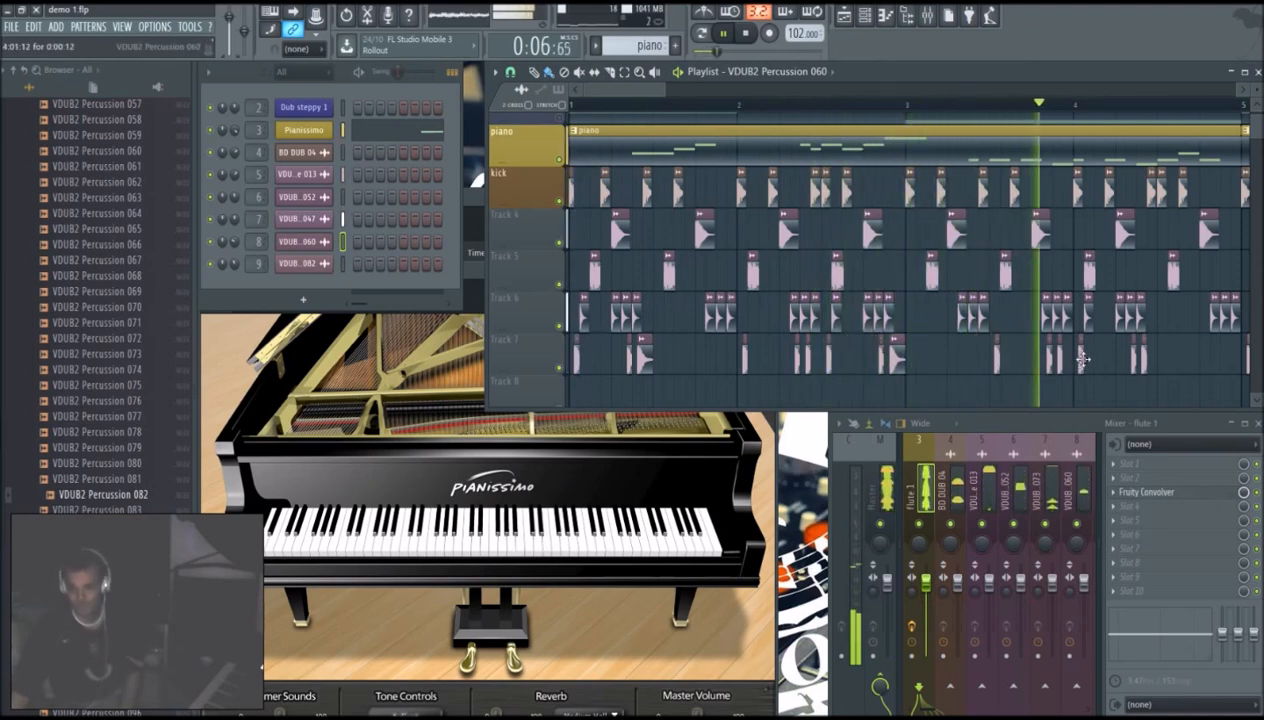
key(space)
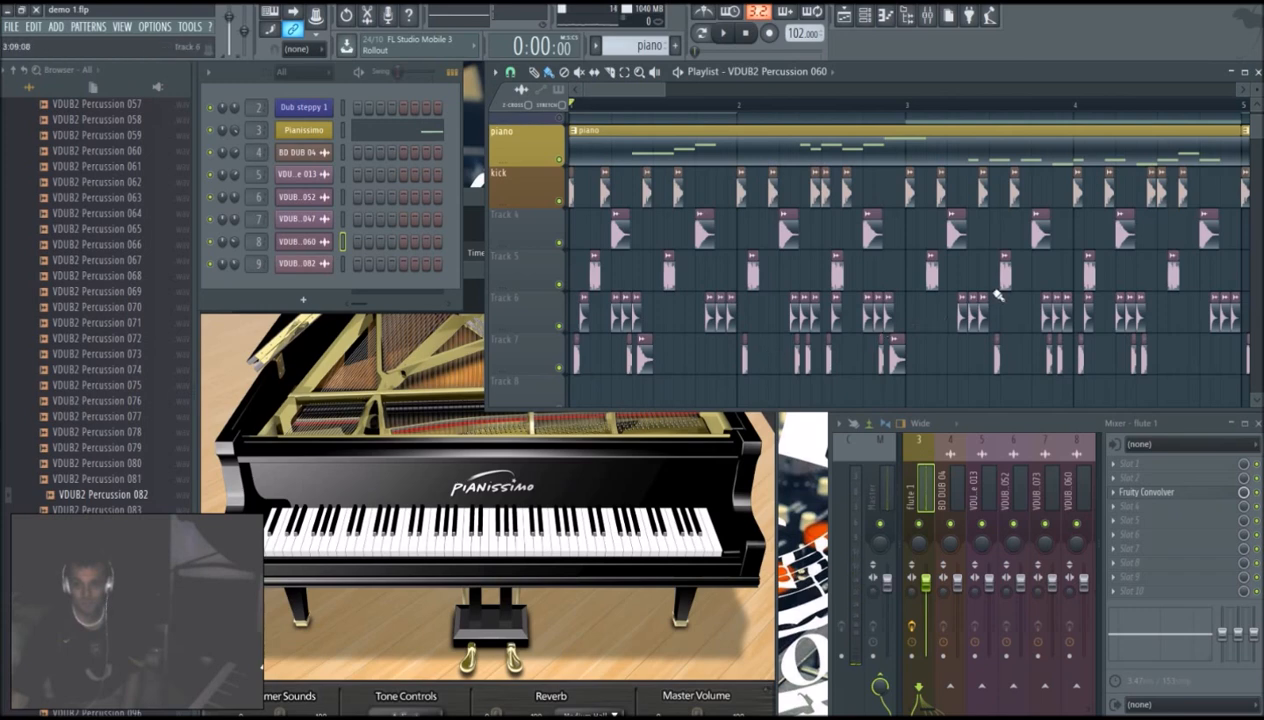
key(space)
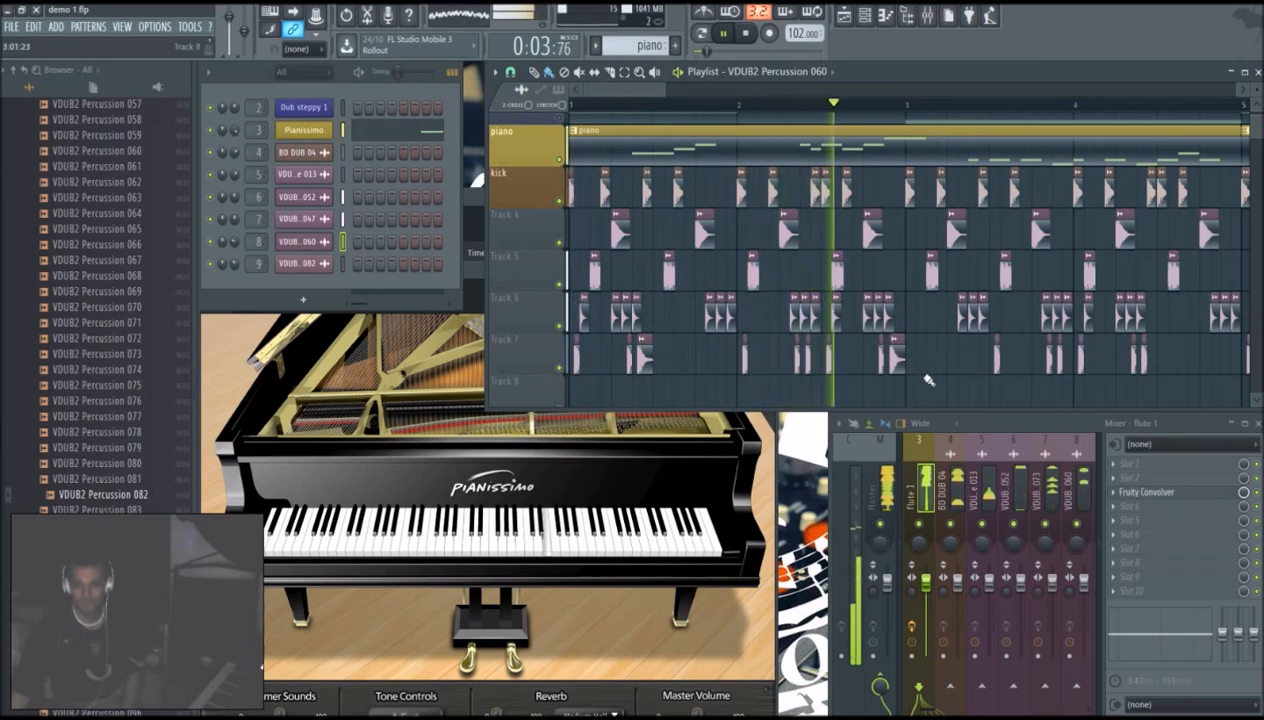
key(space)
key(space)
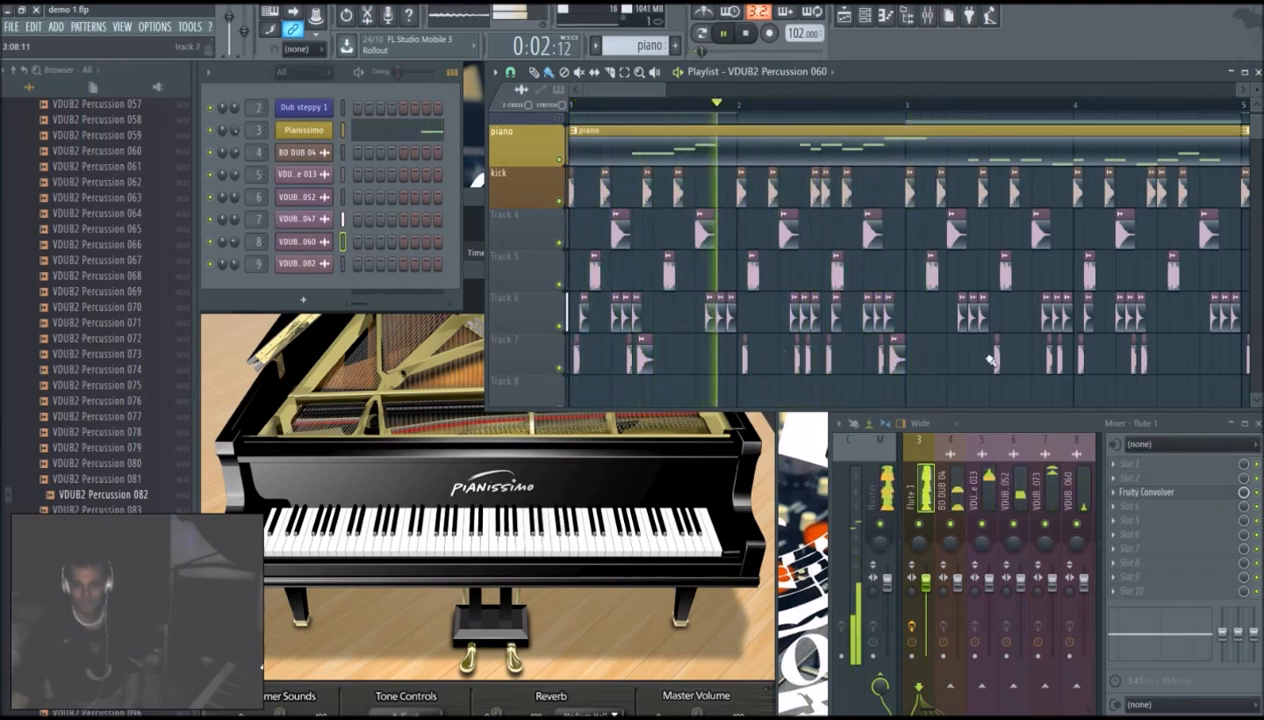
Step: Delete the Track 7 percussion clips from bar 3 onward and stop playback
drag(966, 358, 1140, 368)
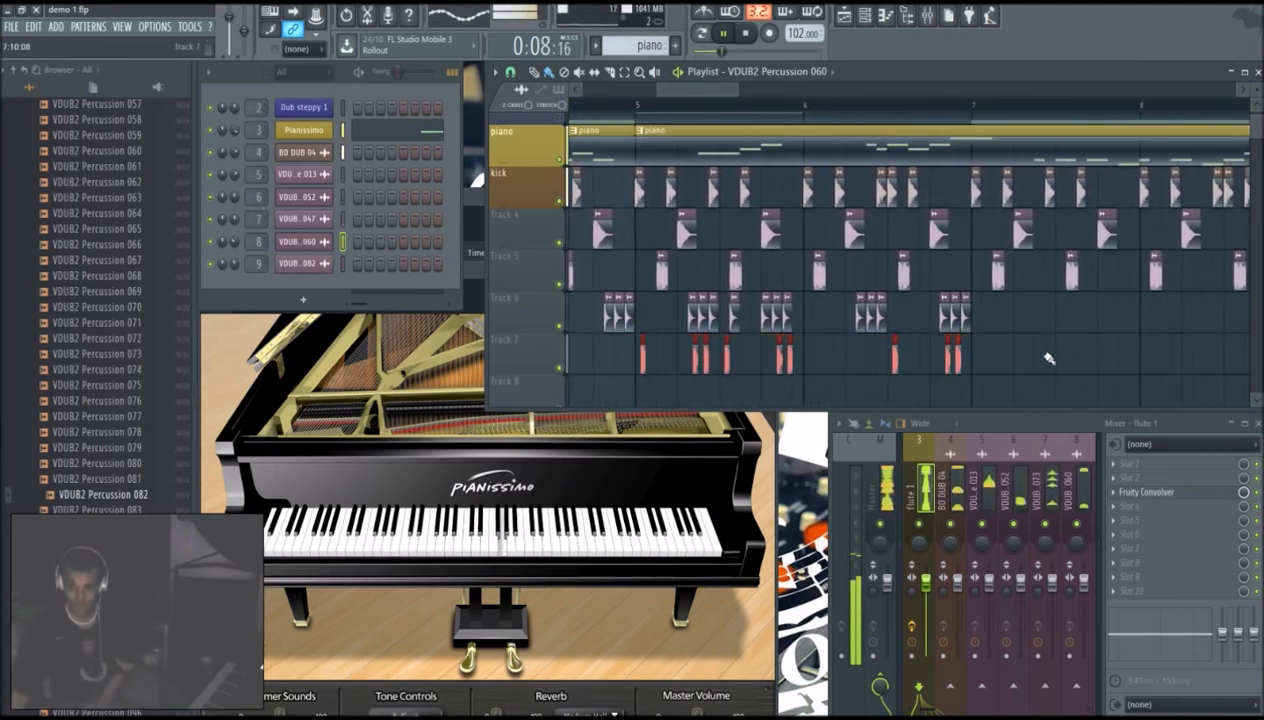
key(Delete)
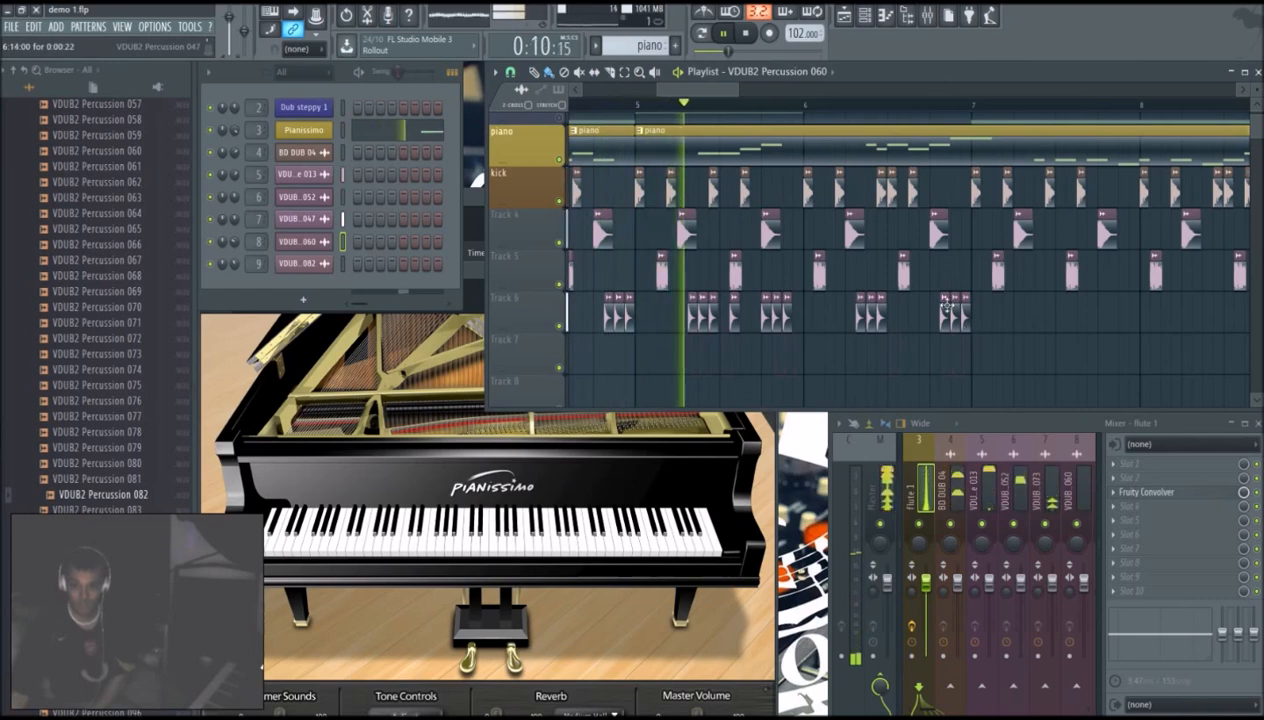
key(space)
Step: Duplicate the Track 7 clips of bars 1 and 2 into bars 3 and 4, and repeat the four-bar group through bar 8
drag(655, 91, 582, 122)
mouse_move(766, 363)
mouse_down()
mouse_move(563, 379)
mouse_move(573, 365)
mouse_move(772, 378)
mouse_move(751, 376)
mouse_up()
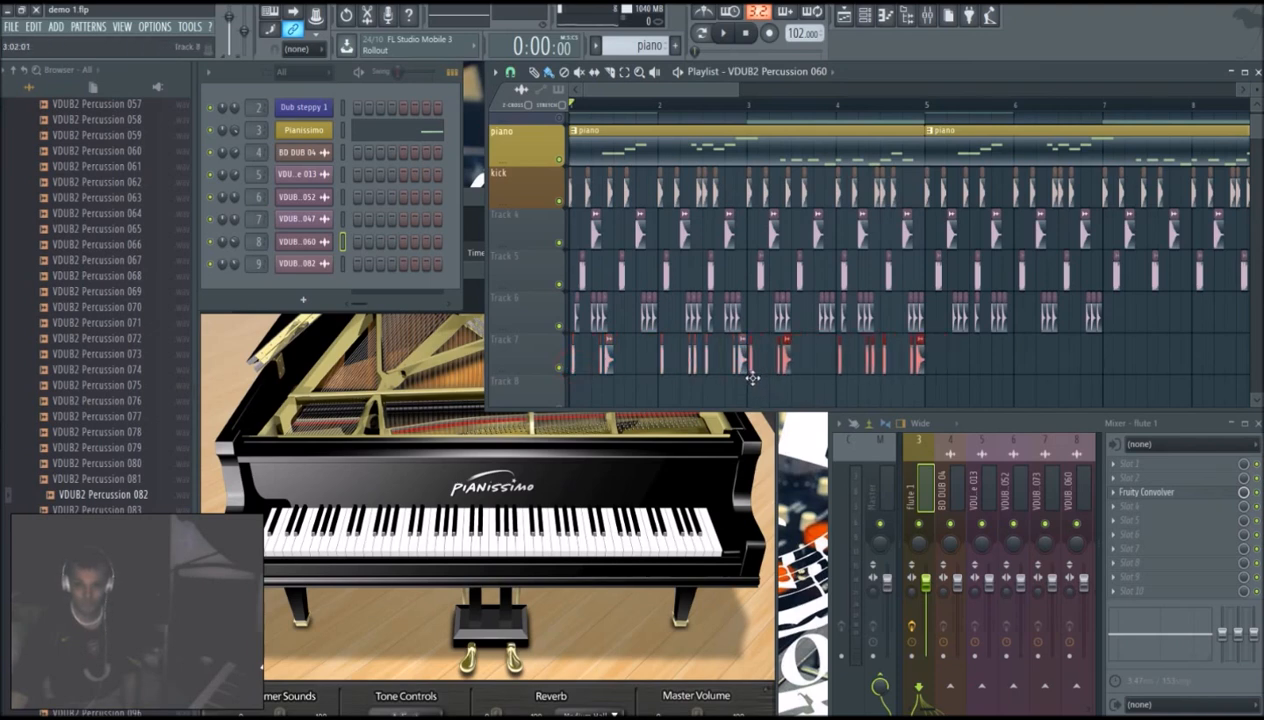
drag(980, 334, 566, 372)
key(ctrl+b)
scroll(907, 213, down, 1)
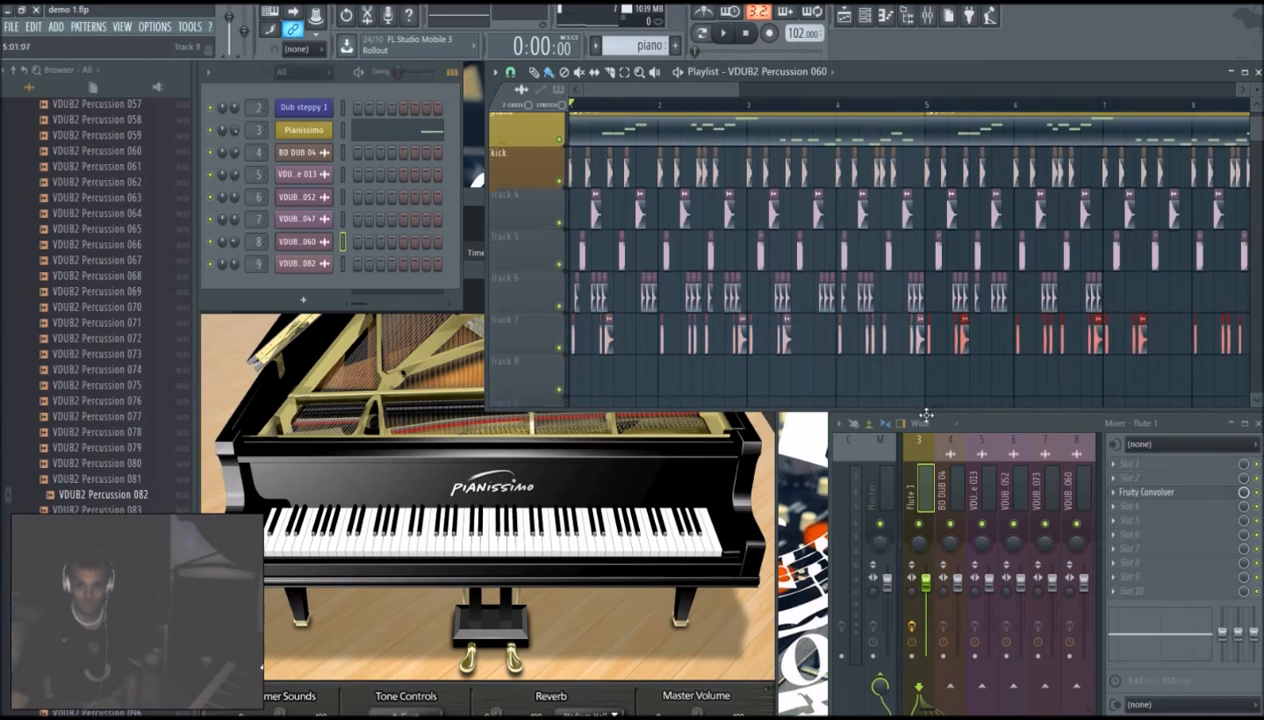
Step: Repeat the Track 6 and Track 7 percussion clips so both tracks run through bar 16
drag(738, 91, 1042, 116)
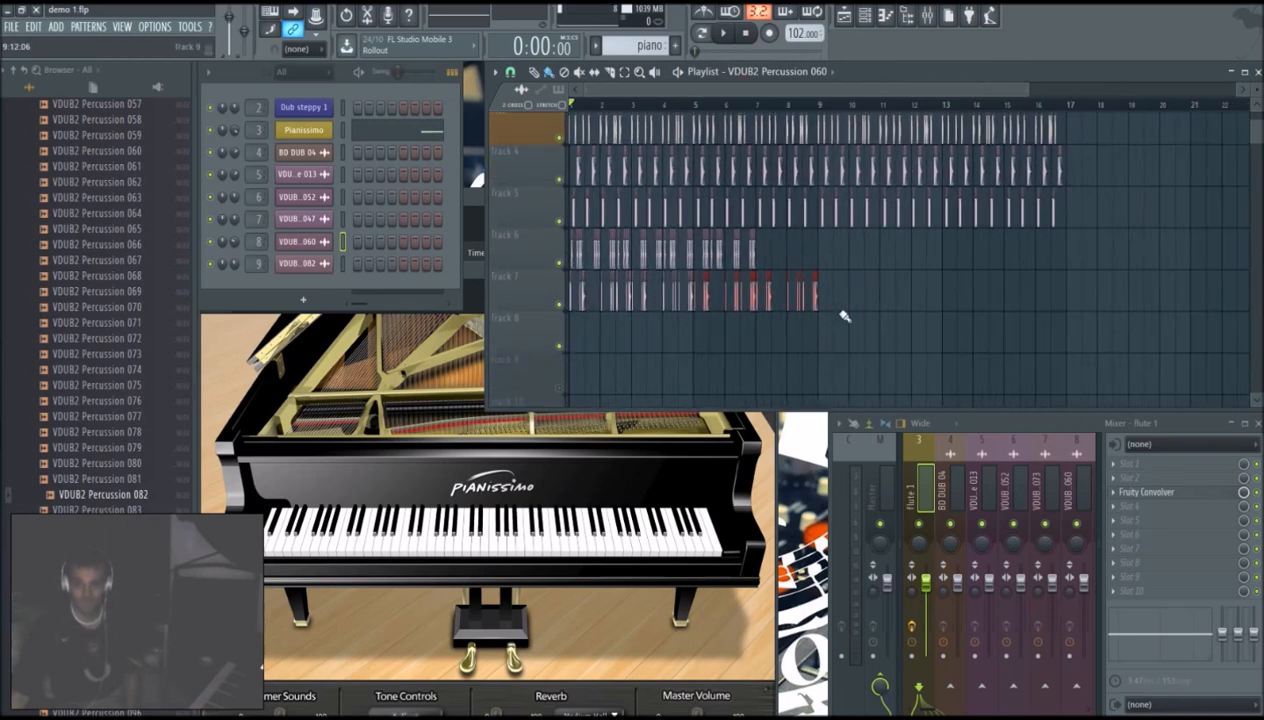
mouse_move(790, 231)
mouse_down()
mouse_move(707, 279)
mouse_move(799, 273)
mouse_move(776, 279)
mouse_up()
drag(853, 258, 536, 358)
mouse_move(578, 260)
mouse_down()
mouse_move(865, 283)
mouse_move(827, 288)
mouse_up()
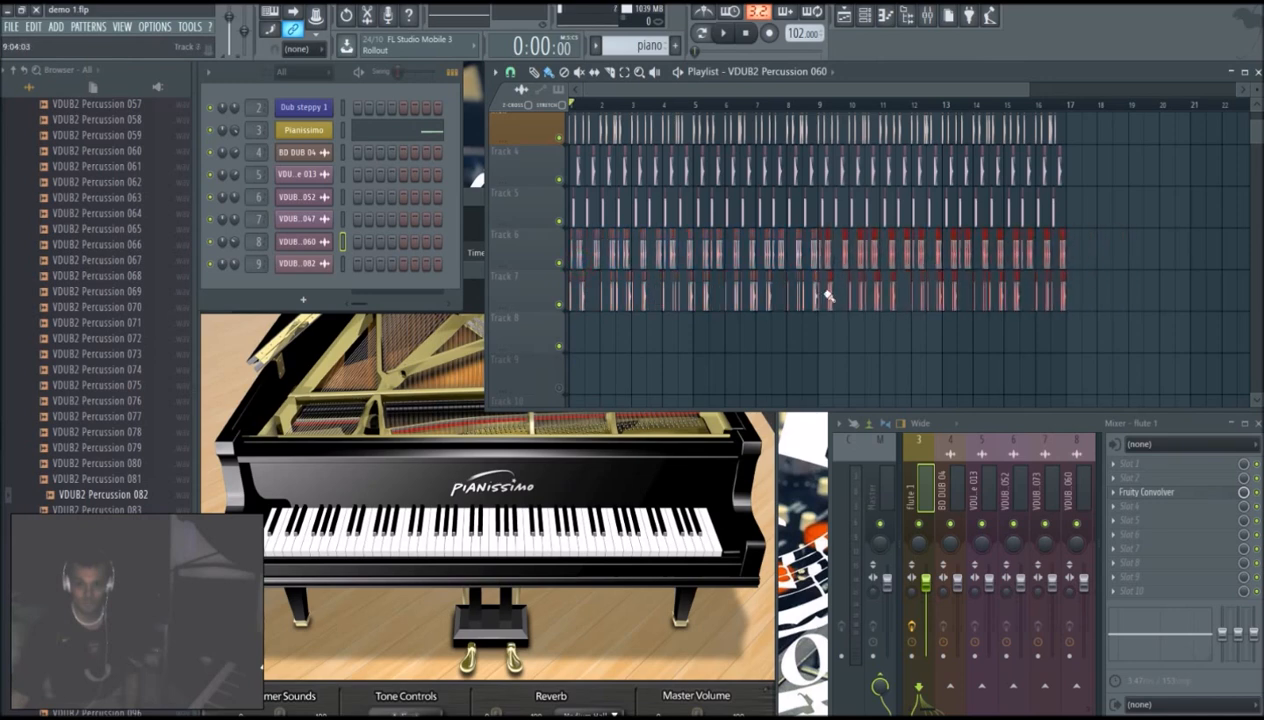
Step: Unmute the bass 1 track and play the opening of the full 16-bar arrangement
scroll(872, 330, up, 2)
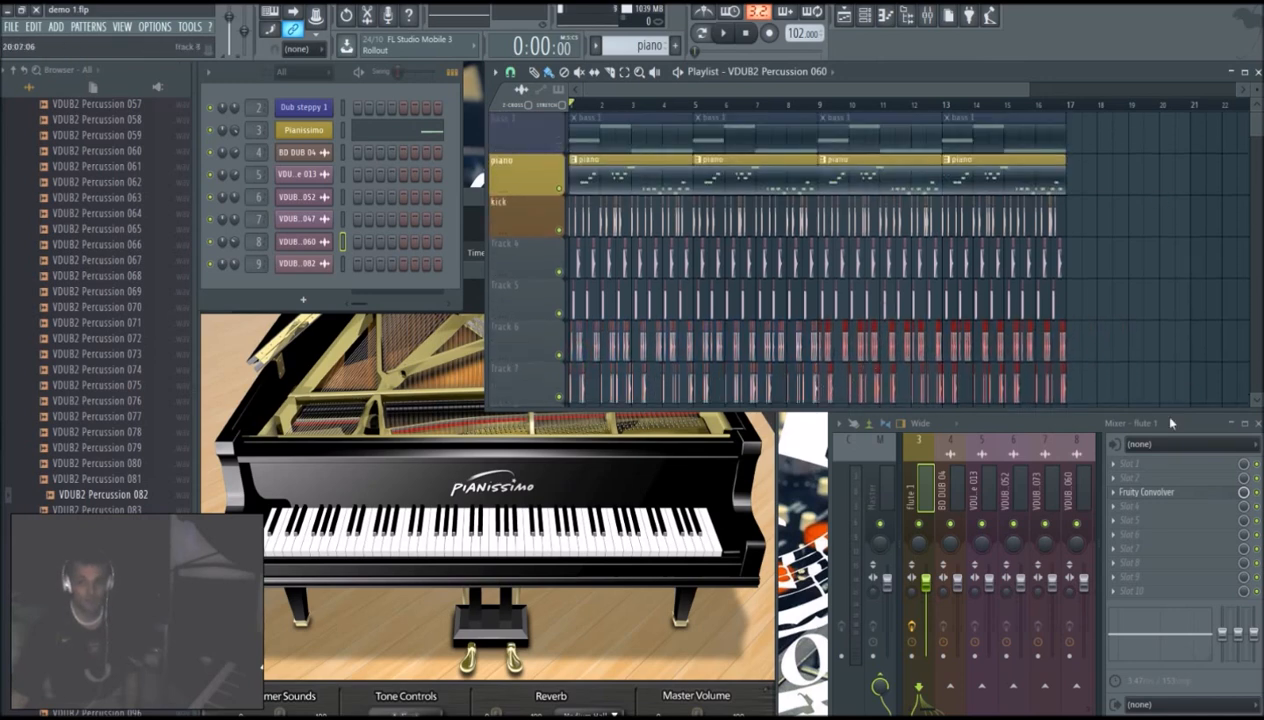
ctrl+right_click(1174, 357)
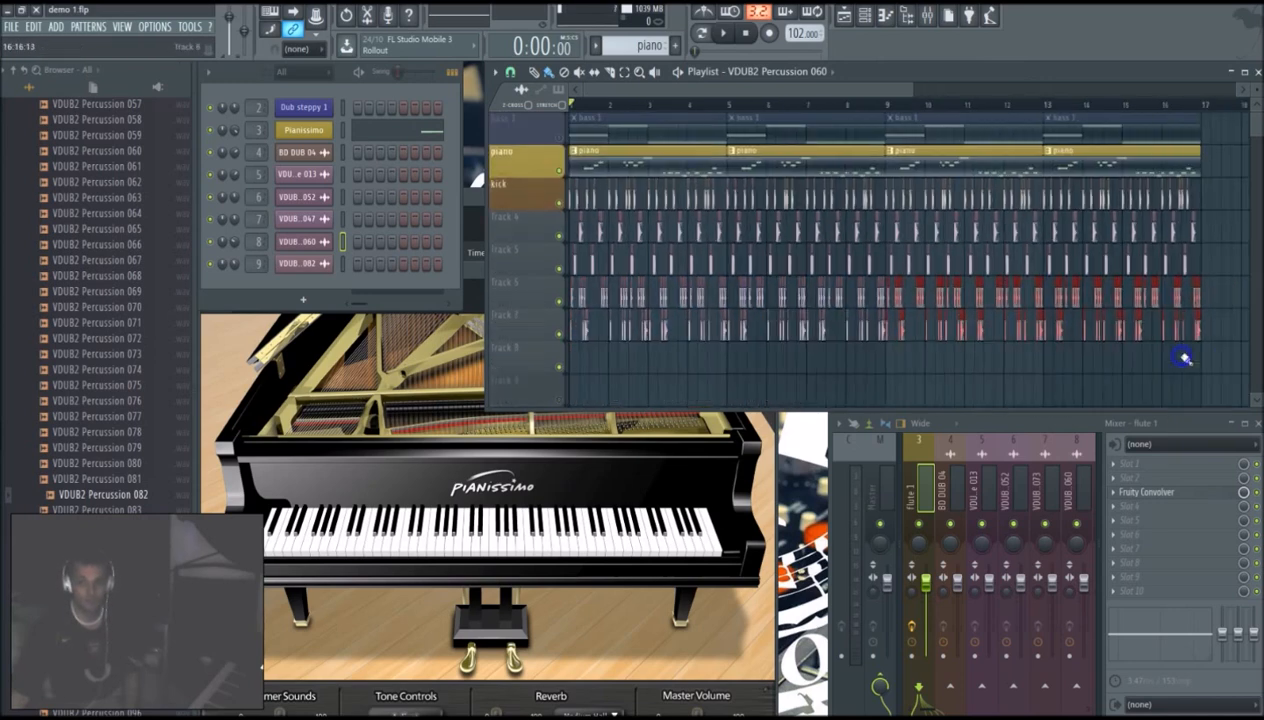
click(560, 136)
key(space)
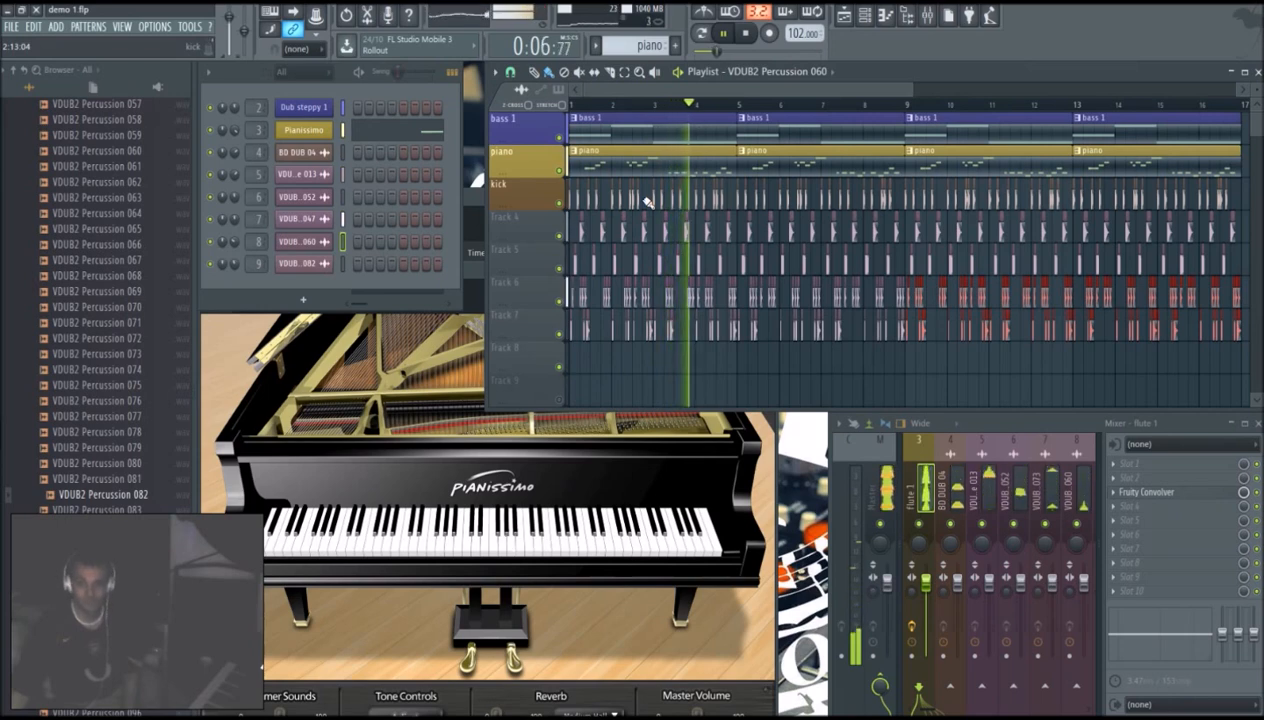
key(space)
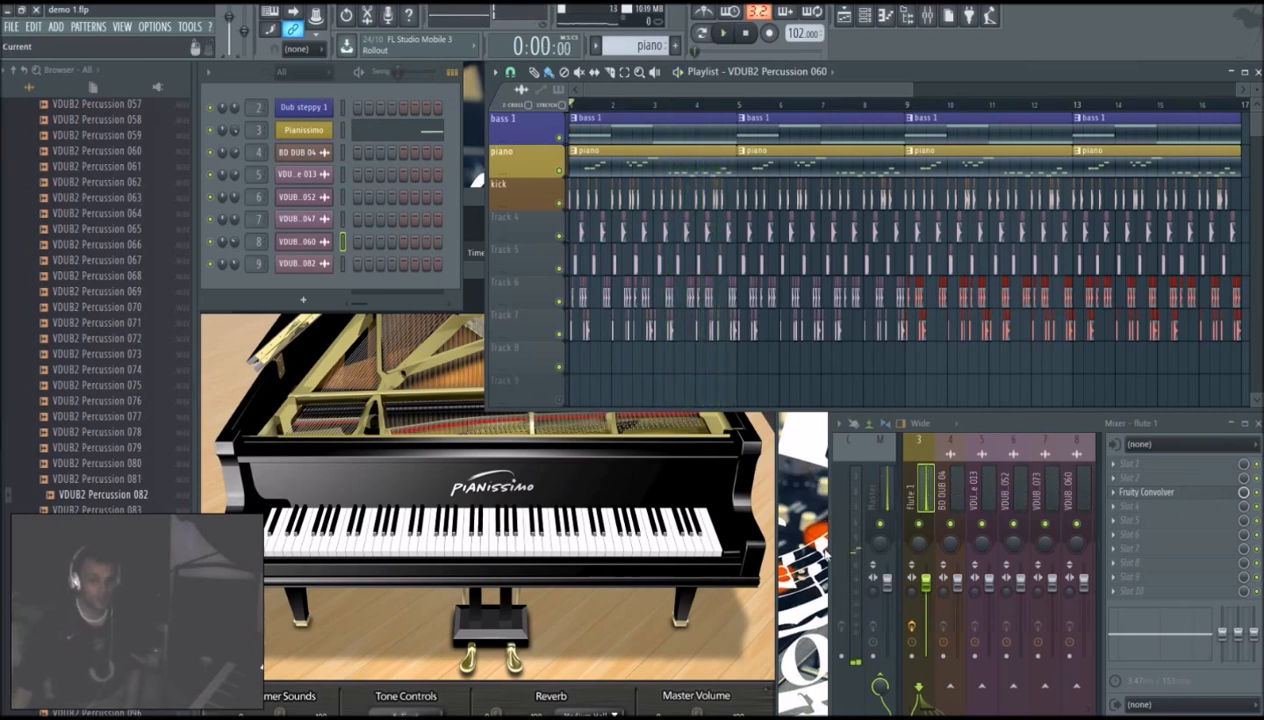
Step: Widen the mixer to show more insert tracks and select the Master track while the arrangement plays
drag(830, 550, 466, 562)
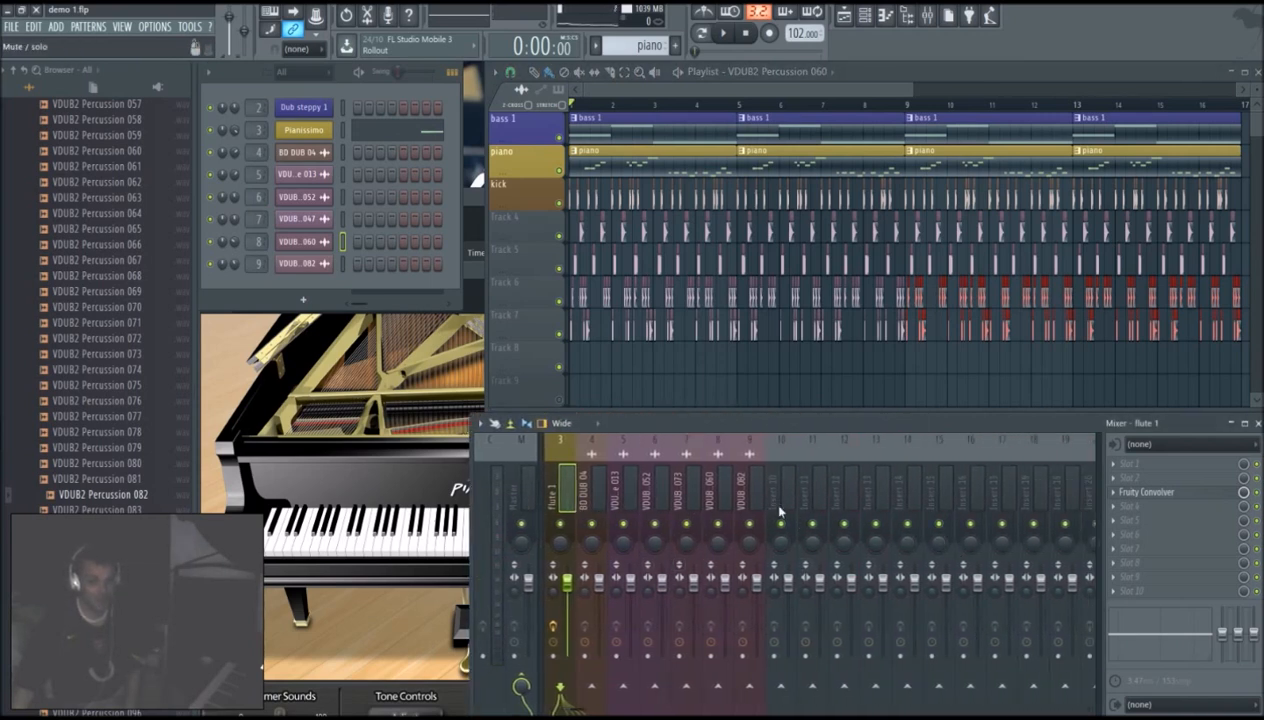
key(space)
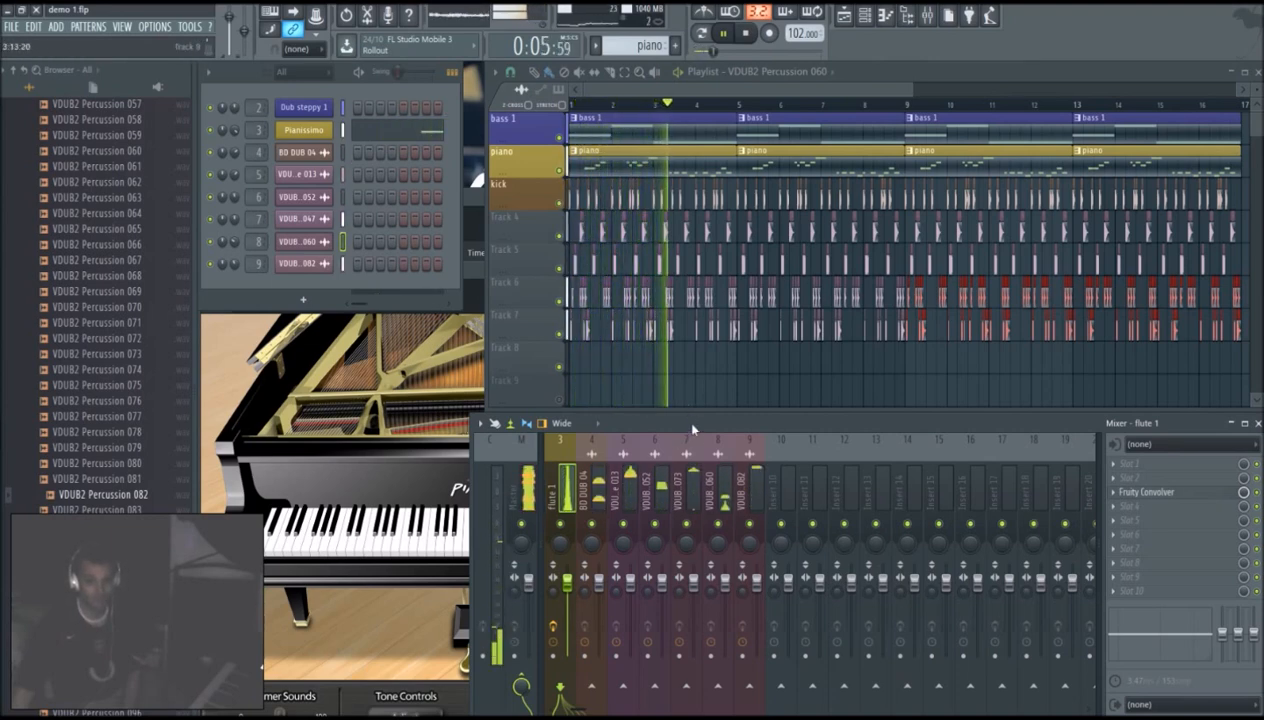
click(524, 498)
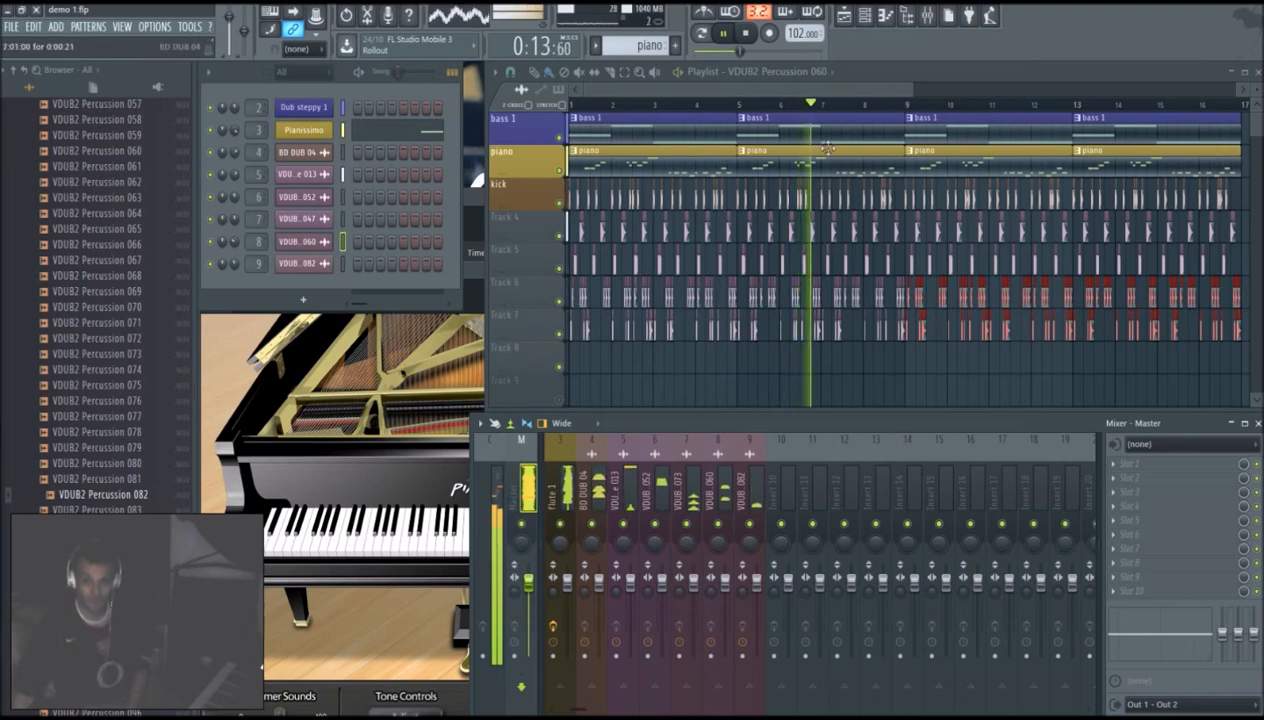
Step: Listen to the piano track soloed, bring all the tracks back in, and stop playback
right_click(559, 170)
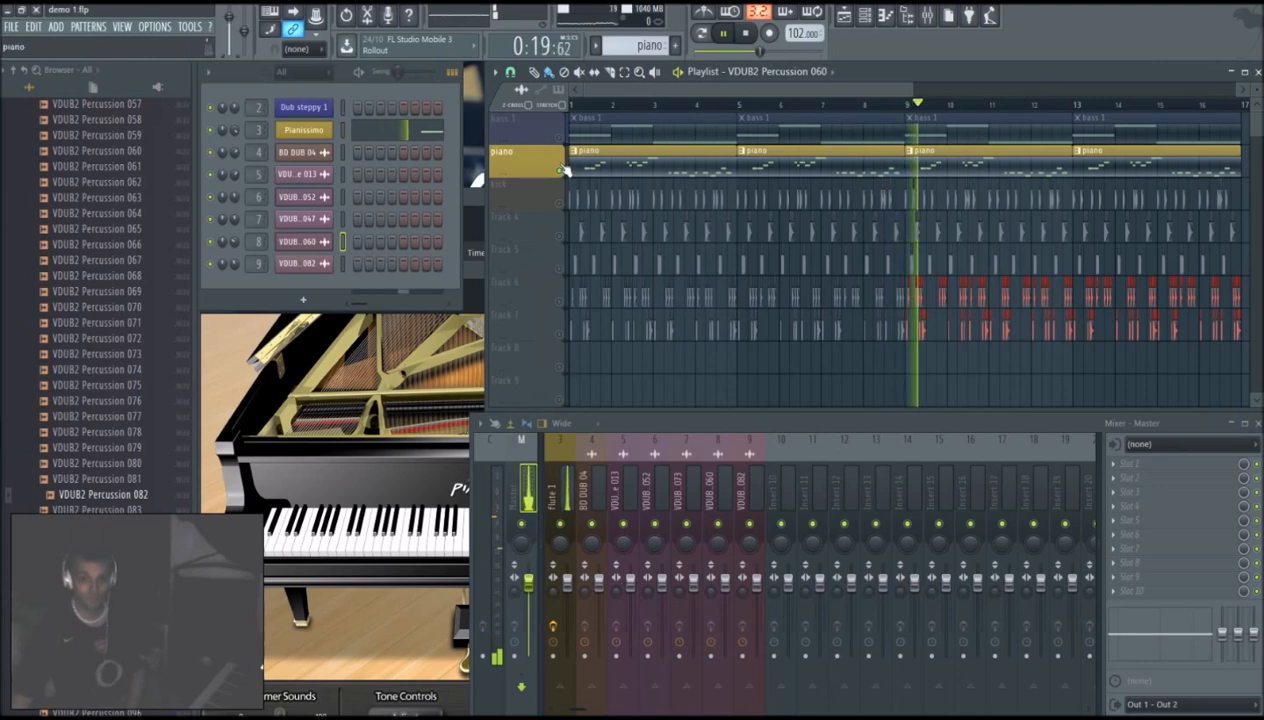
right_click(560, 171)
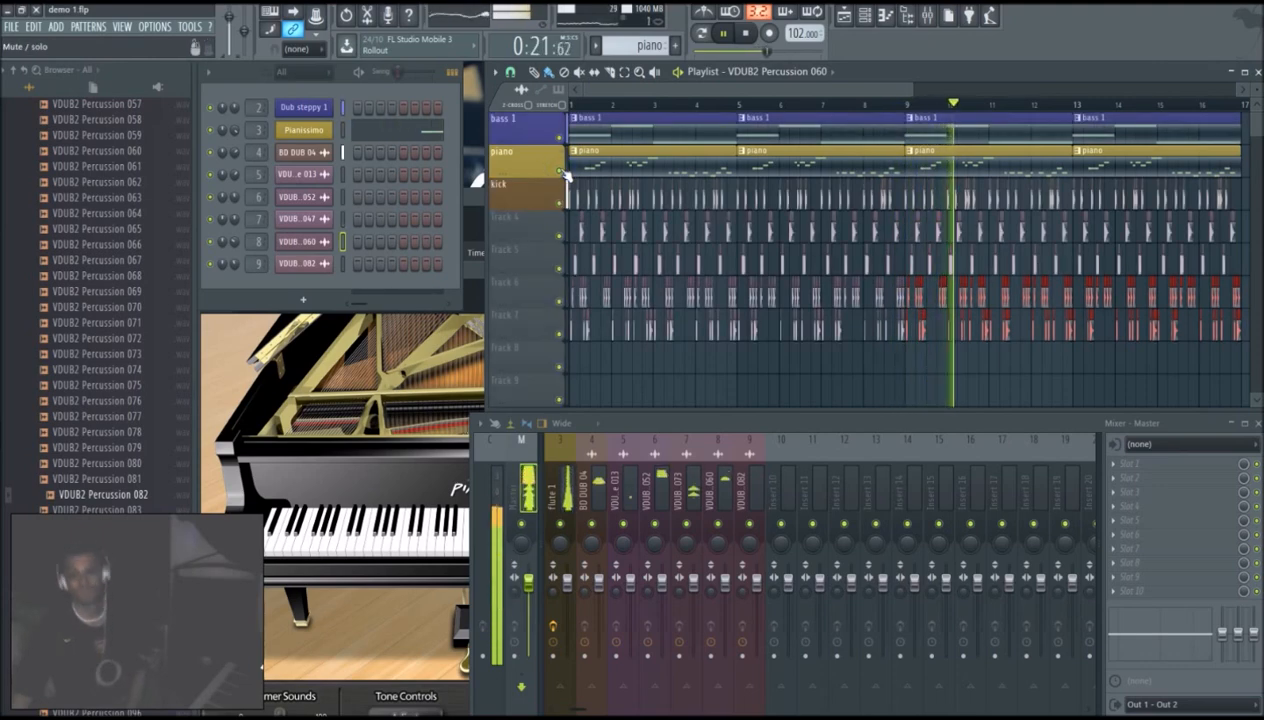
click(755, 36)
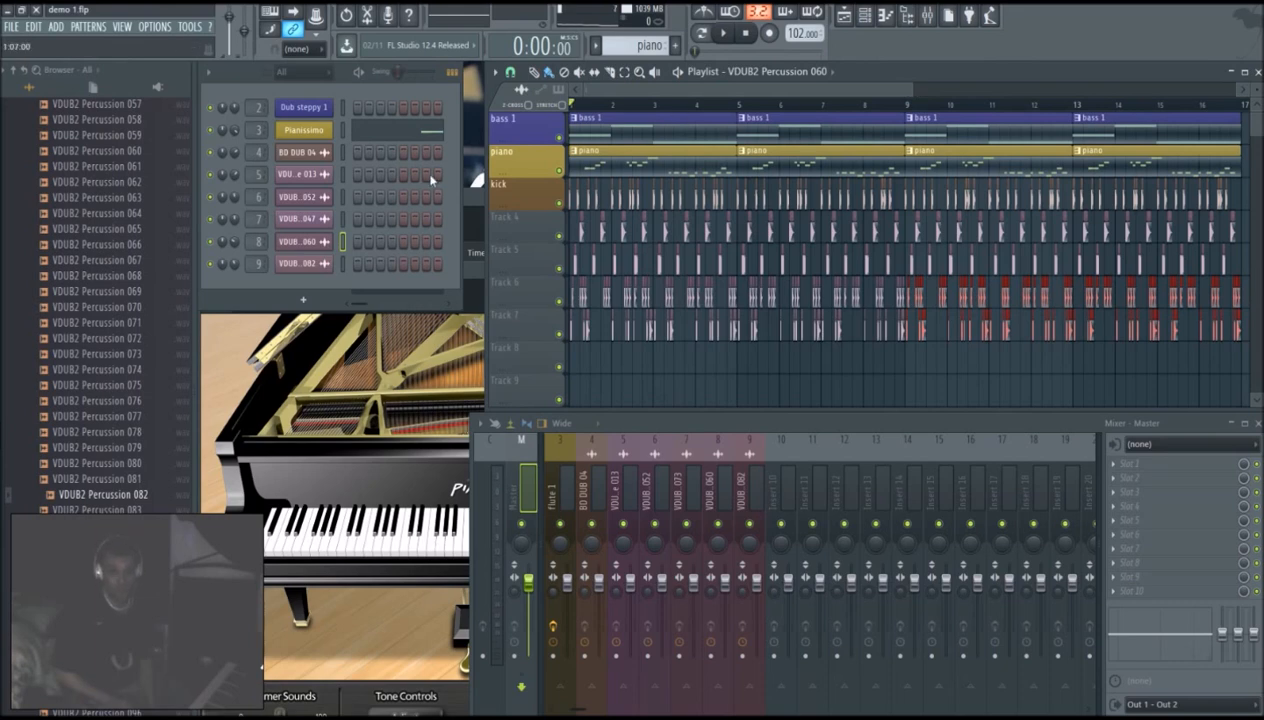
Step: Close the VDUB2 Percussion 060 sample settings and the Pianissimo plugin window
click(473, 252)
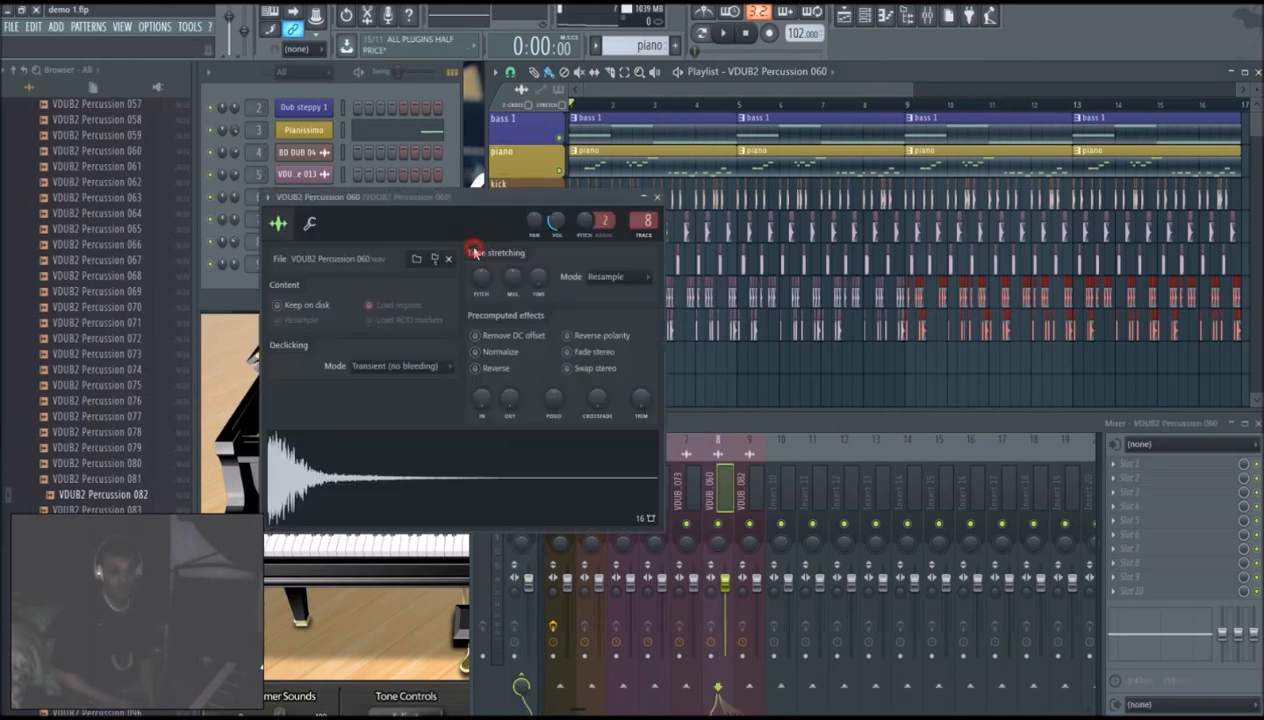
click(657, 197)
click(470, 272)
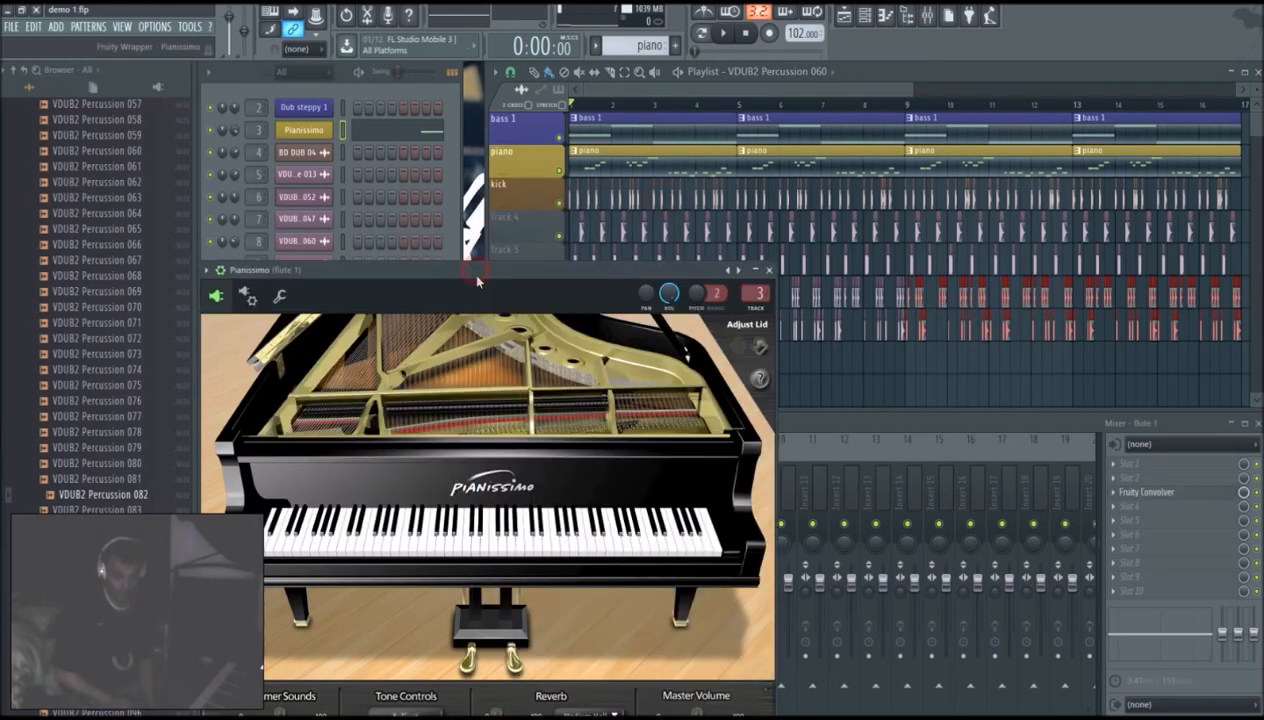
mouse_move(576, 277)
mouse_down()
mouse_move(627, 245)
mouse_move(569, 242)
mouse_move(576, 252)
mouse_up()
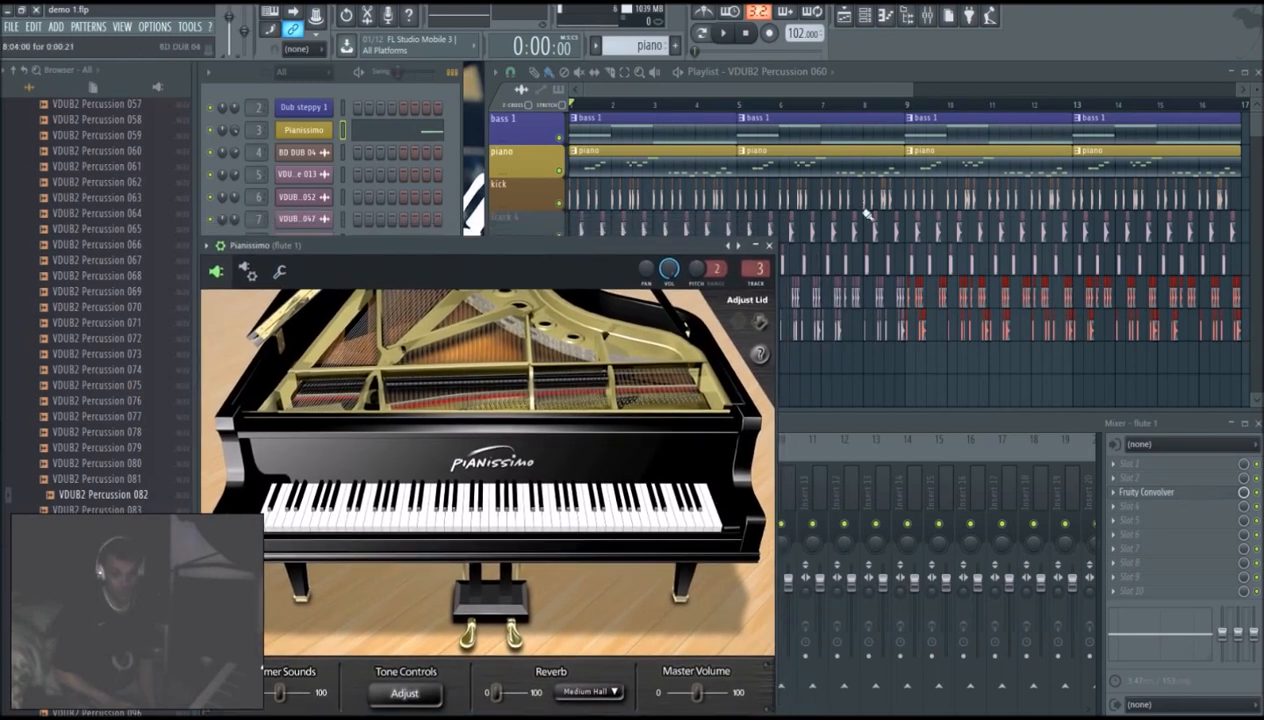
click(769, 246)
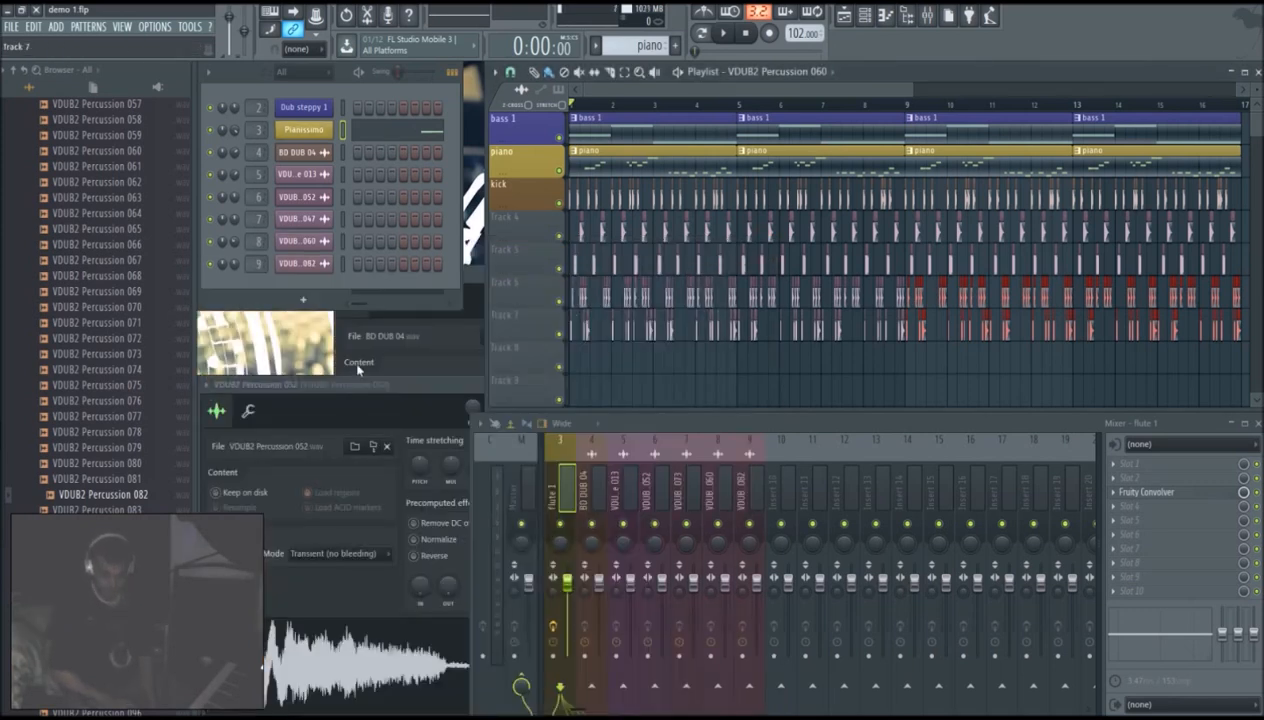
Step: Narrow the browser and dismiss the VDUB2 Percussion 052 and BD DUB 04 sample settings windows
drag(193, 340, 156, 409)
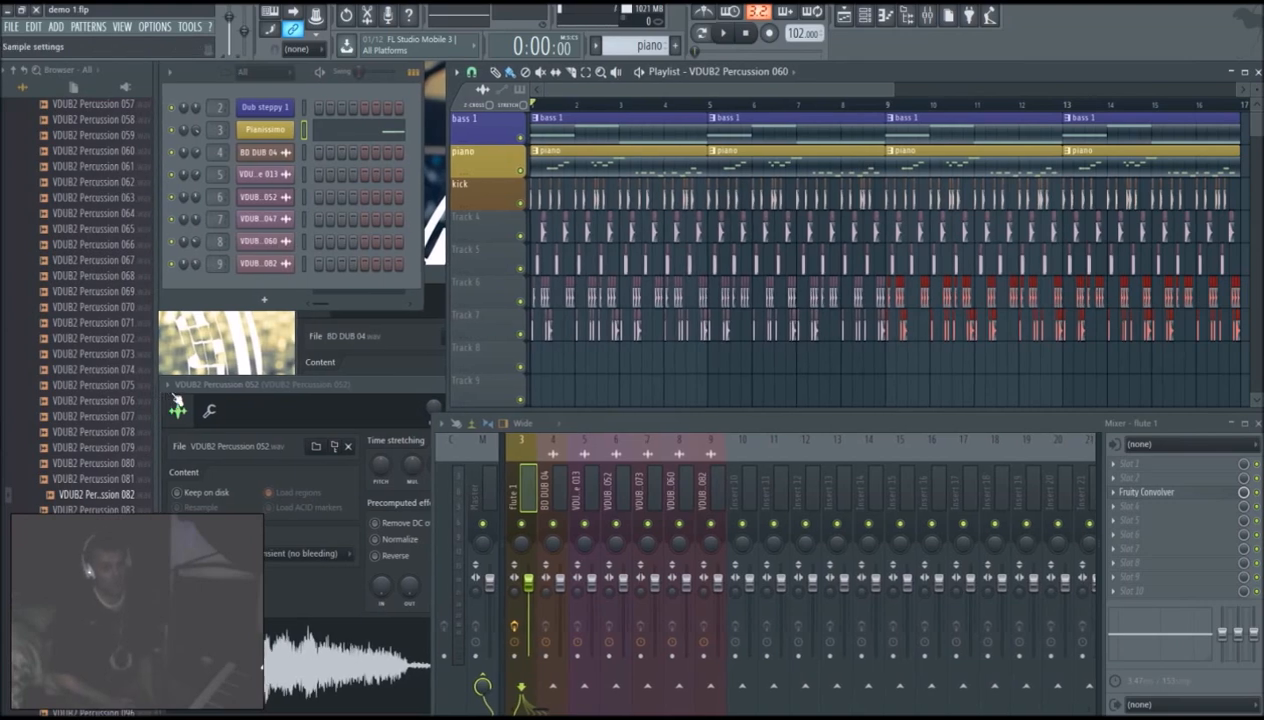
click(291, 386)
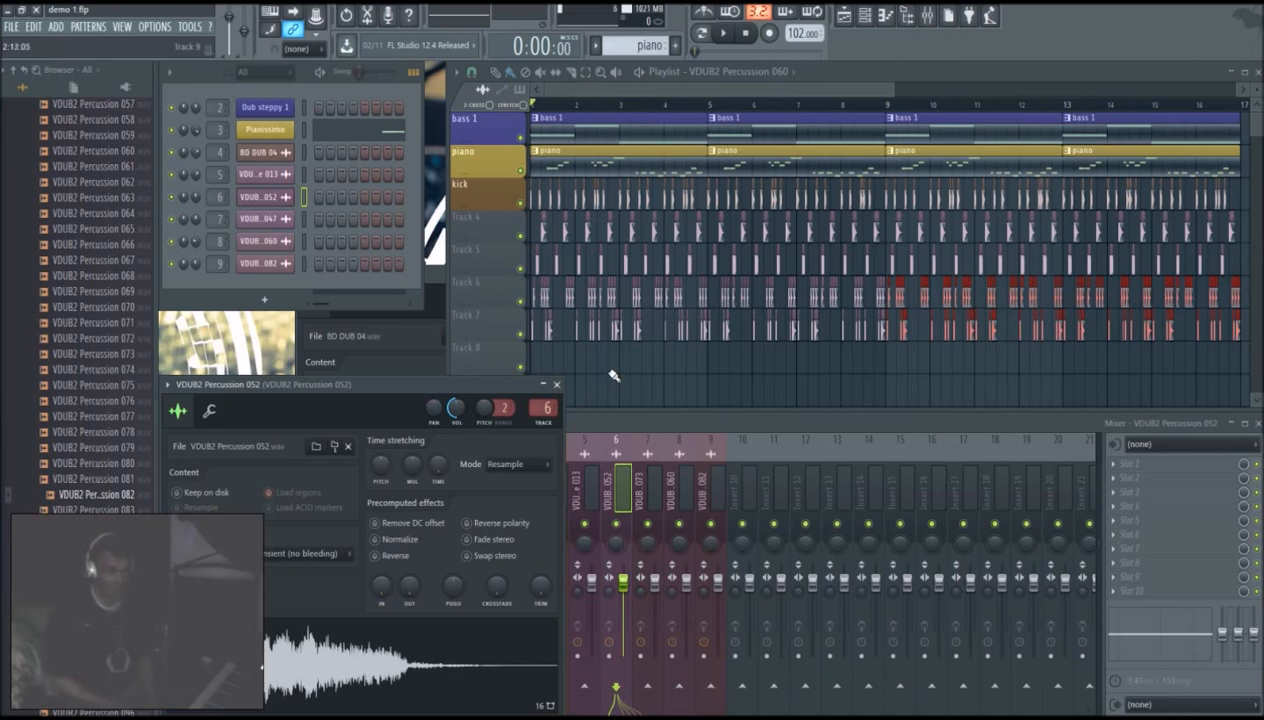
click(543, 385)
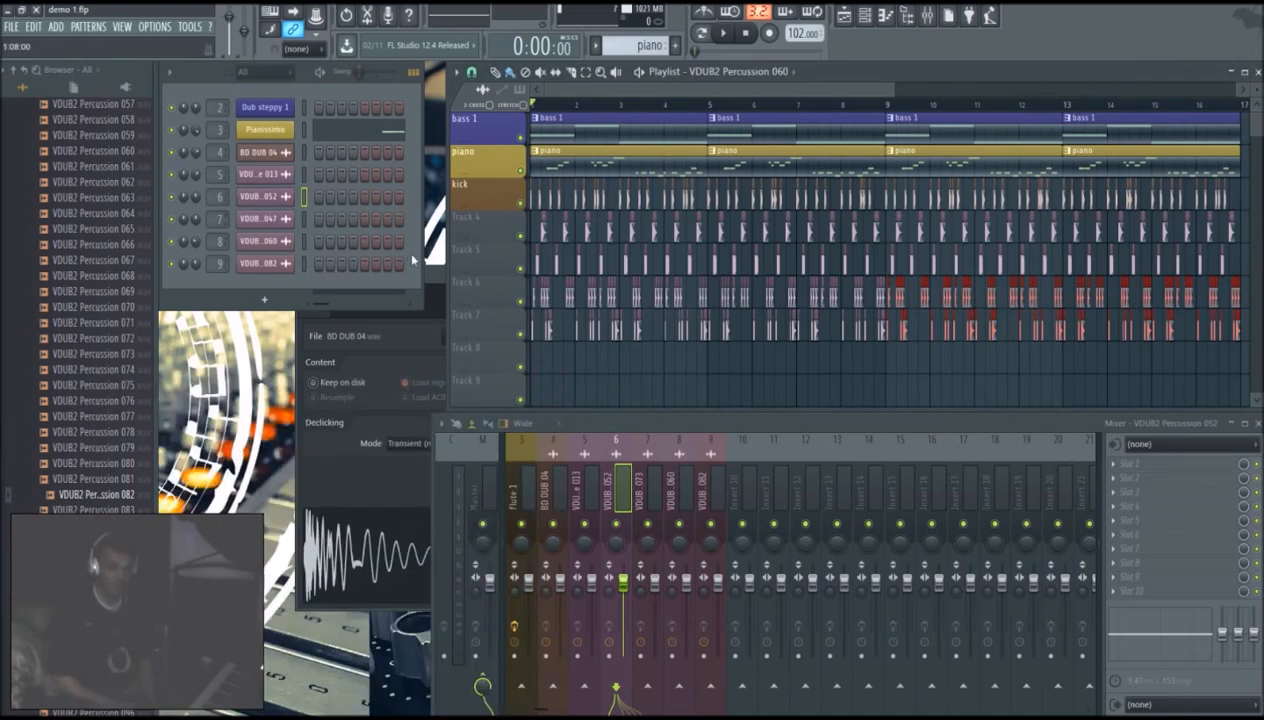
click(465, 281)
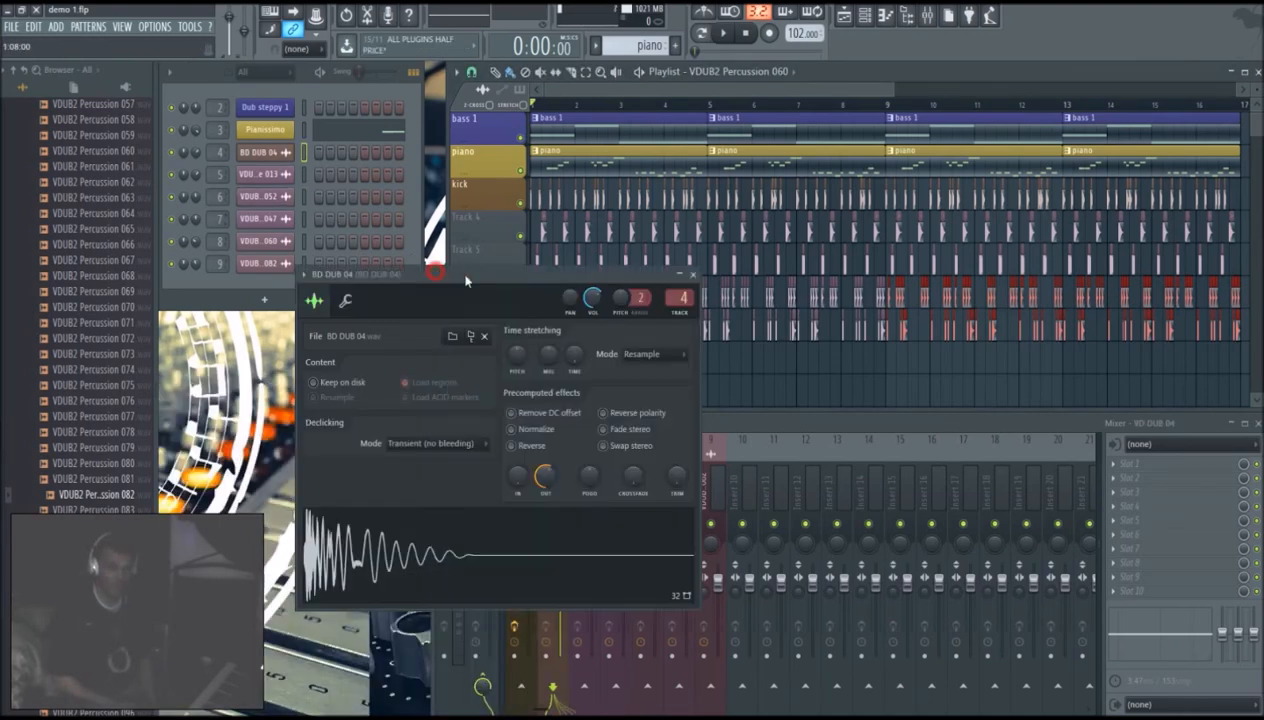
click(692, 274)
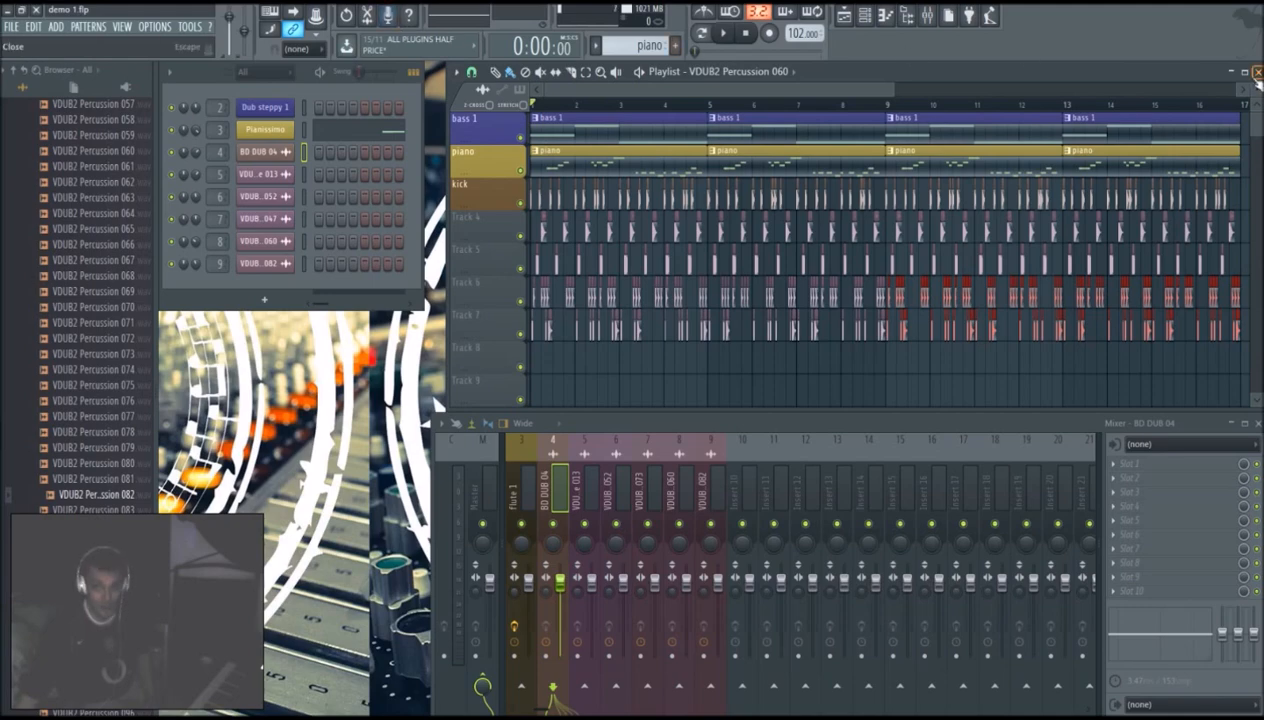
Step: Clear the workspace by closing the playlist and mixer, collapsing the channel rack and shrinking the browser out of view
click(1258, 73)
click(1258, 423)
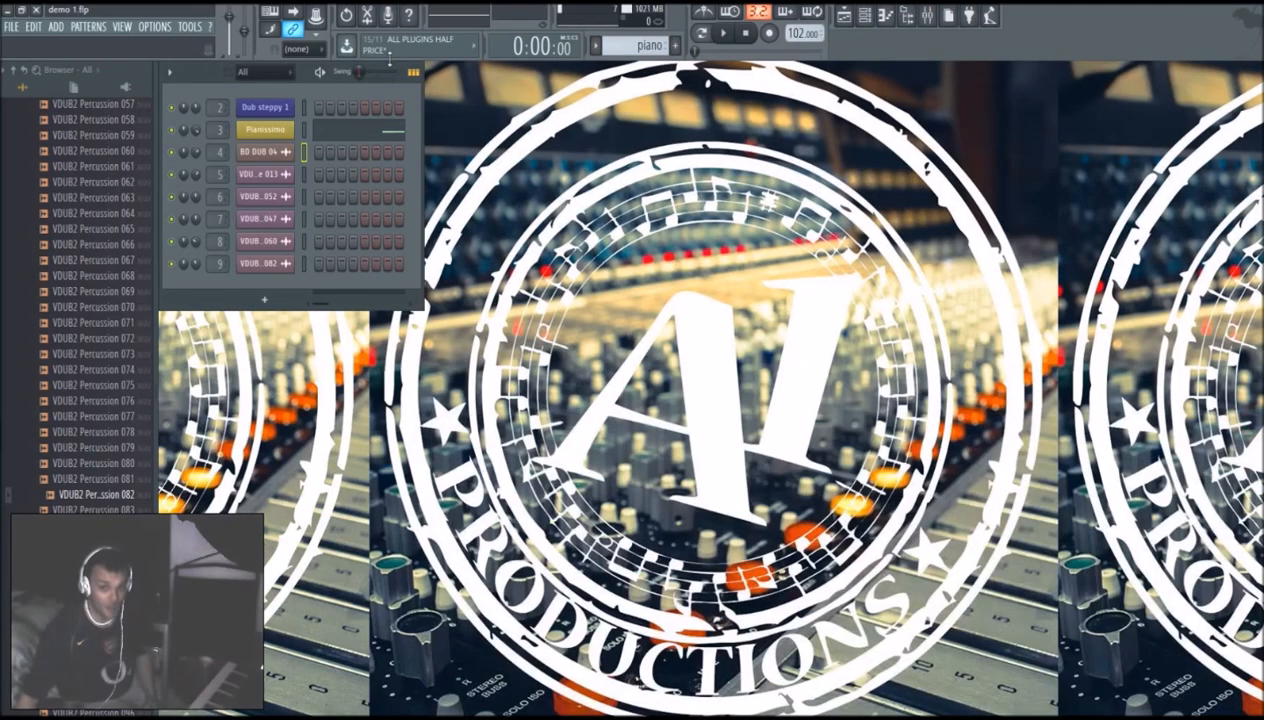
click(170, 72)
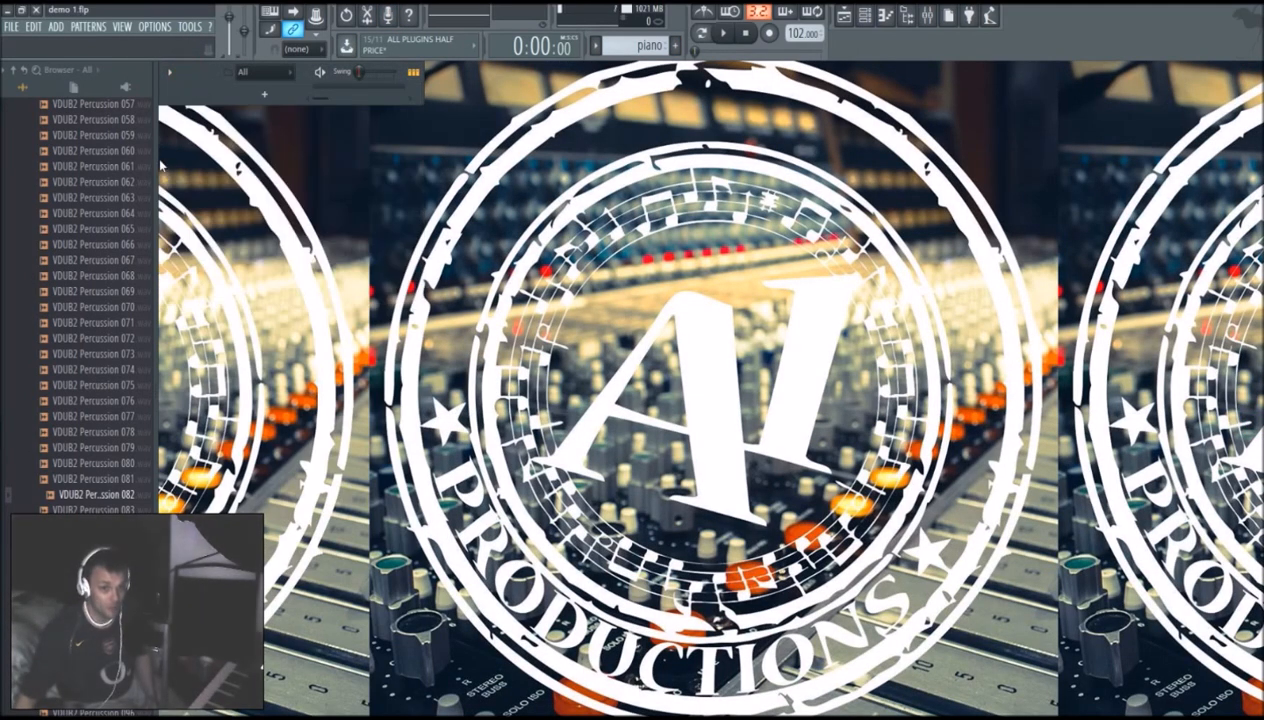
drag(157, 164, 5, 166)
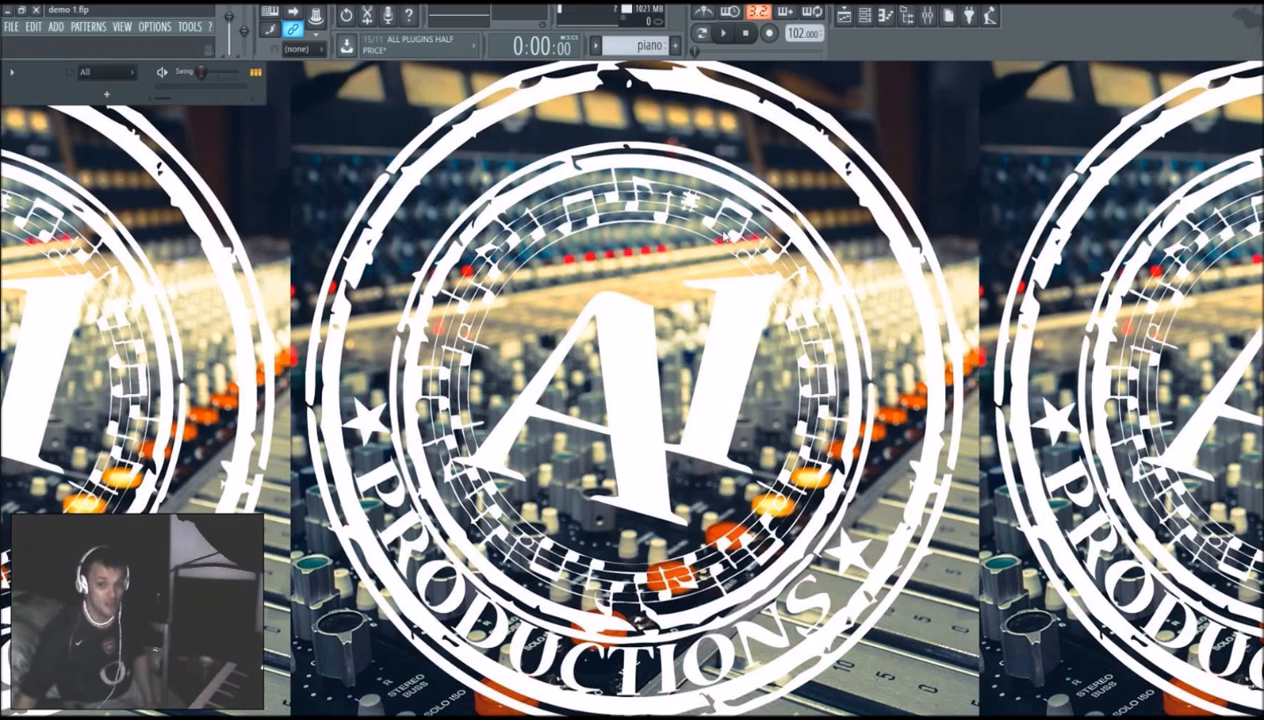